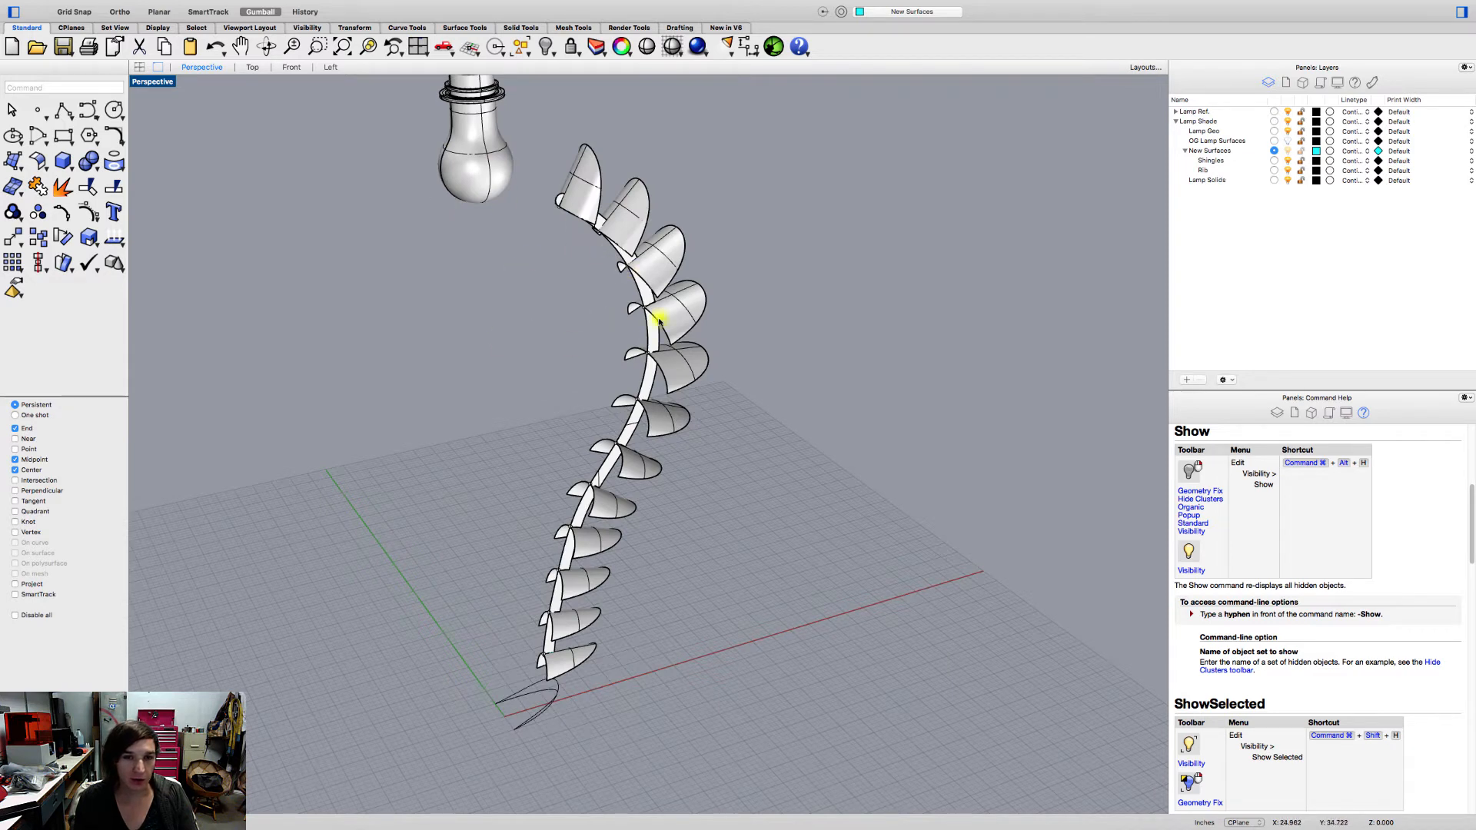
- Select the curve running along the inner edge of the lamp rib, beneath the shingles
{"action": "right_click_drag", "start_coordinate": [527, 204], "coordinate": [531, 245]}
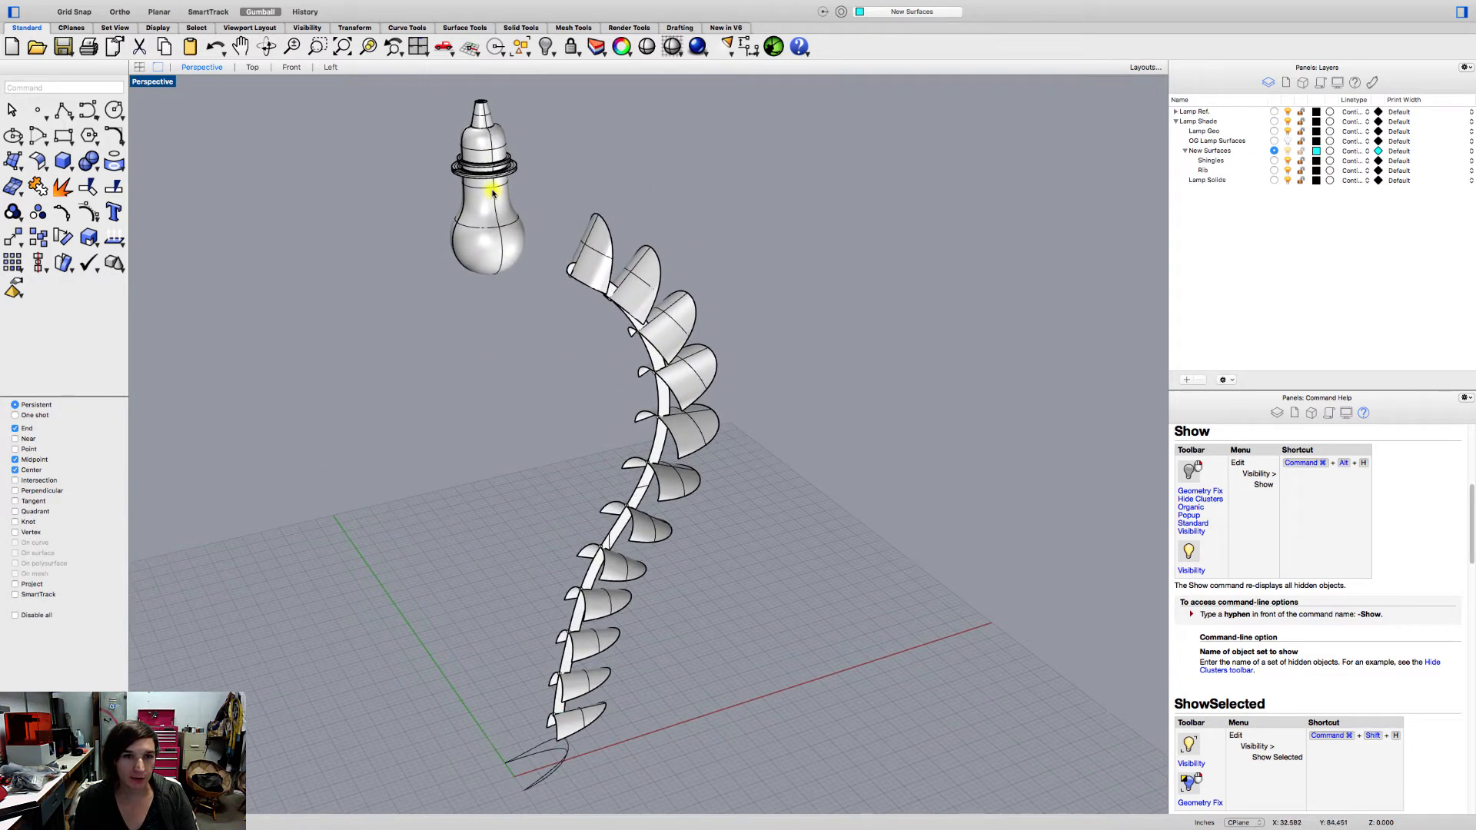
{"action": "right_click_drag", "start_coordinate": [505, 318], "coordinate": [597, 330]}
{"action": "scroll", "coordinate": [667, 308], "scroll_direction": "up", "scroll_amount": 5}
{"action": "scroll", "coordinate": [667, 308], "scroll_direction": "up", "scroll_amount": 3}
{"action": "left_click", "coordinate": [661, 304]}
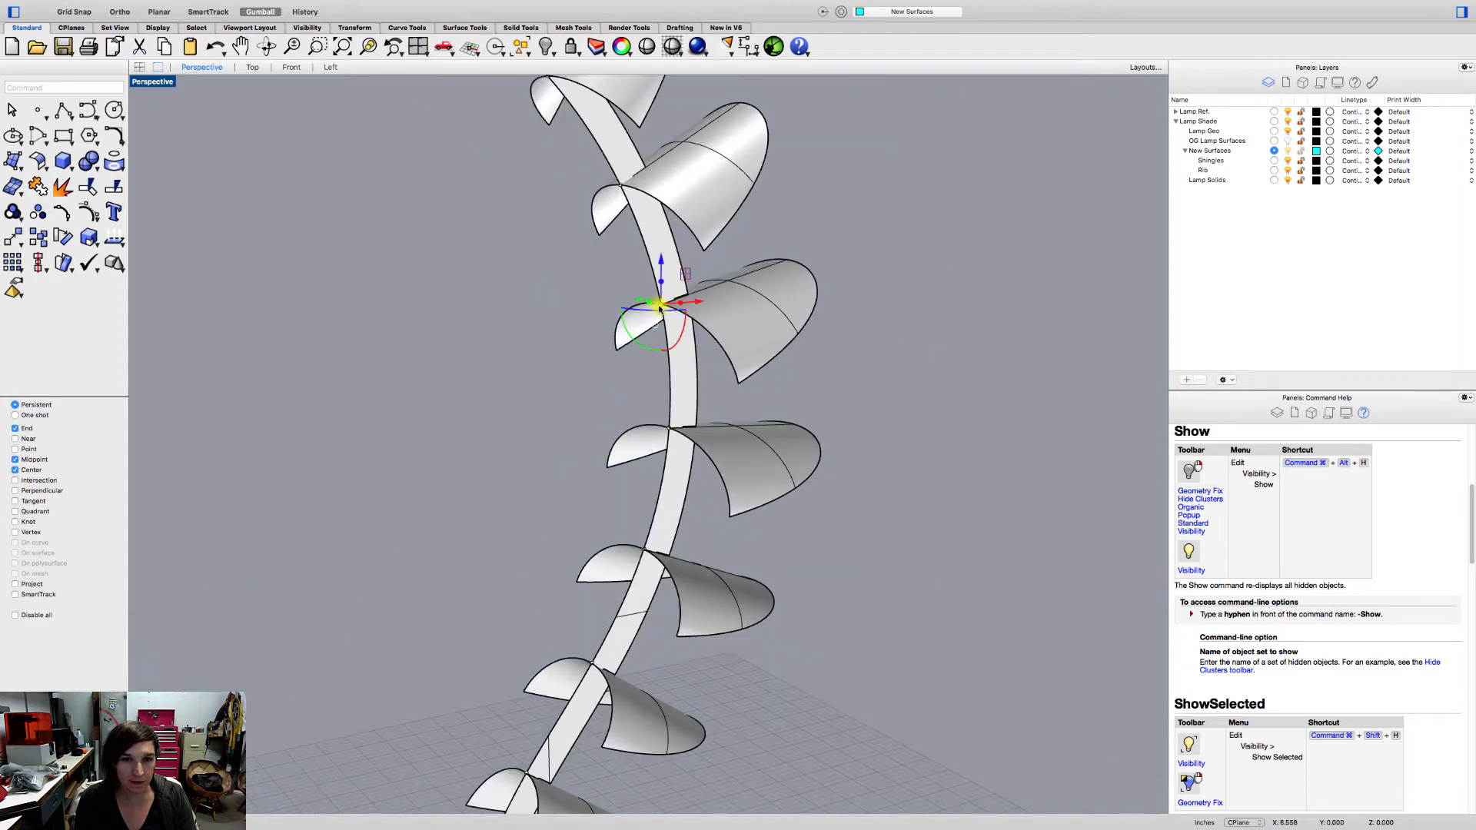
{"action": "left_click", "coordinate": [650, 258]}
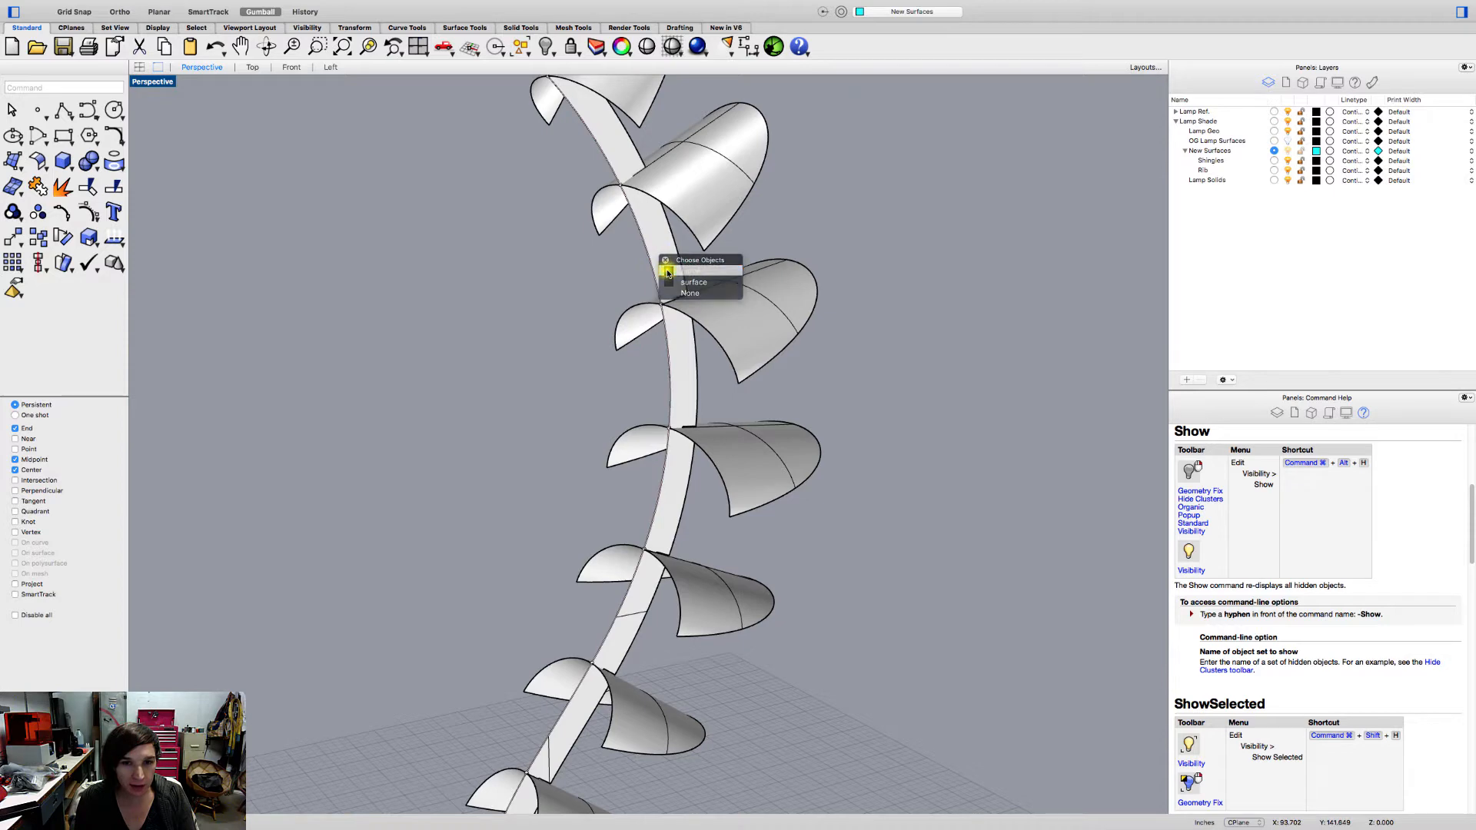
{"action": "left_click", "coordinate": [667, 272]}
{"action": "scroll", "coordinate": [599, 305], "scroll_direction": "down", "scroll_amount": 4}
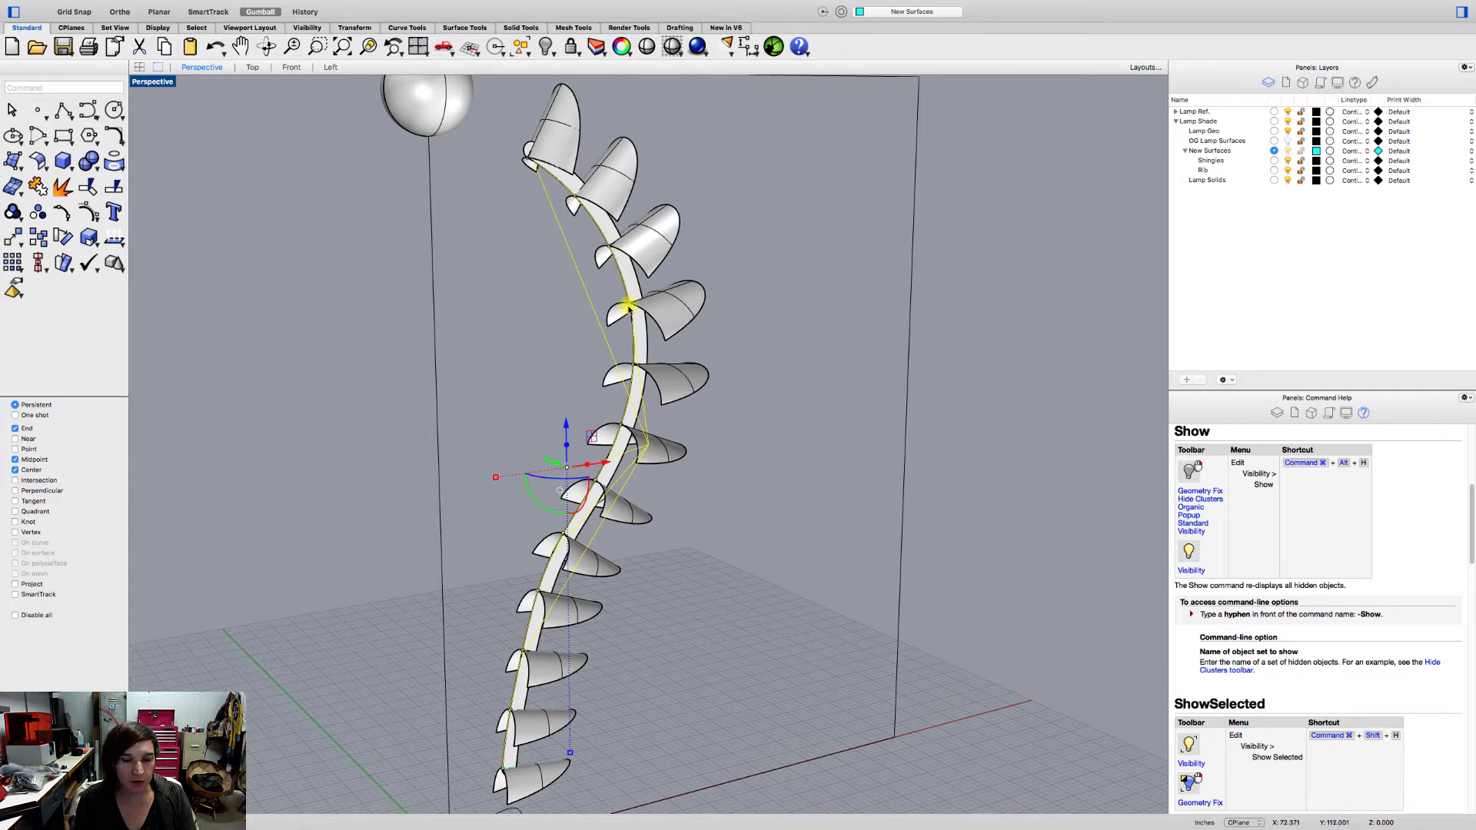
{"action": "right_click_drag", "start_coordinate": [587, 390], "coordinate": [605, 273], "text": "shift"}
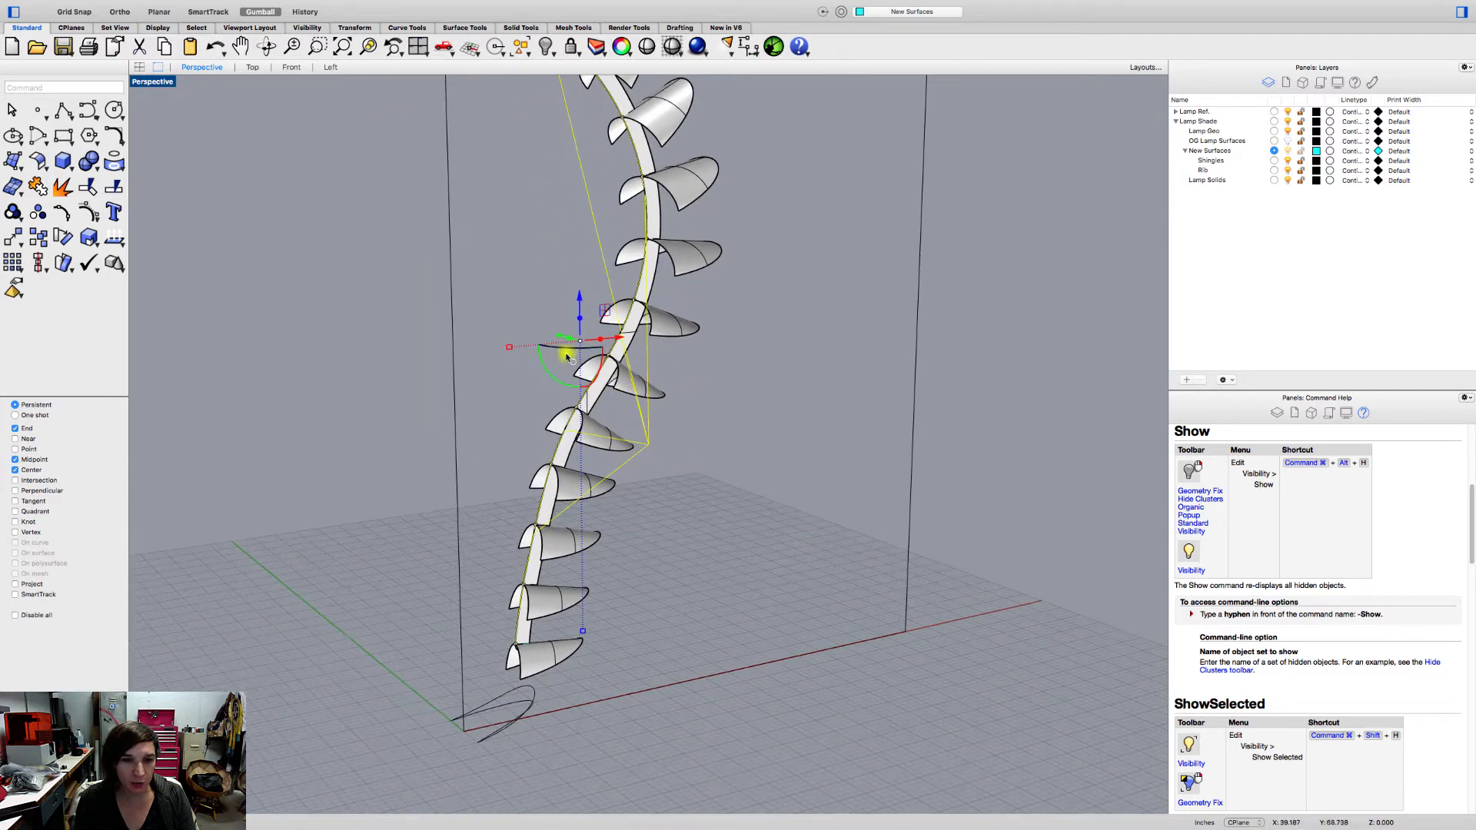
{"action": "scroll", "coordinate": [515, 603], "scroll_direction": "up", "scroll_amount": 3}
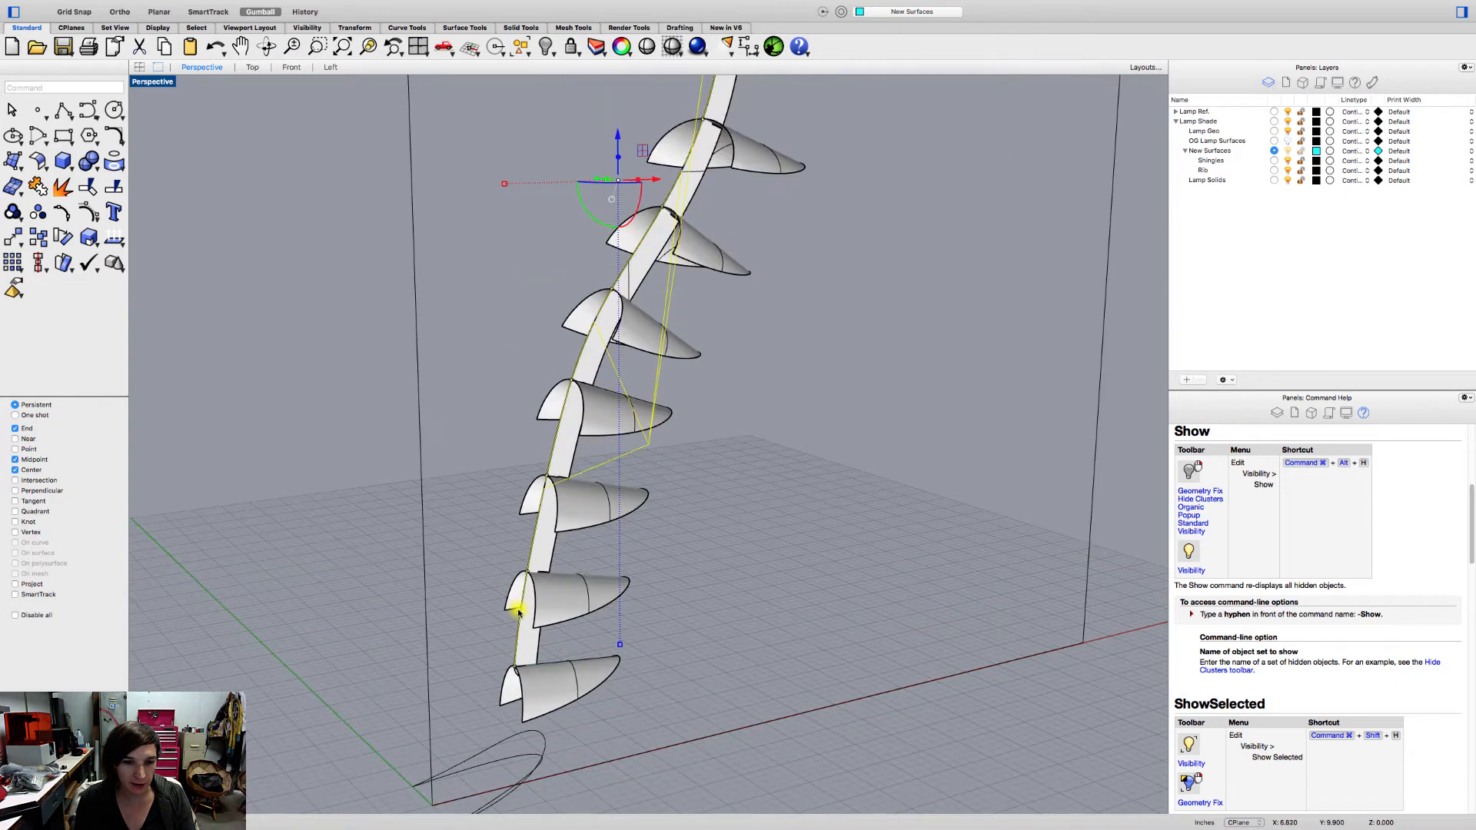
{"action": "scroll", "coordinate": [499, 648], "scroll_direction": "down", "scroll_amount": 3}
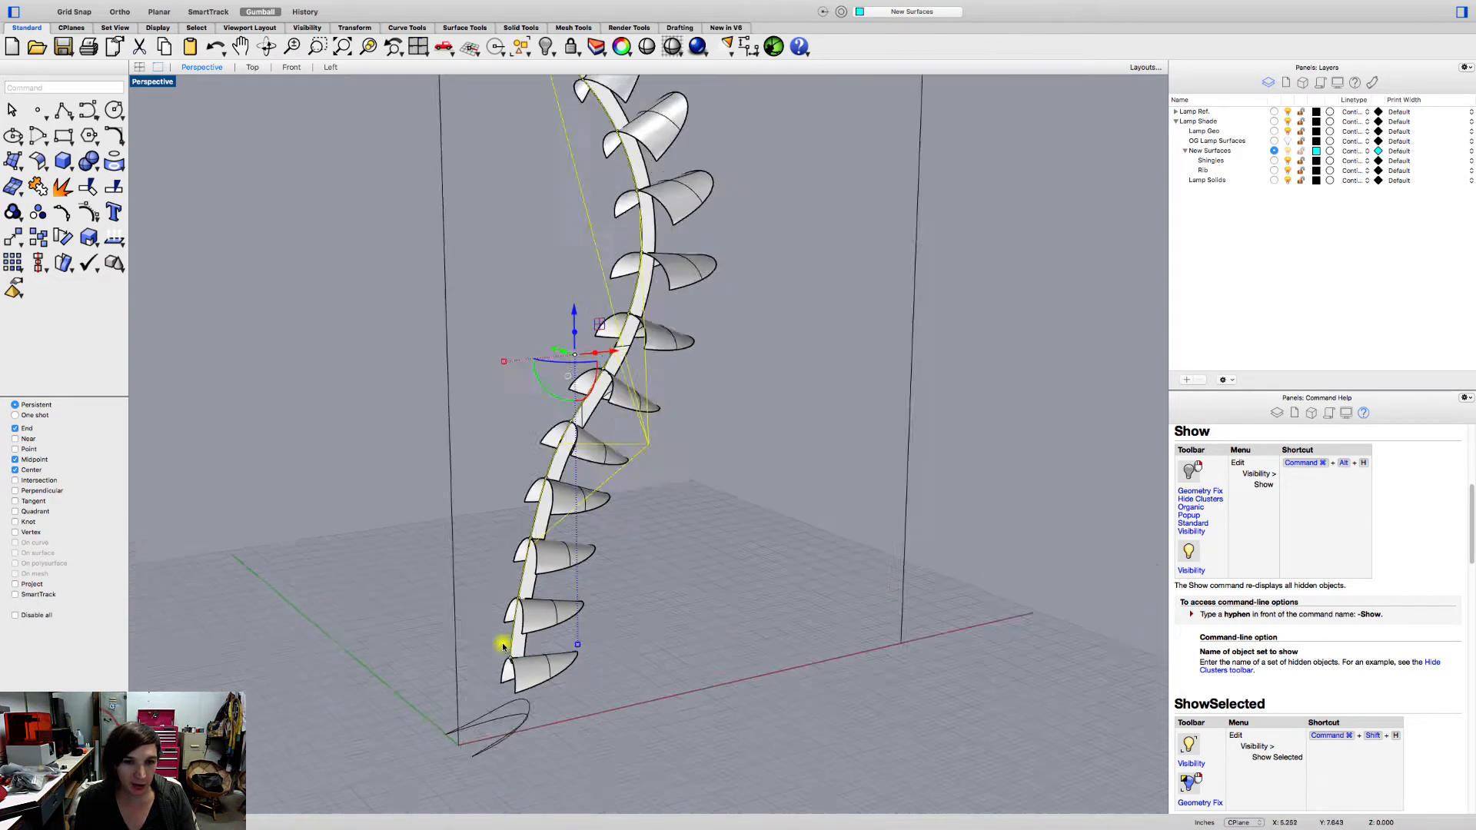
{"action": "right_click_drag", "start_coordinate": [504, 642], "coordinate": [576, 329]}
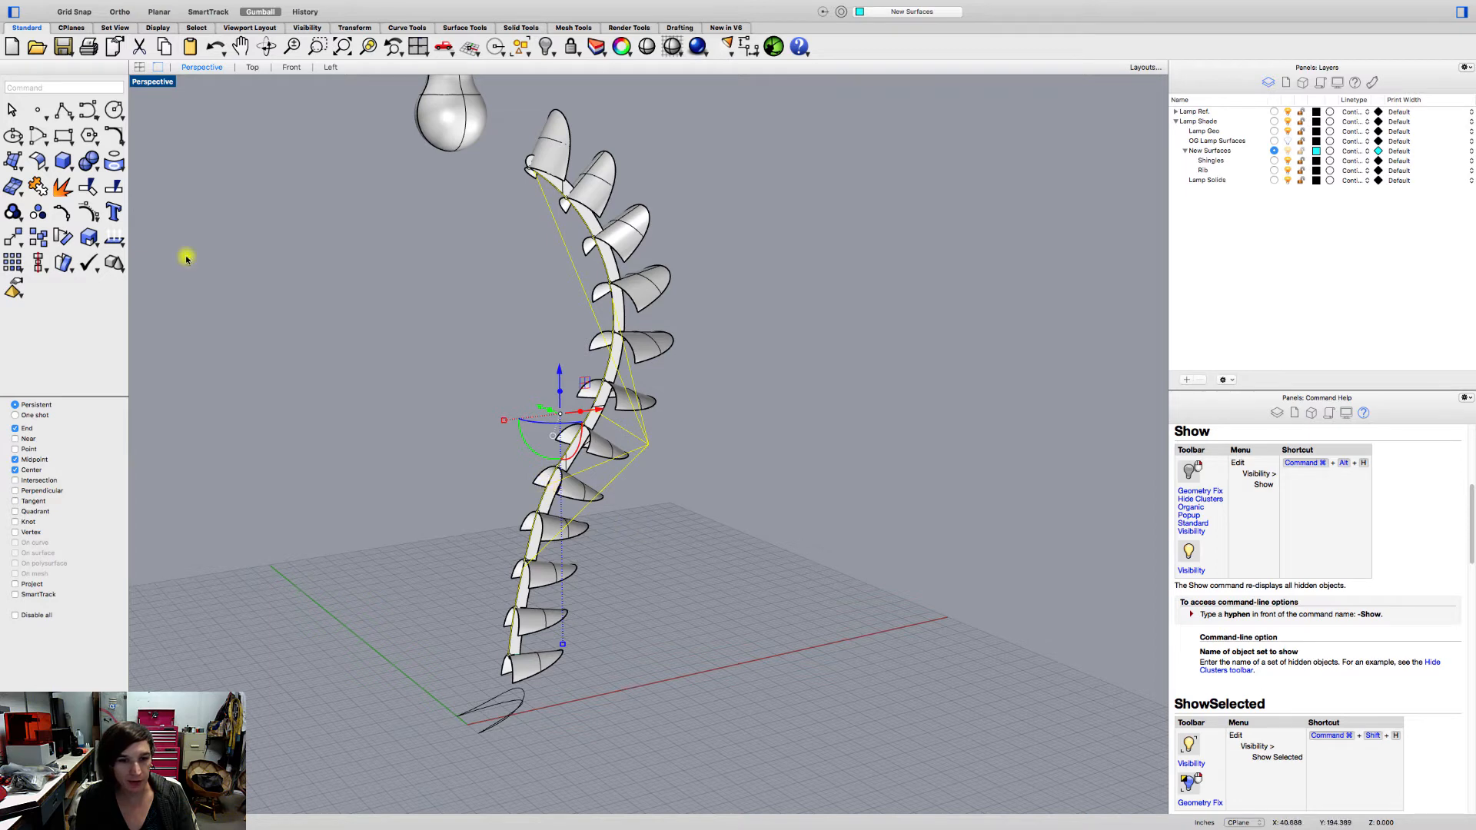
- Start splitting the rib's inner edge curve, picking the points at the lowest shingles as cutting objects
{"action": "left_click", "coordinate": [114, 187]}
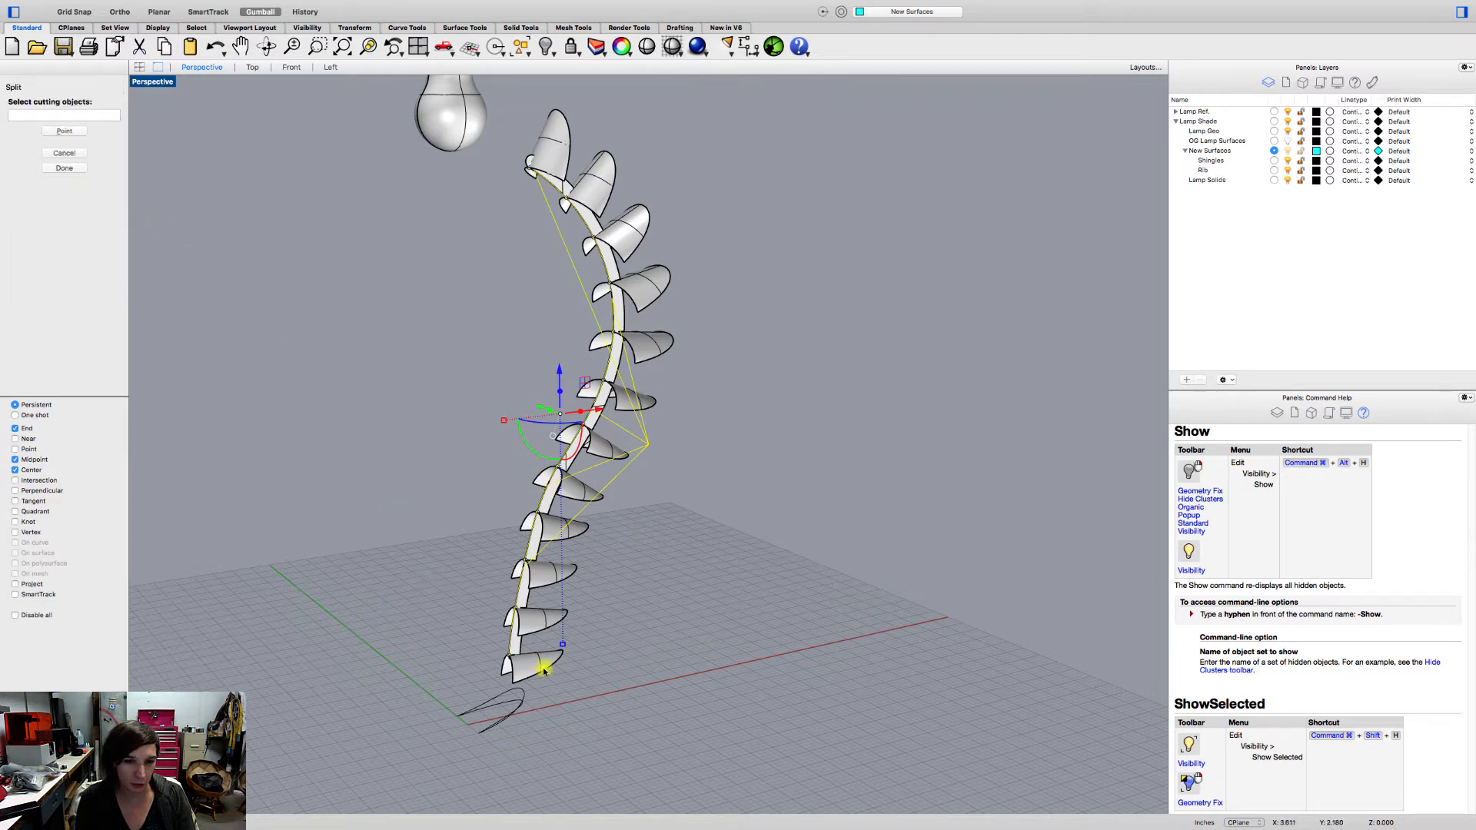
{"action": "scroll", "coordinate": [542, 657], "scroll_direction": "up", "scroll_amount": 4}
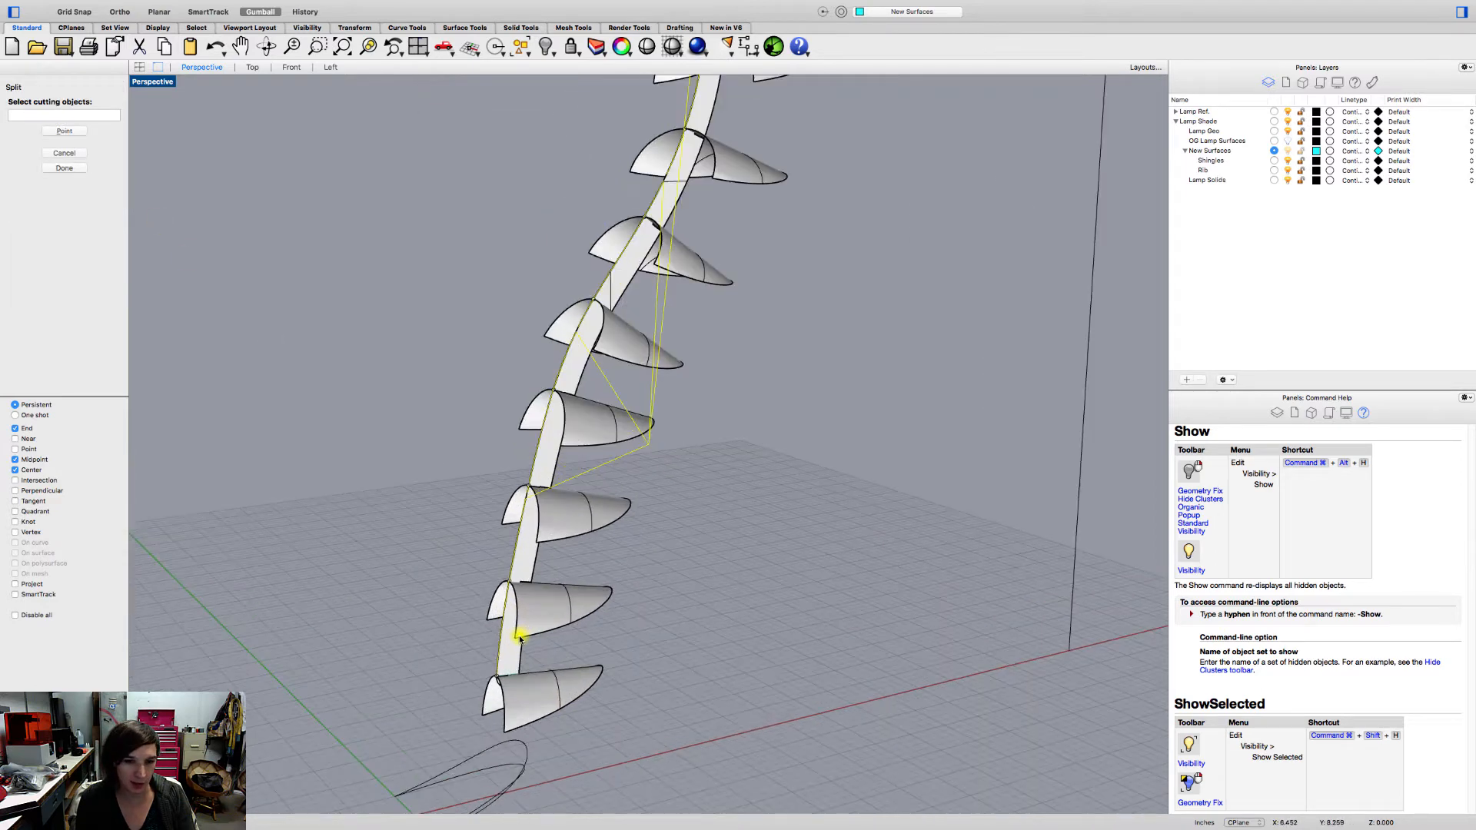
{"action": "left_click", "coordinate": [501, 674]}
{"action": "left_click", "coordinate": [526, 693]}
{"action": "left_click", "coordinate": [510, 586]}
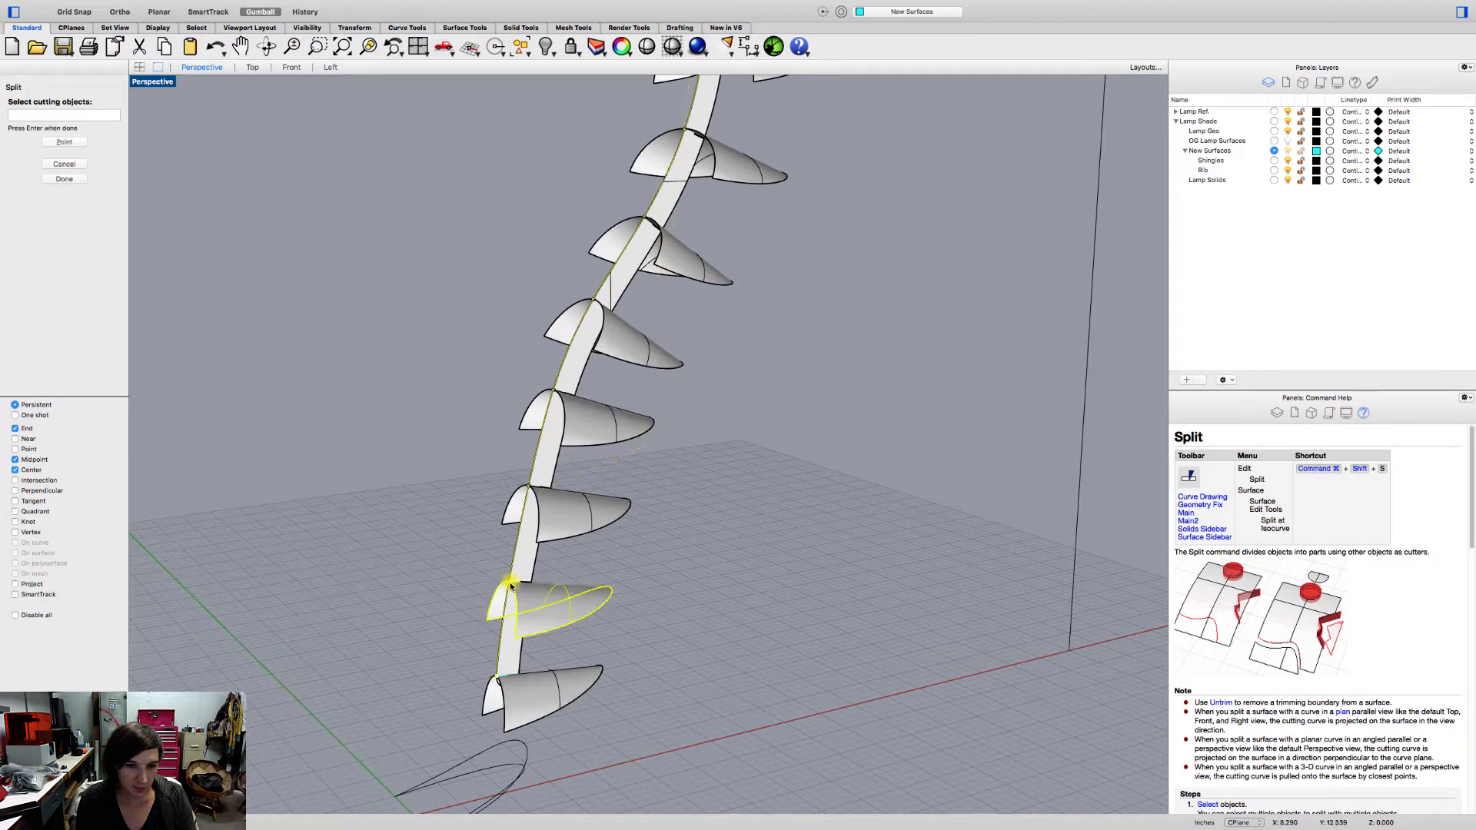
{"action": "scroll", "coordinate": [511, 588], "scroll_direction": "up", "scroll_amount": 5}
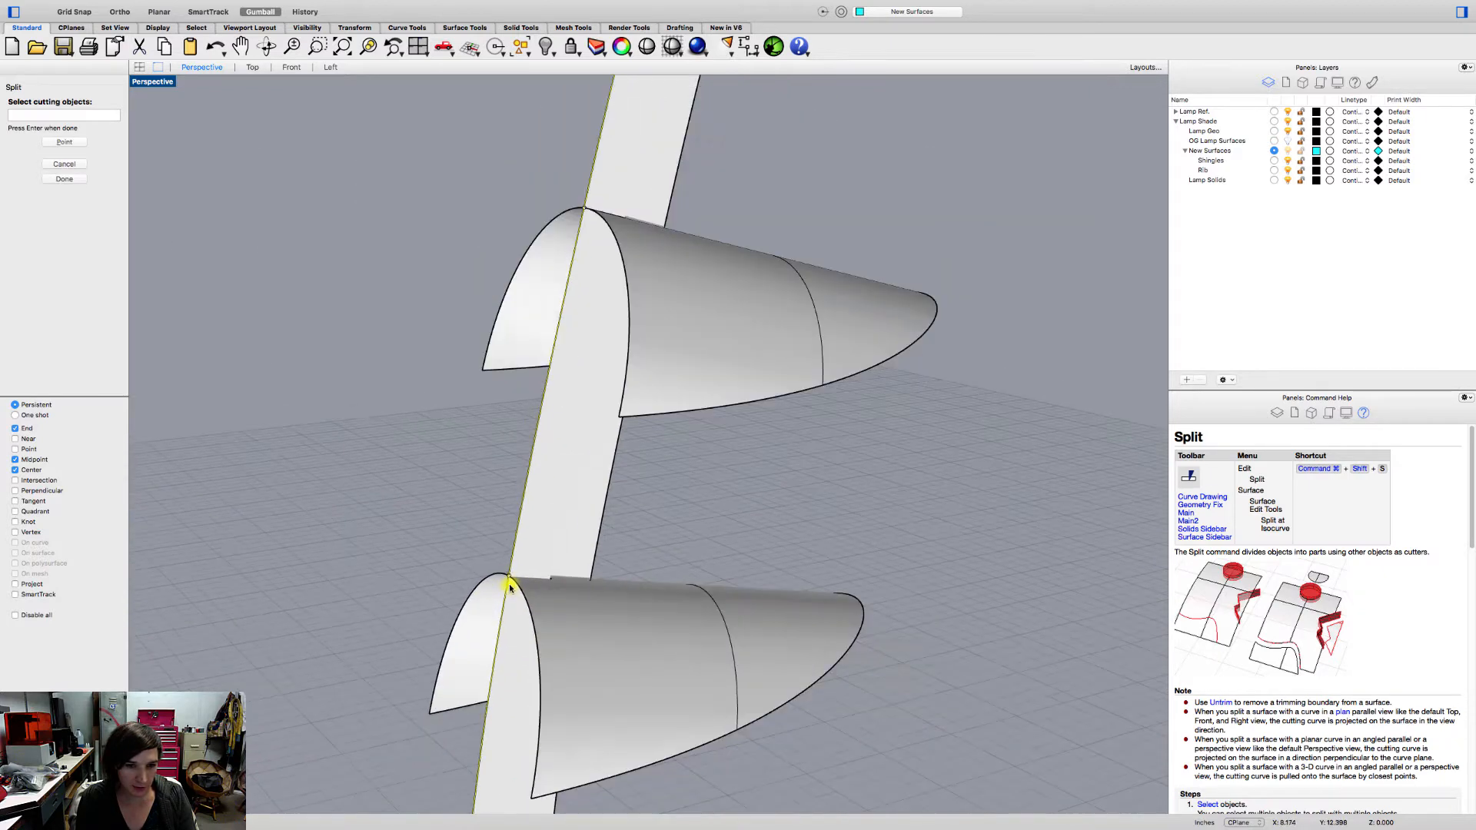
{"action": "left_click", "coordinate": [509, 576]}
{"action": "left_click", "coordinate": [543, 592]}
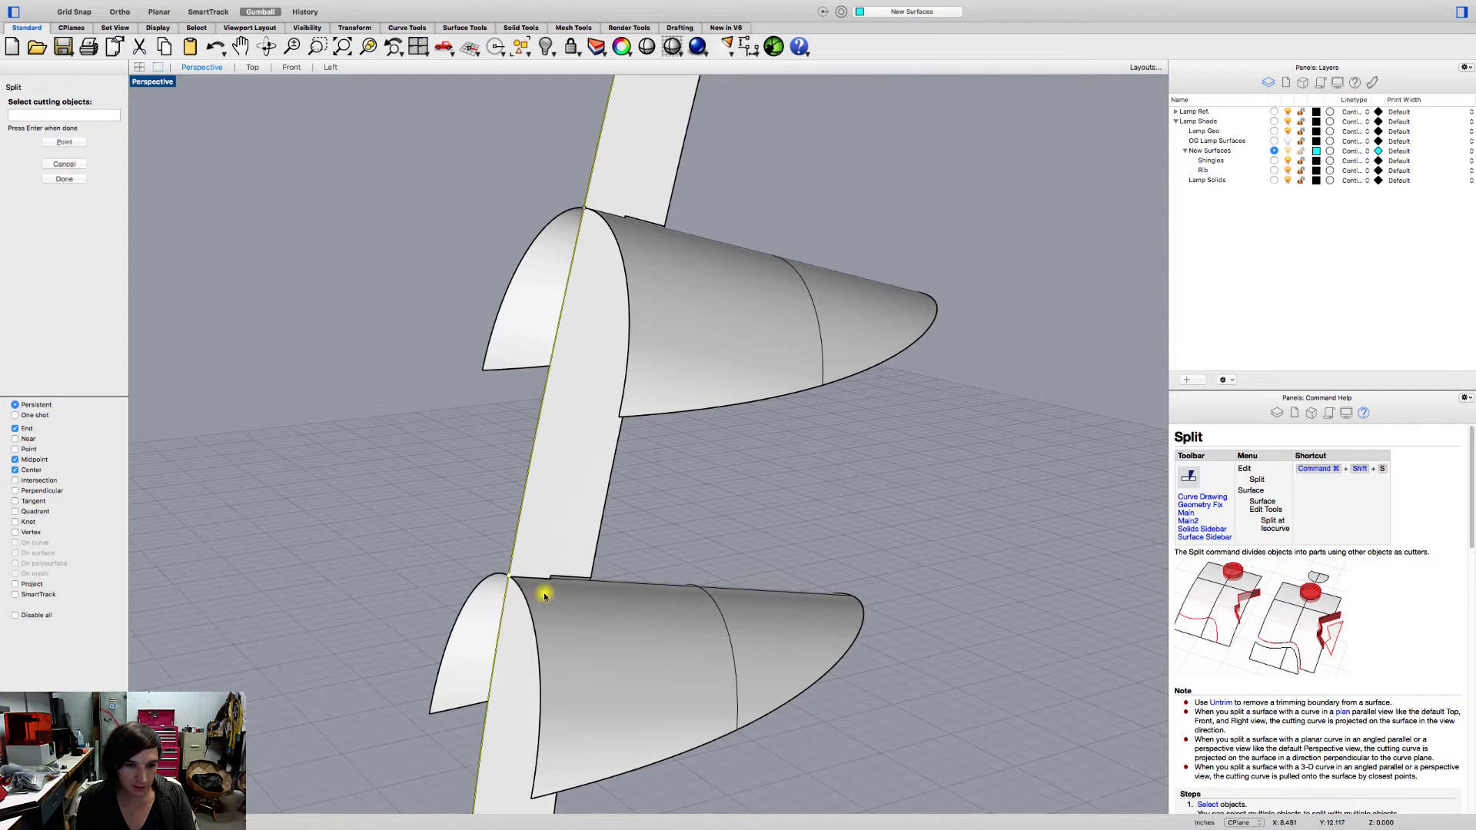
{"action": "scroll", "coordinate": [550, 582], "scroll_direction": "down", "scroll_amount": 5}
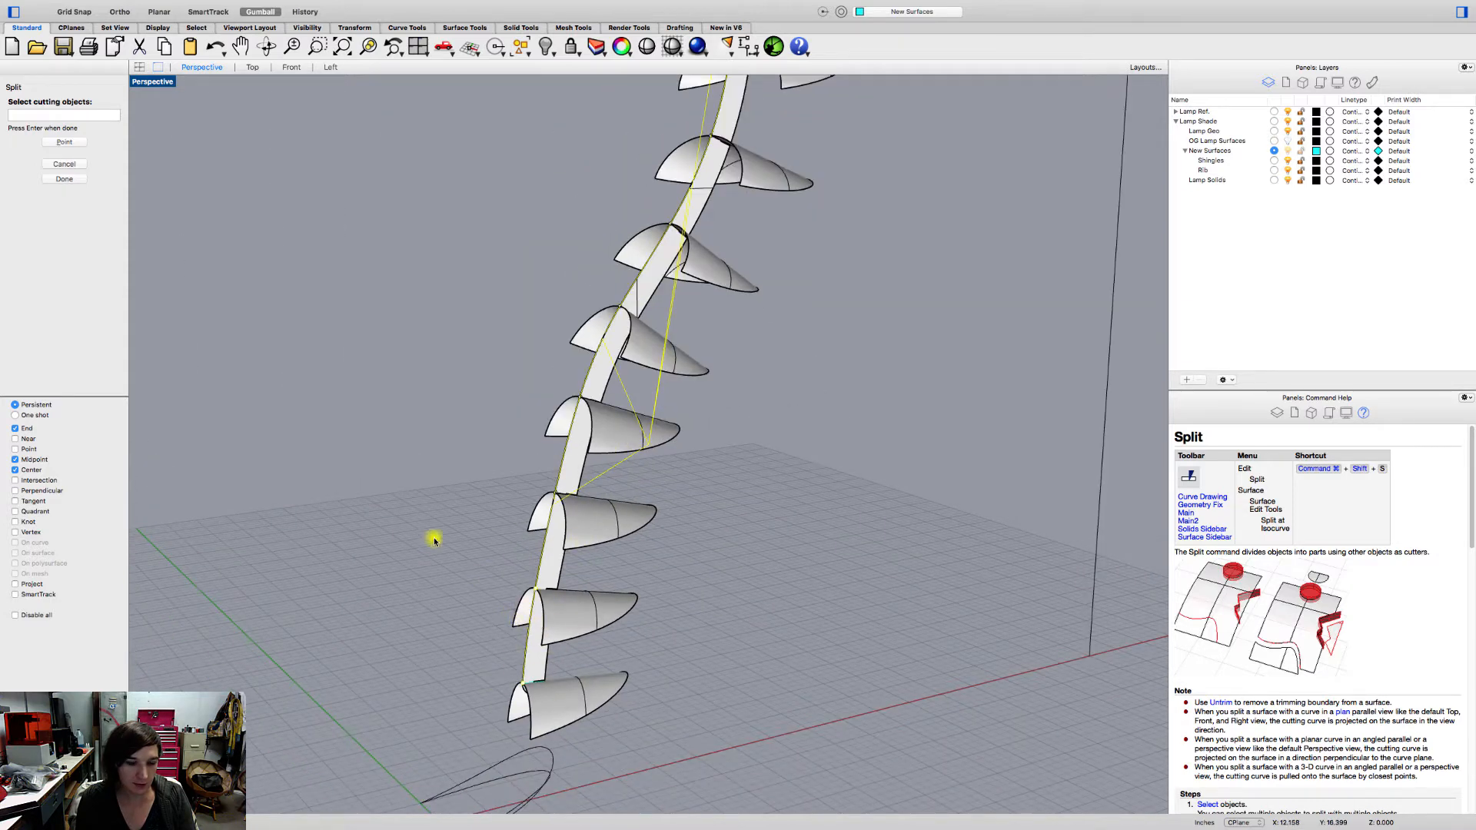
{"action": "scroll", "coordinate": [445, 548], "scroll_direction": "up", "scroll_amount": 3}
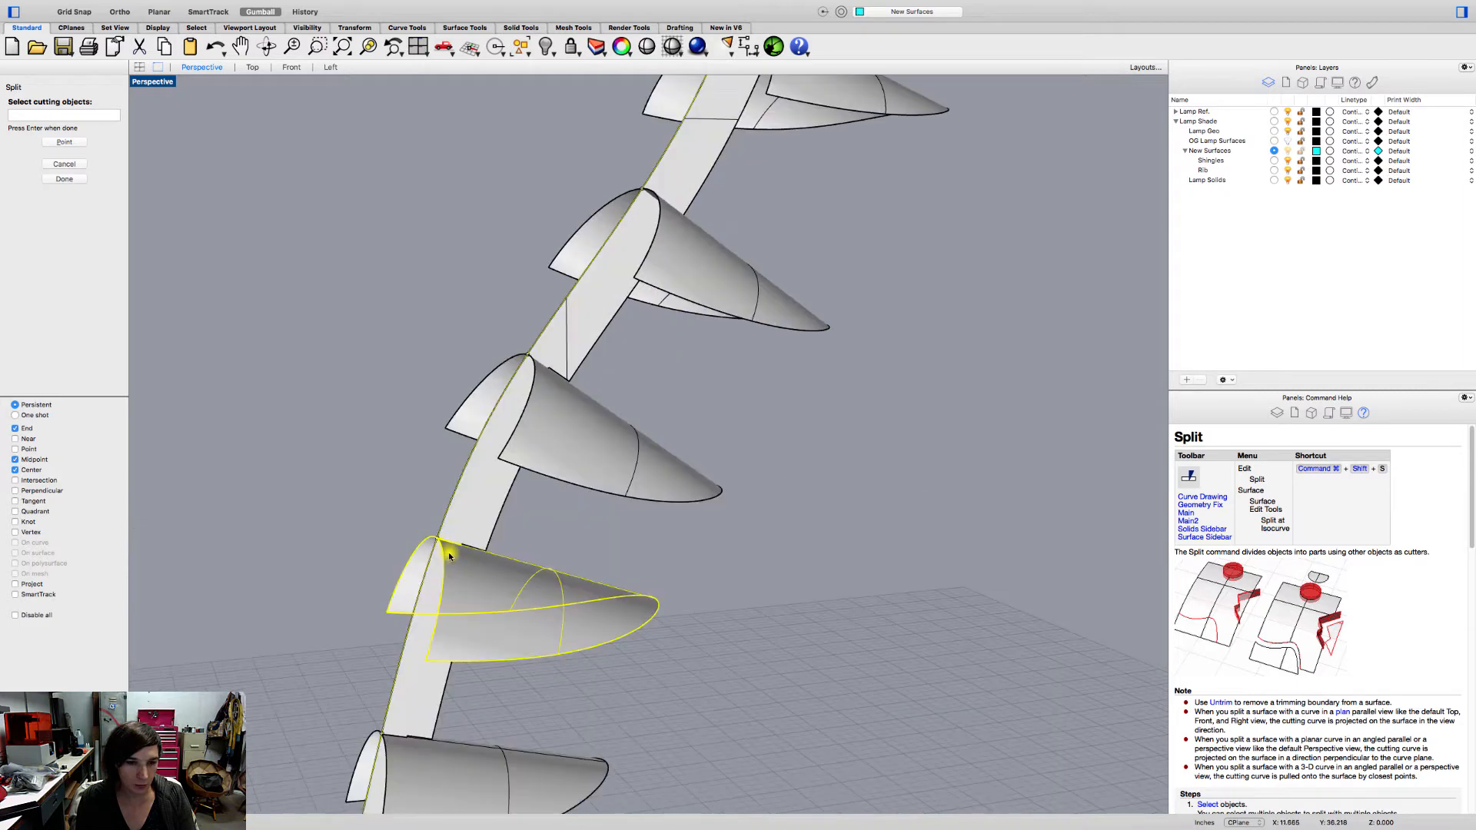
{"action": "scroll", "coordinate": [431, 535], "scroll_direction": "up", "scroll_amount": 5}
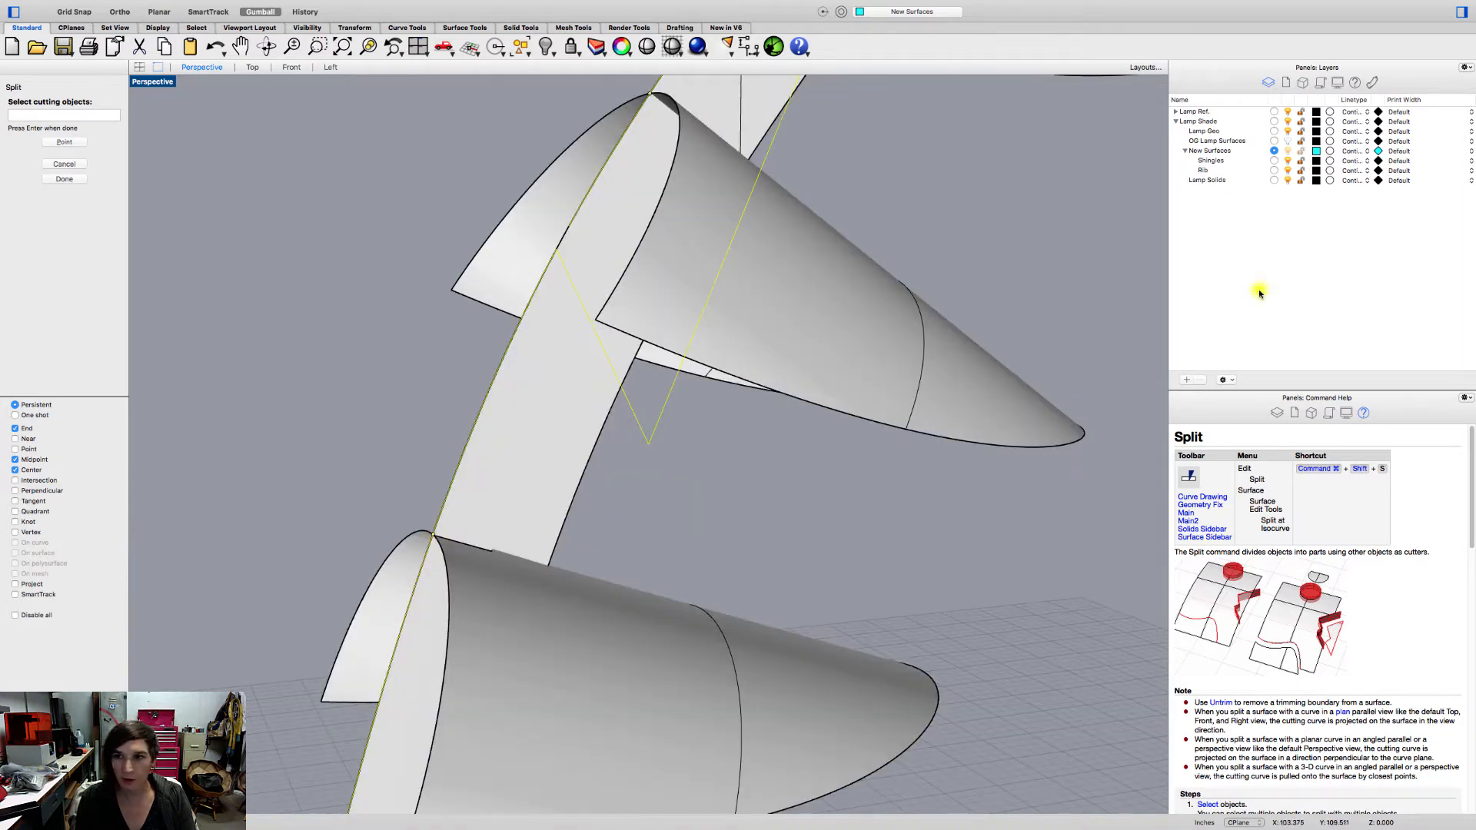
- Hide the Shingles layer and add the exposed point beside the next rib notch to the split's cutting objects
{"action": "left_click", "coordinate": [1288, 161]}
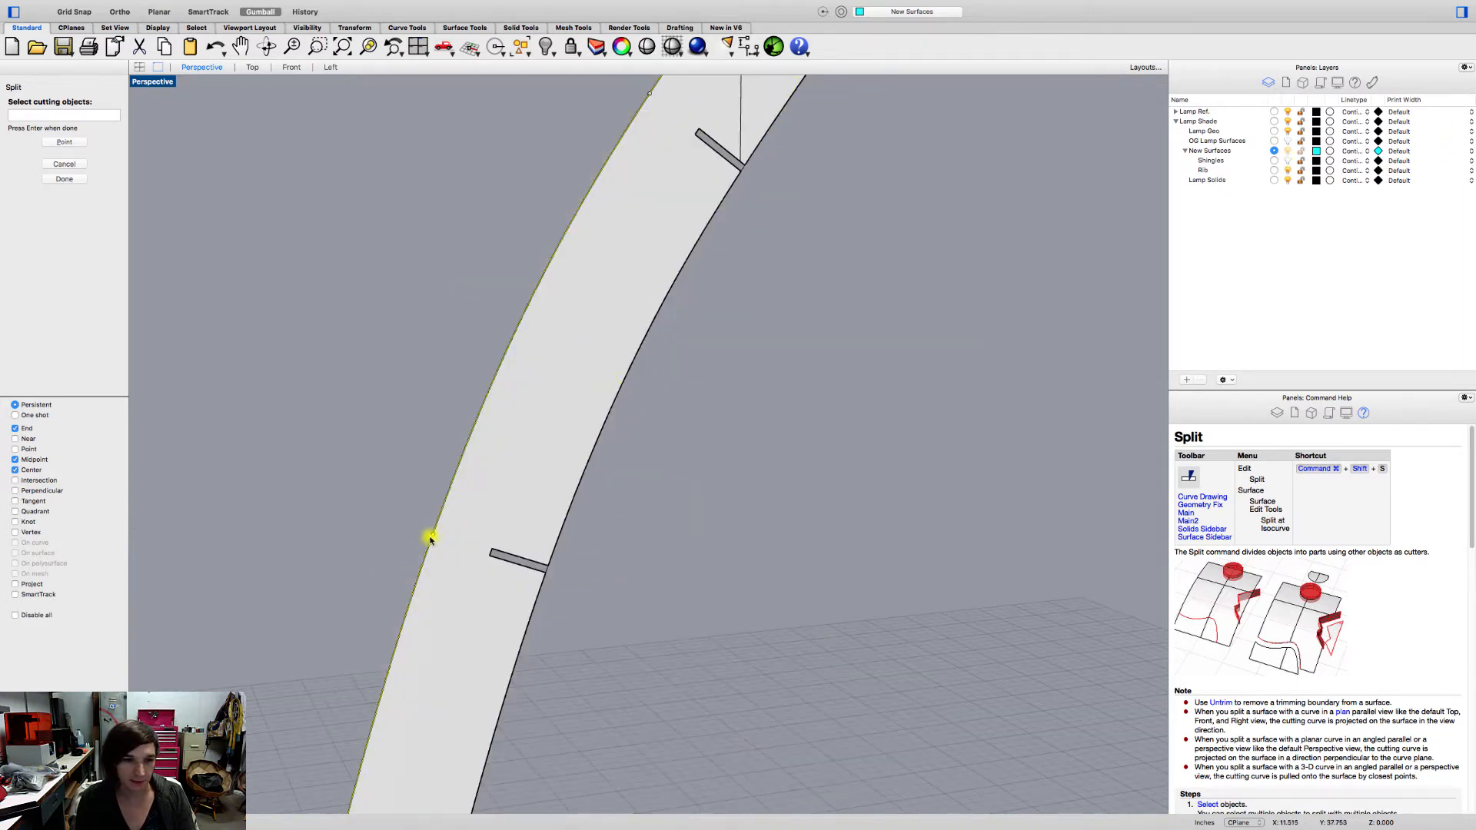
{"action": "left_click", "coordinate": [649, 98]}
{"action": "left_click", "coordinate": [673, 112]}
{"action": "scroll", "coordinate": [648, 269], "scroll_direction": "down", "scroll_amount": 10}
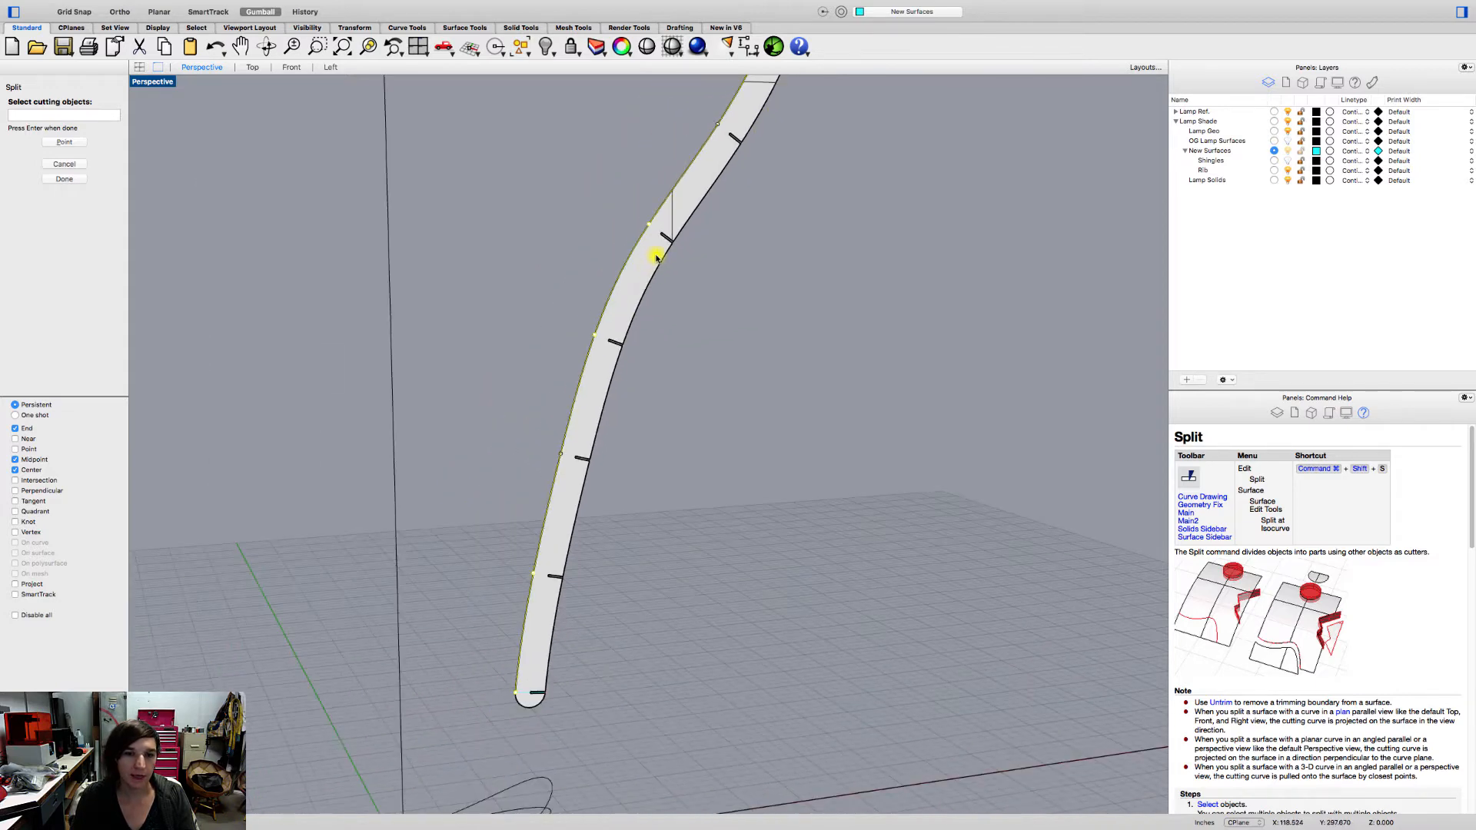
- Add the points along the upper part of the rib as cutting objects and complete the curve split
{"action": "right_click_drag", "start_coordinate": [657, 259], "coordinate": [551, 590], "text": "shift"}
{"action": "scroll", "coordinate": [549, 589], "scroll_direction": "down", "scroll_amount": 4}
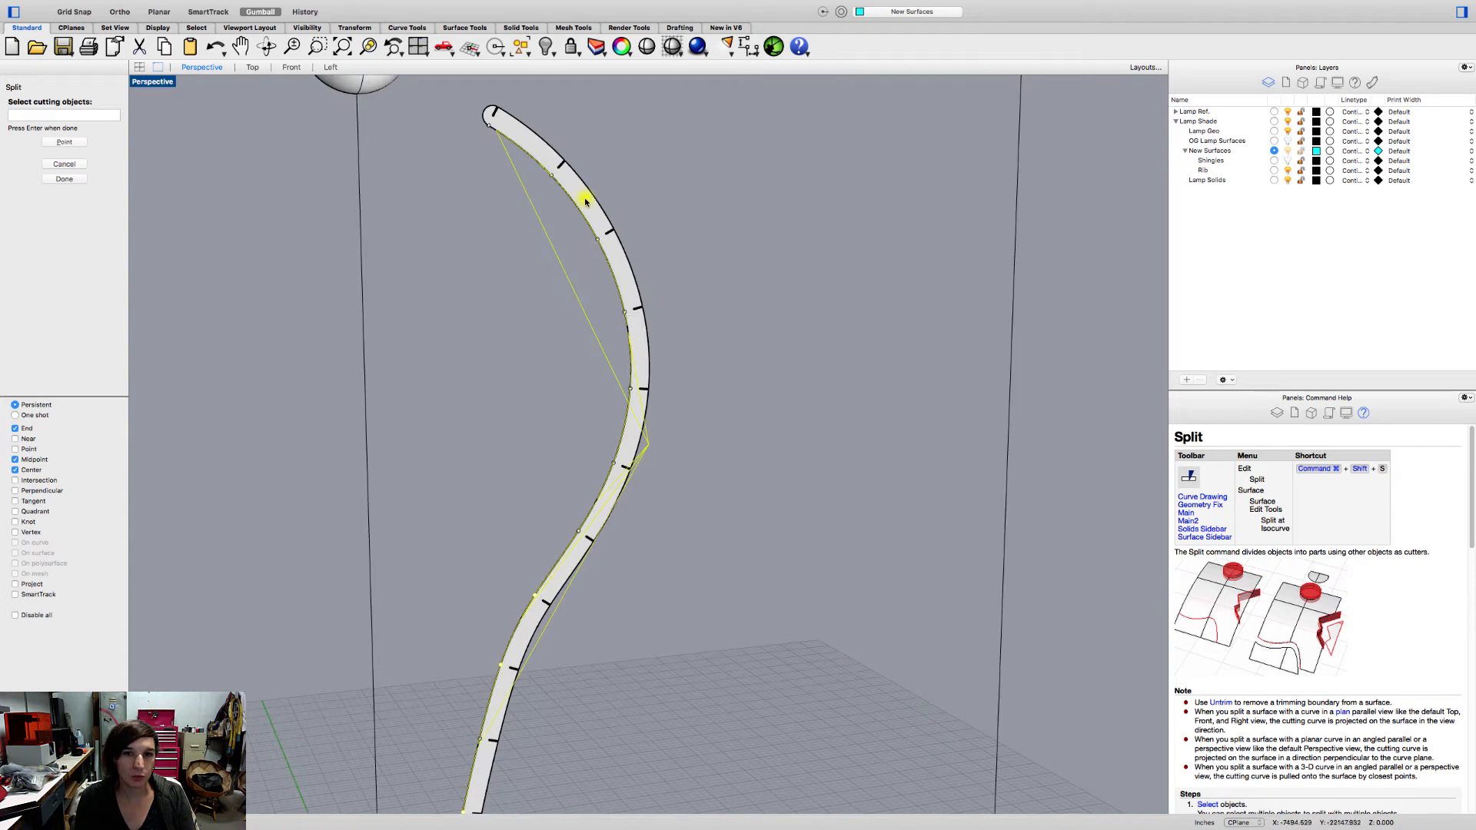
{"action": "scroll", "coordinate": [610, 230], "scroll_direction": "up", "scroll_amount": 2}
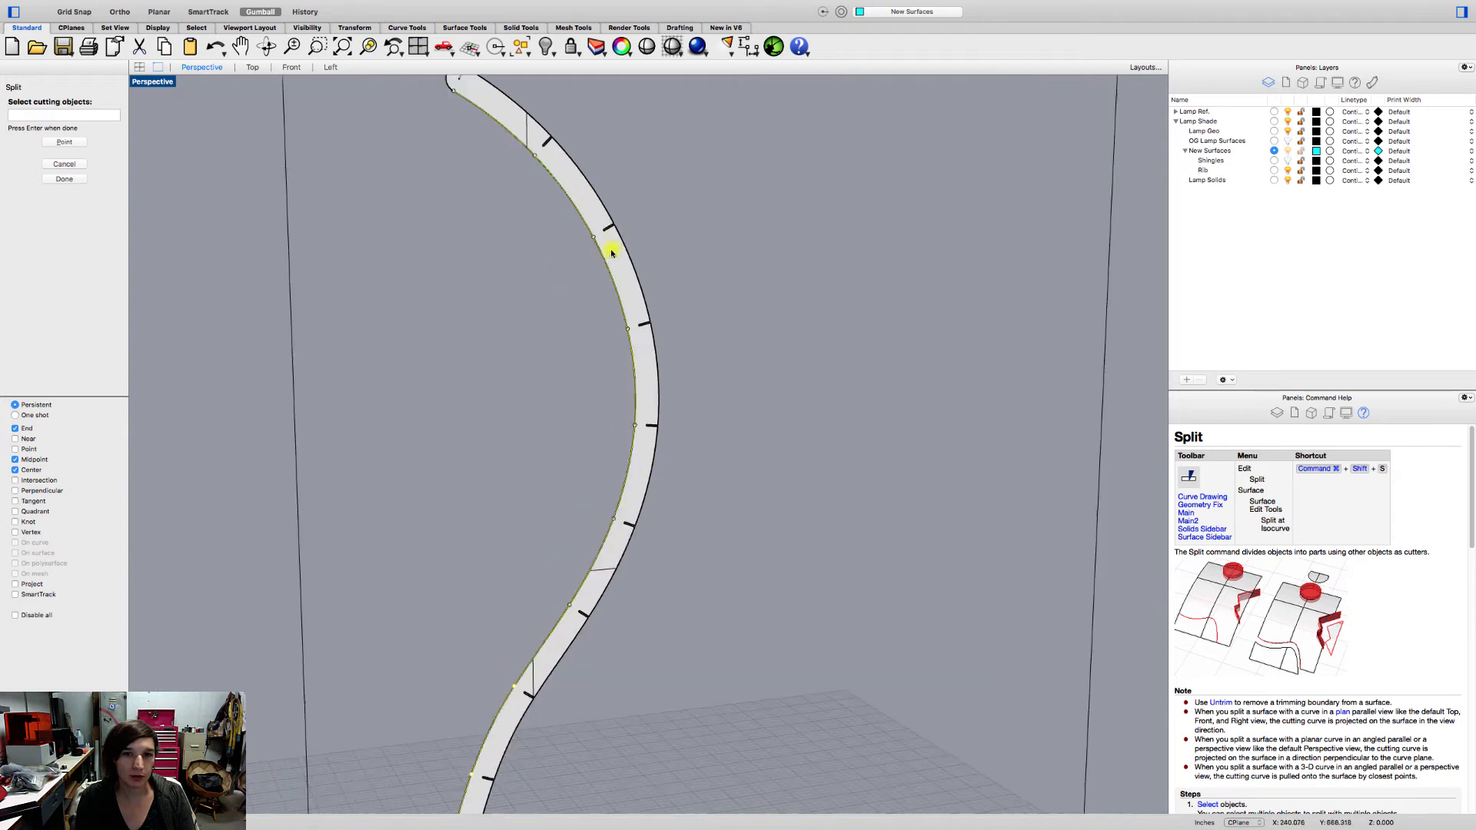
{"action": "left_click", "coordinate": [628, 332]}
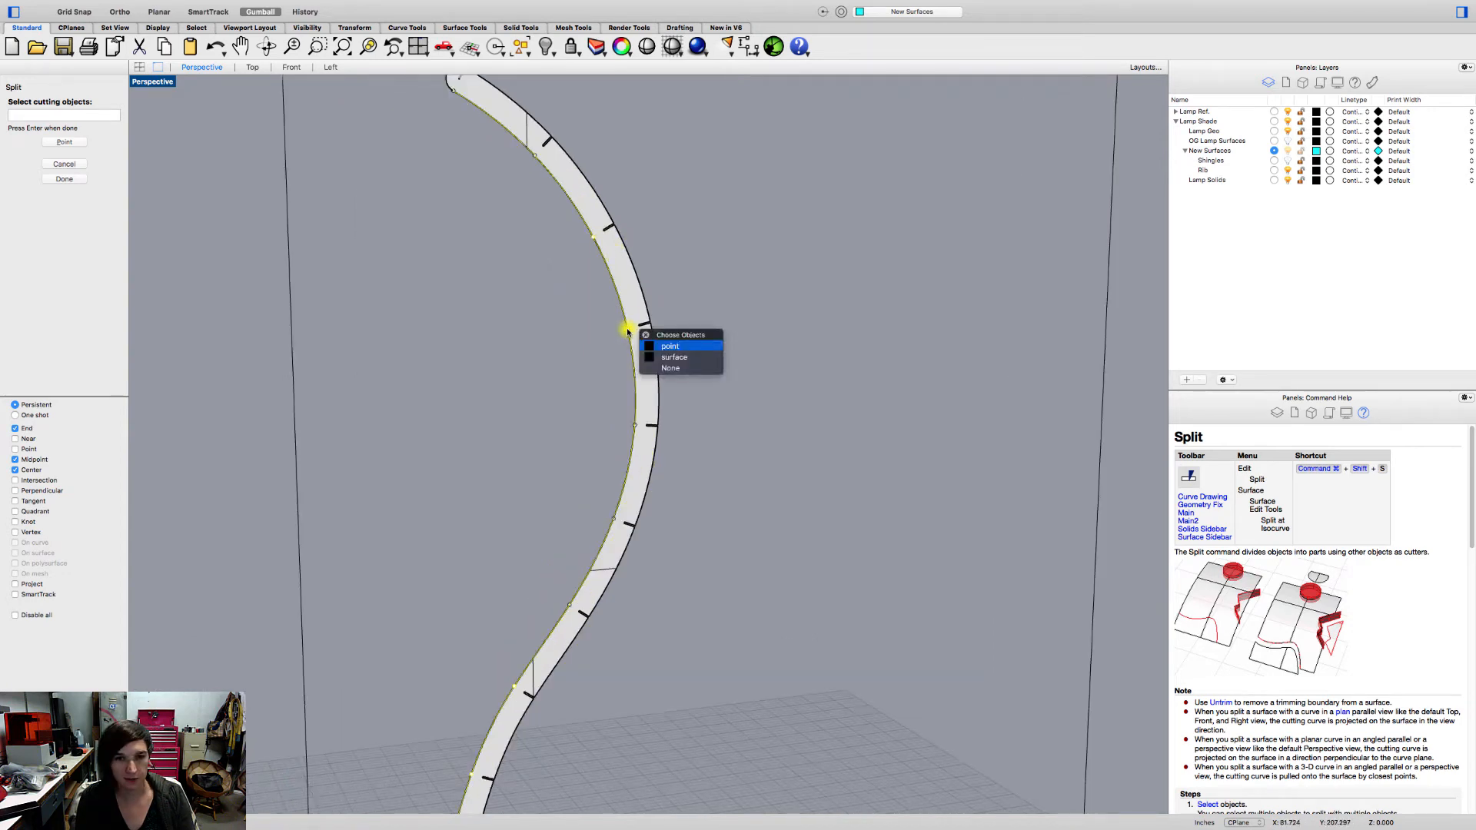
{"action": "left_click", "coordinate": [674, 357]}
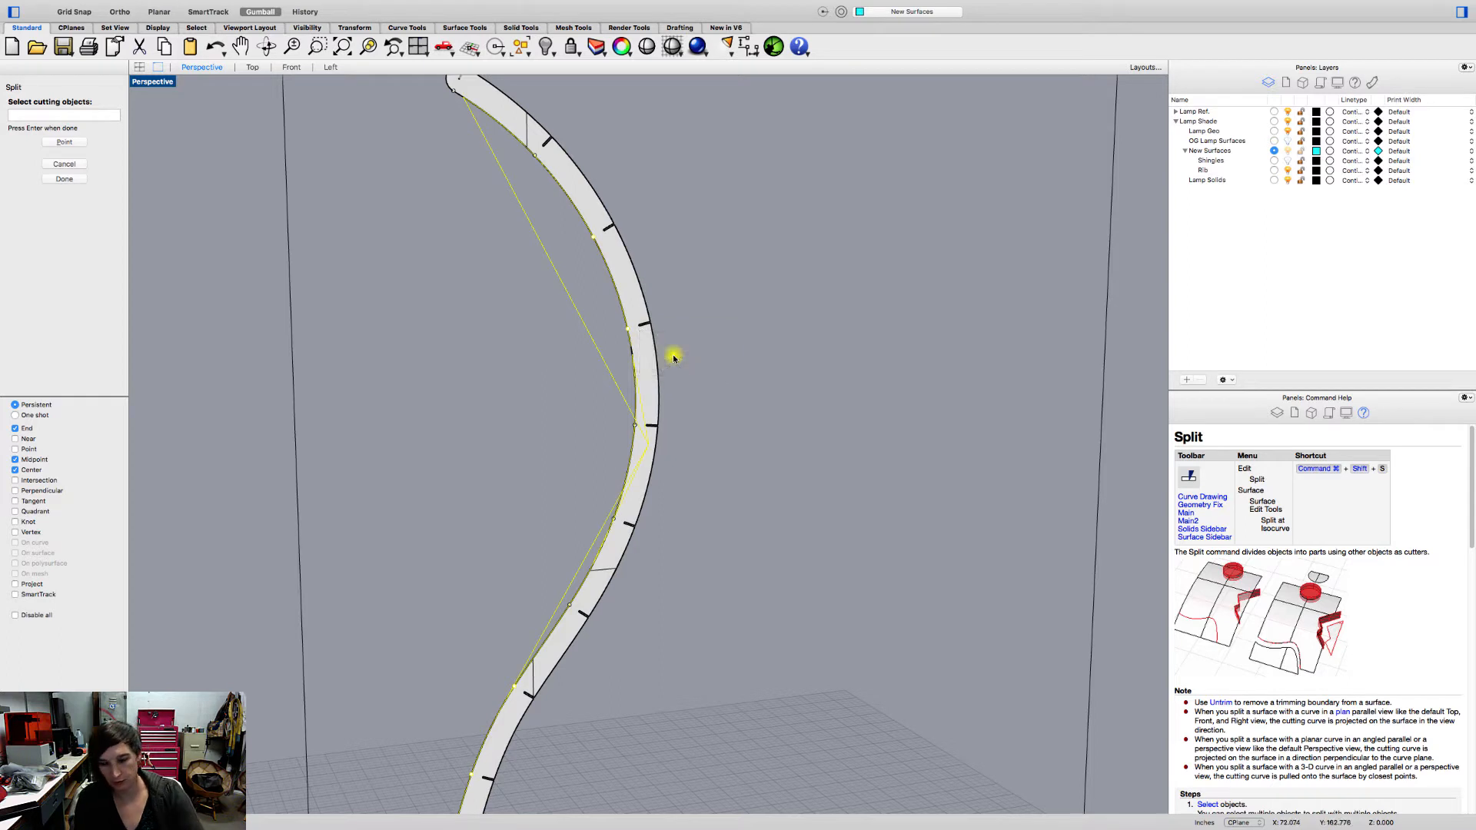
{"action": "key", "text": "Return"}
{"action": "left_click", "coordinate": [686, 332]}
- Select three separate segments of the split curve: one on the upper bend, one midway down and one at the rib's lower end
{"action": "left_click", "coordinate": [616, 288]}
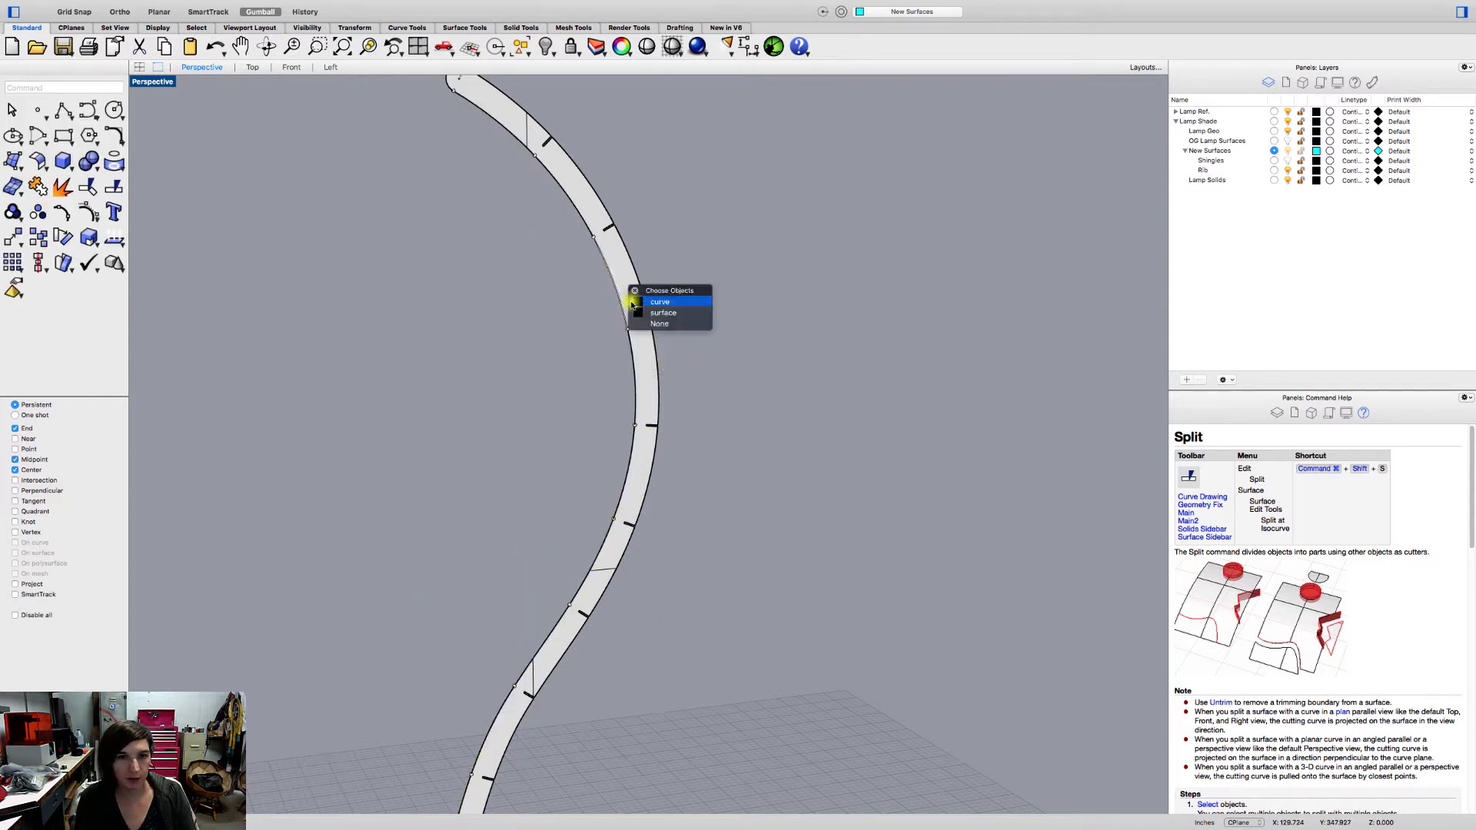
{"action": "left_click", "coordinate": [637, 300]}
{"action": "scroll", "coordinate": [630, 375], "scroll_direction": "down", "scroll_amount": 5}
{"action": "right_click_drag", "start_coordinate": [601, 569], "coordinate": [569, 412], "text": "shift"}
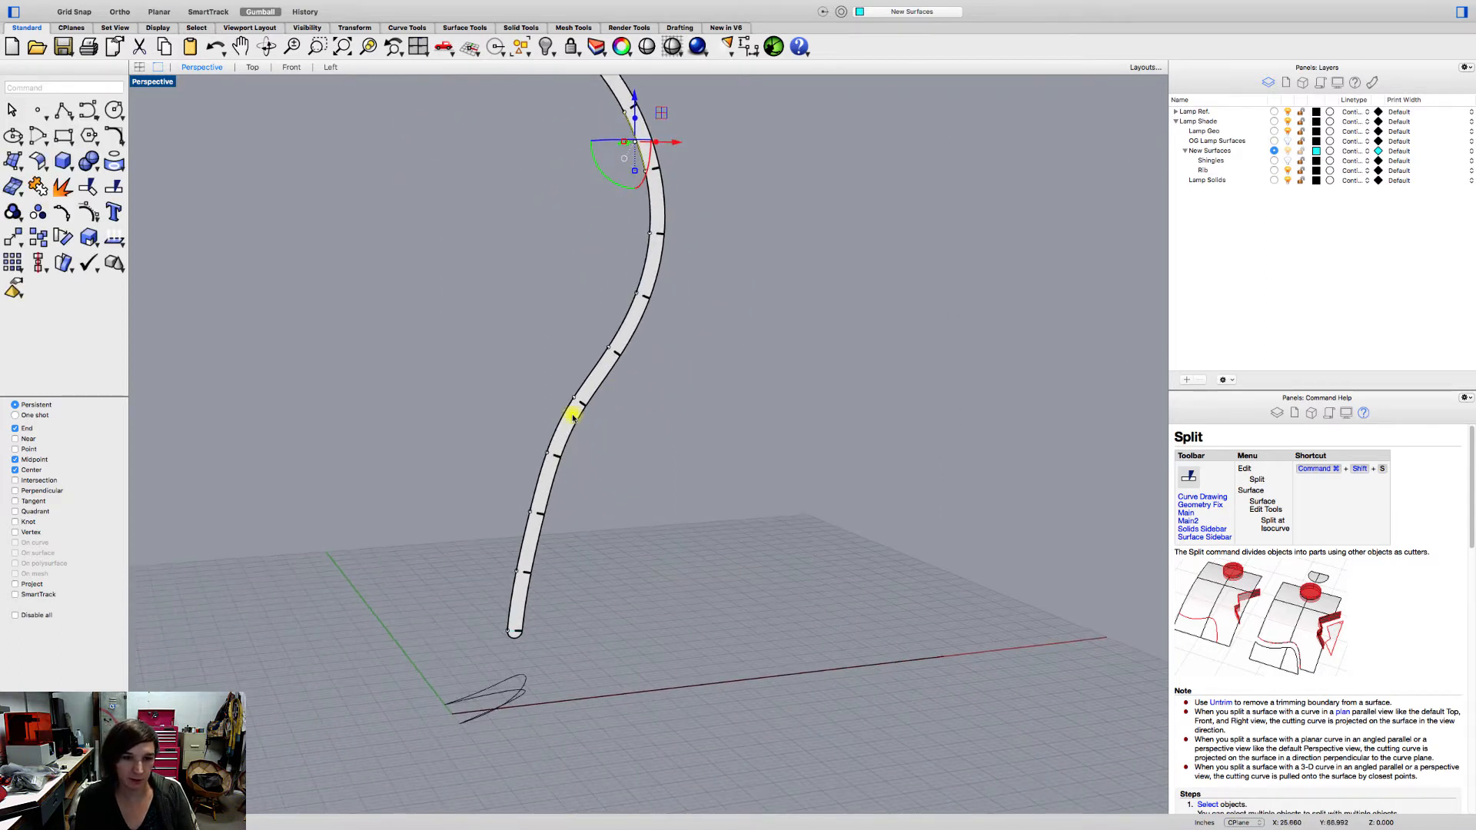
{"action": "left_click", "coordinate": [569, 420]}
{"action": "left_click", "coordinate": [608, 436]}
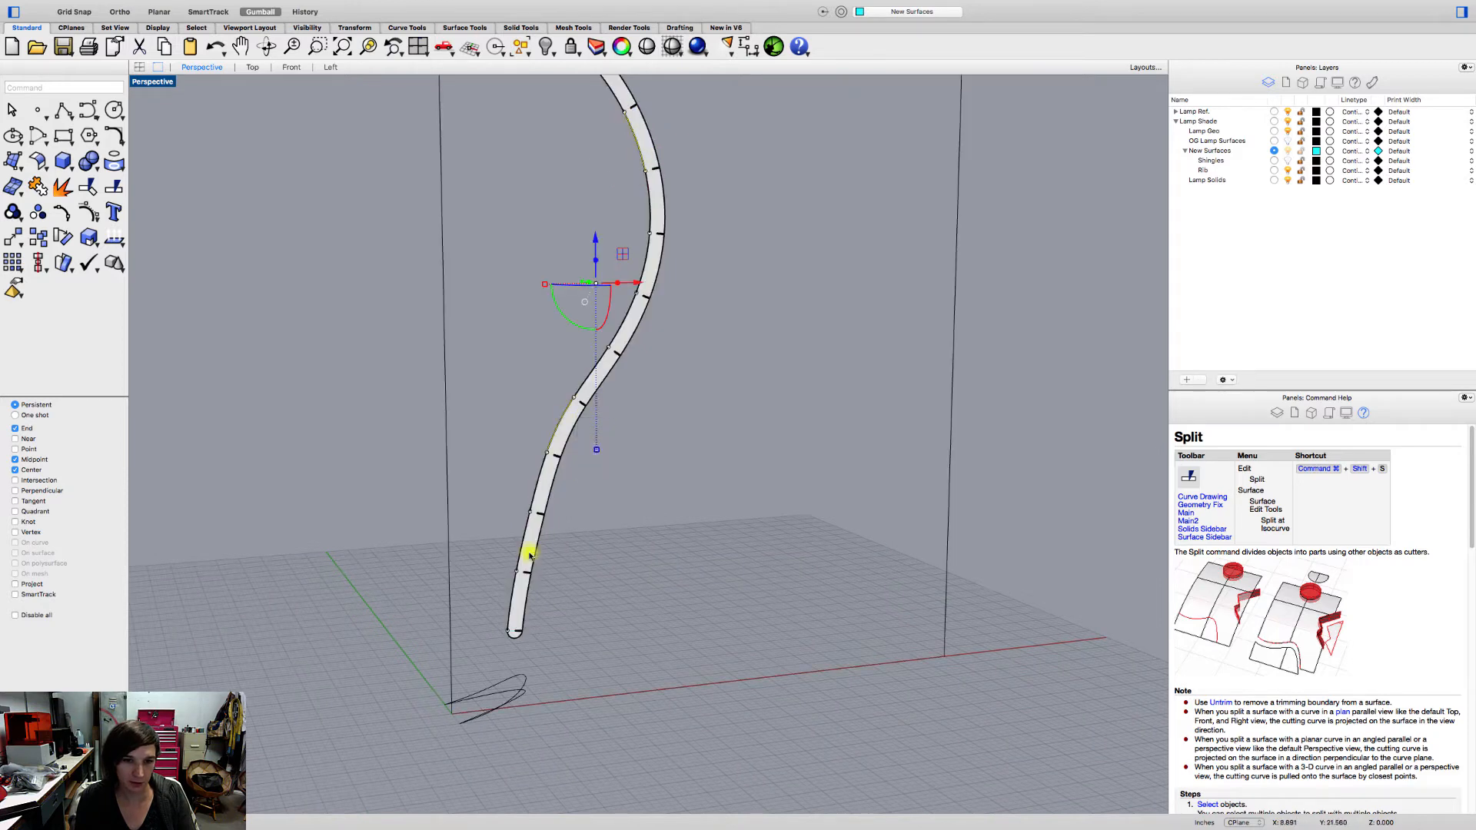
{"action": "left_click", "coordinate": [517, 590]}
{"action": "left_click", "coordinate": [545, 606]}
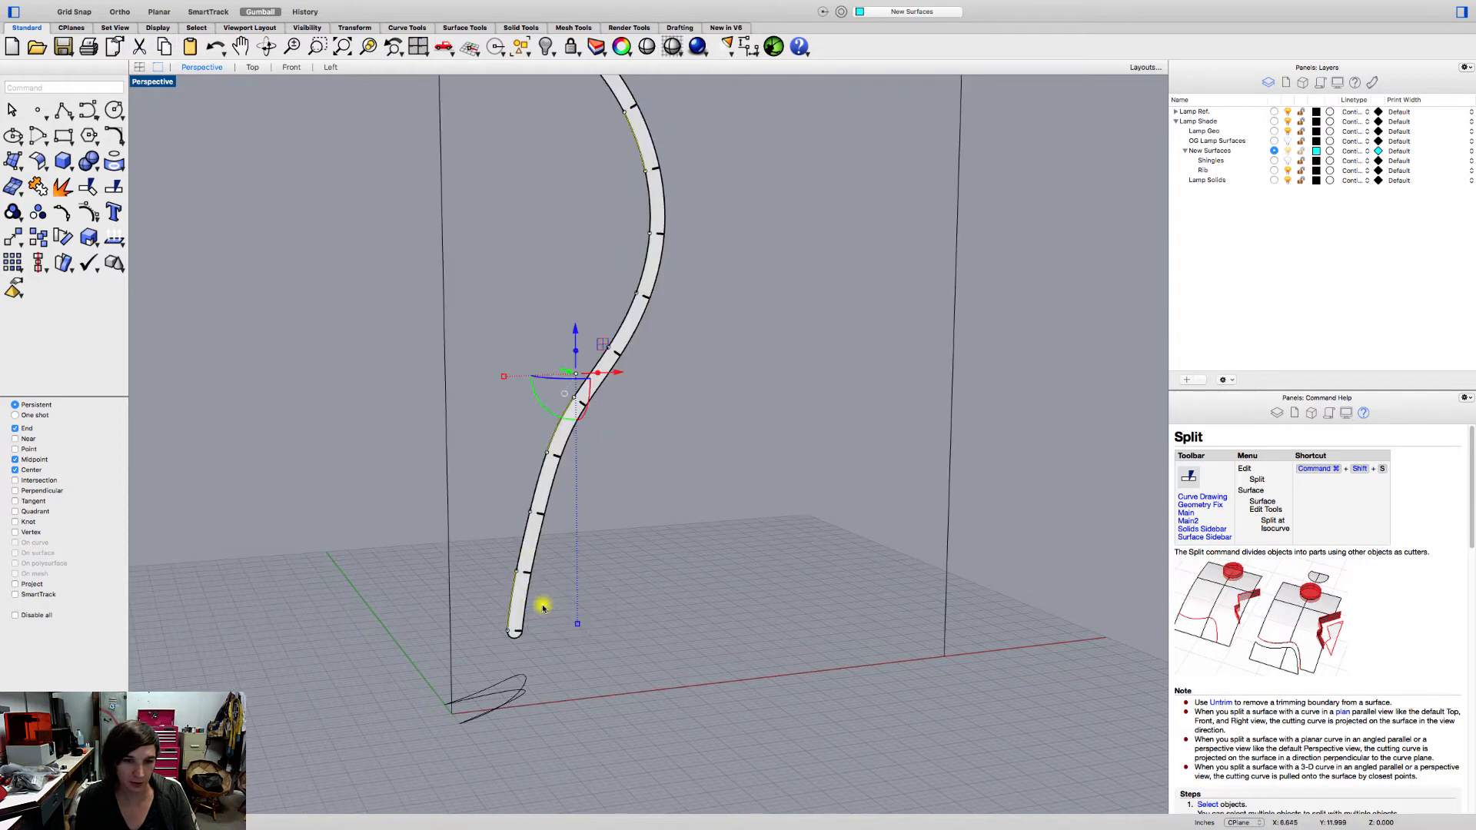
- Polar array the three curve segments around the origin with 10 items over a 360-degree fill angle
{"action": "right_click_drag", "start_coordinate": [659, 339], "coordinate": [671, 369]}
{"action": "scroll", "coordinate": [670, 372], "scroll_direction": "down", "scroll_amount": 3}
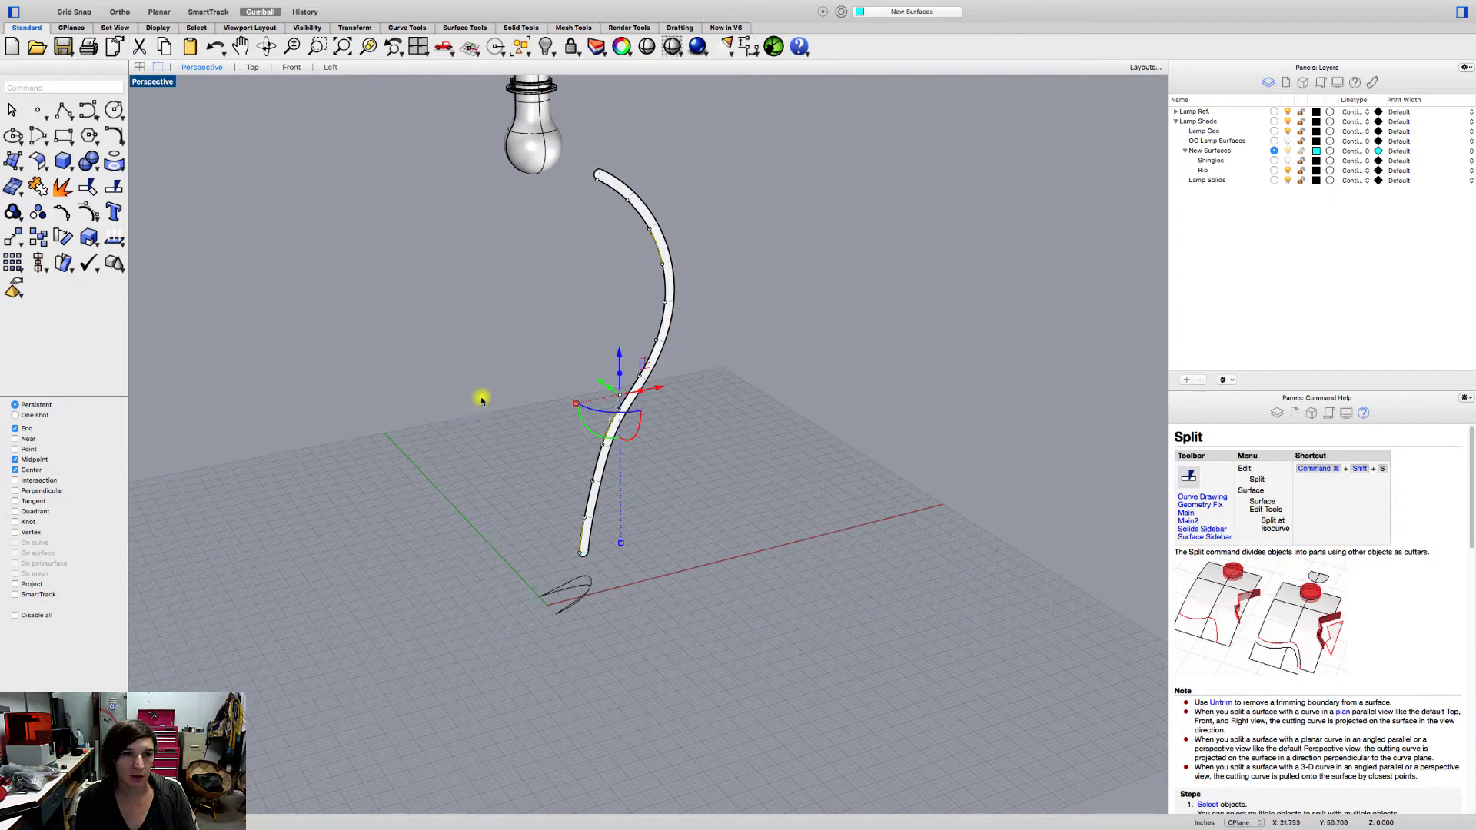
{"action": "left_click_drag", "start_coordinate": [21, 268], "coordinate": [24, 285]}
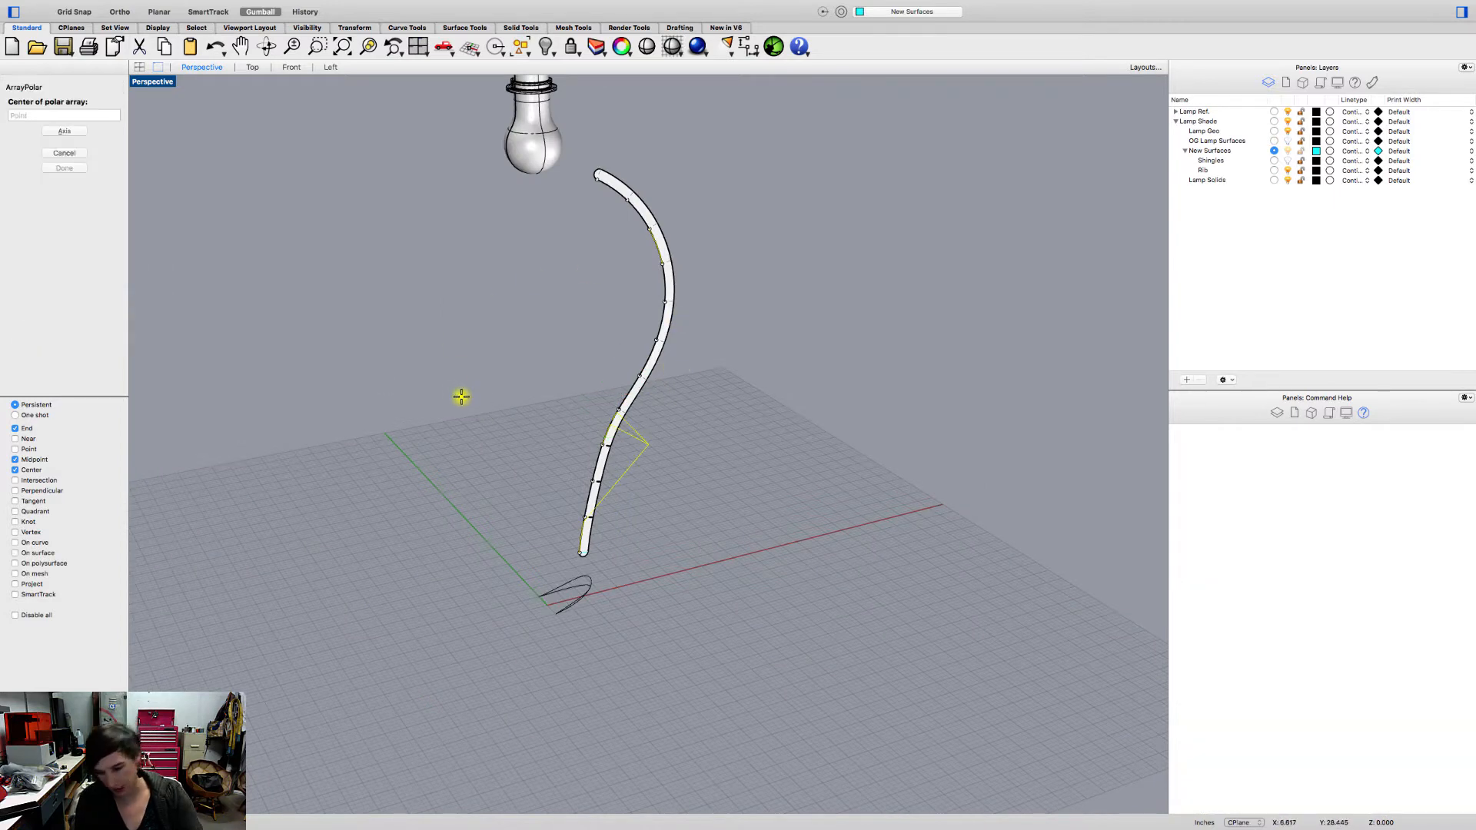
{"action": "type", "text": "0"}
{"action": "key", "text": "Return"}
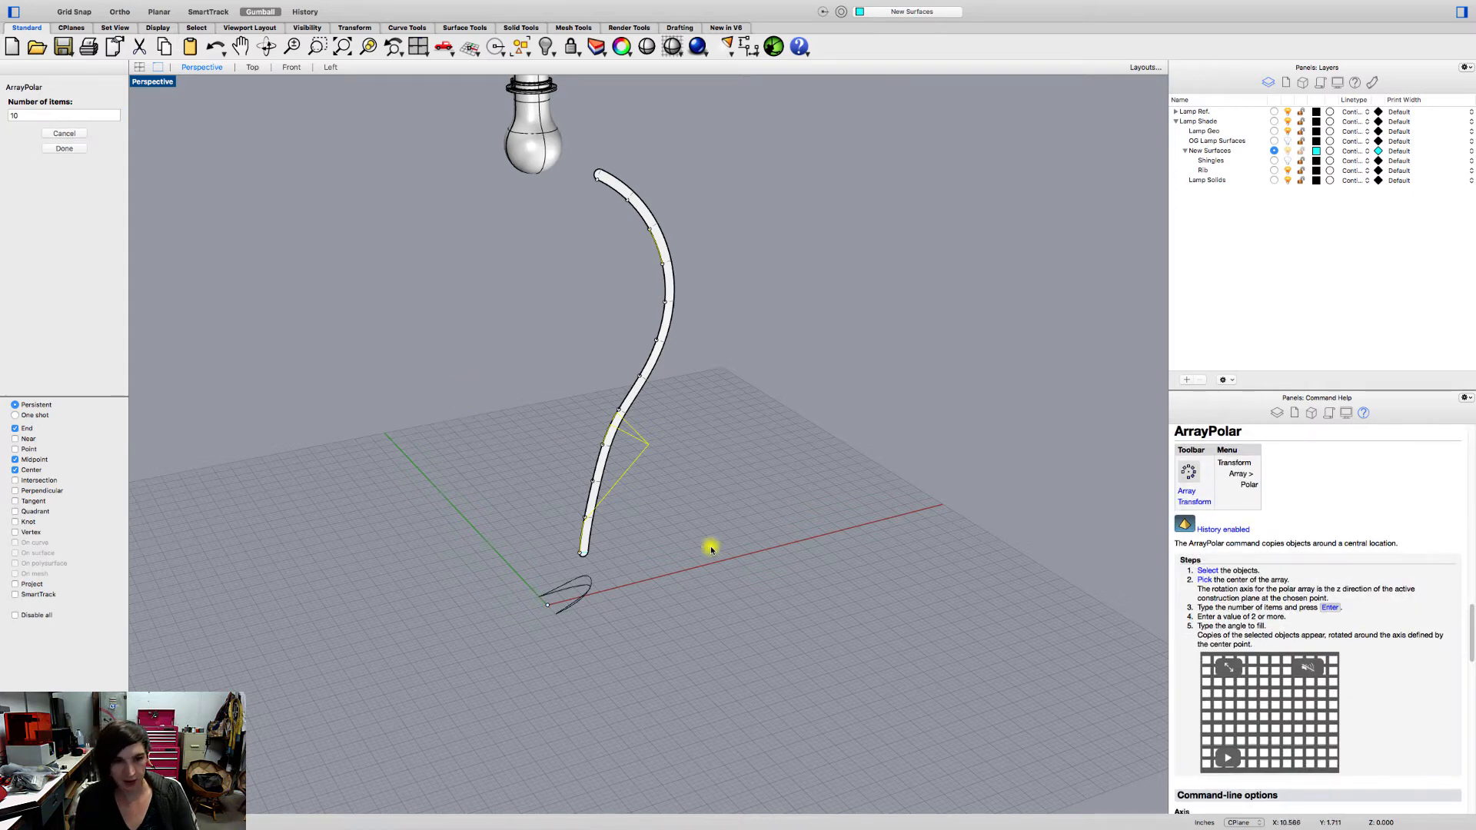
{"action": "key", "text": "Return"}
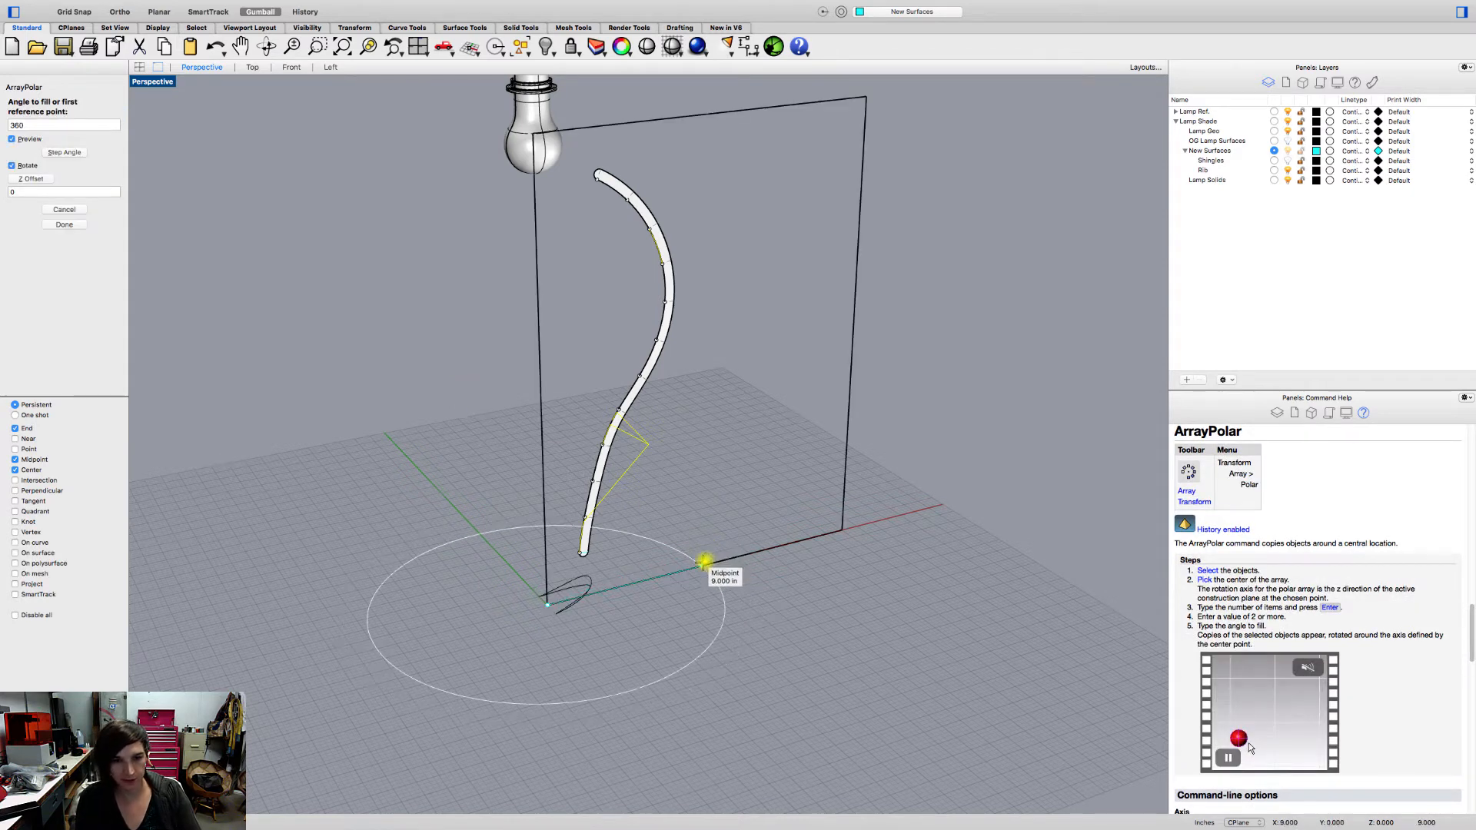
{"action": "left_click", "coordinate": [702, 559]}
{"action": "key", "text": "Return"}
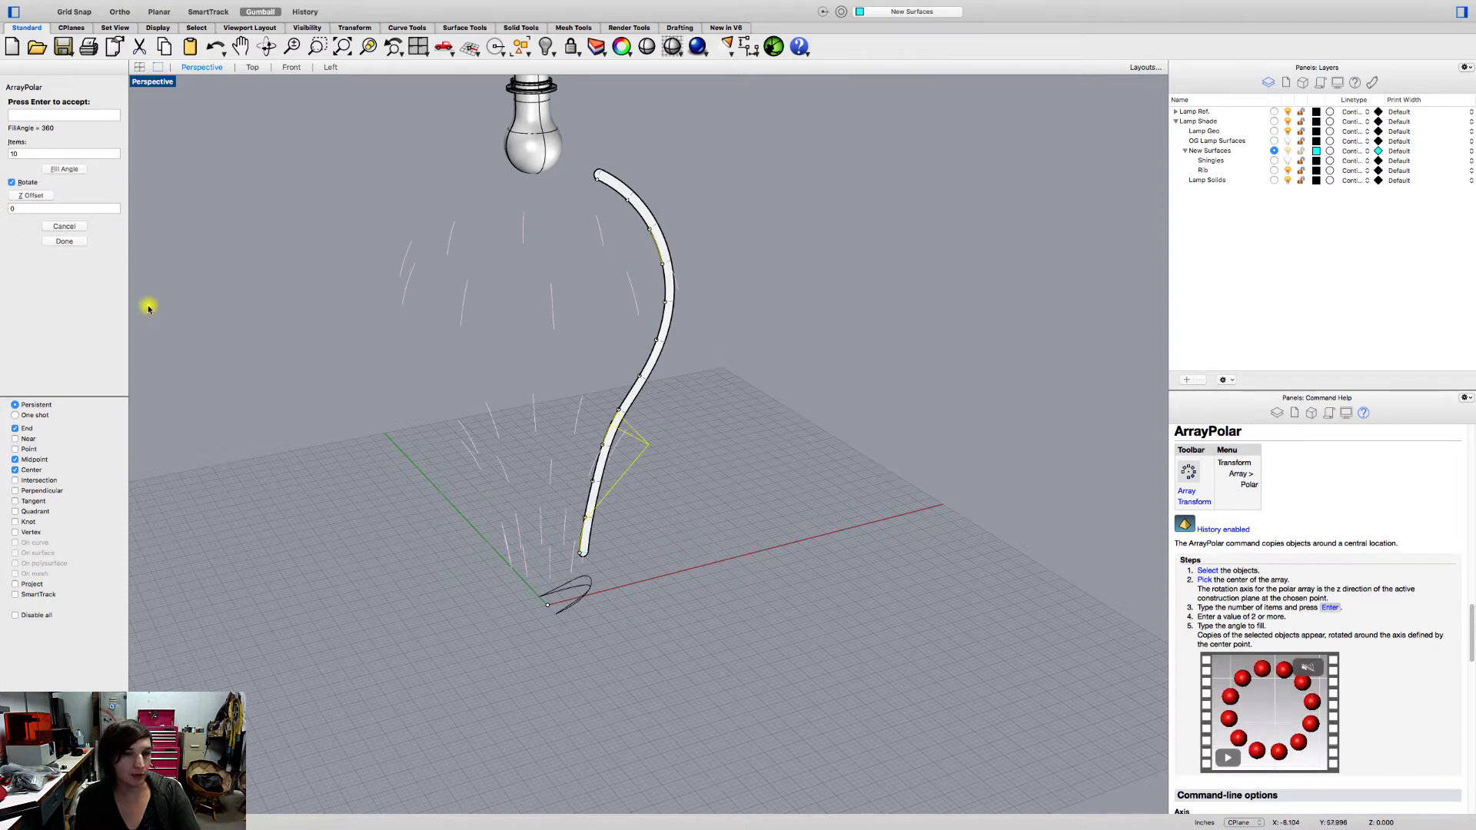
{"action": "right_click_drag", "start_coordinate": [278, 332], "coordinate": [241, 330]}
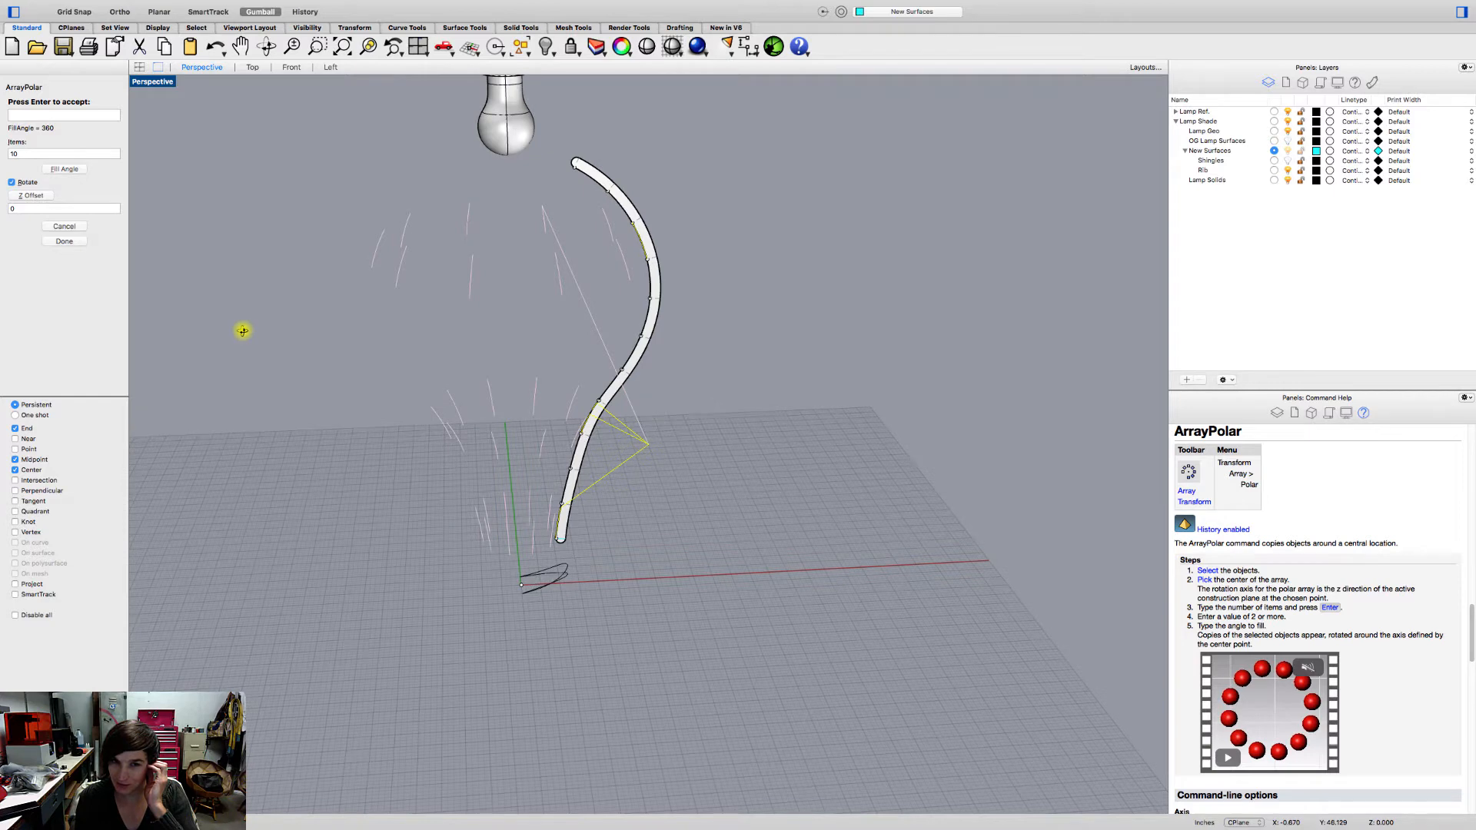
{"action": "left_click", "coordinate": [79, 244]}
{"action": "mouse_move", "coordinate": [221, 299]}
{"action": "right_mouse_down"}
{"action": "mouse_move", "coordinate": [205, 310]}
{"action": "mouse_move", "coordinate": [234, 325]}
{"action": "right_mouse_up"}
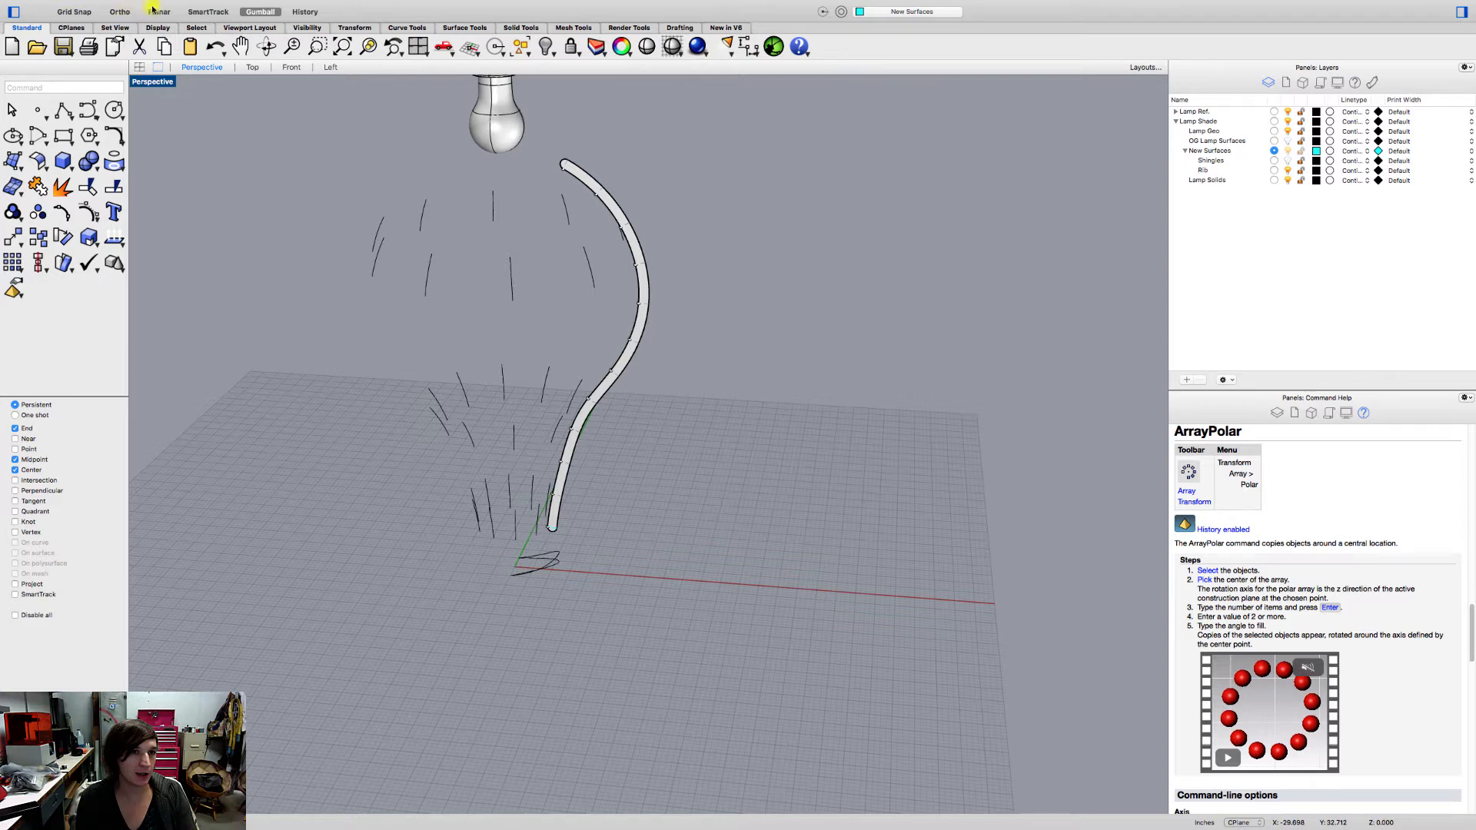
- Select all curves in the model
{"action": "left_click", "coordinate": [117, 6]}
{"action": "mouse_move", "coordinate": [162, 123]}
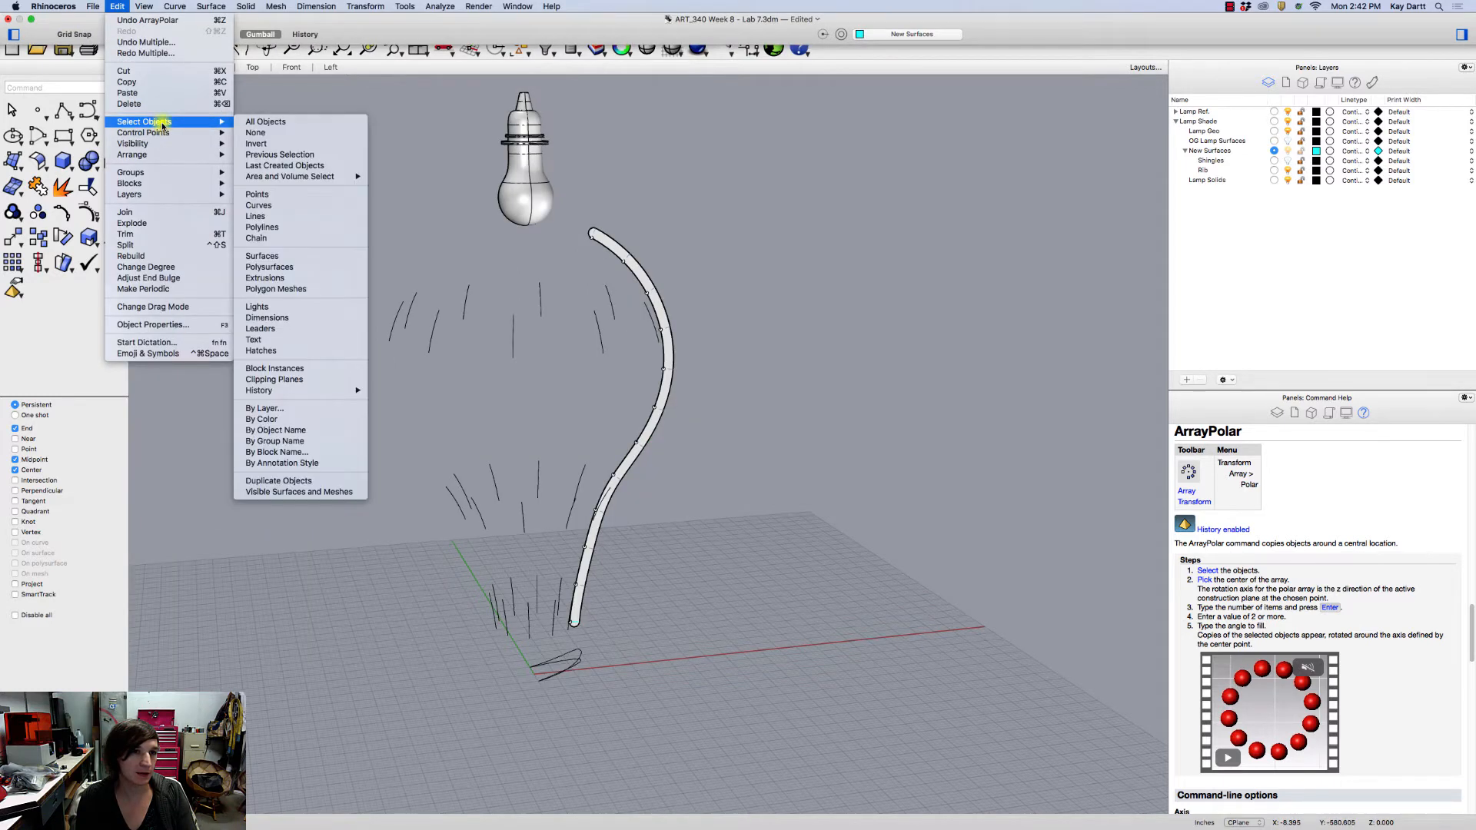
{"action": "left_click", "coordinate": [288, 205]}
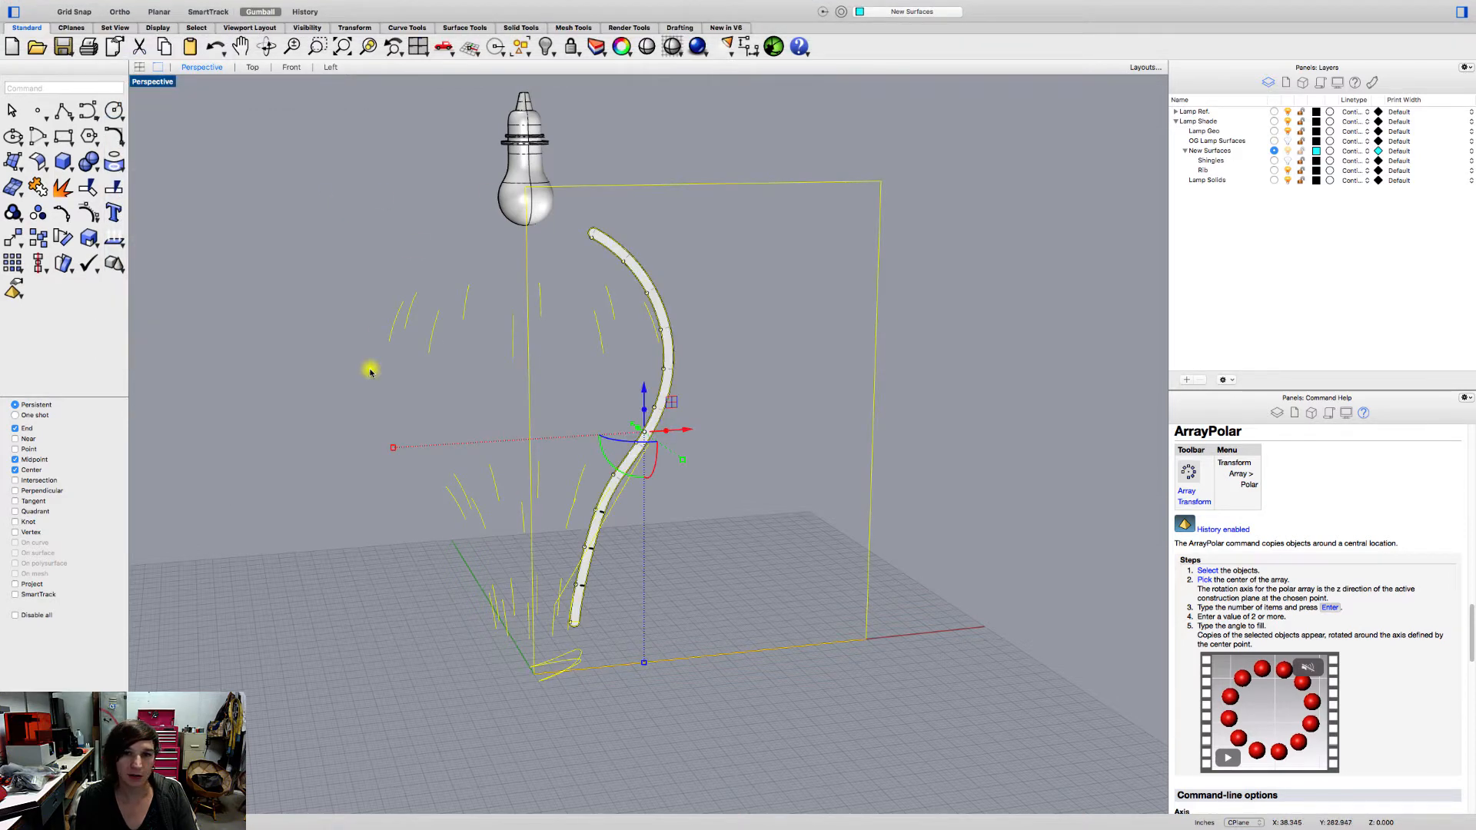
- Move all the selected curves to the Lamp Geo layer and clear the selection
{"action": "right_click", "coordinate": [1216, 132]}
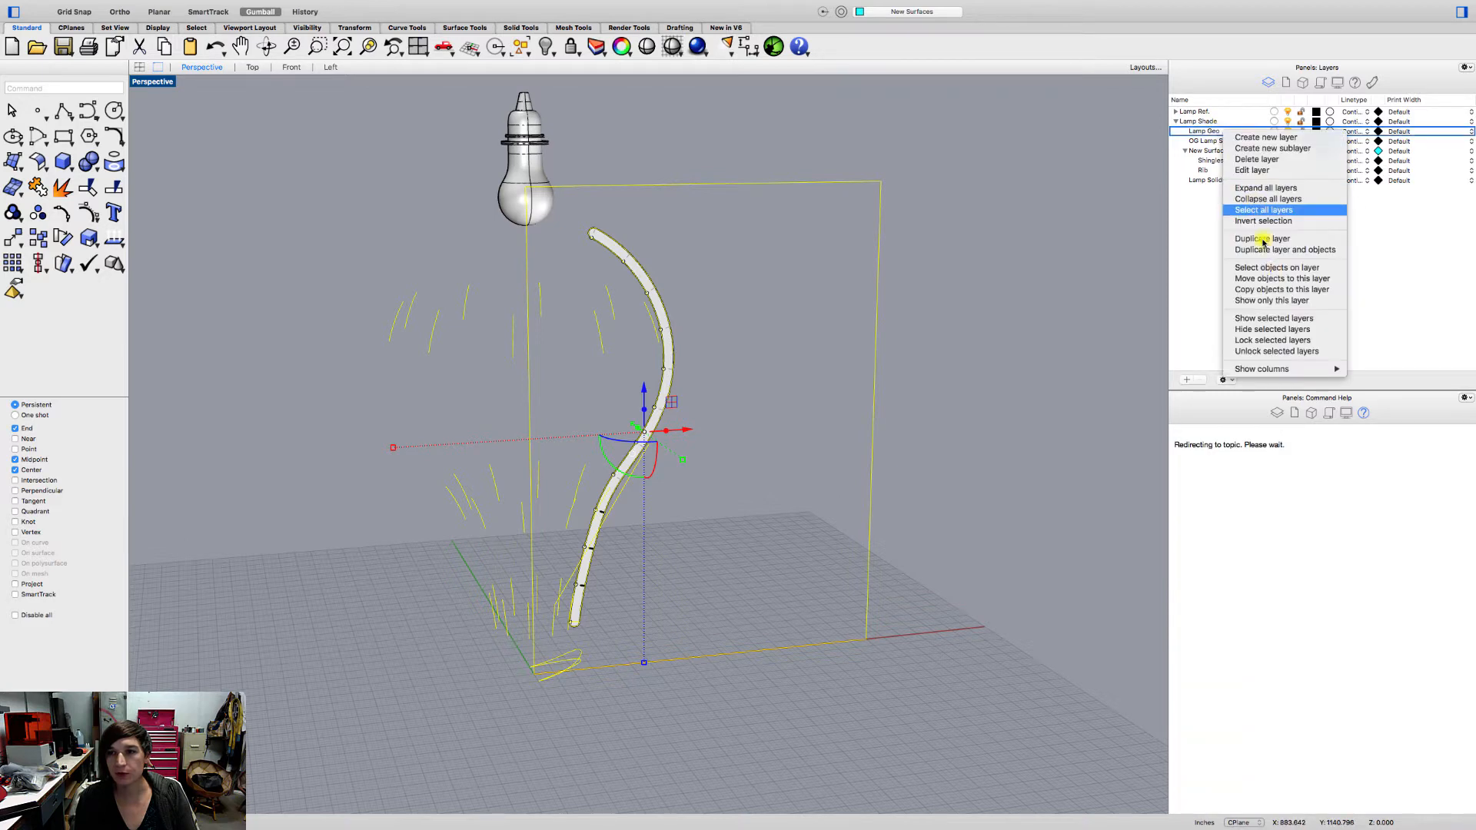
{"action": "left_click", "coordinate": [1035, 263]}
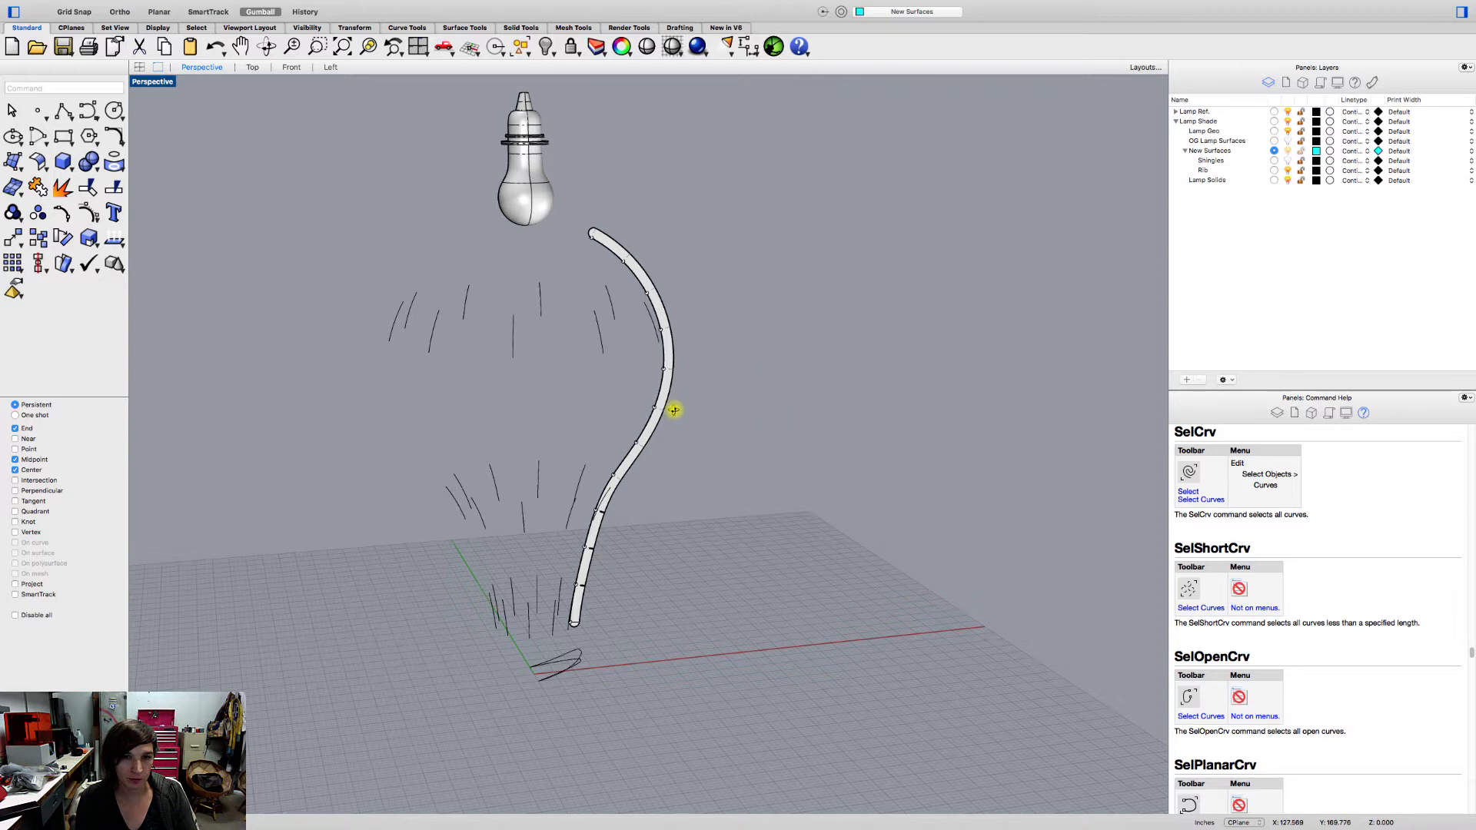
- Make Lamp Geo the current layer and draw a three-point circle through the midpoints of the upper ring of arrayed segments
{"action": "mouse_move", "coordinate": [565, 286]}
{"action": "right_mouse_down"}
{"action": "mouse_move", "coordinate": [567, 257]}
{"action": "mouse_move", "coordinate": [584, 277]}
{"action": "right_mouse_up"}
{"action": "scroll", "coordinate": [557, 297], "scroll_direction": "up", "scroll_amount": 2}
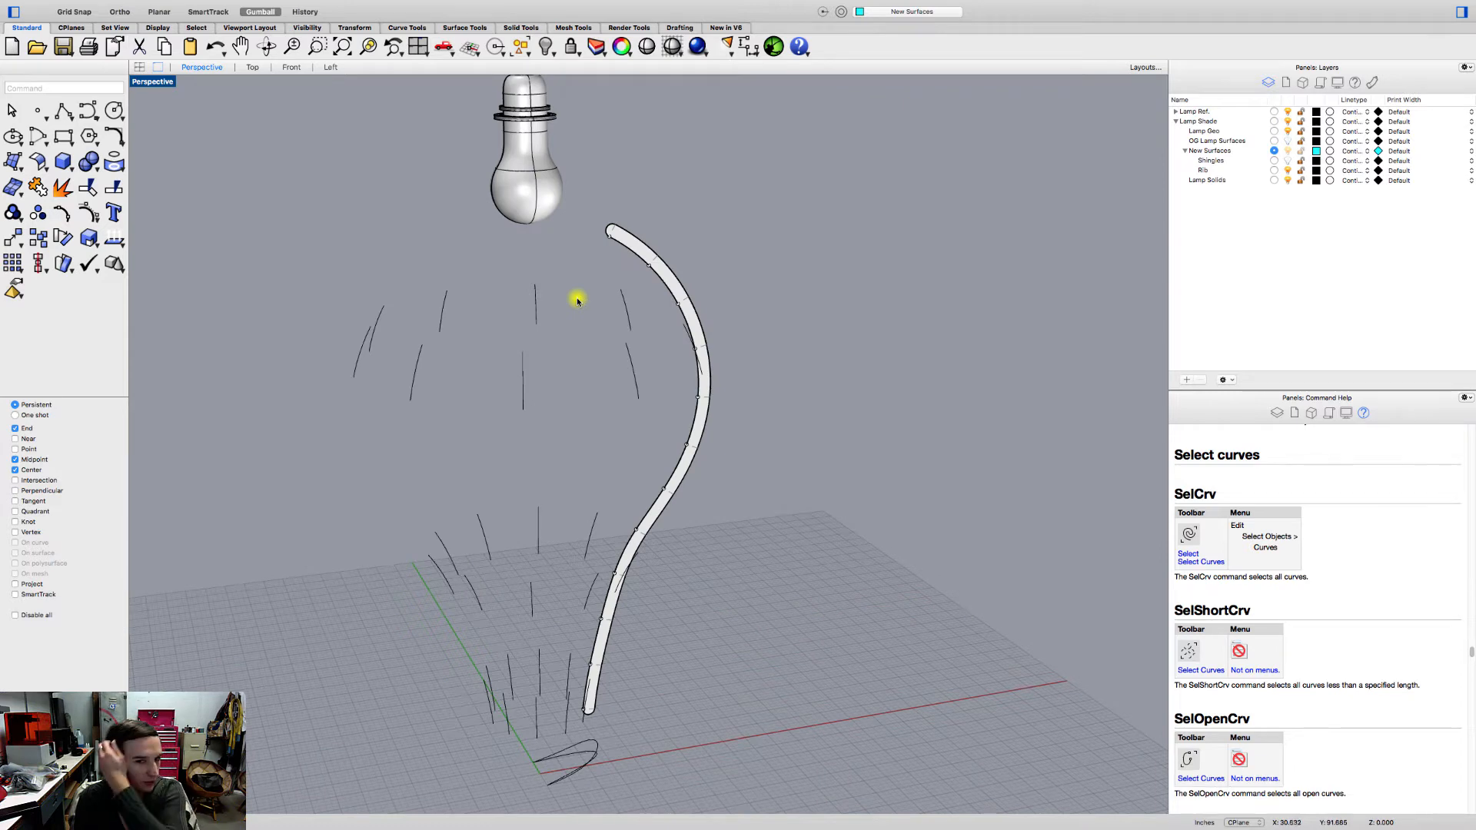
{"action": "right_click_drag", "start_coordinate": [577, 299], "coordinate": [632, 340]}
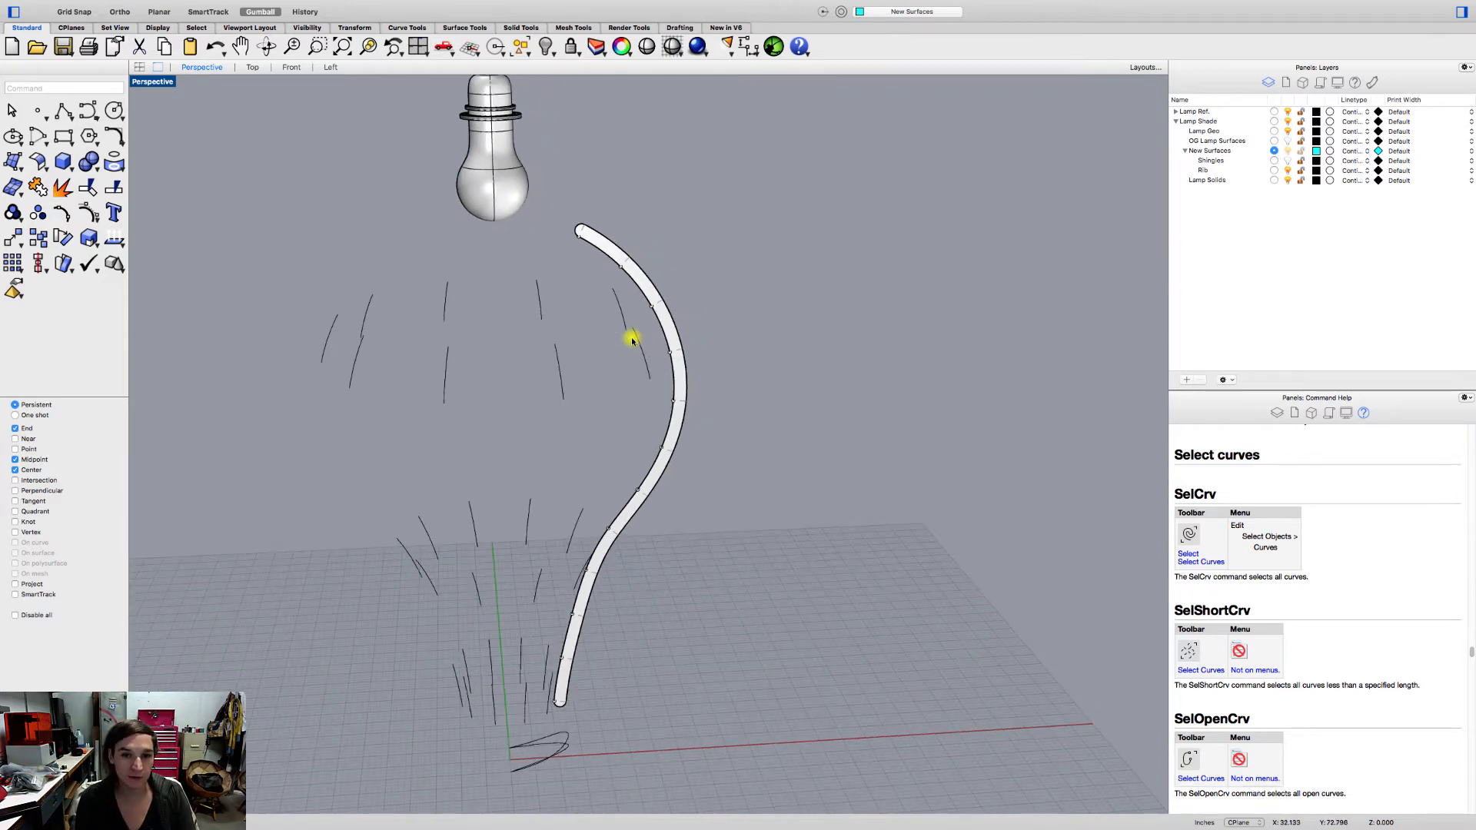
{"action": "left_click", "coordinate": [122, 117]}
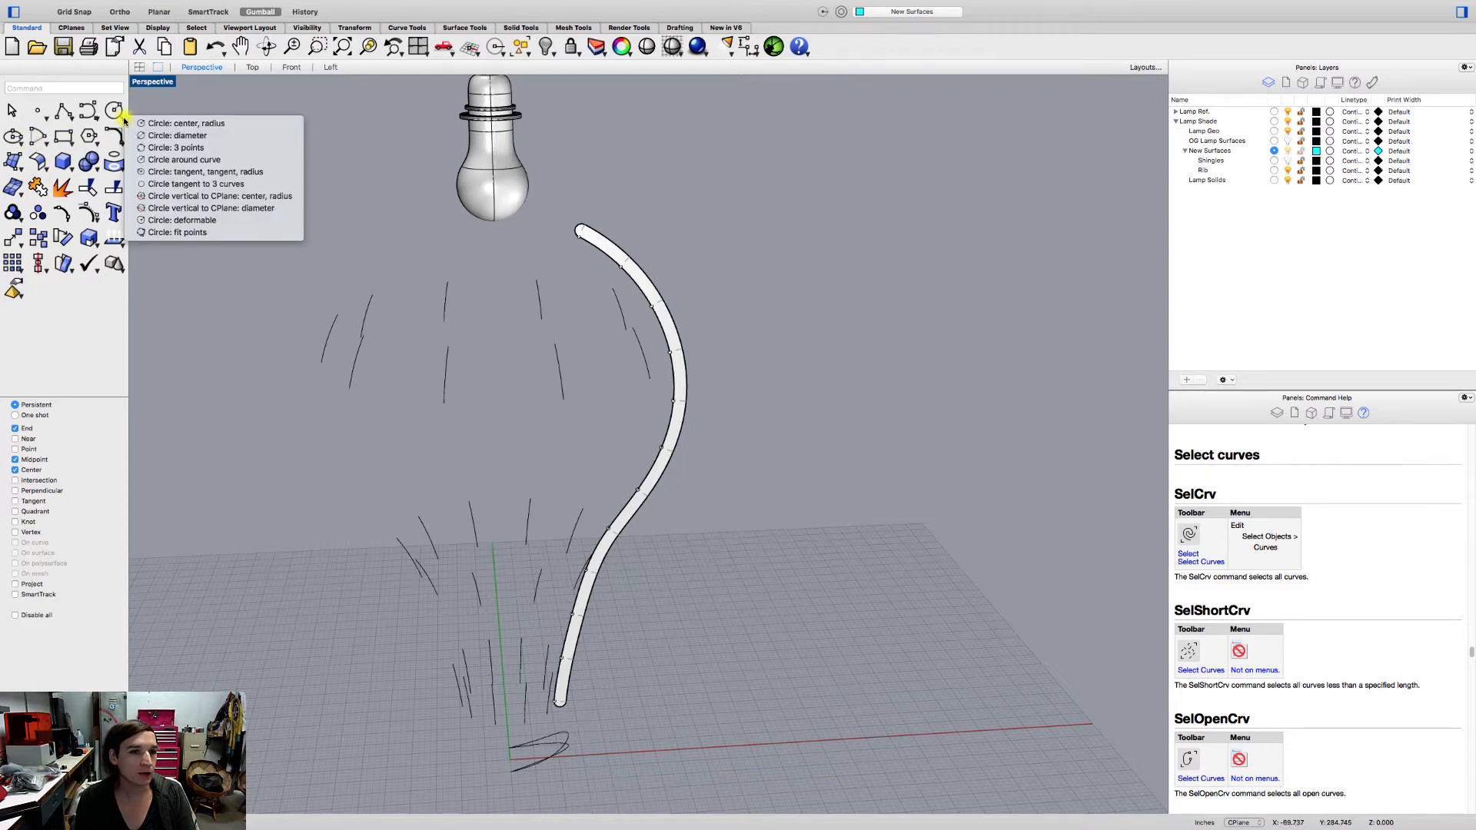
{"action": "left_click", "coordinate": [186, 149]}
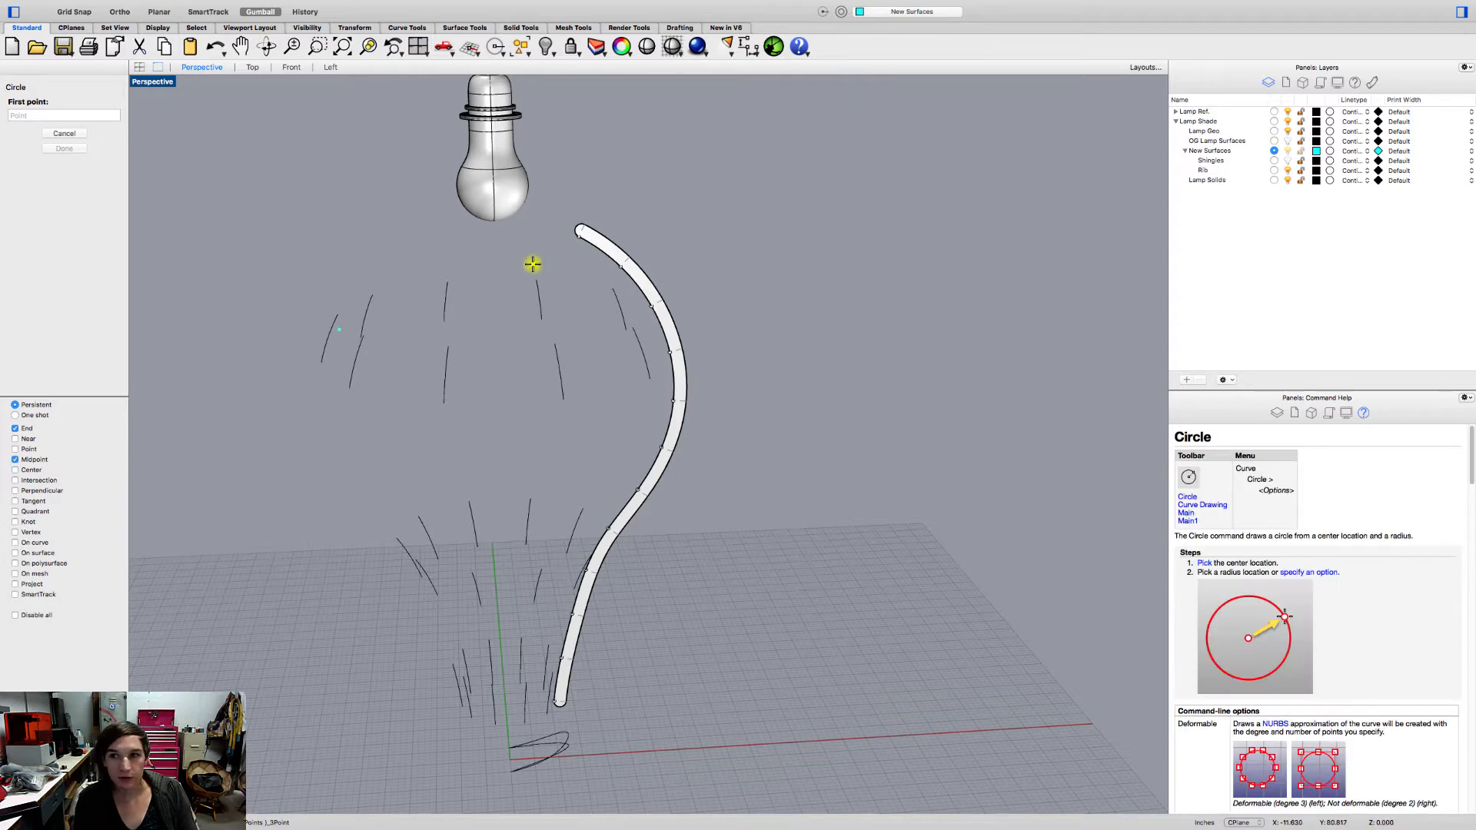
{"action": "left_click", "coordinate": [1274, 131]}
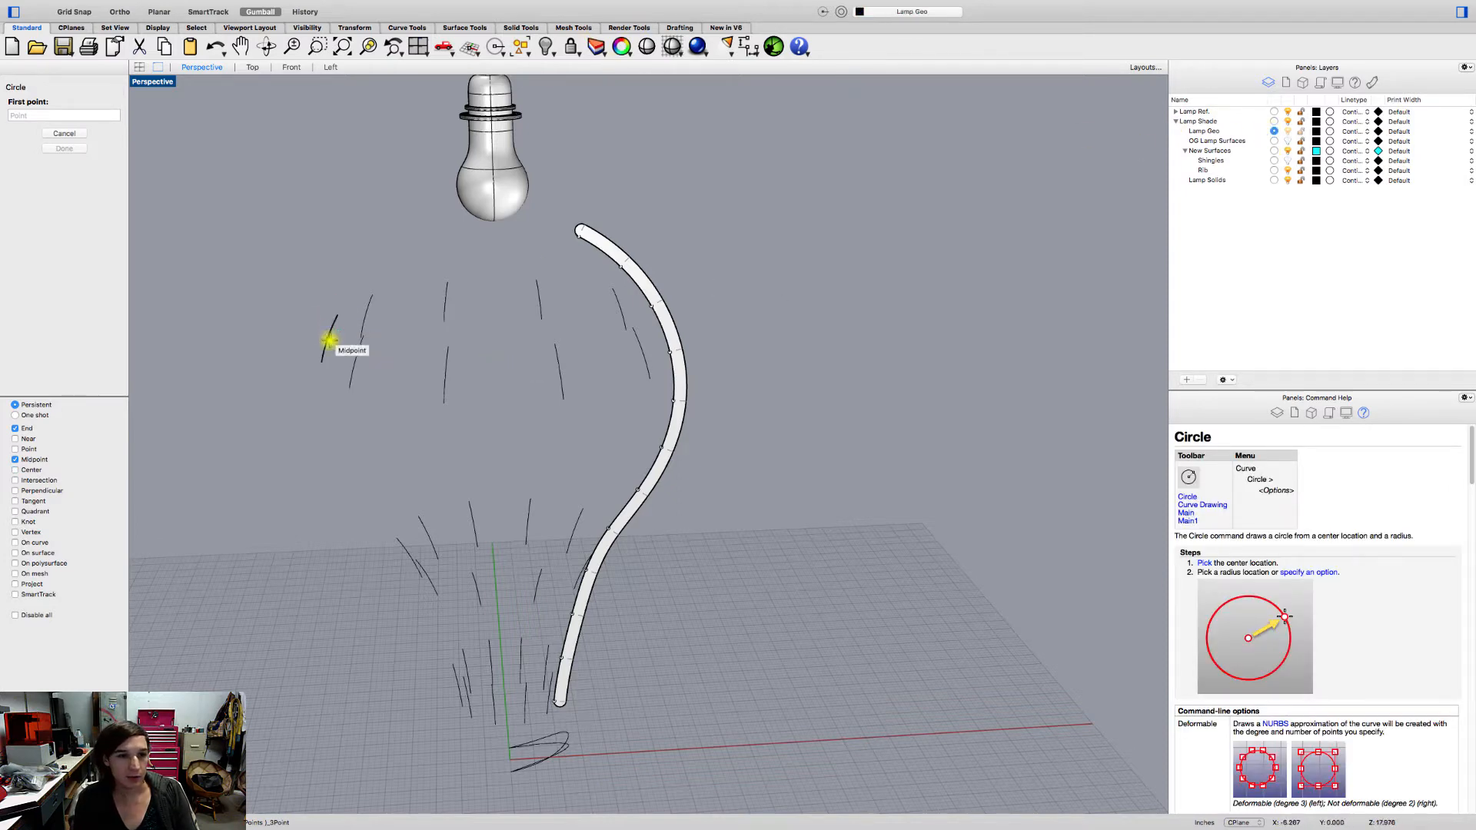
{"action": "left_click", "coordinate": [328, 337]}
{"action": "left_click", "coordinate": [539, 298]}
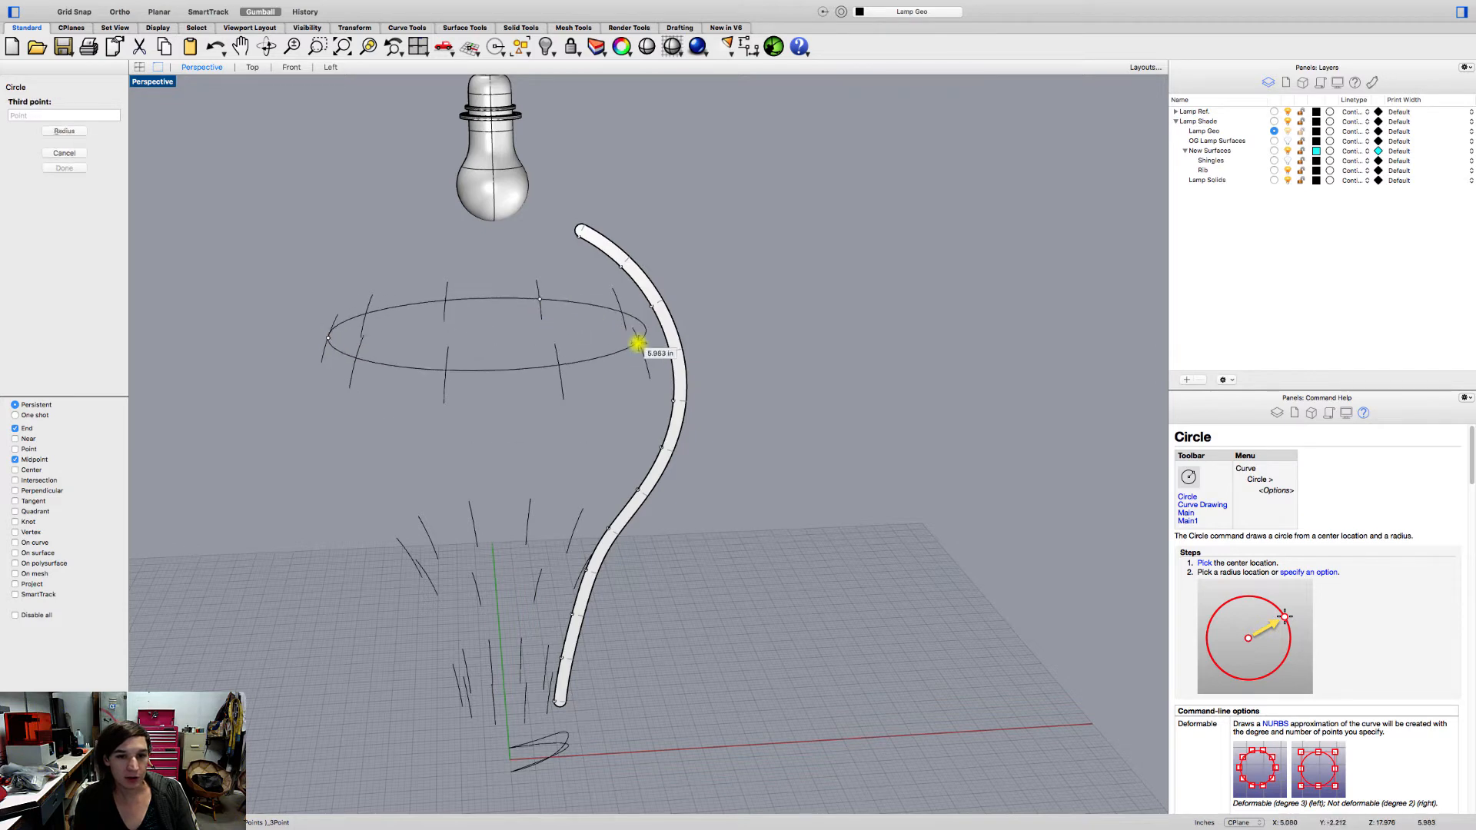
{"action": "left_click", "coordinate": [643, 352]}
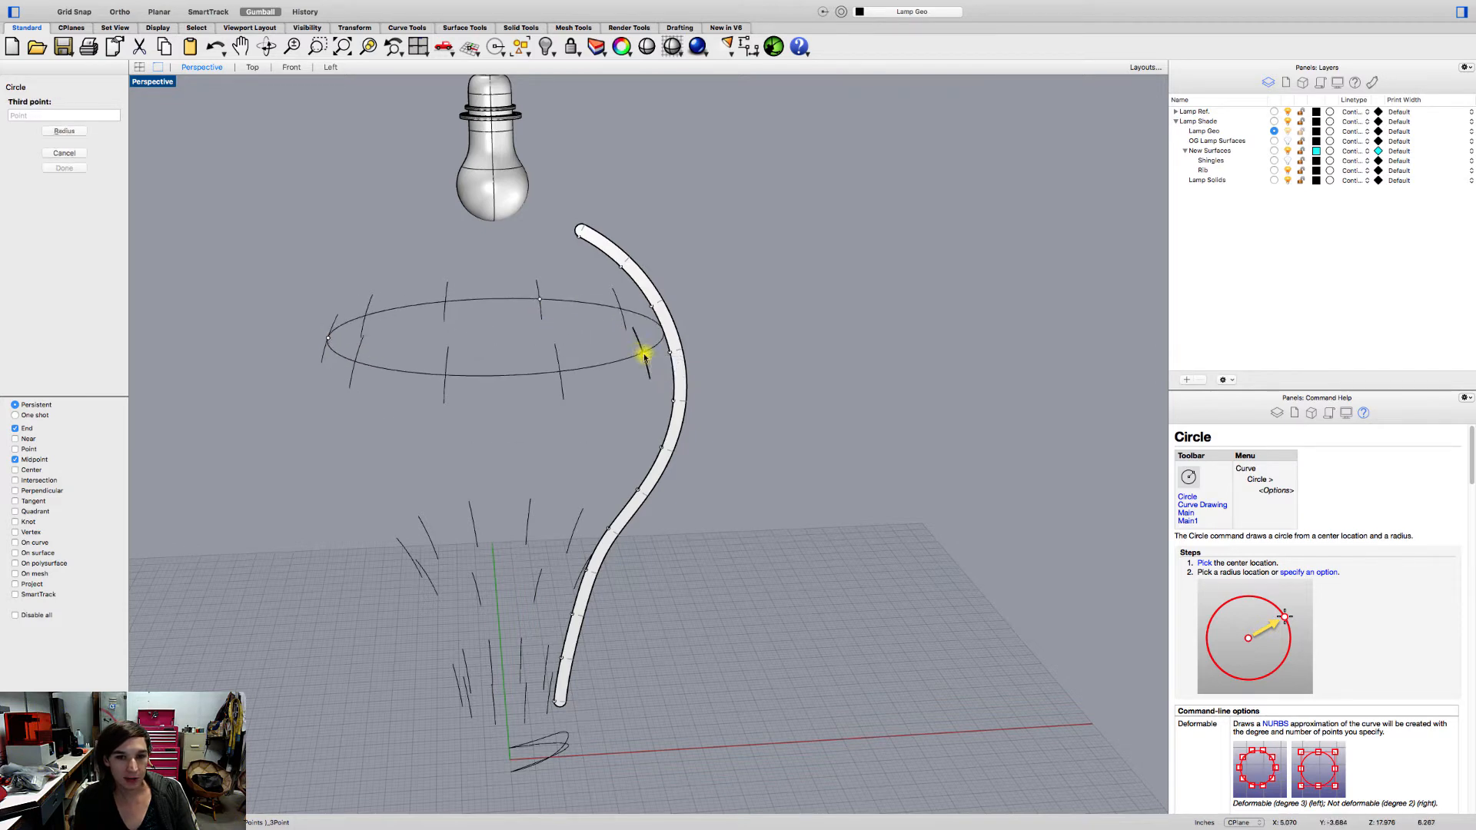
- Offset the upper circle outward by 0.5 in
{"action": "left_click", "coordinate": [657, 344]}
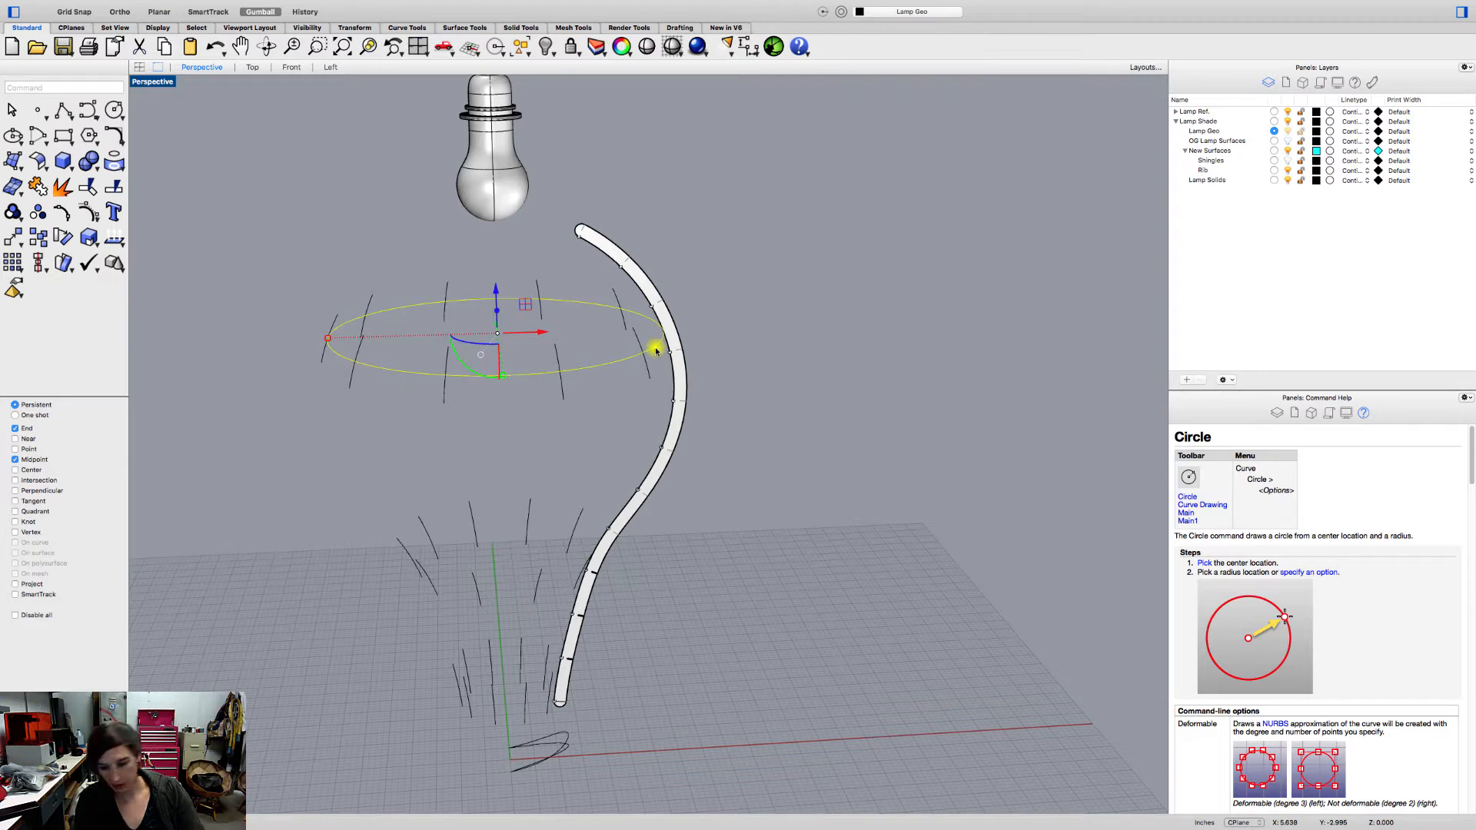
{"action": "type", "text": "offset"}
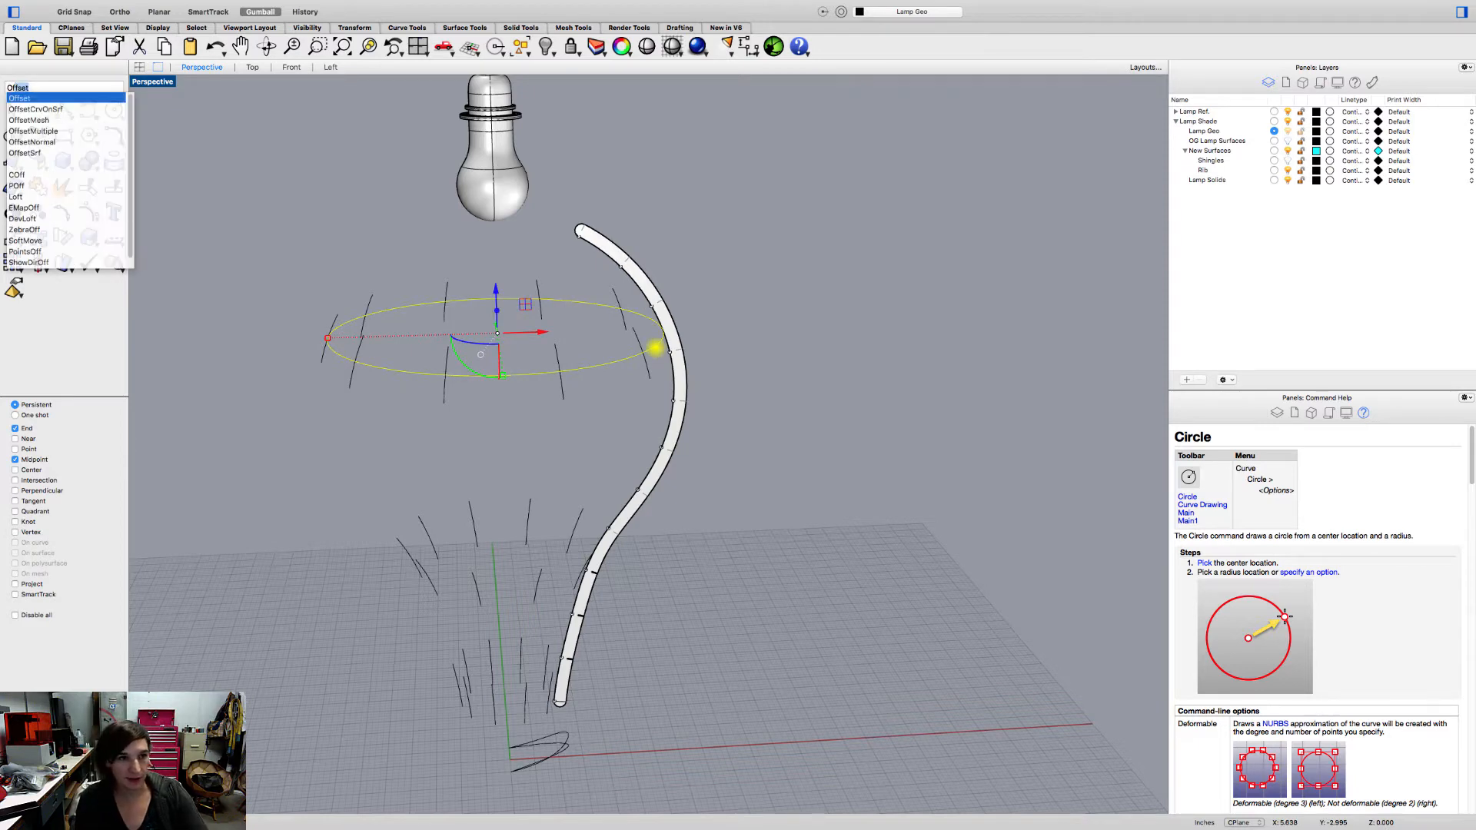
{"action": "key", "text": "Return"}
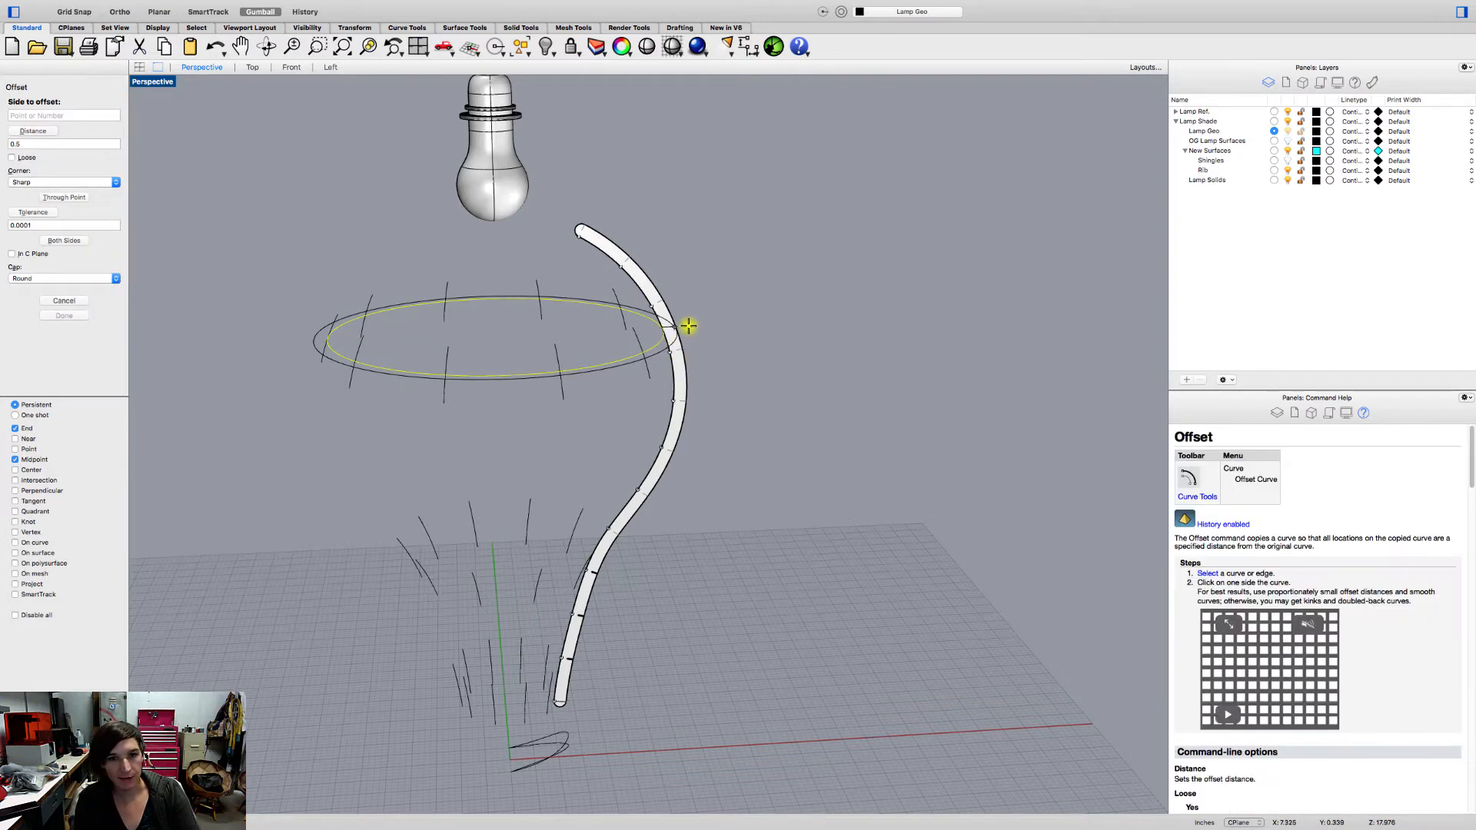
{"action": "left_click", "coordinate": [691, 333]}
- Draw a three-point circle through the midpoints of the middle ring of arrayed segments
{"action": "scroll", "coordinate": [669, 334], "scroll_direction": "up", "scroll_amount": 6}
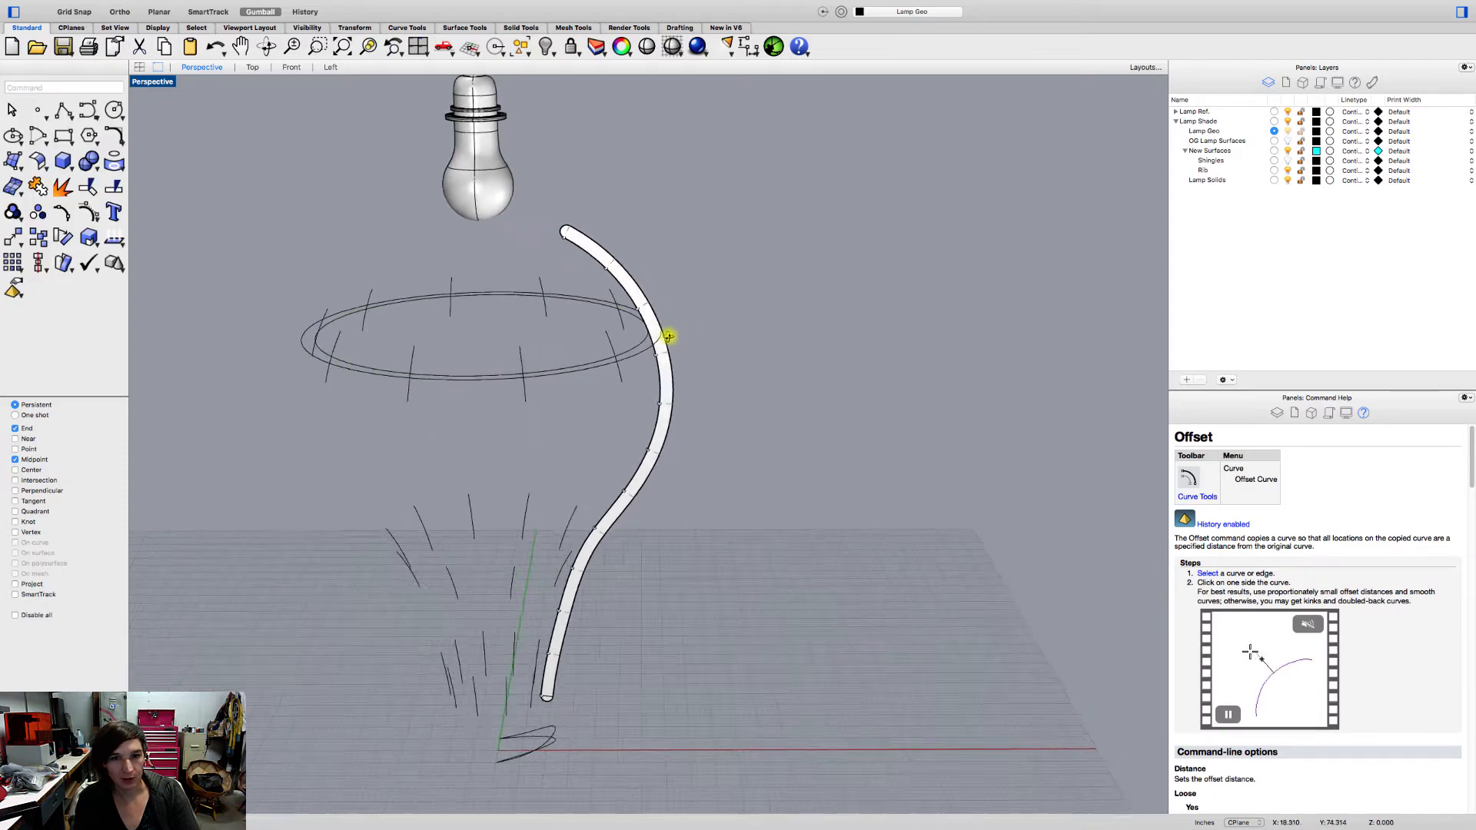
{"action": "scroll", "coordinate": [632, 355], "scroll_direction": "down", "scroll_amount": 8}
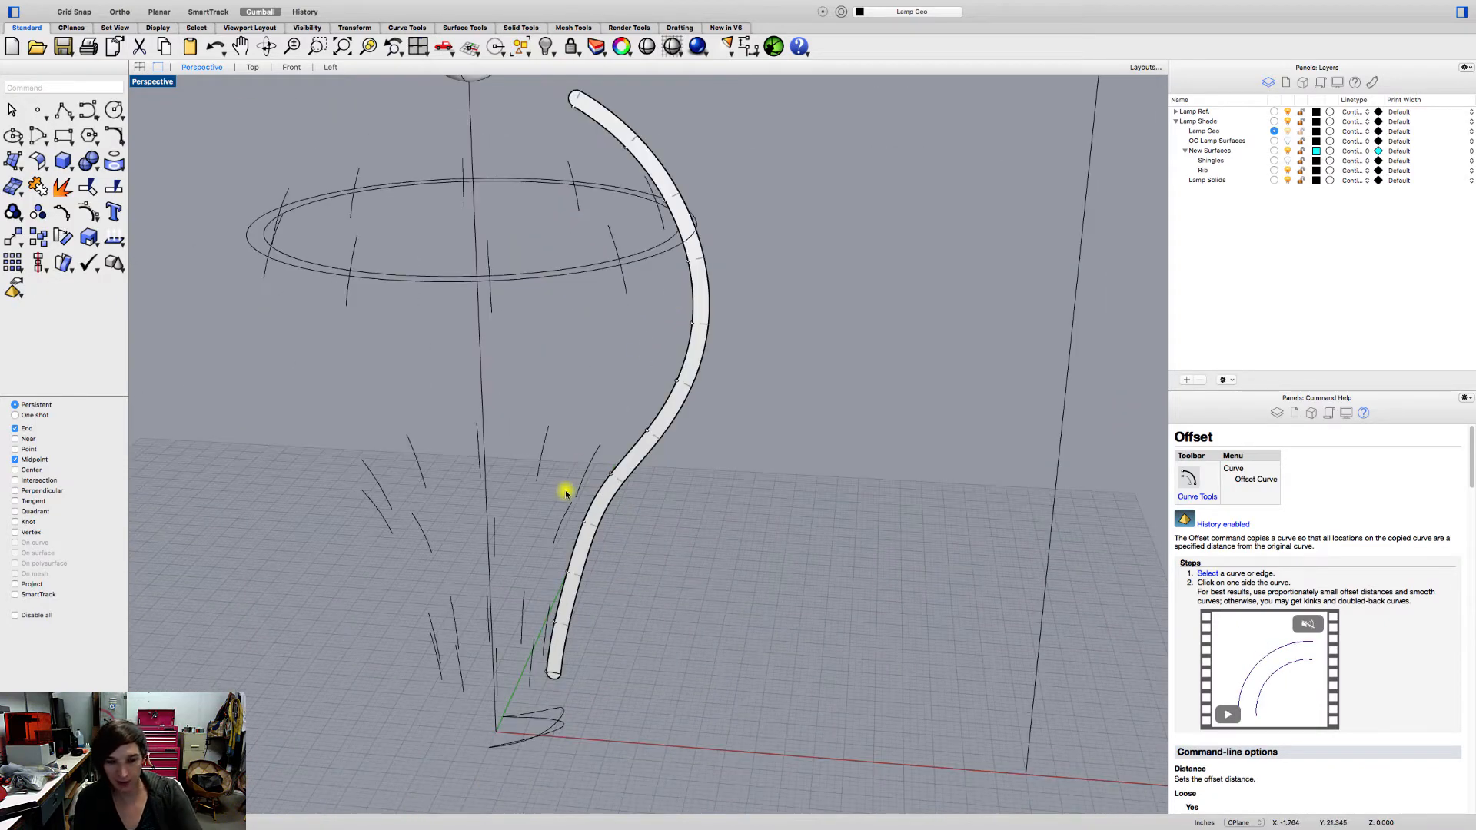
{"action": "left_click", "coordinate": [118, 115]}
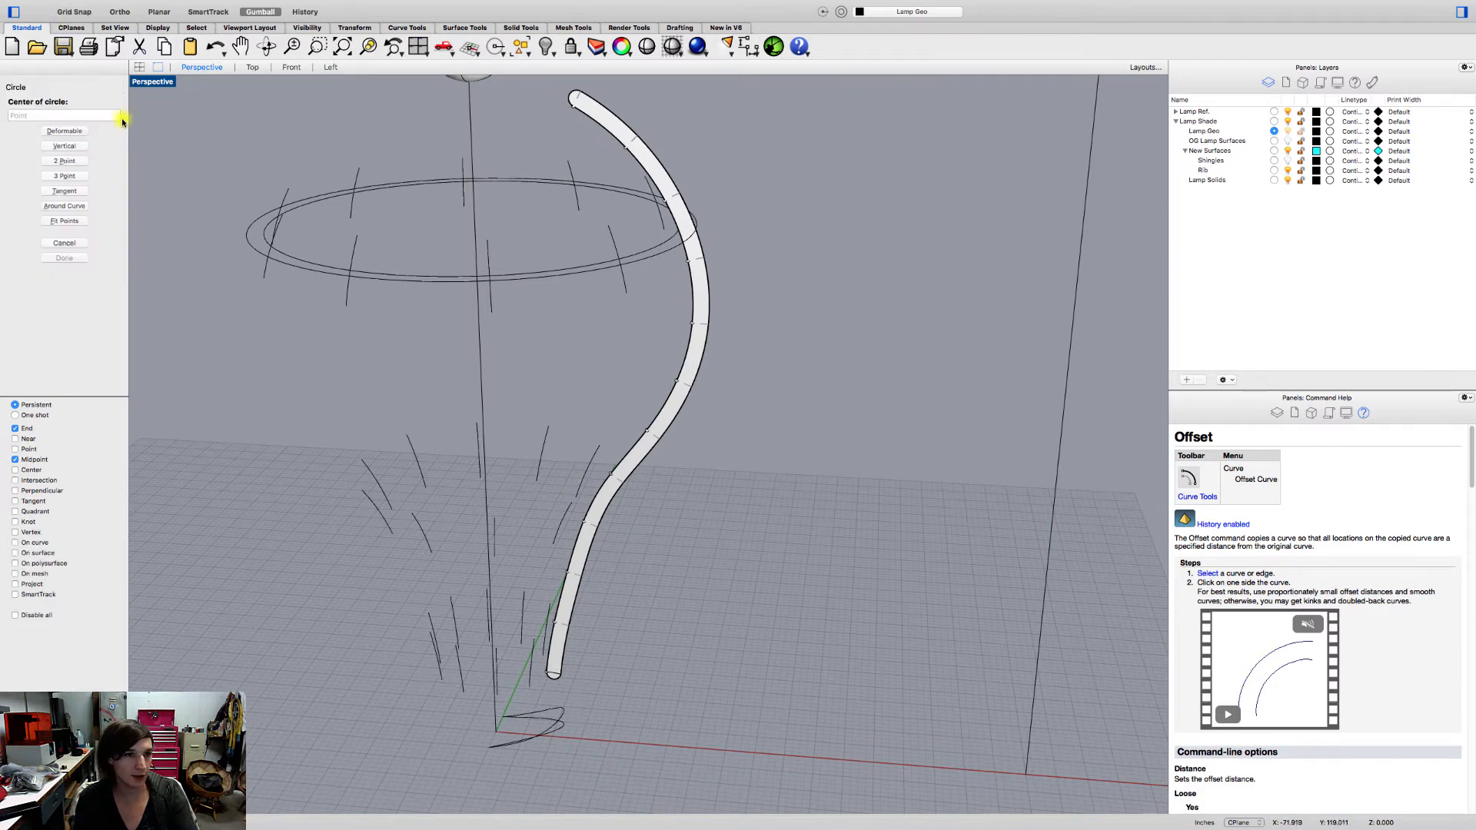
{"action": "left_click", "coordinate": [66, 176]}
{"action": "left_click", "coordinate": [379, 512]}
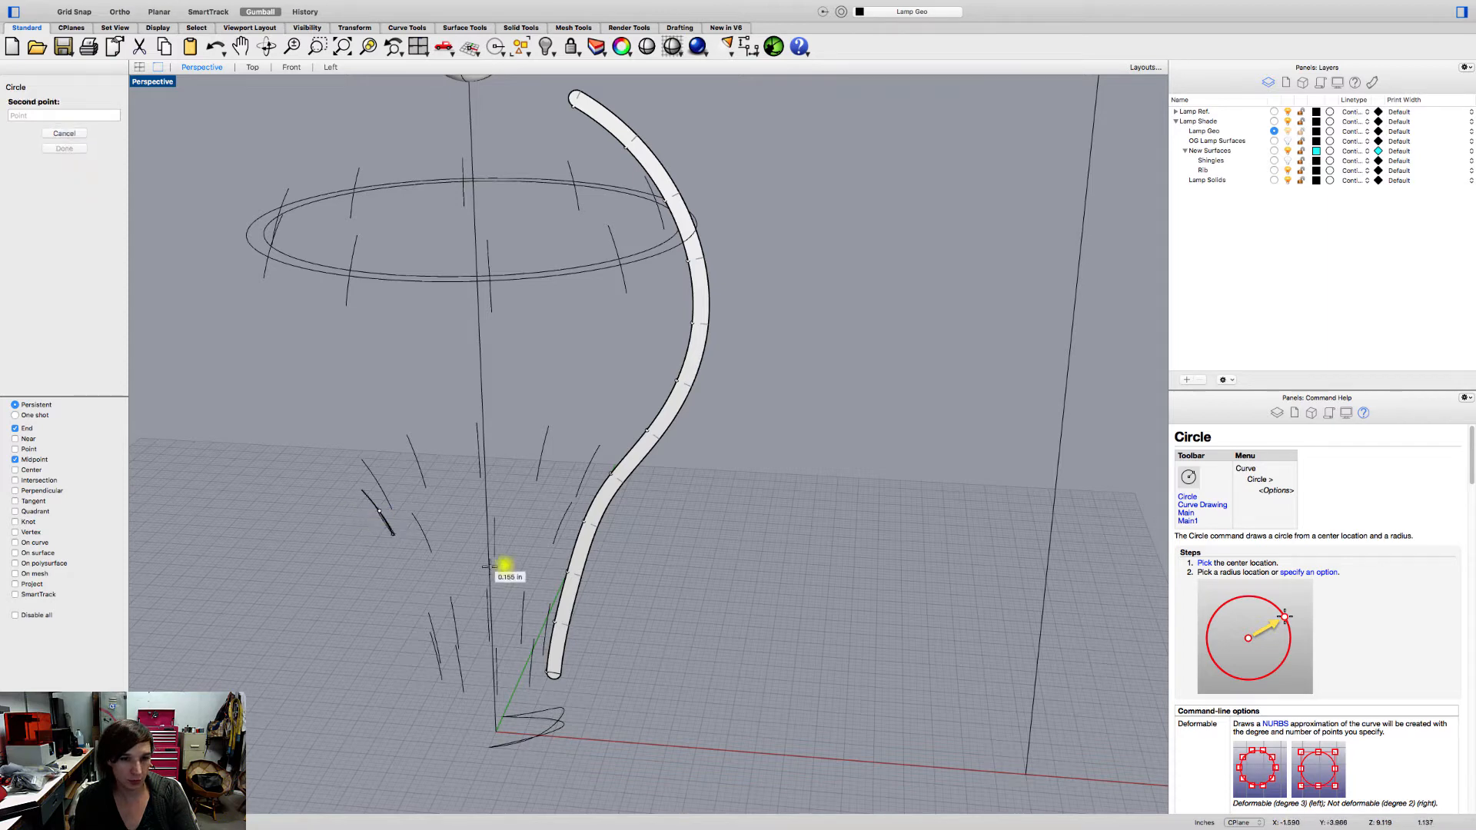
{"action": "left_click", "coordinate": [540, 453]}
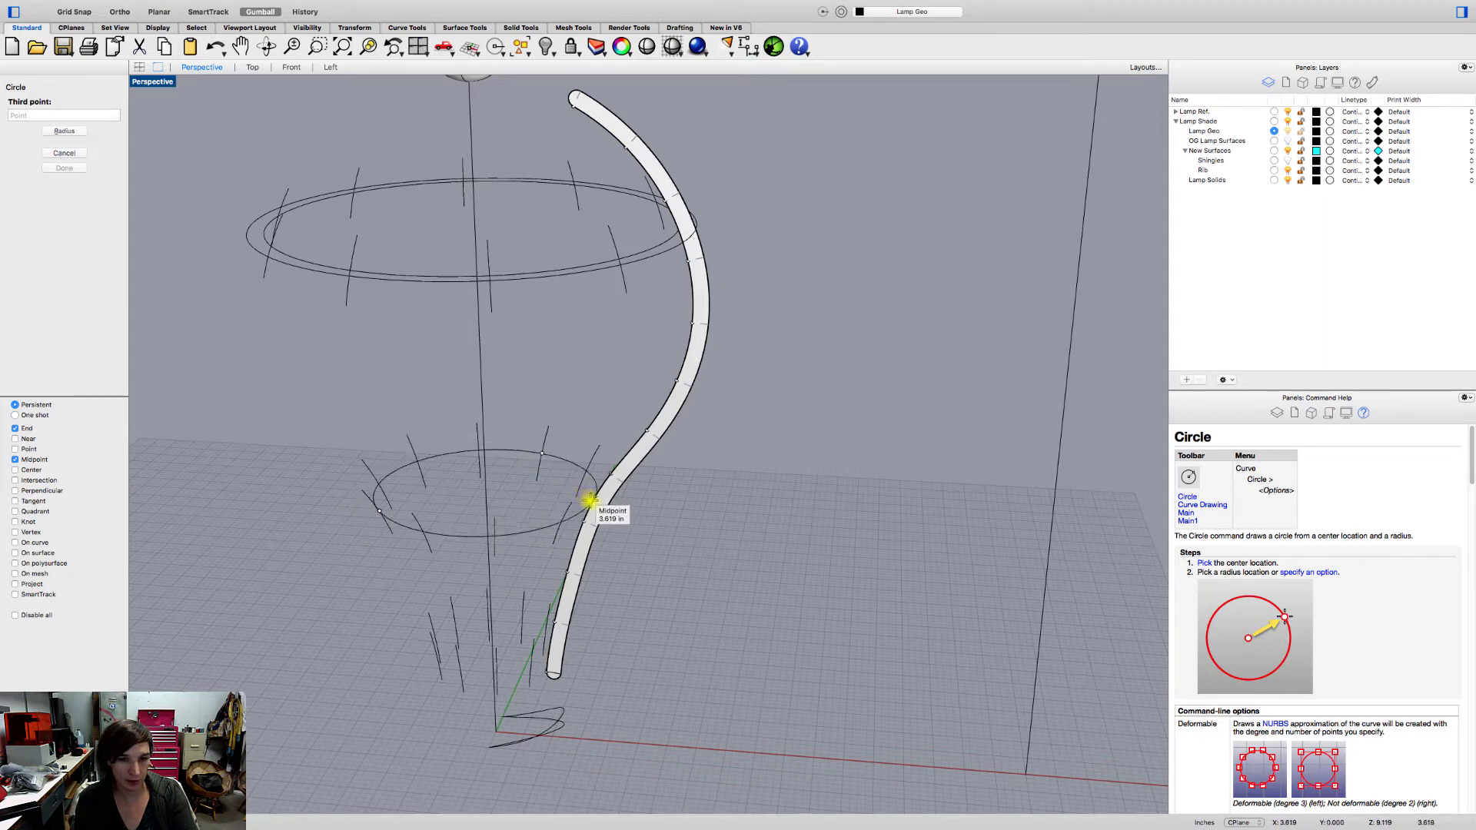
{"action": "left_click", "coordinate": [591, 504]}
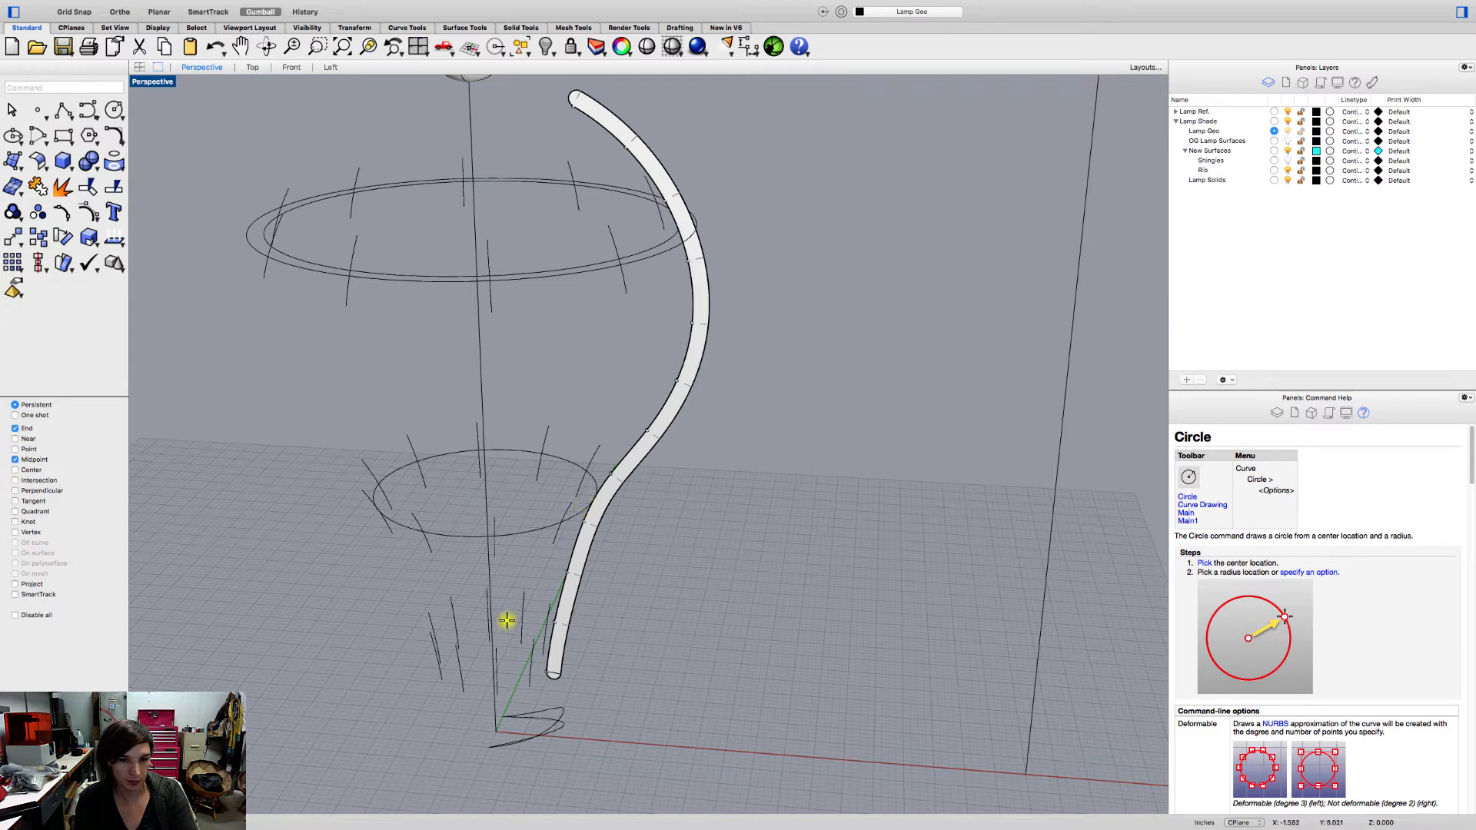
{"action": "key", "text": "Return"}
{"action": "left_click", "coordinate": [438, 637]}
{"action": "left_click", "coordinate": [526, 627]}
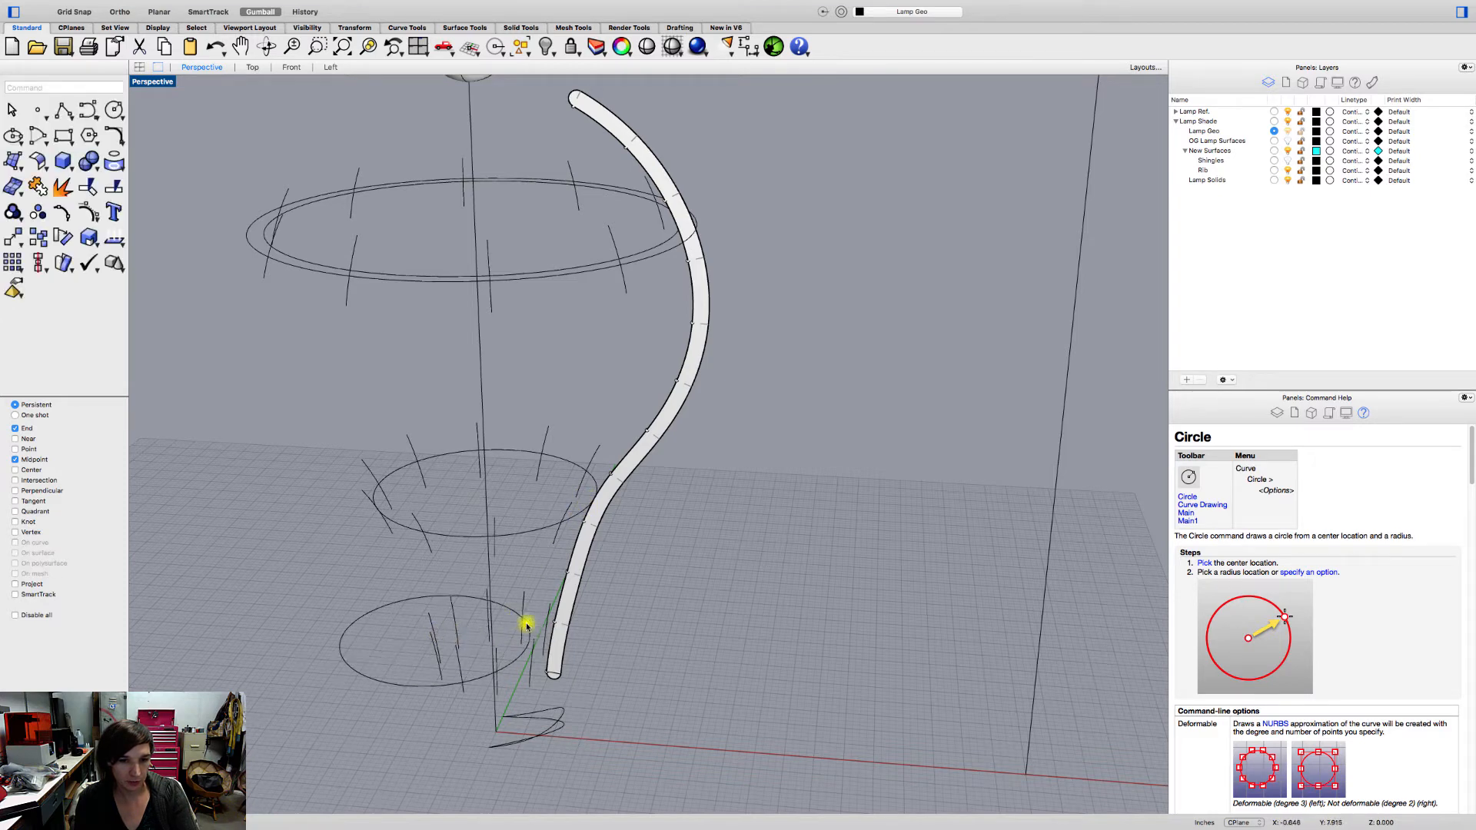
{"action": "left_click", "coordinate": [509, 613]}
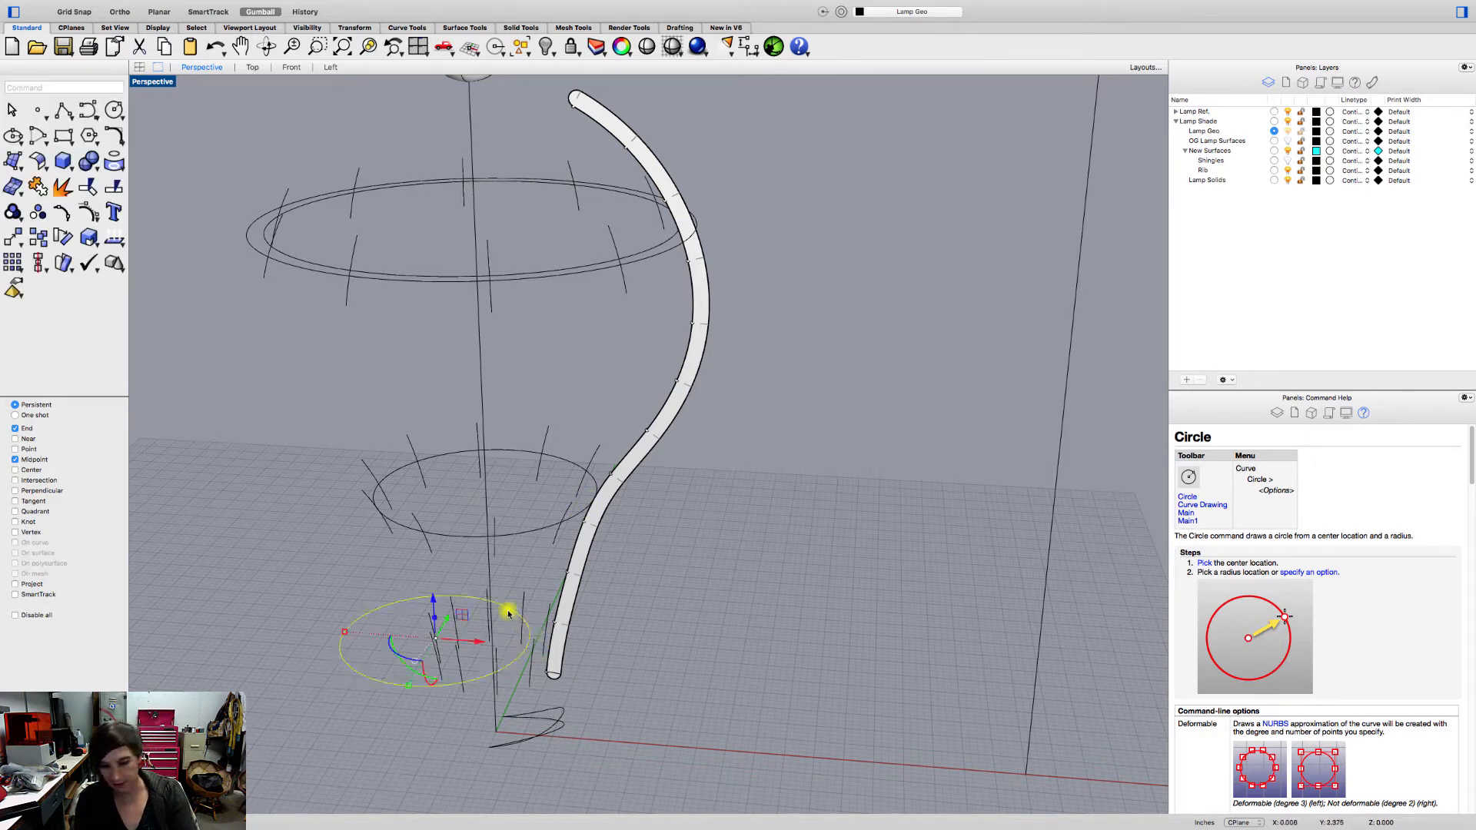
{"action": "key", "text": "Delete"}
- Draw a three-point circle through three segments of the lowest arrayed ring
{"action": "key", "text": "Return"}
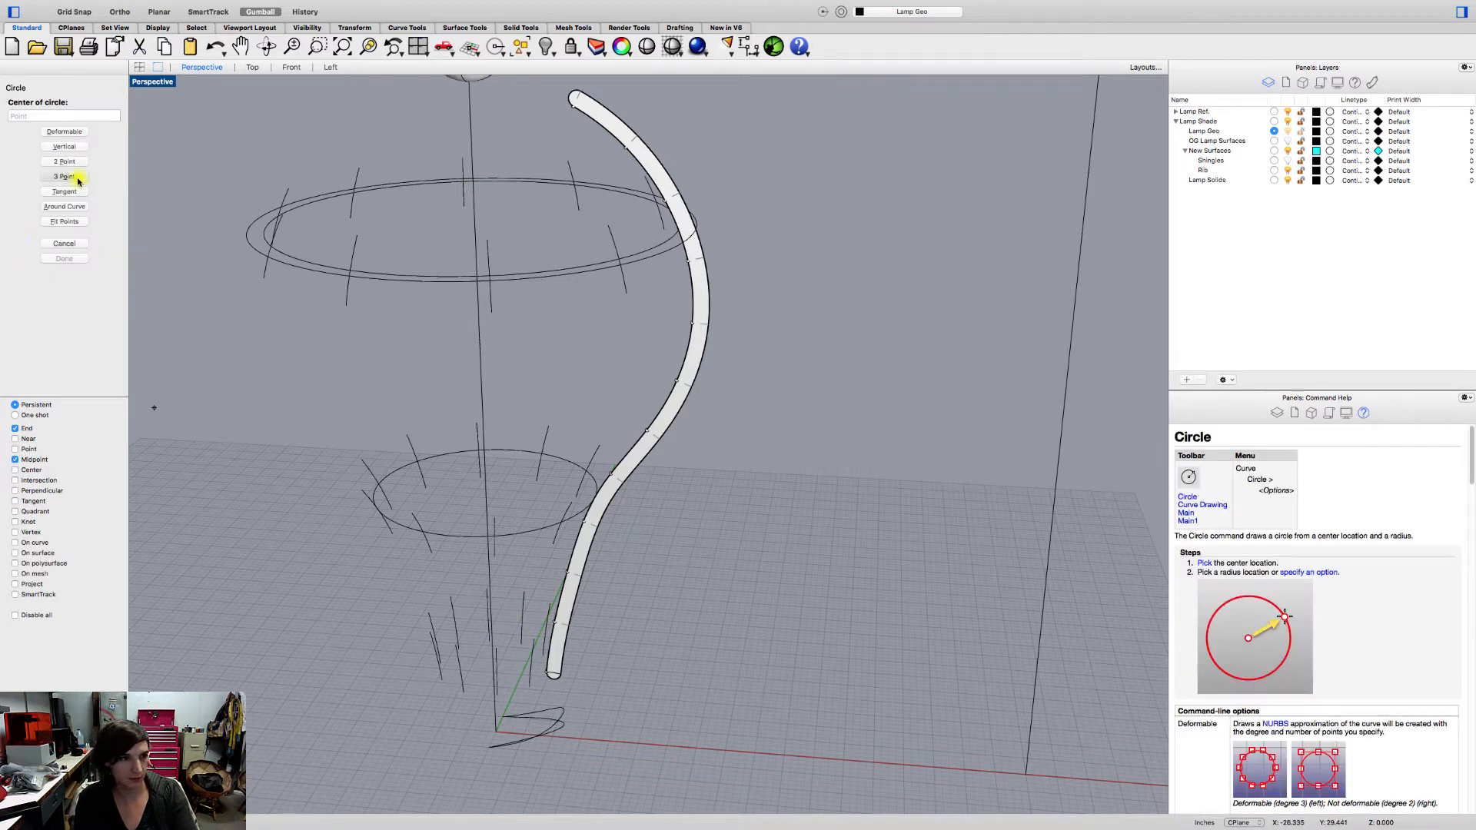
{"action": "left_click", "coordinate": [65, 176]}
{"action": "left_click", "coordinate": [456, 623]}
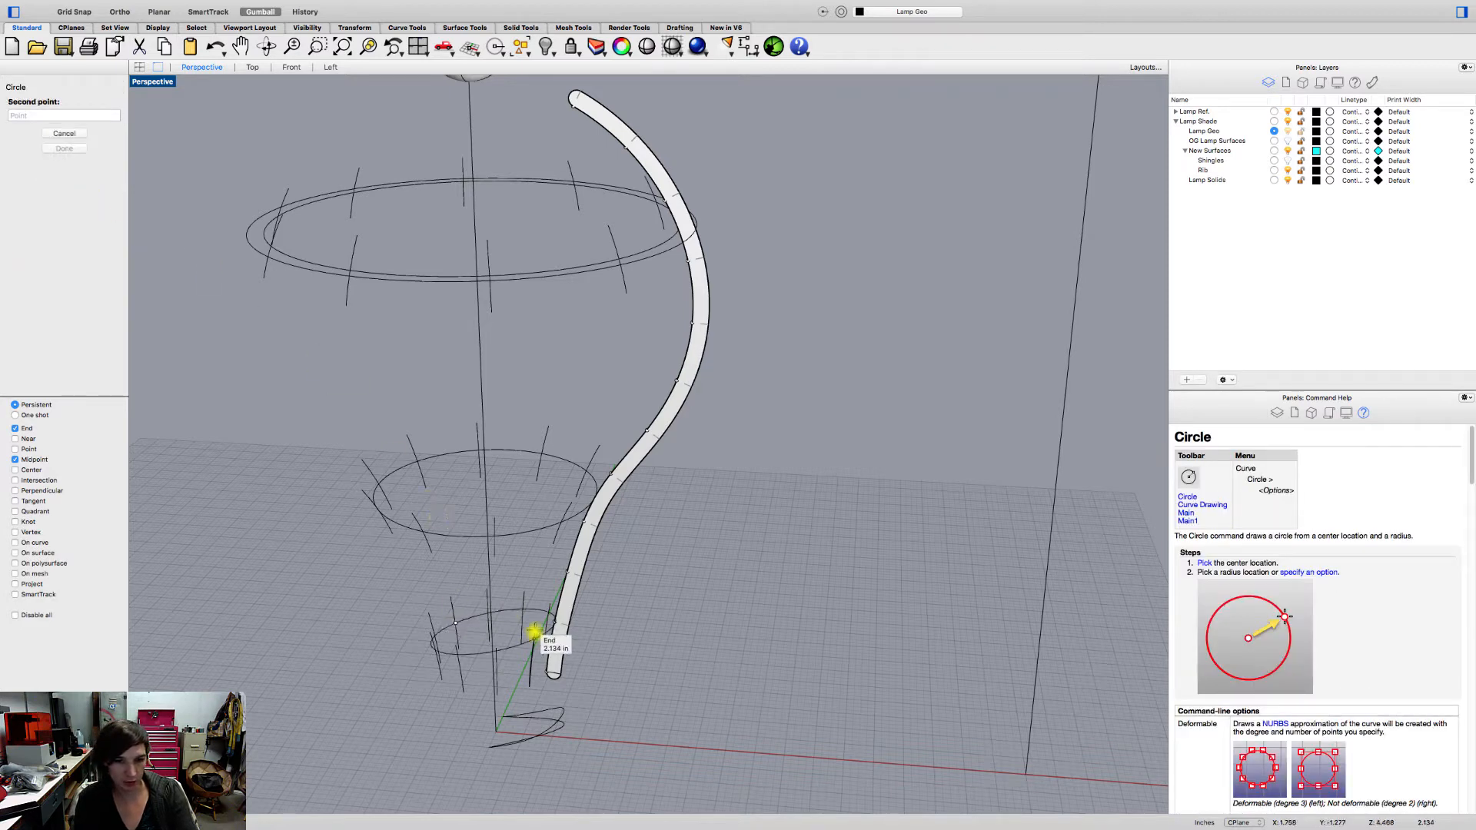
{"action": "left_click", "coordinate": [534, 641]}
{"action": "left_click", "coordinate": [529, 665]}
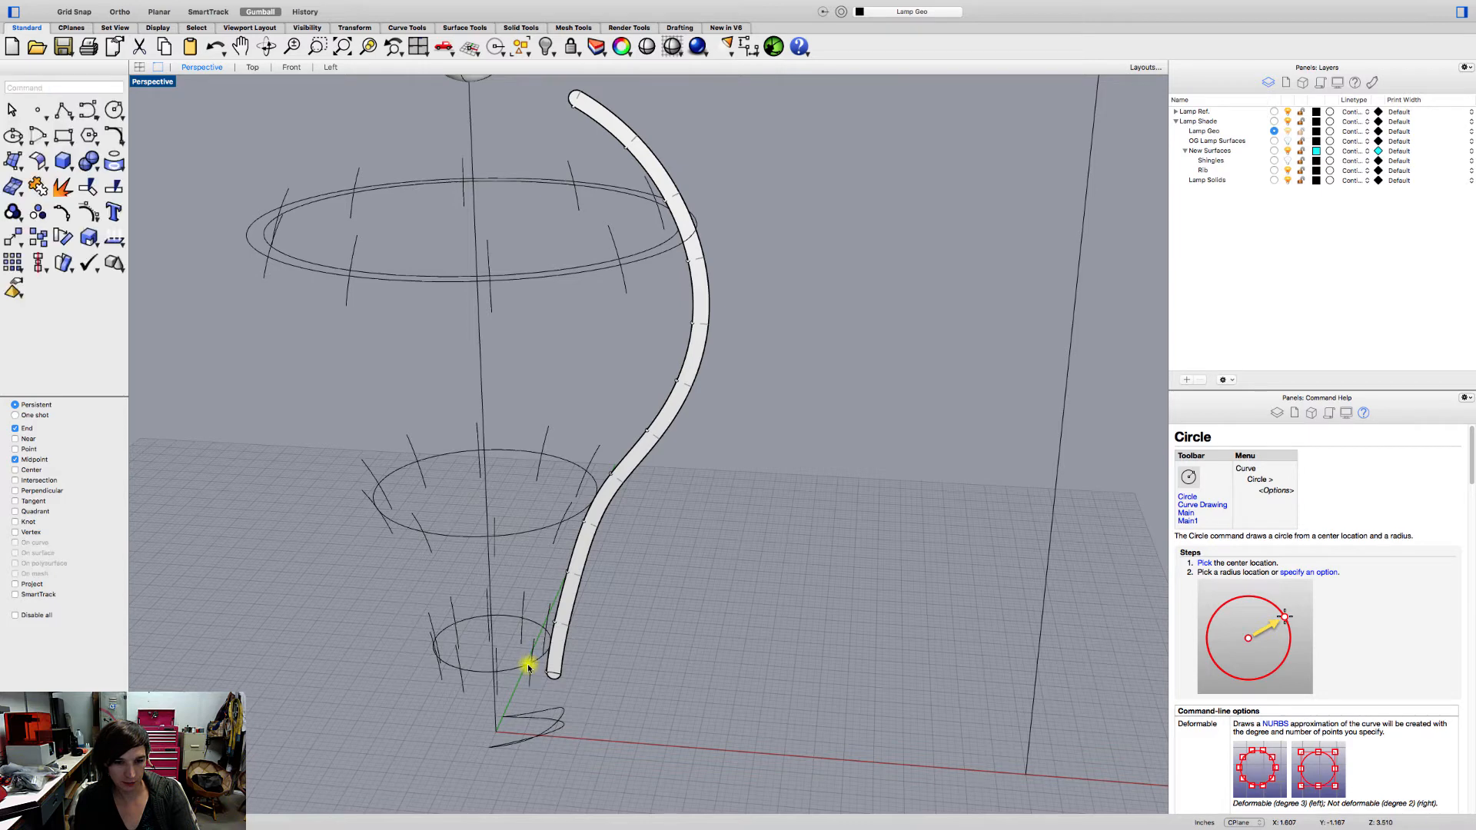
- Offset the lowest circle outward by 0.5 in
{"action": "left_click", "coordinate": [543, 660]}
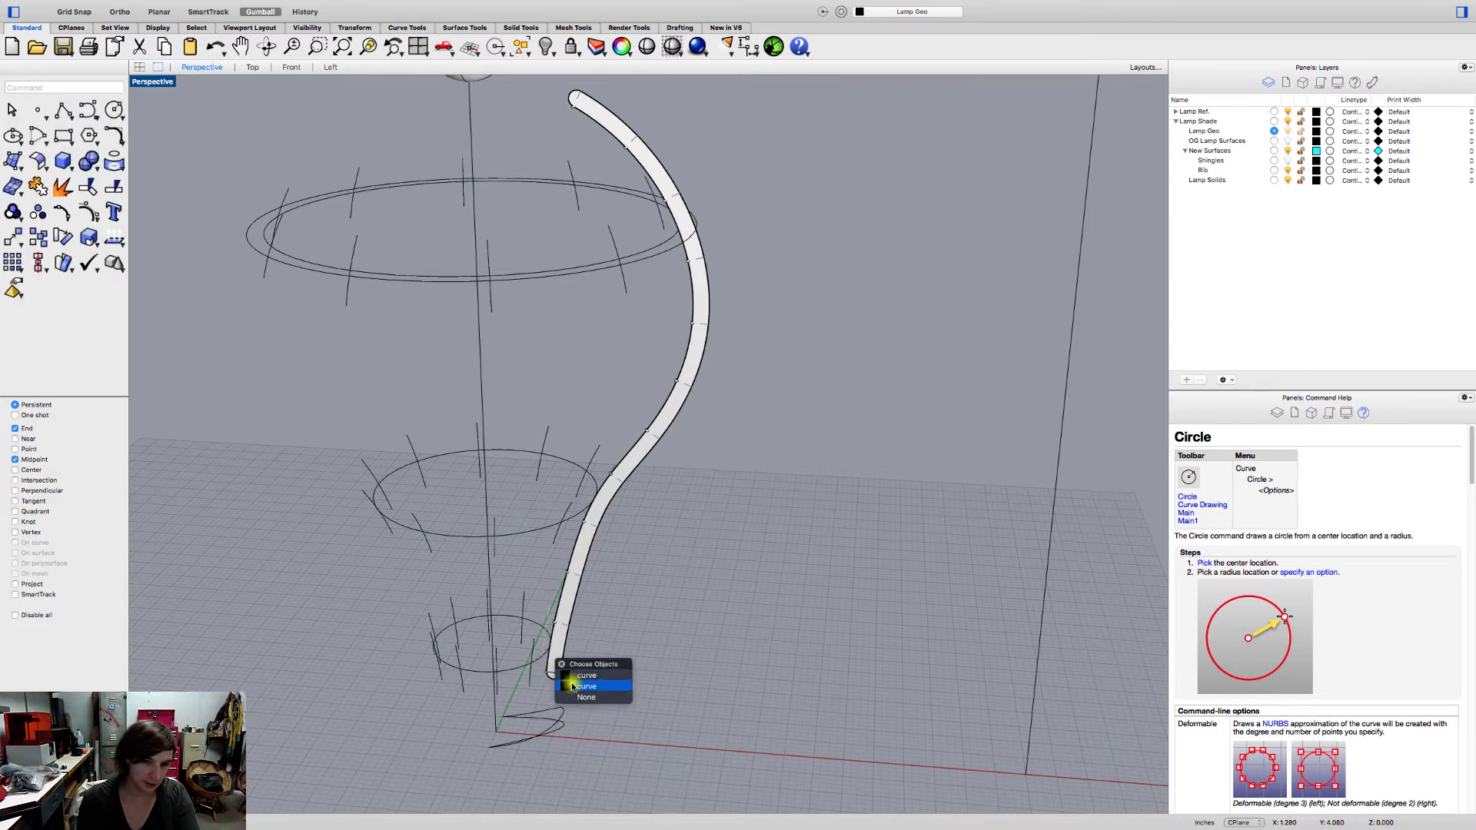
{"action": "left_click", "coordinate": [571, 676]}
{"action": "type", "text": "Offset"}
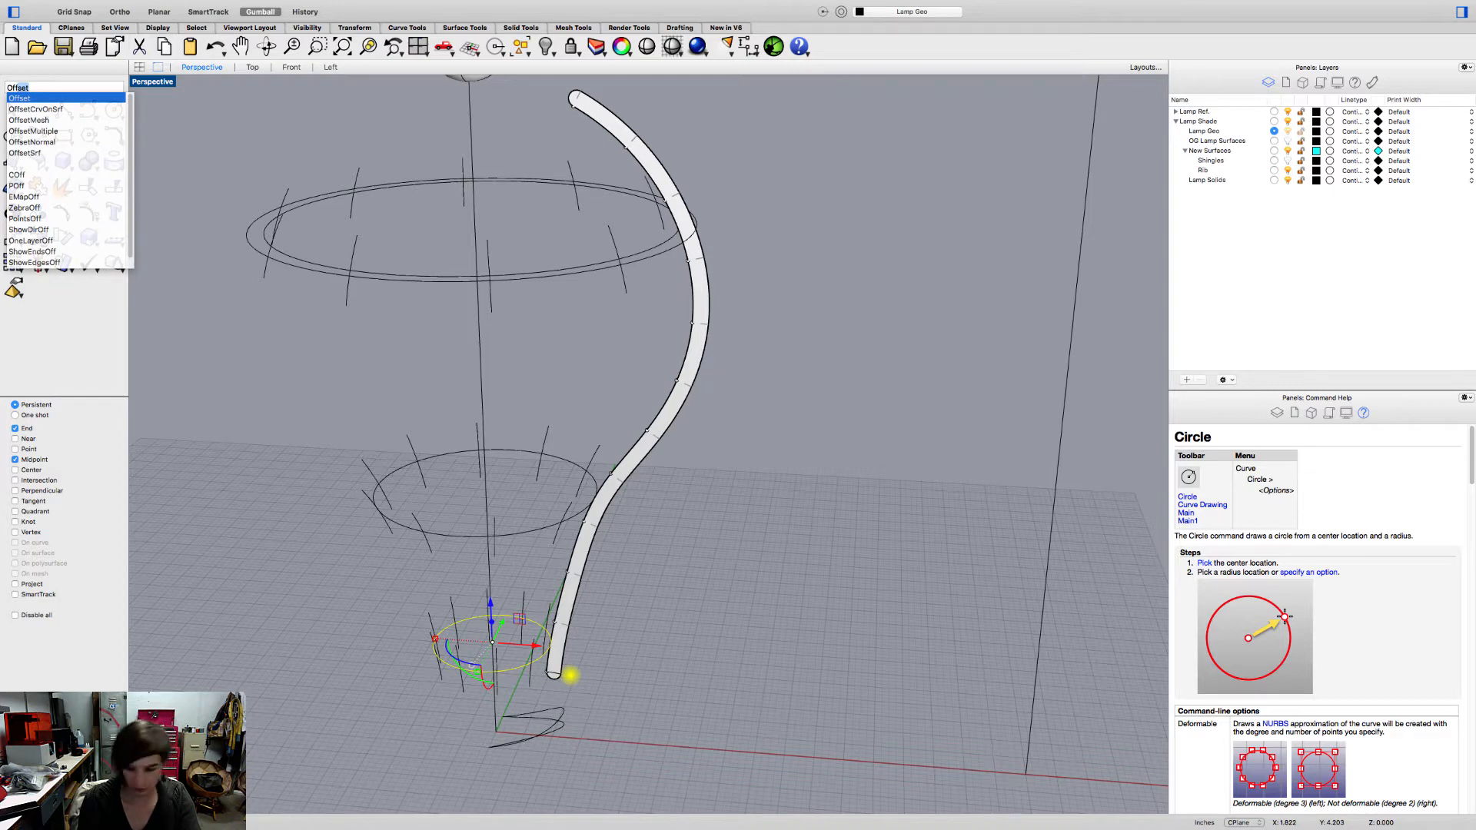
{"action": "key", "text": "Return"}
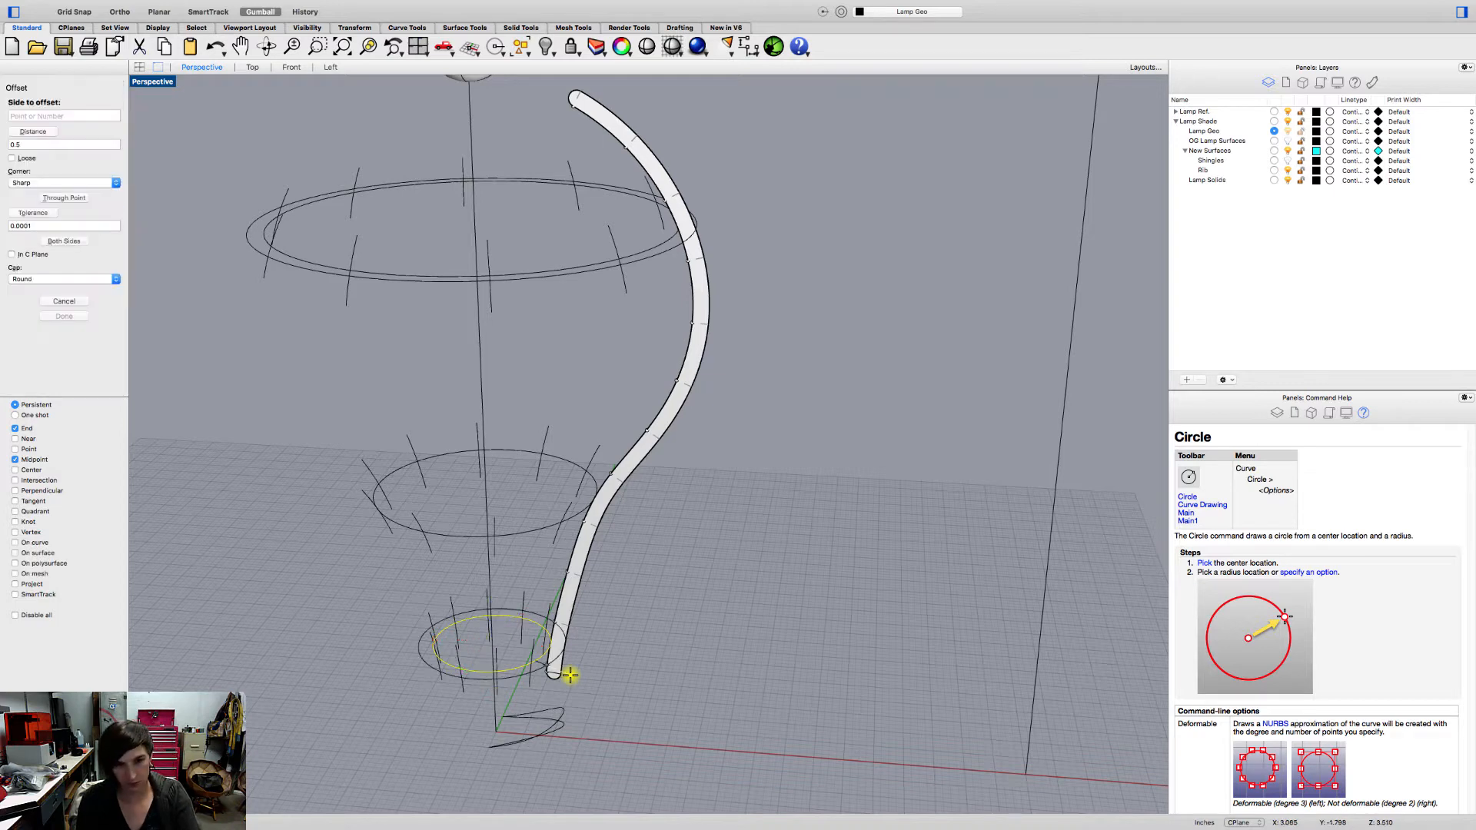
- Offset the middle circle outward by 0.5 in
{"action": "left_click", "coordinate": [546, 527]}
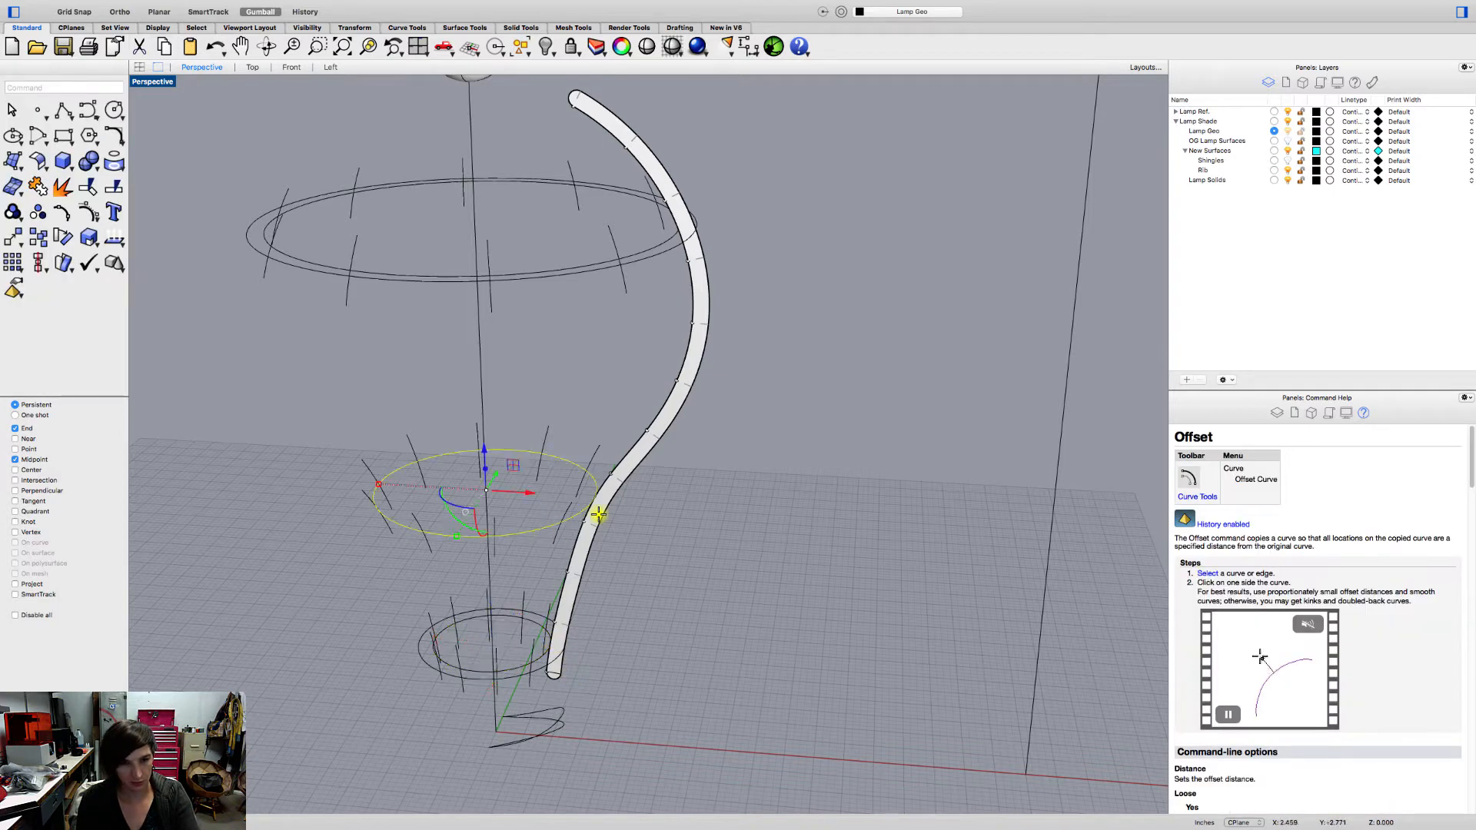
{"action": "key", "text": "Return"}
{"action": "left_click", "coordinate": [632, 527]}
- Delete the outer offset copy of the middle circle
{"action": "scroll", "coordinate": [632, 528], "scroll_direction": "up", "scroll_amount": 10}
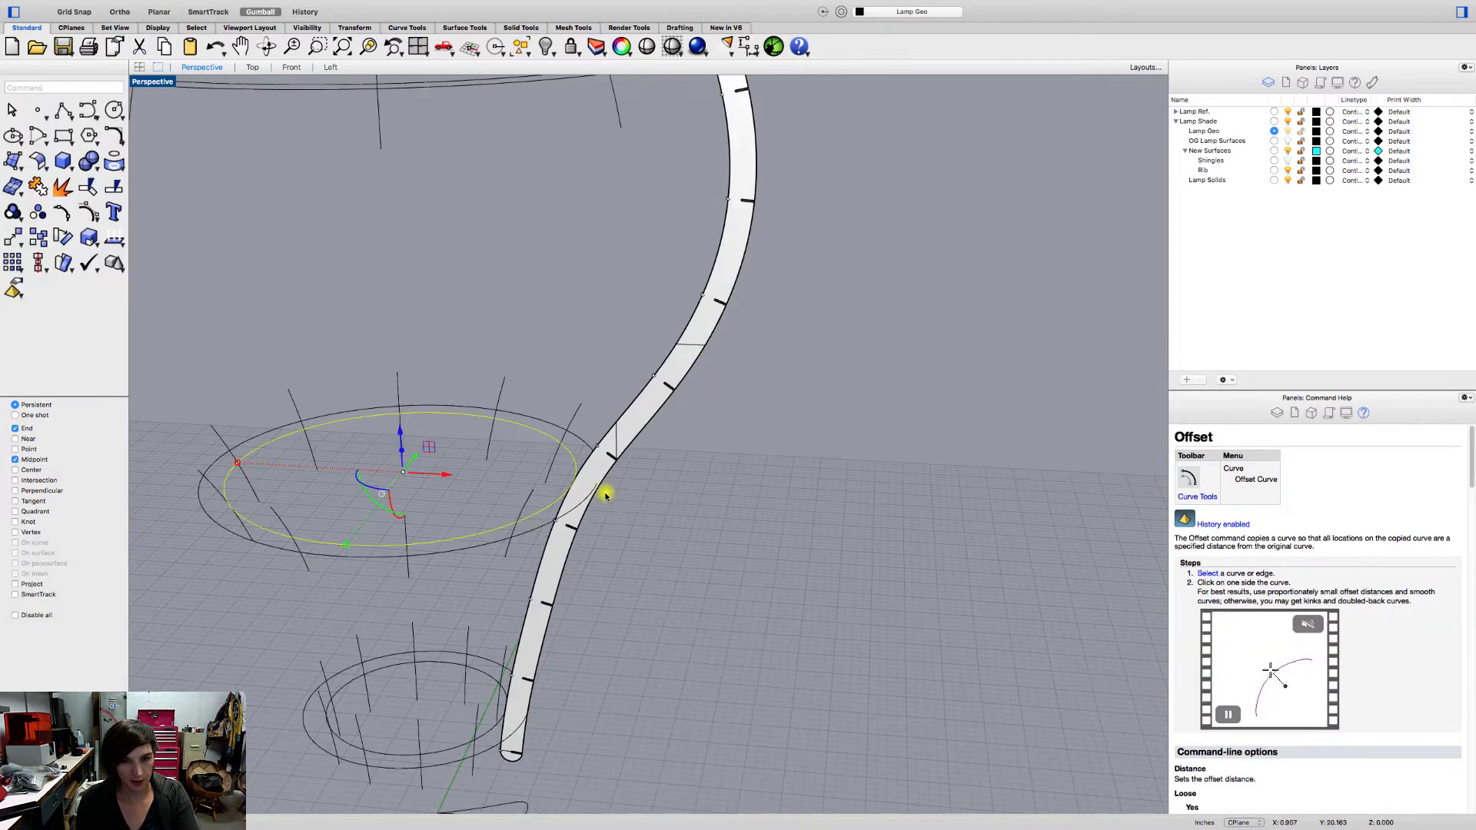
{"action": "mouse_move", "coordinate": [623, 460]}
{"action": "right_mouse_down"}
{"action": "mouse_move", "coordinate": [619, 446]}
{"action": "mouse_move", "coordinate": [574, 518]}
{"action": "mouse_move", "coordinate": [595, 503]}
{"action": "mouse_move", "coordinate": [594, 519]}
{"action": "mouse_move", "coordinate": [610, 477]}
{"action": "right_mouse_up"}
{"action": "scroll", "coordinate": [555, 636], "scroll_direction": "down", "scroll_amount": 5}
{"action": "scroll", "coordinate": [556, 632], "scroll_direction": "up", "scroll_amount": 6}
{"action": "scroll", "coordinate": [557, 624], "scroll_direction": "down", "scroll_amount": 6}
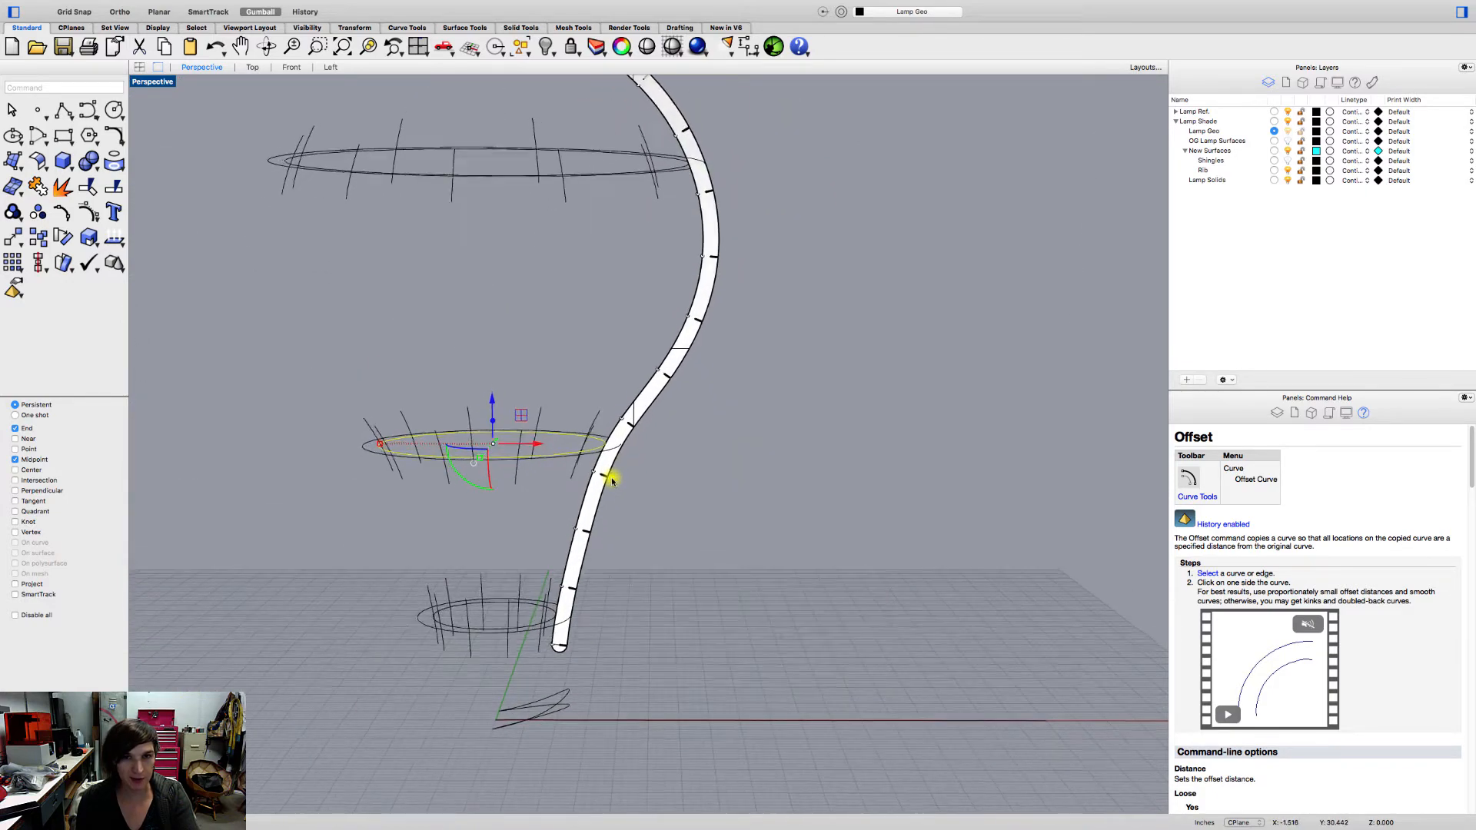
{"action": "scroll", "coordinate": [615, 445], "scroll_direction": "up", "scroll_amount": 6}
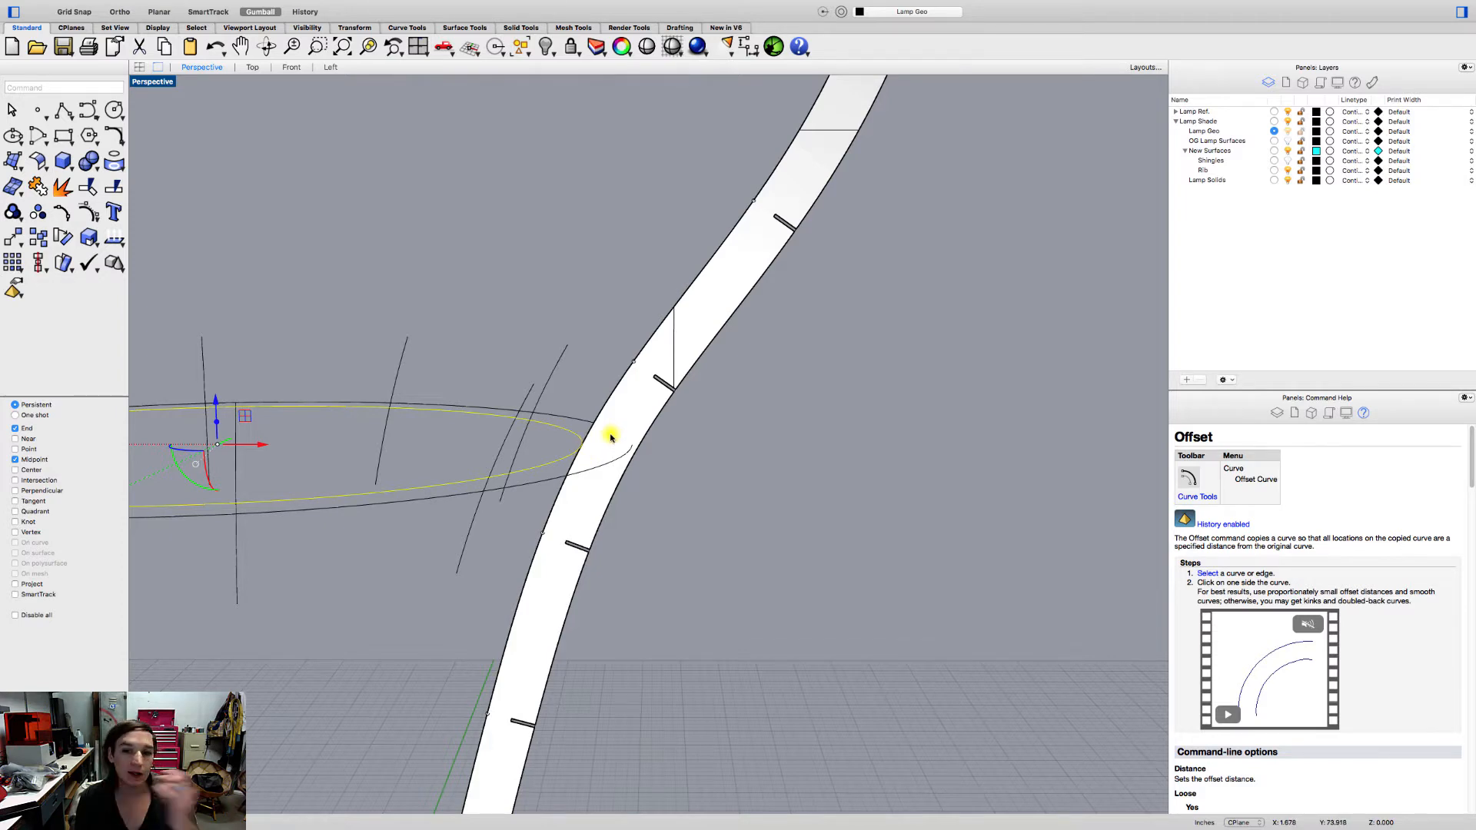
{"action": "left_click", "coordinate": [551, 486]}
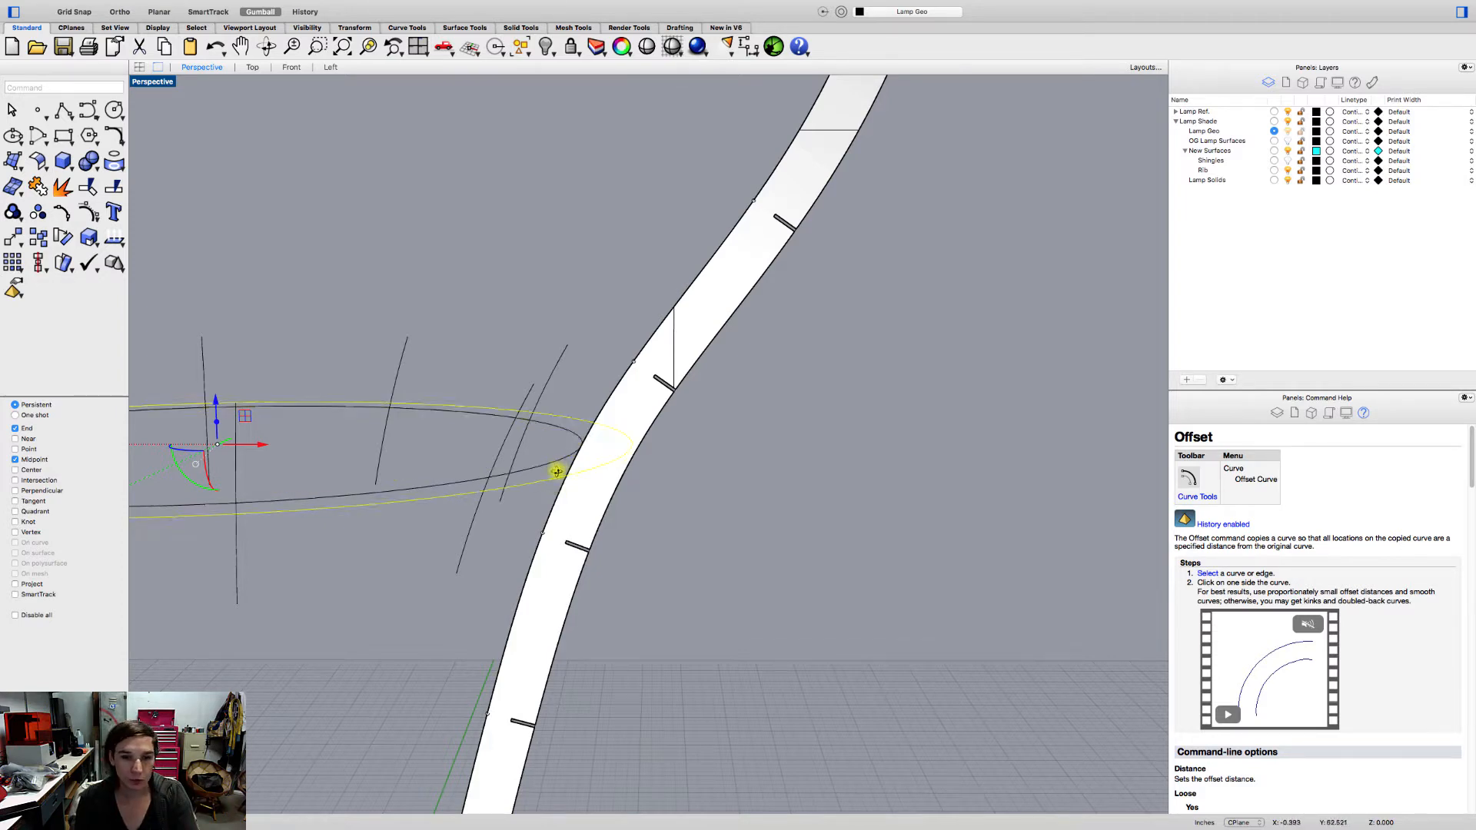
{"action": "mouse_move", "coordinate": [556, 472]}
{"action": "right_mouse_down"}
{"action": "mouse_move", "coordinate": [551, 494]}
{"action": "mouse_move", "coordinate": [546, 481]}
{"action": "right_mouse_up"}
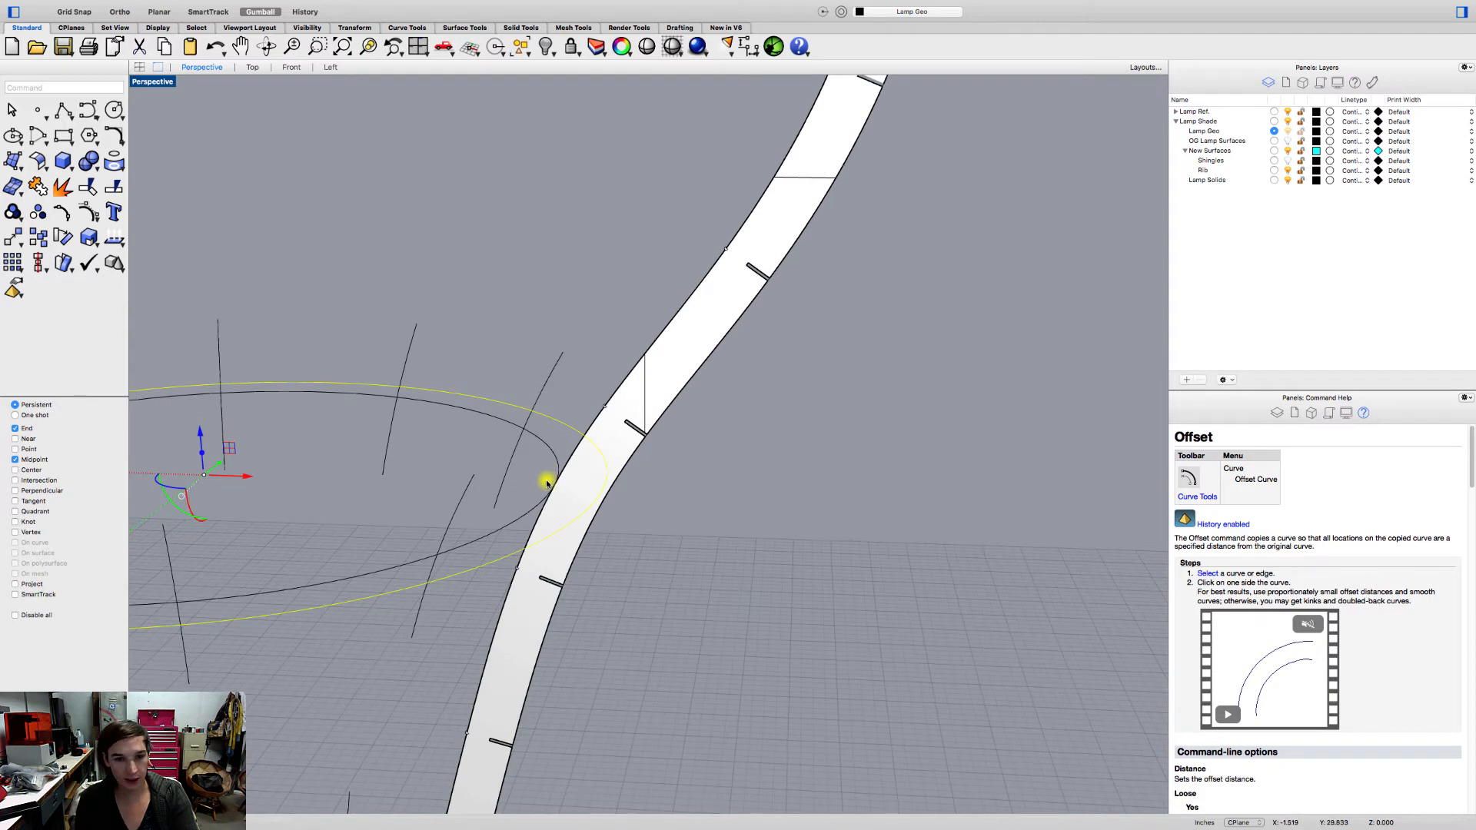
{"action": "key", "text": "Delete"}
- Offset the middle circle outward by about 0.564 in, picking the distance between its intersections with the rib's inner and outer edges
{"action": "left_click", "coordinate": [542, 502]}
{"action": "right_click", "coordinate": [529, 508]}
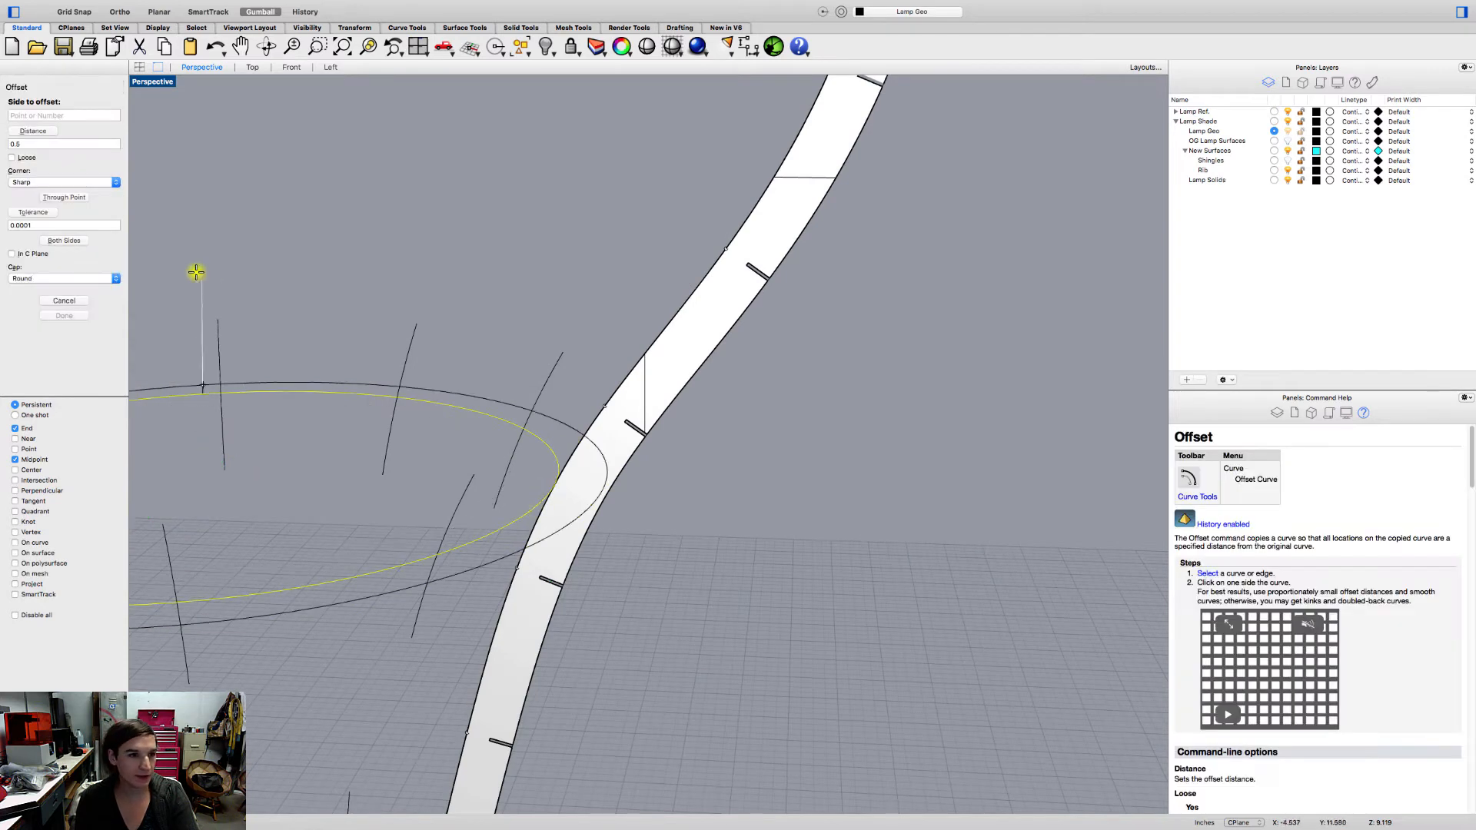
{"action": "left_click", "coordinate": [46, 135]}
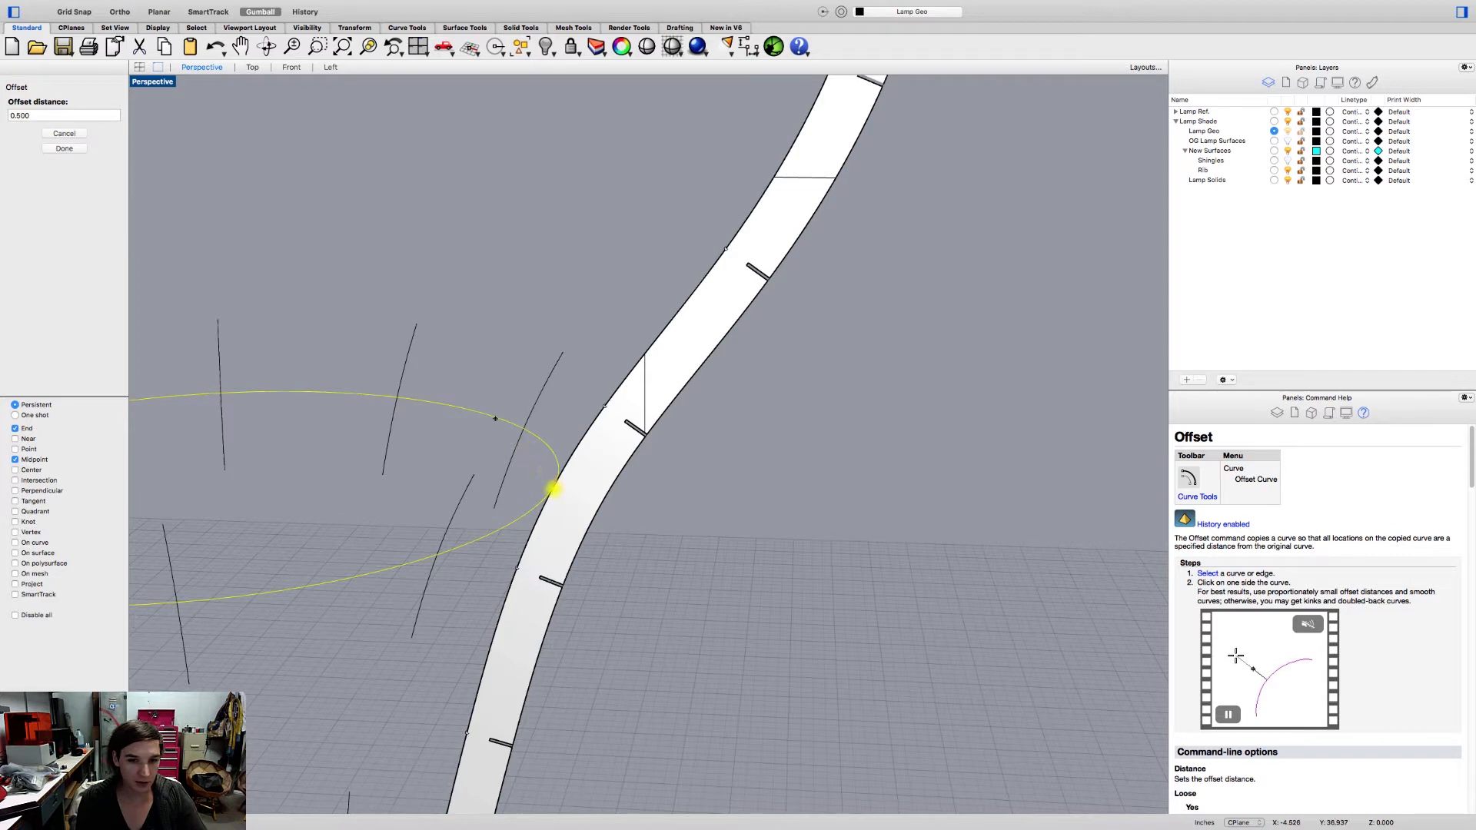
{"action": "left_click", "coordinate": [578, 487]}
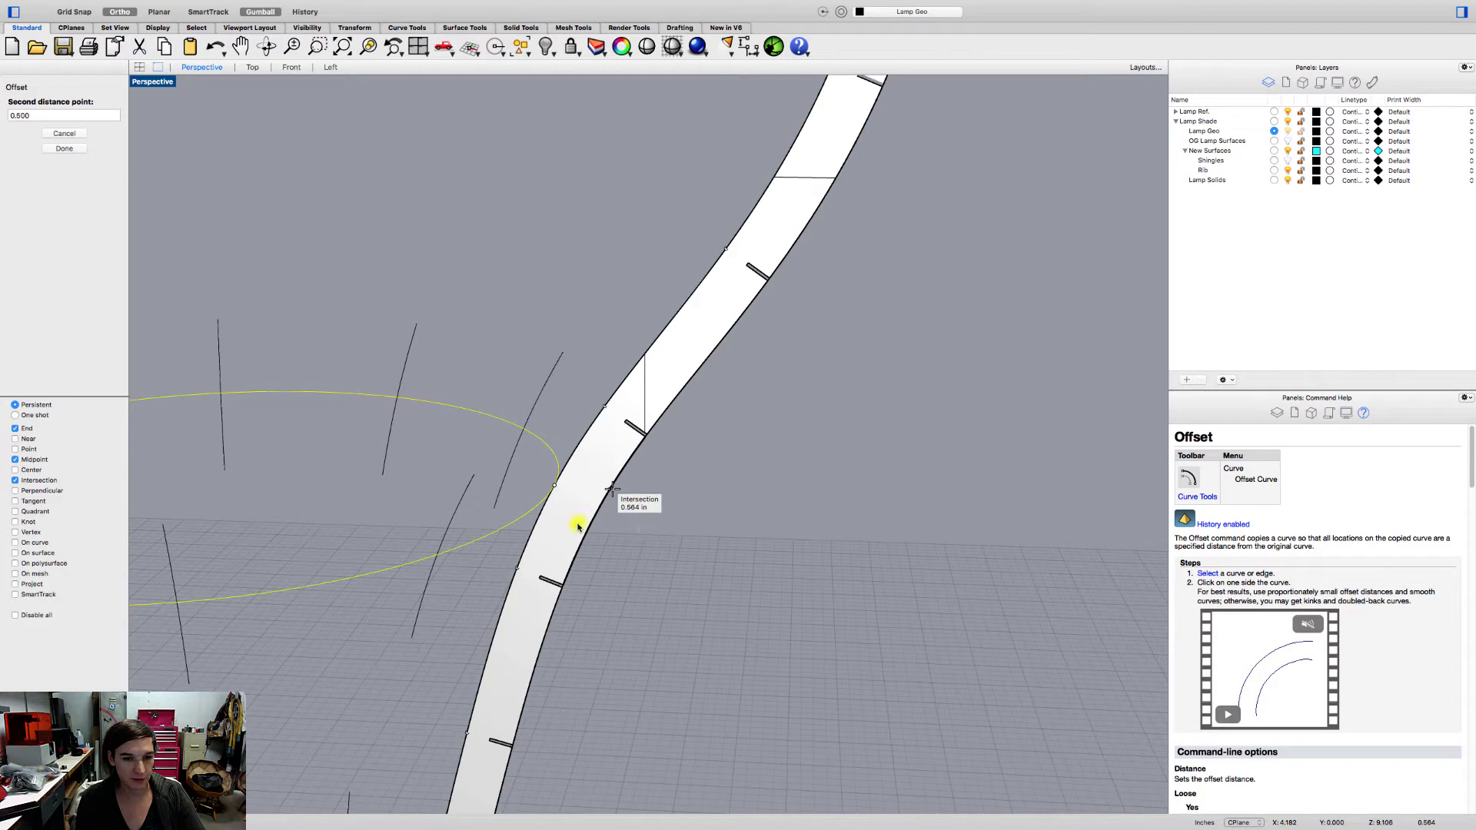
{"action": "key", "text": "Escape"}
{"action": "scroll", "coordinate": [482, 548], "scroll_direction": "down", "scroll_amount": 5}
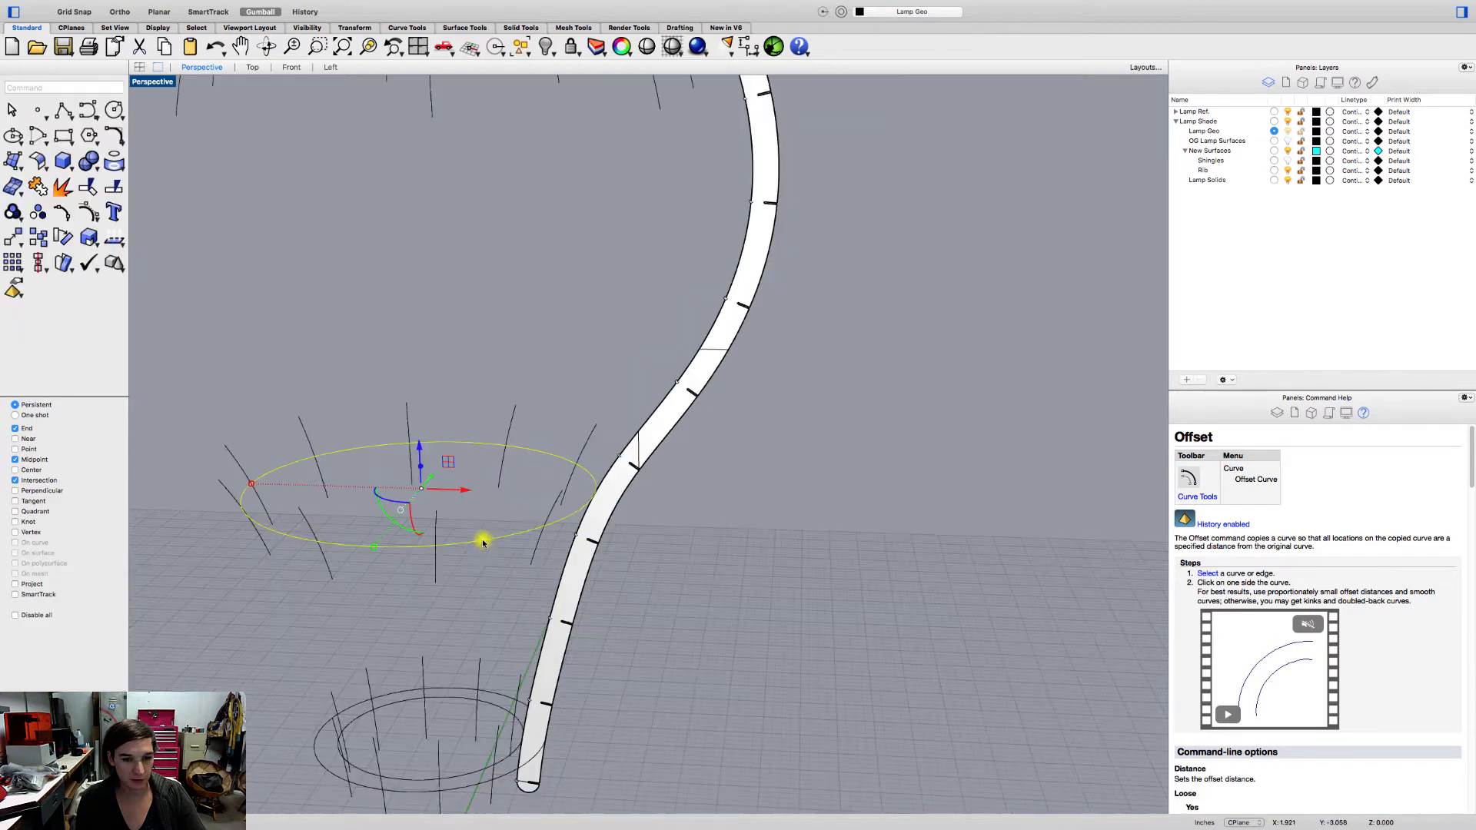
{"action": "key", "text": "Return"}
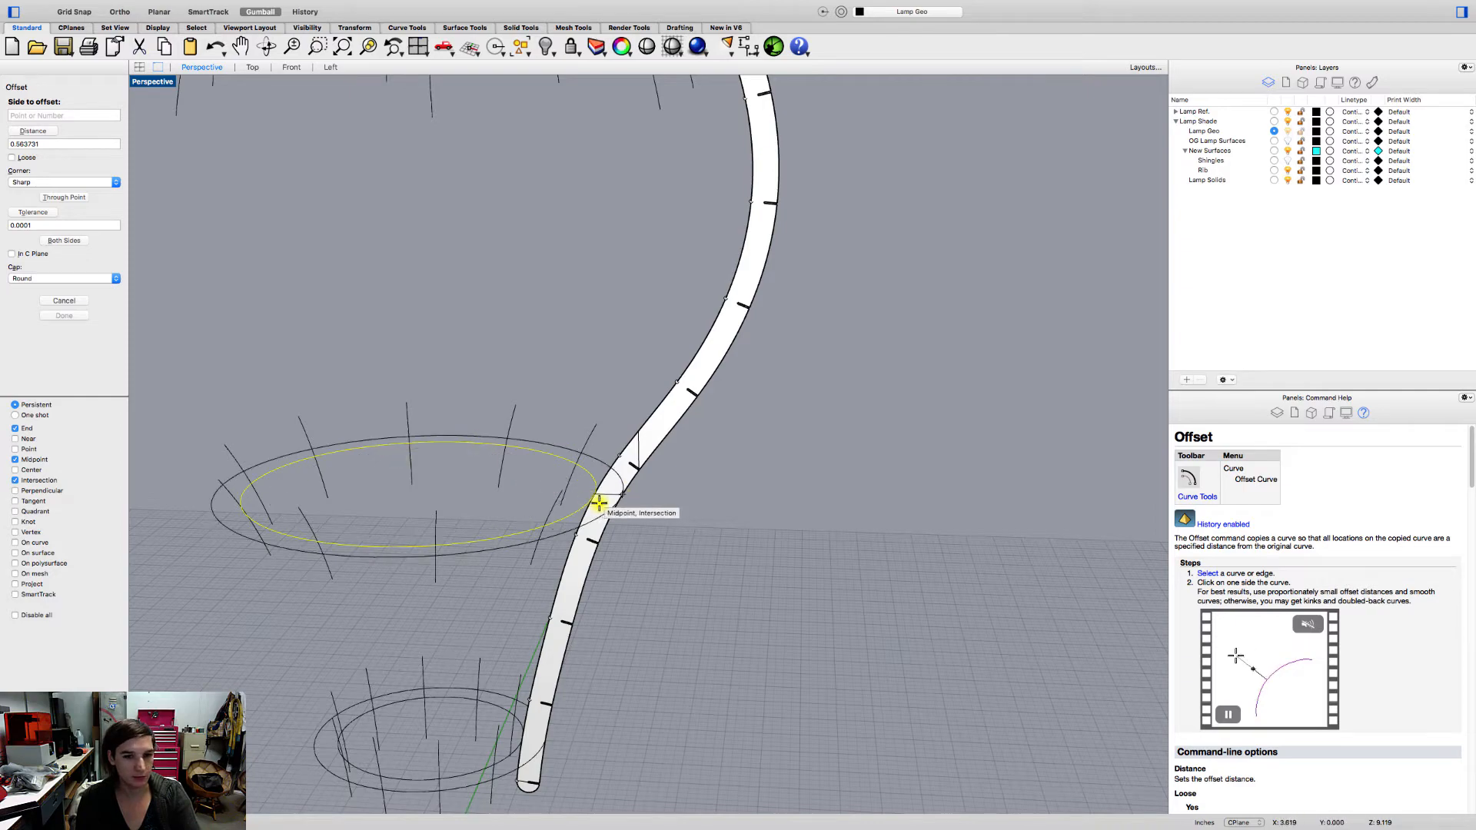
{"action": "left_click", "coordinate": [650, 510]}
{"action": "left_click", "coordinate": [650, 512]}
{"action": "scroll", "coordinate": [649, 512], "scroll_direction": "down", "scroll_amount": 2}
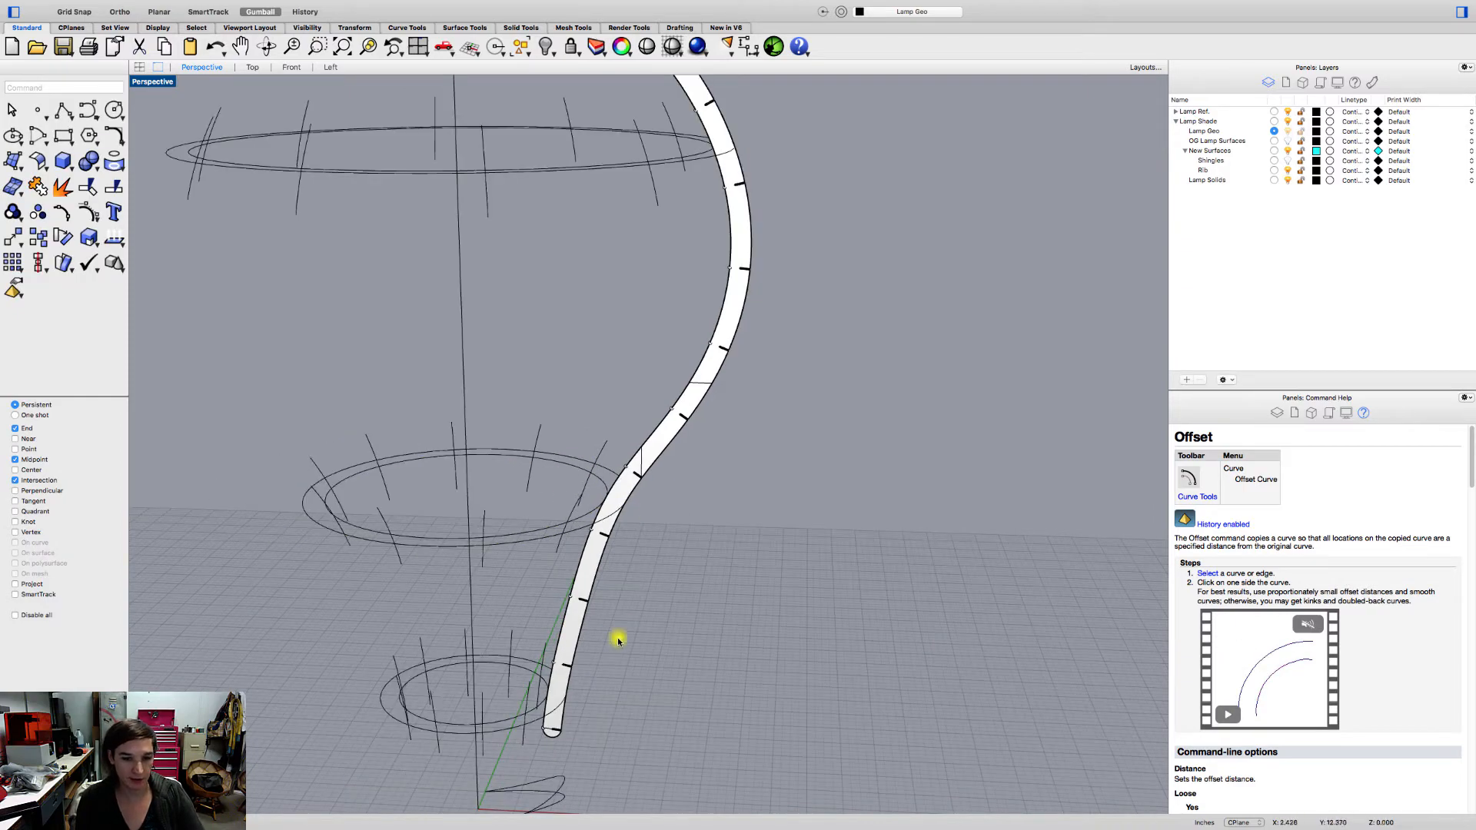
- Delete the outer offset copy of the lowest circle
{"action": "right_click_drag", "start_coordinate": [573, 708], "coordinate": [537, 586], "text": "shift"}
{"action": "scroll", "coordinate": [535, 584], "scroll_direction": "up", "scroll_amount": 5}
{"action": "scroll", "coordinate": [547, 561], "scroll_direction": "up", "scroll_amount": 5}
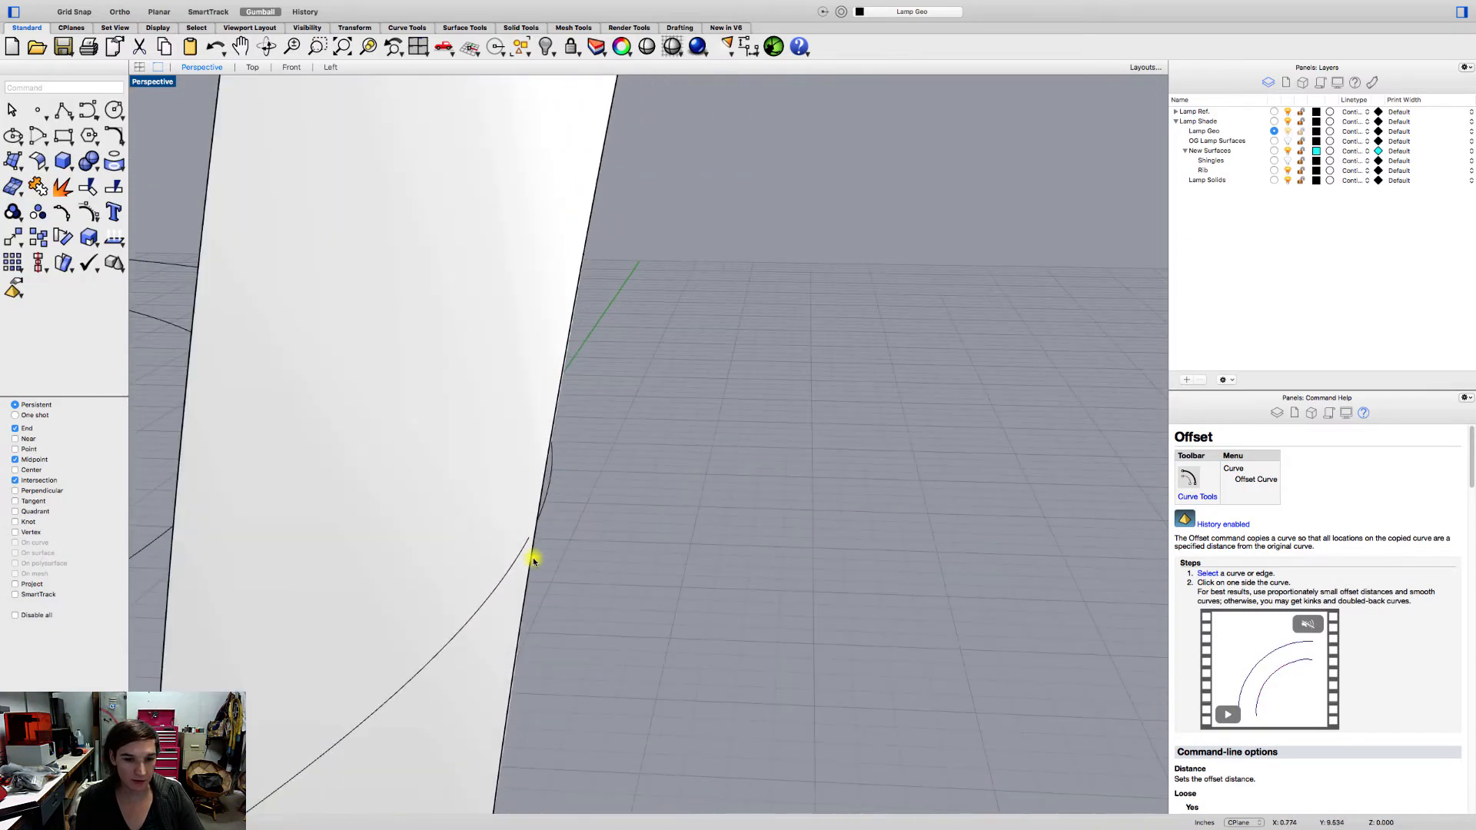
{"action": "scroll", "coordinate": [534, 558], "scroll_direction": "down", "scroll_amount": 3}
{"action": "left_click", "coordinate": [453, 619]}
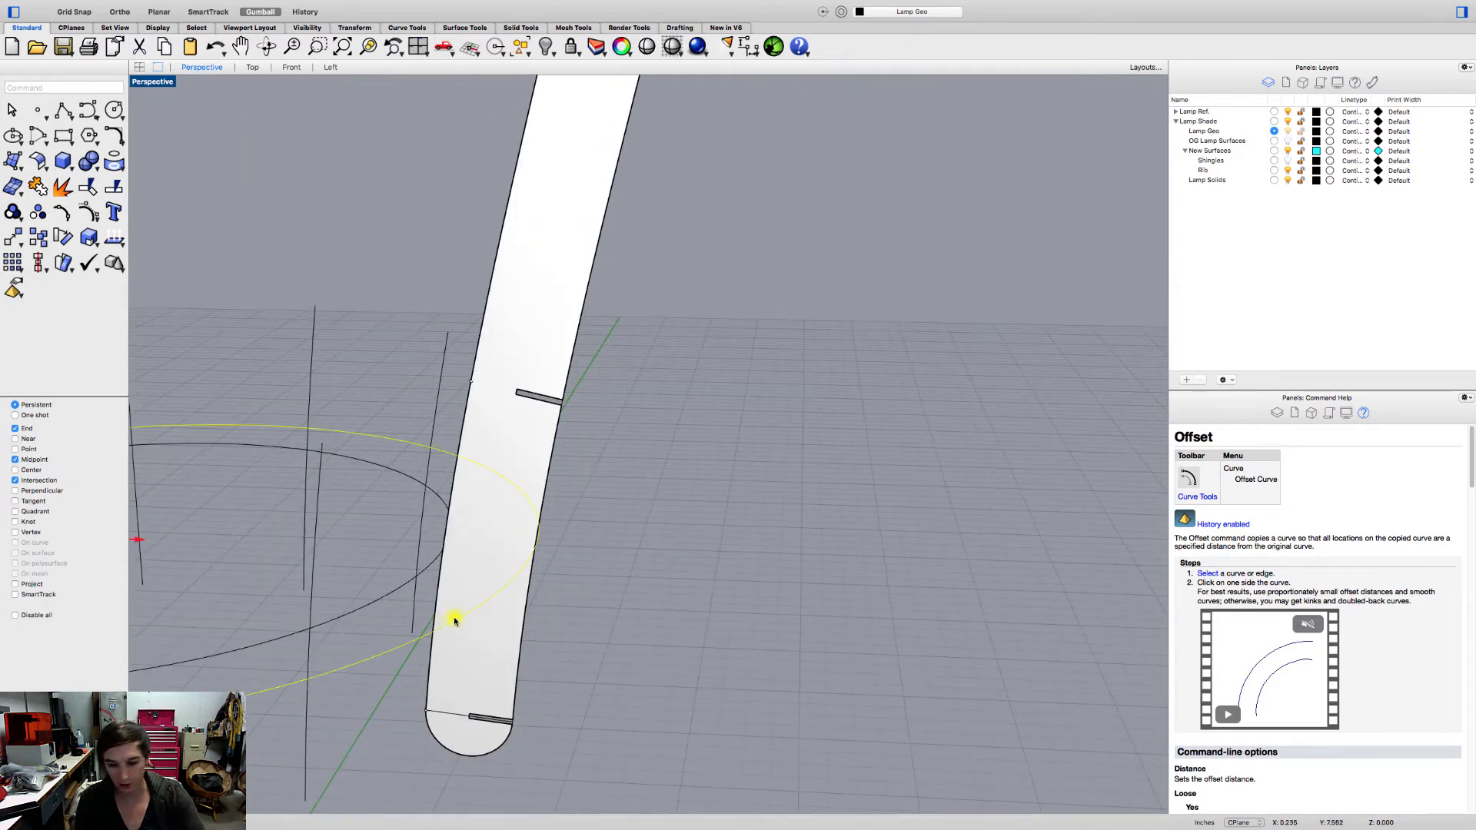
{"action": "key", "text": "Delete"}
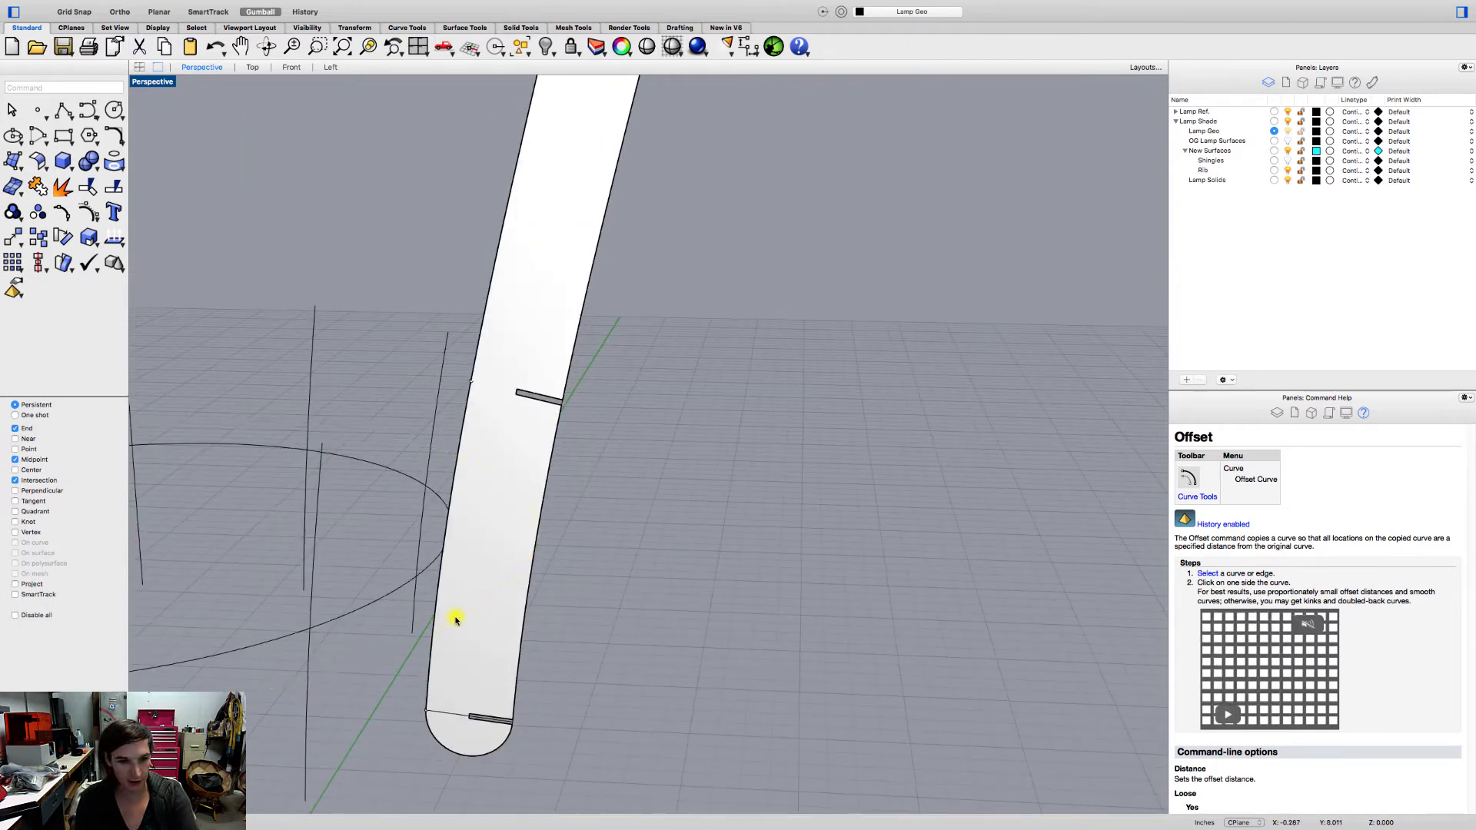
- Offset the lowest circle outward by about 0.506 in, picking the distance across the rib from edge intersection to edge intersection
{"action": "left_click", "coordinate": [386, 593]}
{"action": "right_click", "coordinate": [388, 593]}
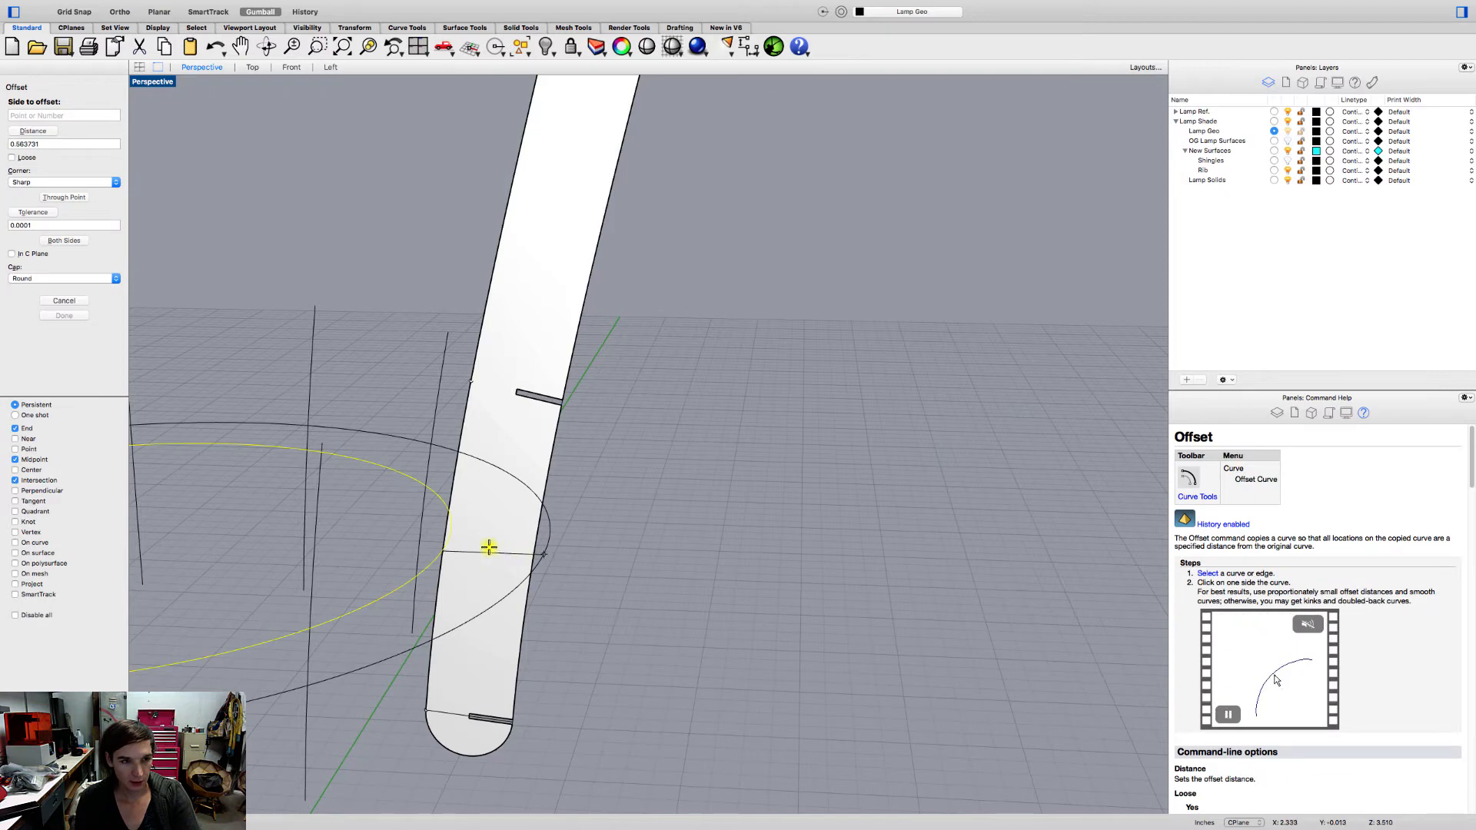
{"action": "left_click", "coordinate": [27, 132]}
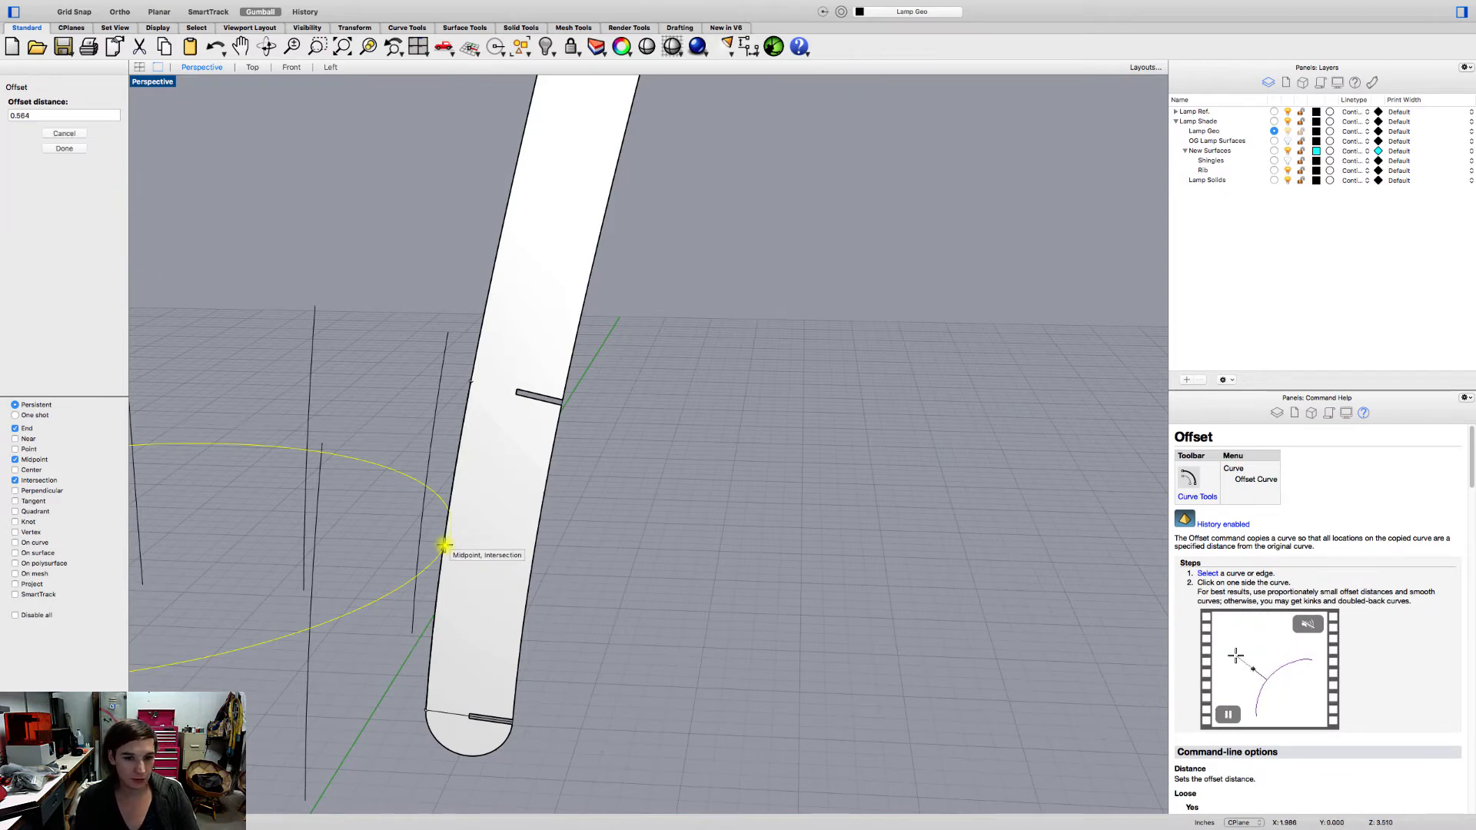
{"action": "left_click", "coordinate": [445, 547]}
{"action": "left_click", "coordinate": [528, 553]}
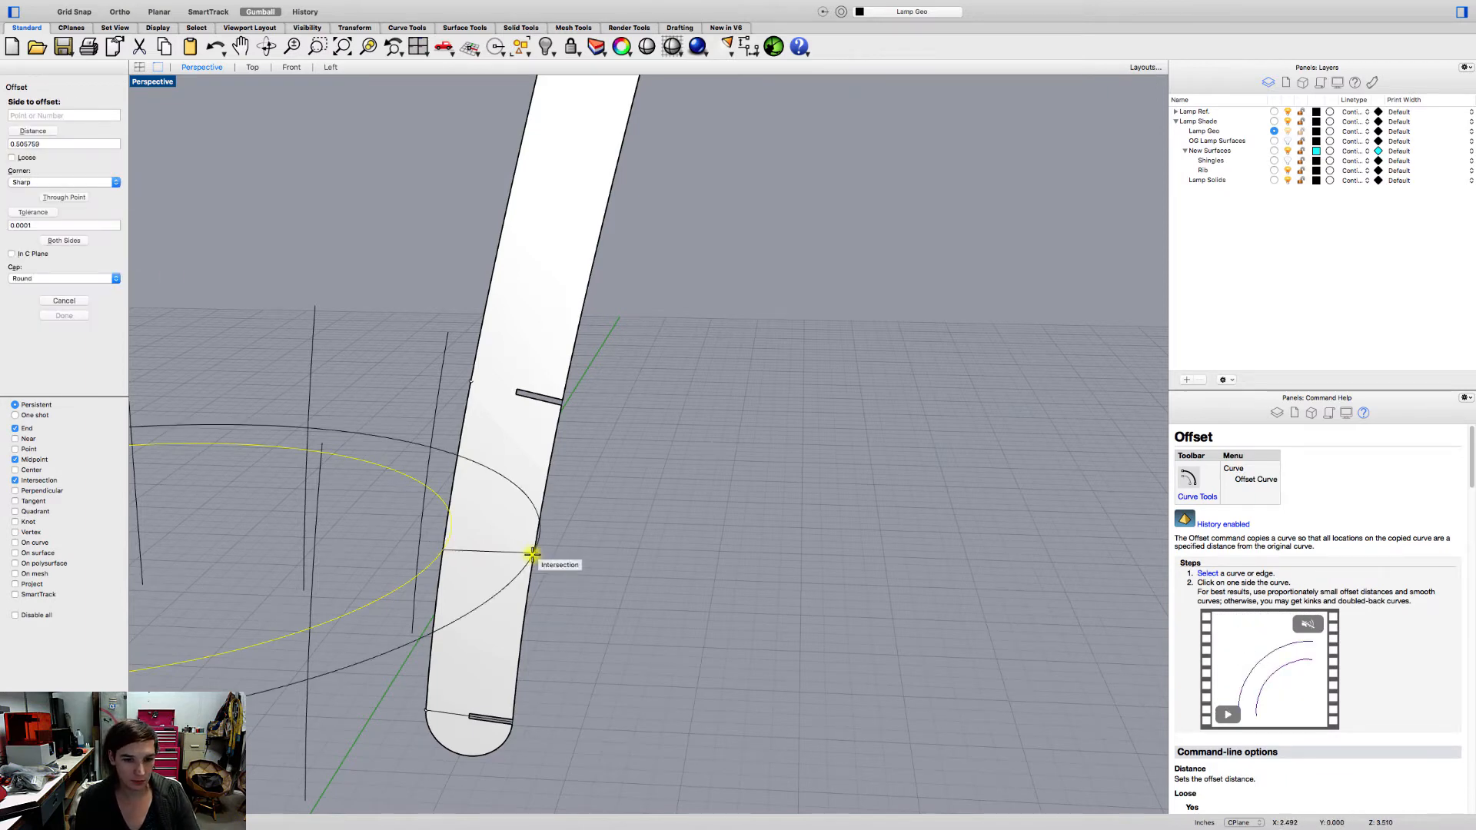
{"action": "left_click", "coordinate": [555, 574]}
{"action": "scroll", "coordinate": [555, 574], "scroll_direction": "down", "scroll_amount": 5}
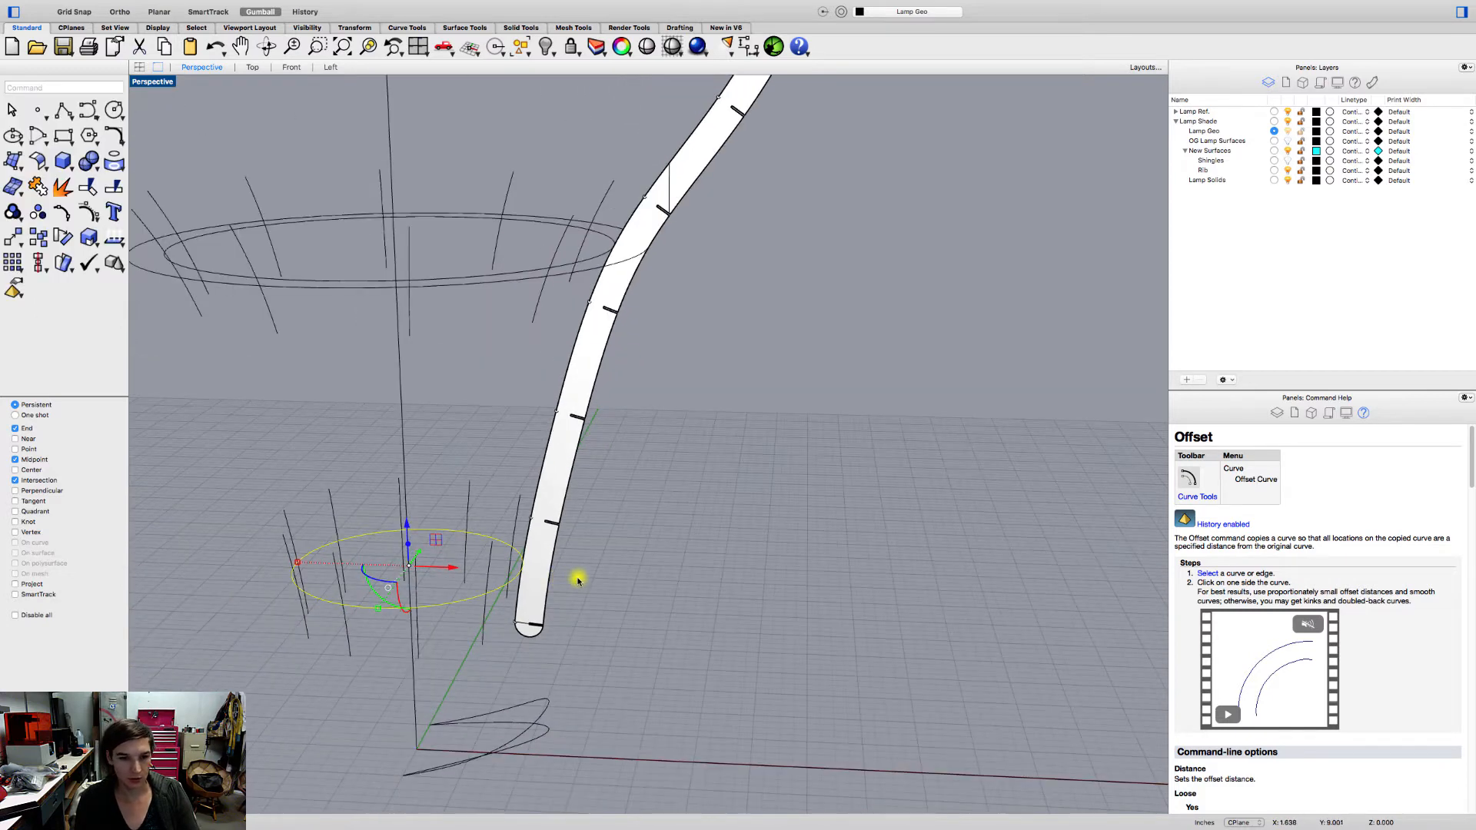
{"action": "key", "text": "Return"}
{"action": "left_click", "coordinate": [585, 573]}
{"action": "scroll", "coordinate": [586, 573], "scroll_direction": "down", "scroll_amount": 8}
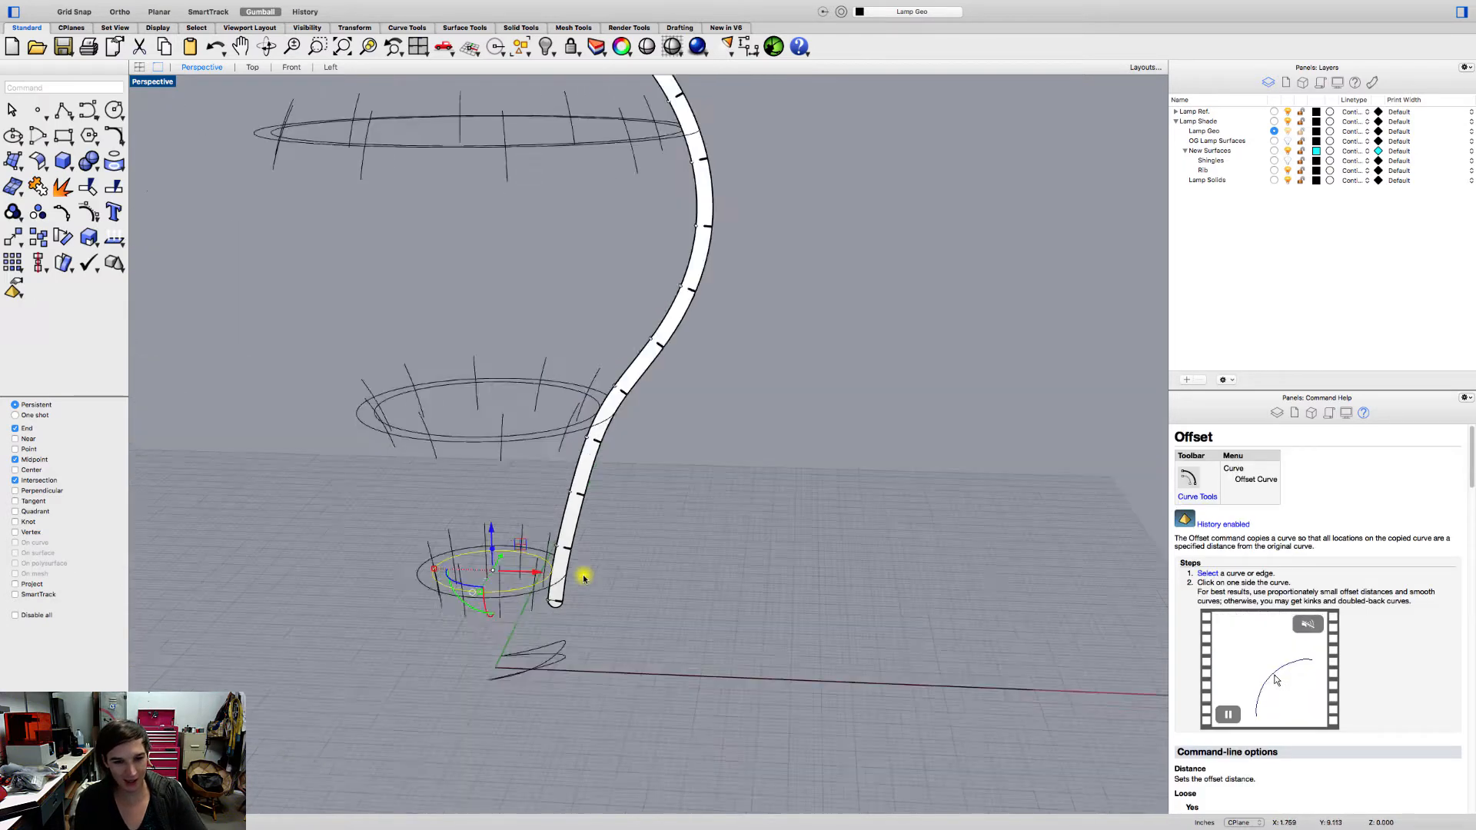
- Delete the outer offset copy of the largest circle, nearest the bulb
{"action": "right_click_drag", "start_coordinate": [586, 574], "coordinate": [603, 490], "text": "shift"}
{"action": "left_click", "coordinate": [552, 469]}
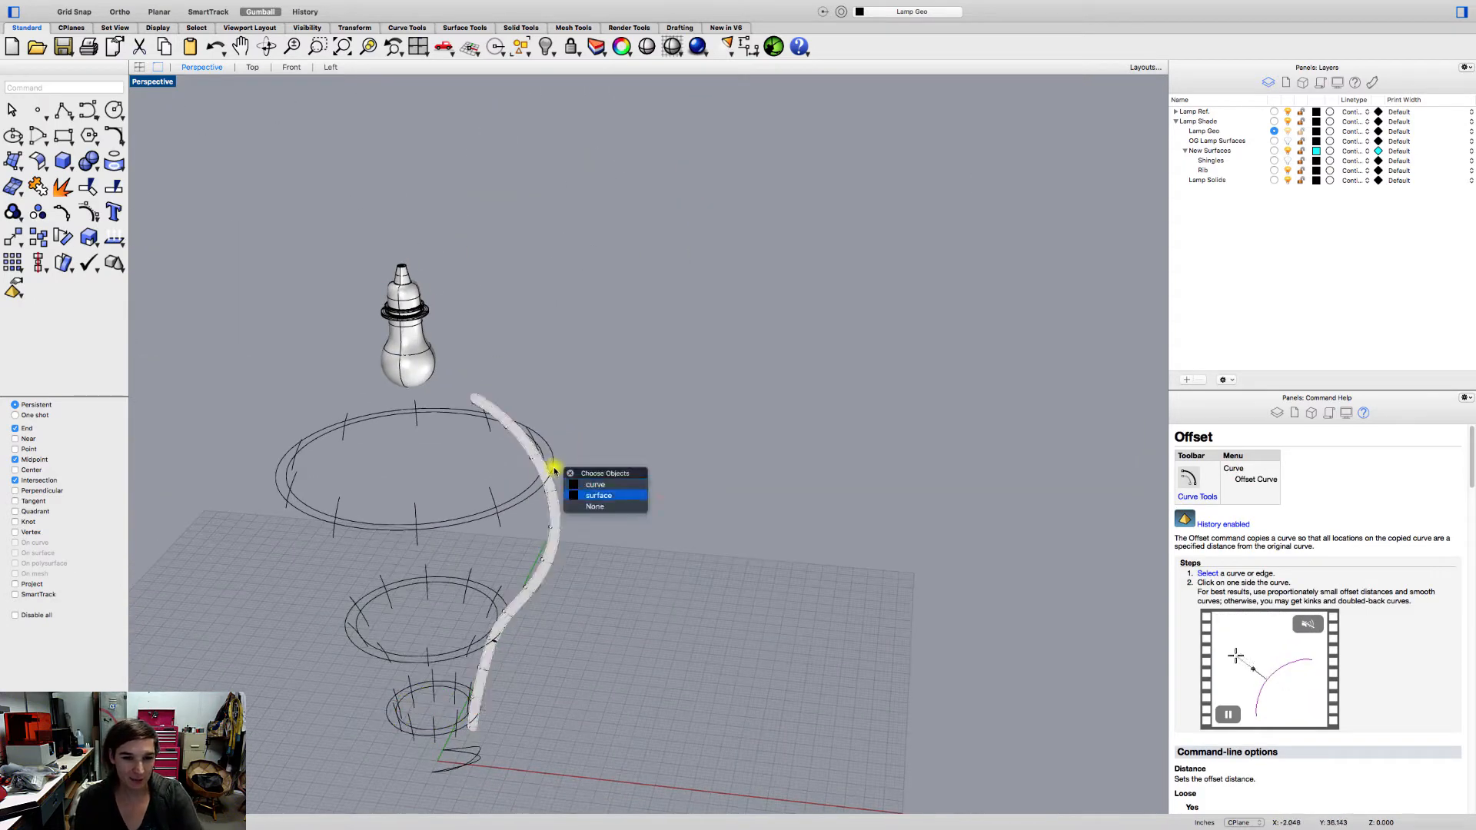
{"action": "left_click", "coordinate": [555, 460]}
{"action": "key", "text": "Delete"}
- Offset the largest circle outward by about 0.534 in, picking the distance between the rib's inner and outer edges at the circle's height
{"action": "scroll", "coordinate": [545, 479], "scroll_direction": "up", "scroll_amount": 8}
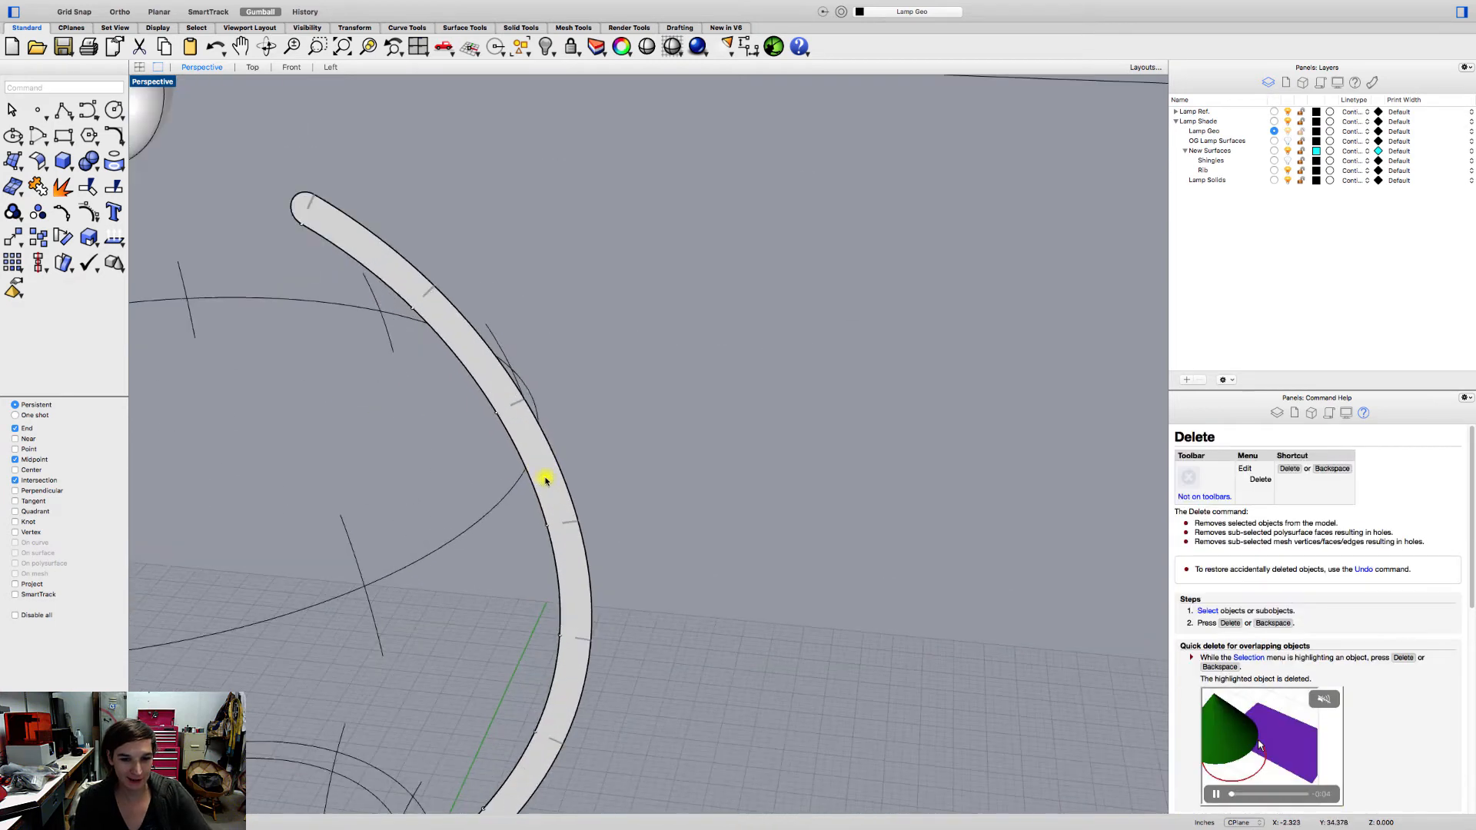
{"action": "key", "text": "Return"}
{"action": "left_click", "coordinate": [523, 475]}
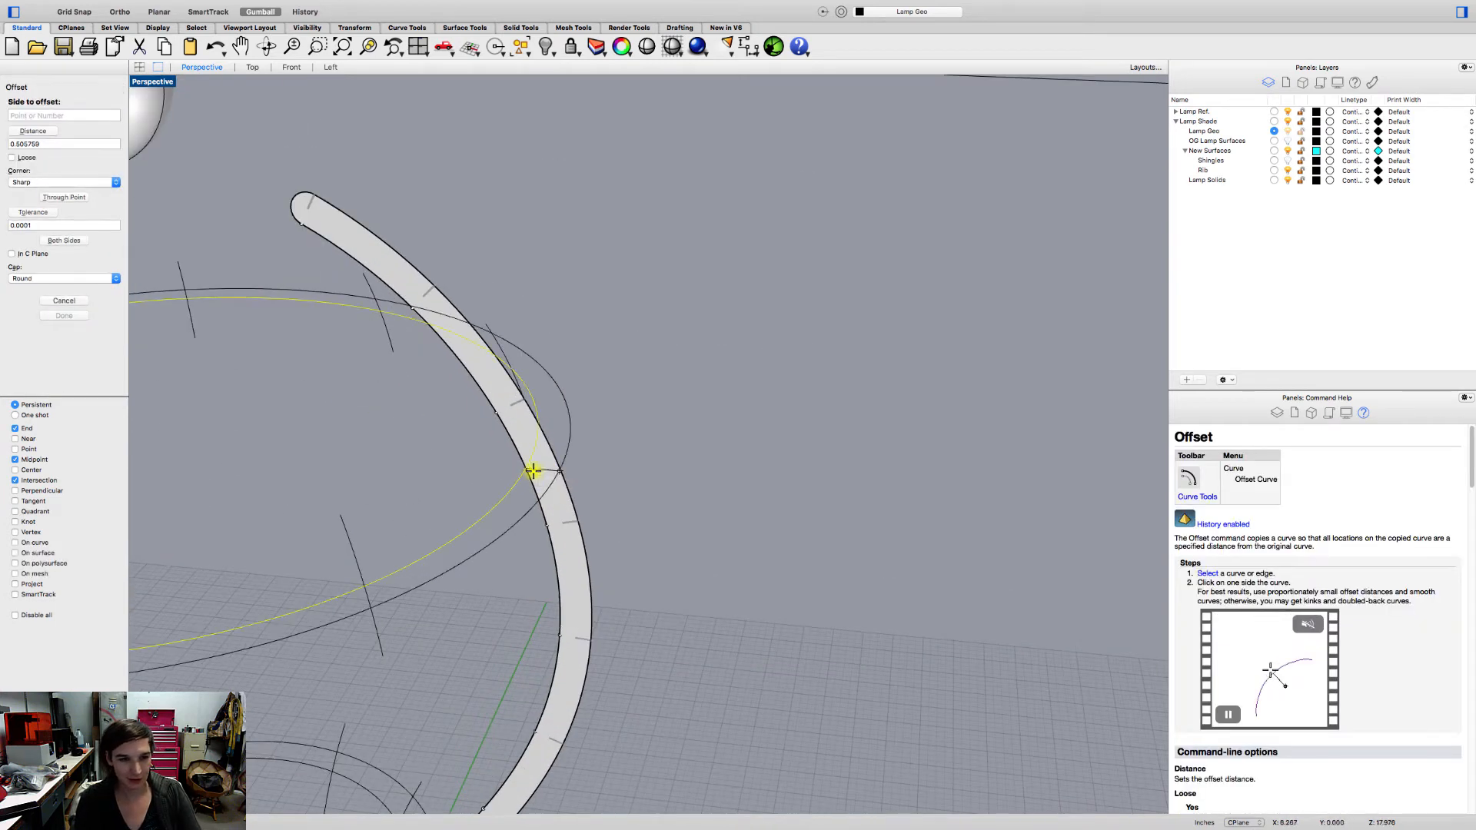
{"action": "left_click", "coordinate": [28, 131]}
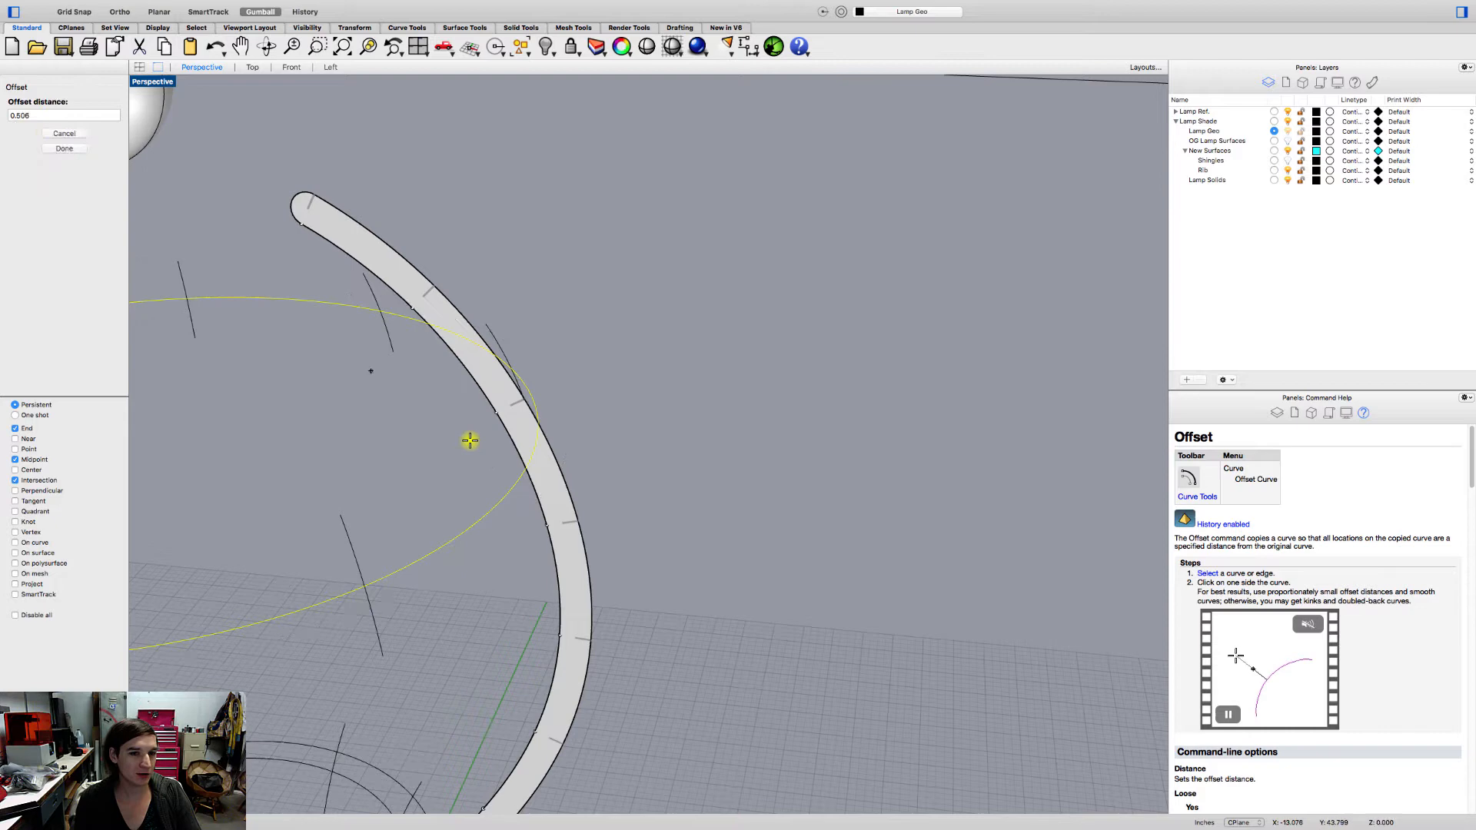
{"action": "left_click", "coordinate": [525, 472]}
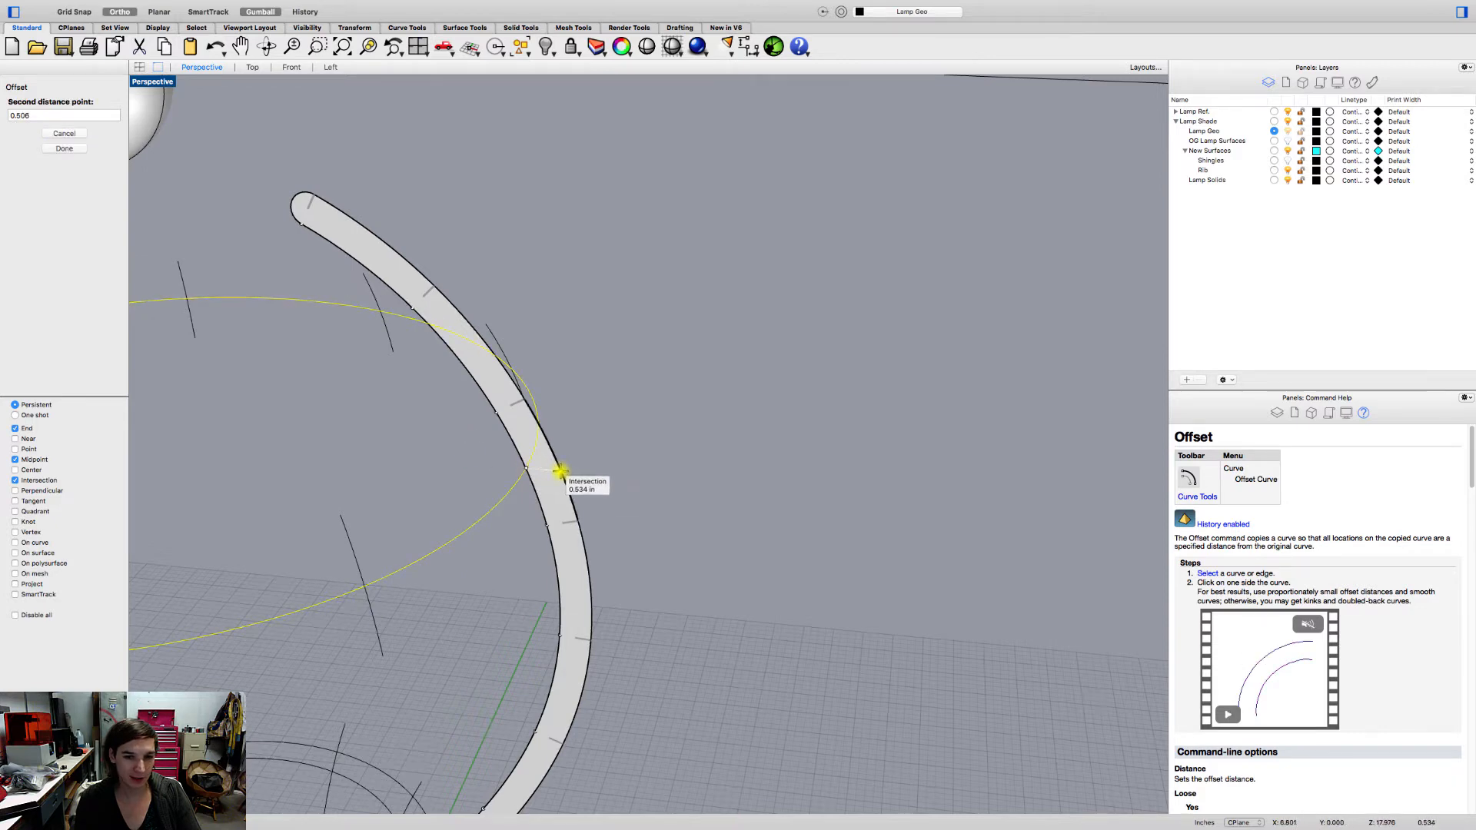
{"action": "left_click", "coordinate": [560, 472]}
{"action": "key", "text": "Escape"}
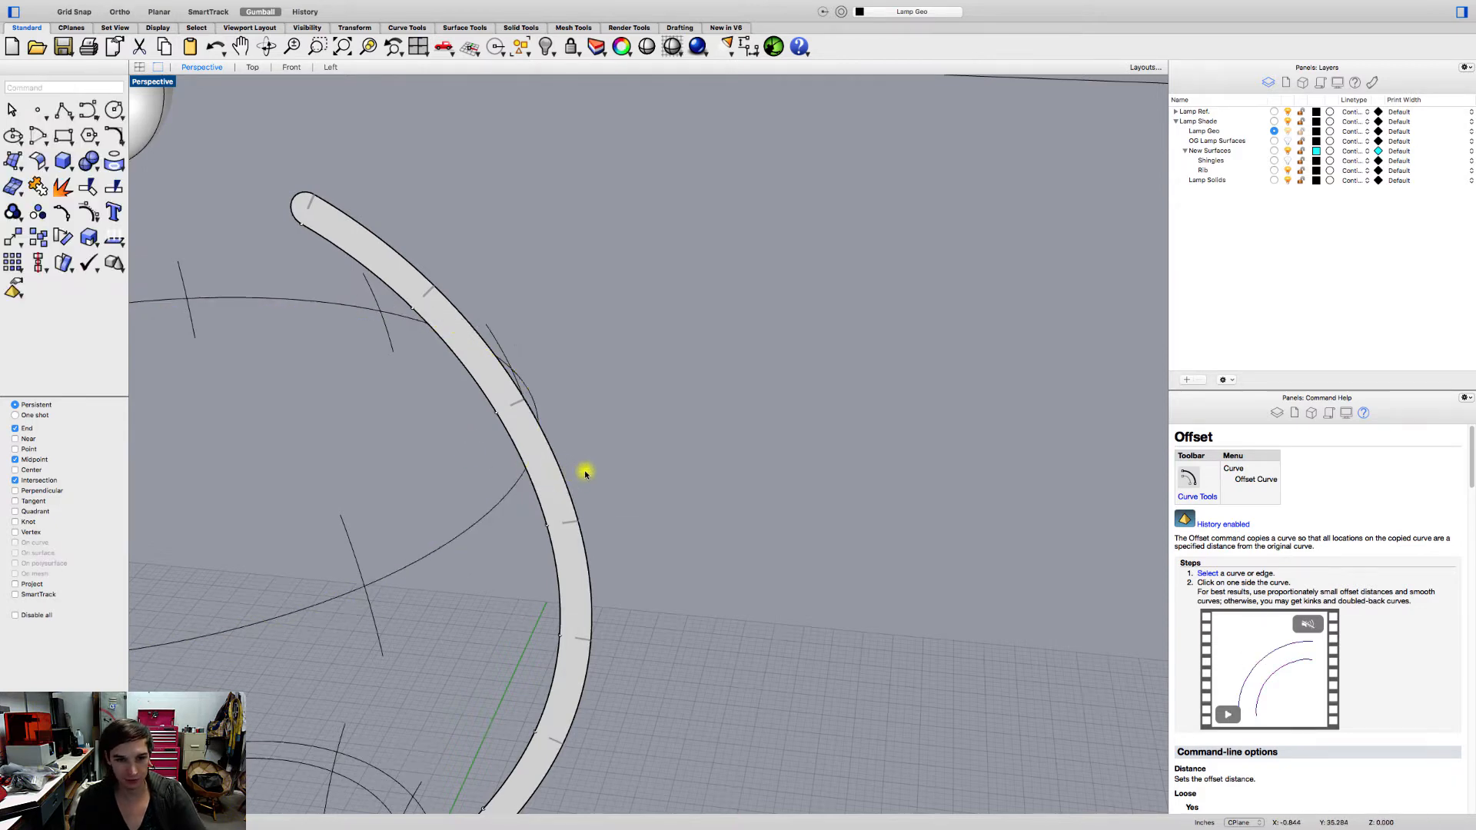
{"action": "key", "text": "Return"}
{"action": "left_click", "coordinate": [531, 479]}
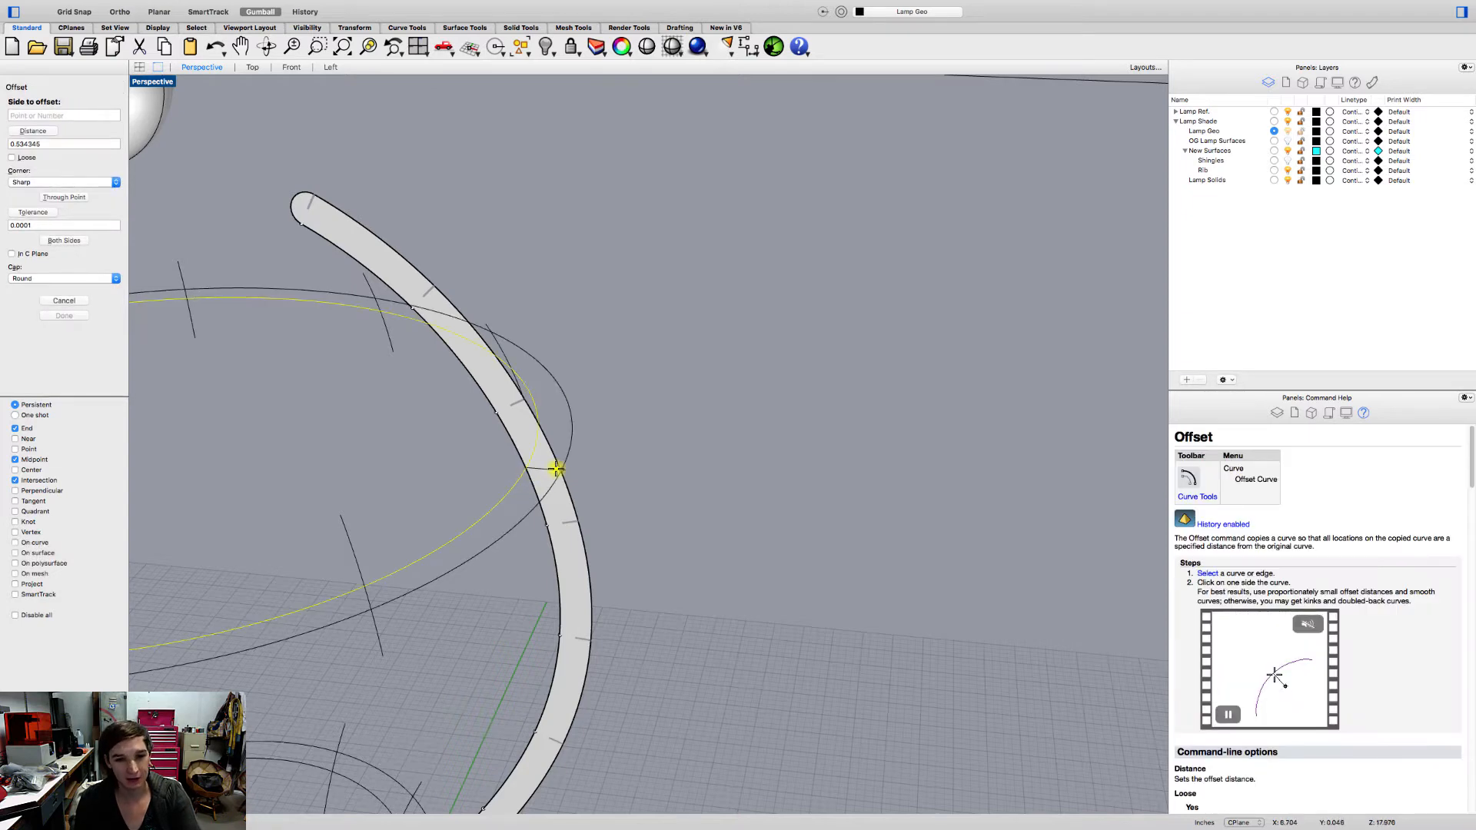
{"action": "scroll", "coordinate": [578, 449], "scroll_direction": "up", "scroll_amount": 3}
{"action": "left_click", "coordinate": [578, 450]}
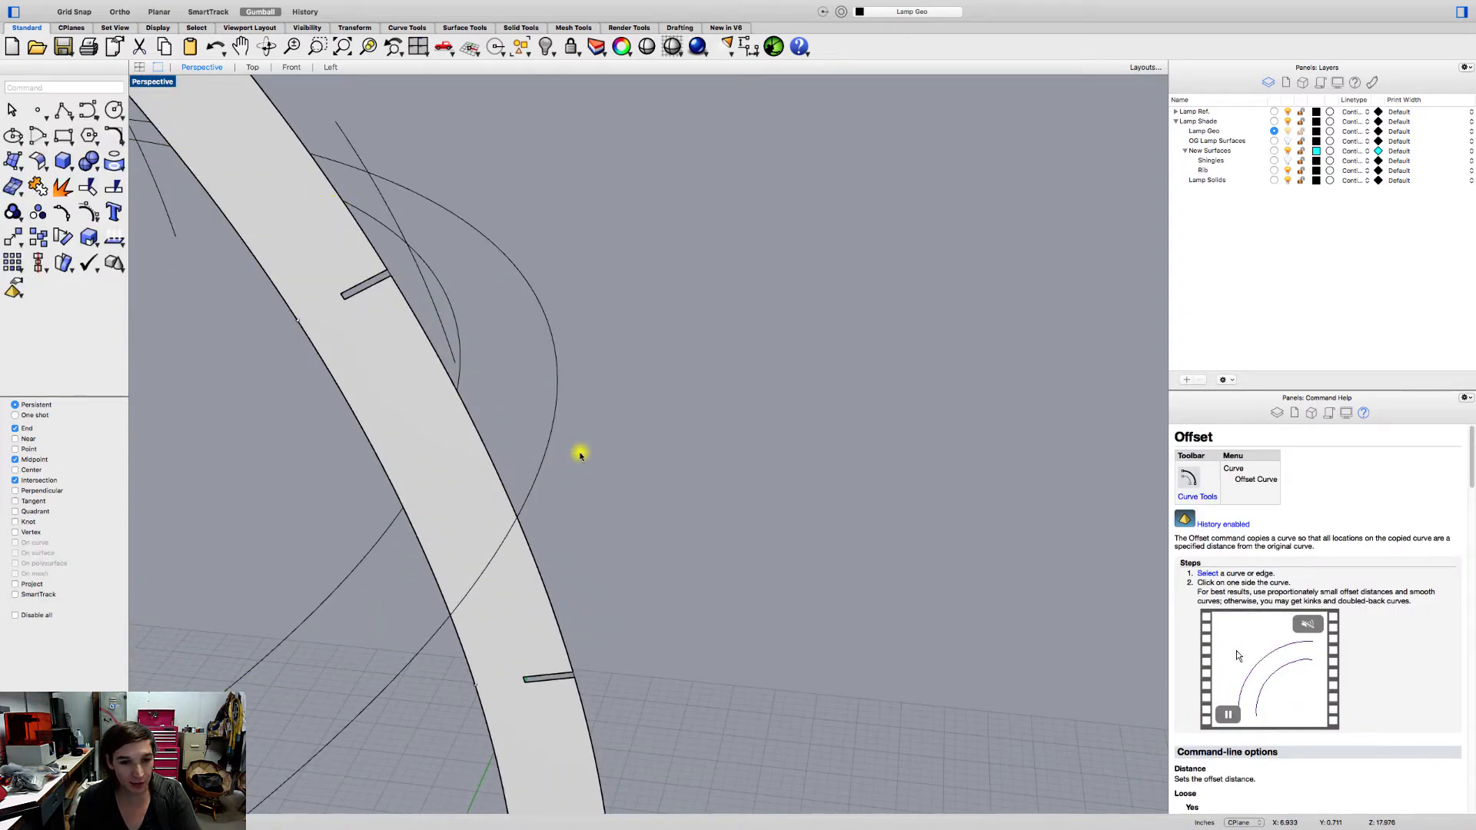
- Delete all the polar-arrayed rib segments around the largest ring, keeping its two circles
{"action": "scroll", "coordinate": [623, 484], "scroll_direction": "down", "scroll_amount": 5}
{"action": "scroll", "coordinate": [608, 501], "scroll_direction": "down", "scroll_amount": 8}
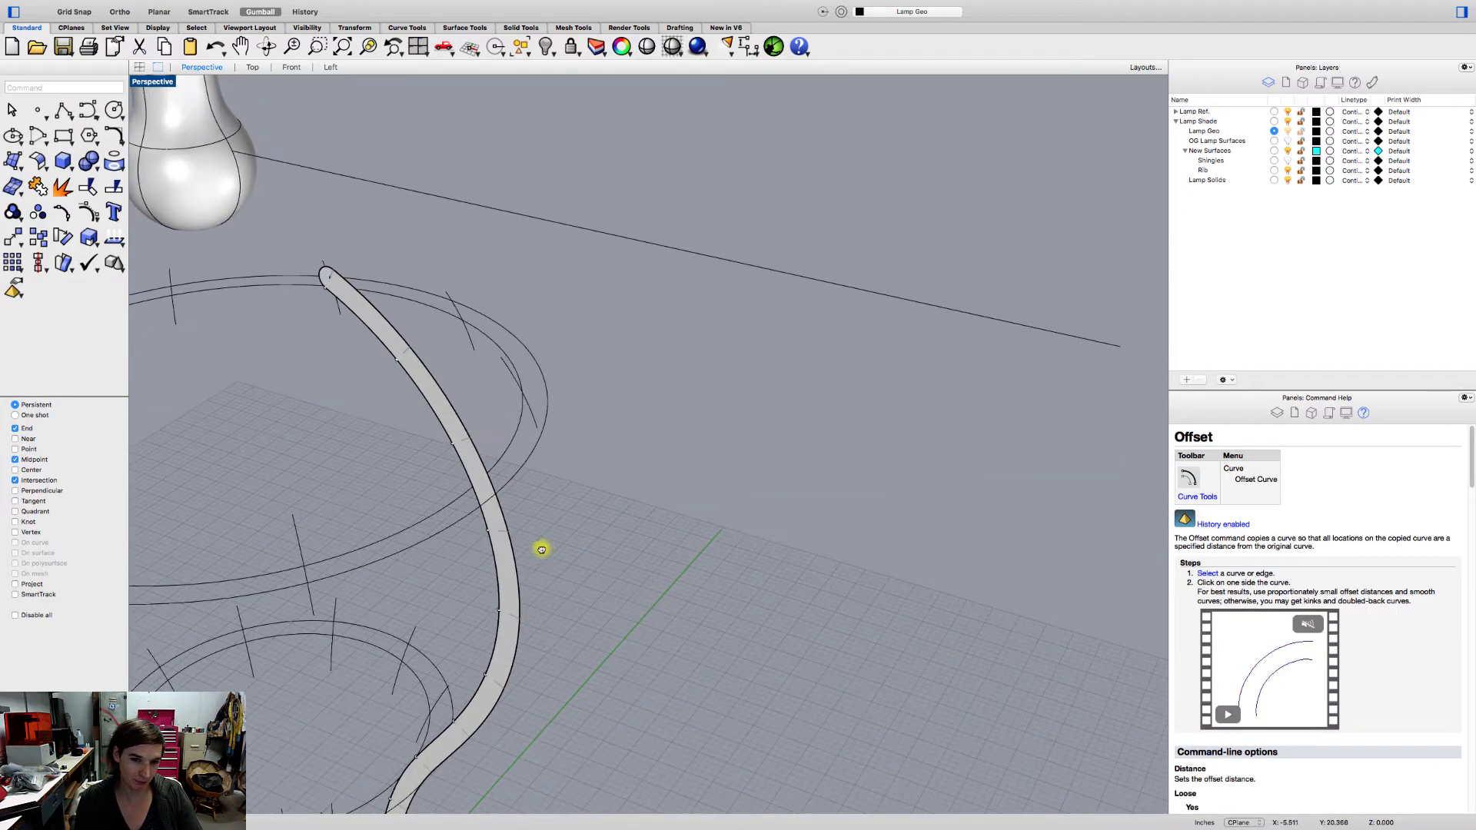
{"action": "mouse_move", "coordinate": [617, 476]}
{"action": "right_mouse_down"}
{"action": "mouse_move", "coordinate": [607, 496]}
{"action": "mouse_move", "coordinate": [605, 466]}
{"action": "right_mouse_up"}
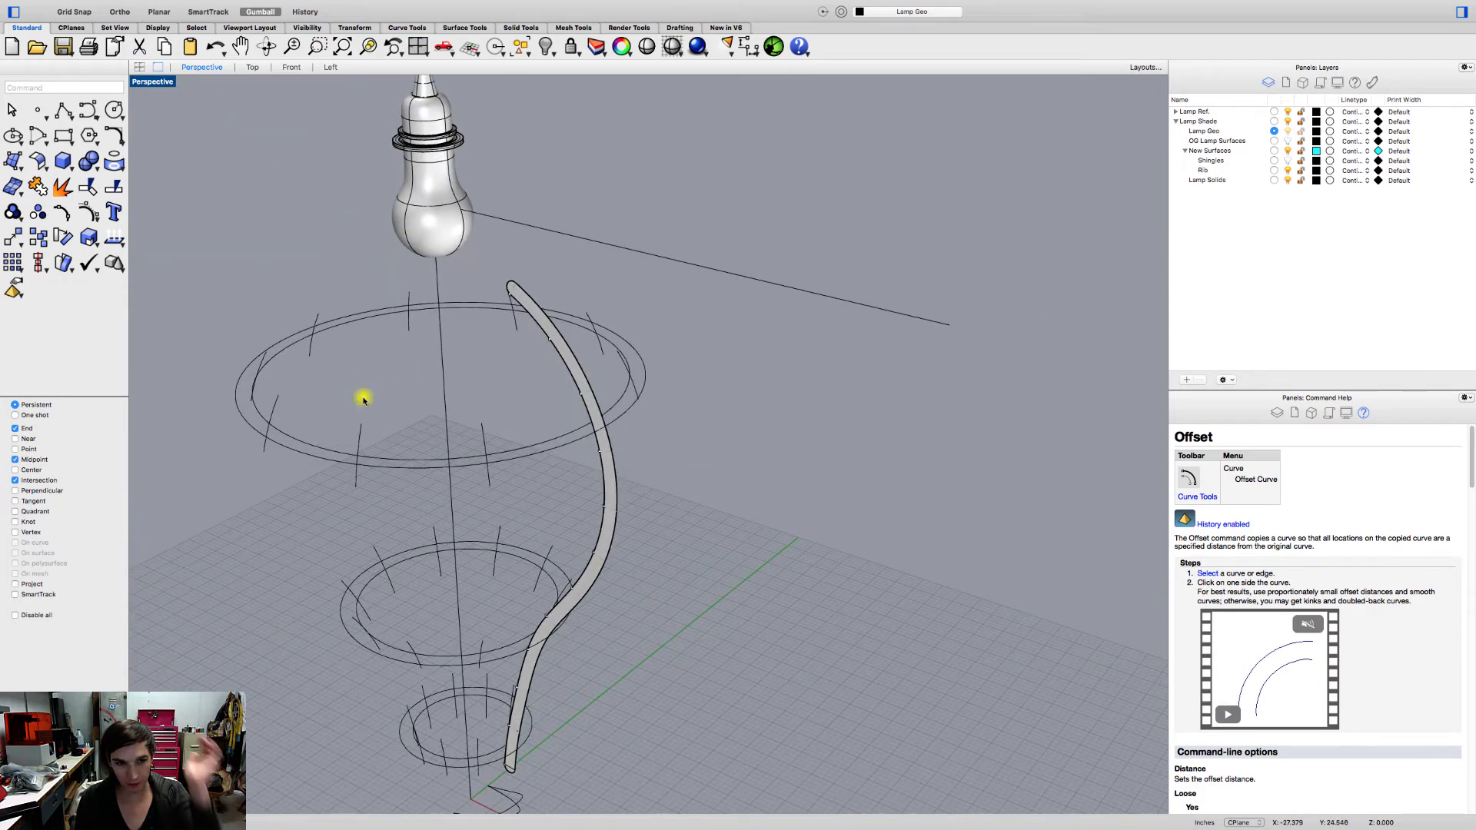
{"action": "mouse_move", "coordinate": [274, 370]}
{"action": "right_mouse_down"}
{"action": "mouse_move", "coordinate": [280, 343]}
{"action": "mouse_move", "coordinate": [264, 353]}
{"action": "right_mouse_up"}
{"action": "left_click", "coordinate": [267, 355]}
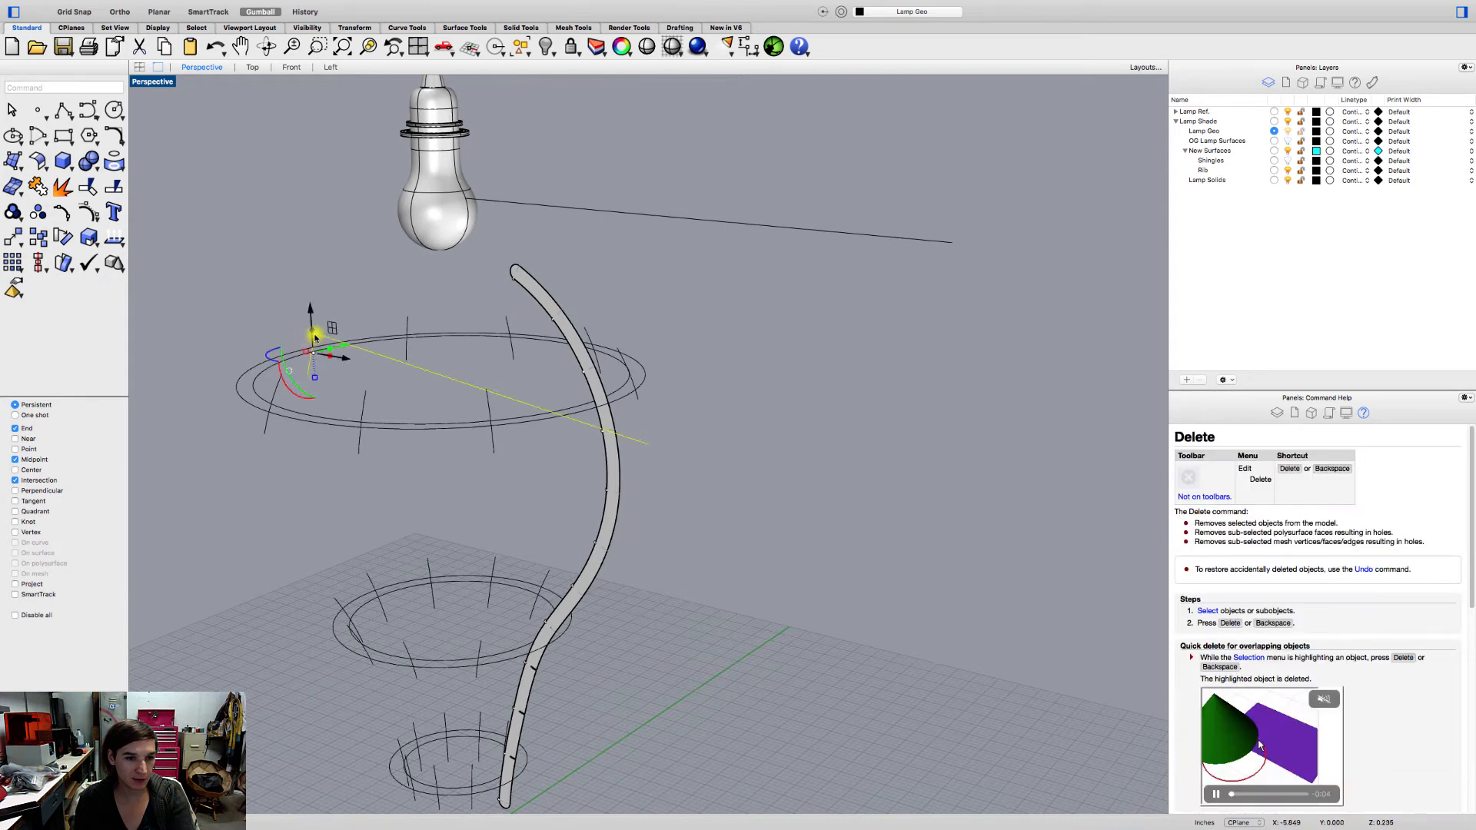
{"action": "key", "text": "Delete"}
{"action": "left_click", "coordinate": [281, 378]}
{"action": "key", "text": "Delete"}
{"action": "left_click", "coordinate": [365, 395]}
{"action": "key", "text": "Delete"}
{"action": "left_click", "coordinate": [408, 359]}
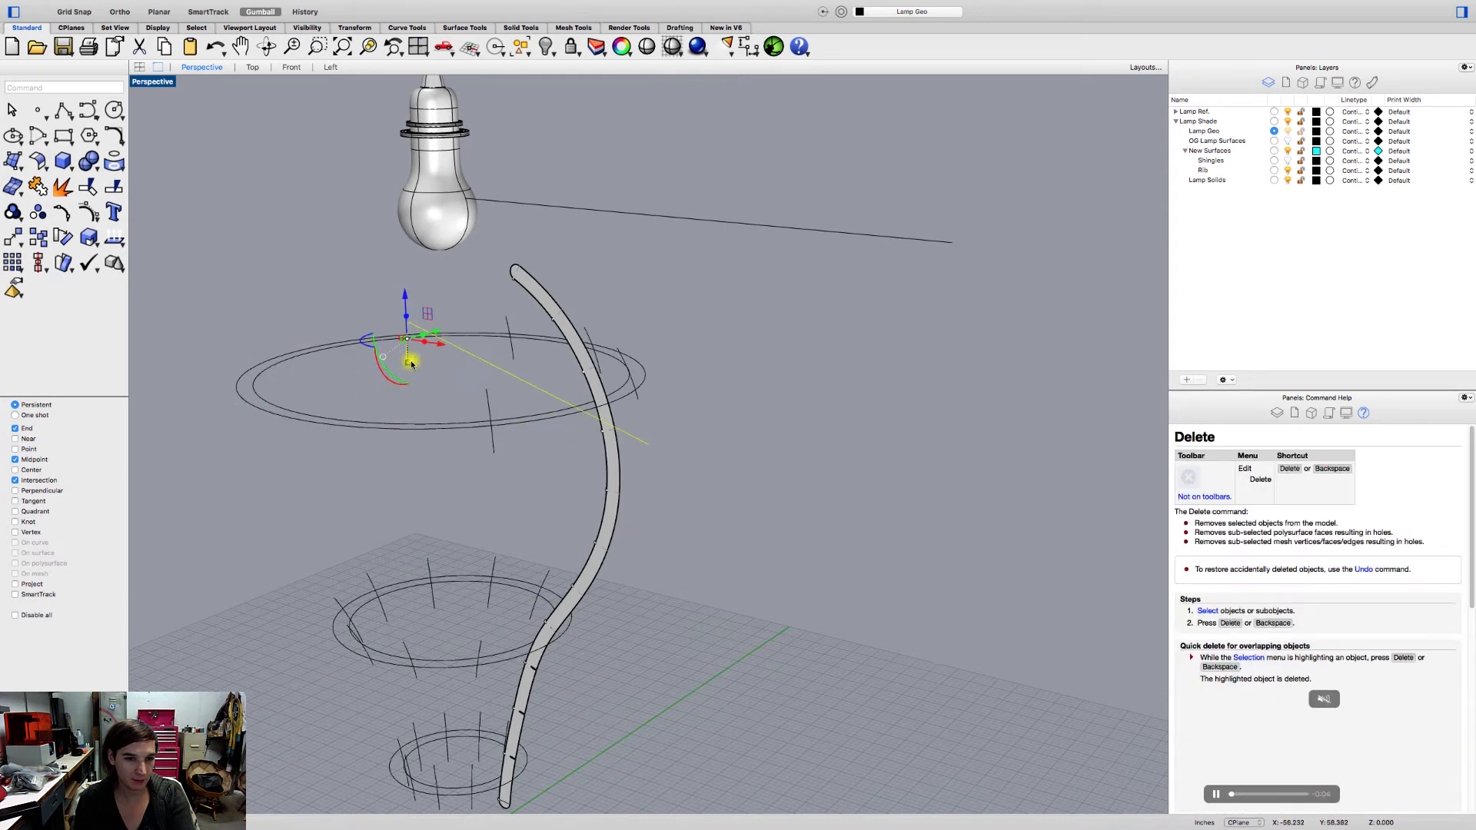
{"action": "key", "text": "Delete"}
{"action": "left_click", "coordinate": [513, 353]}
{"action": "key", "text": "Delete"}
{"action": "left_click", "coordinate": [488, 404]}
{"action": "key", "text": "Delete"}
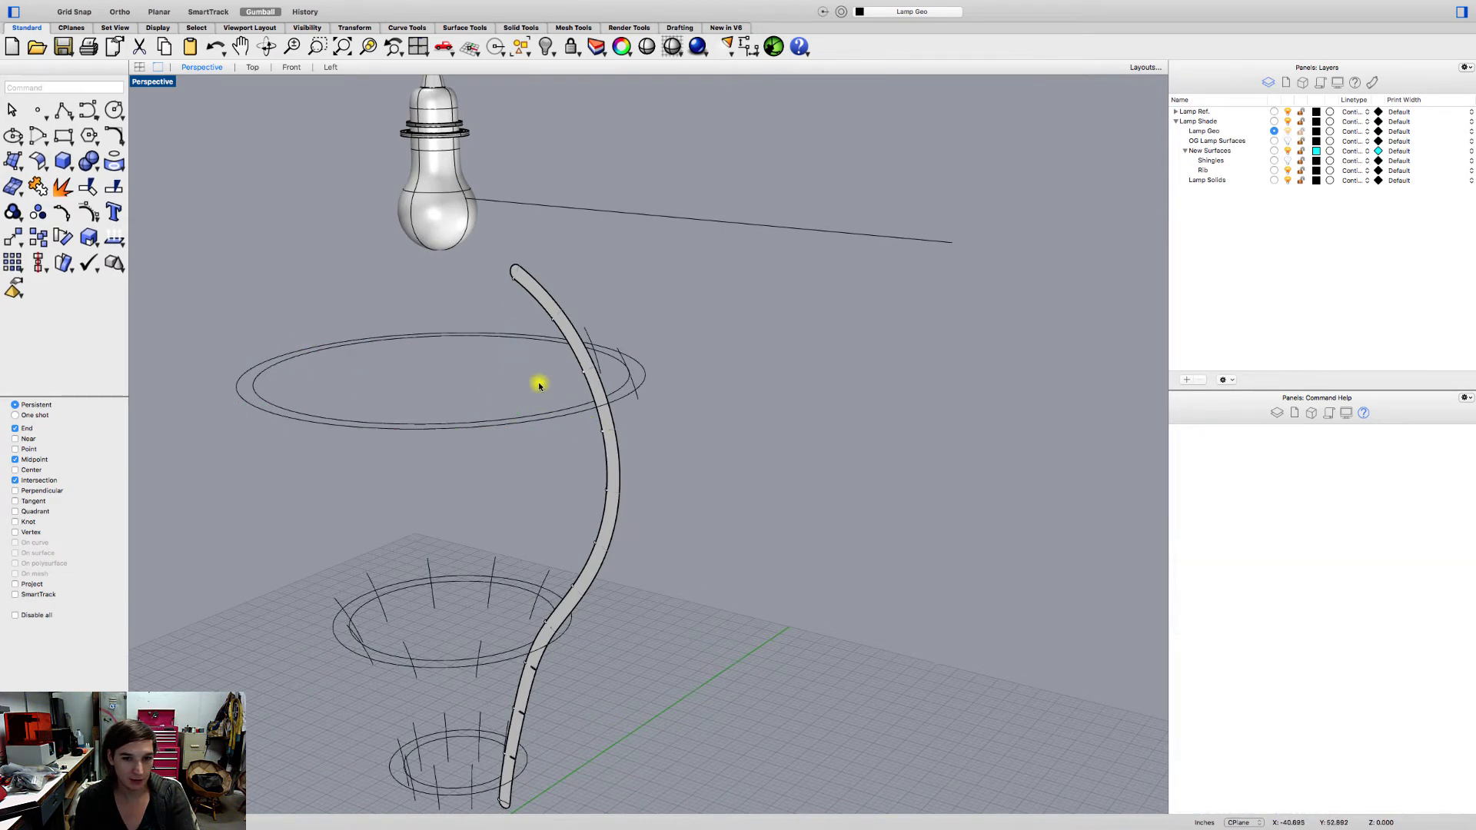
{"action": "left_click", "coordinate": [587, 332]}
{"action": "key", "text": "Delete"}
{"action": "left_click", "coordinate": [621, 350]}
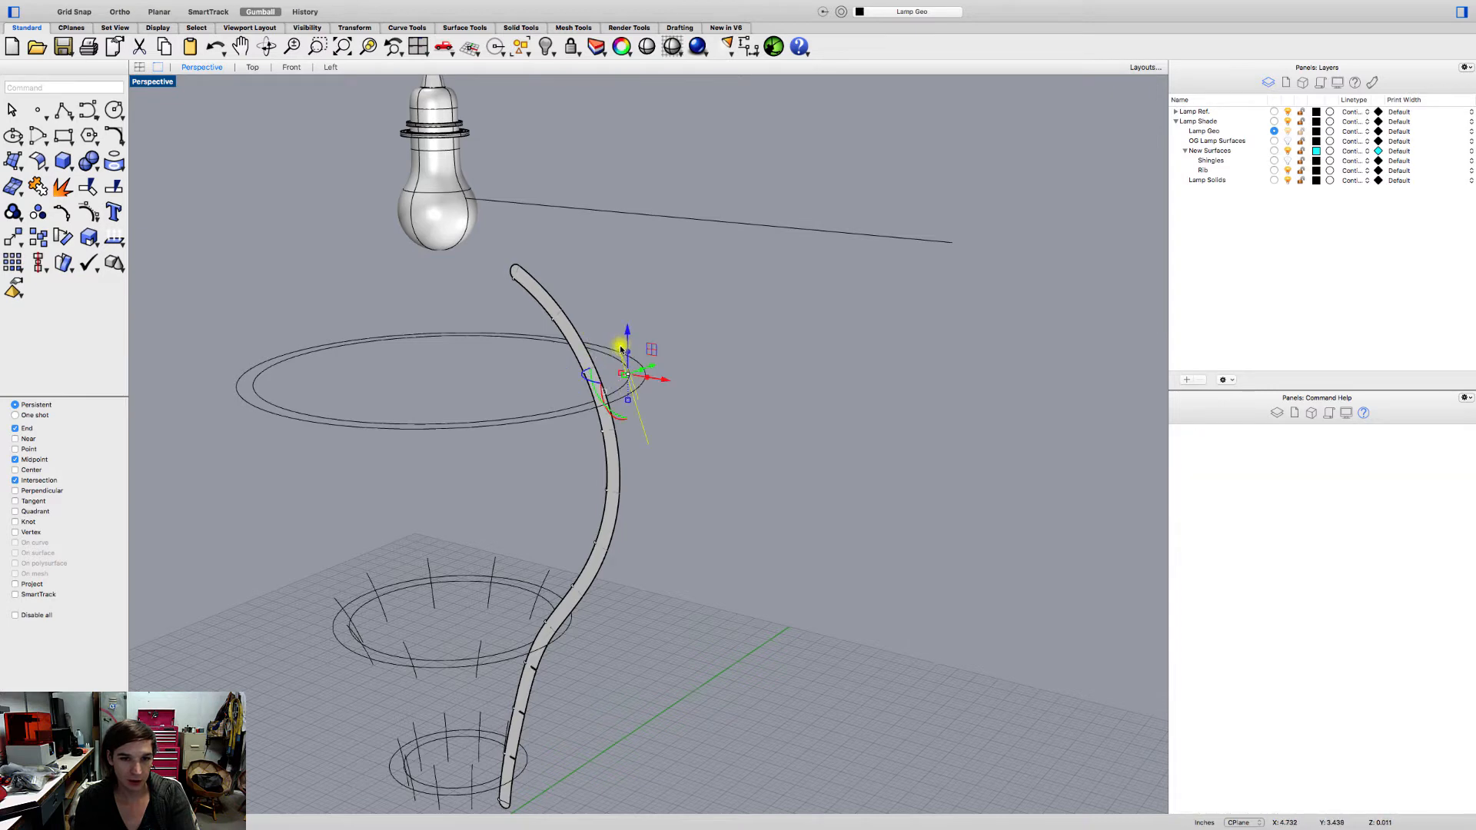
{"action": "key", "text": "Delete"}
- Delete the arrayed rib segments around the middle ring together with the construction lines crossing it, keeping its circles
{"action": "right_click_drag", "start_coordinate": [626, 379], "coordinate": [531, 567]}
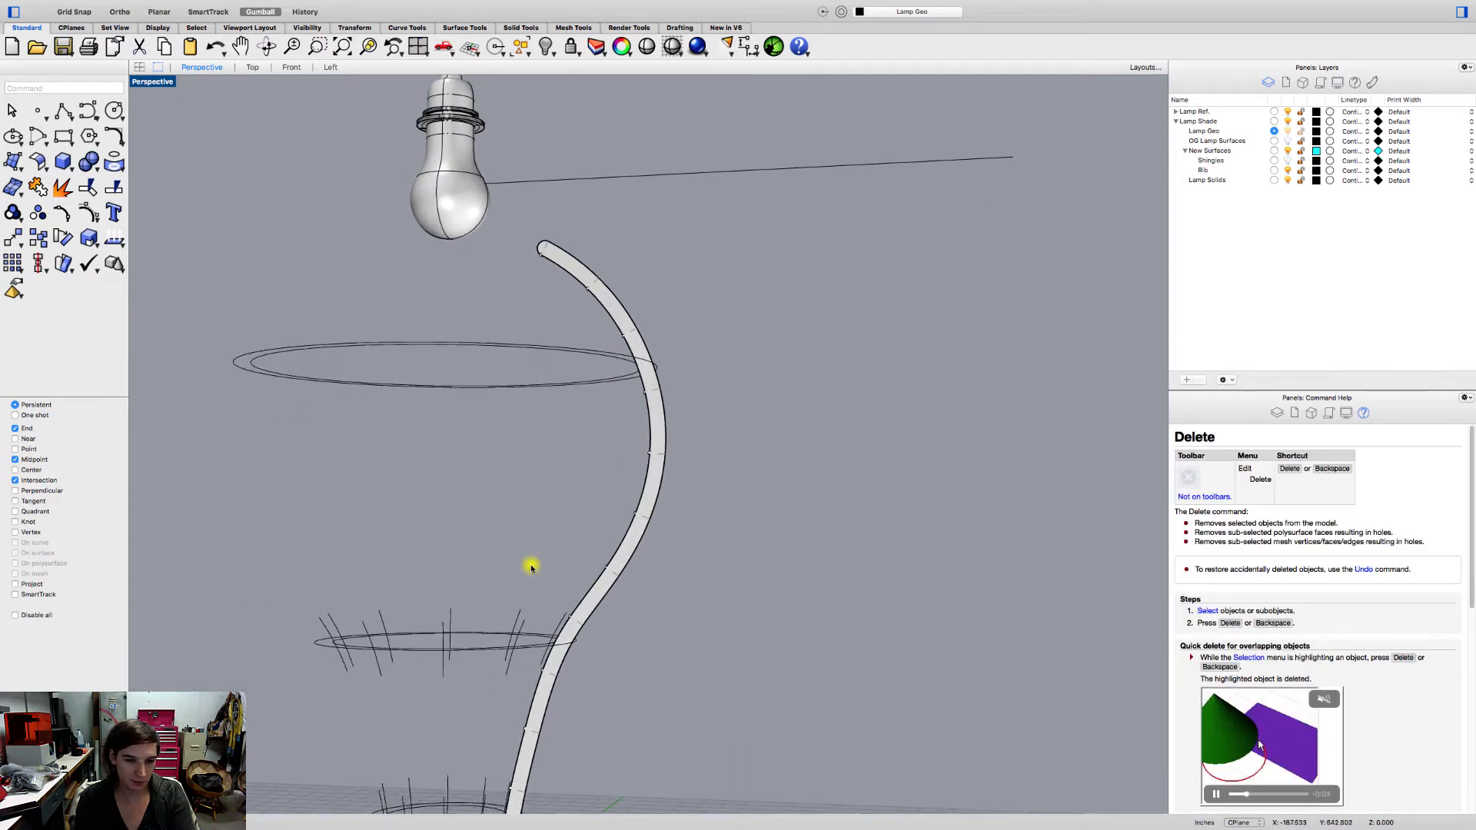
{"action": "left_click_drag", "start_coordinate": [312, 640], "coordinate": [301, 627]}
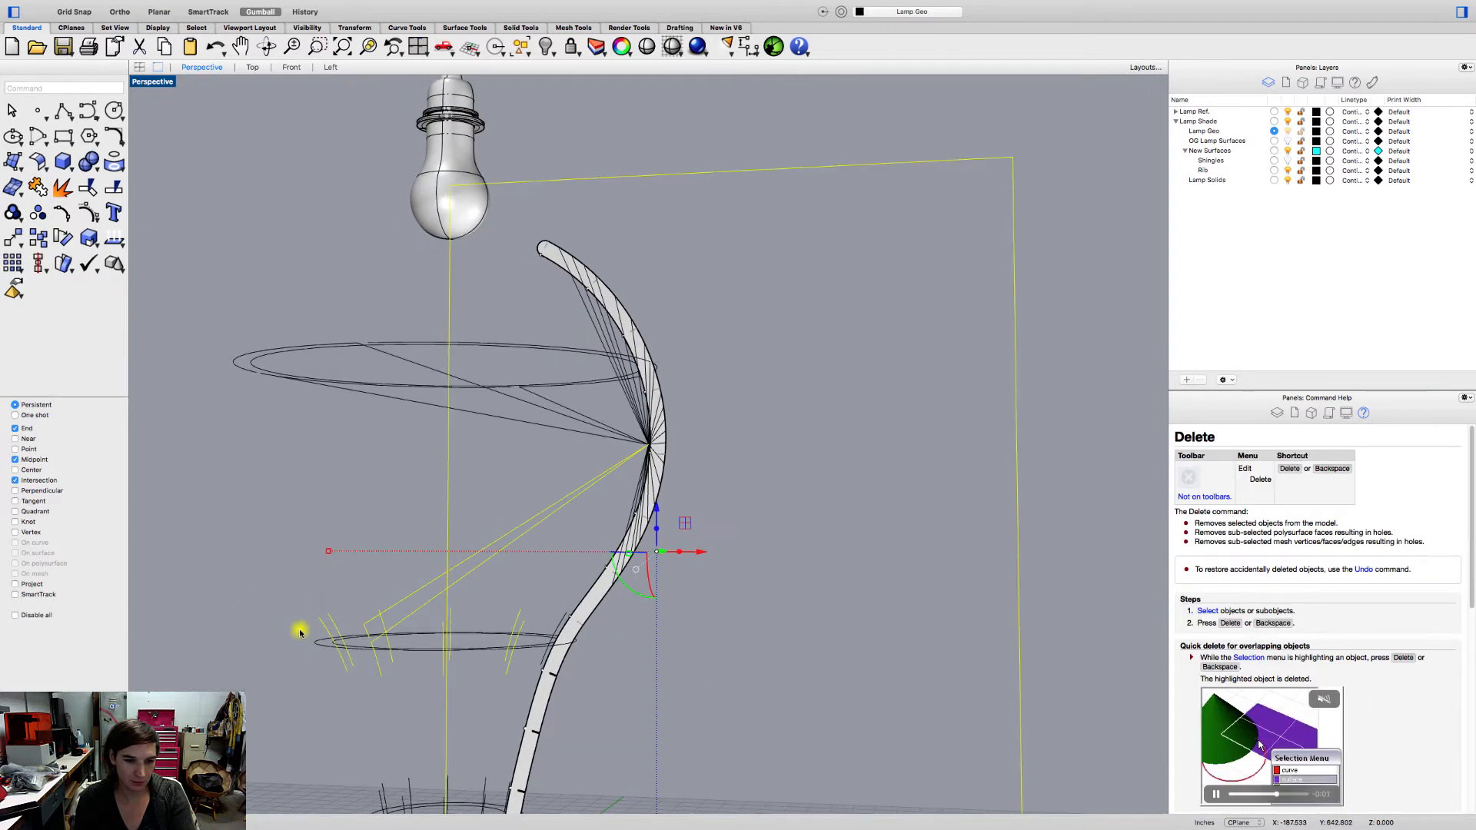
{"action": "key", "text": "Delete"}
- Delete the arrayed rib segments around the lowest ring, keeping its circles
{"action": "scroll", "coordinate": [561, 615], "scroll_direction": "down", "scroll_amount": 5}
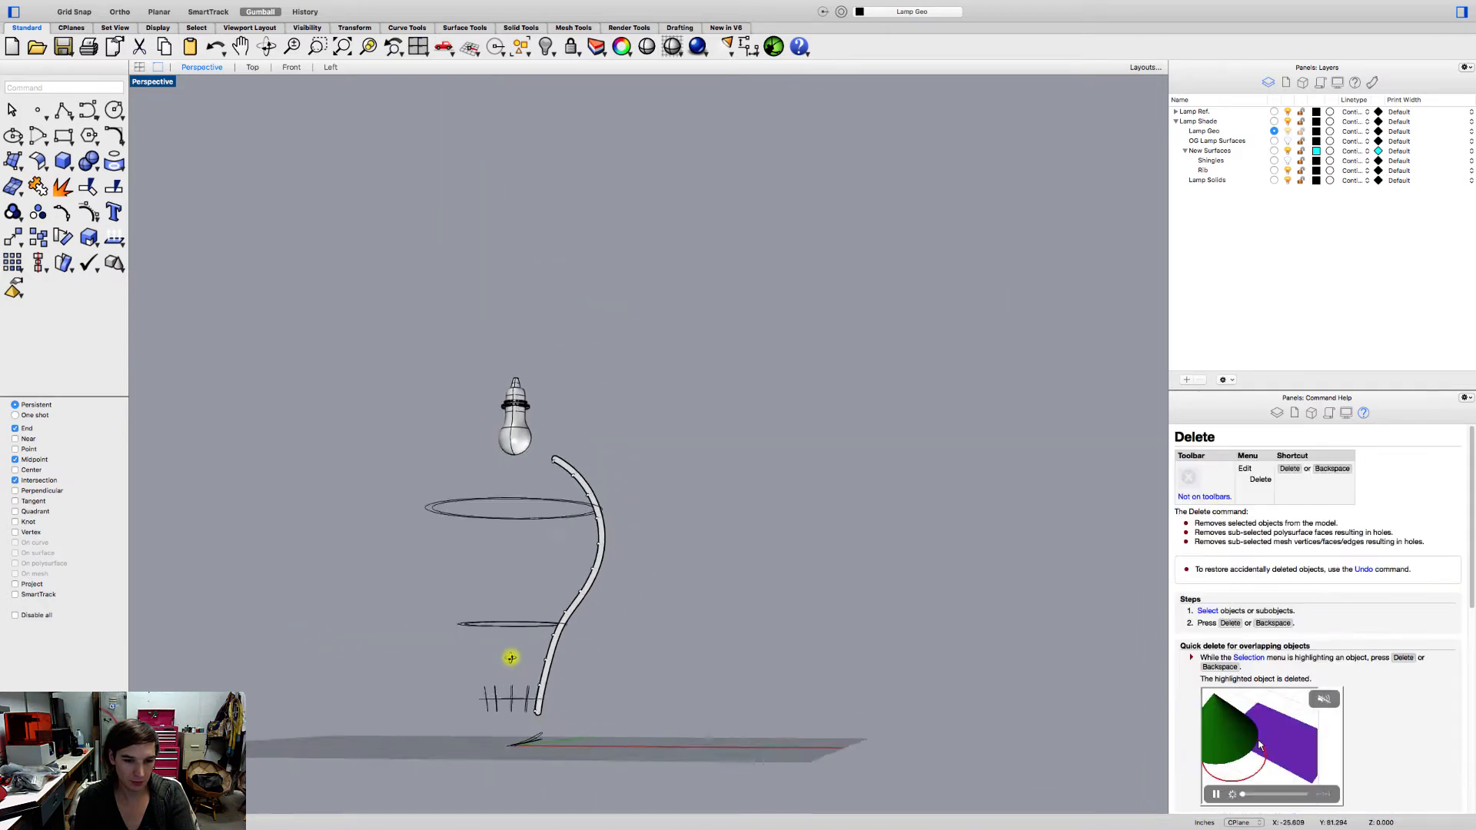
{"action": "scroll", "coordinate": [511, 658], "scroll_direction": "up", "scroll_amount": 5}
{"action": "left_click_drag", "start_coordinate": [420, 666], "coordinate": [452, 725]}
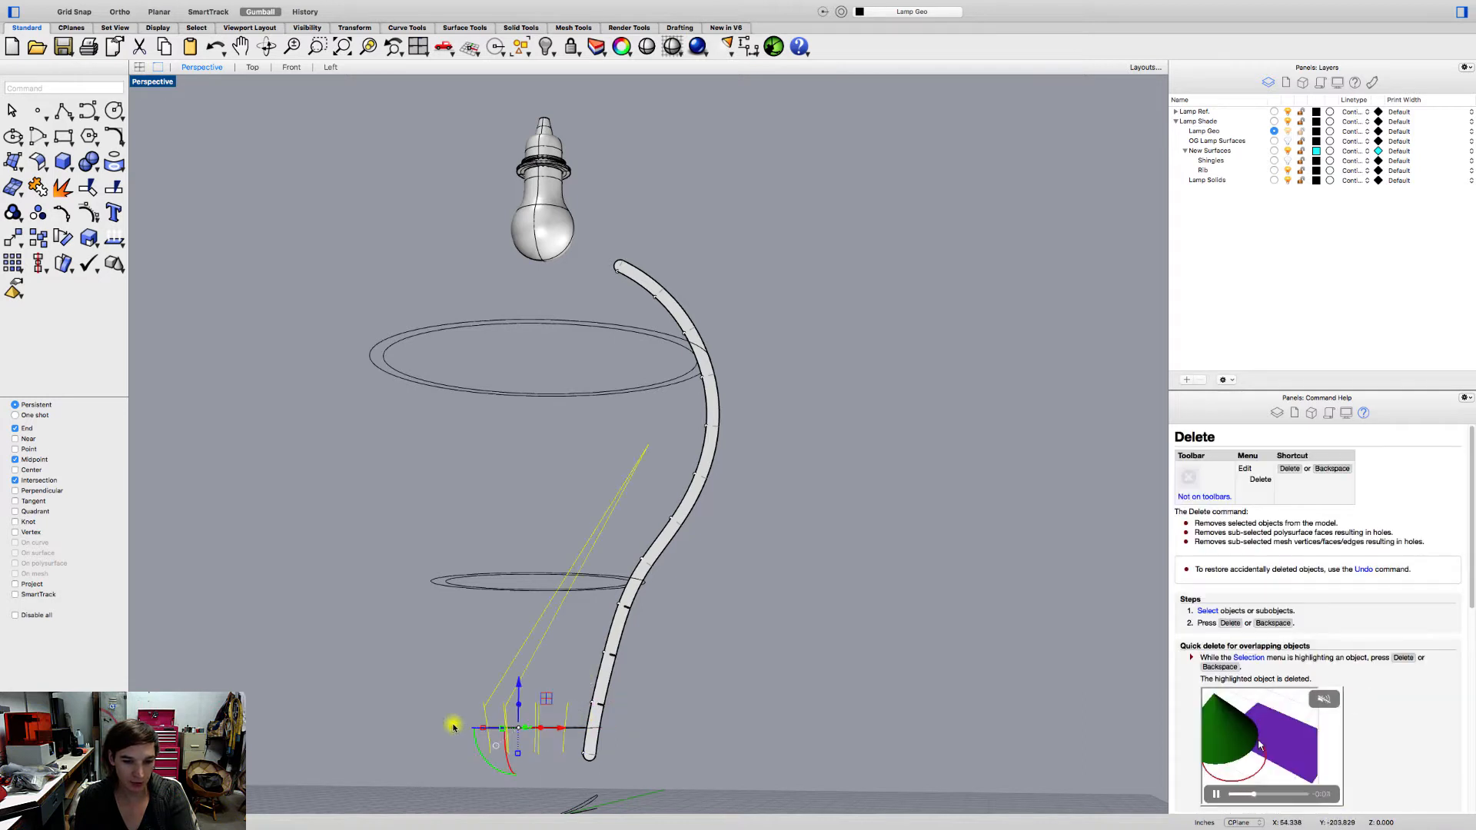
{"action": "key", "text": "Delete"}
- Start moving the light bulb and socket, with Center as the only active object snap
{"action": "scroll", "coordinate": [513, 692], "scroll_direction": "down", "scroll_amount": 6}
{"action": "right_click_drag", "start_coordinate": [514, 690], "coordinate": [546, 675]}
{"action": "scroll", "coordinate": [567, 534], "scroll_direction": "up", "scroll_amount": 5}
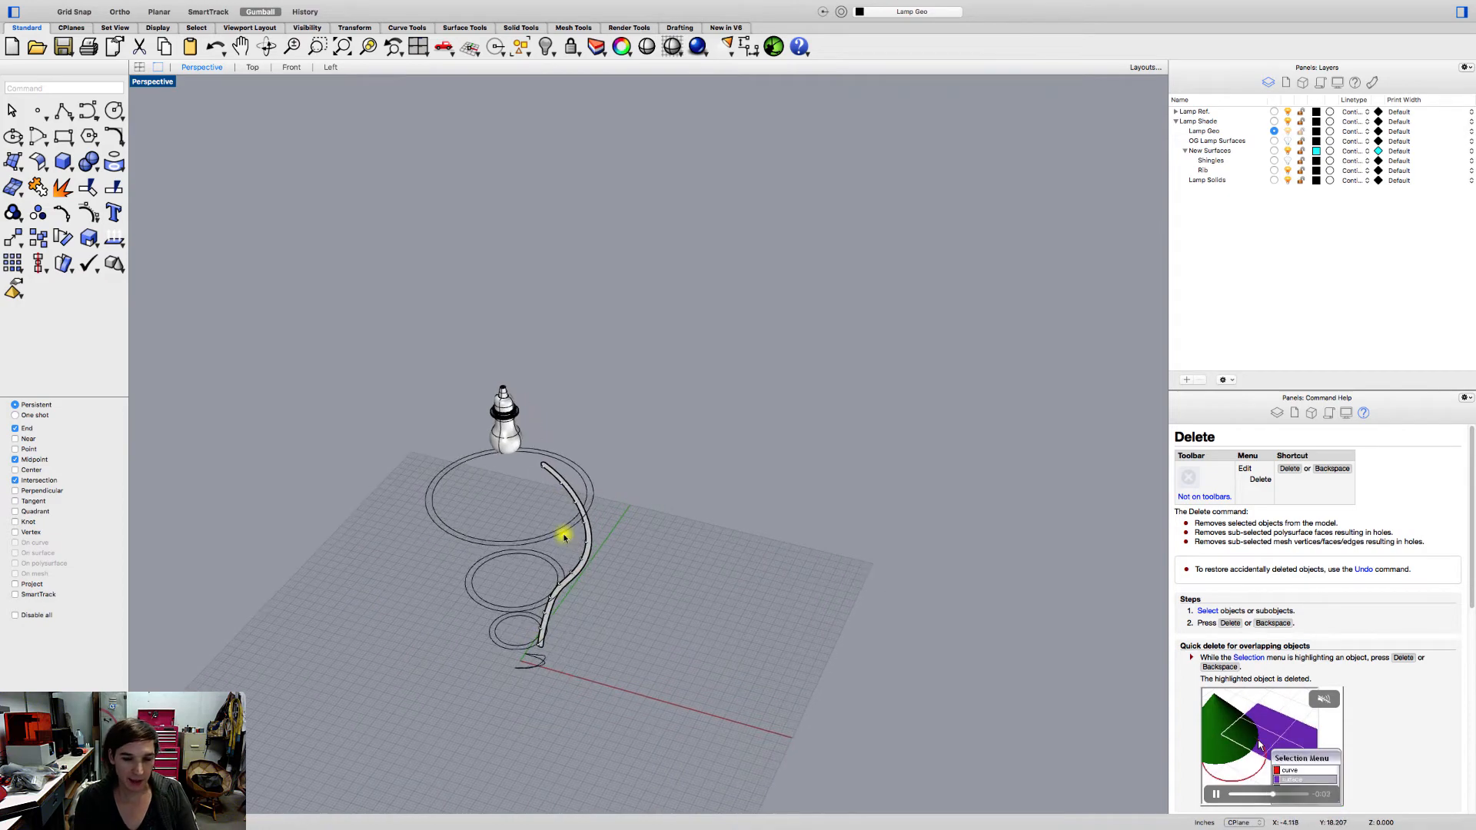
{"action": "mouse_move", "coordinate": [553, 528]}
{"action": "right_mouse_down"}
{"action": "mouse_move", "coordinate": [602, 487]}
{"action": "mouse_move", "coordinate": [567, 517]}
{"action": "right_mouse_up"}
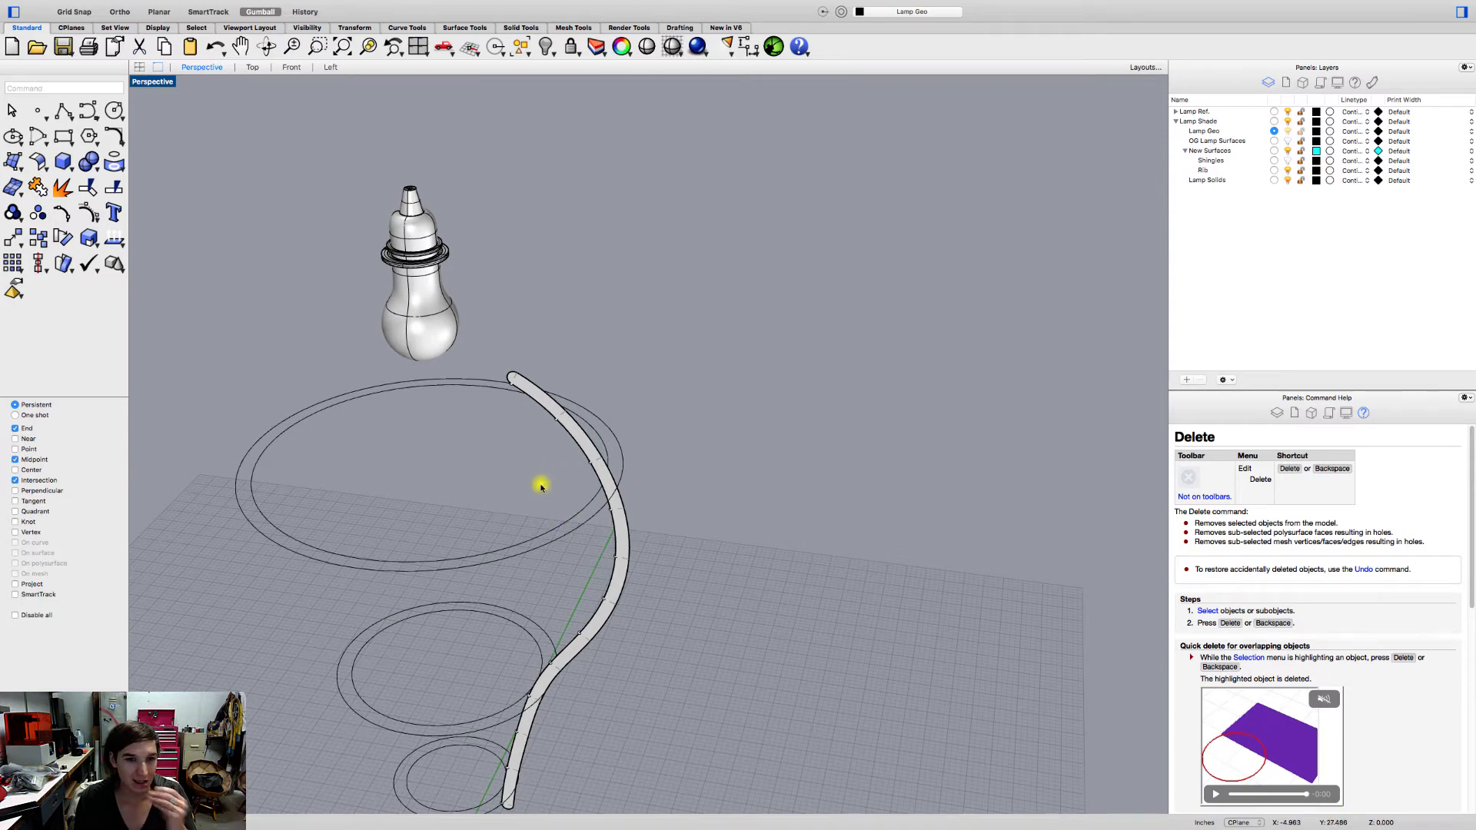
{"action": "right_click_drag", "start_coordinate": [538, 484], "coordinate": [455, 391]}
{"action": "left_click", "coordinate": [433, 306]}
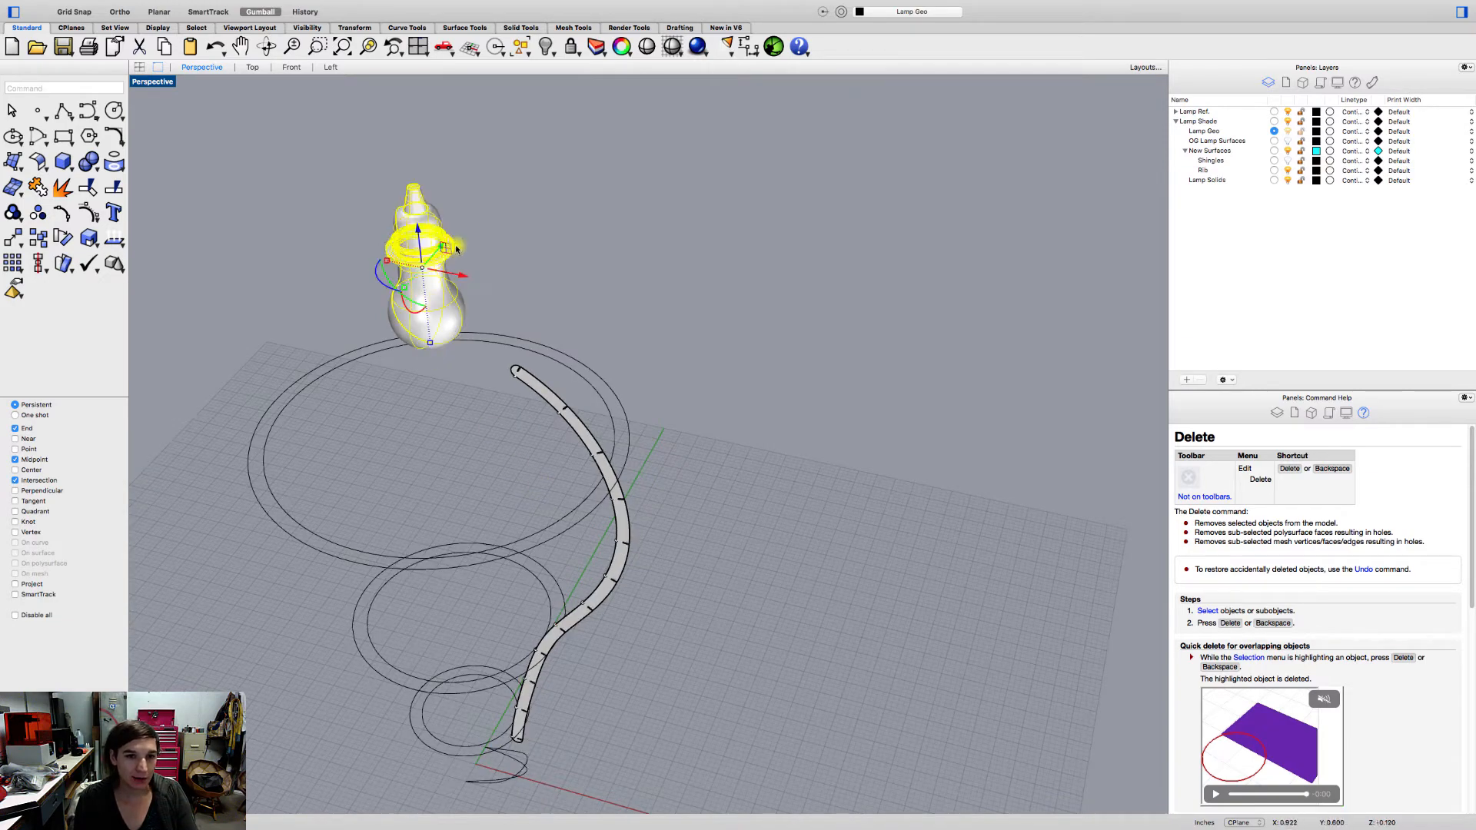
{"action": "right_click_drag", "start_coordinate": [456, 271], "coordinate": [661, 498]}
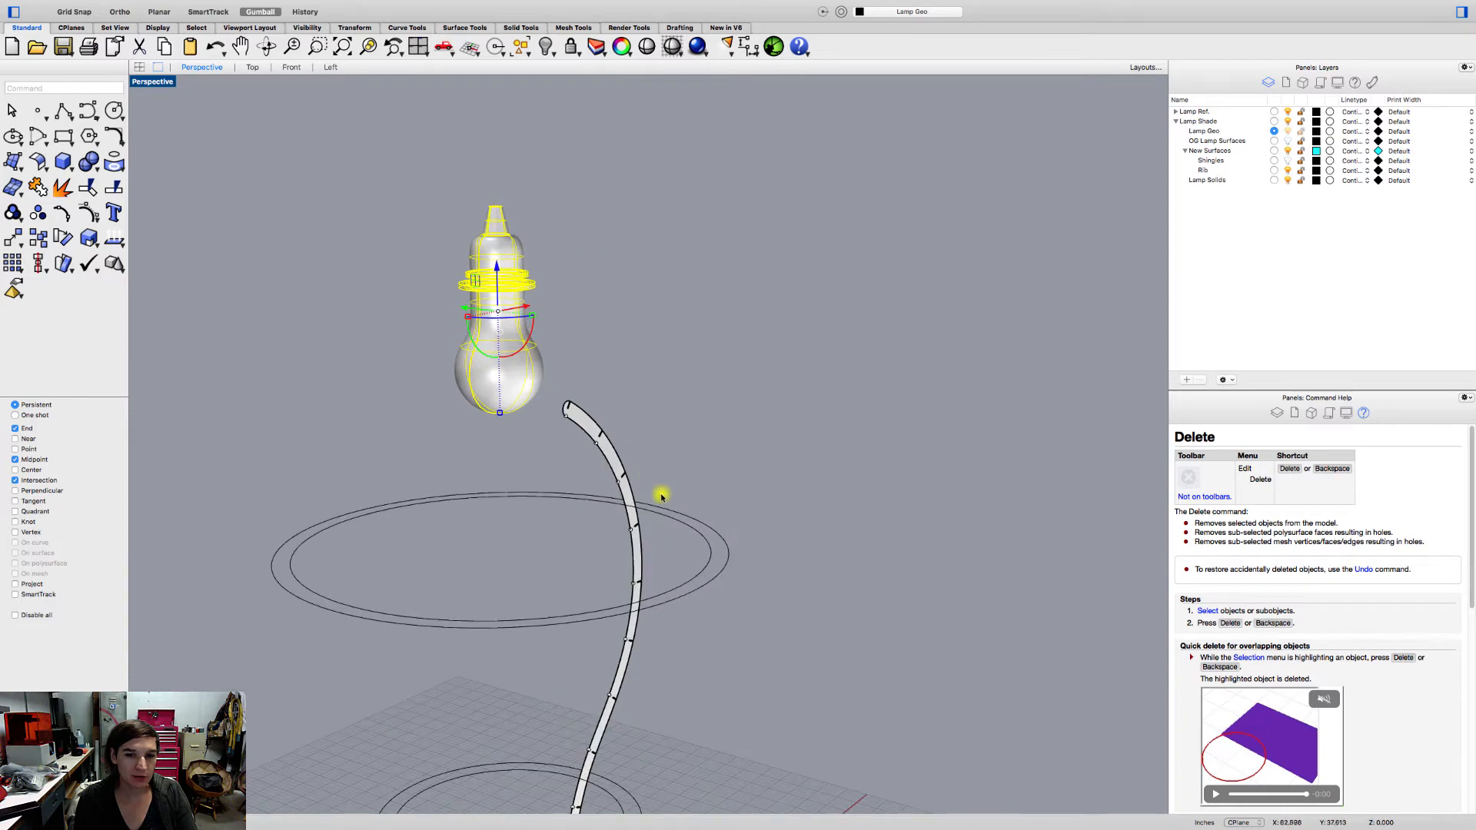
{"action": "mouse_move", "coordinate": [300, 4]}
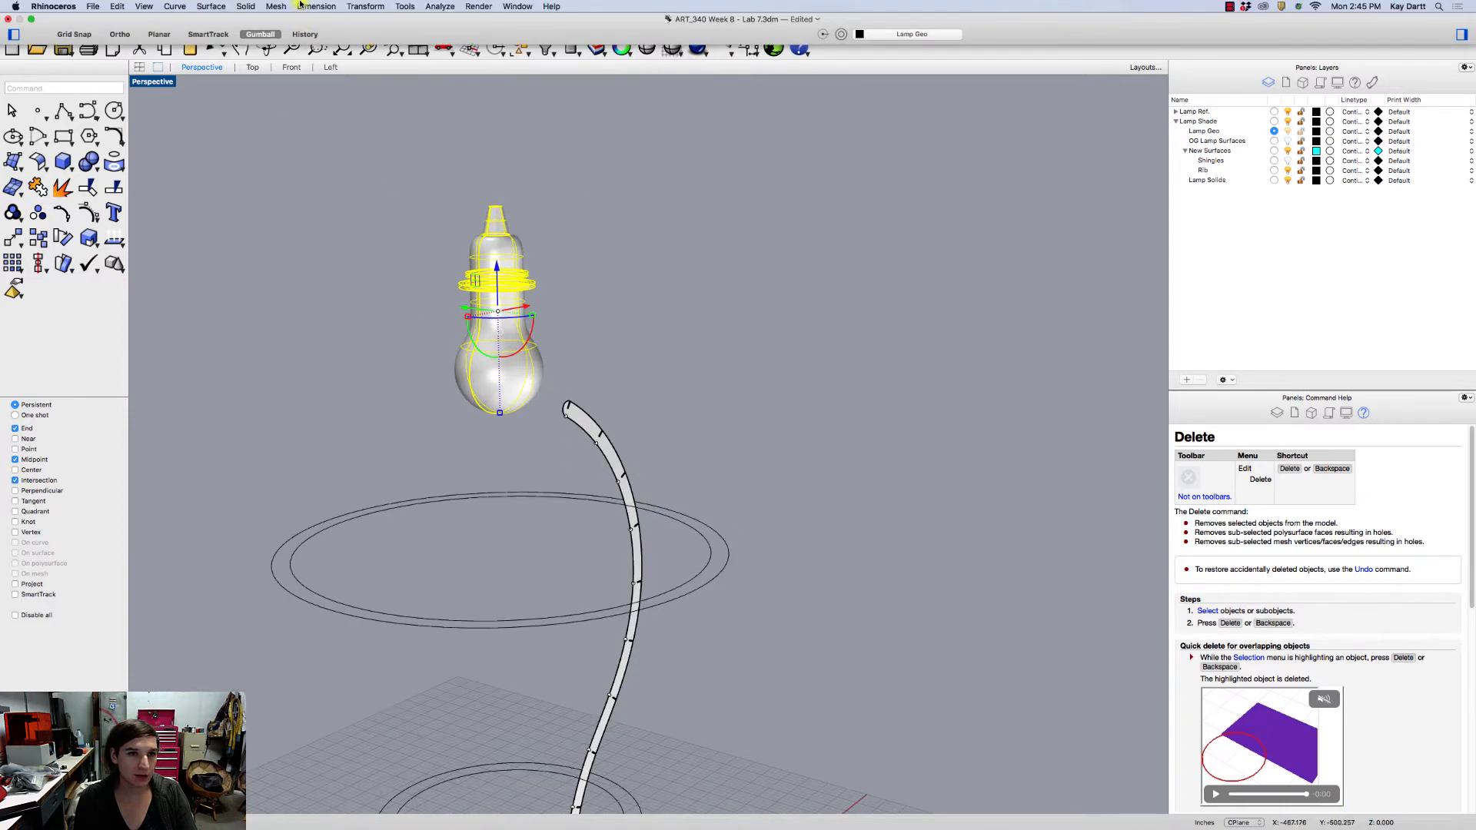
{"action": "left_click", "coordinate": [357, 8]}
{"action": "left_click", "coordinate": [367, 26]}
{"action": "scroll", "coordinate": [509, 276], "scroll_direction": "up", "scroll_amount": 5}
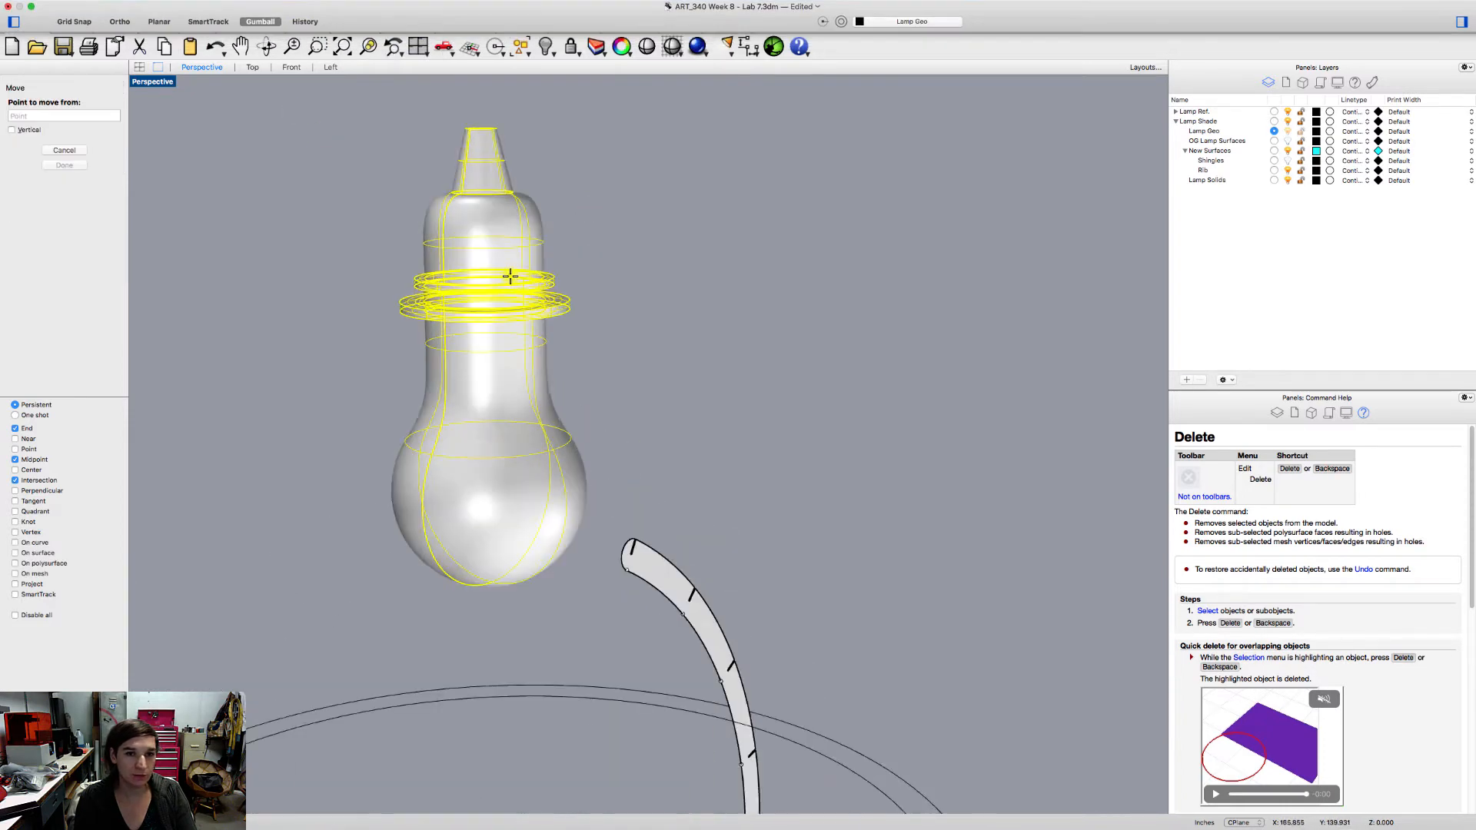
{"action": "scroll", "coordinate": [510, 275], "scroll_direction": "up", "scroll_amount": 2}
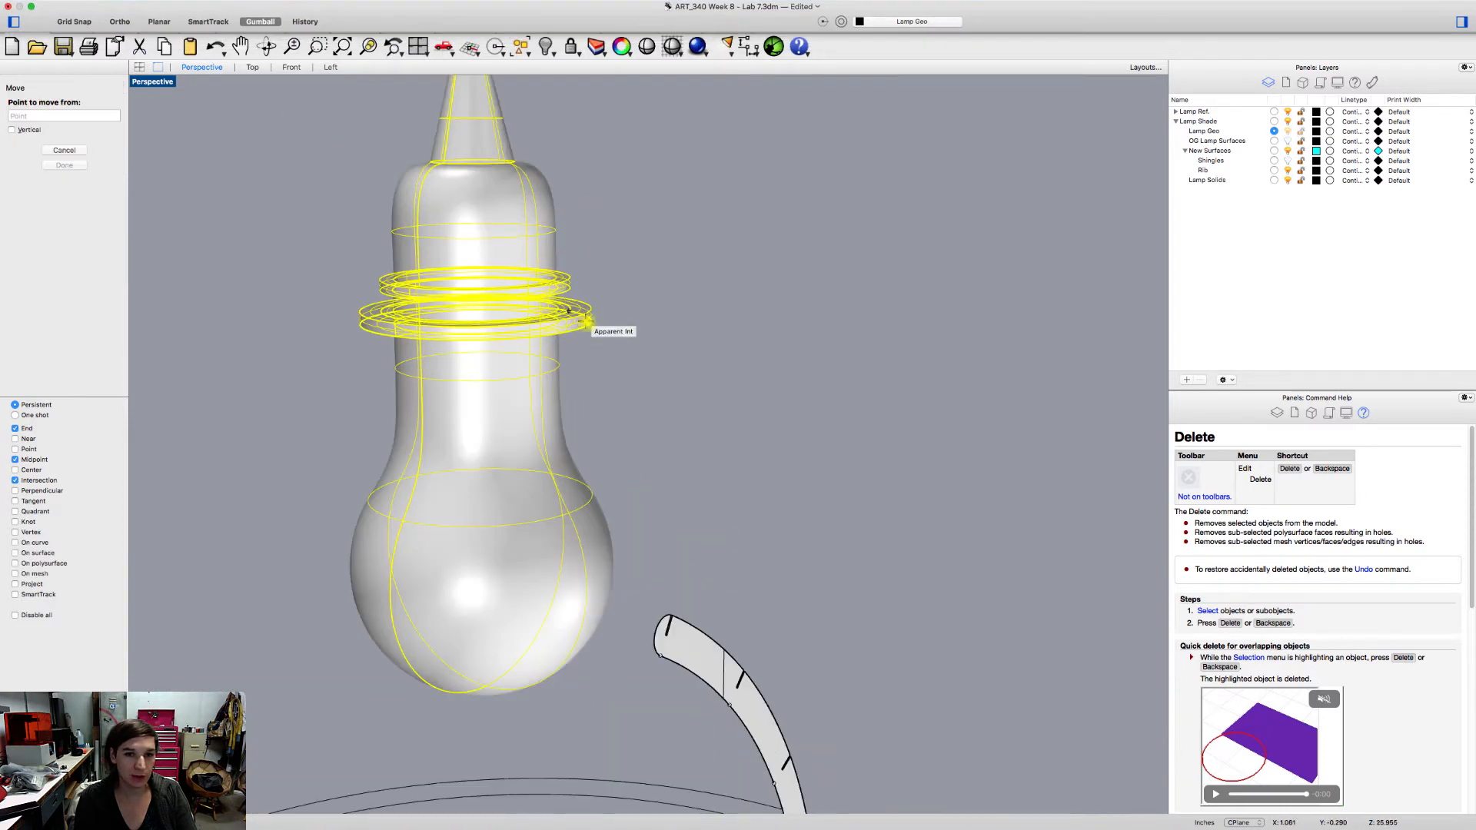
{"action": "left_click", "coordinate": [14, 470]}
{"action": "left_click", "coordinate": [14, 458]}
{"action": "left_click", "coordinate": [15, 428]}
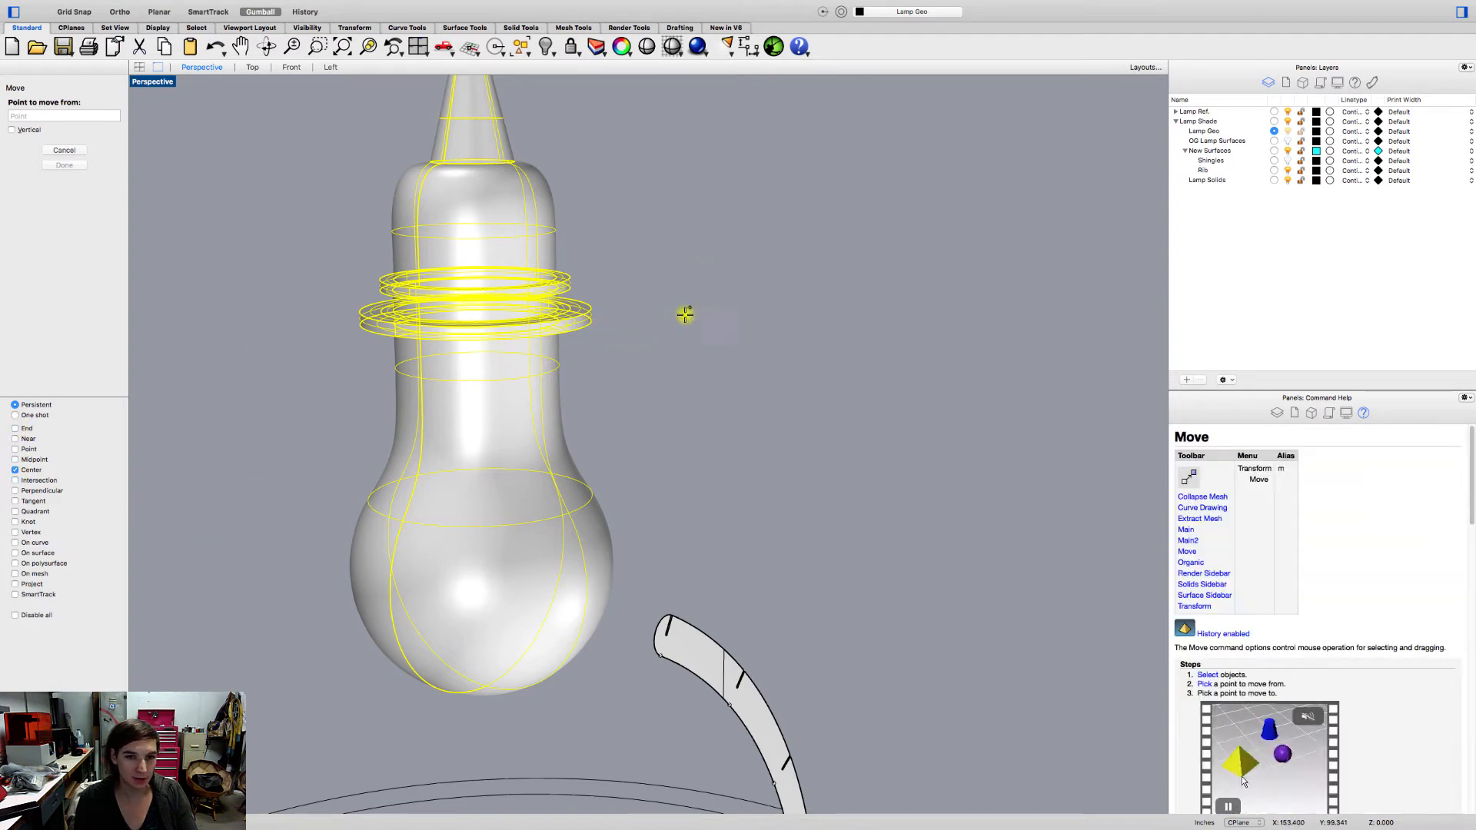
- Move the light bulb and socket from the center of the upper flange's lower edge to the center of the largest ring
{"action": "scroll", "coordinate": [605, 306], "scroll_direction": "up", "scroll_amount": 6}
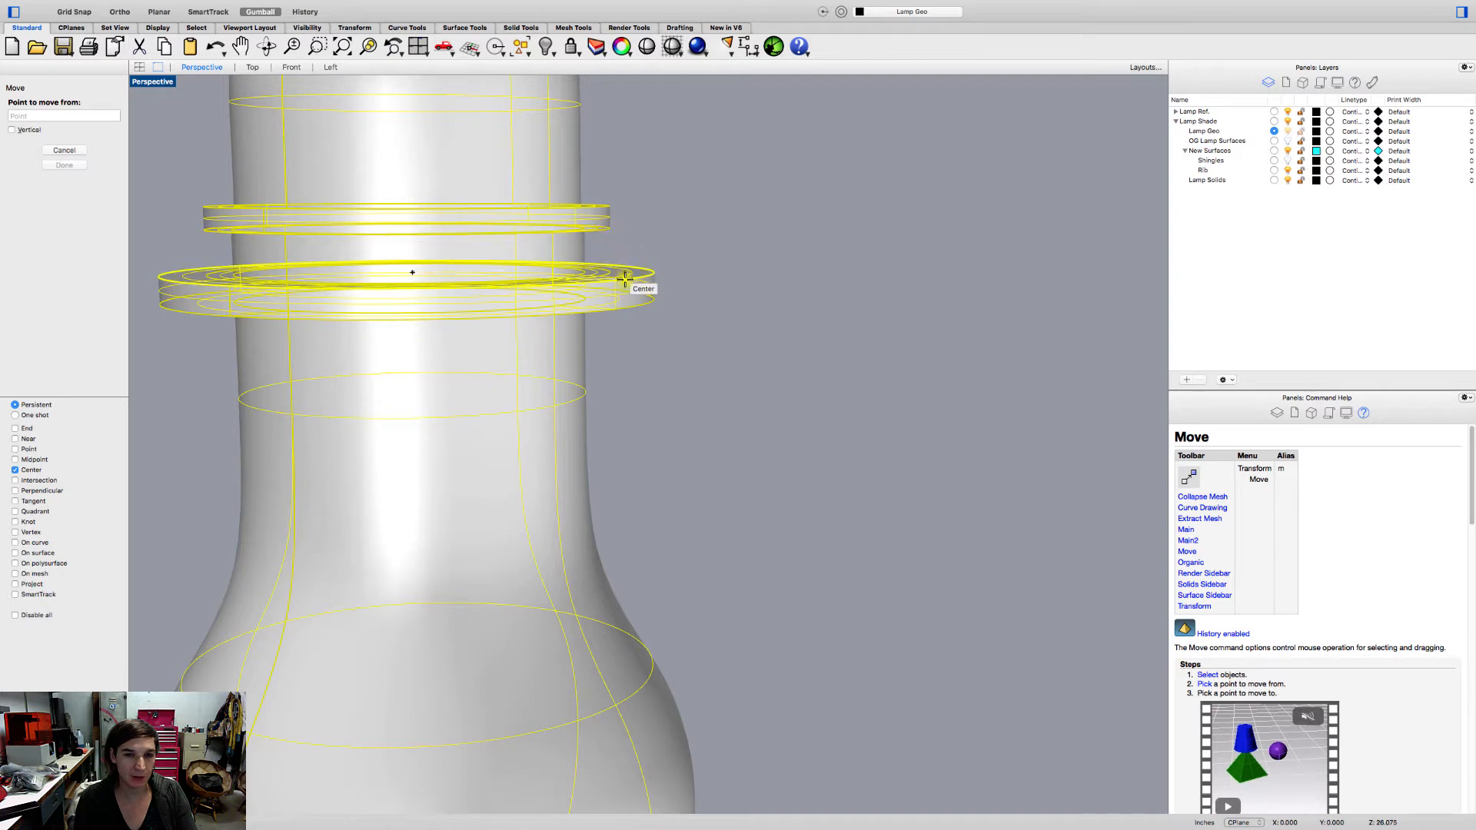
{"action": "right_click_drag", "start_coordinate": [609, 228], "coordinate": [613, 227]}
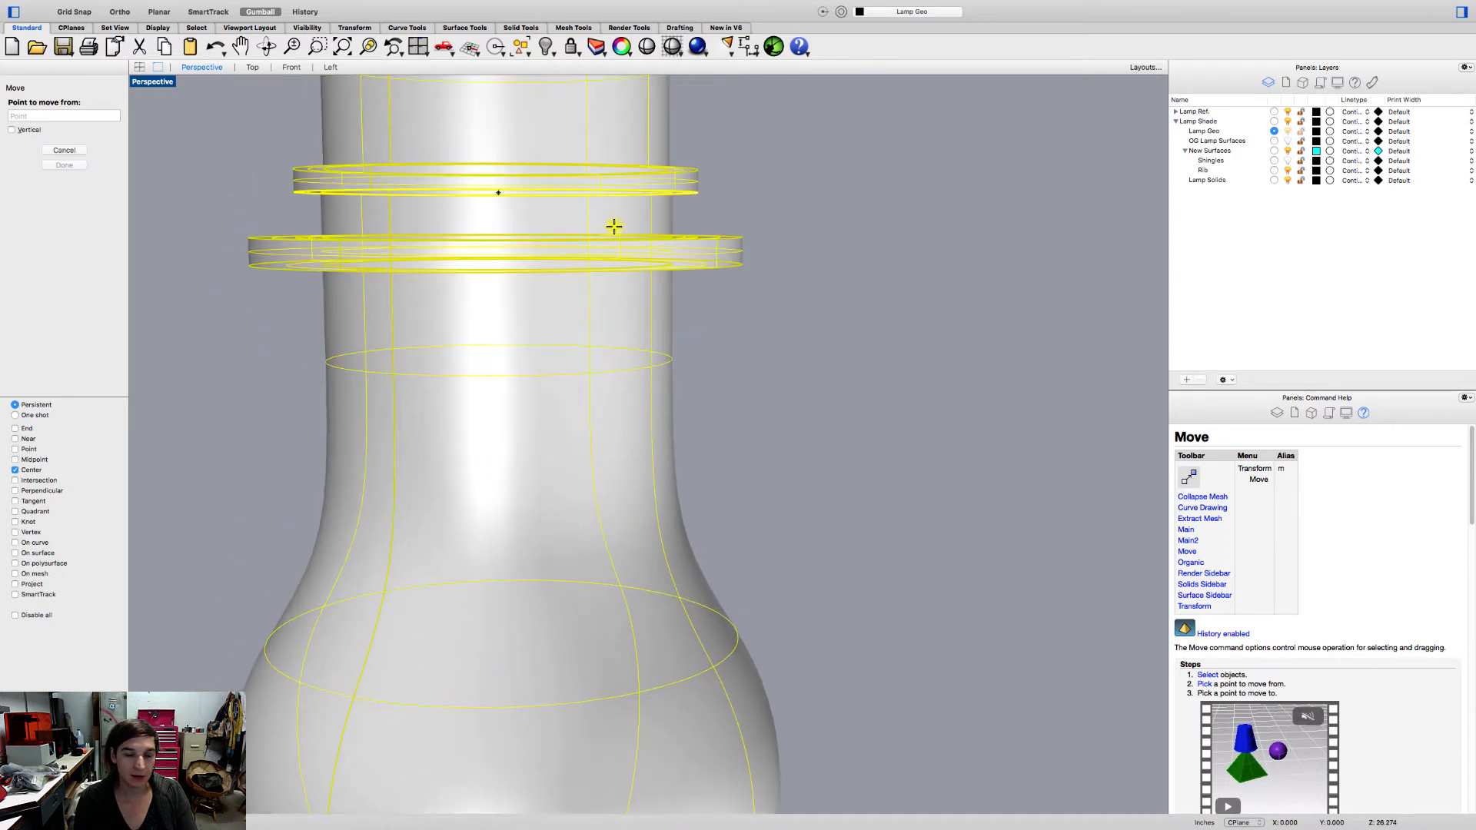
{"action": "left_click", "coordinate": [697, 191]}
{"action": "scroll", "coordinate": [744, 283], "scroll_direction": "down", "scroll_amount": 8}
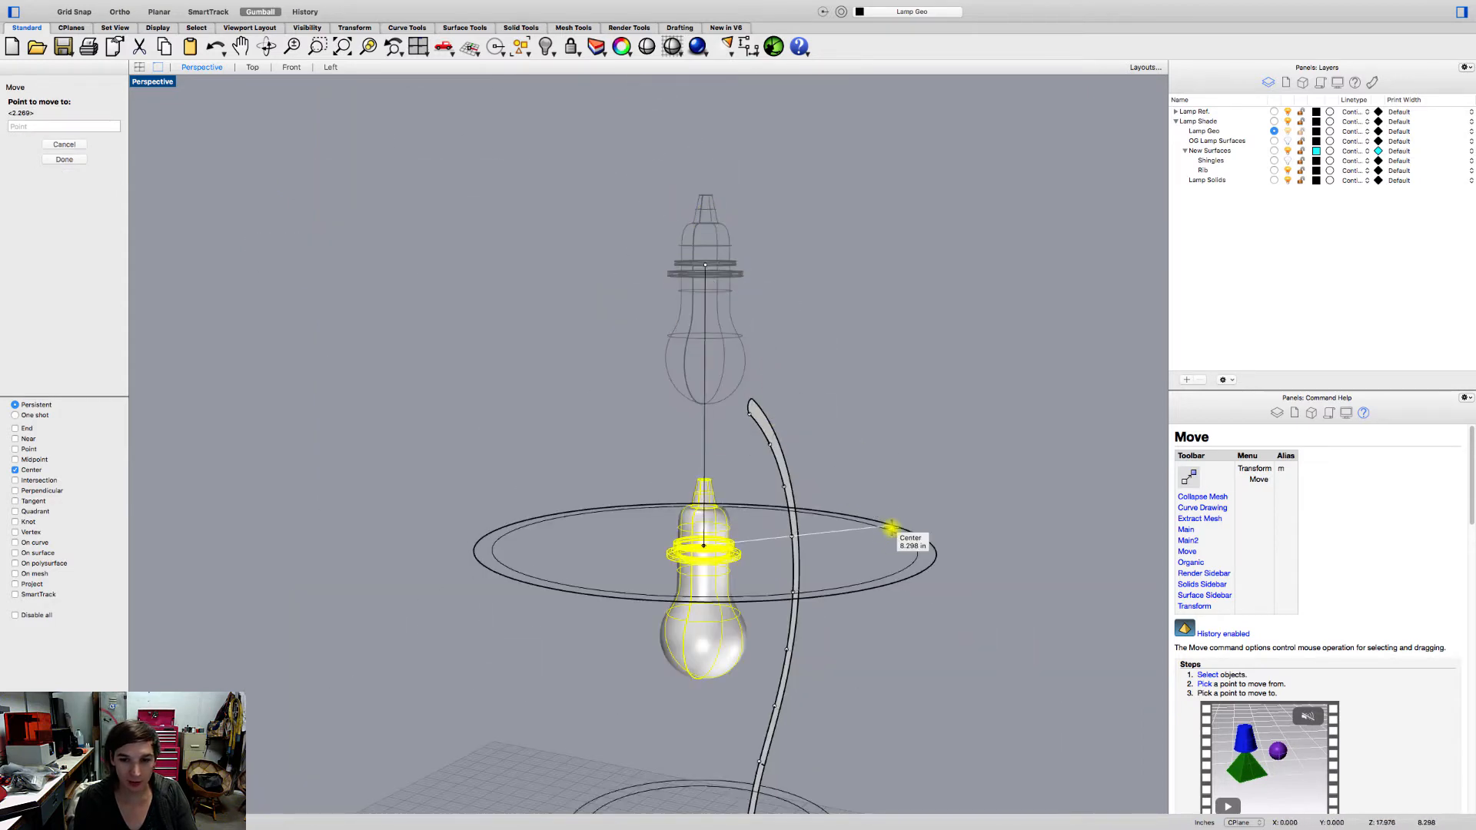
{"action": "left_click", "coordinate": [896, 527]}
{"action": "key", "text": "Escape"}
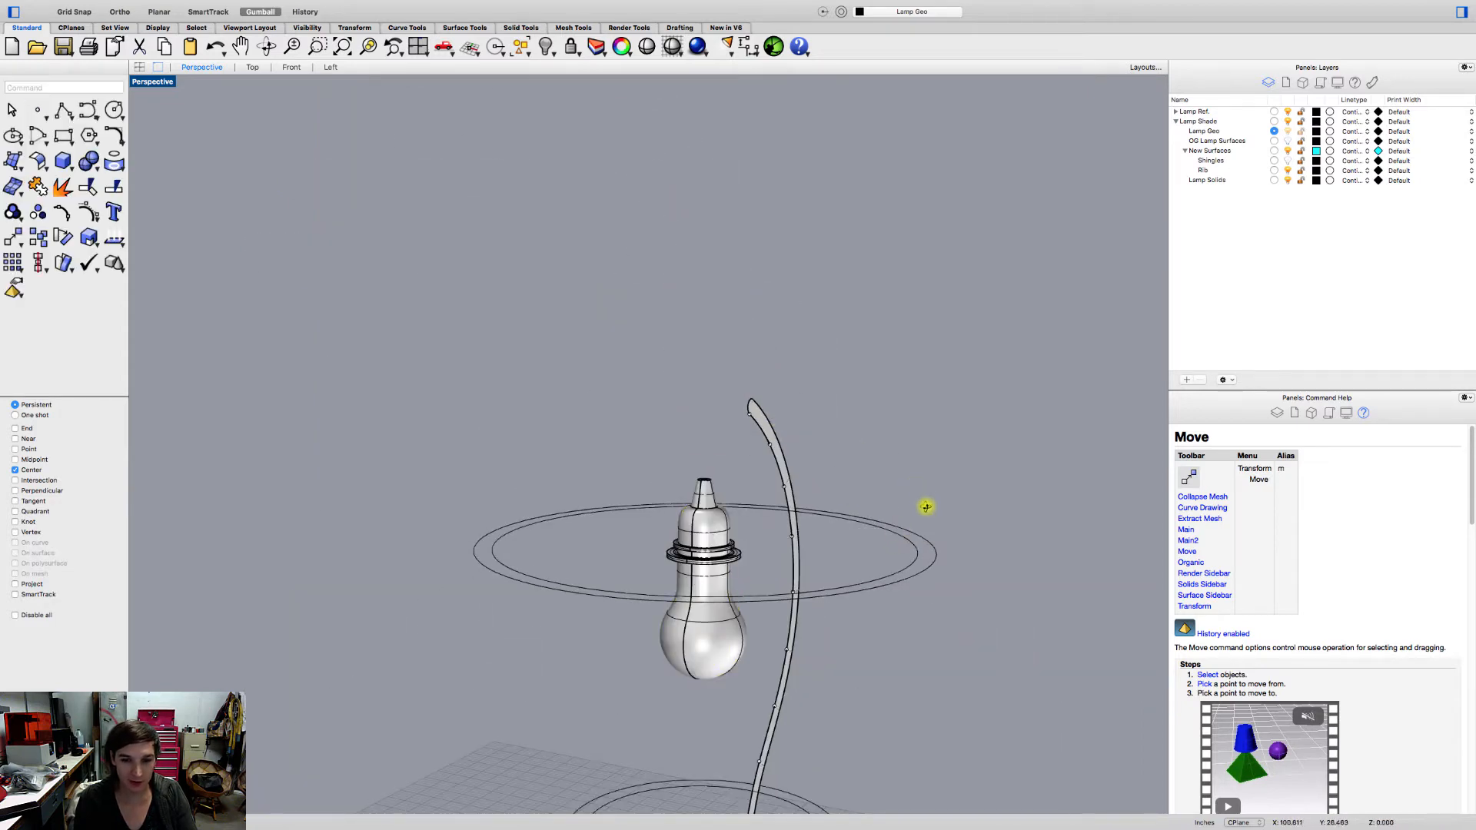
{"action": "right_click_drag", "start_coordinate": [927, 505], "coordinate": [881, 520]}
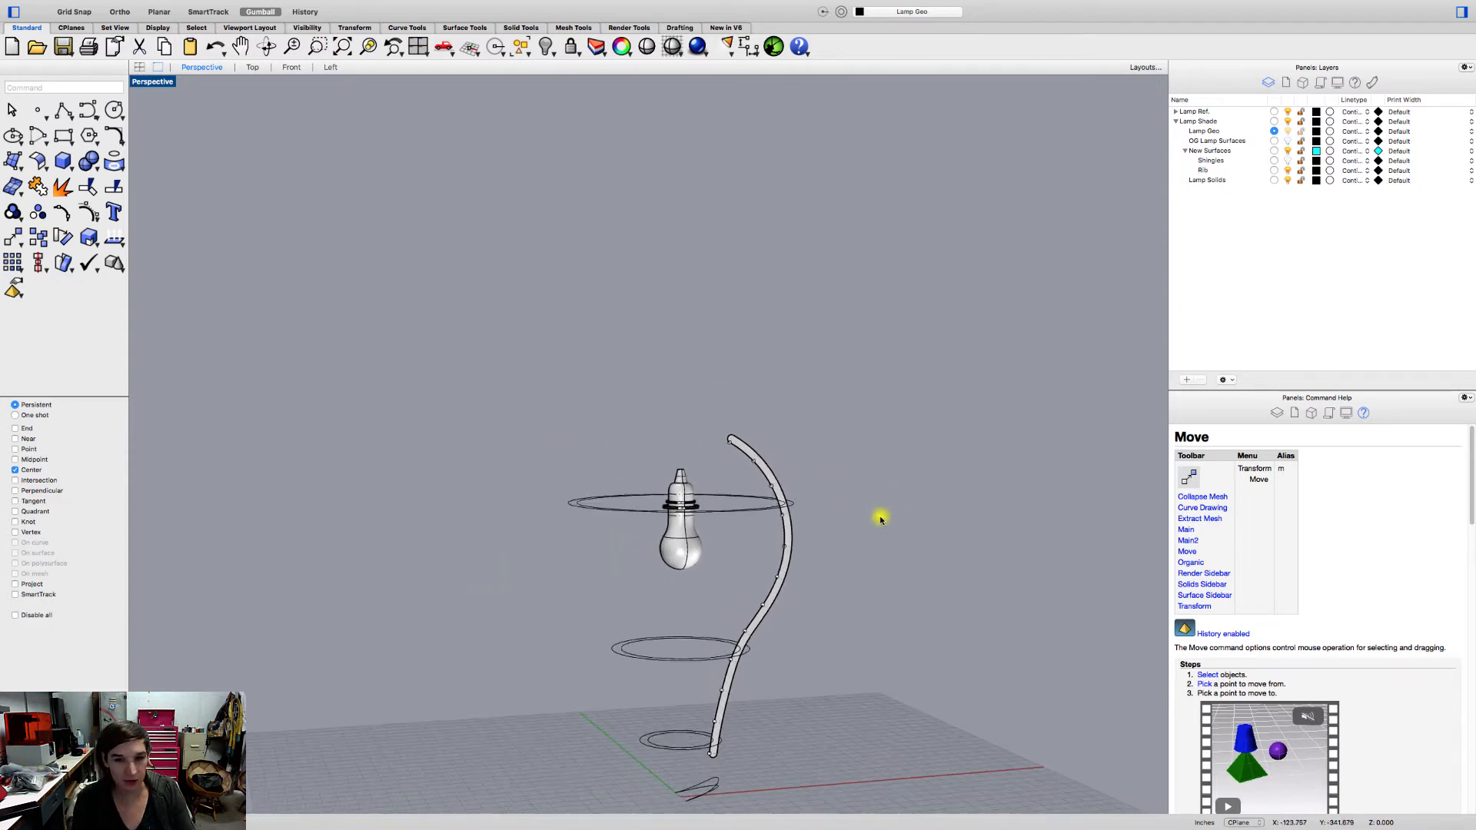
- Duplicate the circular edge where the socket body meets the underside of its upper flange, onto the current layer
{"action": "right_click_drag", "start_coordinate": [629, 550], "coordinate": [563, 449]}
{"action": "scroll", "coordinate": [626, 562], "scroll_direction": "up", "scroll_amount": 4}
{"action": "scroll", "coordinate": [626, 562], "scroll_direction": "up", "scroll_amount": 4}
{"action": "scroll", "coordinate": [503, 445], "scroll_direction": "up", "scroll_amount": 10}
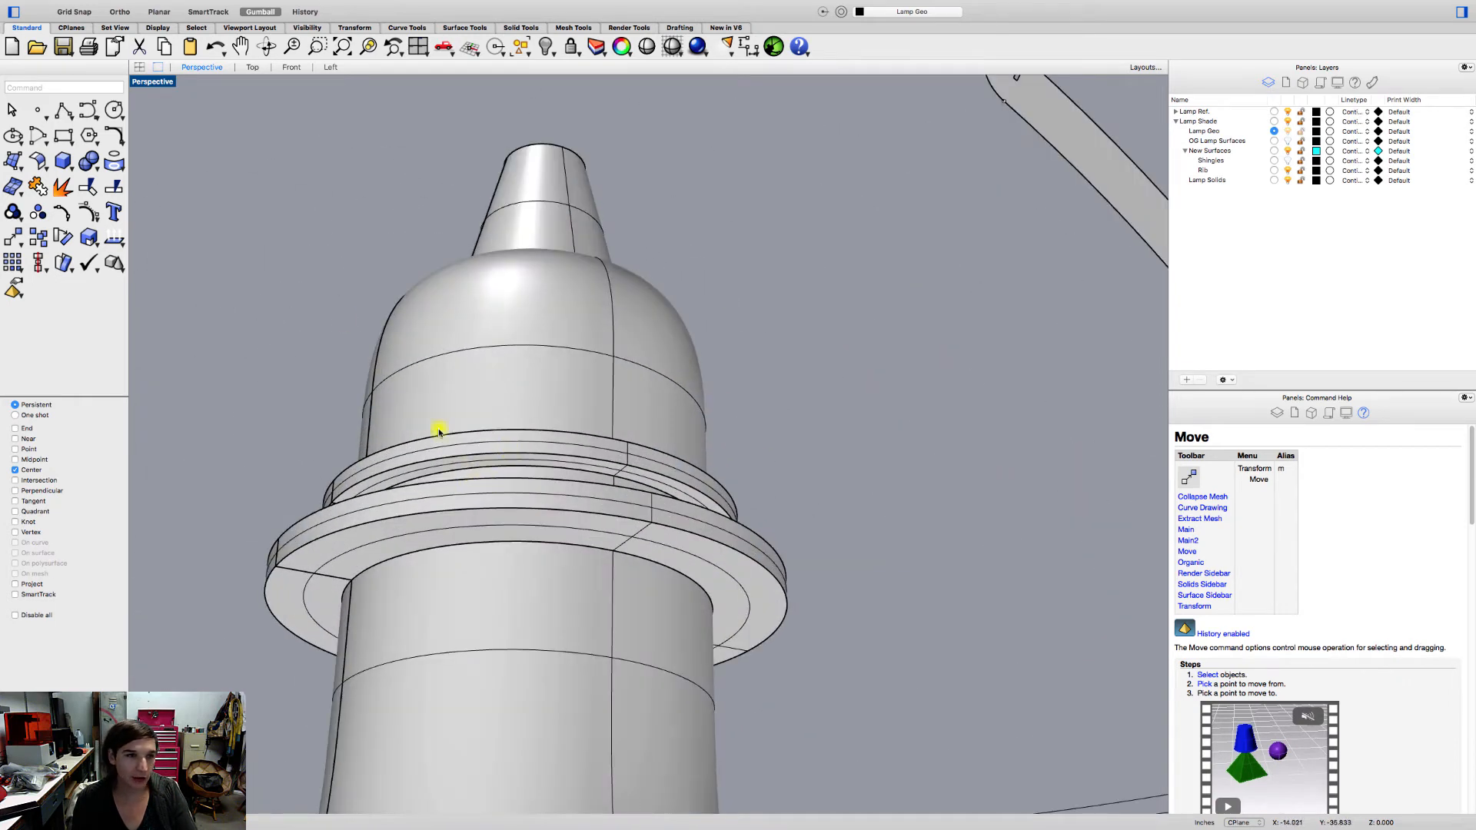
{"action": "left_click", "coordinate": [174, 6]}
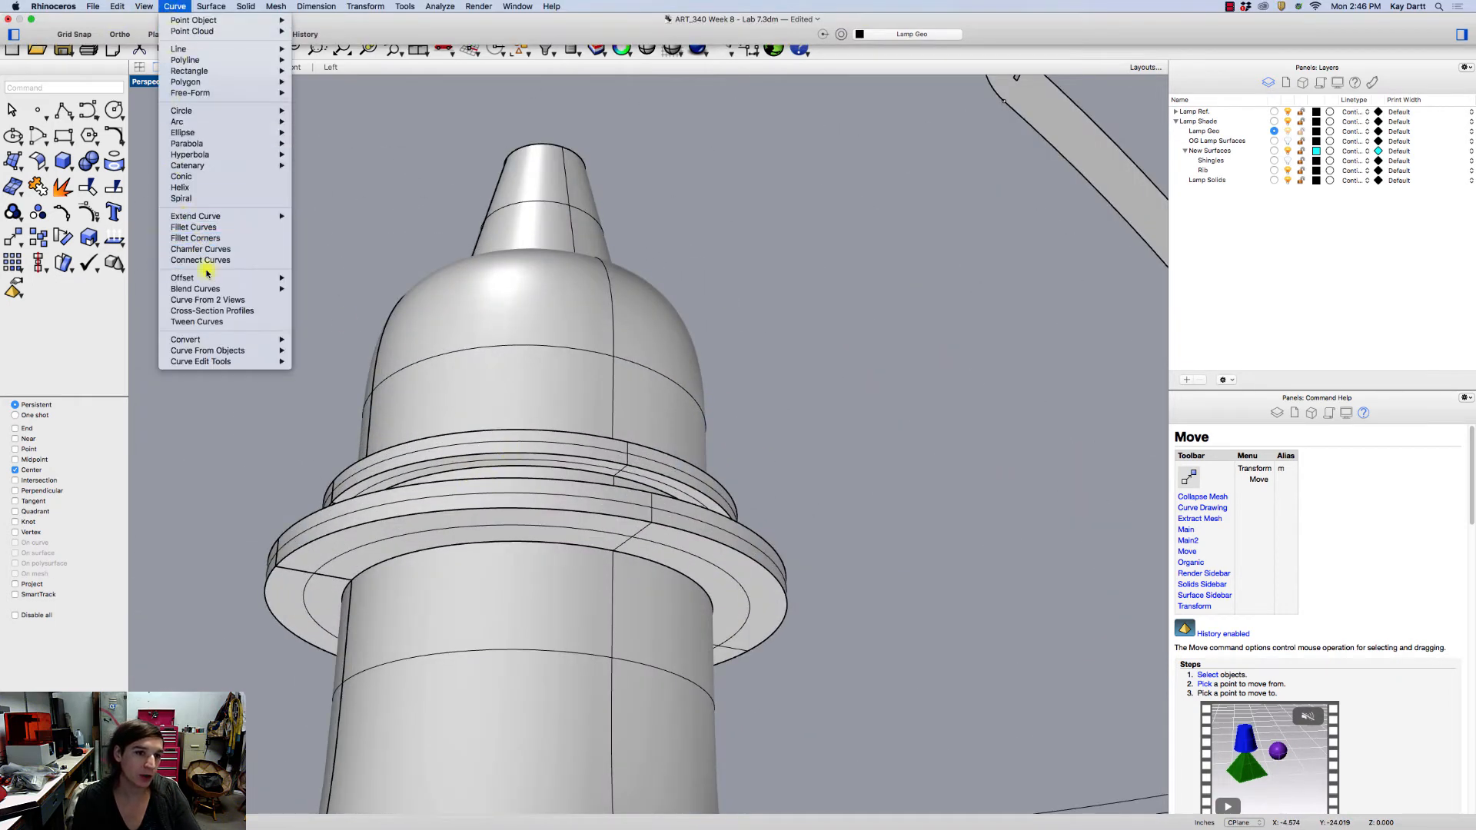
{"action": "mouse_move", "coordinate": [259, 279]}
{"action": "mouse_move", "coordinate": [278, 352]}
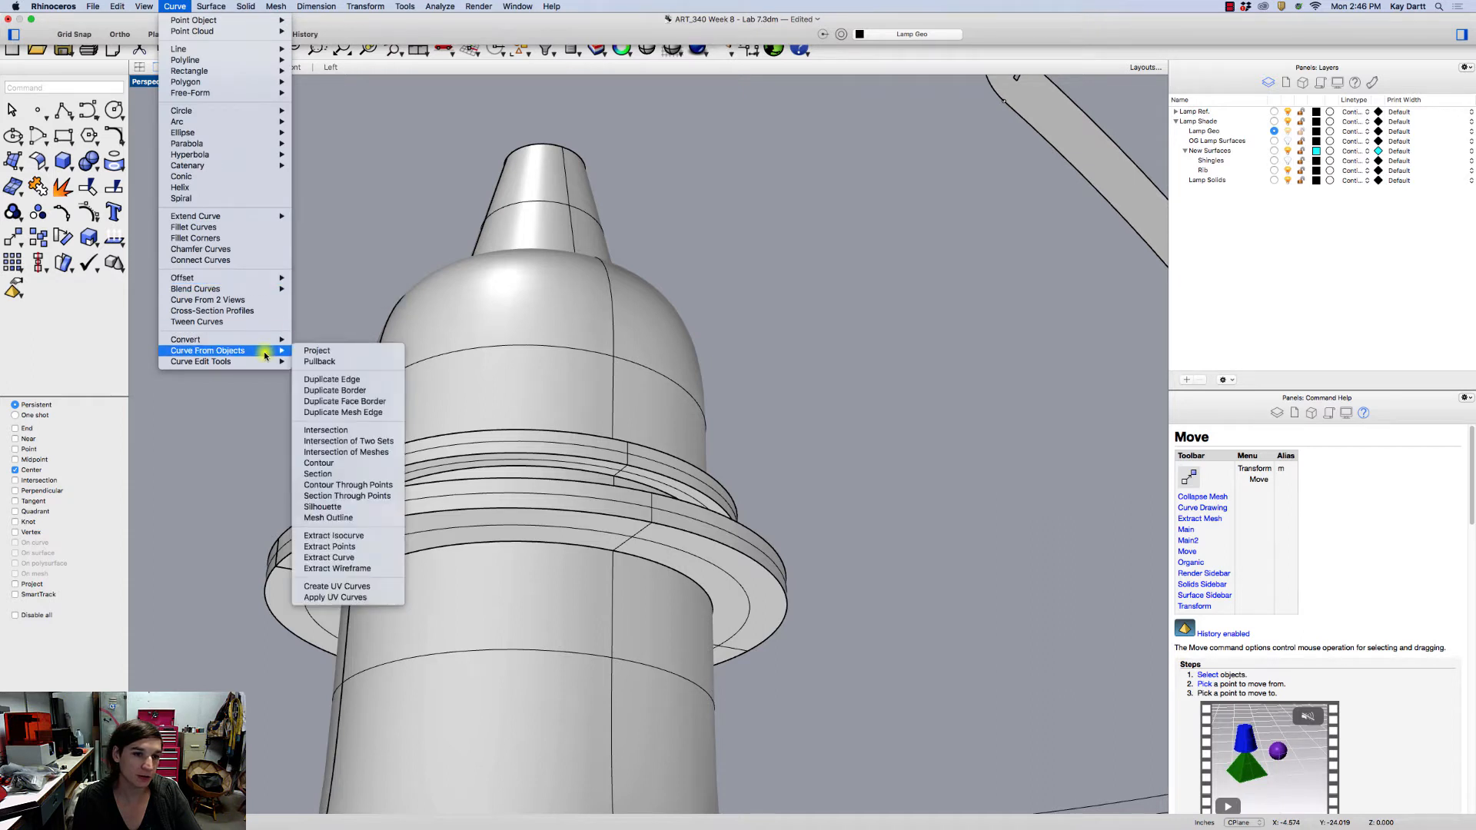
{"action": "left_click", "coordinate": [331, 379]}
{"action": "scroll", "coordinate": [601, 479], "scroll_direction": "up", "scroll_amount": 3}
{"action": "scroll", "coordinate": [602, 479], "scroll_direction": "up", "scroll_amount": 5}
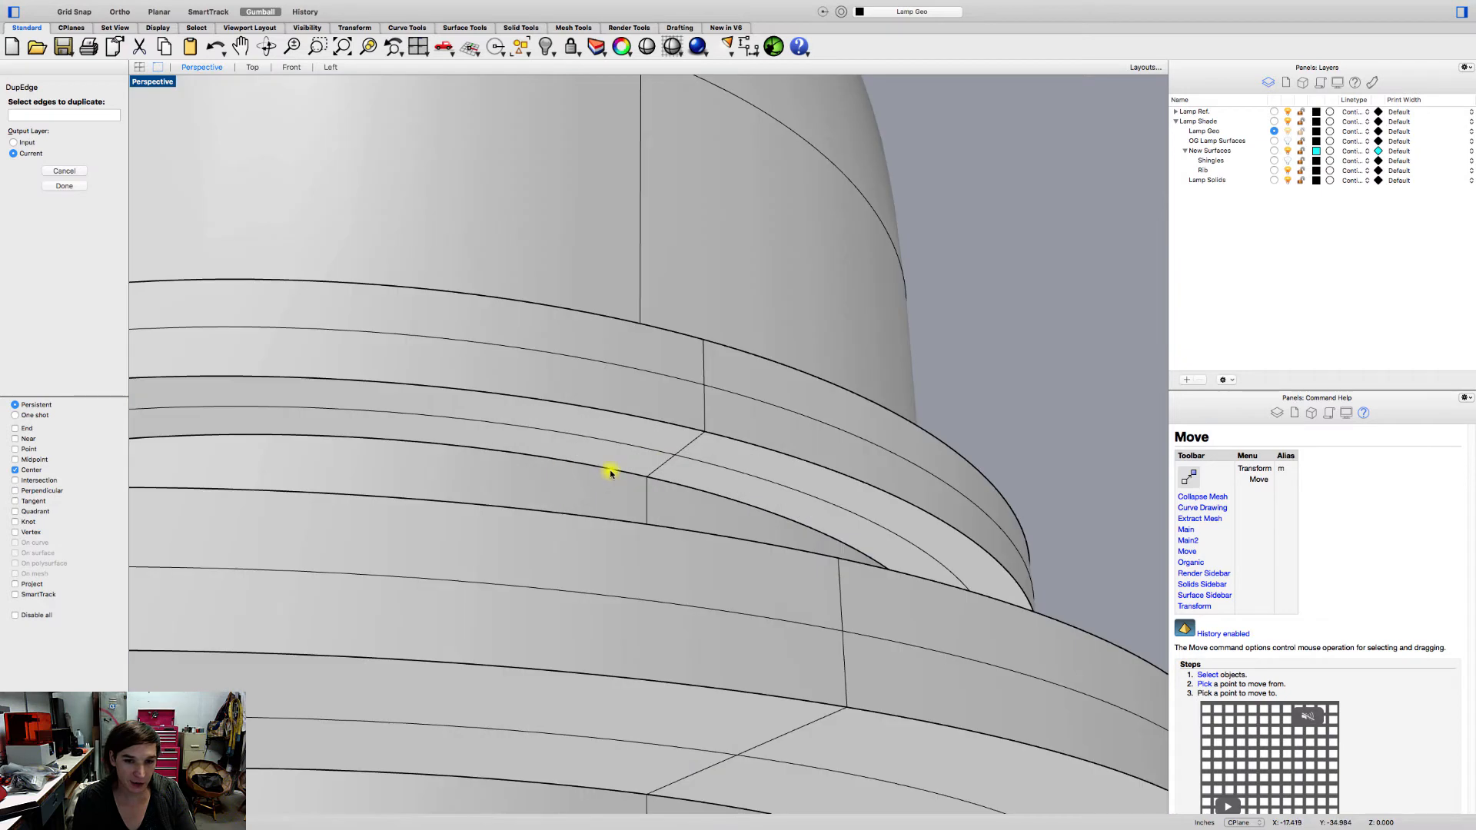
{"action": "left_click", "coordinate": [611, 473]}
{"action": "key", "text": "Return"}
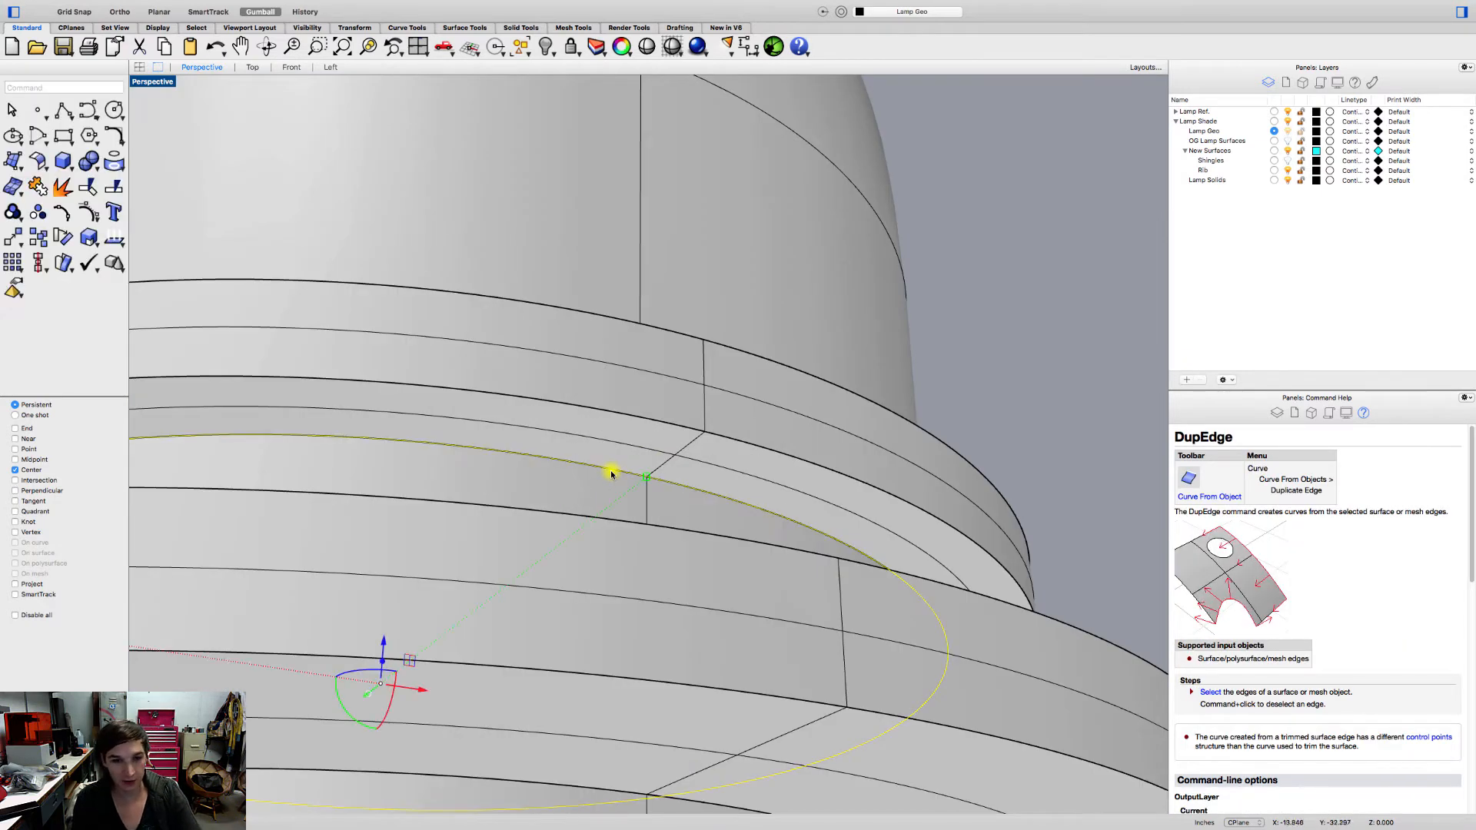
- Offset the duplicated socket edge outward by 0.01 in
{"action": "scroll", "coordinate": [523, 373], "scroll_direction": "down", "scroll_amount": 5}
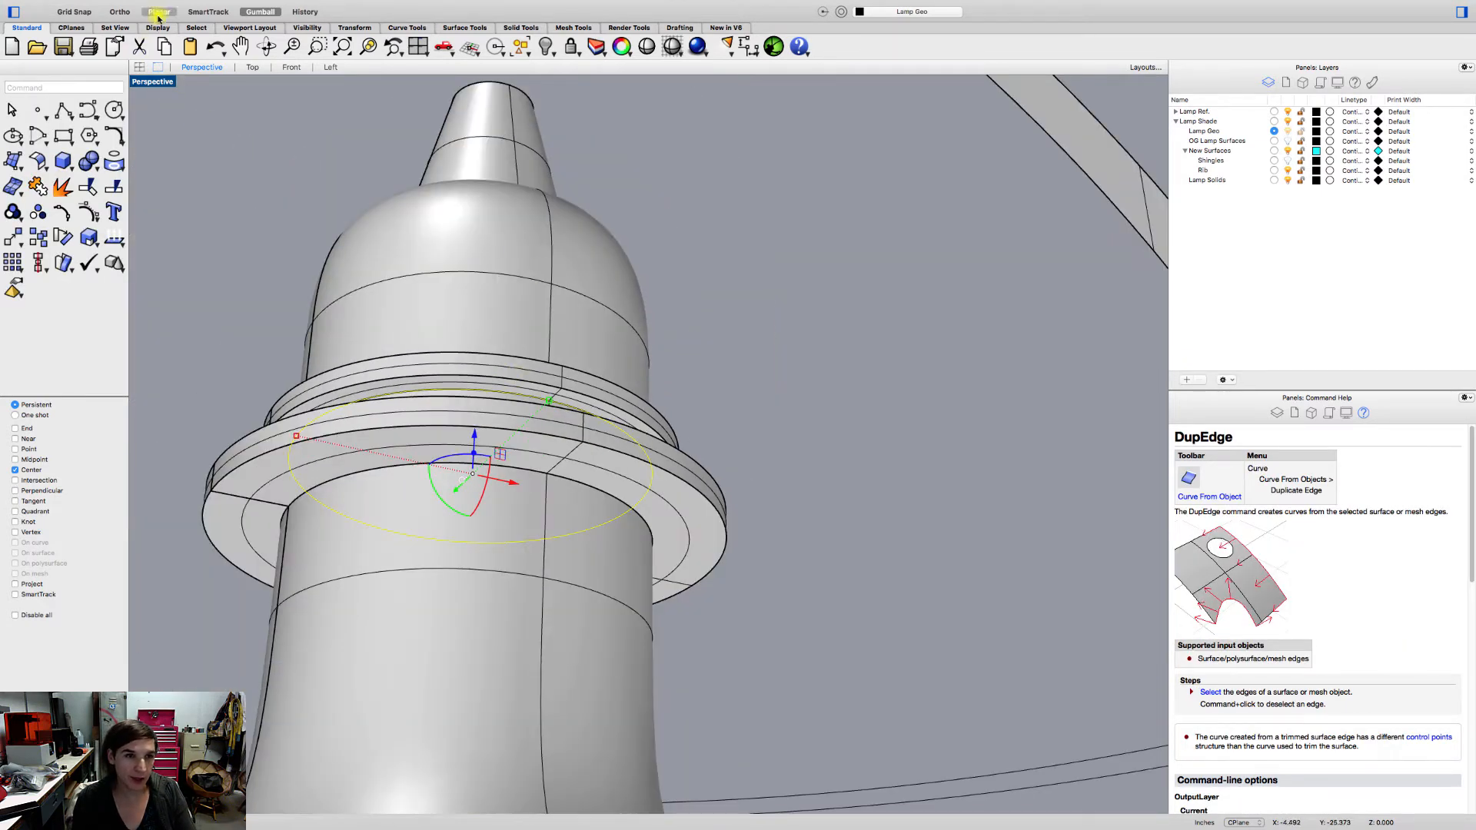
{"action": "mouse_move", "coordinate": [160, 5]}
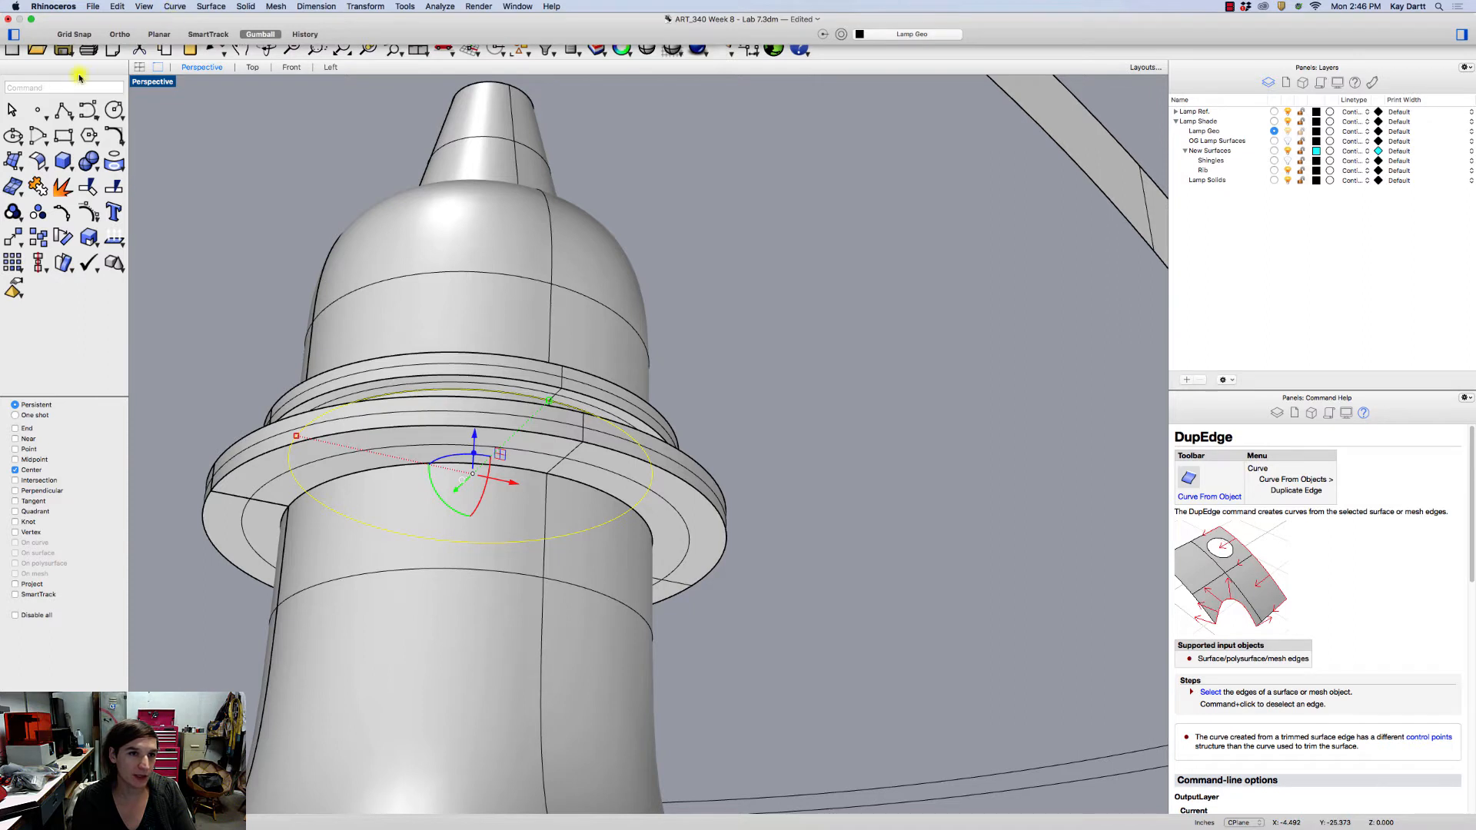
{"action": "type", "text": "o"}
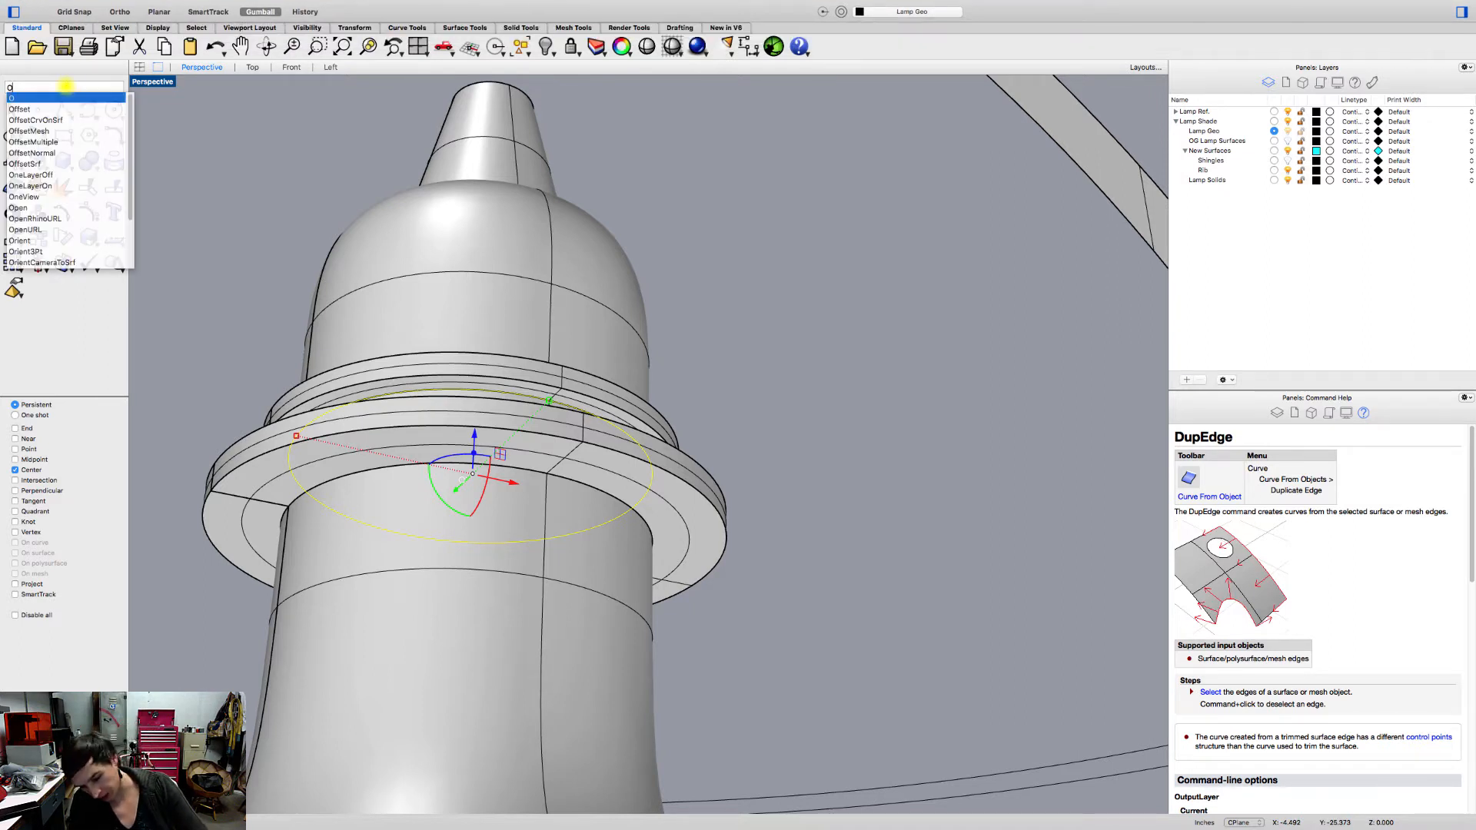
{"action": "type", "text": "ffset"}
{"action": "key", "text": "Return"}
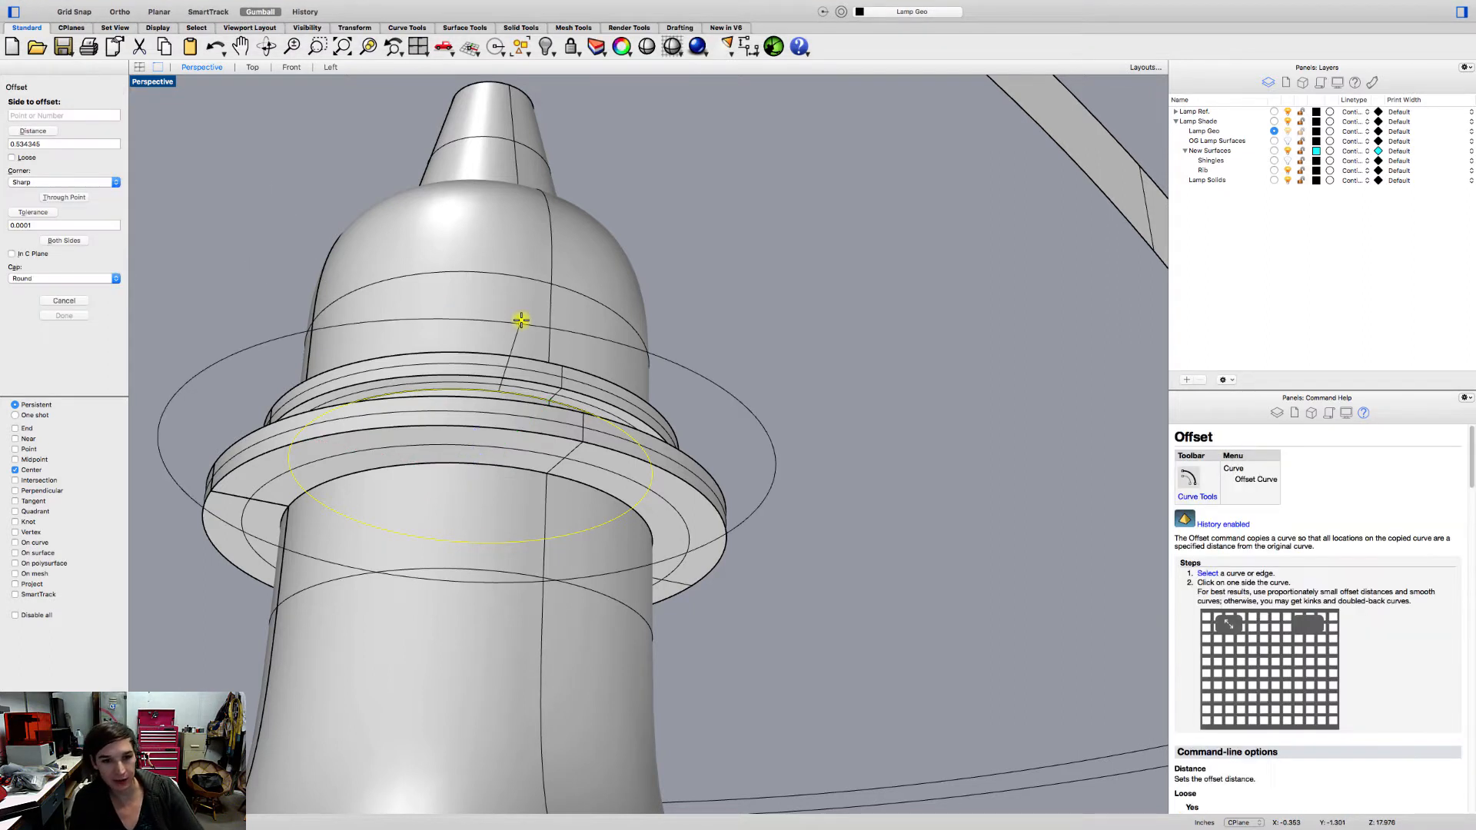
{"action": "left_click_drag", "start_coordinate": [37, 145], "coordinate": [3, 141]}
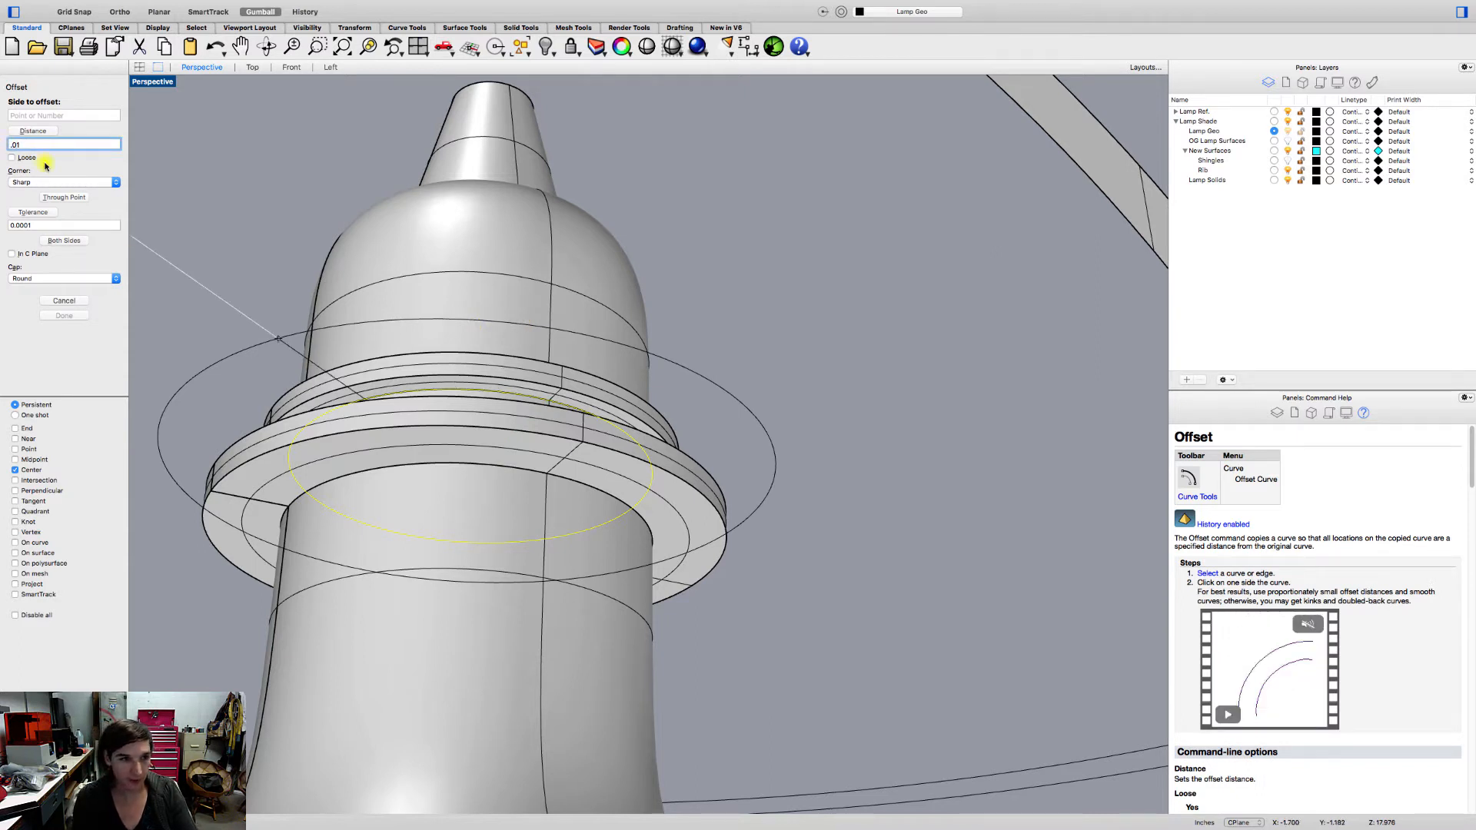
{"action": "key", "text": "Return"}
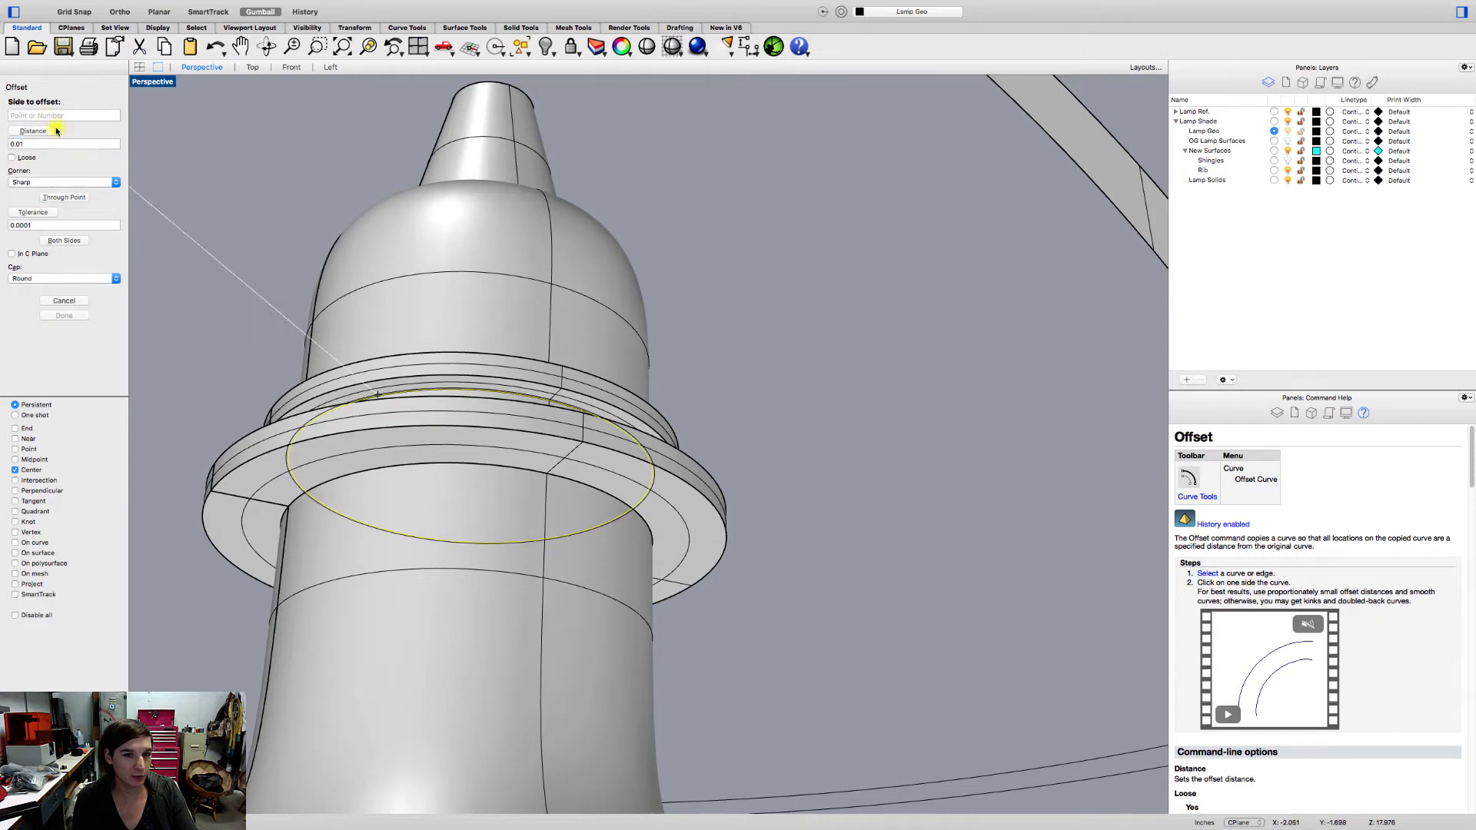
{"action": "scroll", "coordinate": [339, 389], "scroll_direction": "up", "scroll_amount": 5}
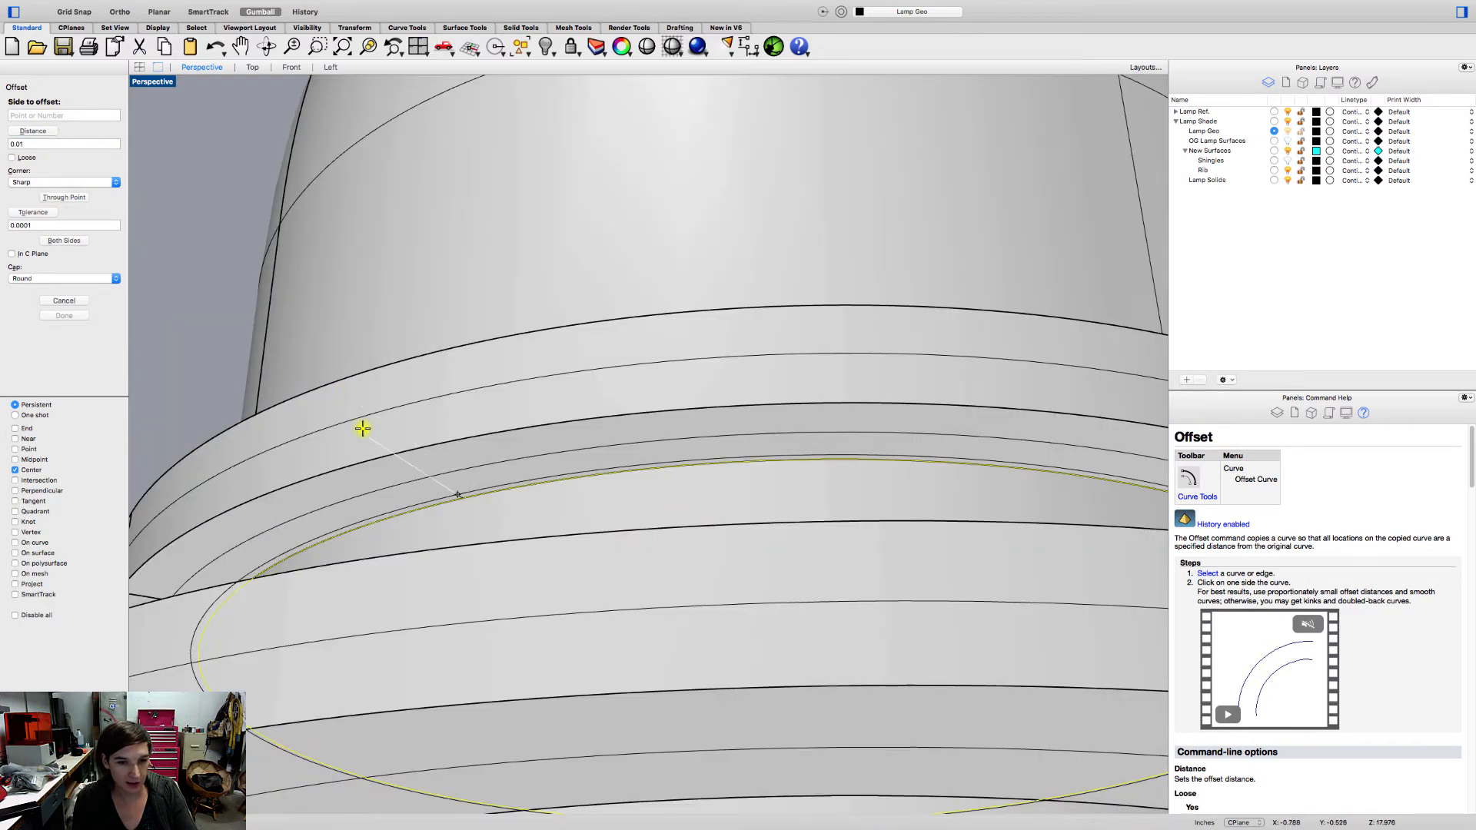
{"action": "left_click", "coordinate": [344, 484]}
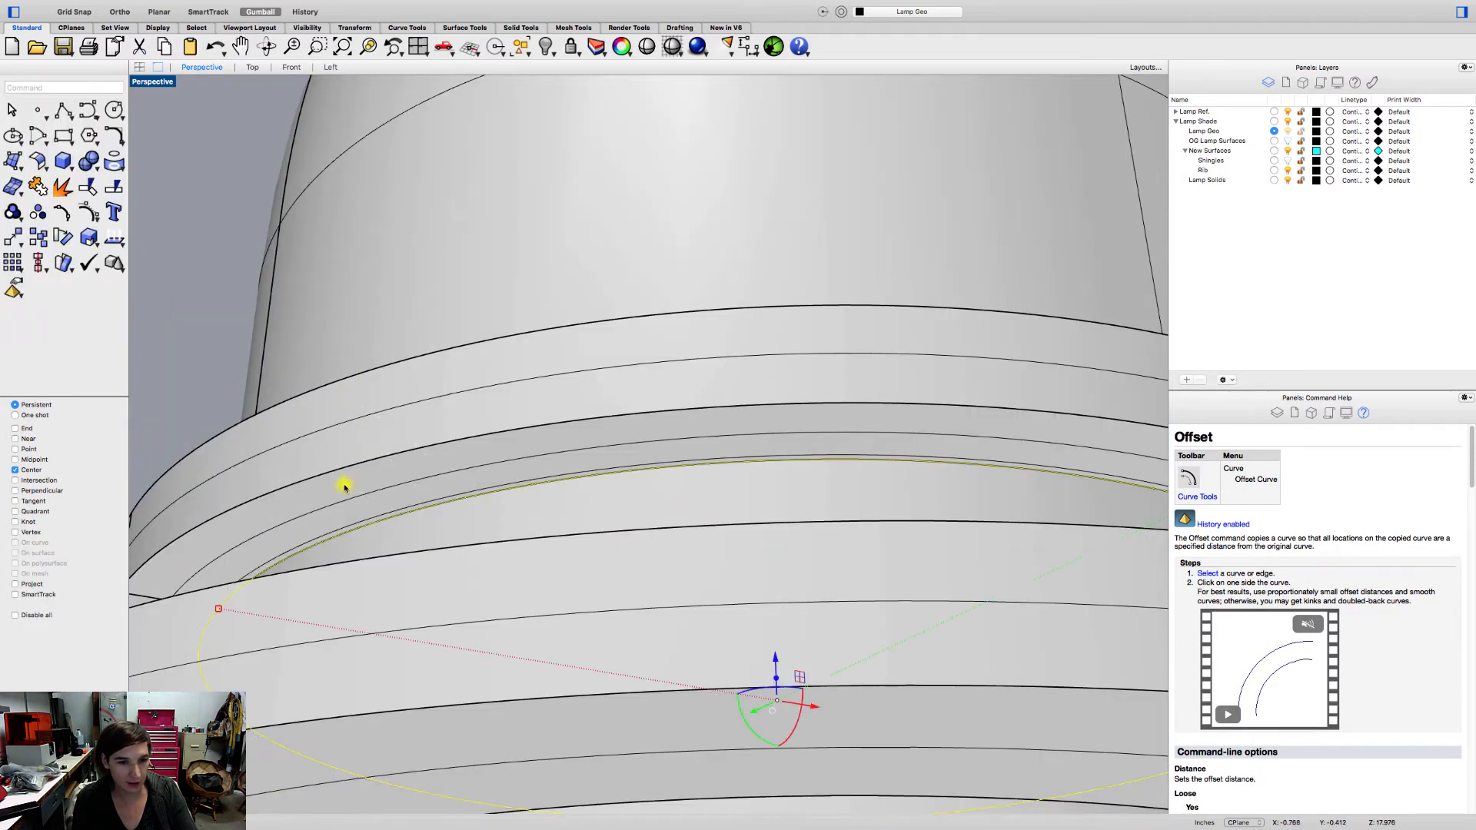
{"action": "key", "text": "Return"}
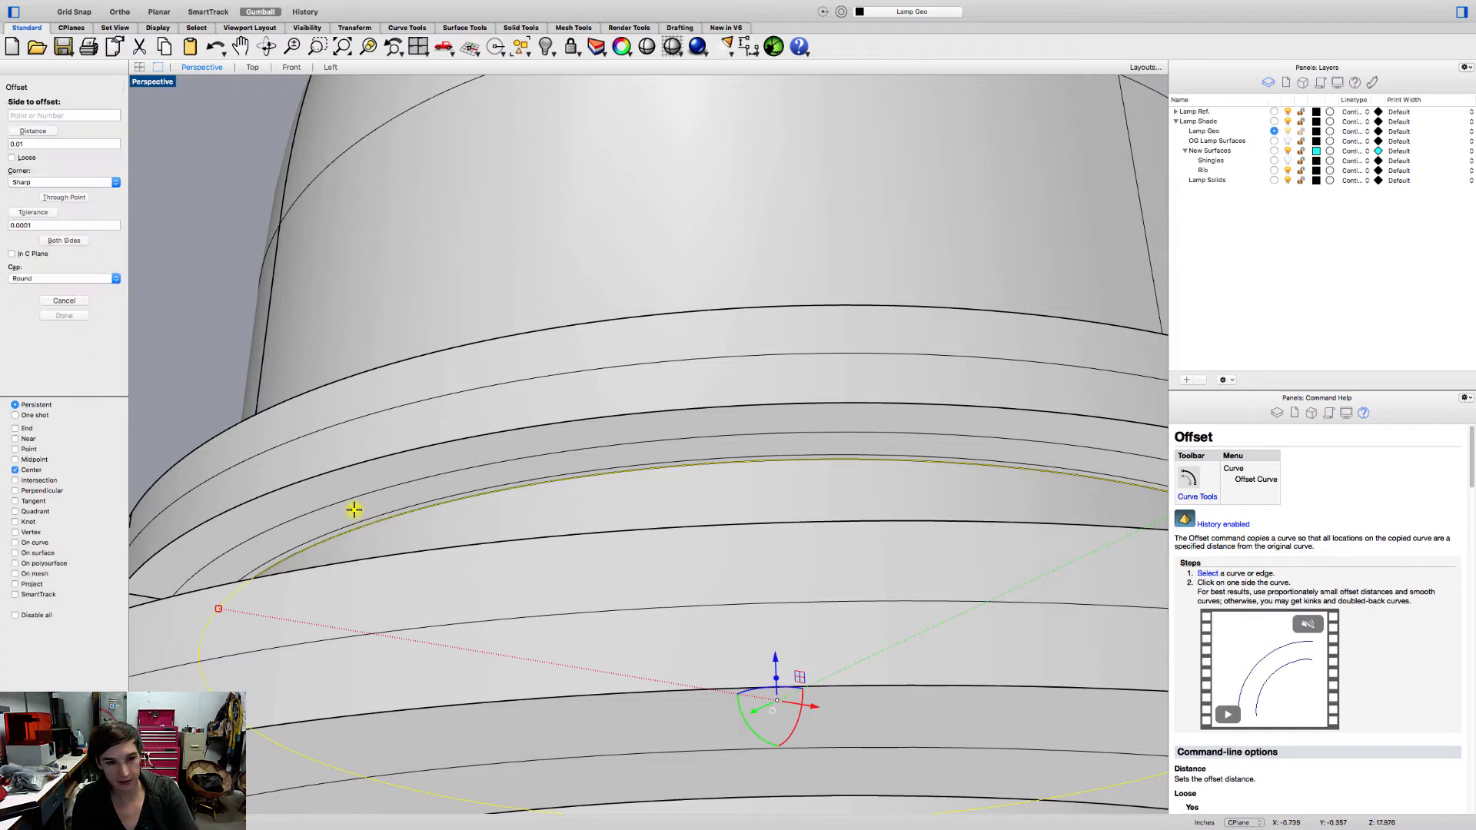
{"action": "left_click", "coordinate": [350, 505]}
- Delete the original duplicated edge and the surplus overlapping curve on the socket, keeping a single offset circle
{"action": "left_click", "coordinate": [373, 524]}
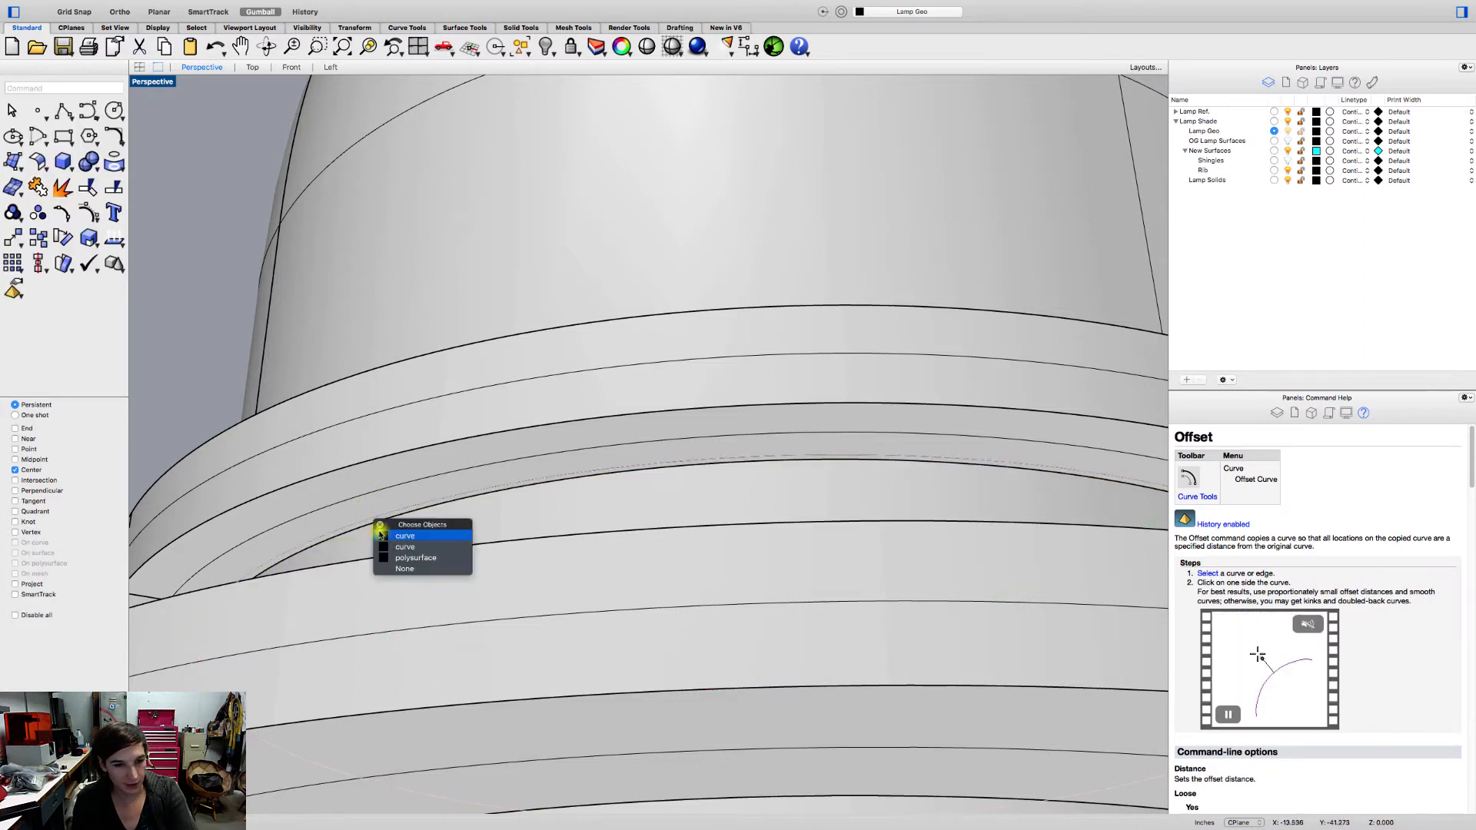
{"action": "left_click", "coordinate": [387, 538]}
{"action": "key", "text": "Delete"}
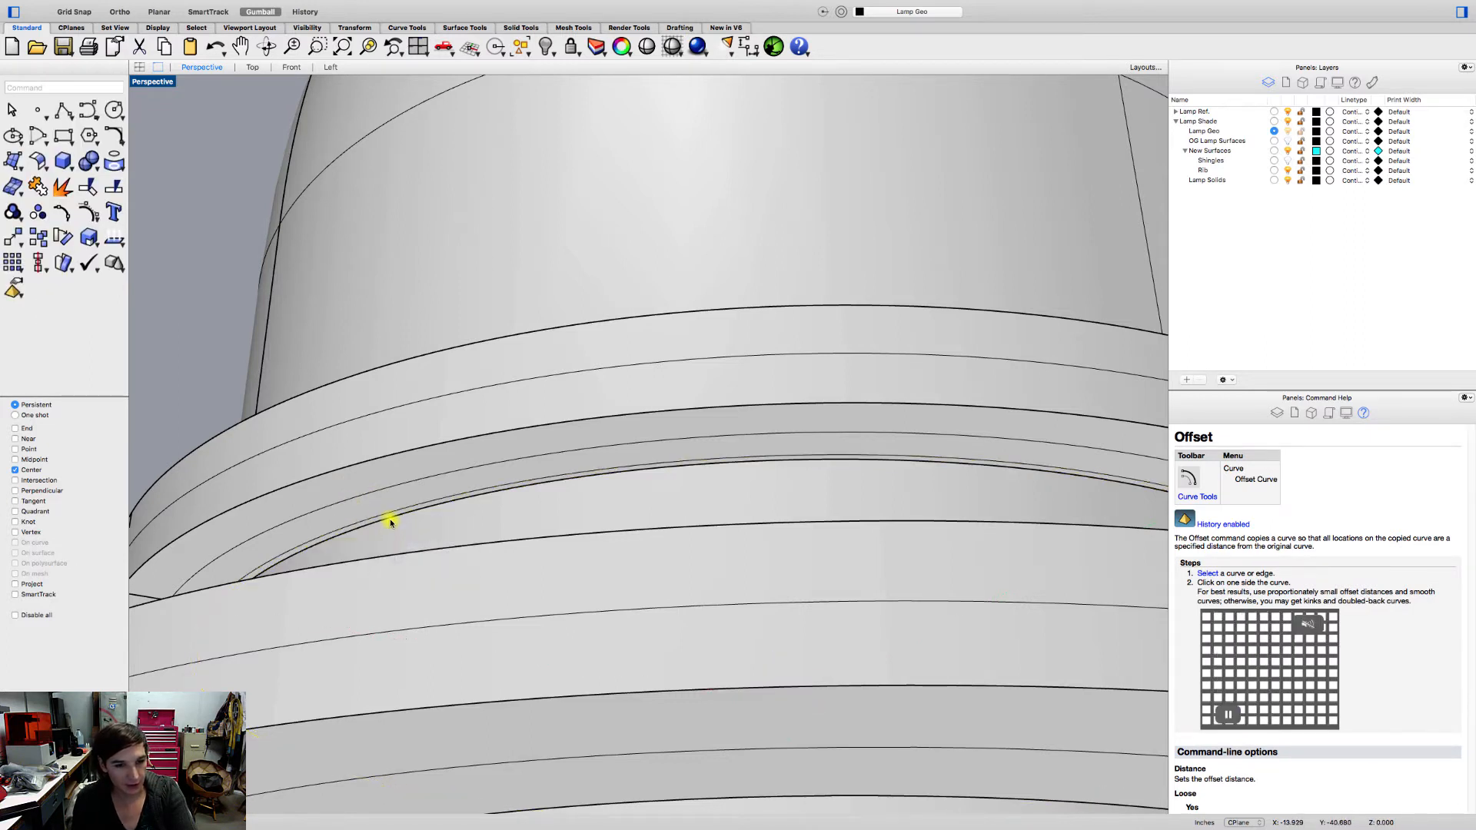
{"action": "left_click", "coordinate": [390, 521]}
{"action": "left_click", "coordinate": [412, 537]}
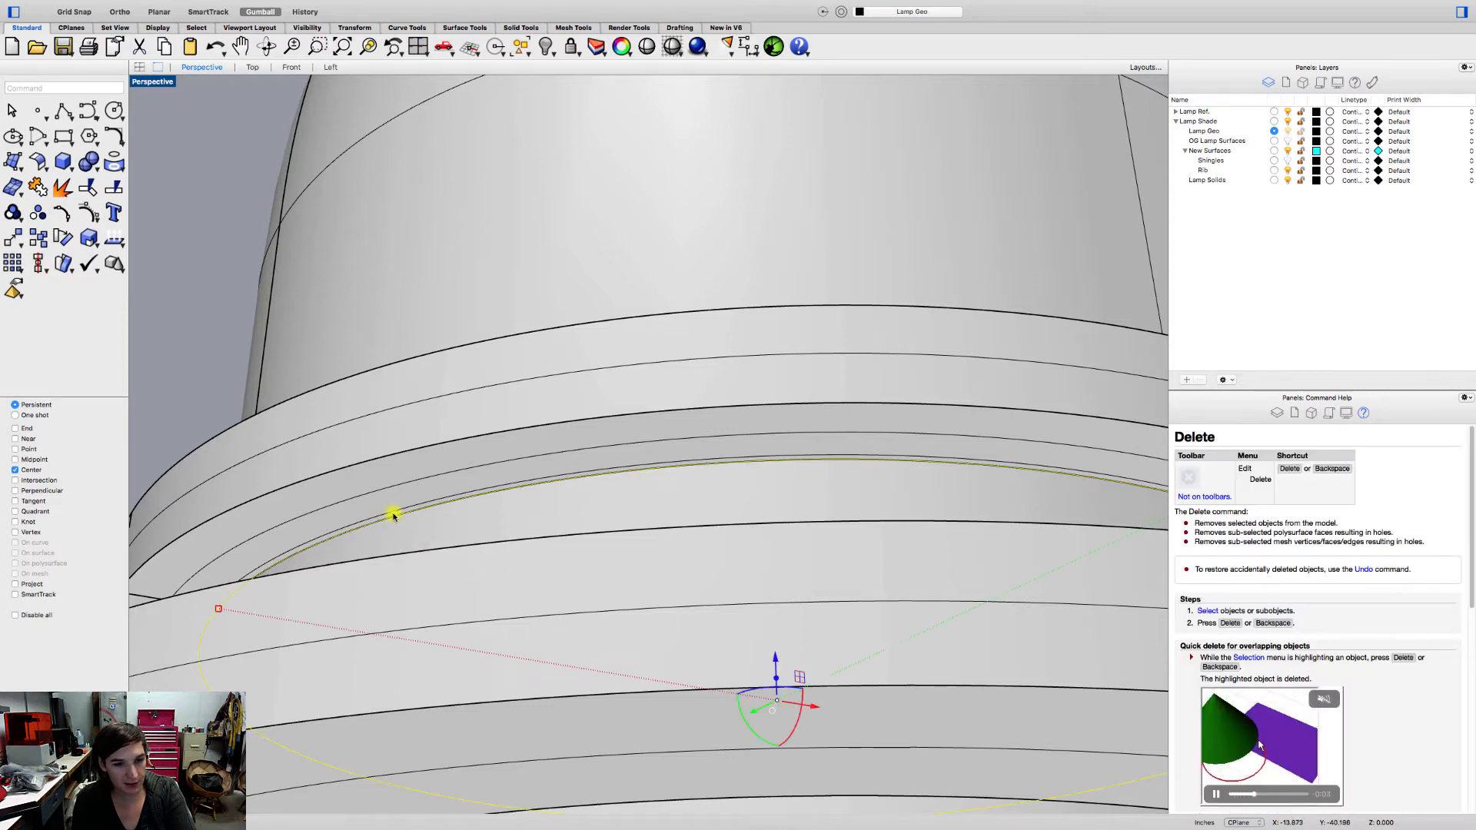
{"action": "key", "text": "Delete"}
{"action": "left_click", "coordinate": [395, 512]}
{"action": "left_click", "coordinate": [429, 528]}
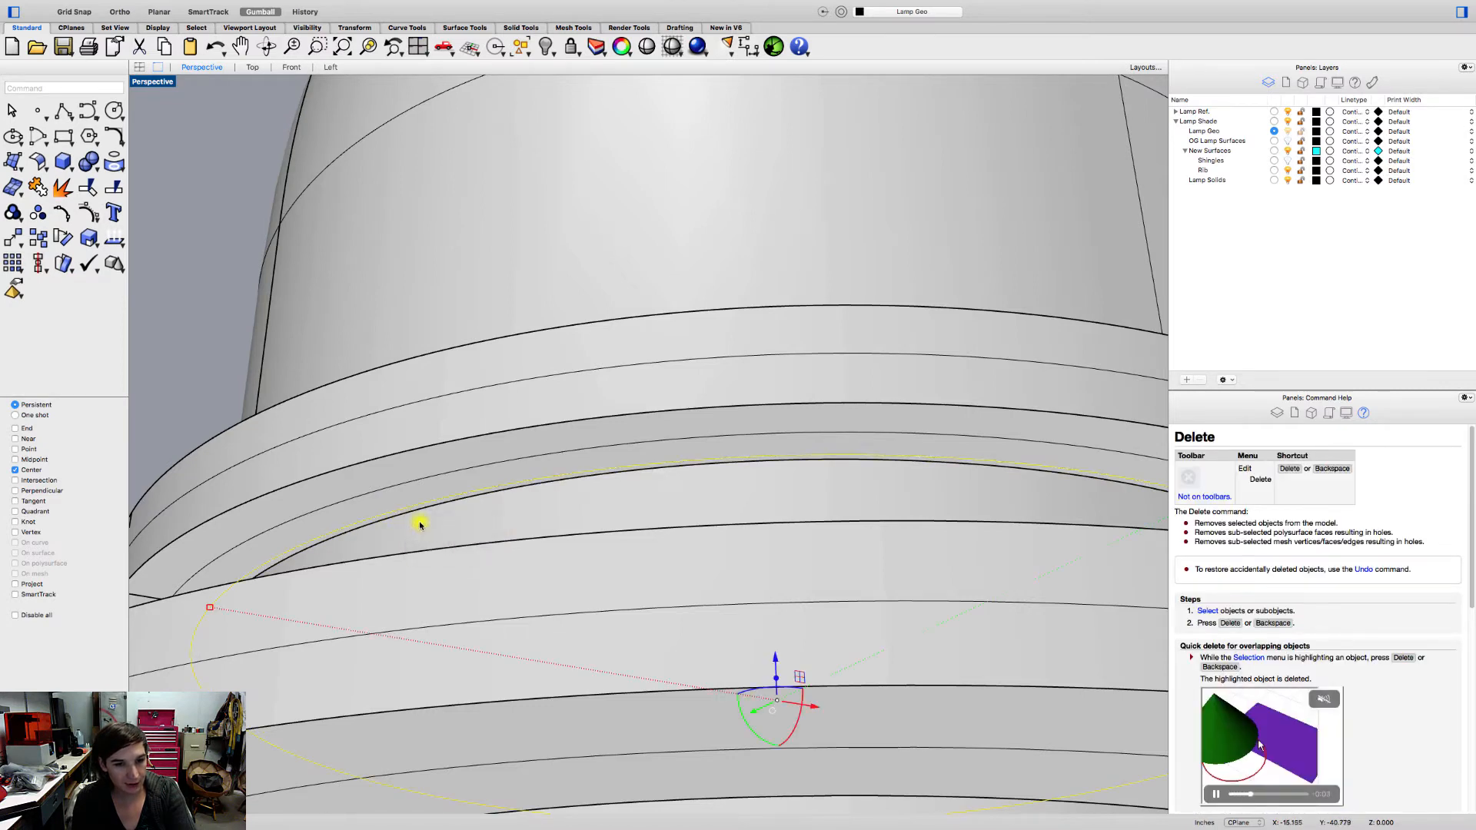
{"action": "key", "text": "Delete"}
- Hide the Lamp Ref. layer that holds the light bulb and socket
{"action": "scroll", "coordinate": [331, 466], "scroll_direction": "down", "scroll_amount": 5}
{"action": "right_click_drag", "start_coordinate": [372, 487], "coordinate": [435, 369]}
{"action": "scroll", "coordinate": [353, 553], "scroll_direction": "down", "scroll_amount": 5}
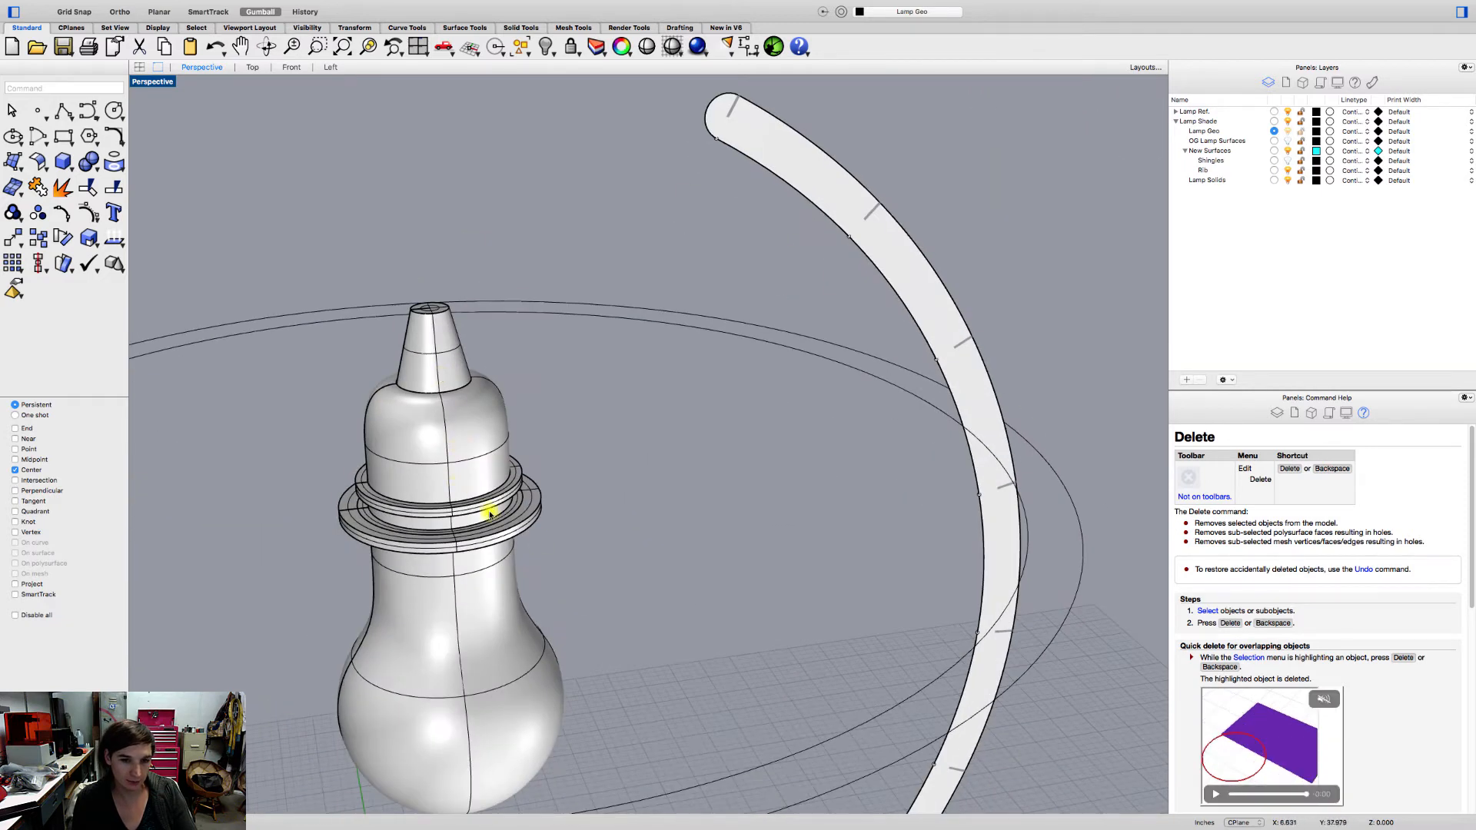
{"action": "right_click_drag", "start_coordinate": [487, 504], "coordinate": [483, 454]}
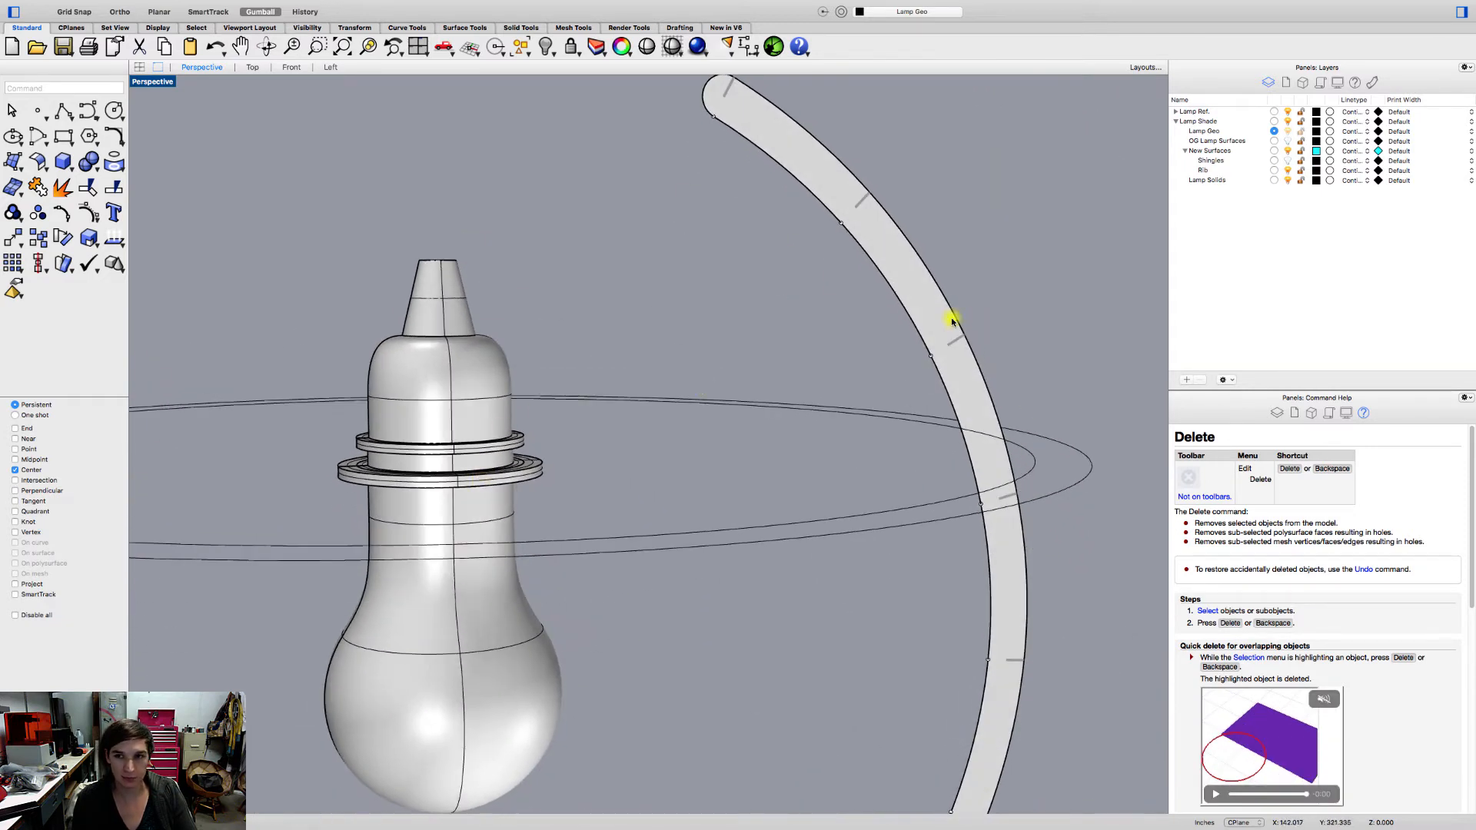
{"action": "right_click_drag", "start_coordinate": [953, 331], "coordinate": [699, 491]}
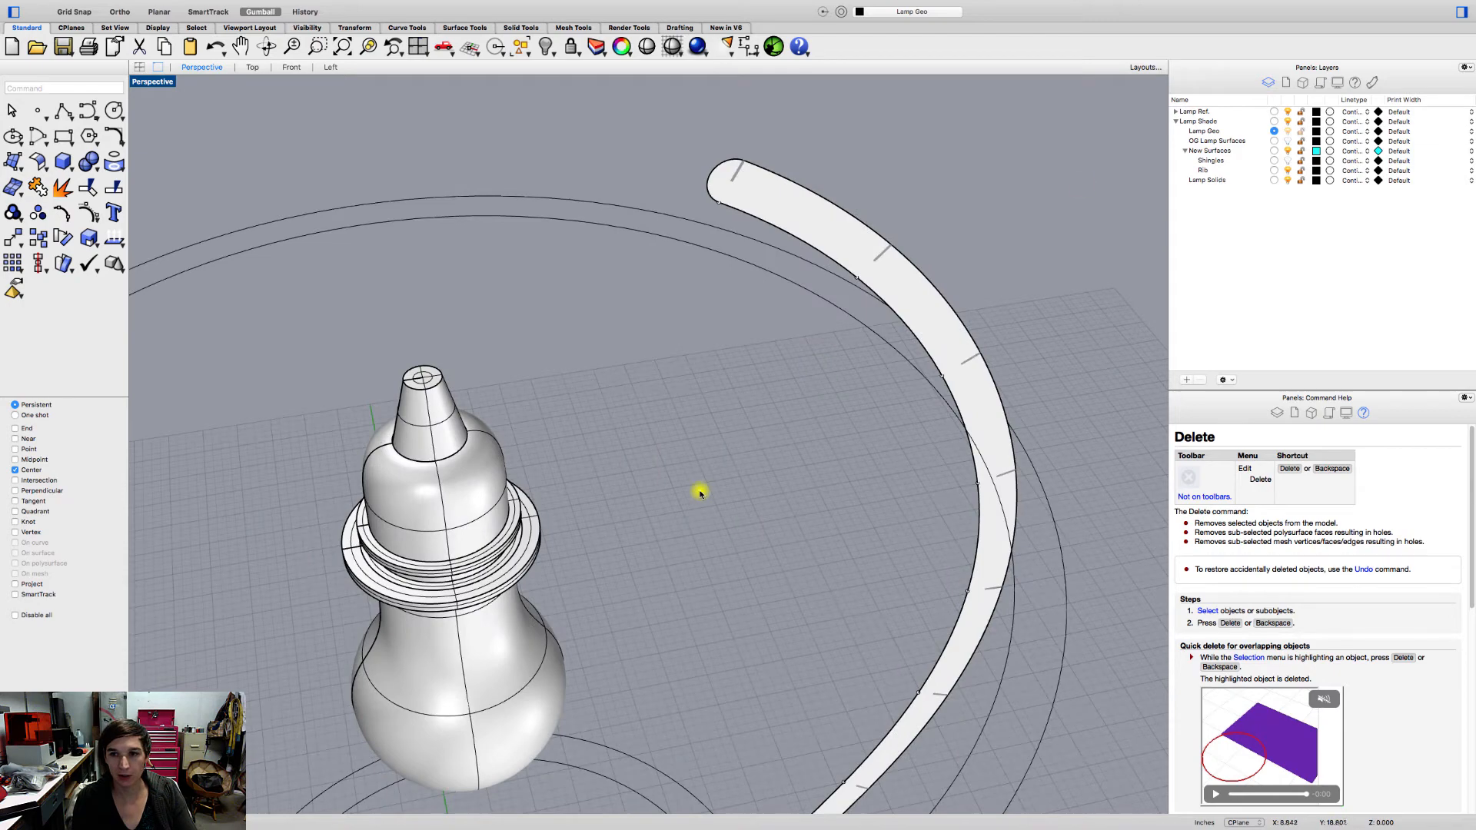
{"action": "left_click", "coordinate": [1288, 112]}
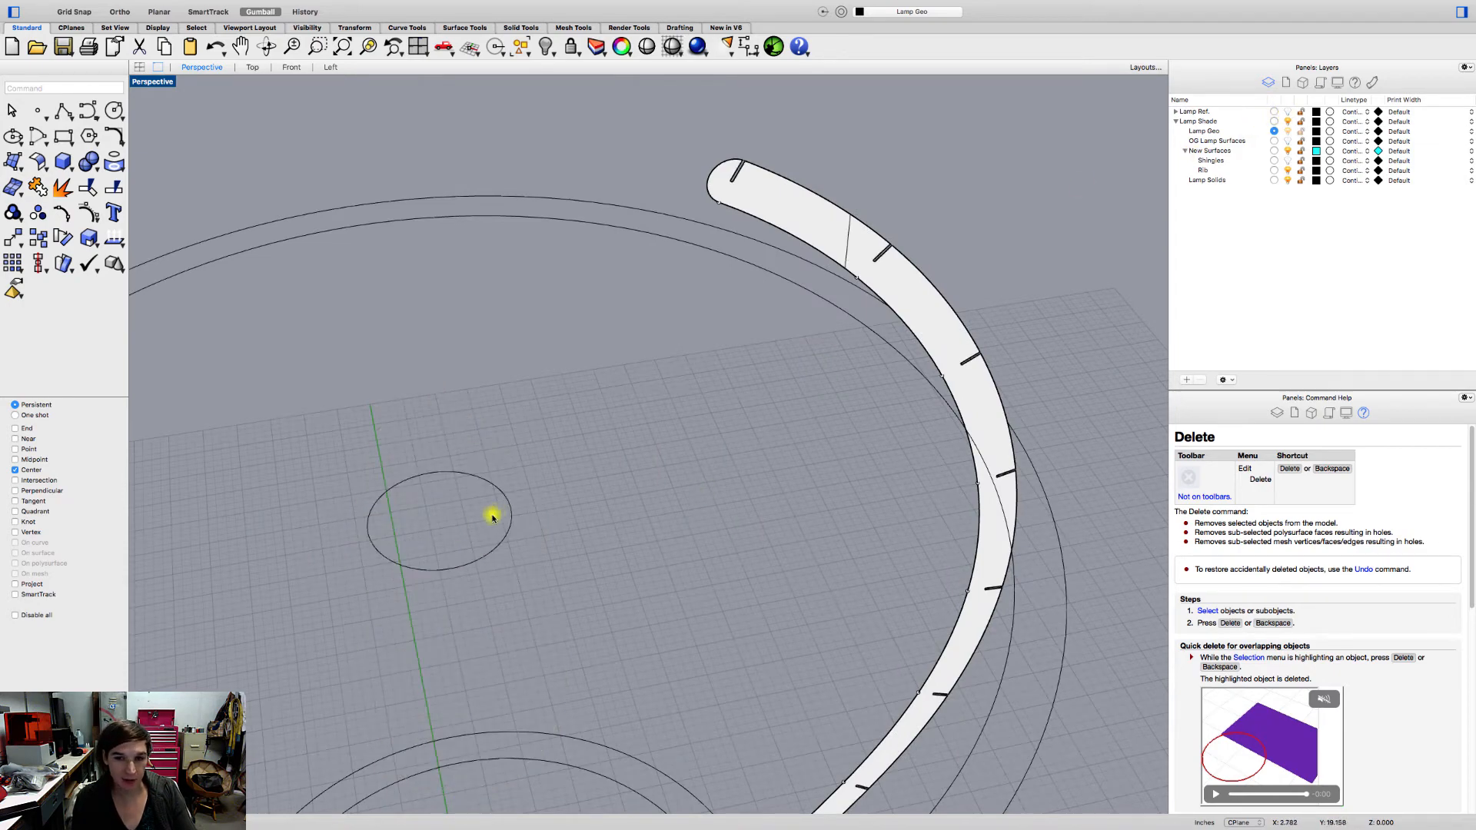
- Draw a single-segment polyline from where the top ring's inner circle meets the rib to the central socket circle, using intersection snapping
{"action": "right_click_drag", "start_coordinate": [492, 514], "coordinate": [594, 269]}
{"action": "scroll", "coordinate": [557, 399], "scroll_direction": "down", "scroll_amount": 6}
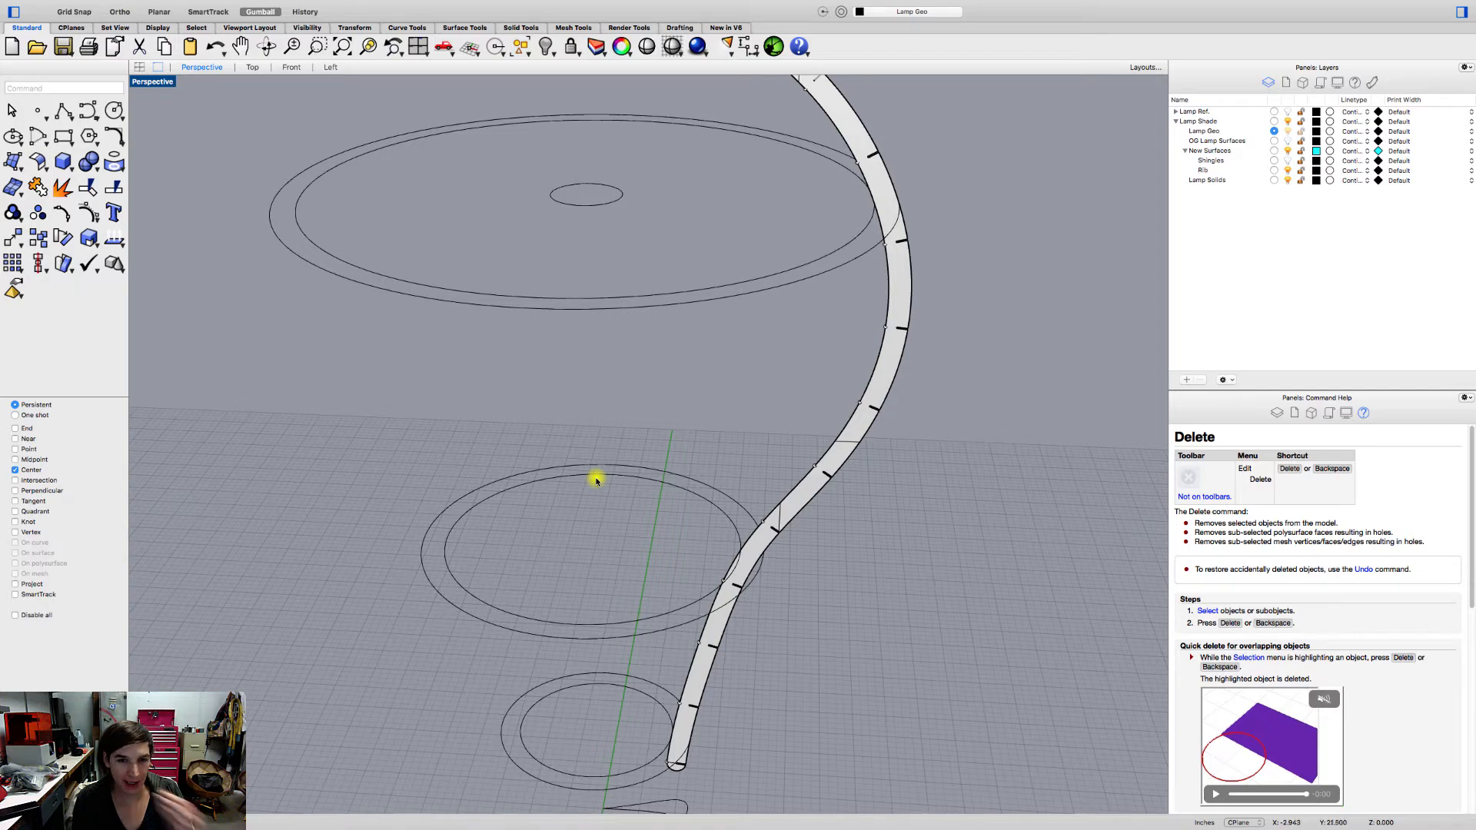
{"action": "mouse_move", "coordinate": [596, 481]}
{"action": "right_mouse_down"}
{"action": "mouse_move", "coordinate": [577, 438]}
{"action": "mouse_move", "coordinate": [577, 458]}
{"action": "mouse_move", "coordinate": [577, 420]}
{"action": "mouse_move", "coordinate": [580, 478]}
{"action": "right_mouse_up"}
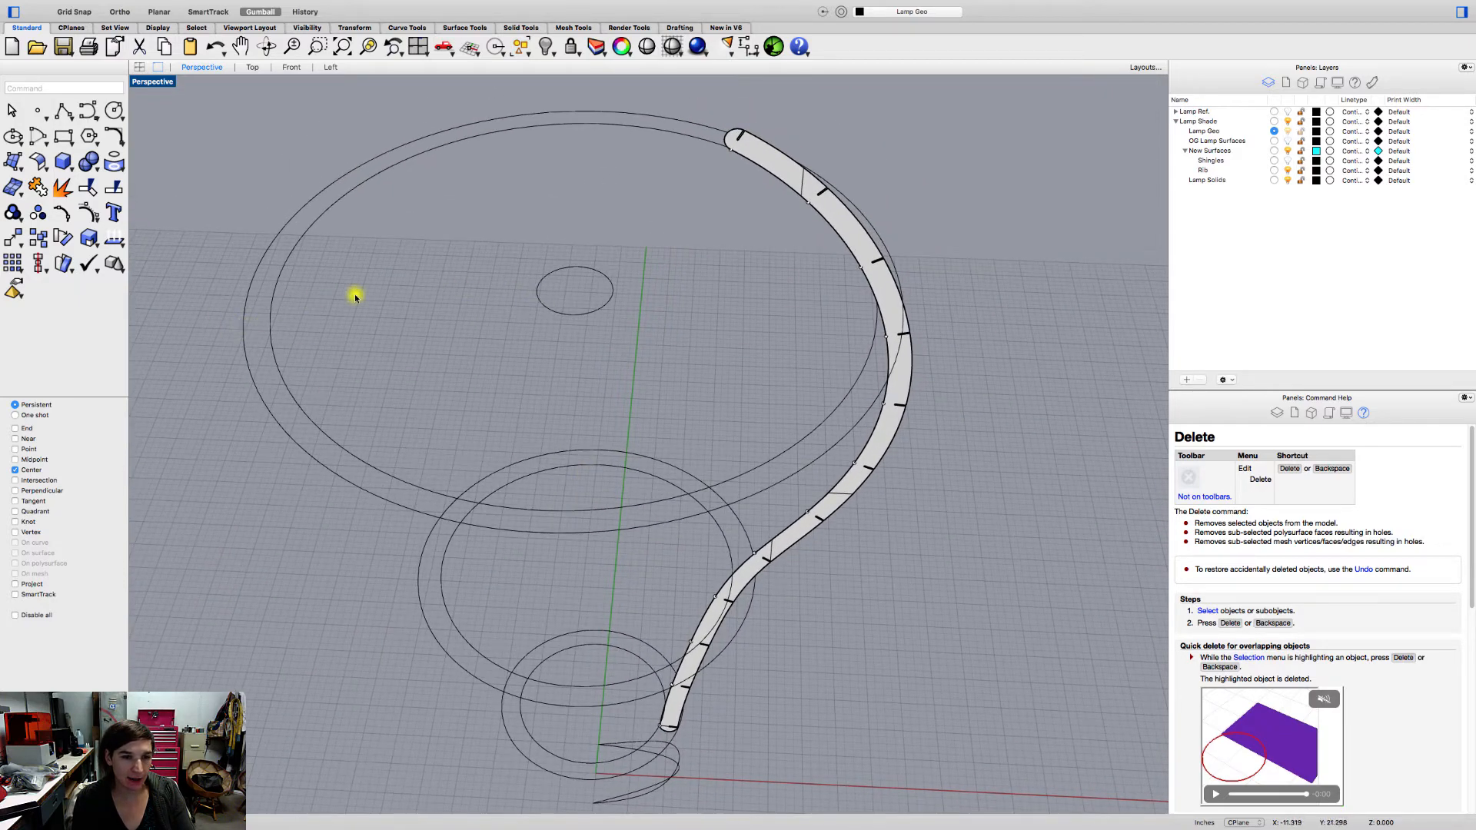
{"action": "left_click", "coordinate": [539, 301]}
{"action": "left_click", "coordinate": [410, 286]}
{"action": "right_click_drag", "start_coordinate": [553, 315], "coordinate": [573, 461]}
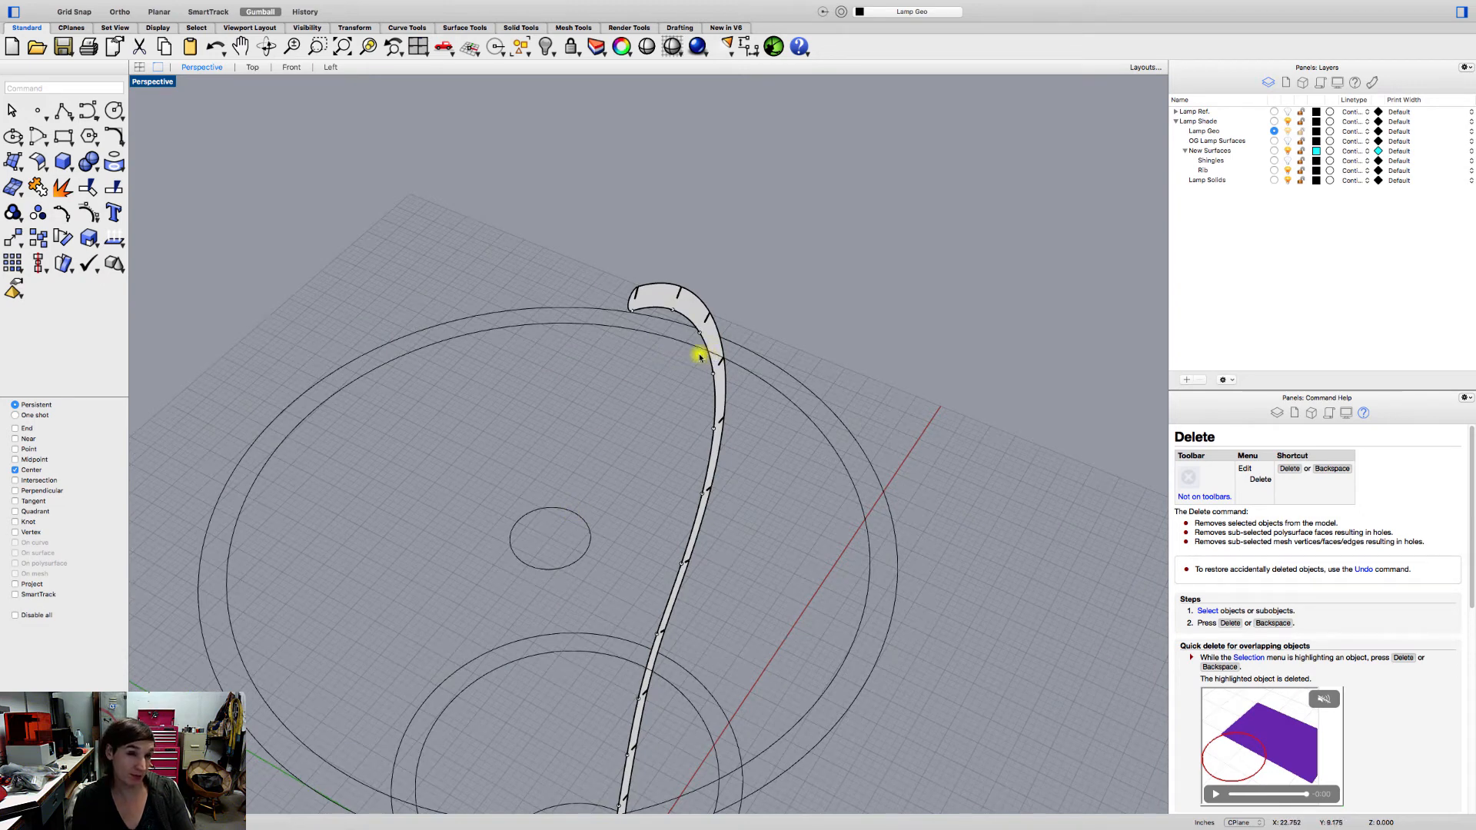
{"action": "left_click", "coordinate": [61, 110]}
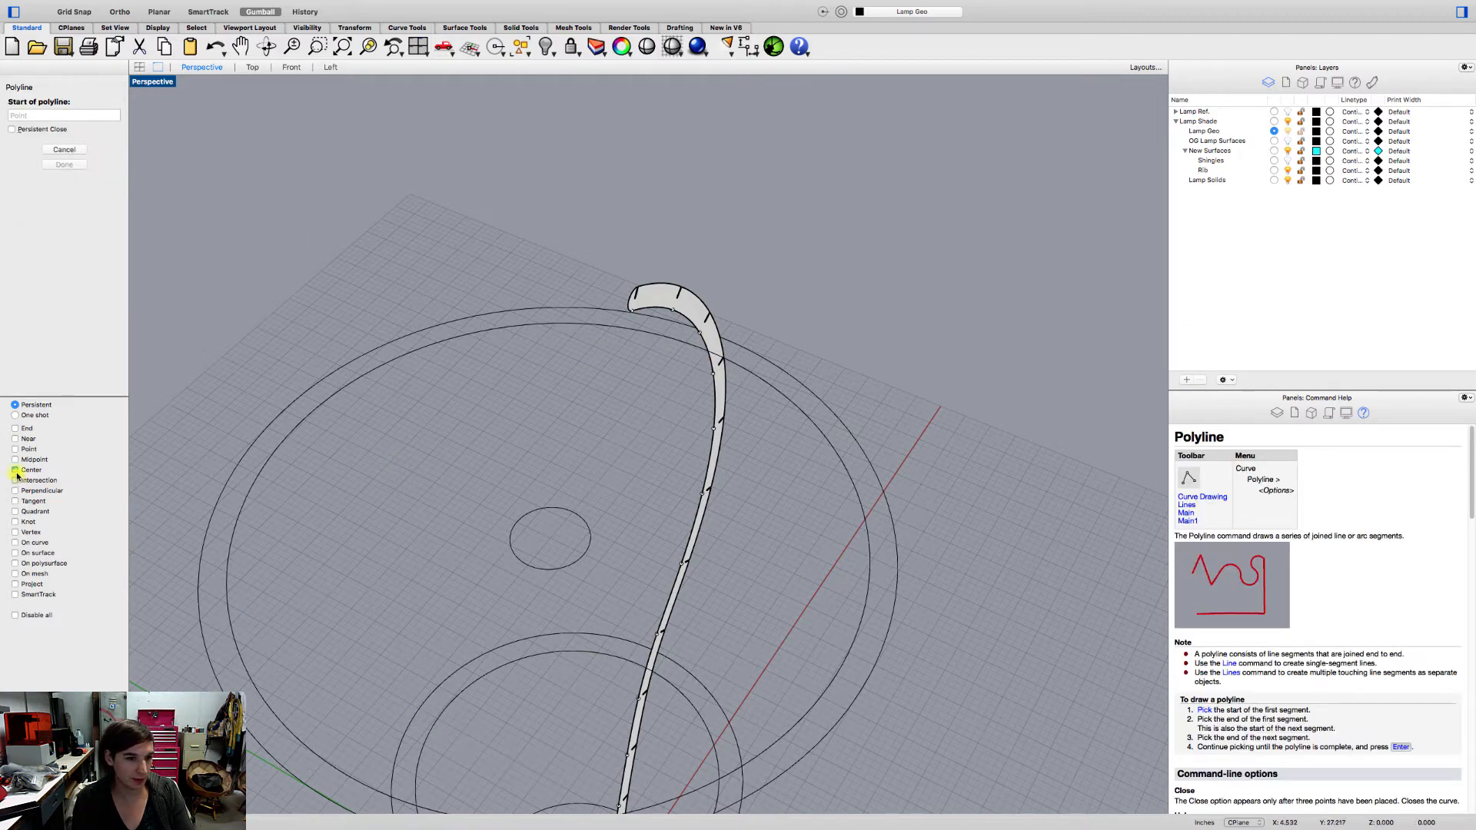
{"action": "left_click", "coordinate": [707, 351]}
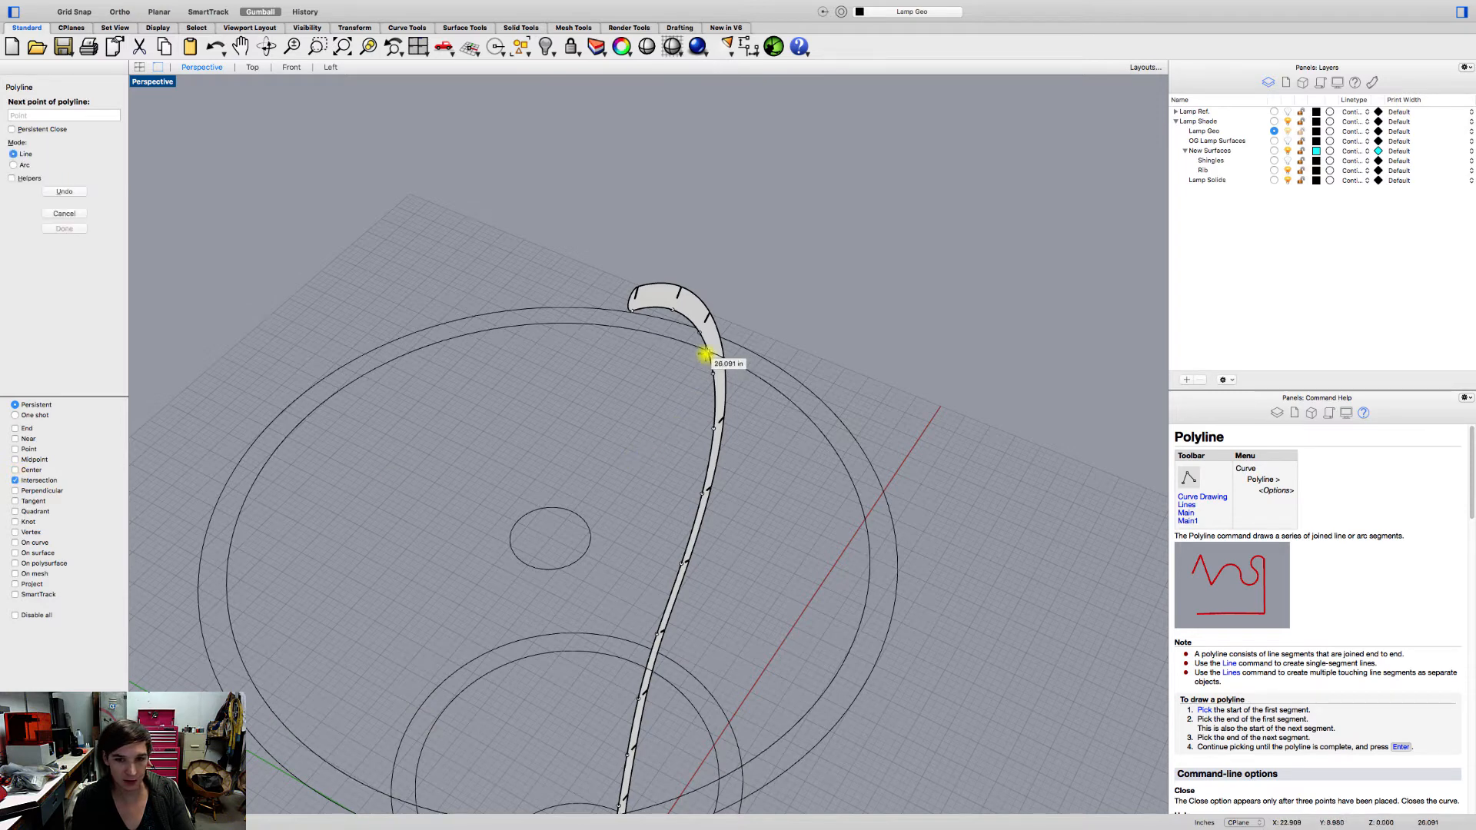
{"action": "left_click", "coordinate": [571, 511]}
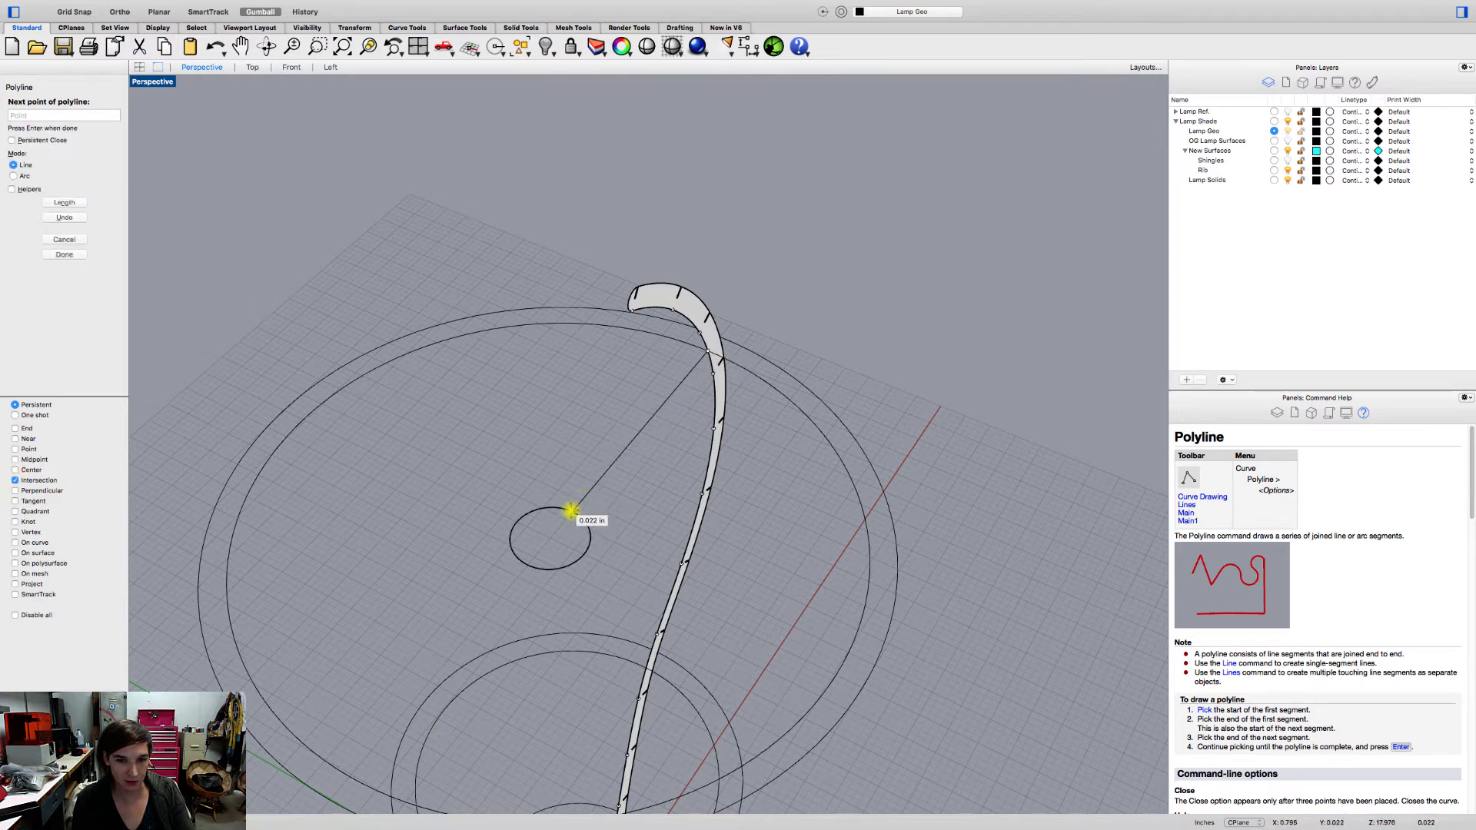
{"action": "key", "text": "Return"}
- Examine the connecting line, socket circle and rings against the rib from the perspective and top views
{"action": "left_click", "coordinate": [581, 498]}
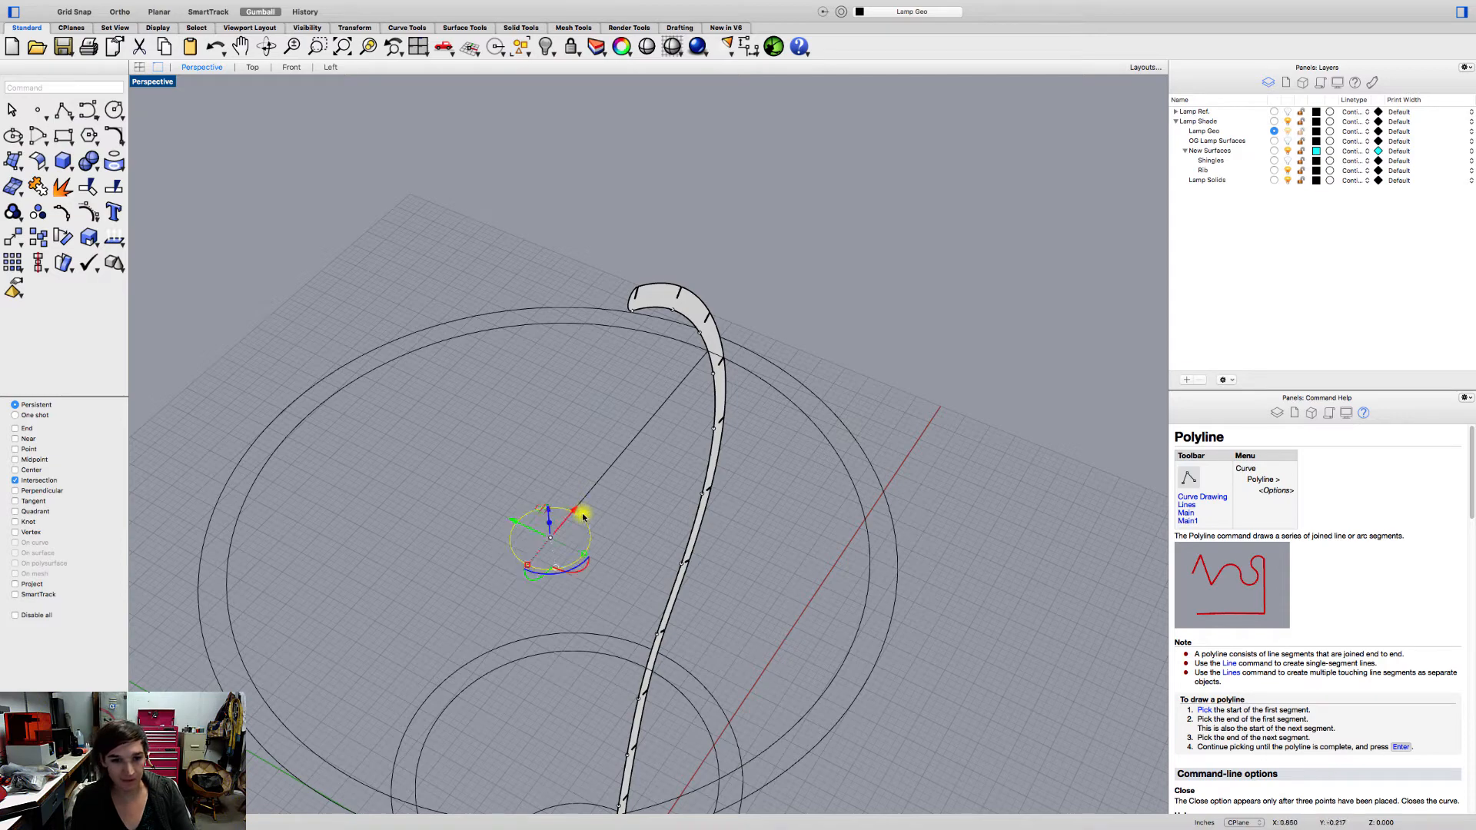
{"action": "scroll", "coordinate": [613, 524], "scroll_direction": "down", "scroll_amount": 3}
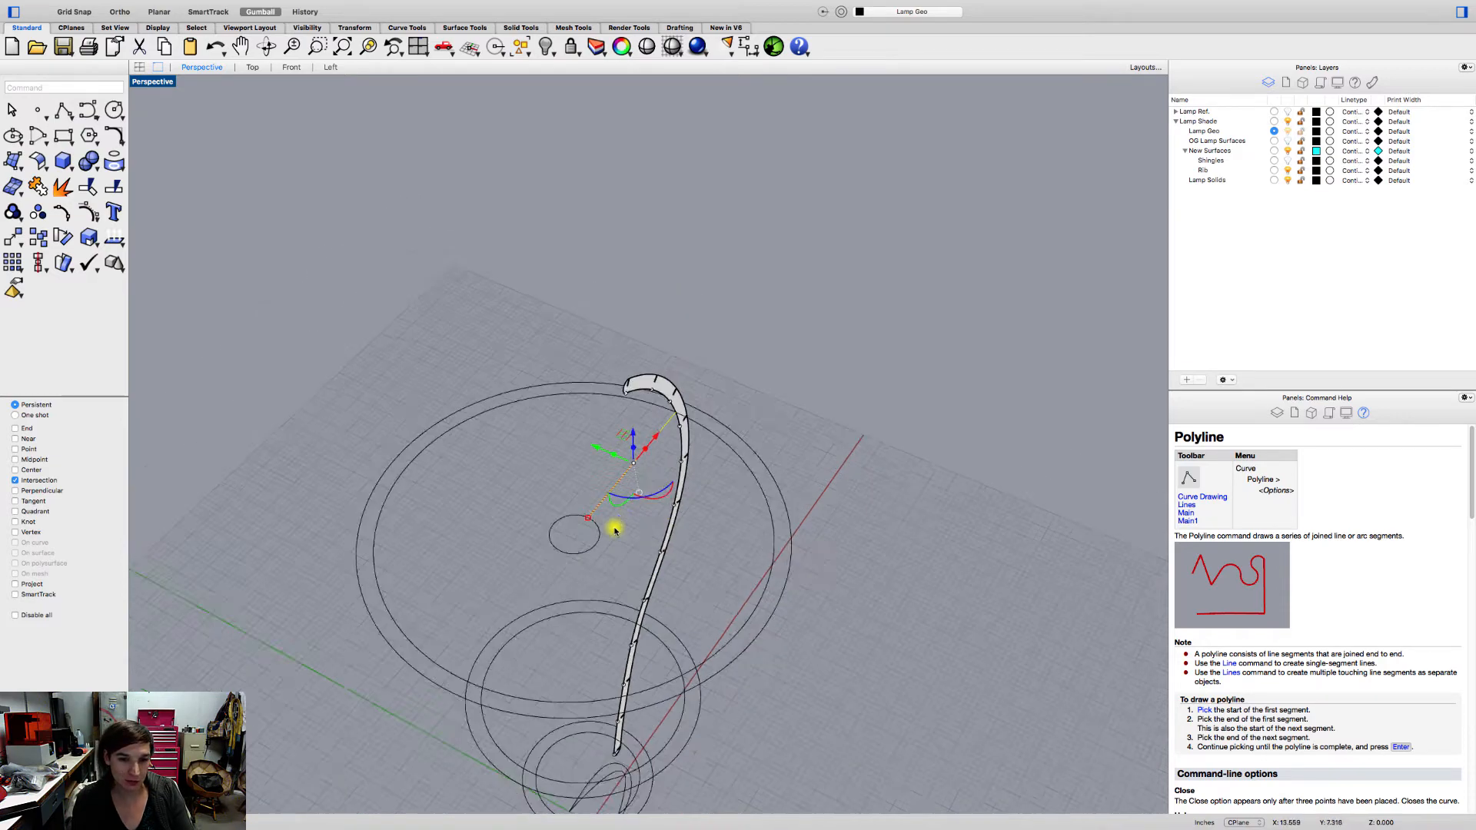
{"action": "left_click", "coordinate": [600, 539]}
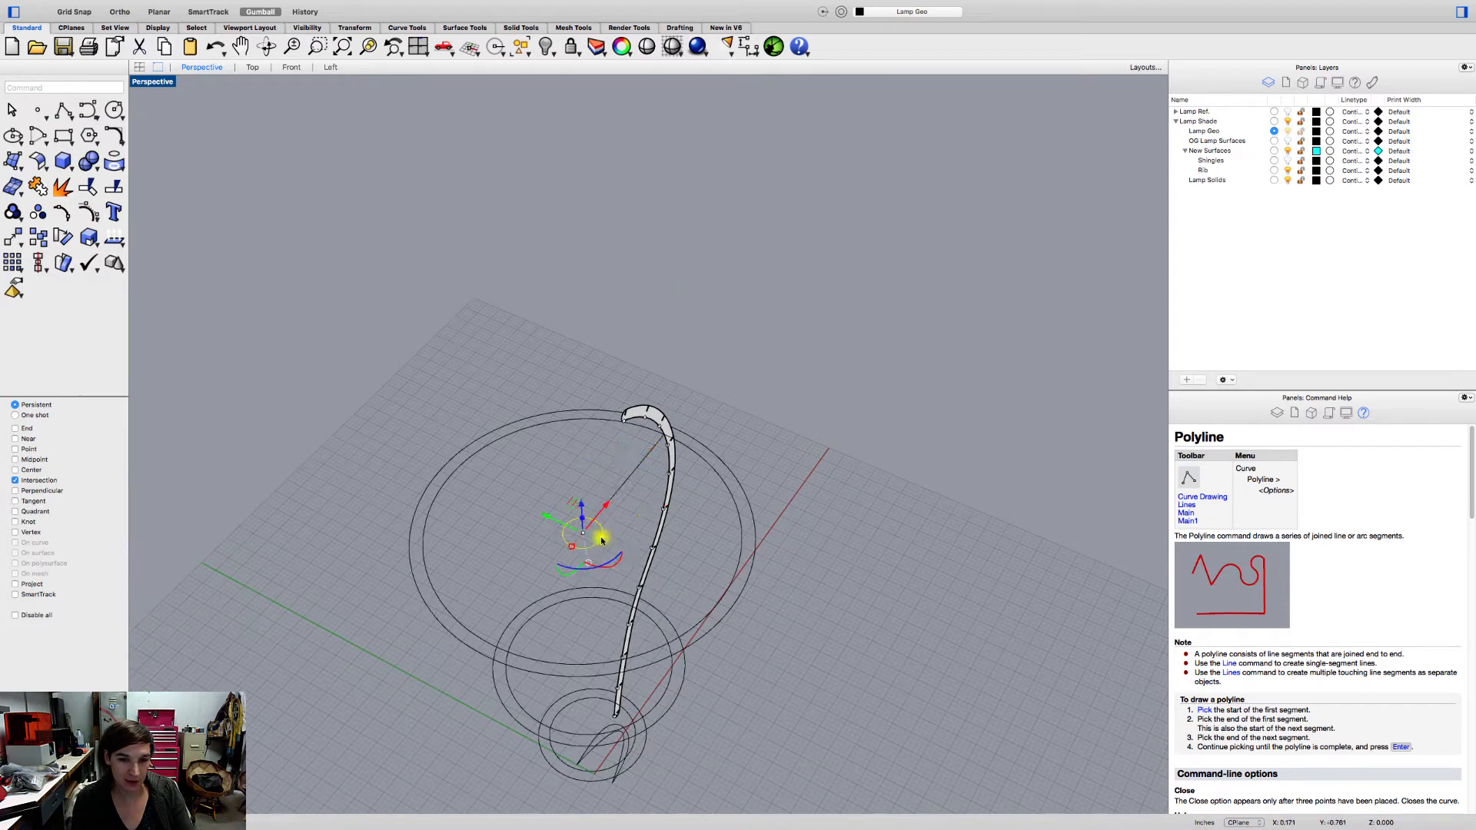
{"action": "left_click", "coordinate": [726, 474], "text": "shift"}
{"action": "right_click_drag", "start_coordinate": [653, 655], "coordinate": [698, 699]}
{"action": "left_click", "coordinate": [464, 438]}
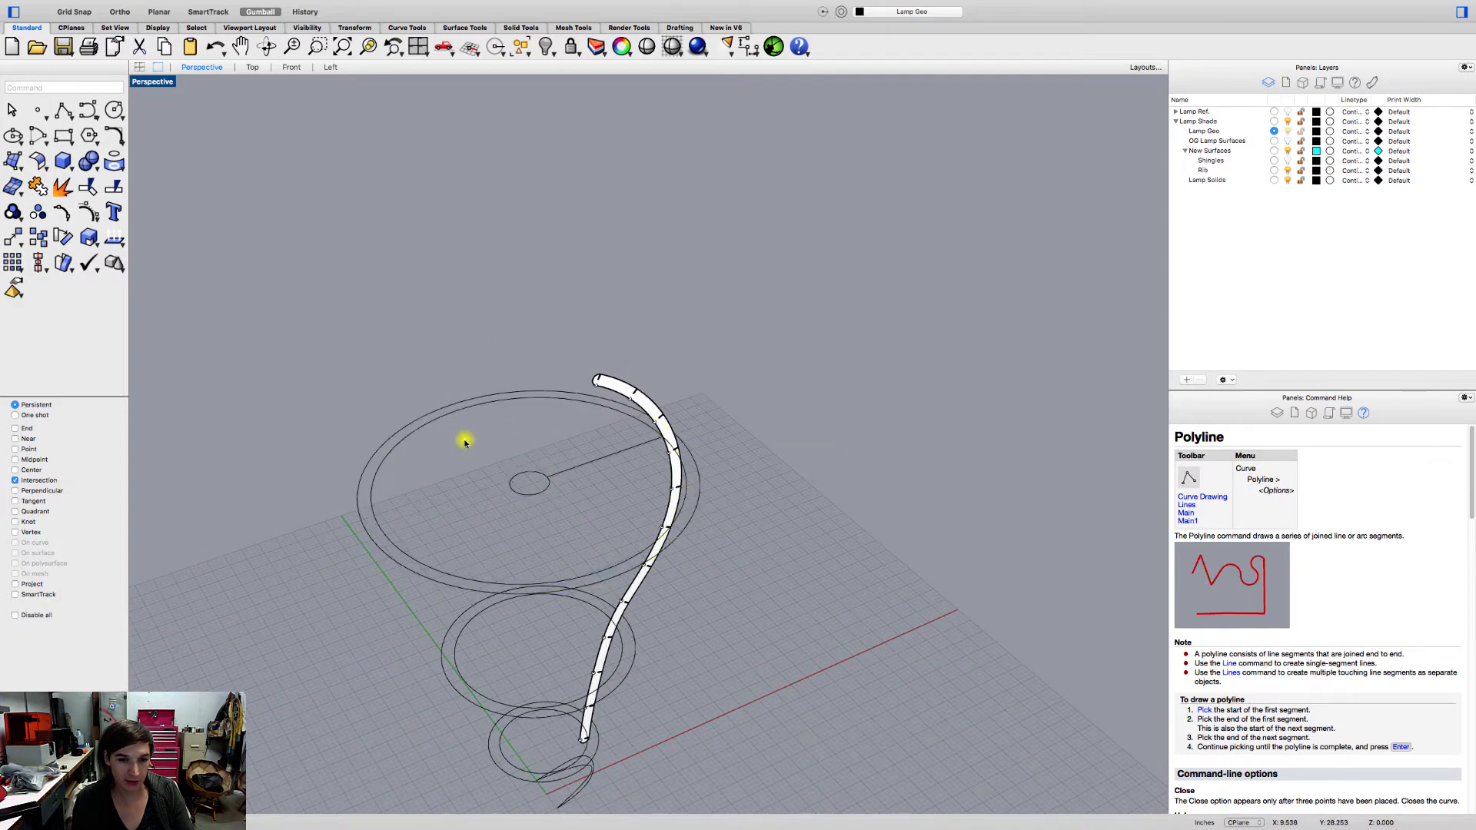
{"action": "right_click_drag", "start_coordinate": [464, 438], "coordinate": [472, 481]}
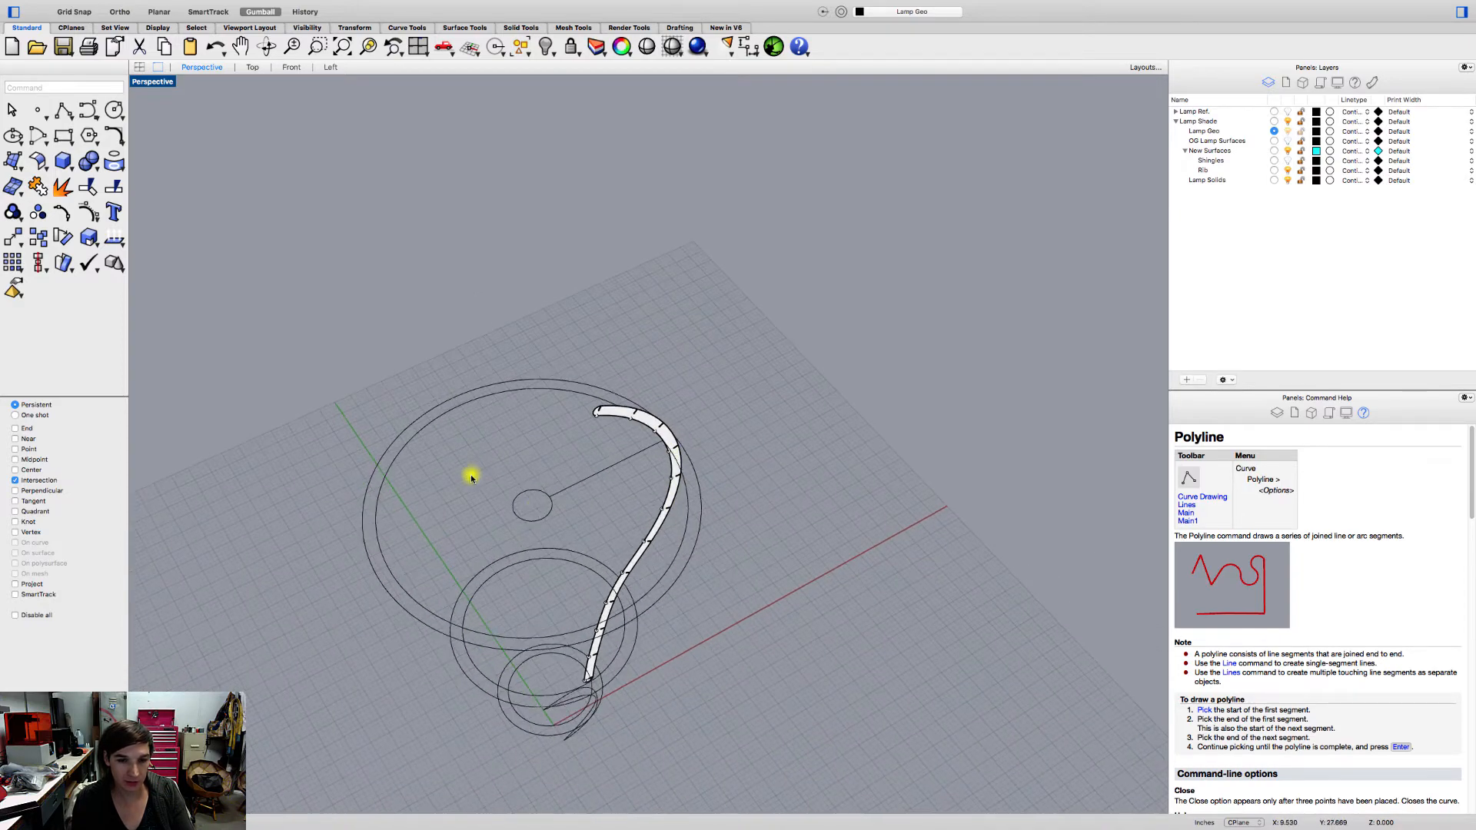
{"action": "left_click", "coordinate": [255, 68]}
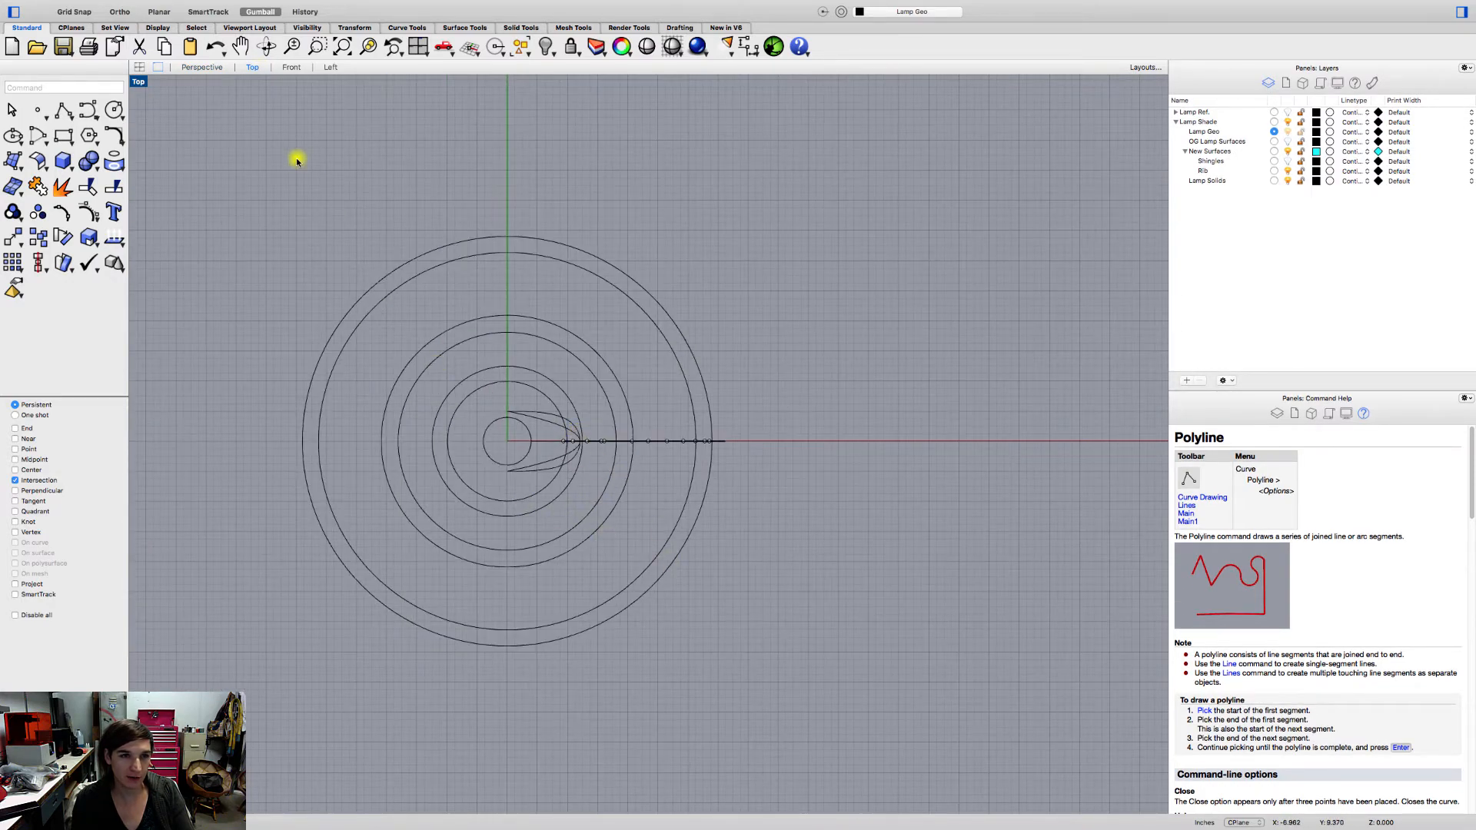
{"action": "left_click", "coordinate": [198, 68]}
{"action": "right_click_drag", "start_coordinate": [492, 297], "coordinate": [545, 462]}
{"action": "scroll", "coordinate": [516, 470], "scroll_direction": "up", "scroll_amount": 5}
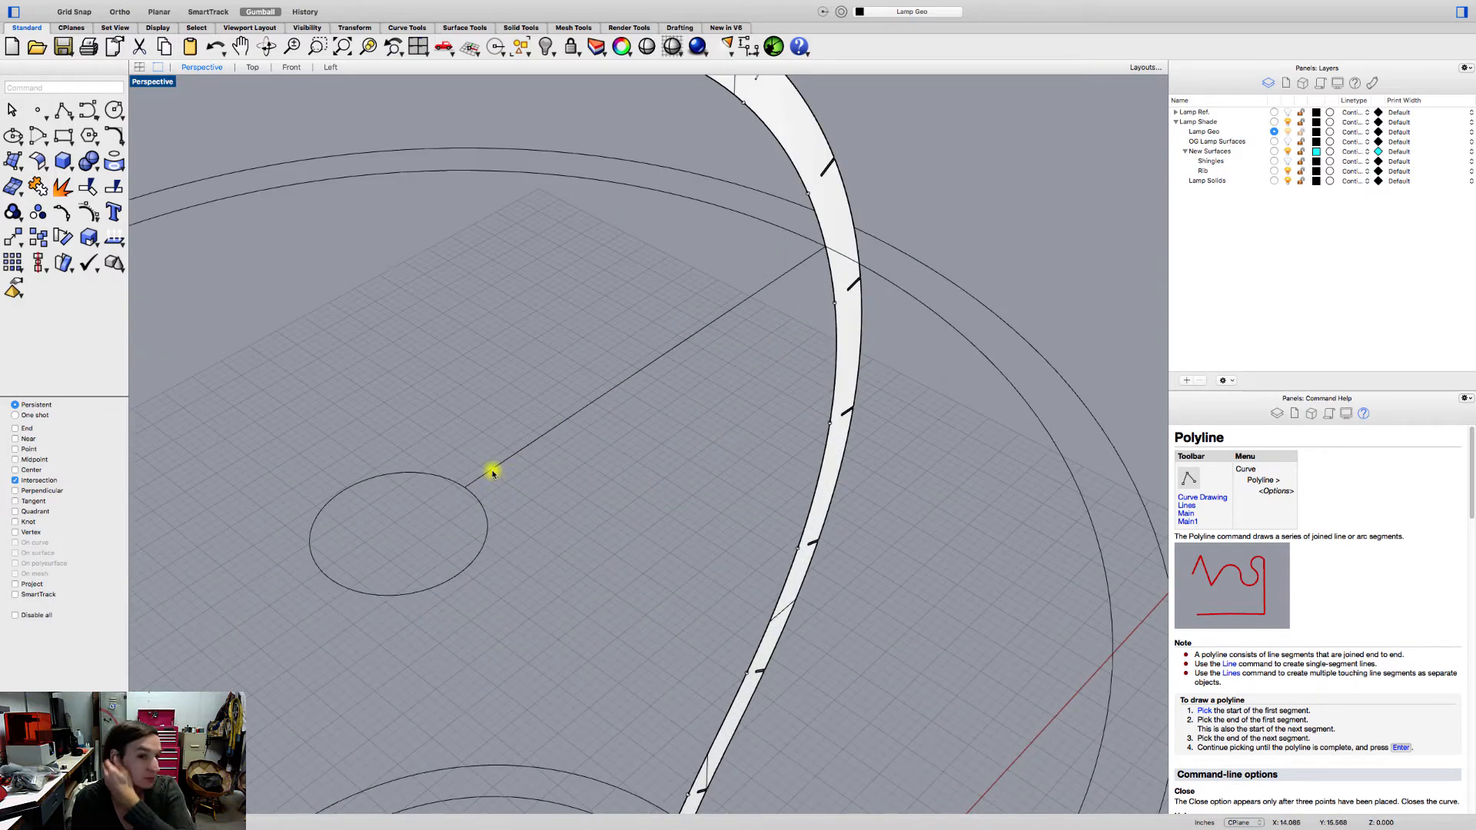
- Extend the connecting line at both ends, slightly inside the socket circle and about 0.27 in past the top ring's inner circle
{"action": "left_click", "coordinate": [493, 472]}
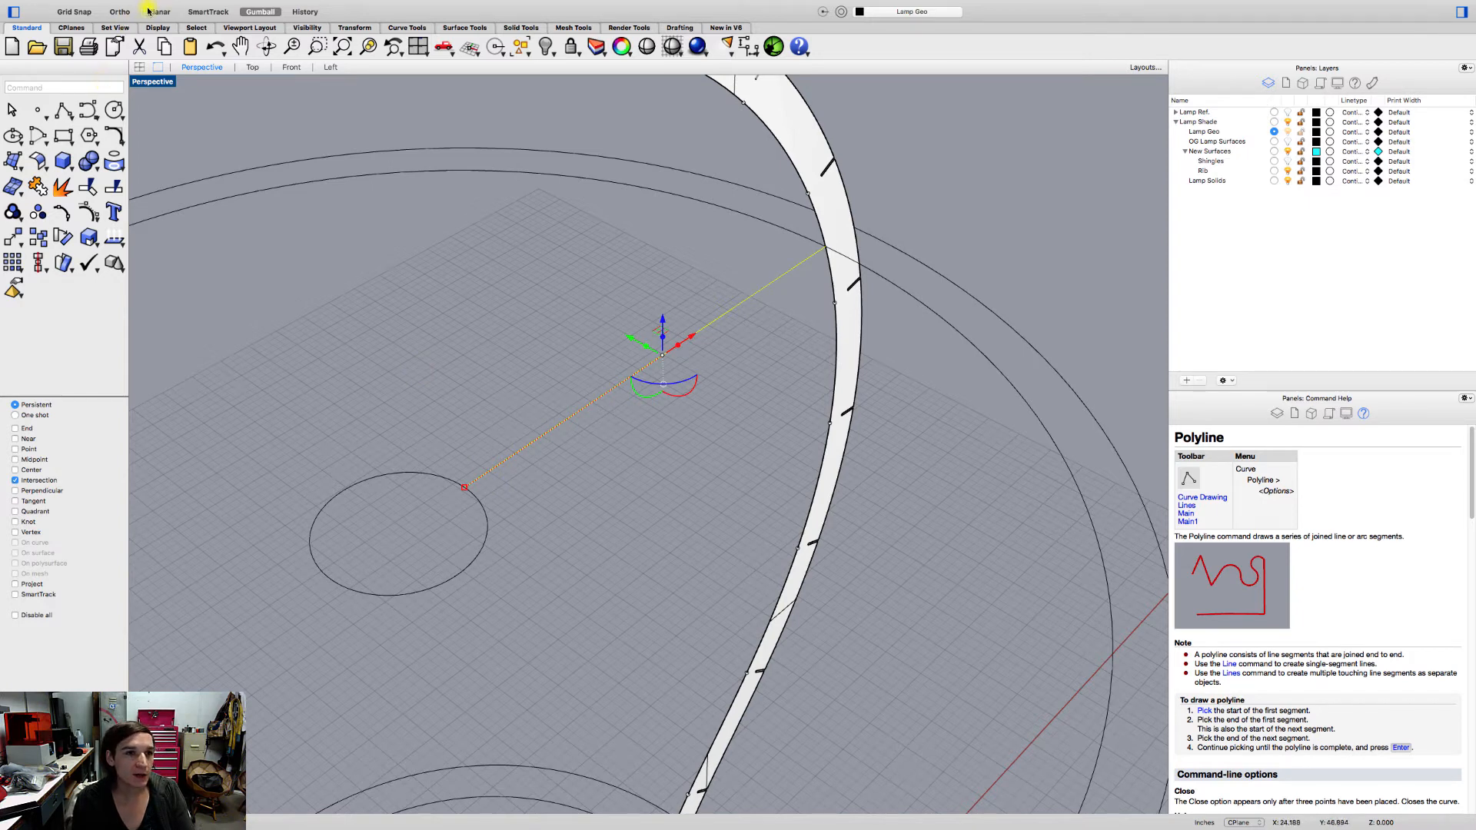
{"action": "left_click", "coordinate": [174, 6]}
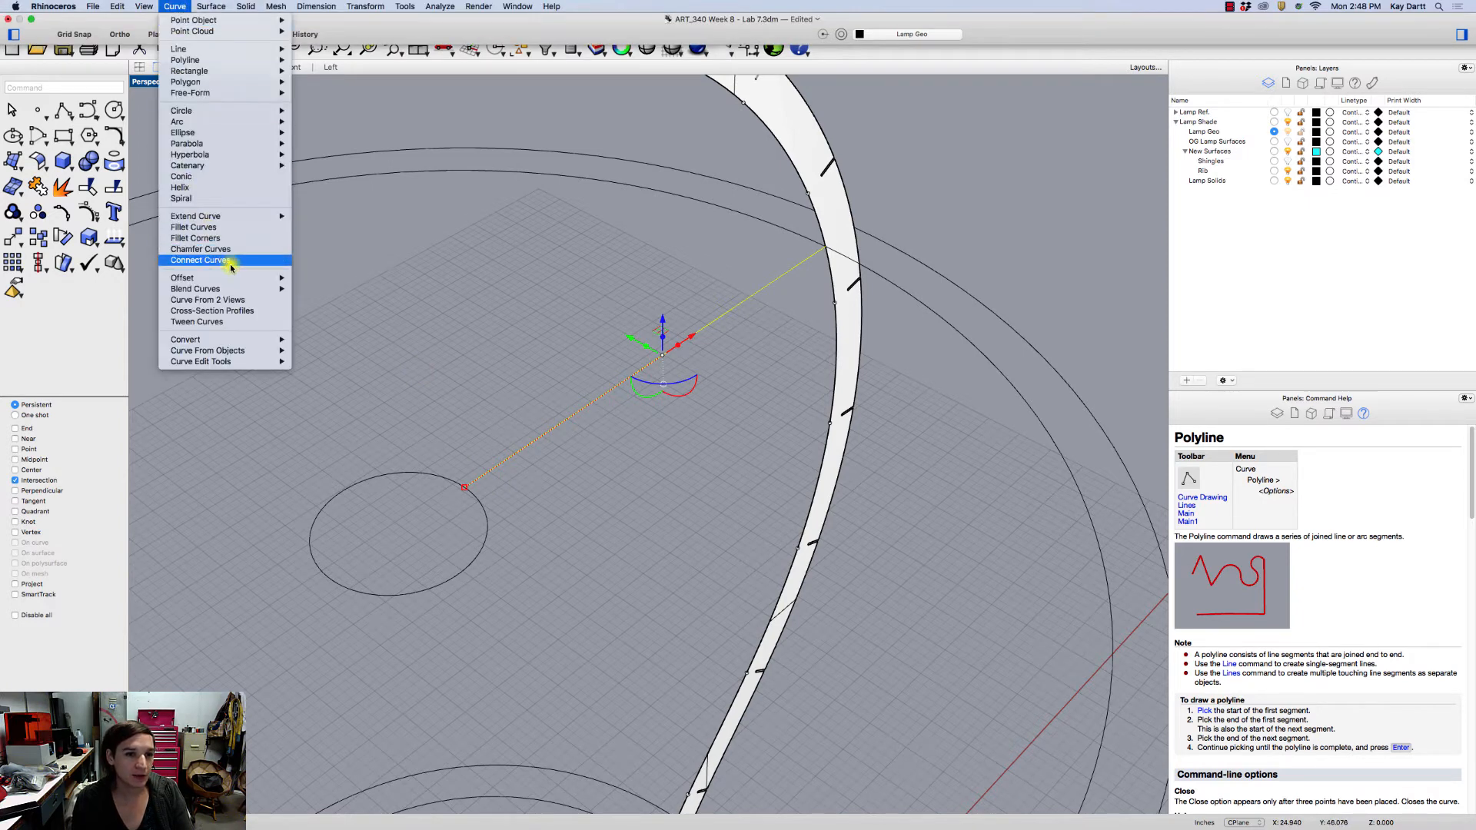
{"action": "mouse_move", "coordinate": [256, 219]}
{"action": "left_click", "coordinate": [329, 216]}
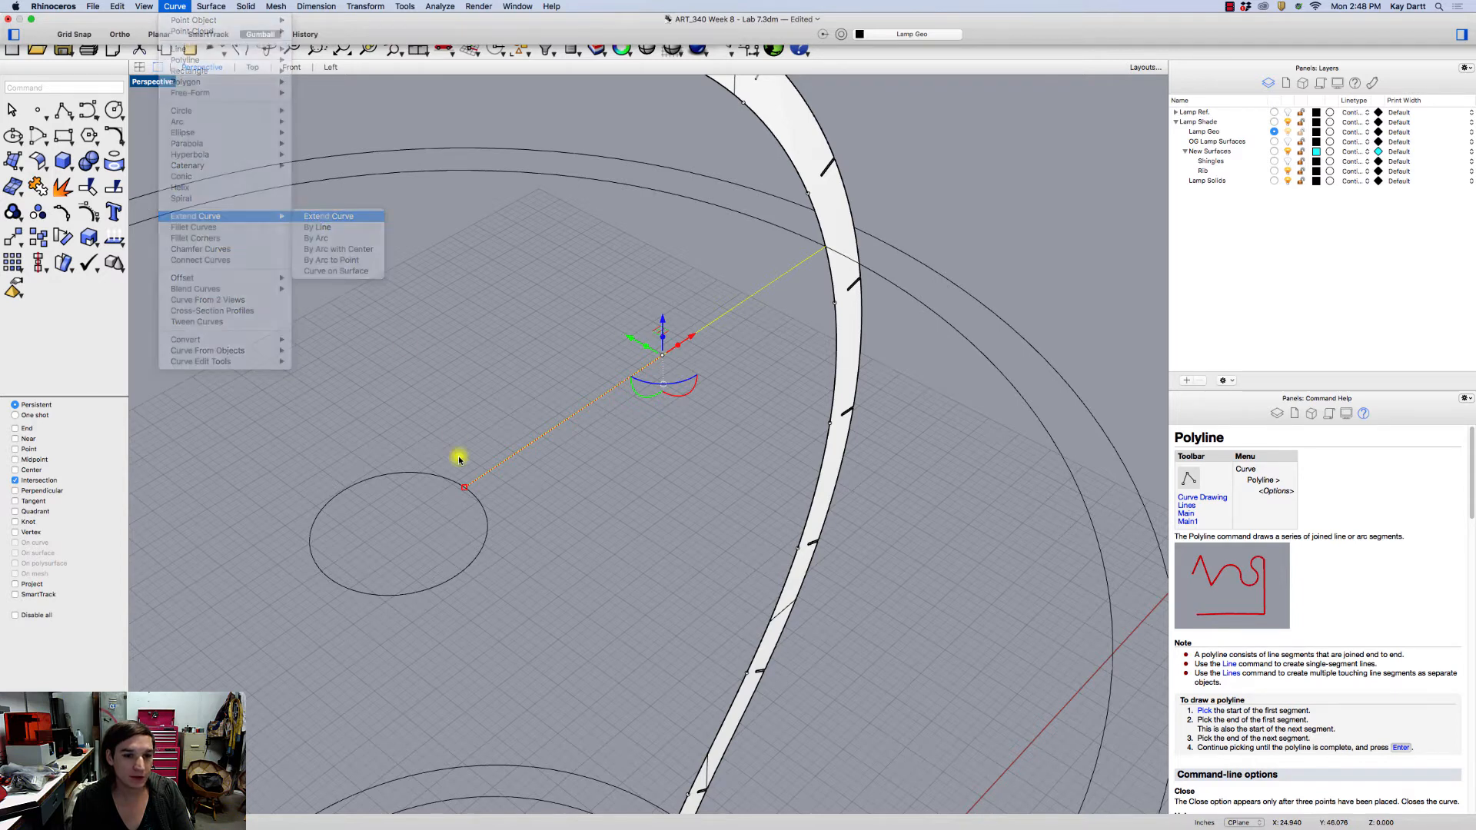
{"action": "left_click", "coordinate": [450, 499]}
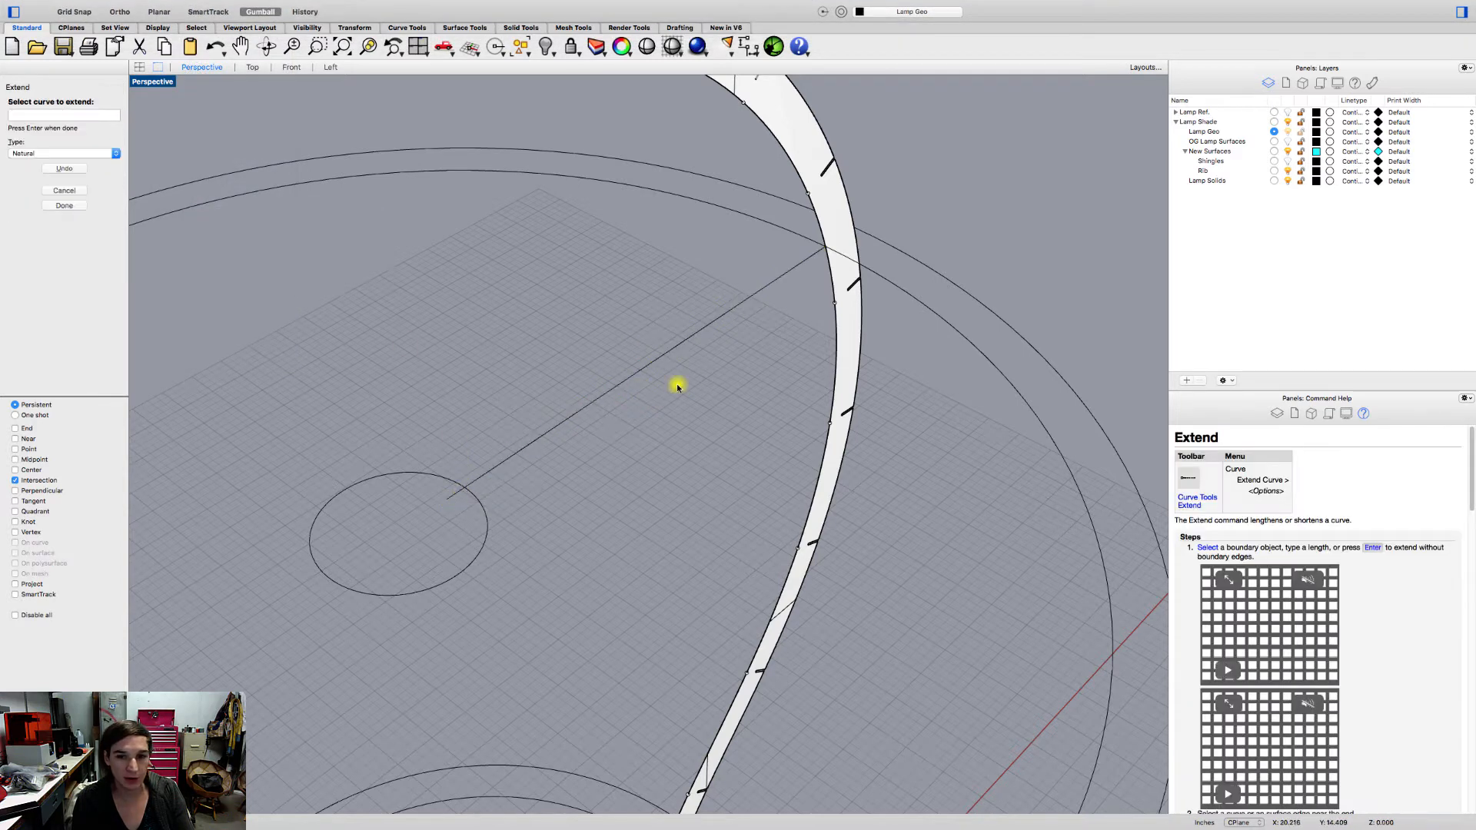
{"action": "left_click", "coordinate": [814, 257]}
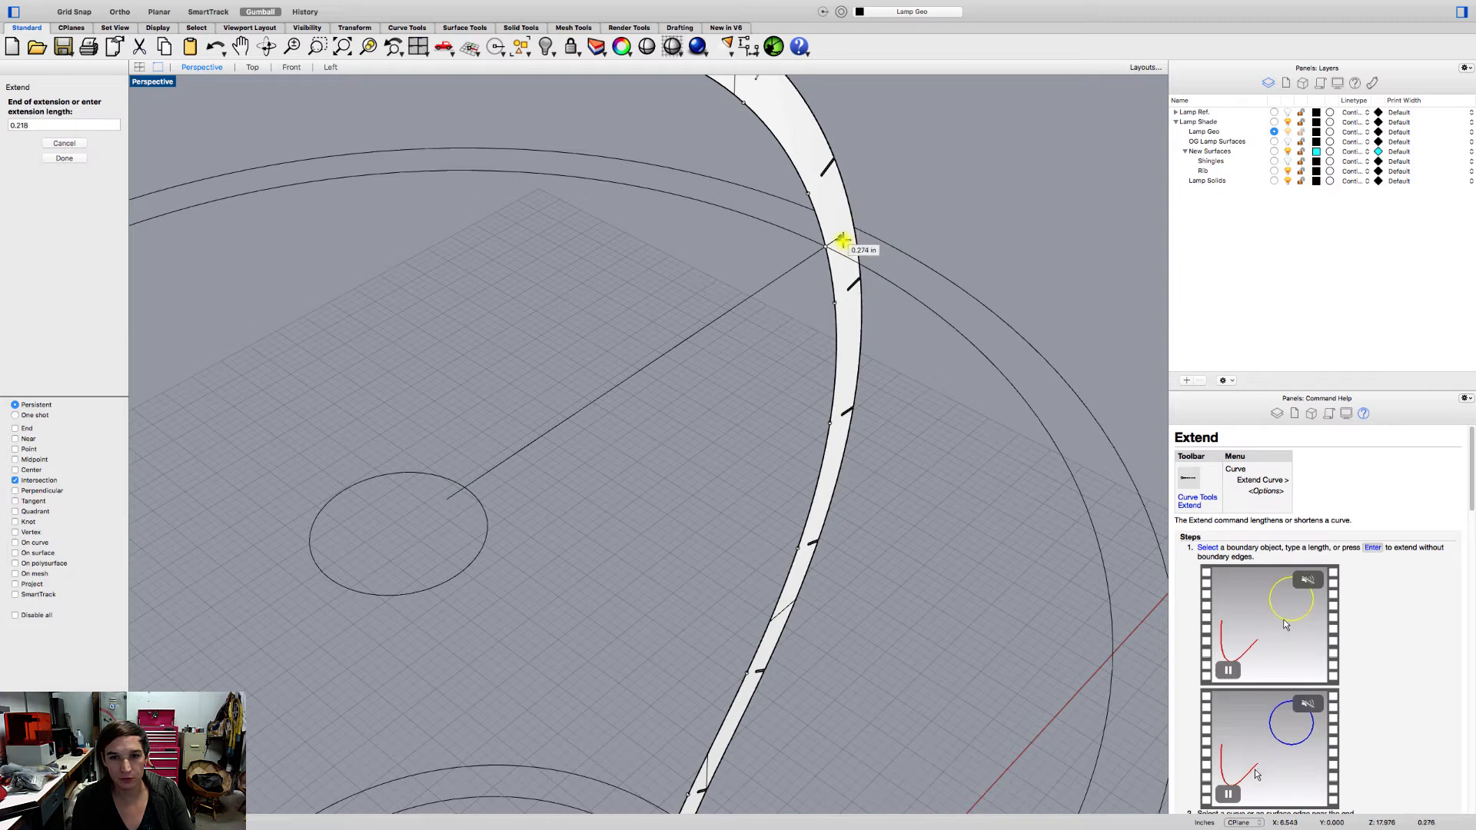
{"action": "left_click", "coordinate": [840, 239]}
{"action": "key", "text": "Return"}
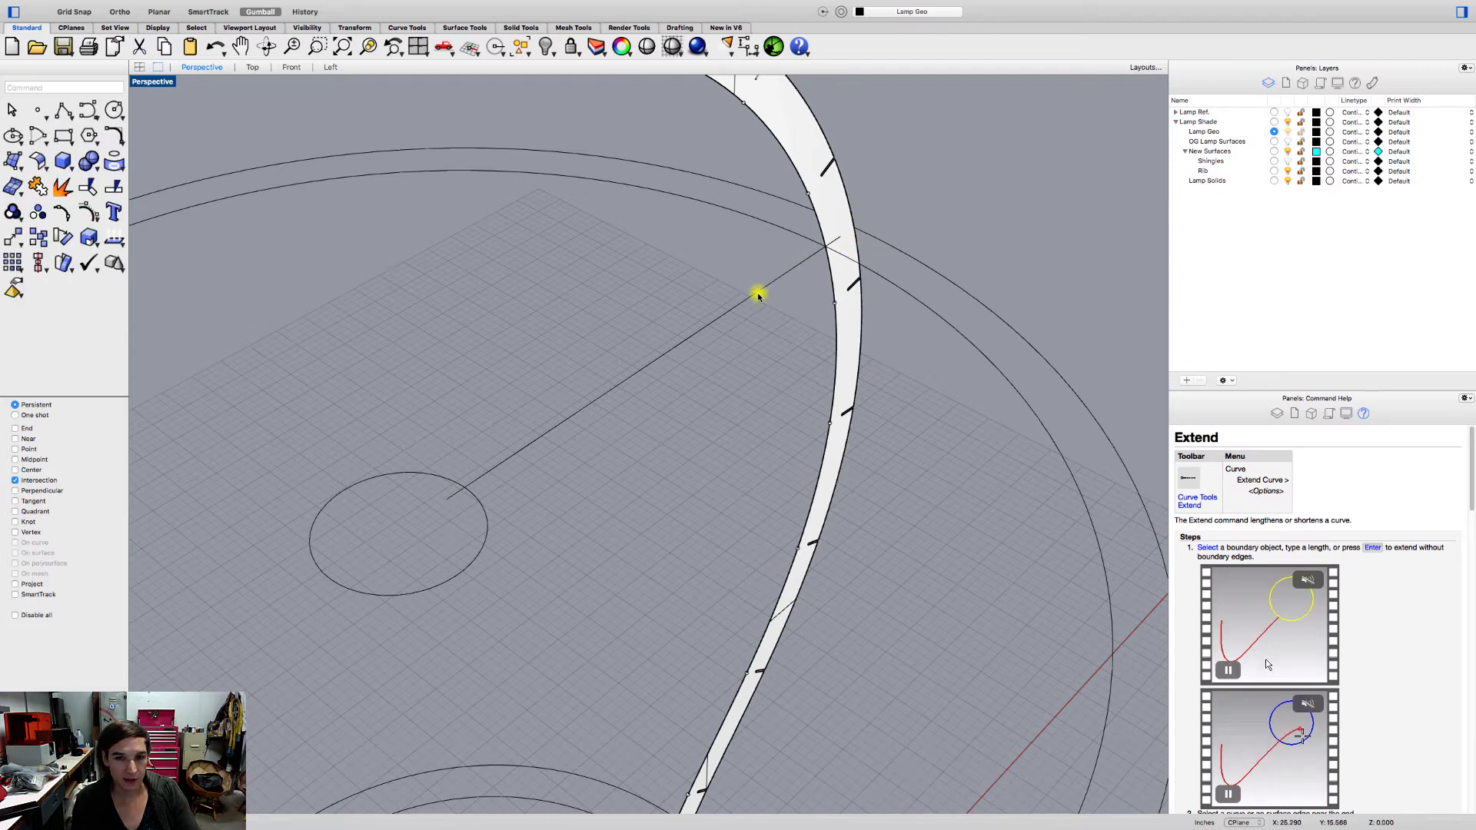
- Offset the extended line 0.25 in to both sides with flat caps to form a closed spoke outline
{"action": "left_click", "coordinate": [756, 295]}
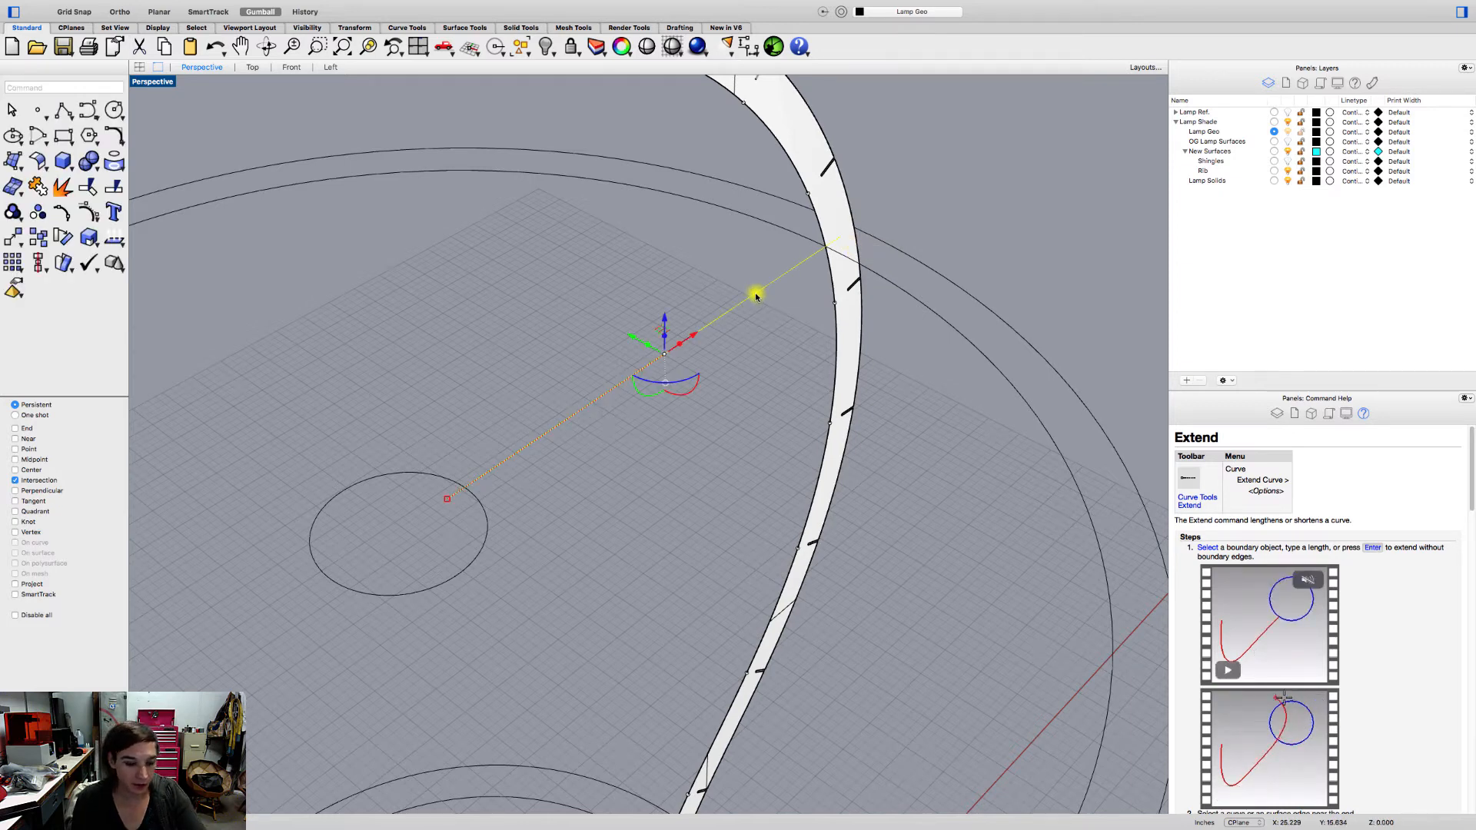
{"action": "type", "text": "Offset"}
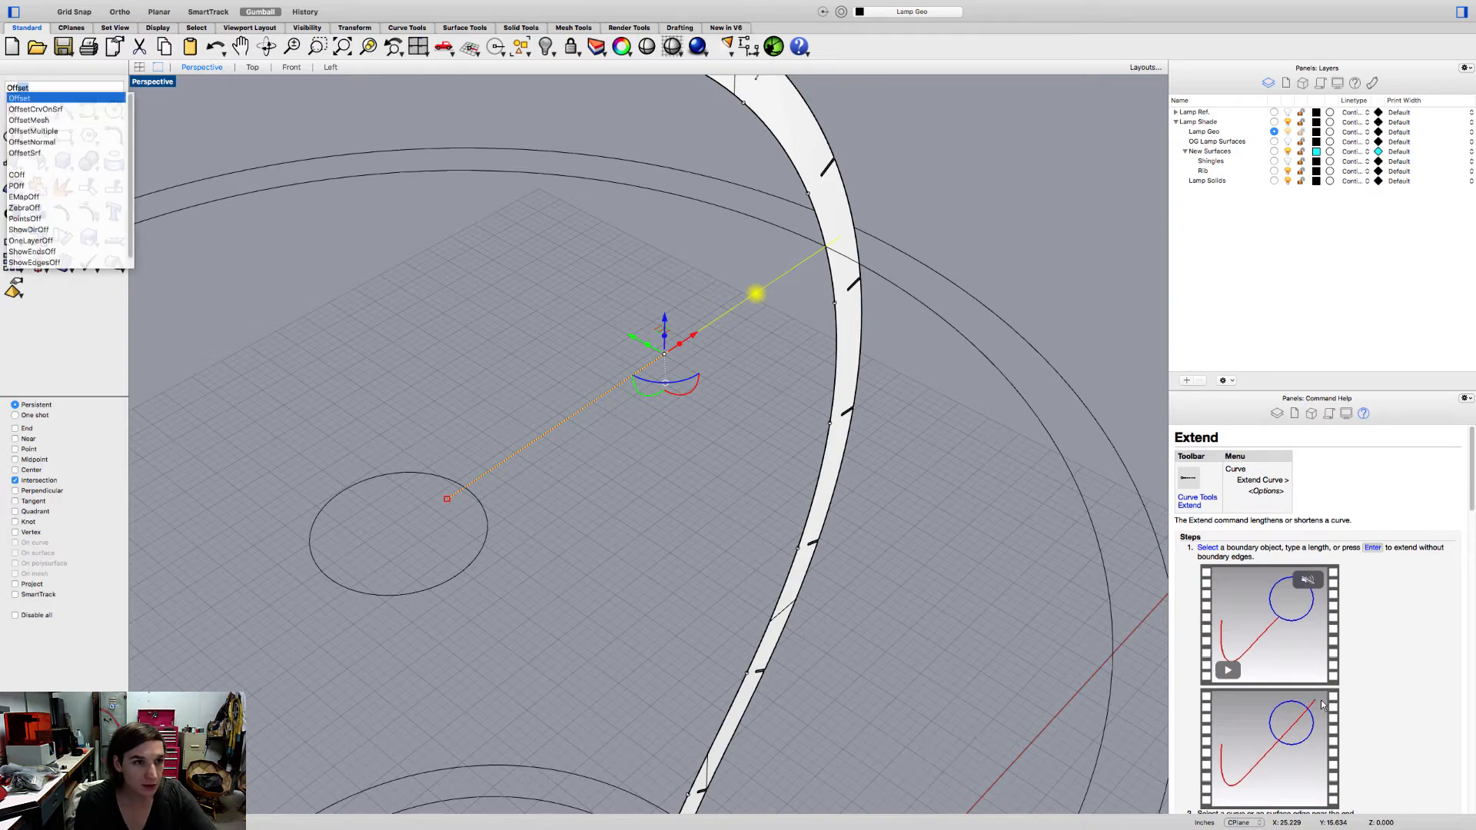
{"action": "key", "text": "Return"}
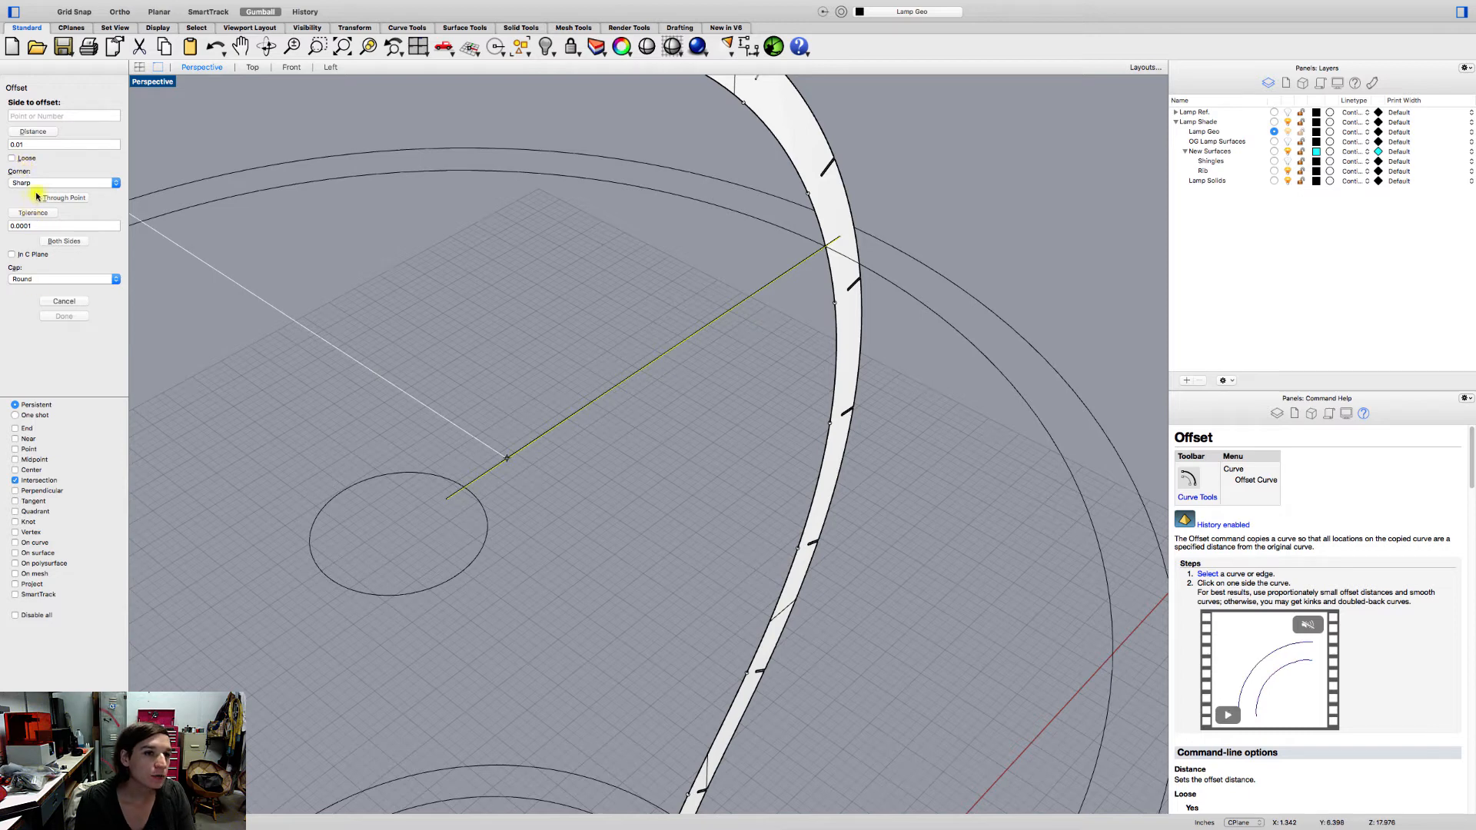
{"action": "left_click_drag", "start_coordinate": [22, 143], "coordinate": [4, 144]}
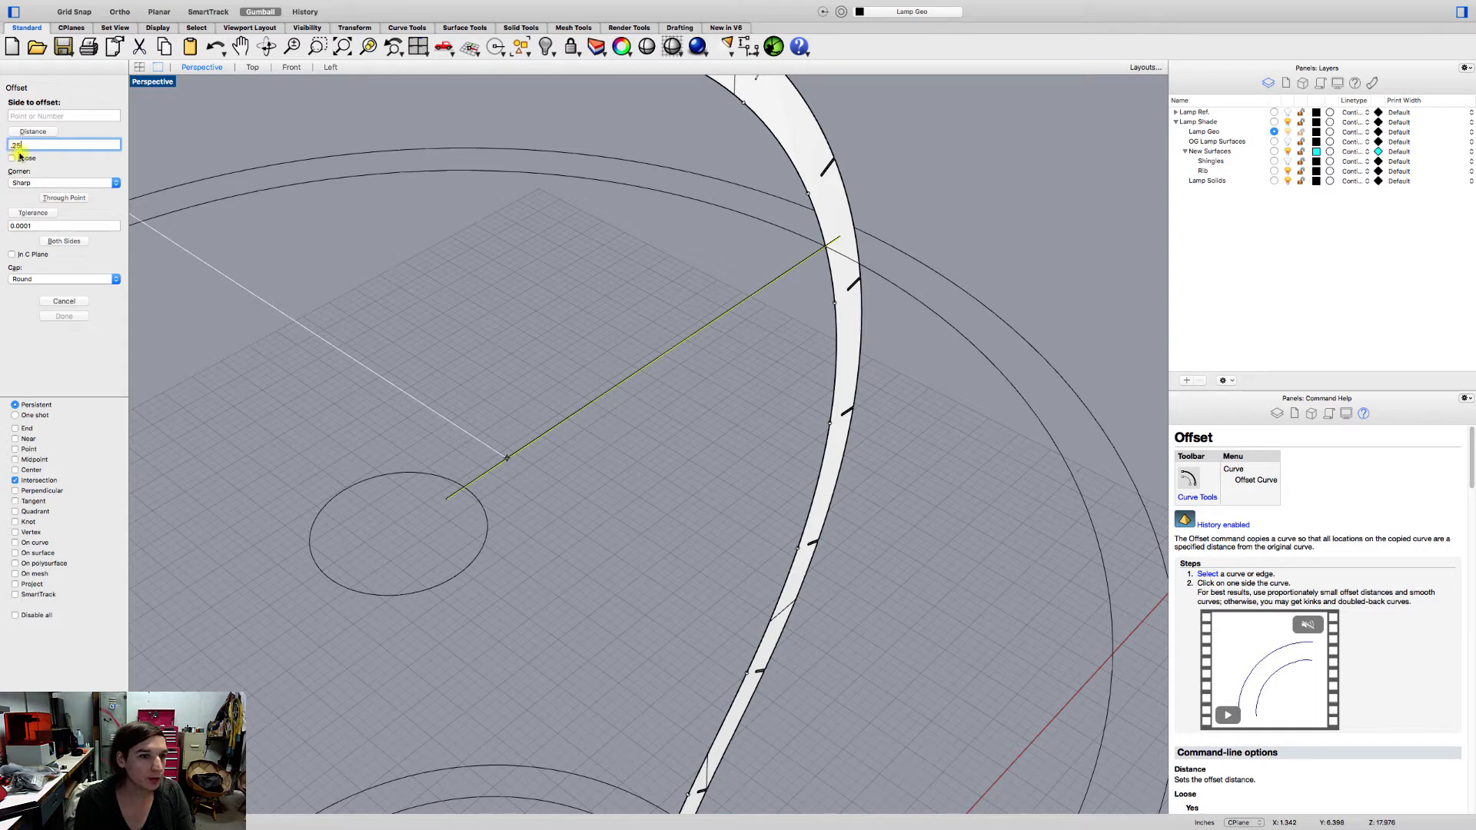
{"action": "left_click", "coordinate": [59, 242]}
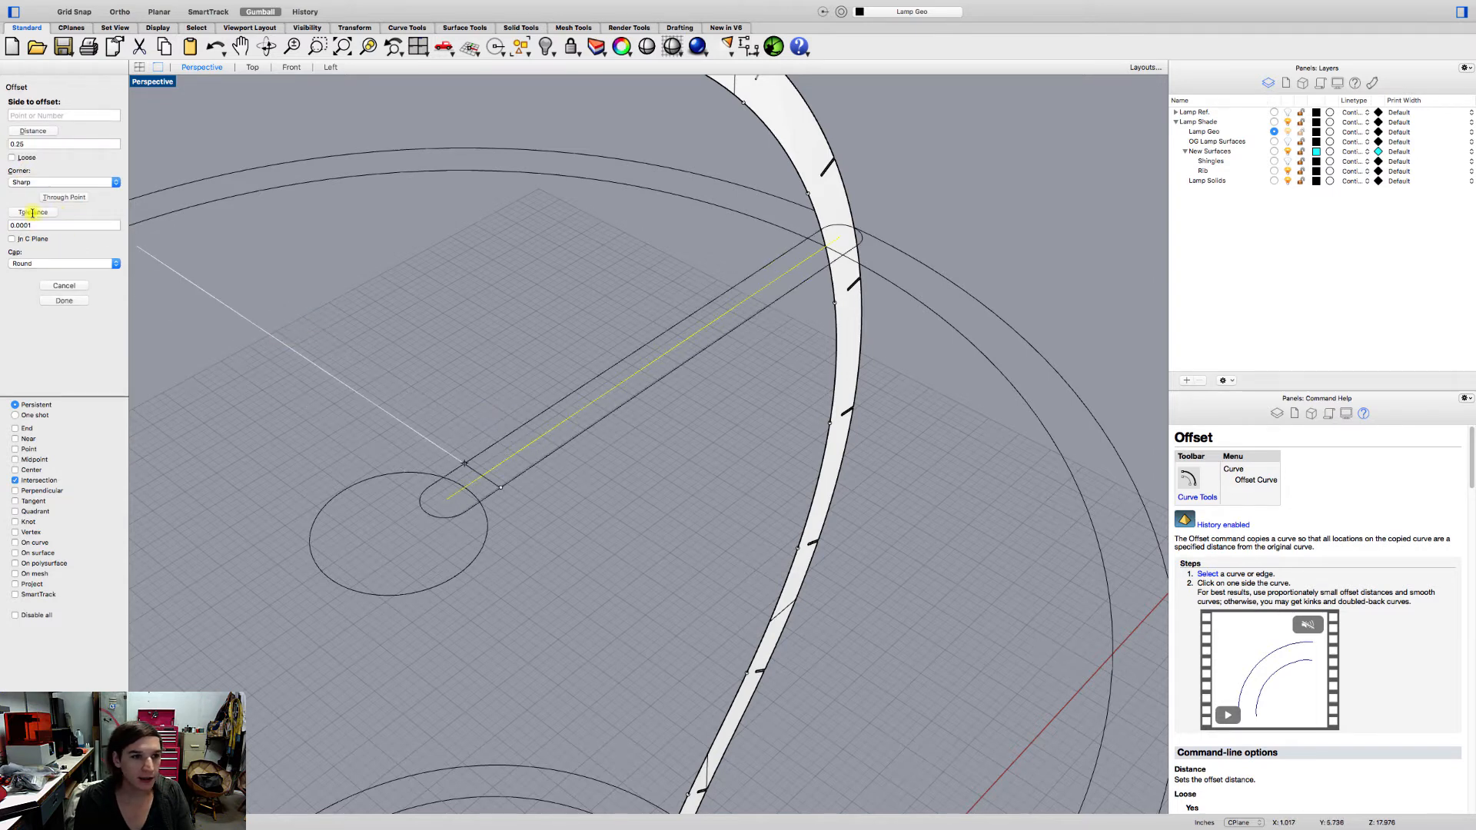
{"action": "left_click", "coordinate": [39, 263]}
{"action": "left_click", "coordinate": [37, 253]}
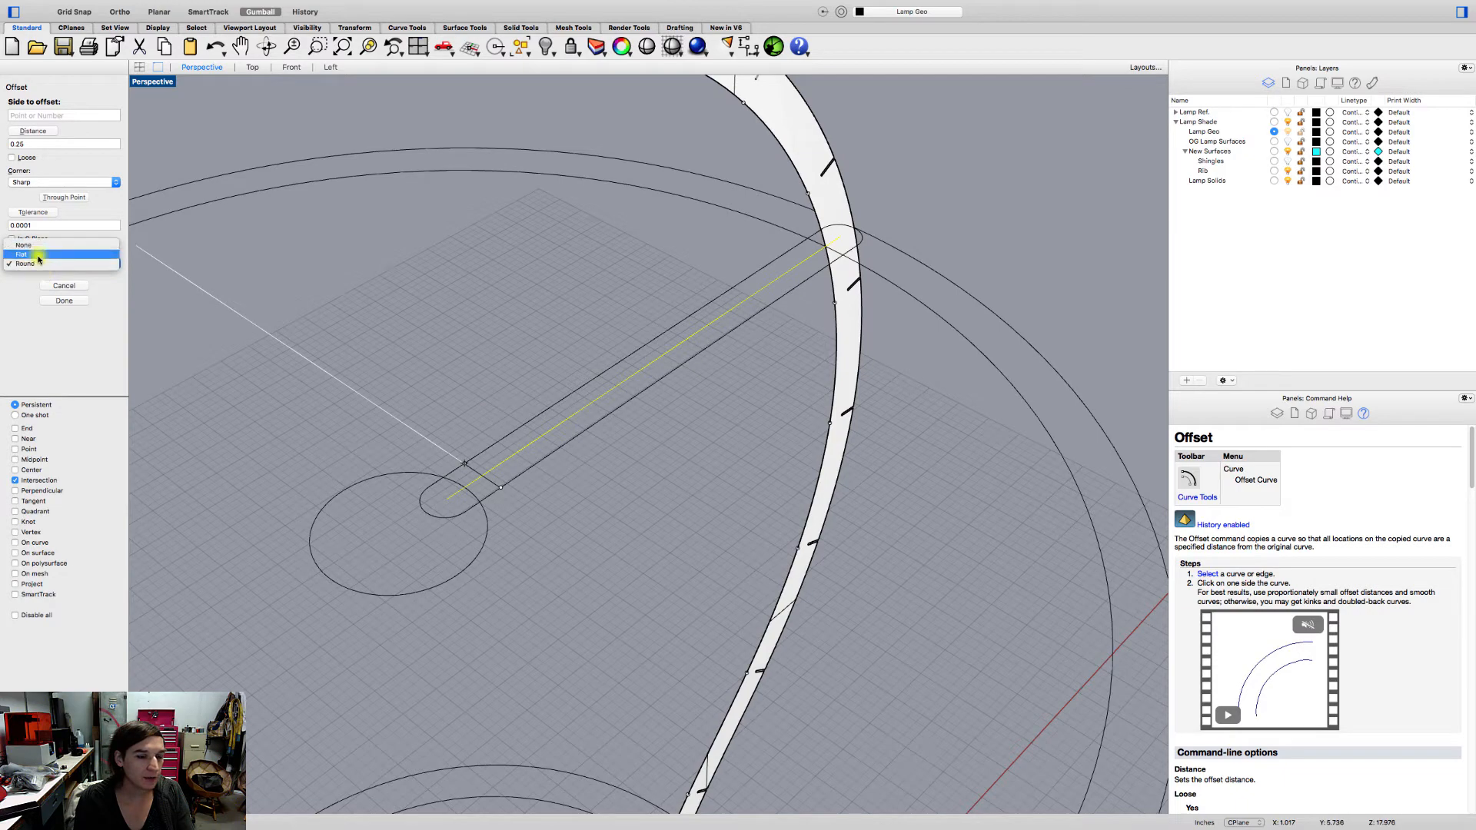
{"action": "left_click", "coordinate": [418, 364]}
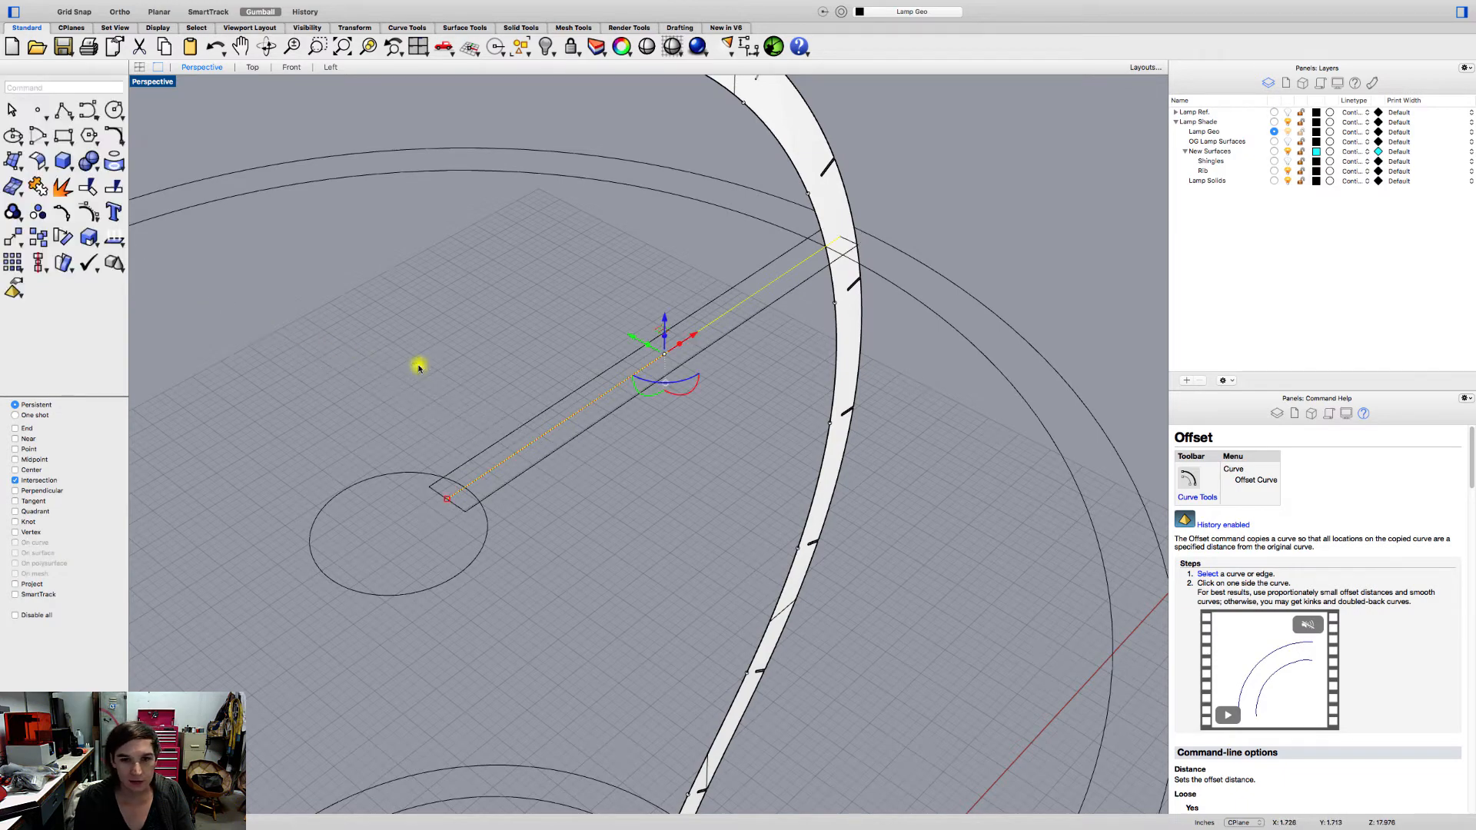
{"action": "left_click", "coordinate": [435, 375]}
{"action": "right_click_drag", "start_coordinate": [469, 384], "coordinate": [462, 407]}
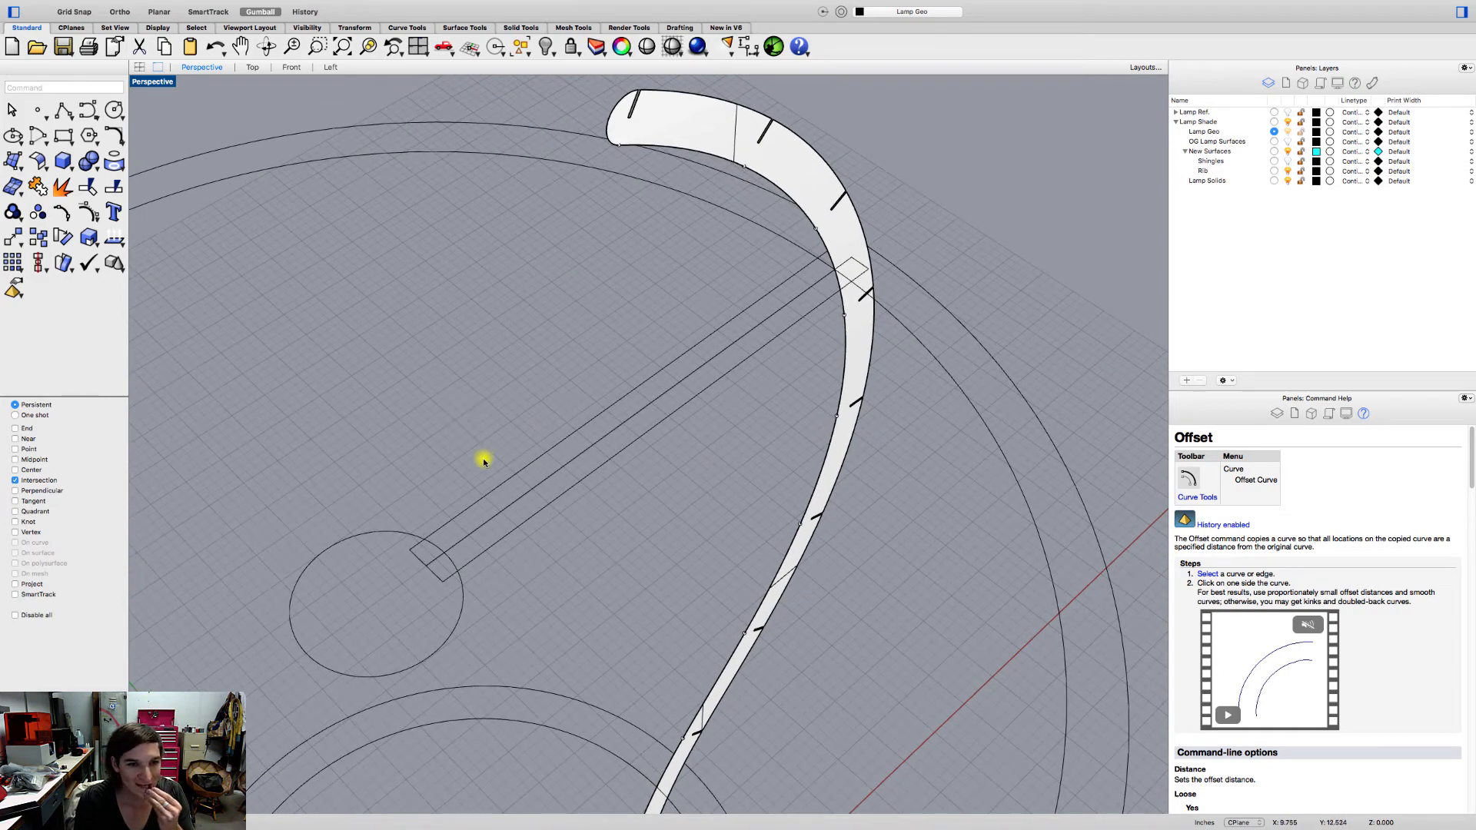
- Polar array the spoke outline around the socket circle's center with 10 items over 360 degrees
{"action": "left_click", "coordinate": [123, 143]}
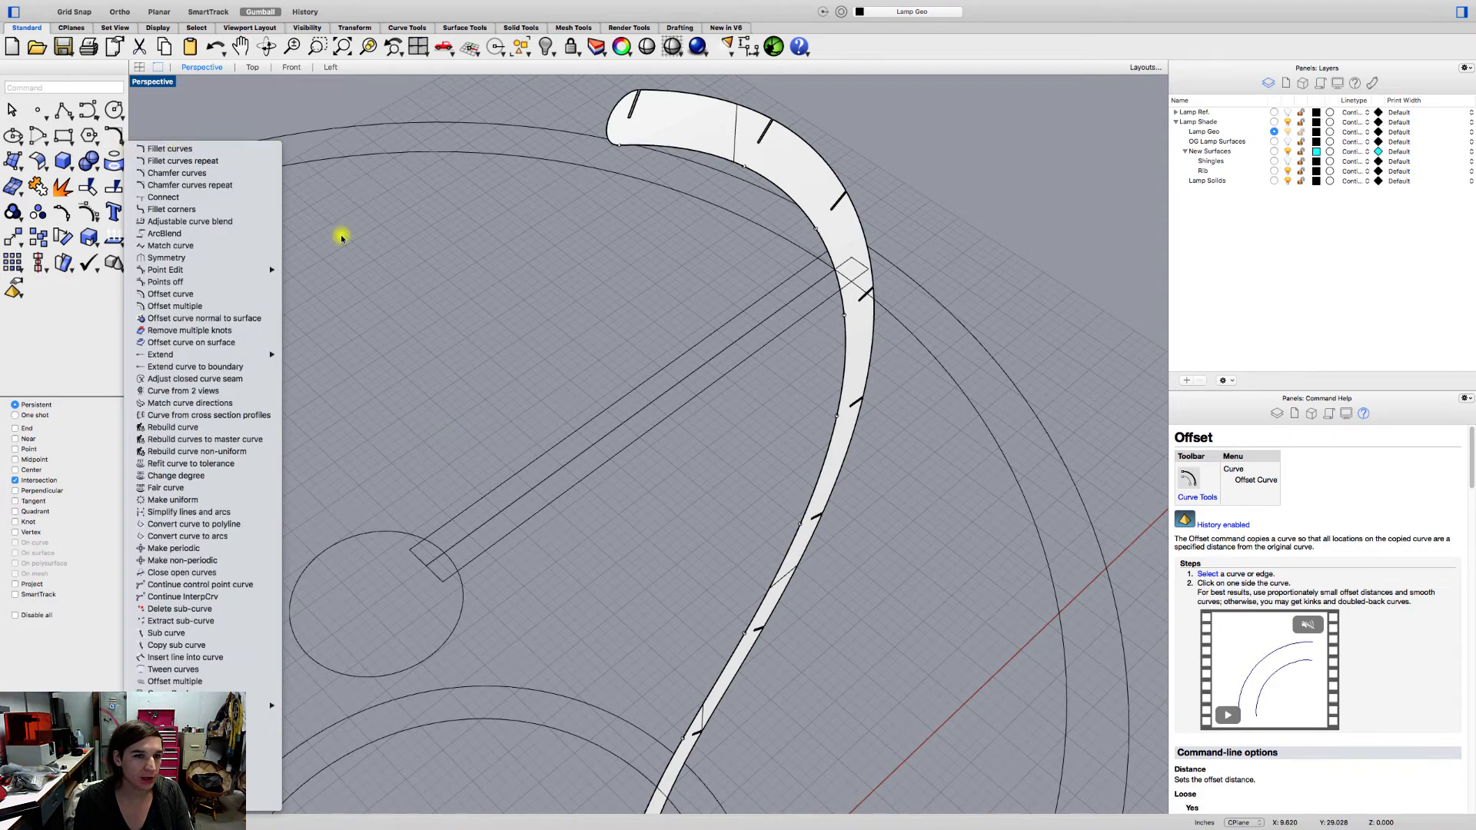
{"action": "left_click", "coordinate": [534, 509]}
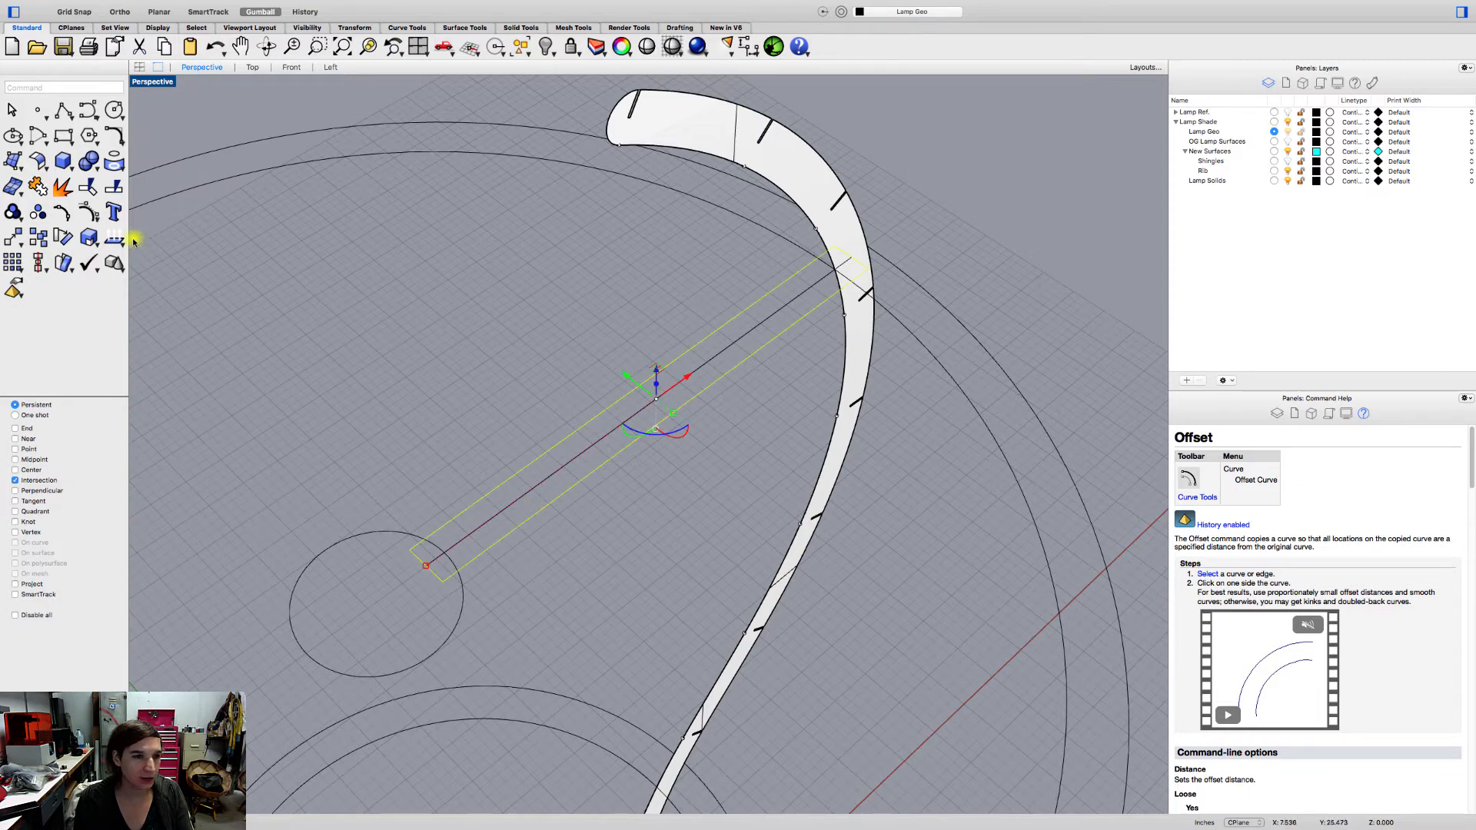
{"action": "left_click", "coordinate": [22, 269]}
{"action": "left_click", "coordinate": [46, 283]}
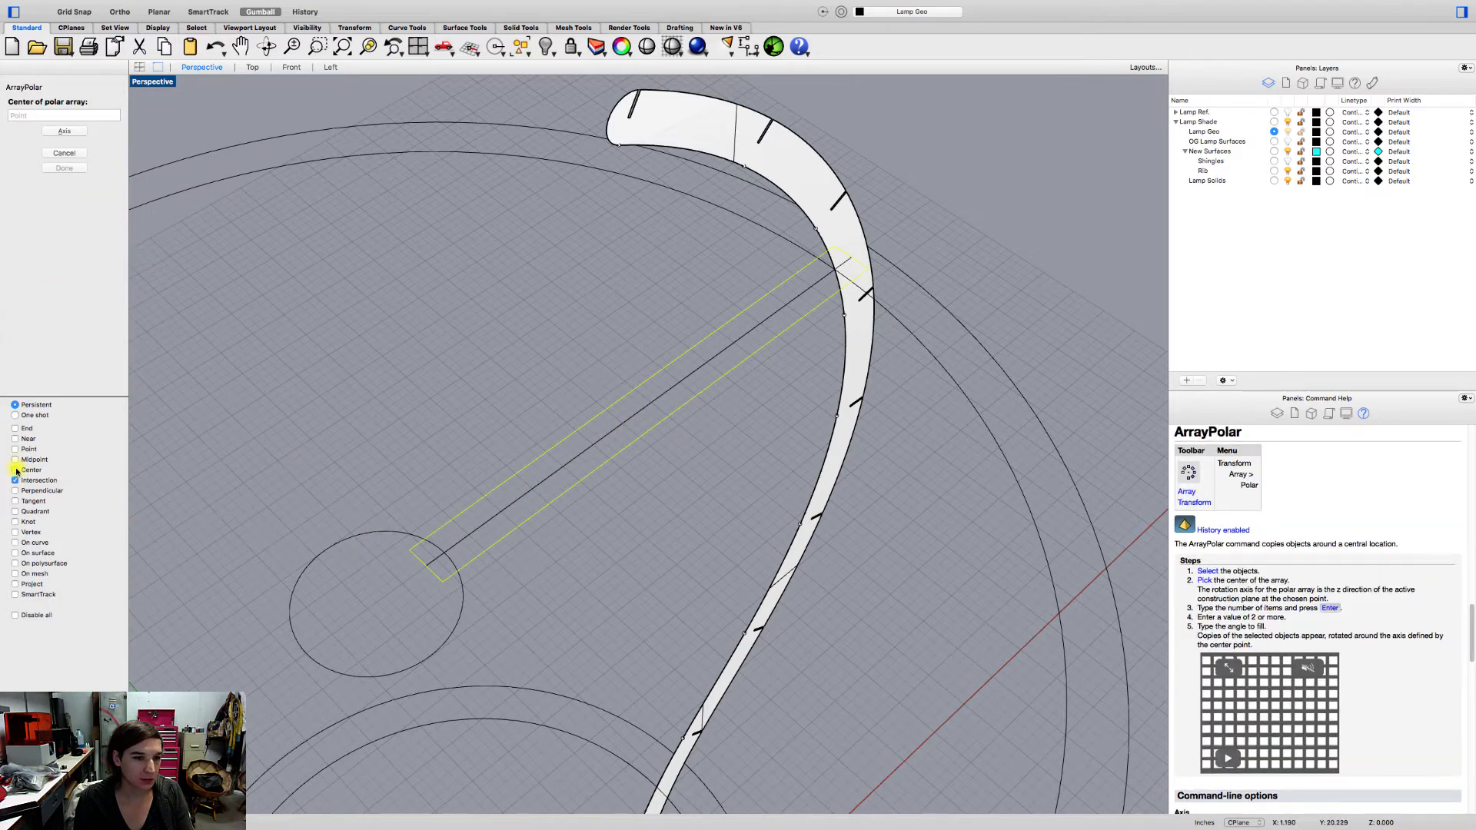
{"action": "left_click", "coordinate": [330, 543]}
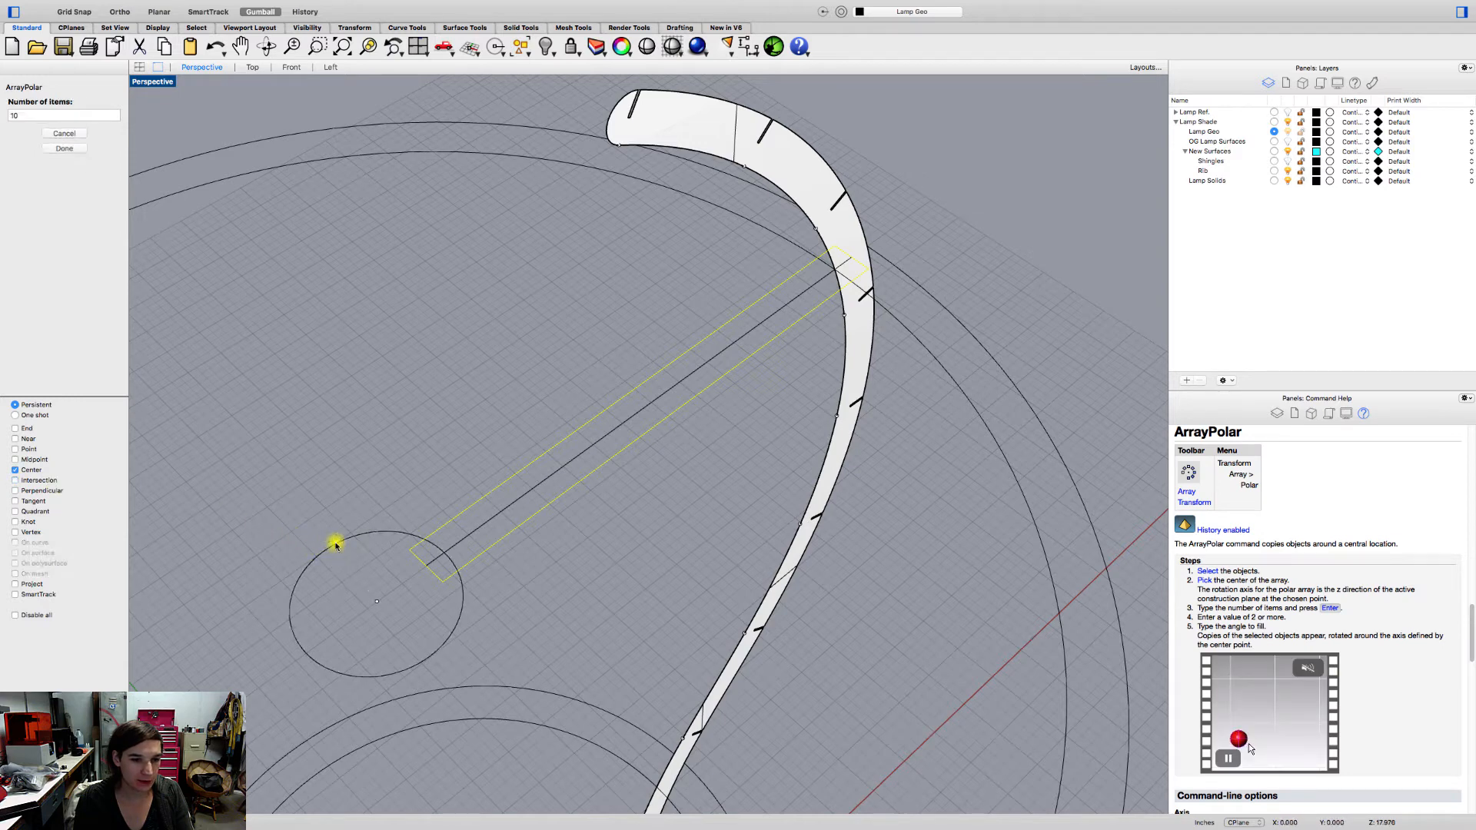
{"action": "key", "text": "Return"}
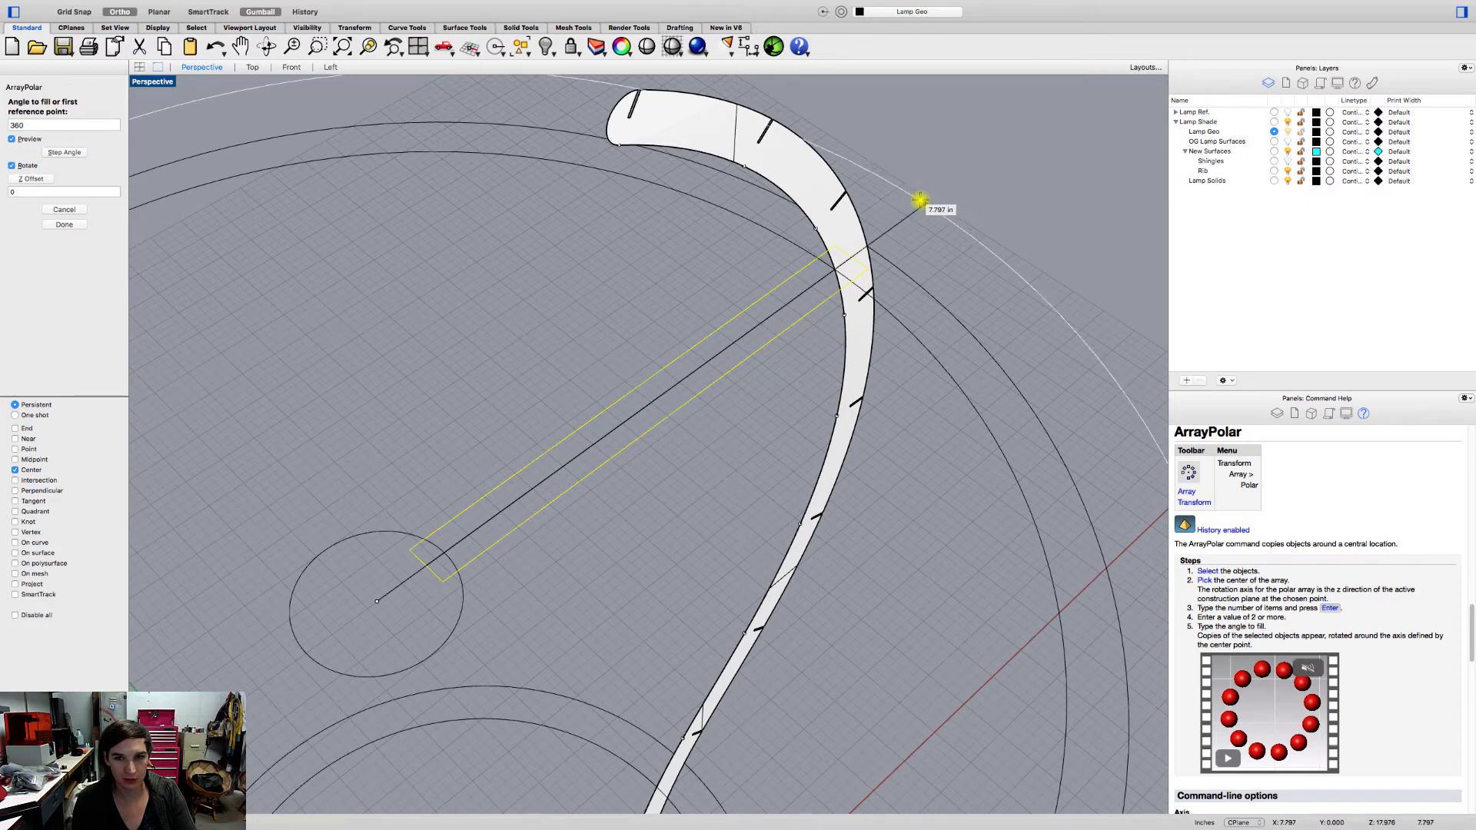
{"action": "left_click", "coordinate": [920, 201]}
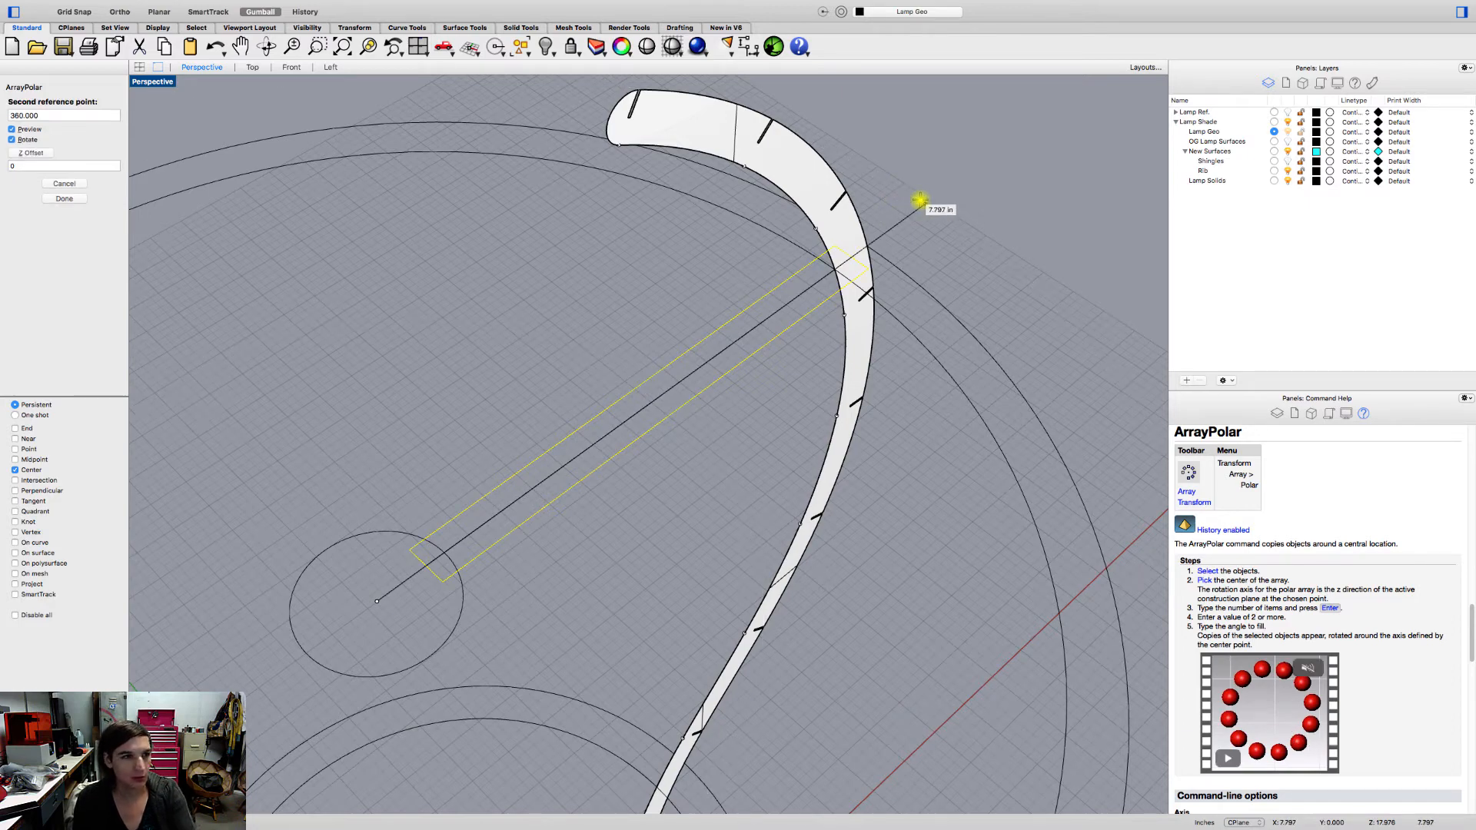
{"action": "key", "text": "Return"}
{"action": "key", "text": "Return"}
{"action": "key", "text": "Escape"}
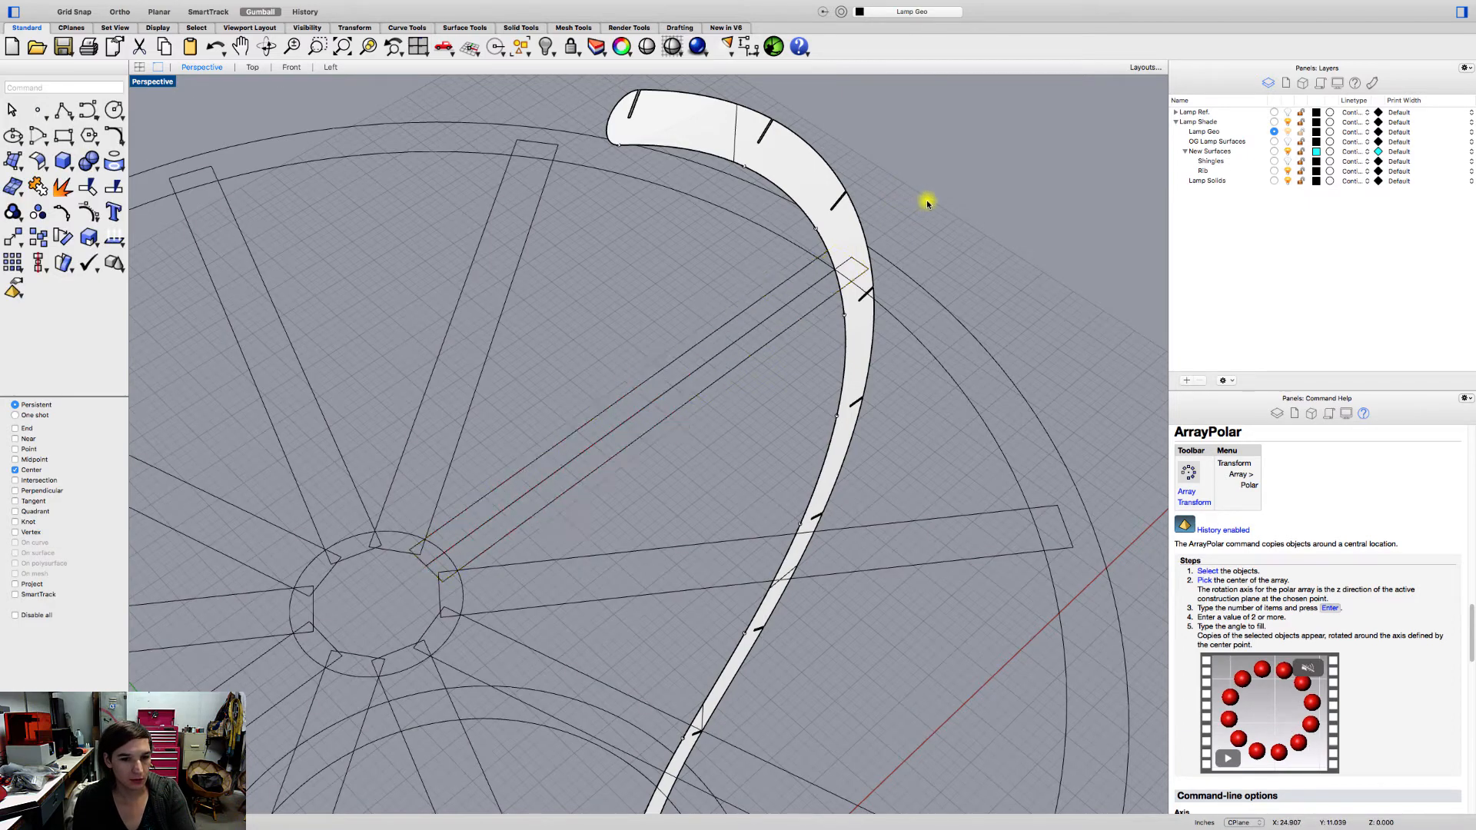
{"action": "scroll", "coordinate": [504, 520], "scroll_direction": "up", "scroll_amount": 5}
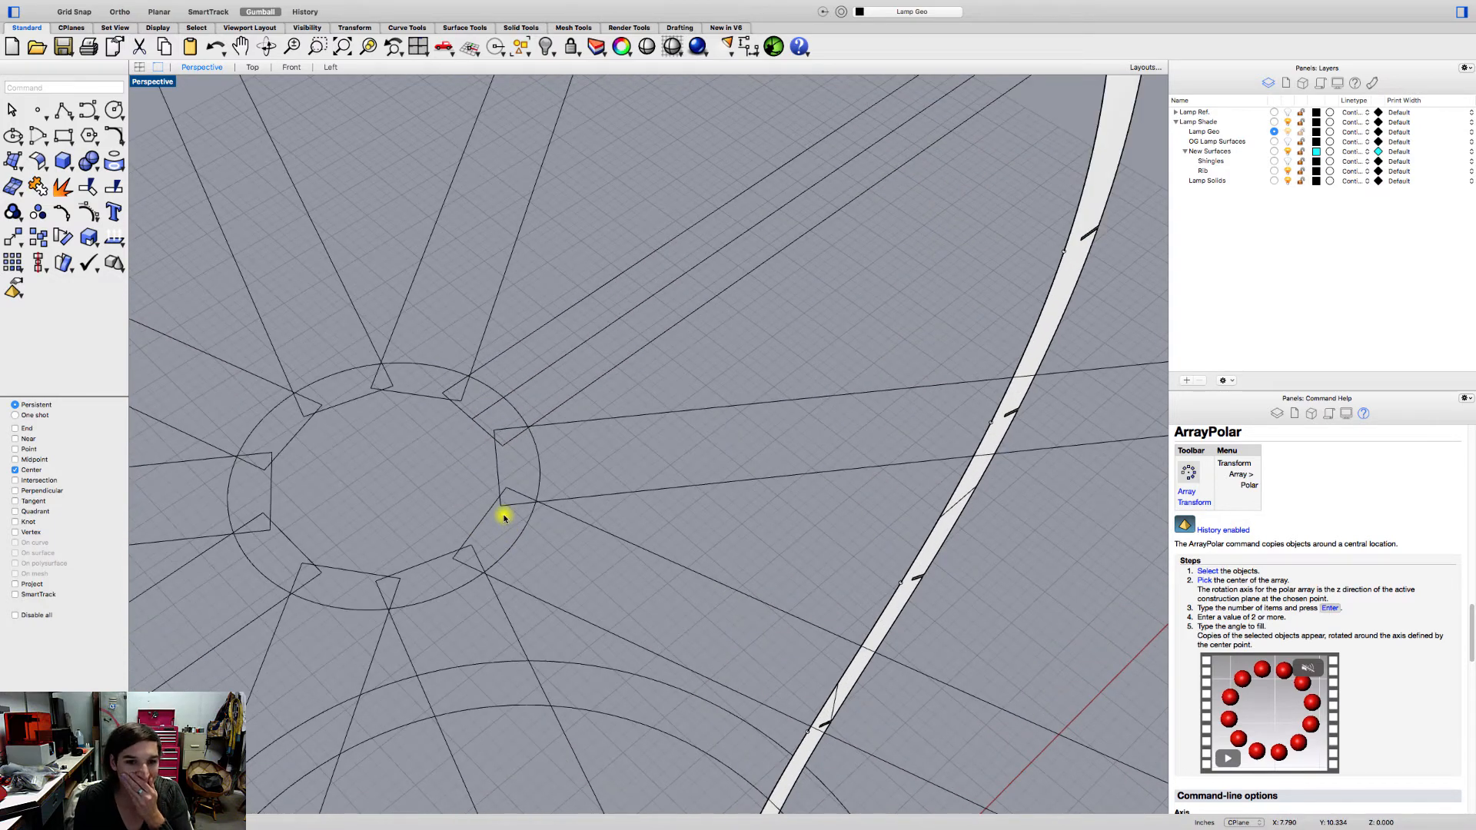
- Examine where the arrayed spoke outlines overlap around the socket circle and reach the top ring
{"action": "scroll", "coordinate": [488, 615], "scroll_direction": "up", "scroll_amount": 5}
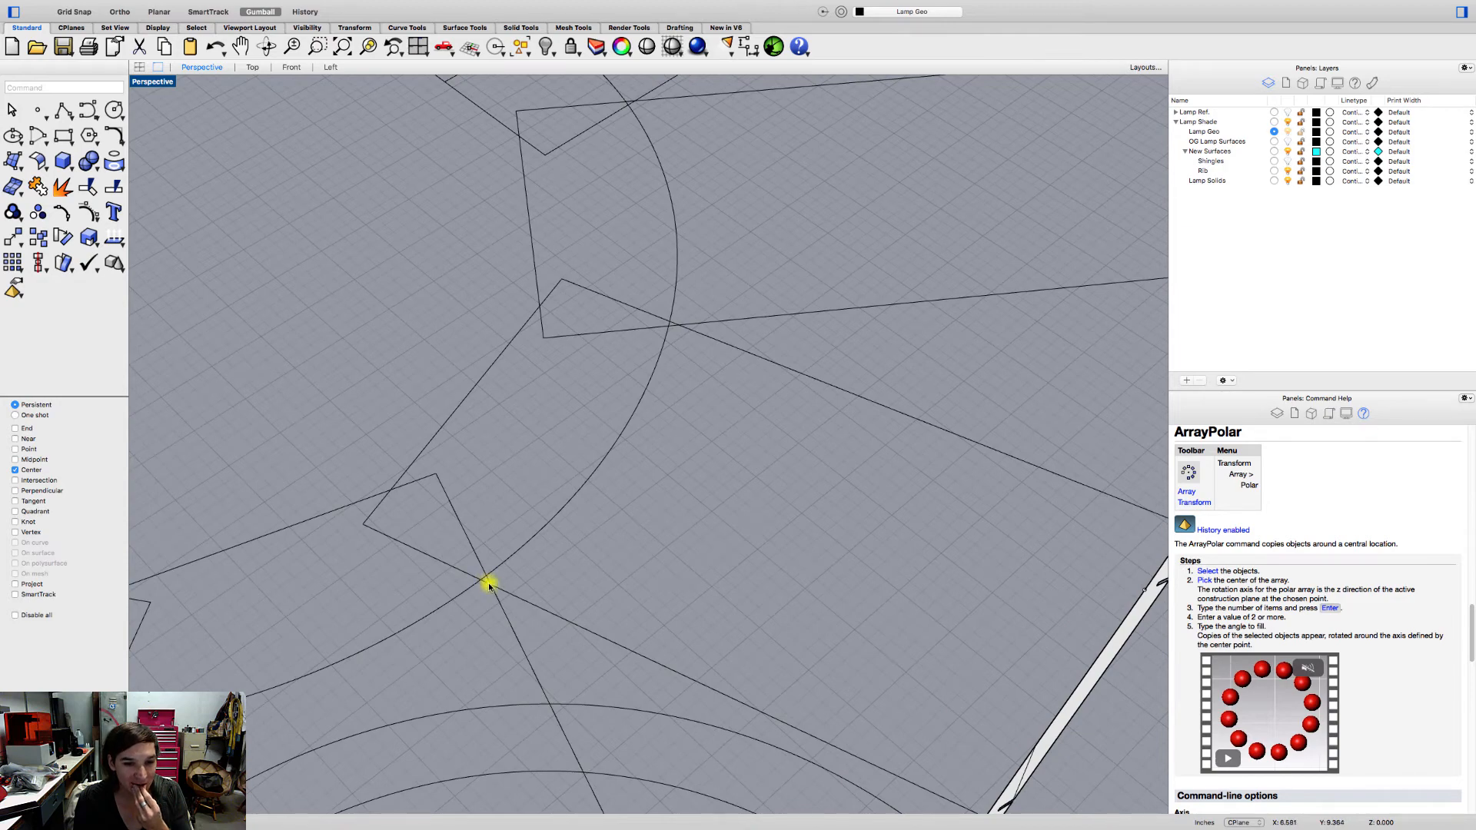
{"action": "scroll", "coordinate": [494, 589], "scroll_direction": "down", "scroll_amount": 8}
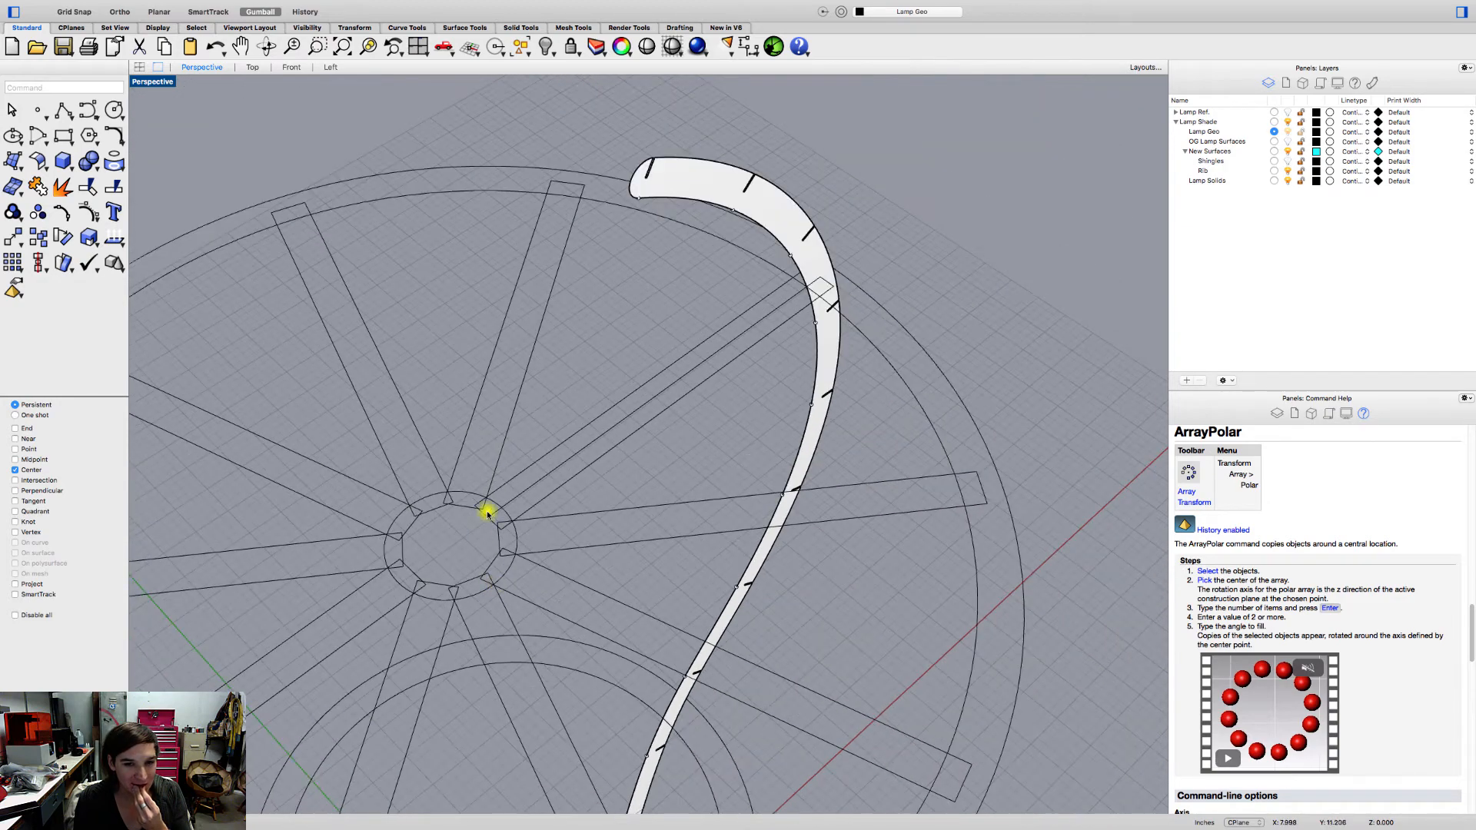
{"action": "scroll", "coordinate": [488, 514], "scroll_direction": "up", "scroll_amount": 3}
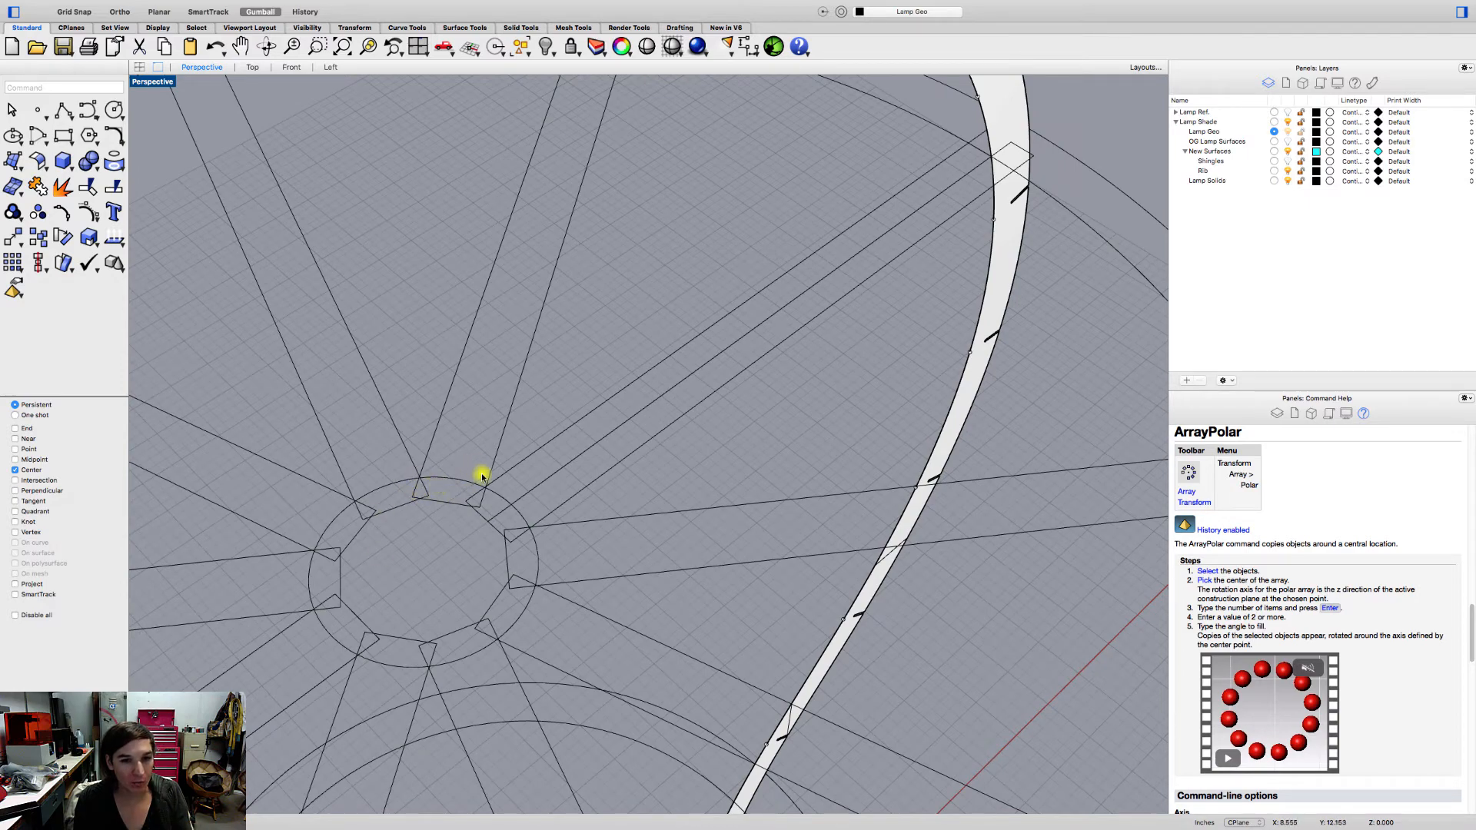
{"action": "scroll", "coordinate": [482, 475], "scroll_direction": "up", "scroll_amount": 5}
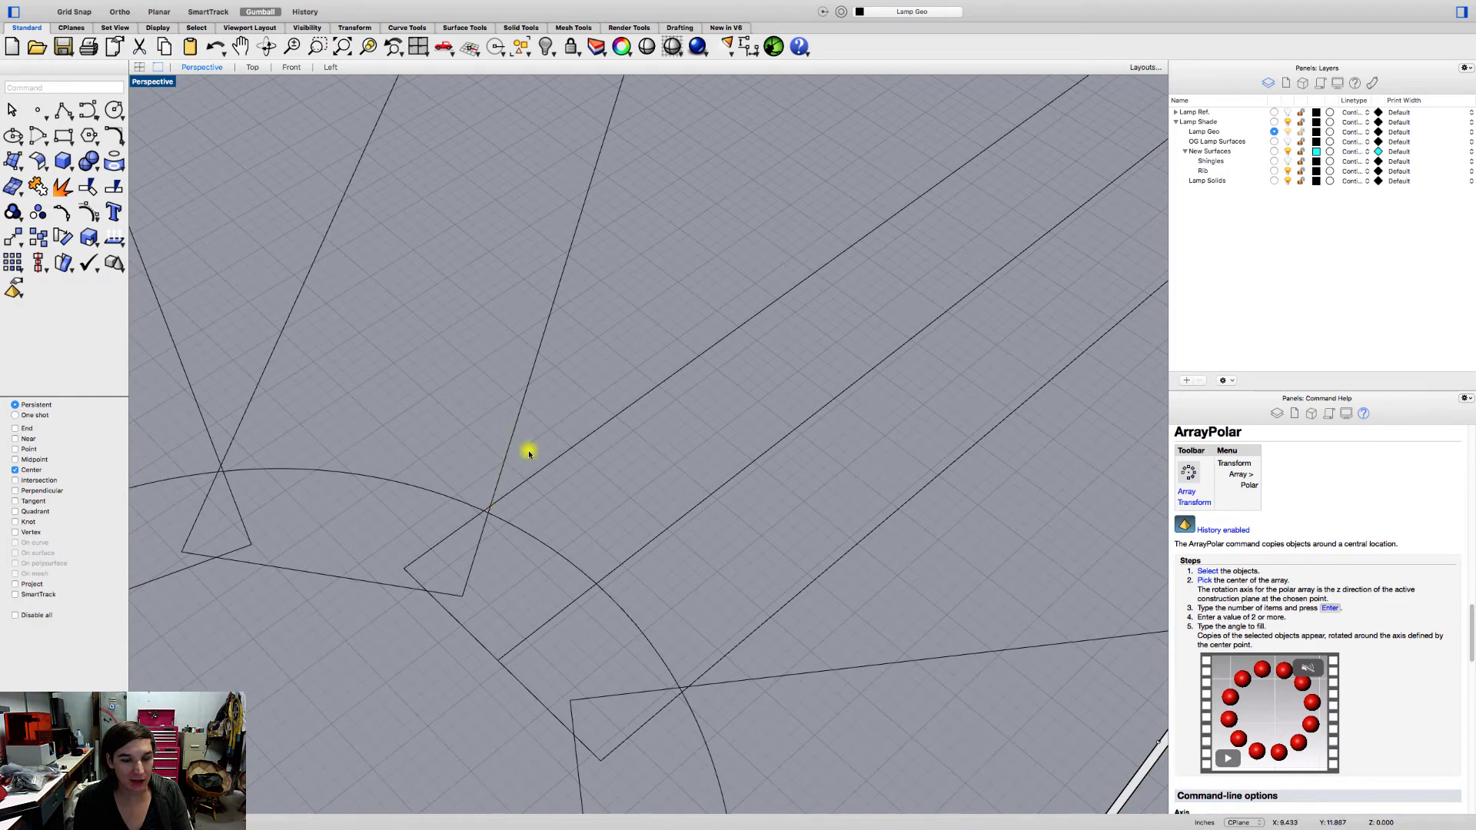
{"action": "scroll", "coordinate": [529, 454], "scroll_direction": "down", "scroll_amount": 5}
{"action": "scroll", "coordinate": [418, 524], "scroll_direction": "up", "scroll_amount": 4}
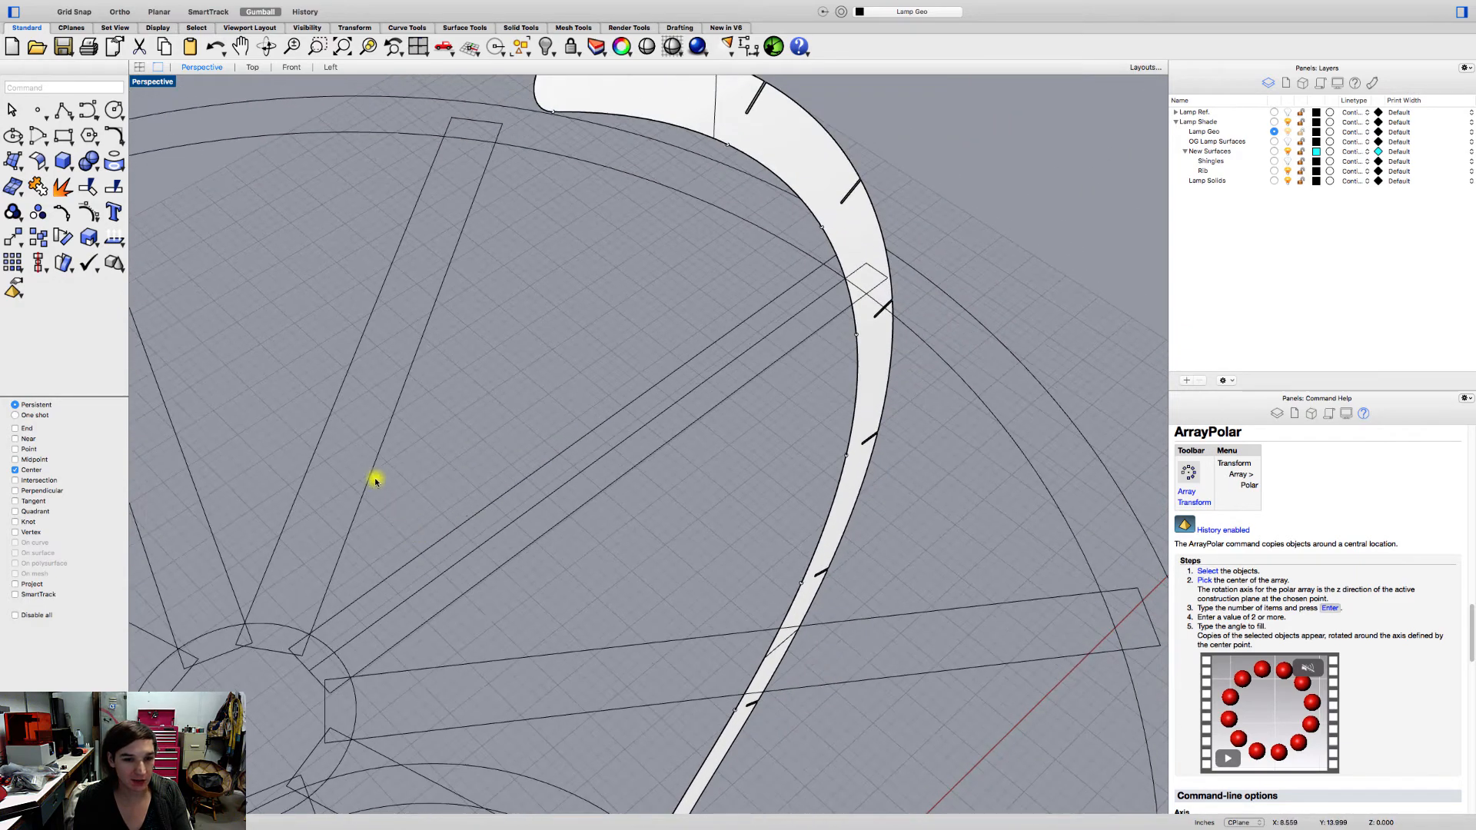
{"action": "scroll", "coordinate": [374, 481], "scroll_direction": "down", "scroll_amount": 6}
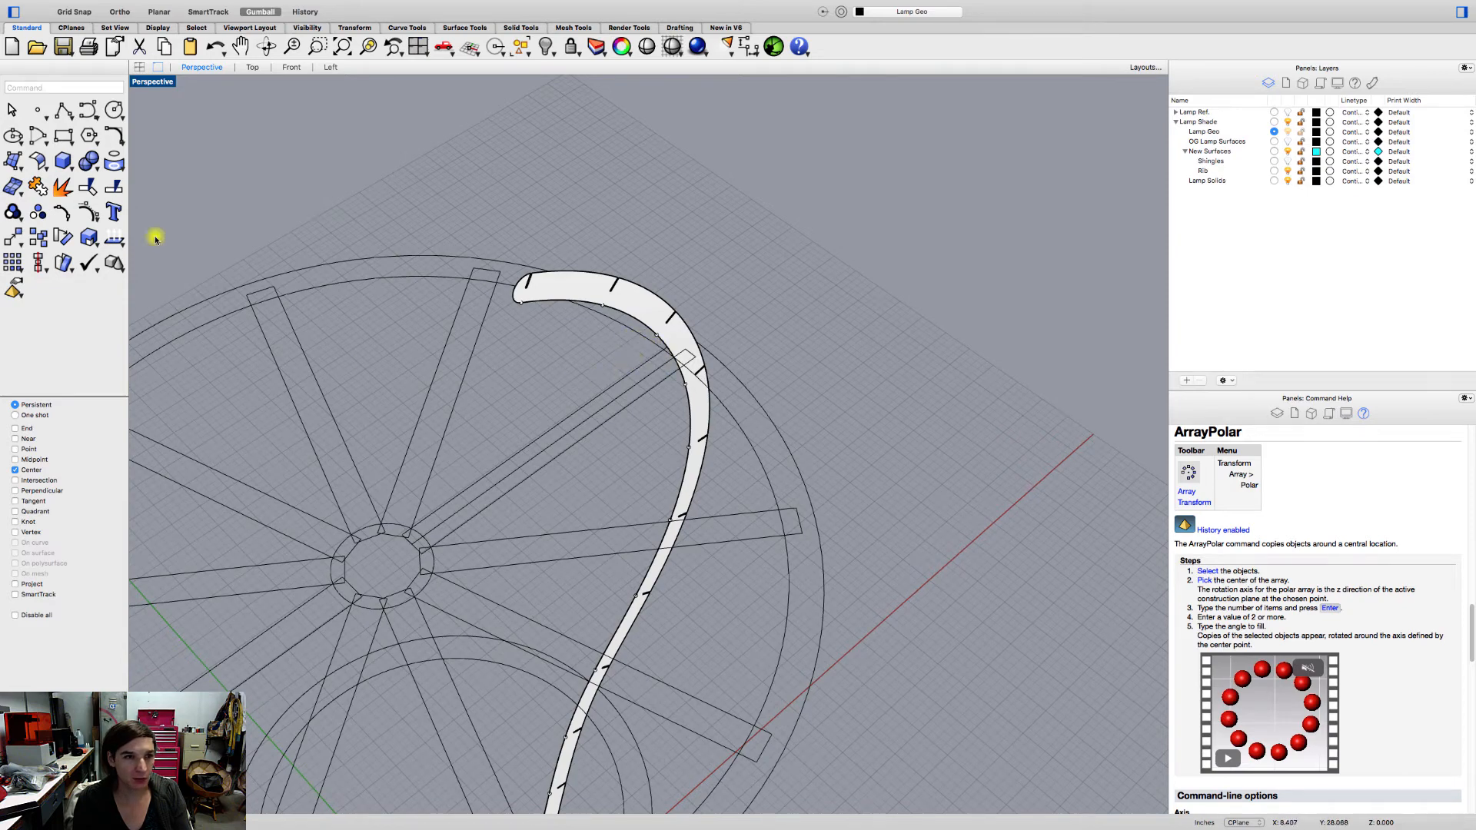
- Turn off trimming for Fillet and try a radius of 1 in between two neighboring spoke outlines near the socket circle
{"action": "left_click", "coordinate": [122, 143]}
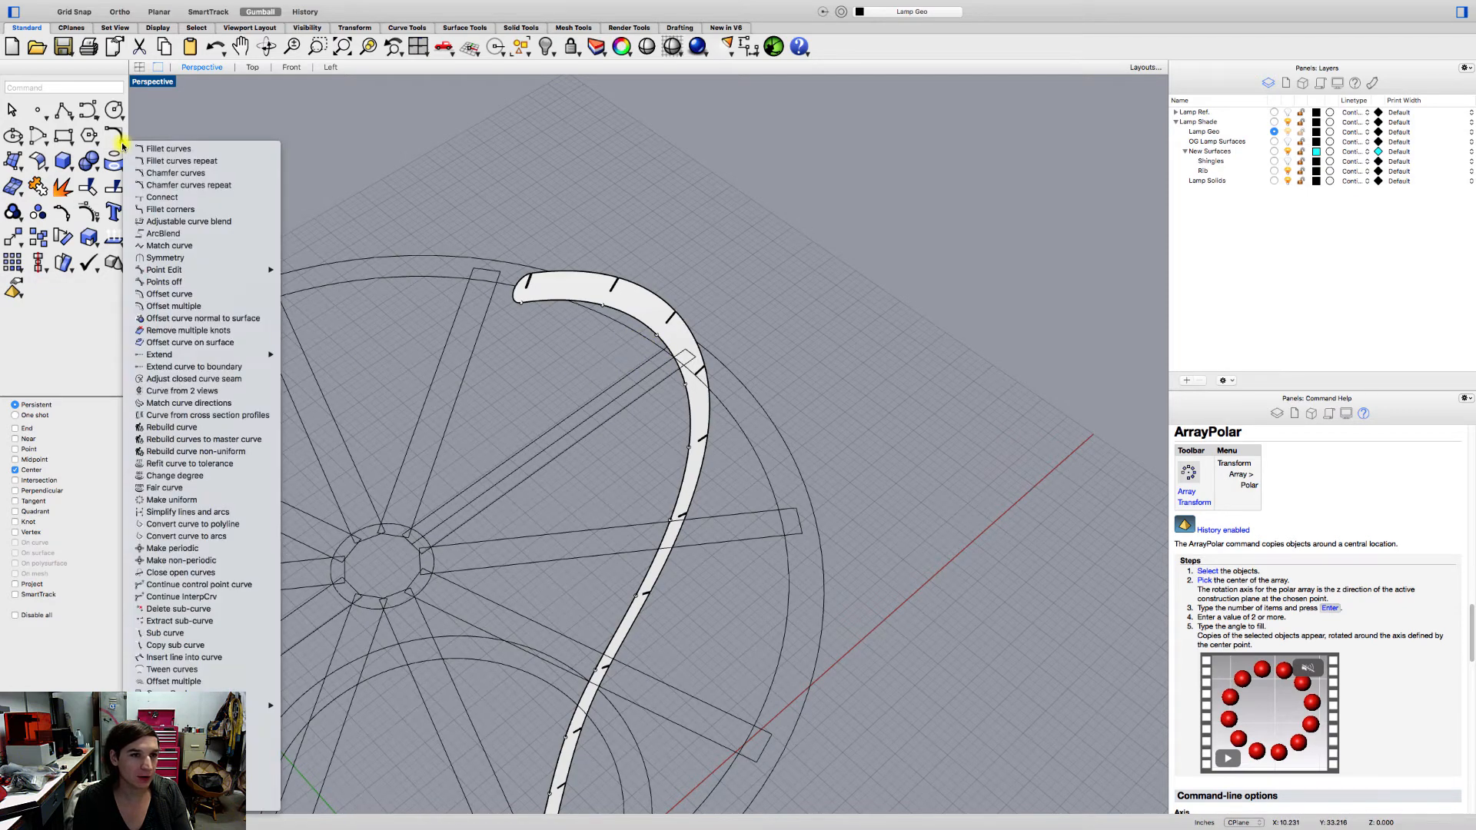
{"action": "left_click", "coordinate": [135, 149]}
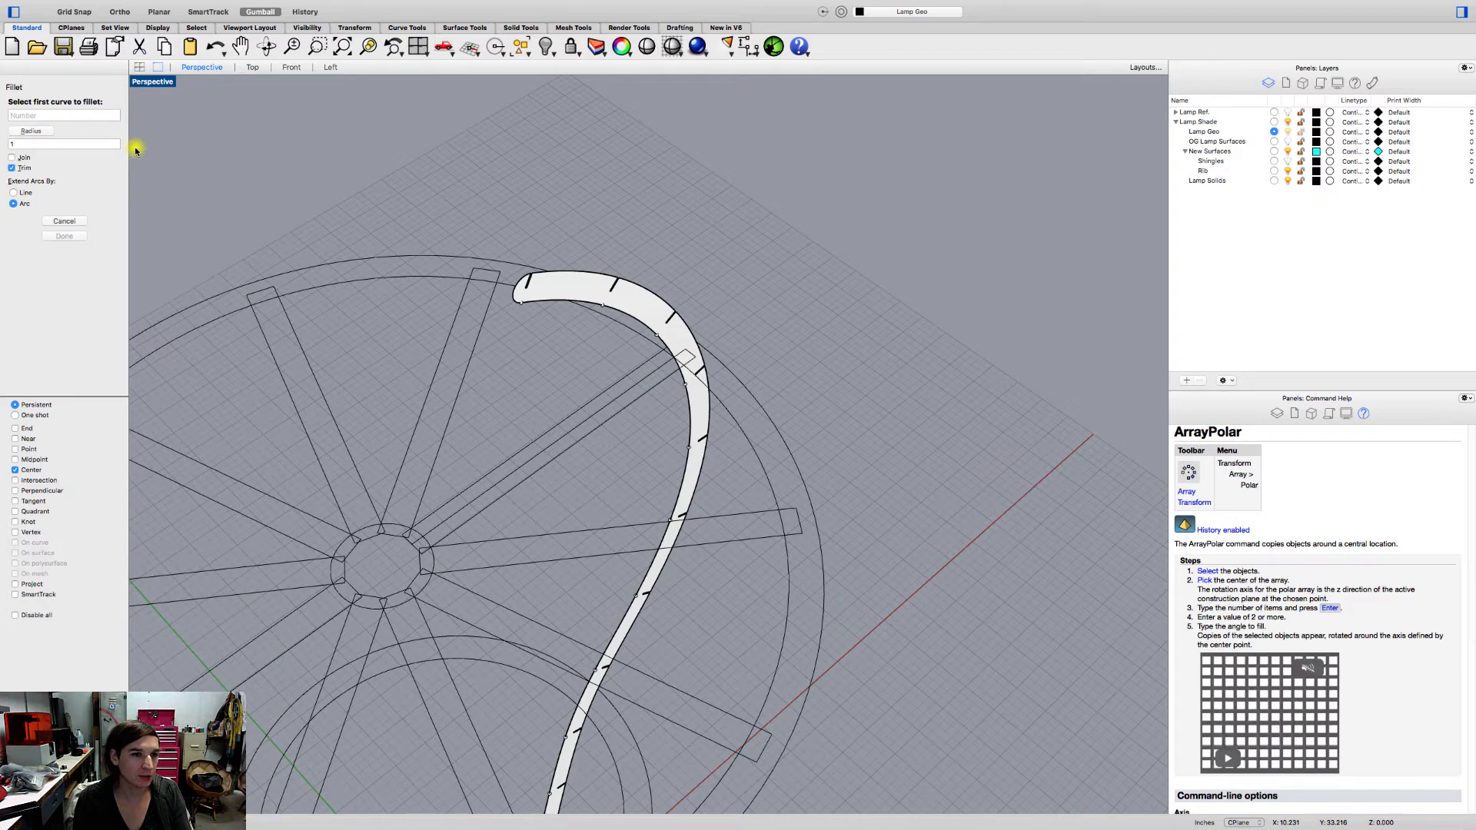
{"action": "left_click", "coordinate": [13, 168]}
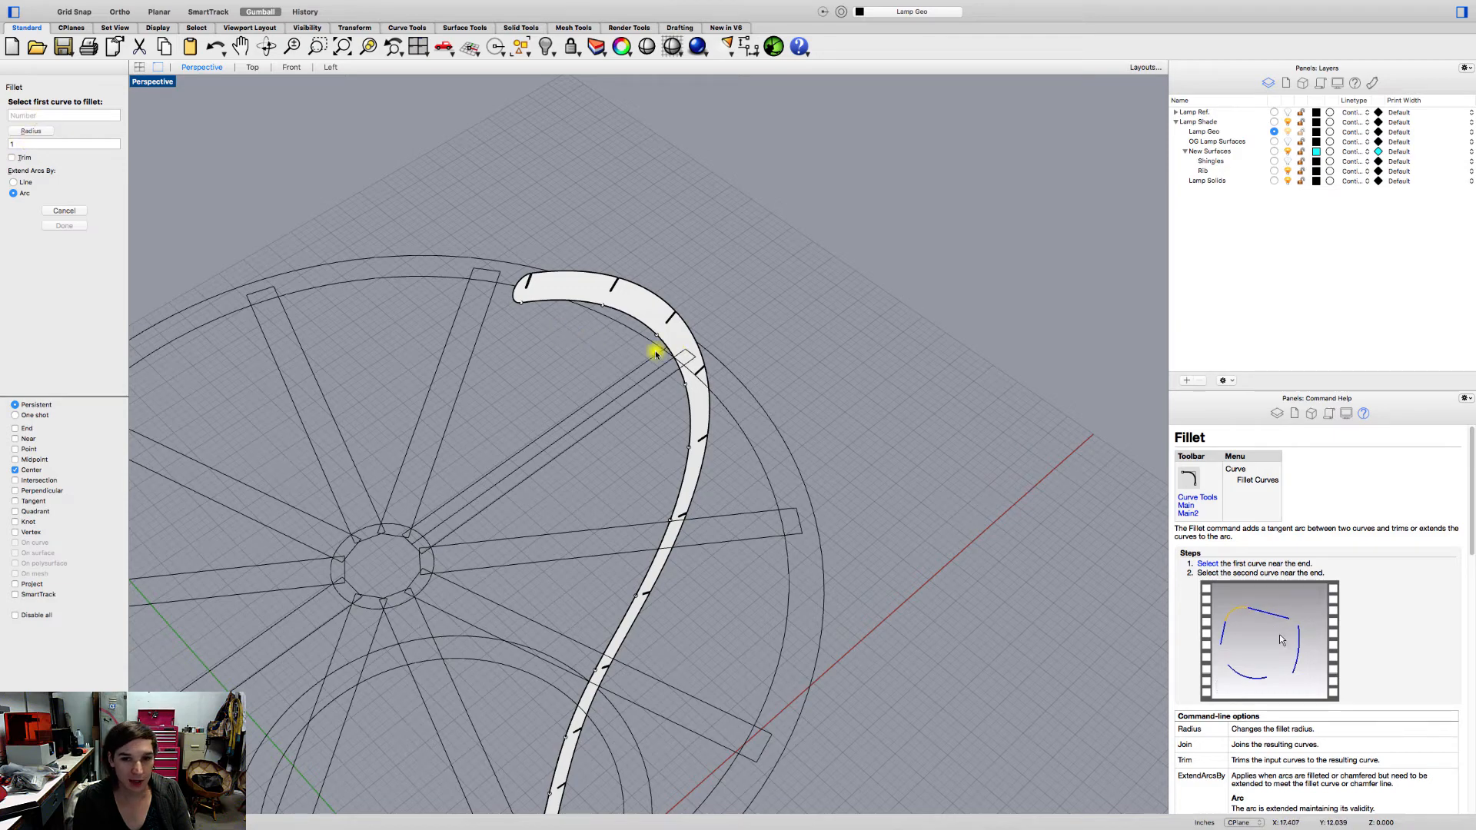
{"action": "scroll", "coordinate": [656, 352], "scroll_direction": "up", "scroll_amount": 2}
{"action": "left_click", "coordinate": [362, 539]}
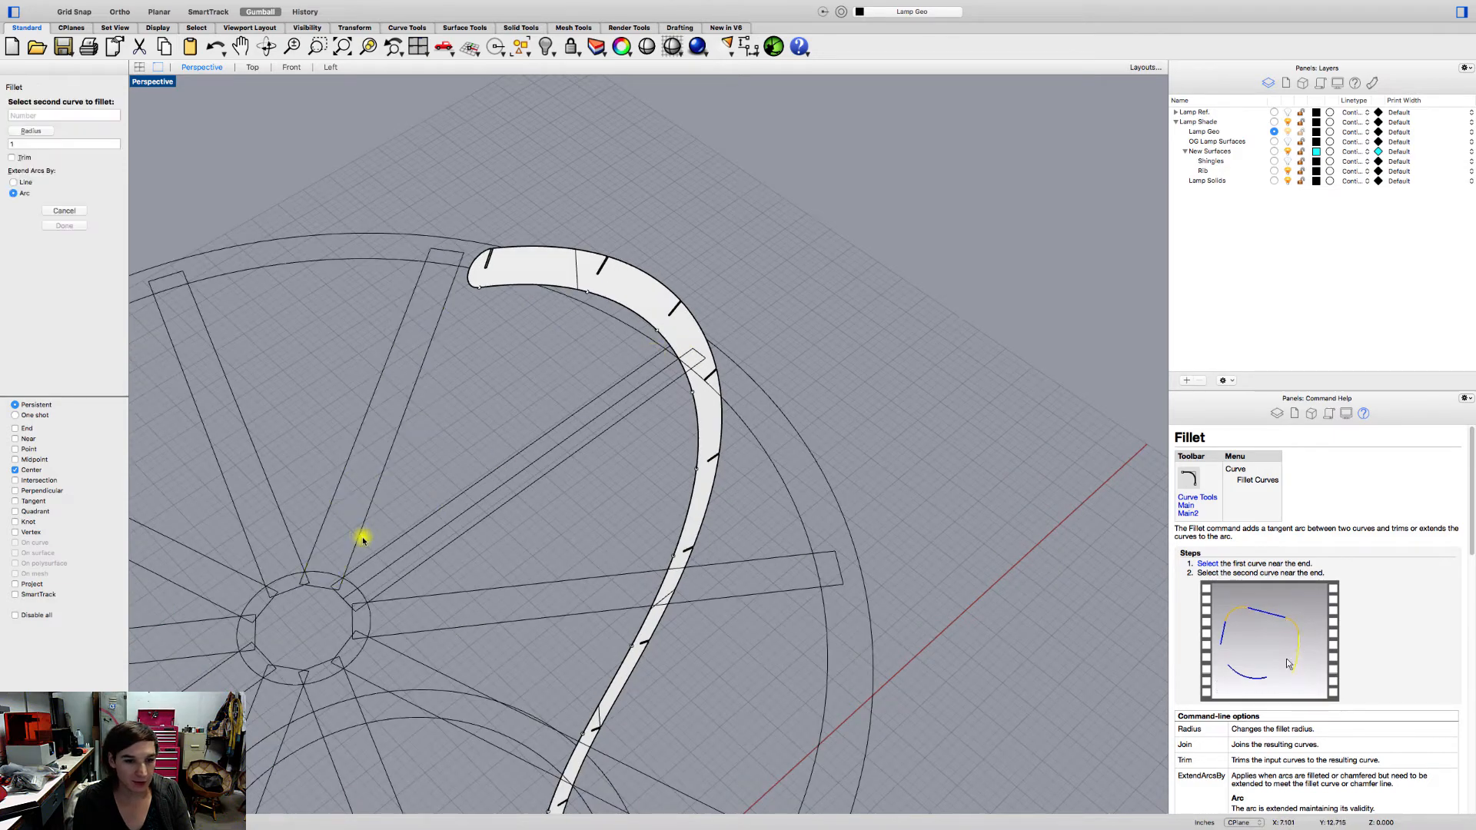
{"action": "left_click", "coordinate": [375, 555]}
{"action": "mouse_move", "coordinate": [381, 548]}
{"action": "right_mouse_down"}
{"action": "mouse_move", "coordinate": [382, 511]}
{"action": "mouse_move", "coordinate": [339, 560]}
{"action": "mouse_move", "coordinate": [369, 531]}
{"action": "right_mouse_up"}
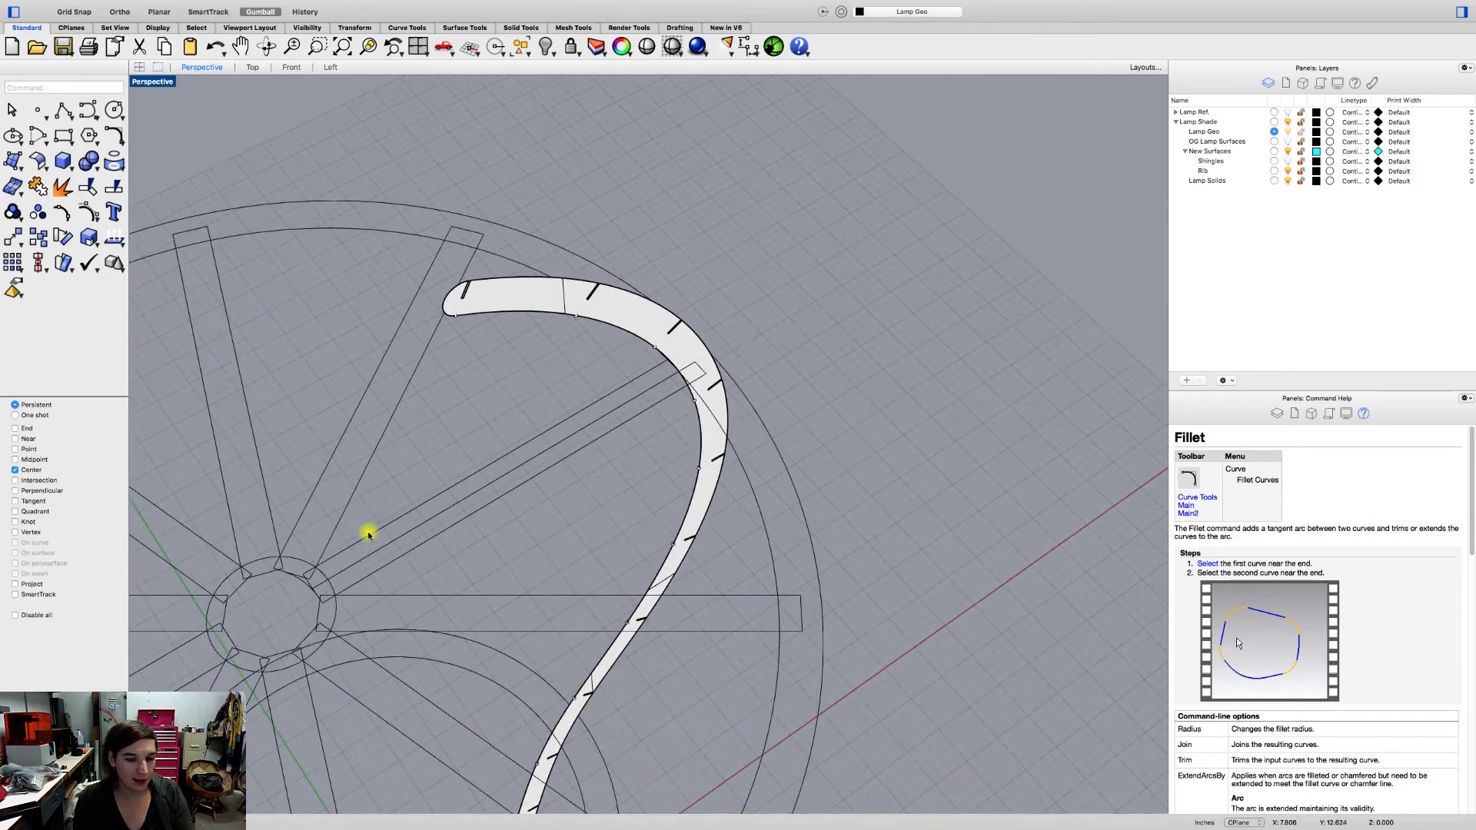
{"action": "right_click", "coordinate": [369, 530]}
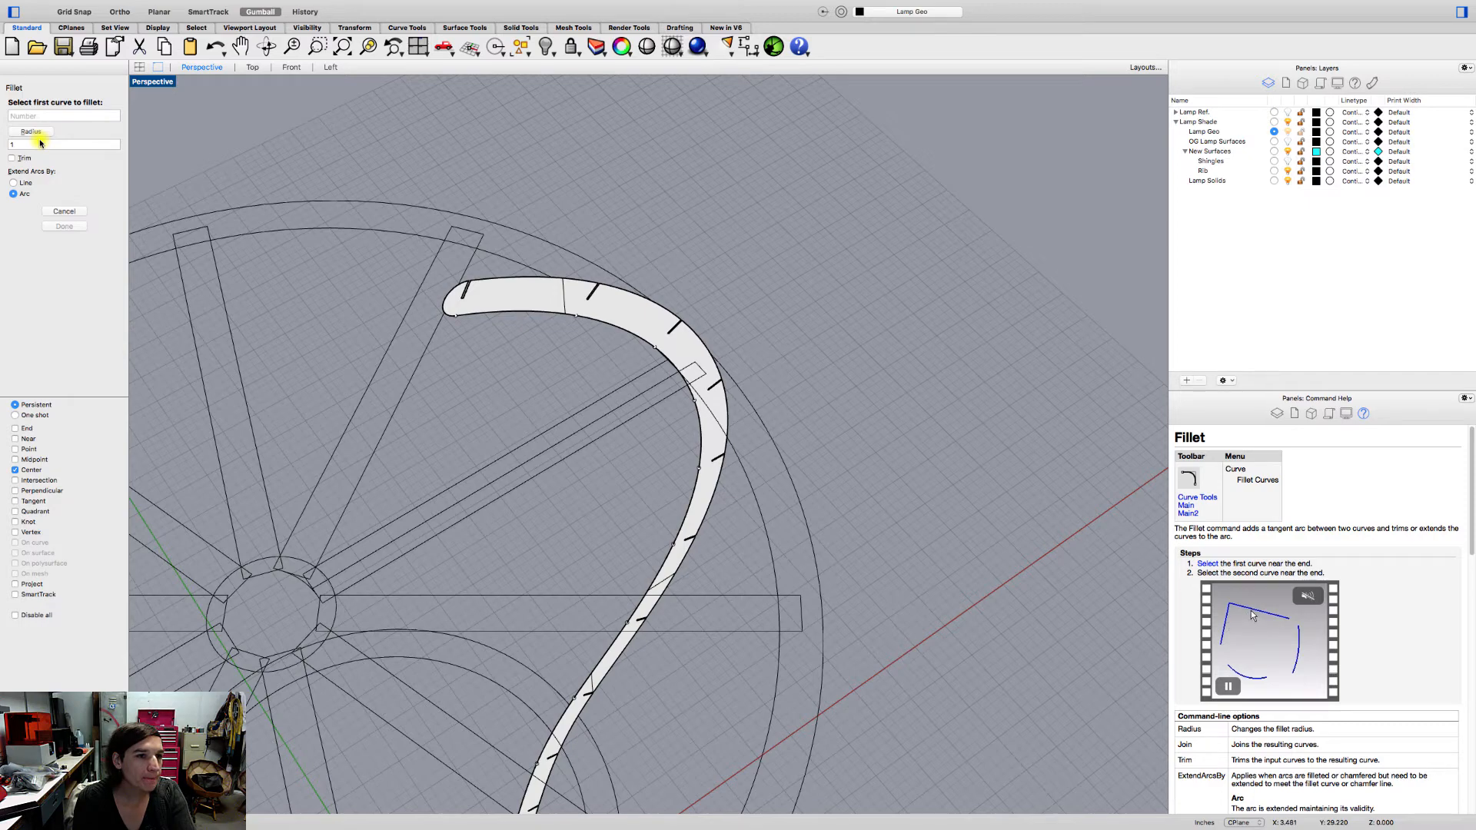
{"action": "key", "text": "Escape"}
- Explode the spoke outline at the rib and one neighboring spoke outline into separate lines
{"action": "left_click", "coordinate": [377, 439]}
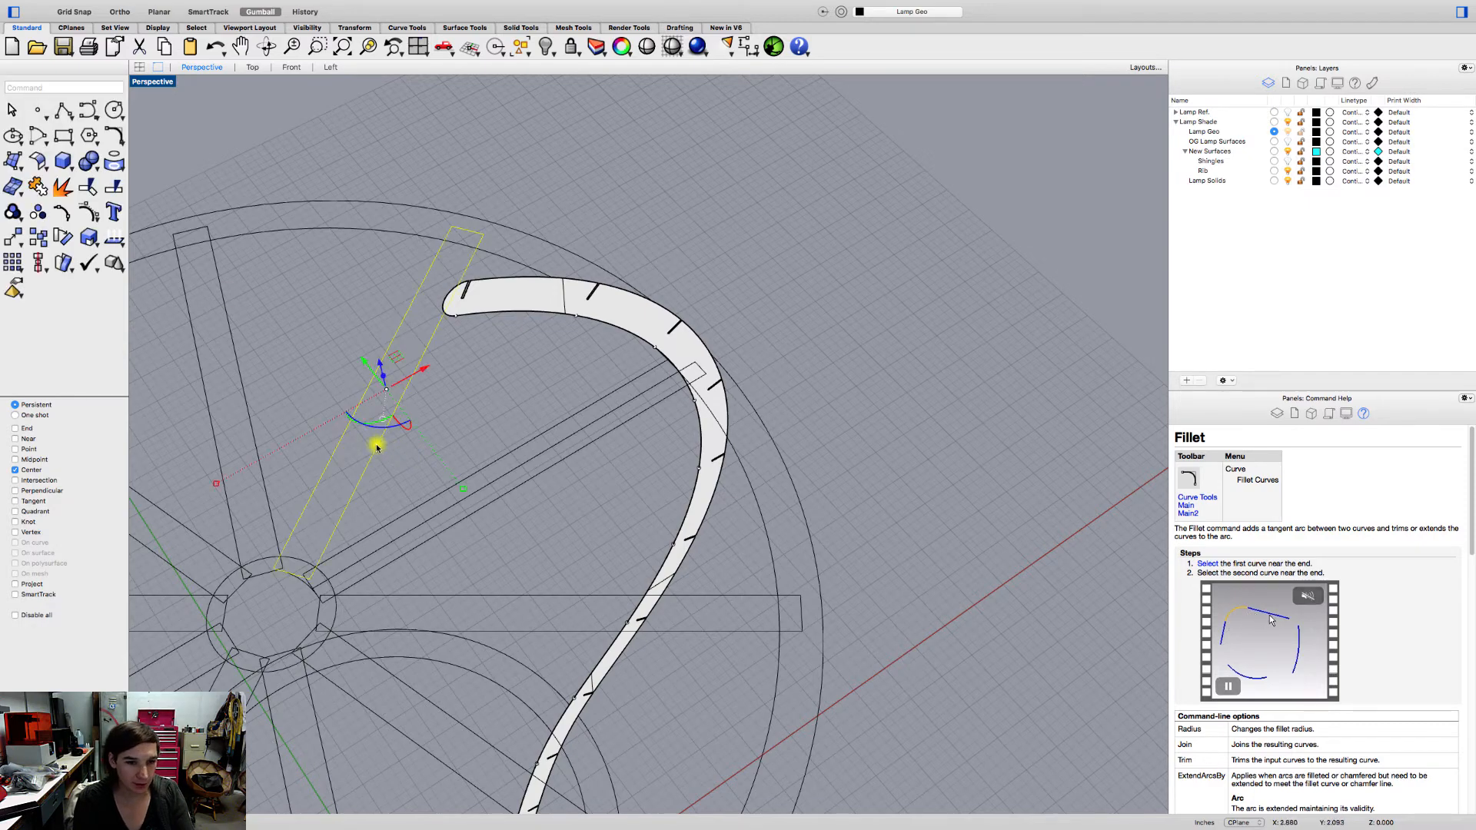
{"action": "left_click", "coordinate": [397, 526], "text": "shift"}
{"action": "left_click", "coordinate": [414, 598], "text": "shift"}
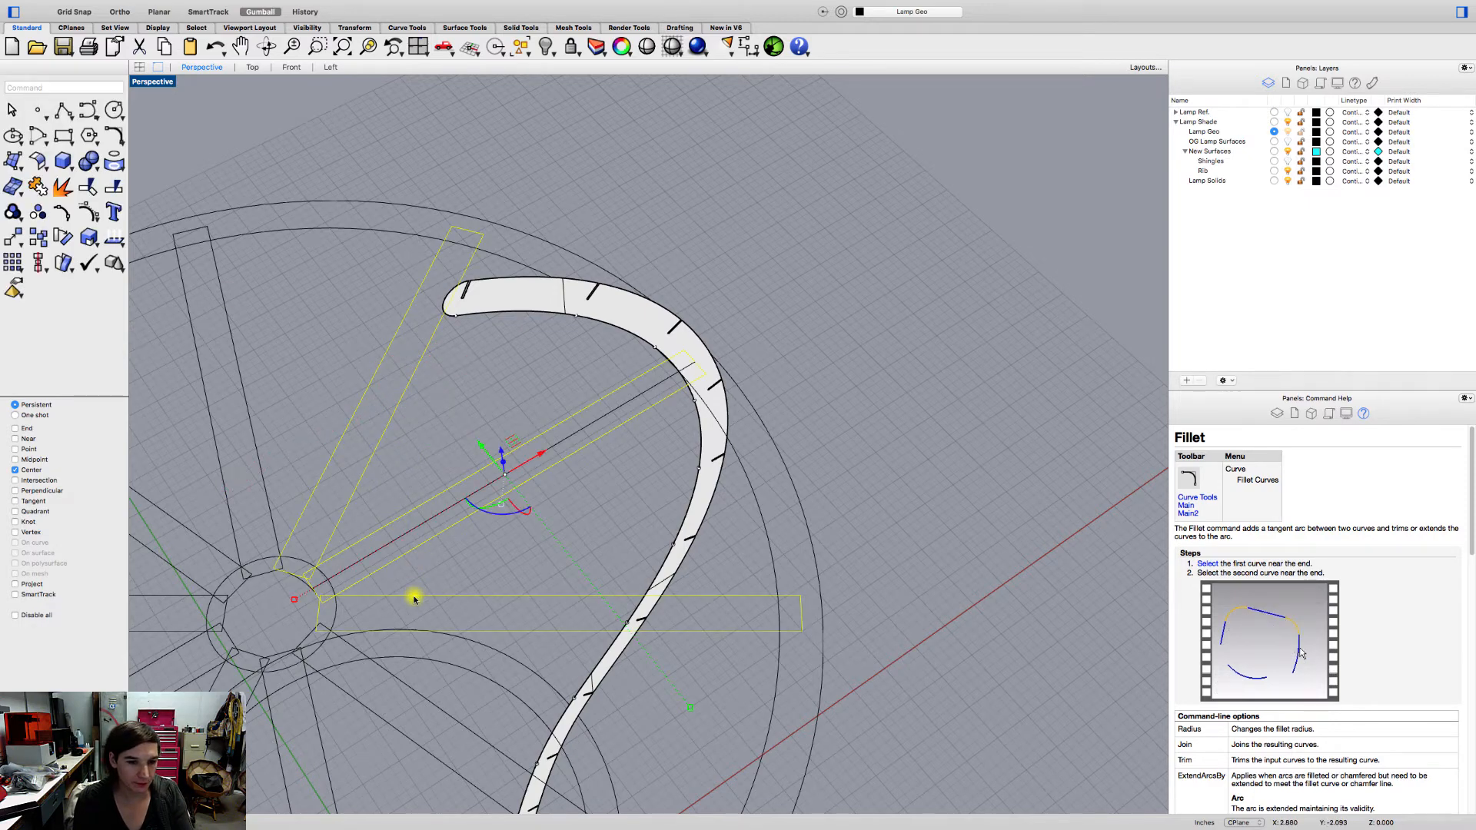
{"action": "key", "text": "Escape"}
{"action": "left_click", "coordinate": [376, 532]}
{"action": "left_click", "coordinate": [348, 509], "text": "shift"}
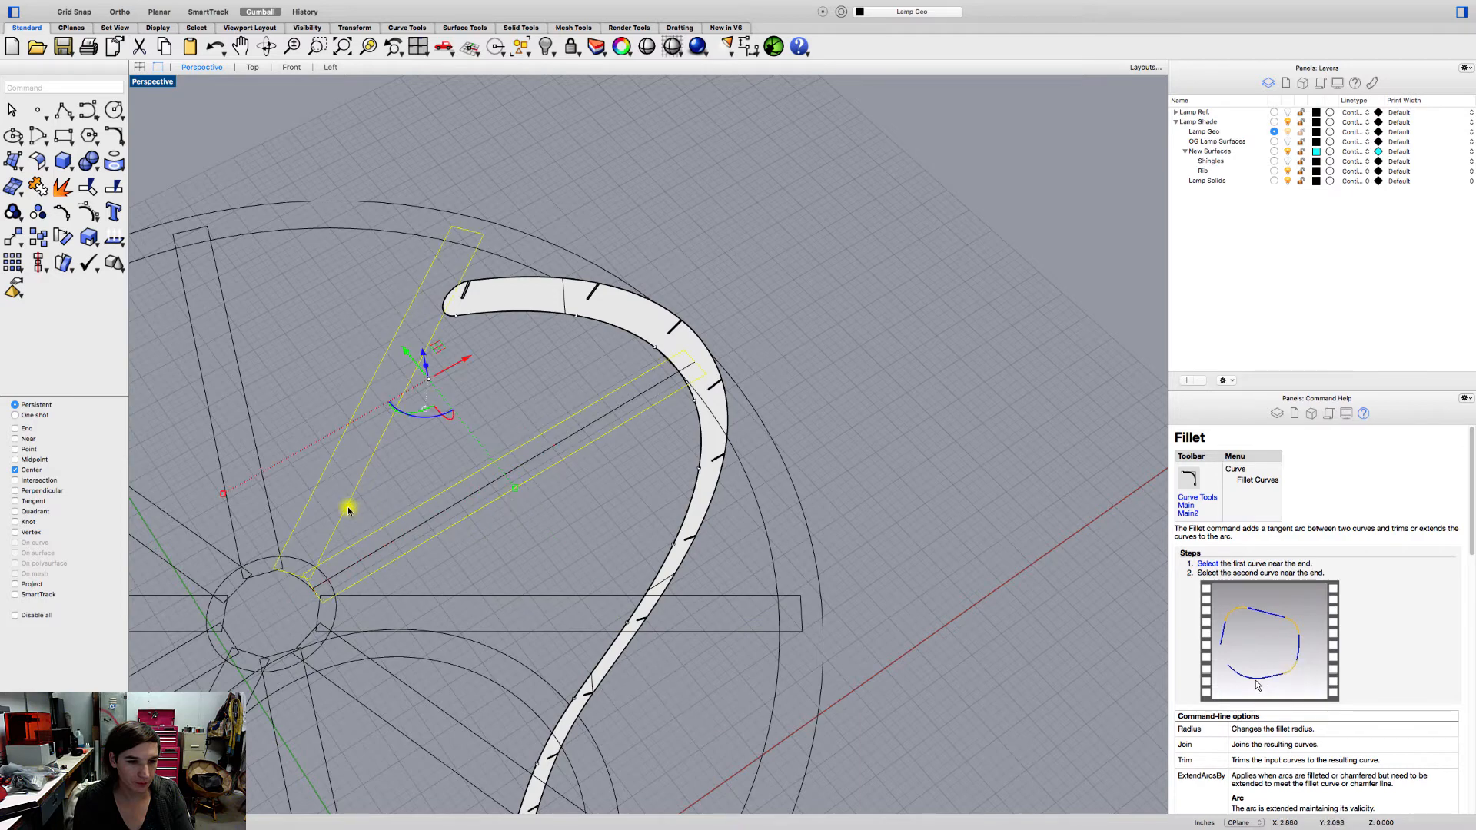
{"action": "left_click", "coordinate": [64, 191]}
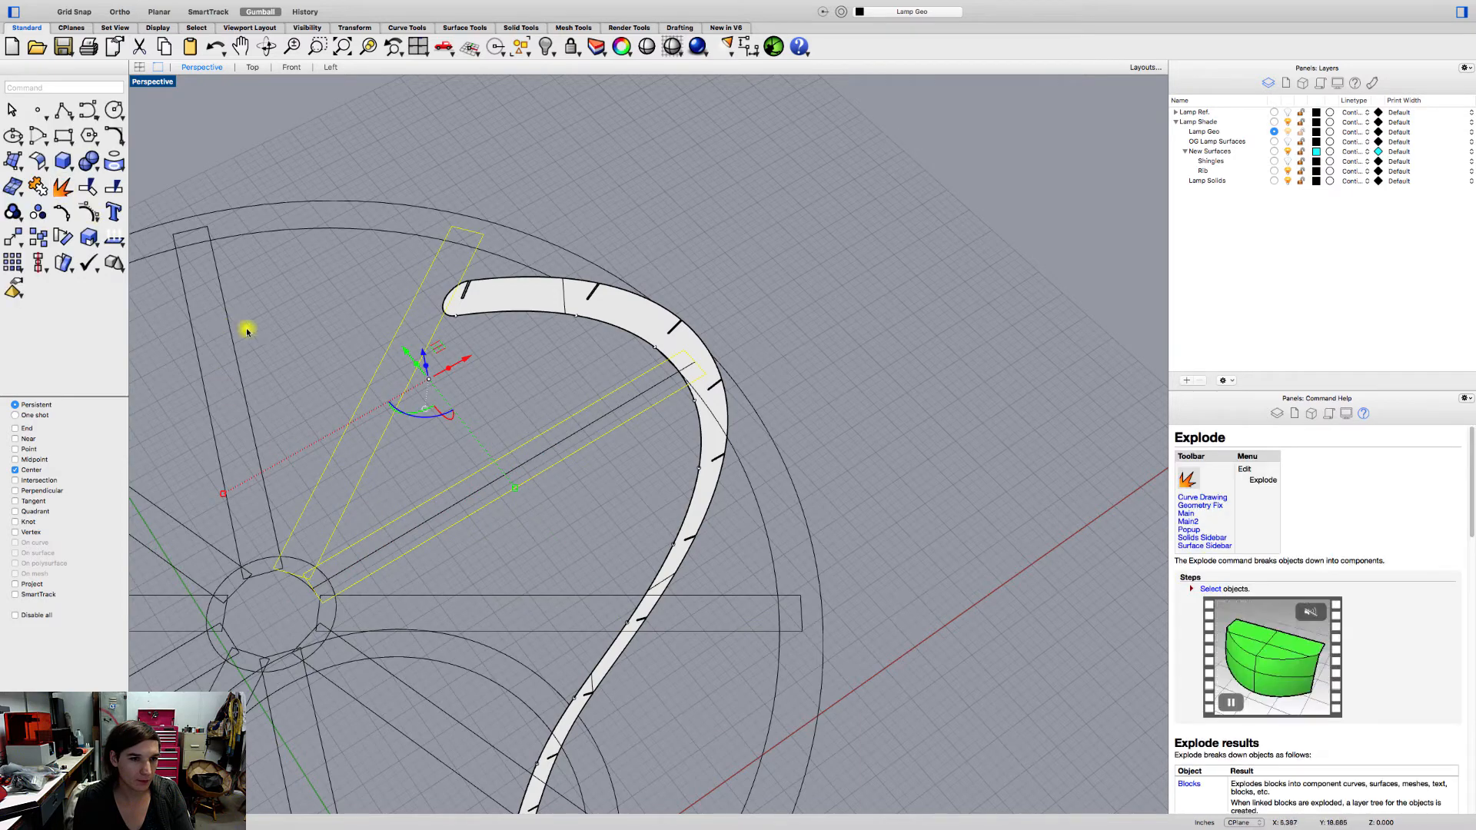
- Fillet the facing edges of the two exploded spokes with a 1 in radius, then delete the arc
{"action": "left_click", "coordinate": [117, 139]}
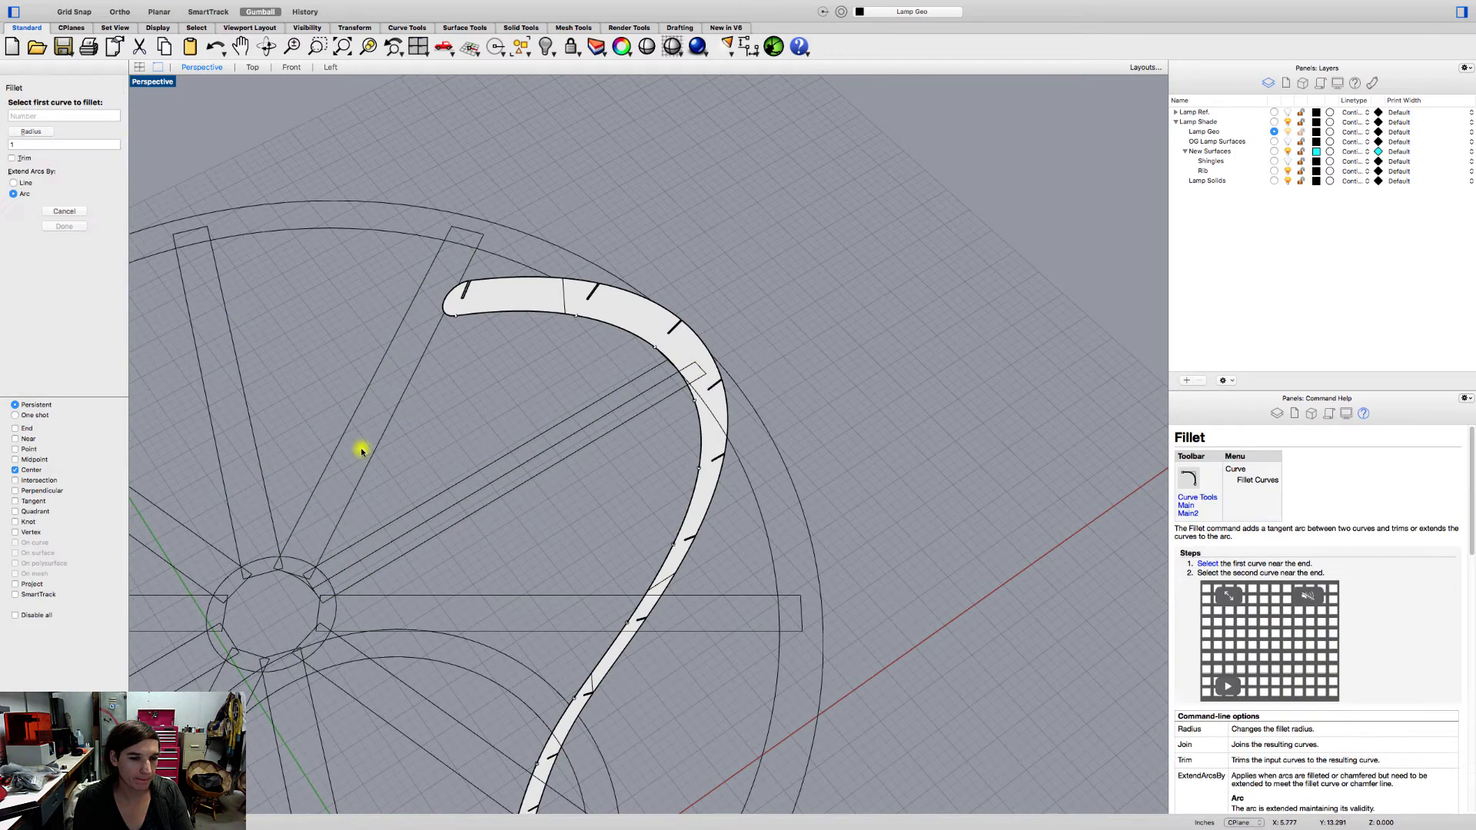
{"action": "left_click", "coordinate": [334, 540]}
{"action": "left_click", "coordinate": [336, 550]}
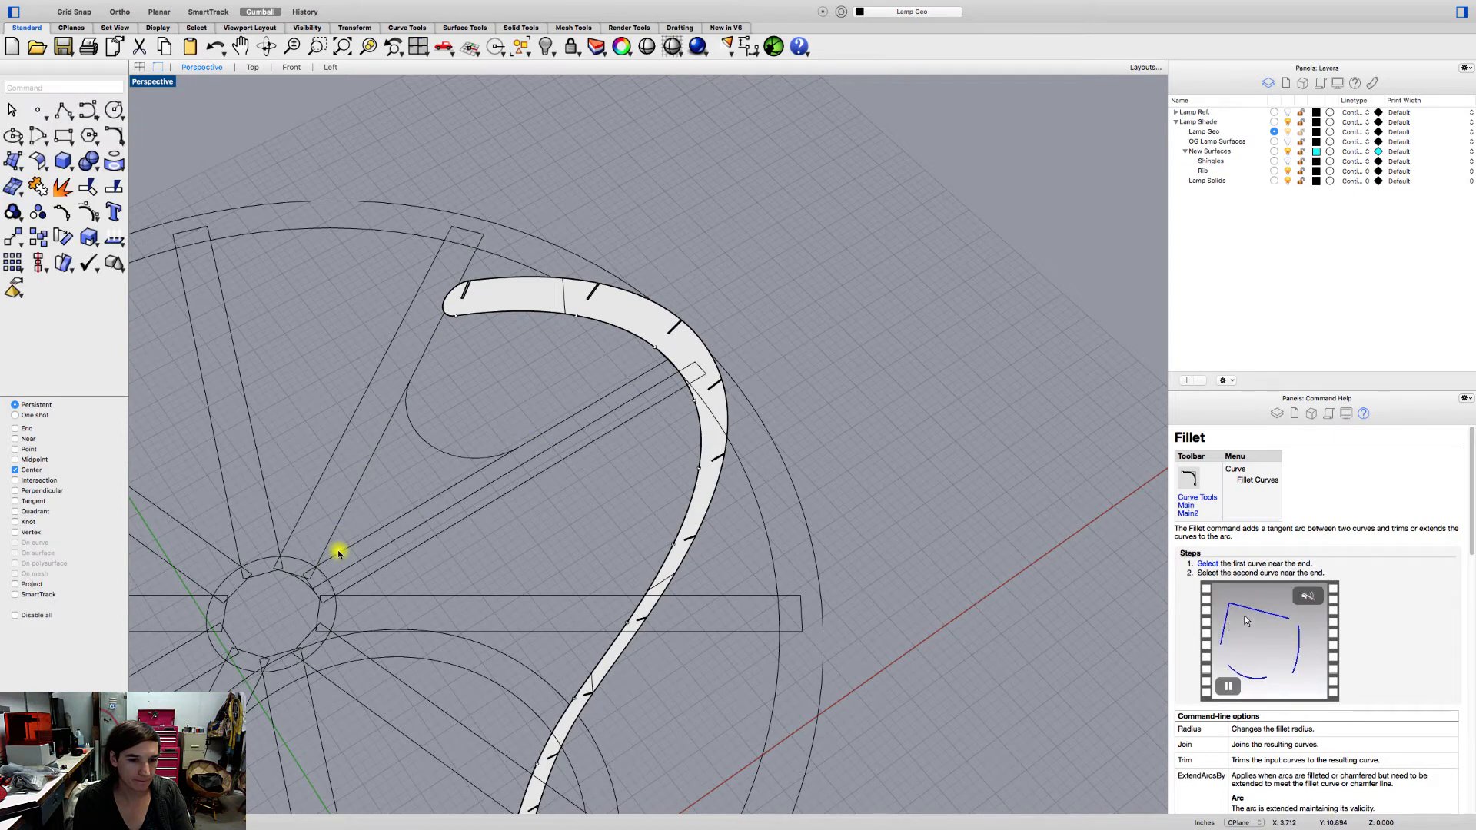
{"action": "left_click", "coordinate": [442, 455]}
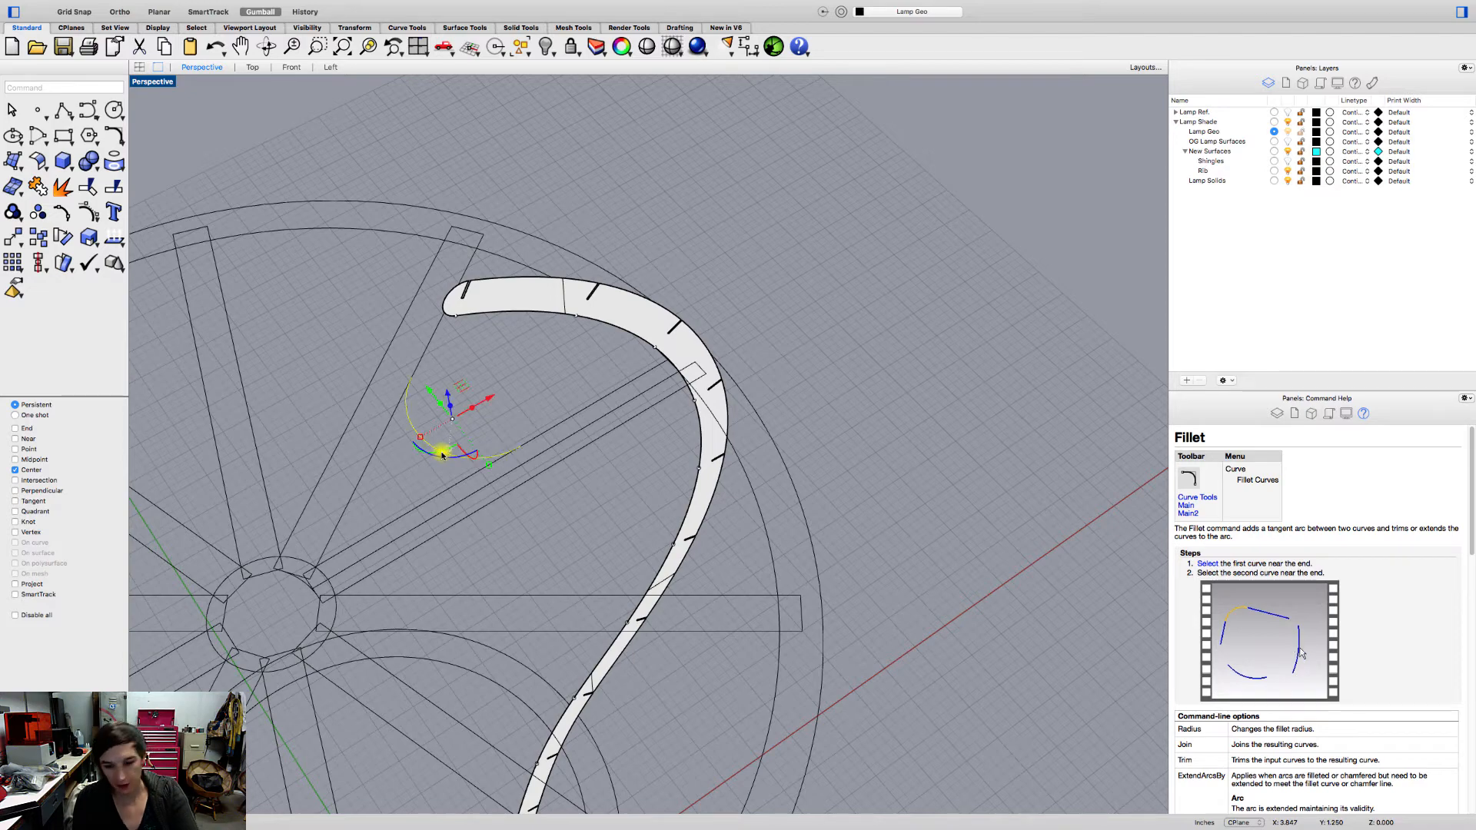
{"action": "key", "text": "Delete"}
- Fillet the facing edges of the two exploded spokes with a 0.25 in radius, without trimming
{"action": "left_click", "coordinate": [117, 139]}
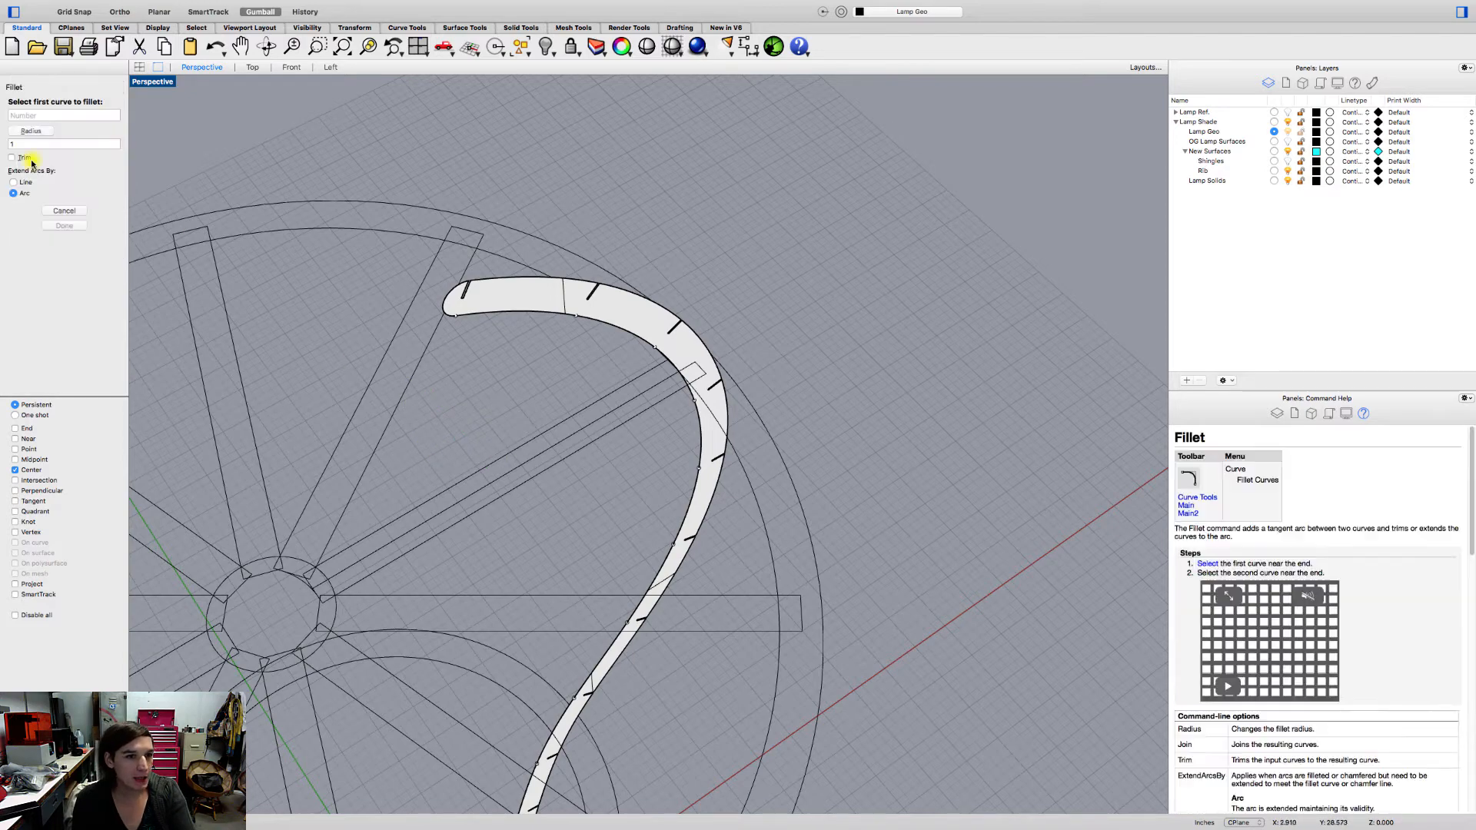
{"action": "left_click_drag", "start_coordinate": [116, 143], "coordinate": [2, 142]}
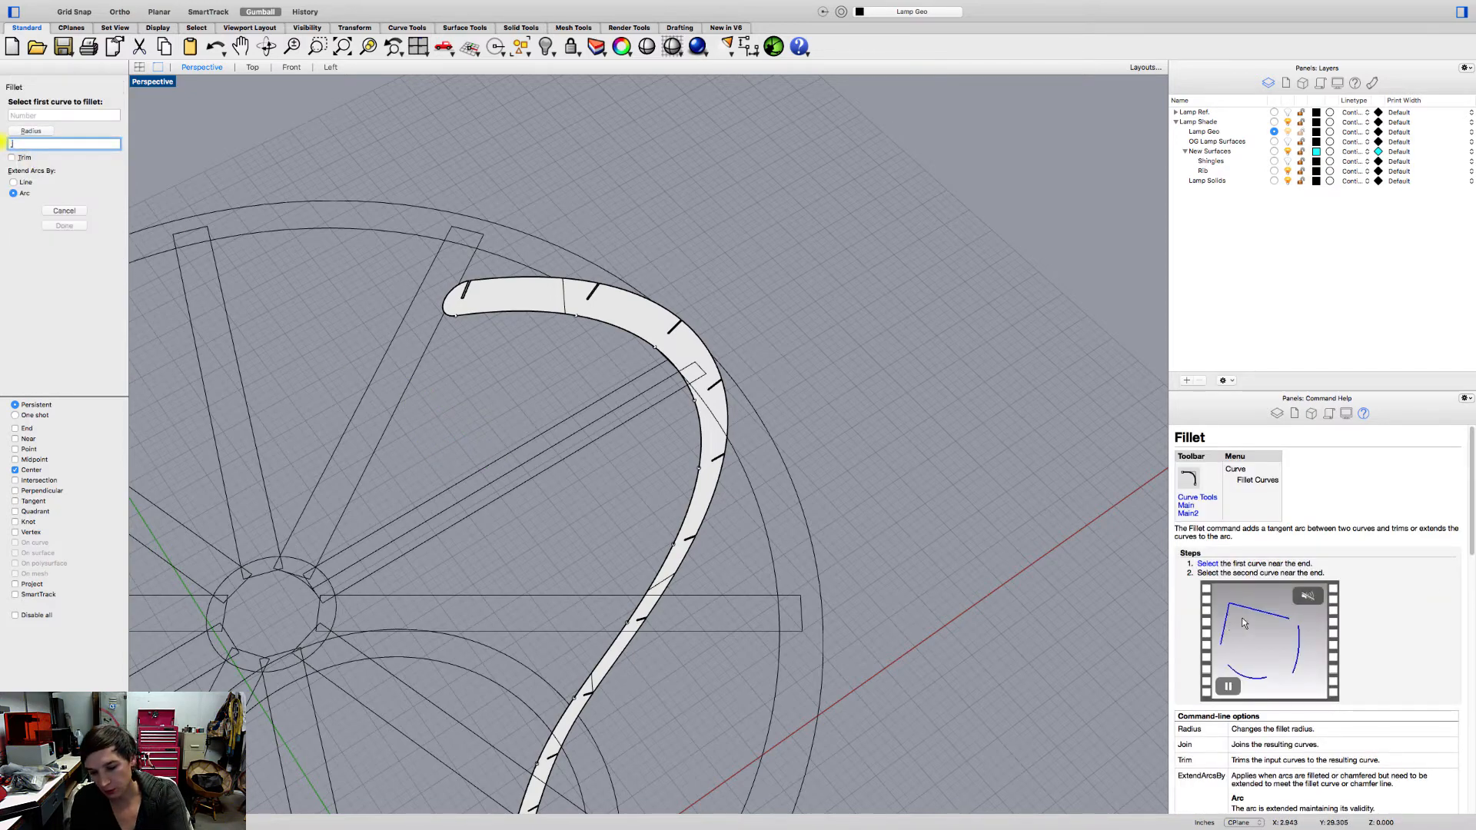
{"action": "type", "text": ".25"}
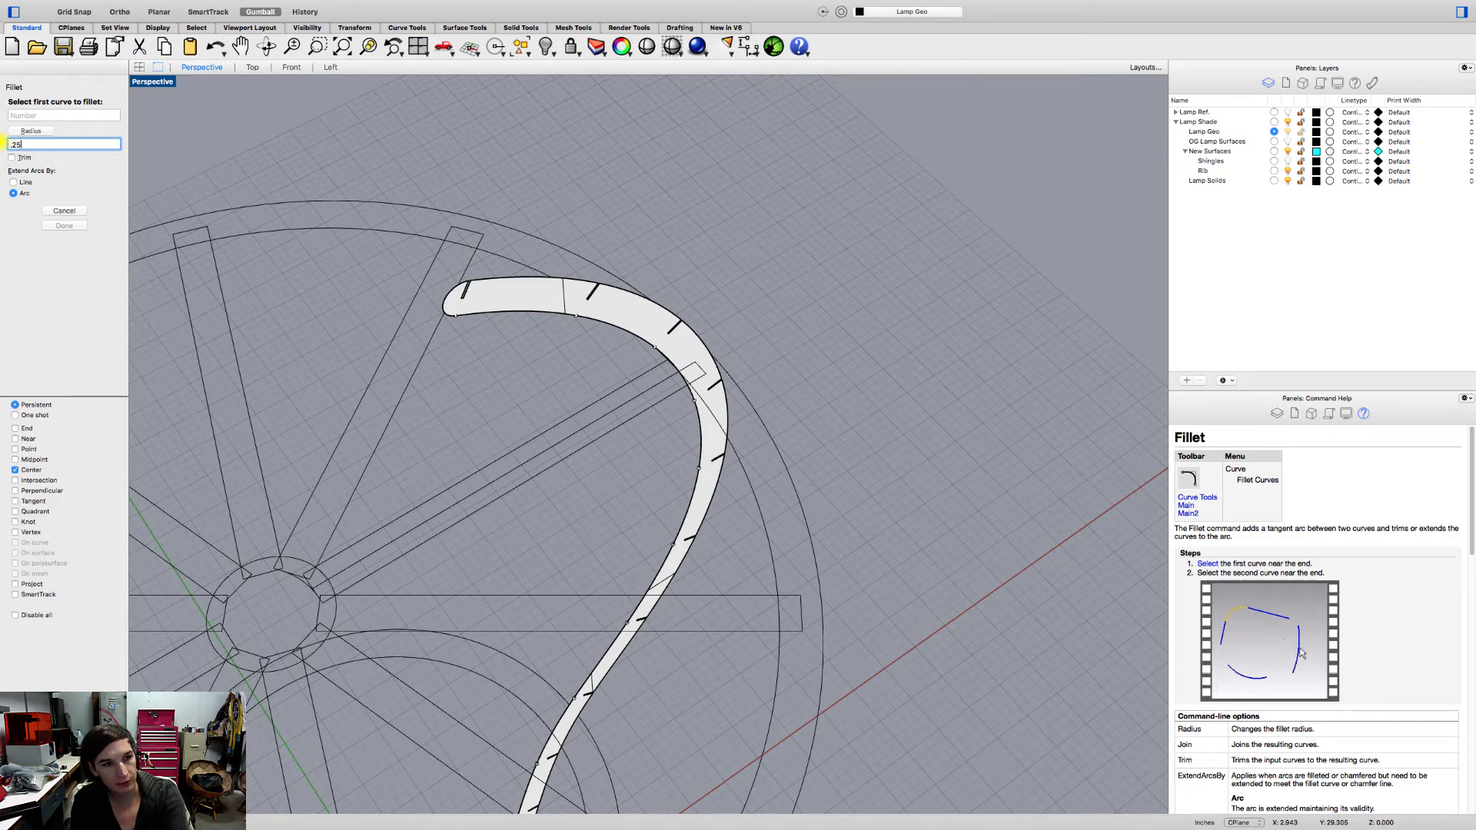
{"action": "key", "text": "Return"}
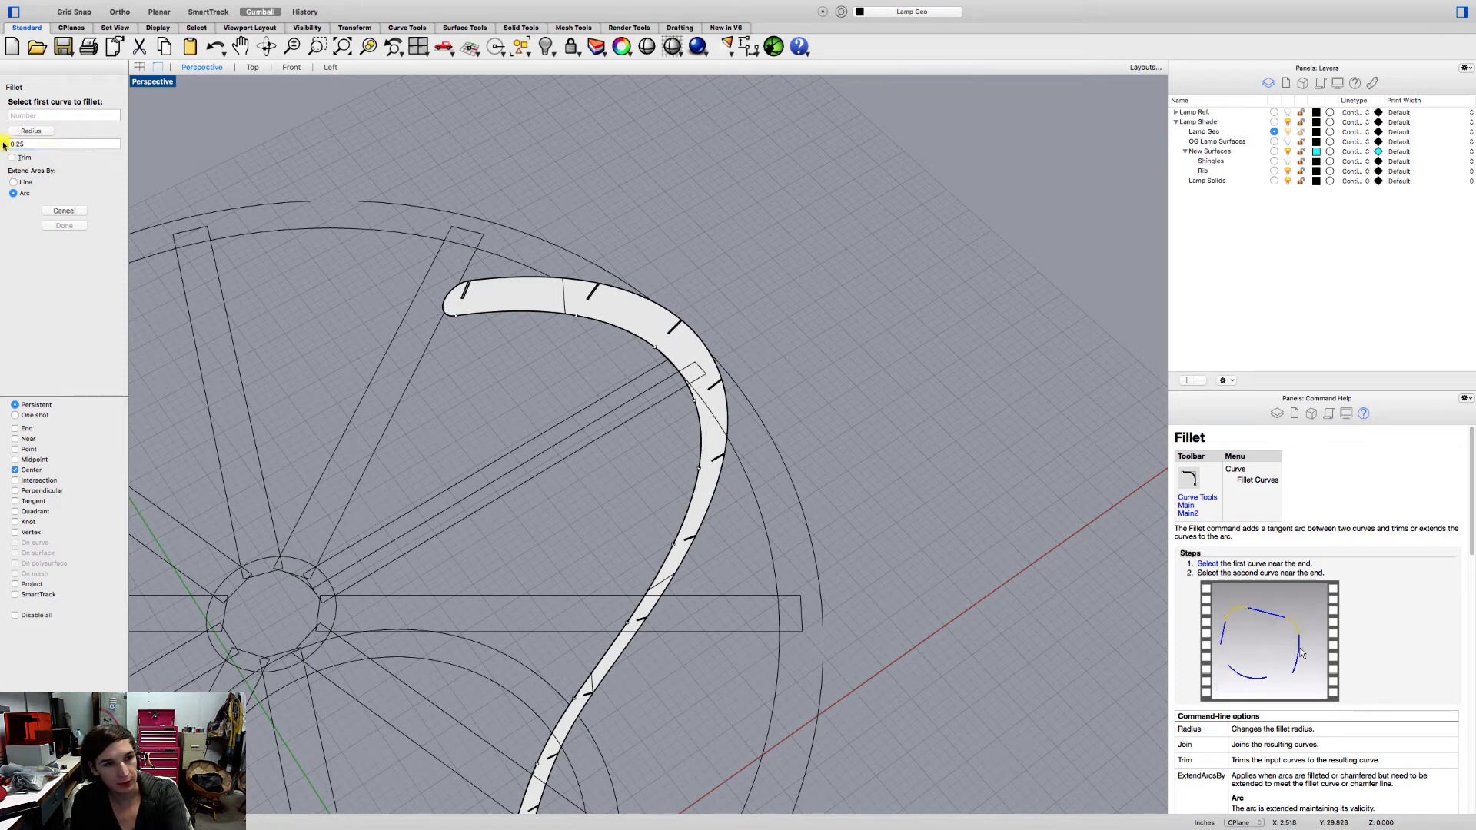
{"action": "left_click", "coordinate": [353, 493]}
{"action": "left_click", "coordinate": [370, 534]}
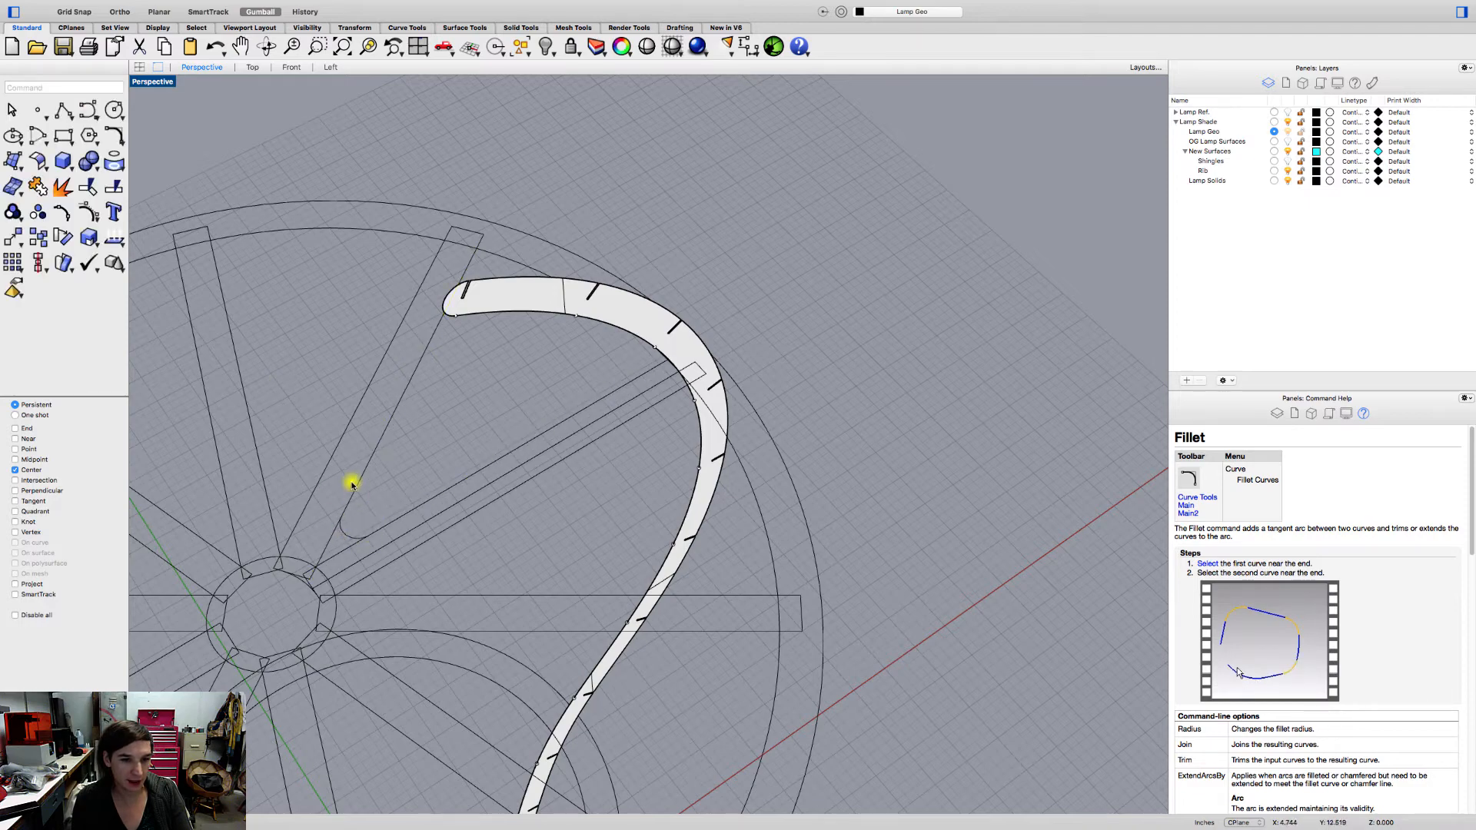
- Delete the 0.25 in fillet arc between the two exploded spokes
{"action": "right_click_drag", "start_coordinate": [632, 375], "coordinate": [587, 441], "text": "shift"}
{"action": "key", "text": "Return"}
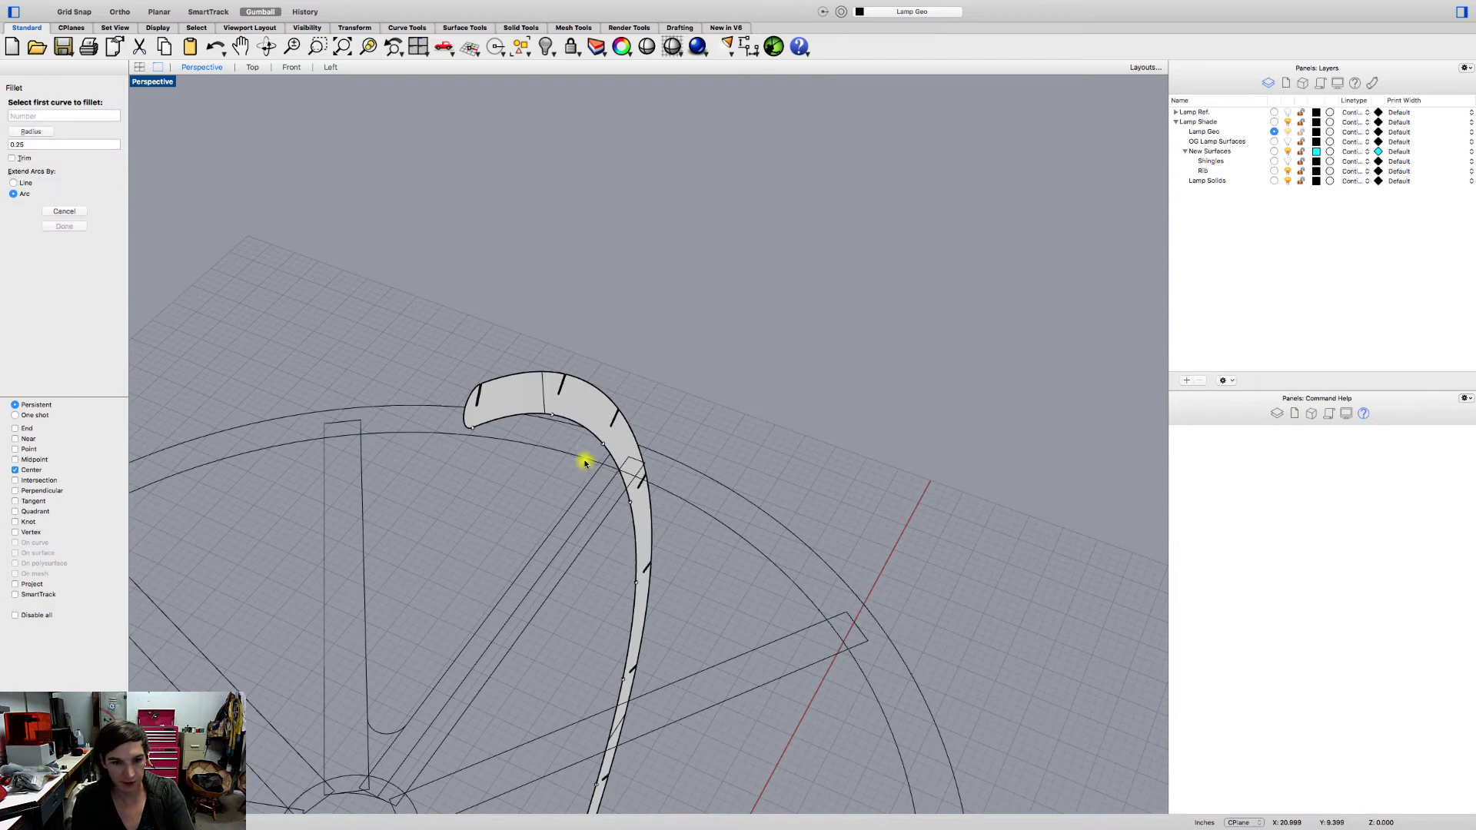
{"action": "key", "text": "Escape"}
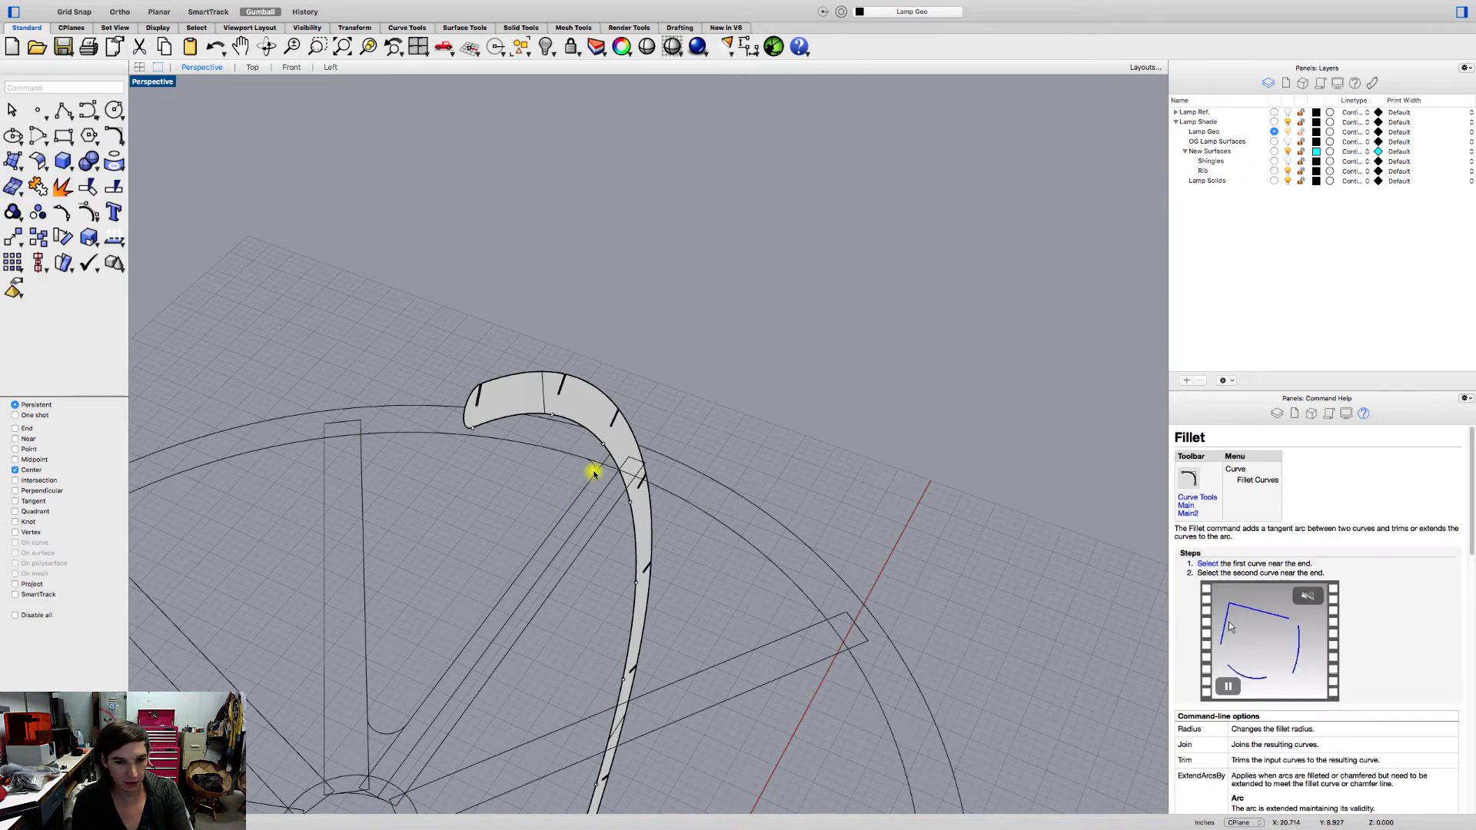
{"action": "left_click", "coordinate": [594, 472]}
{"action": "key", "text": "BackSpace"}
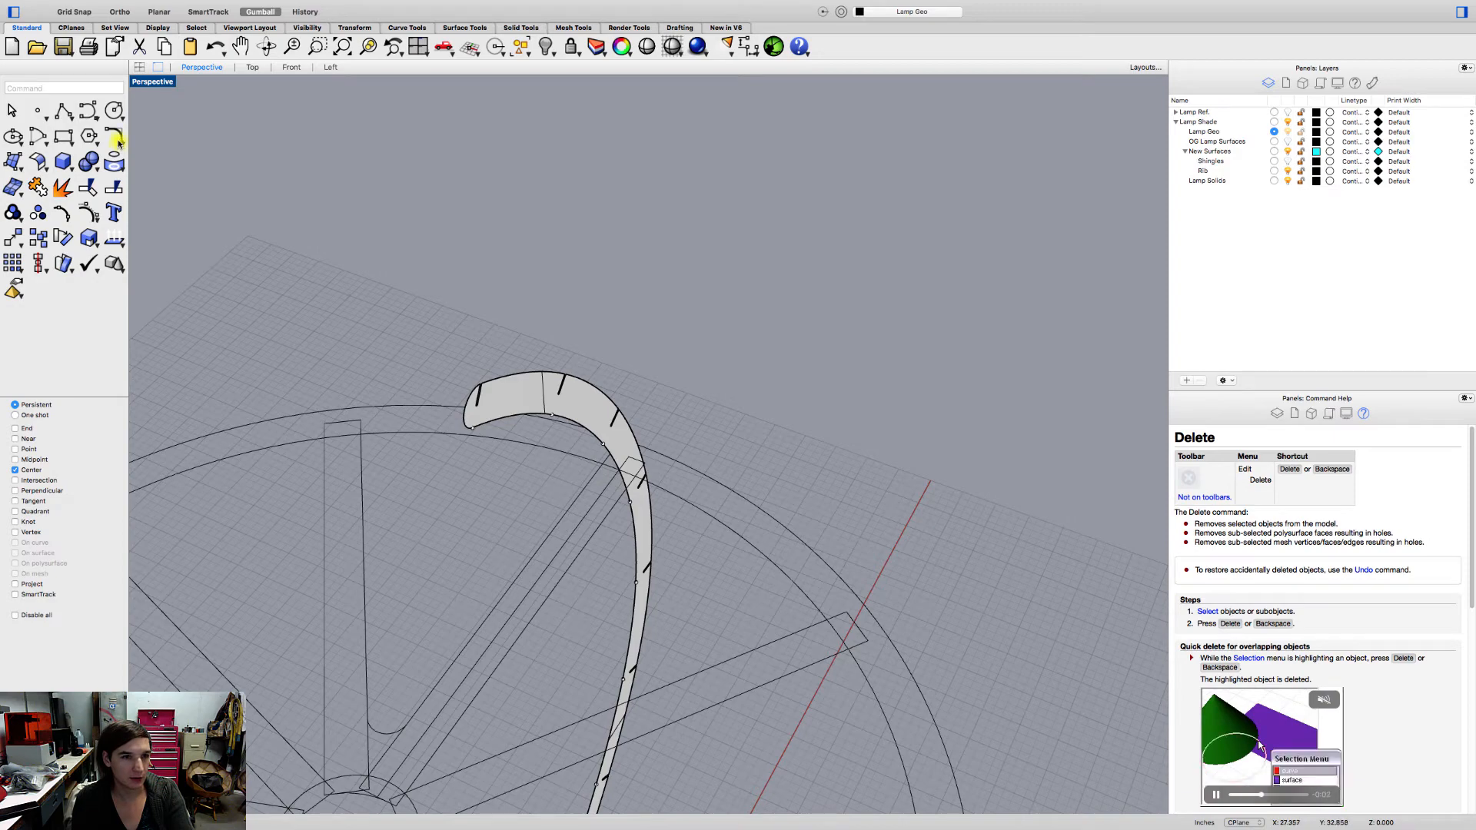
{"action": "left_click", "coordinate": [382, 732]}
{"action": "left_click", "coordinate": [166, 385]}
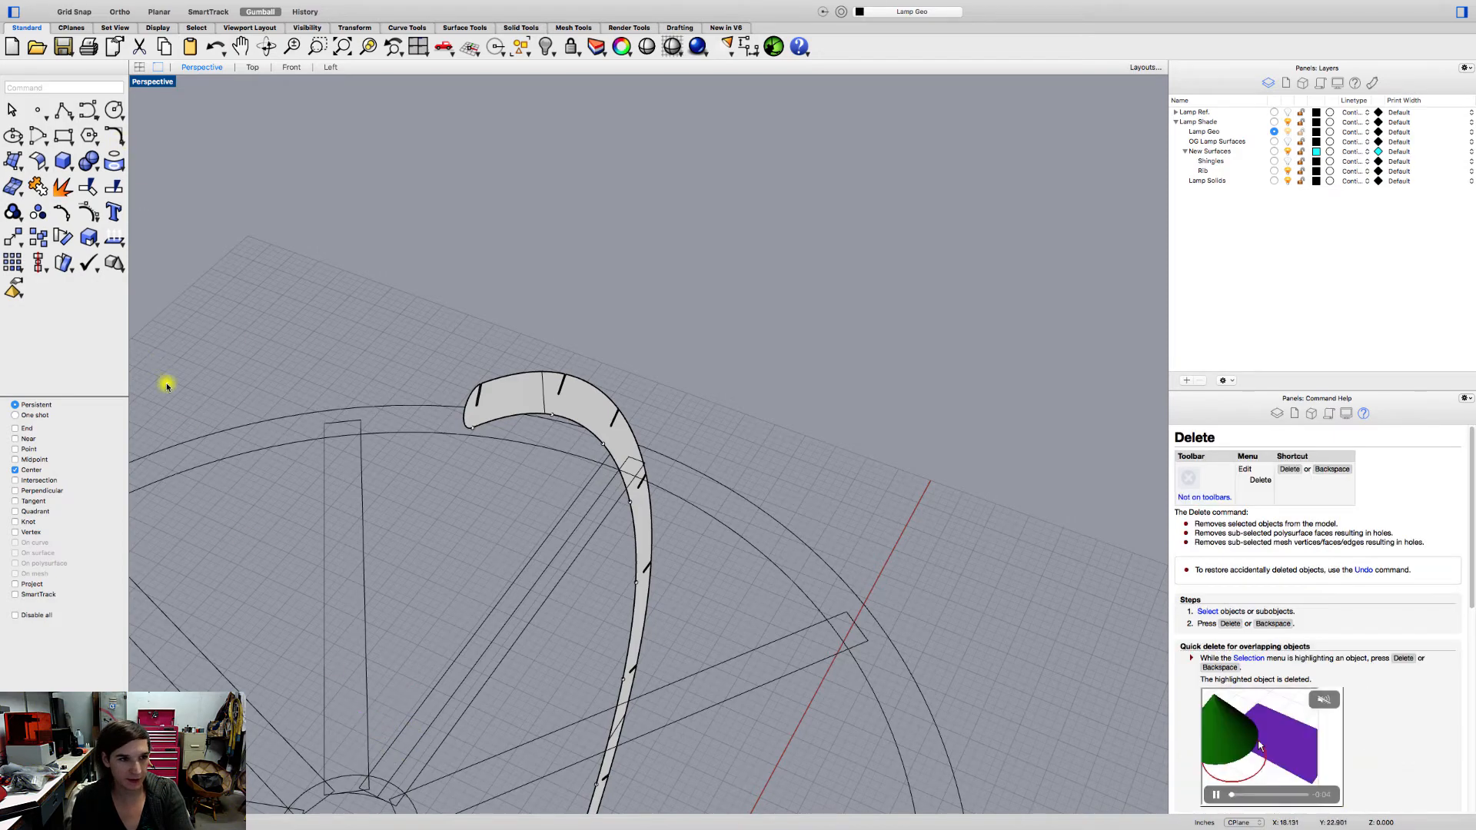
- Fillet the facing edges of the two exploded spokes near the socket circle with a 0.5 in radius, untrimmed
{"action": "left_click", "coordinate": [115, 136]}
{"action": "left_click", "coordinate": [17, 143]}
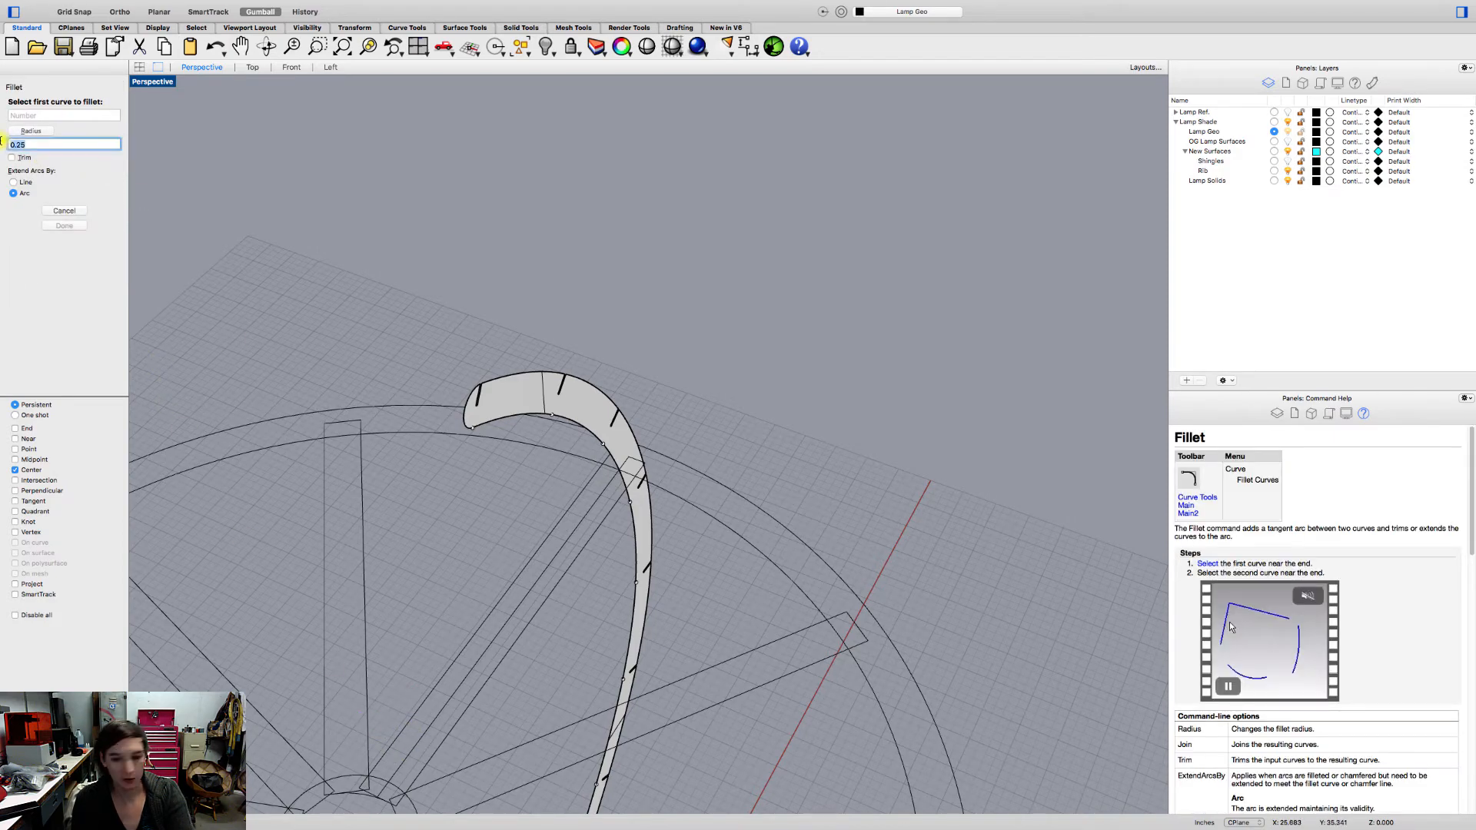
{"action": "type", "text": "0.5"}
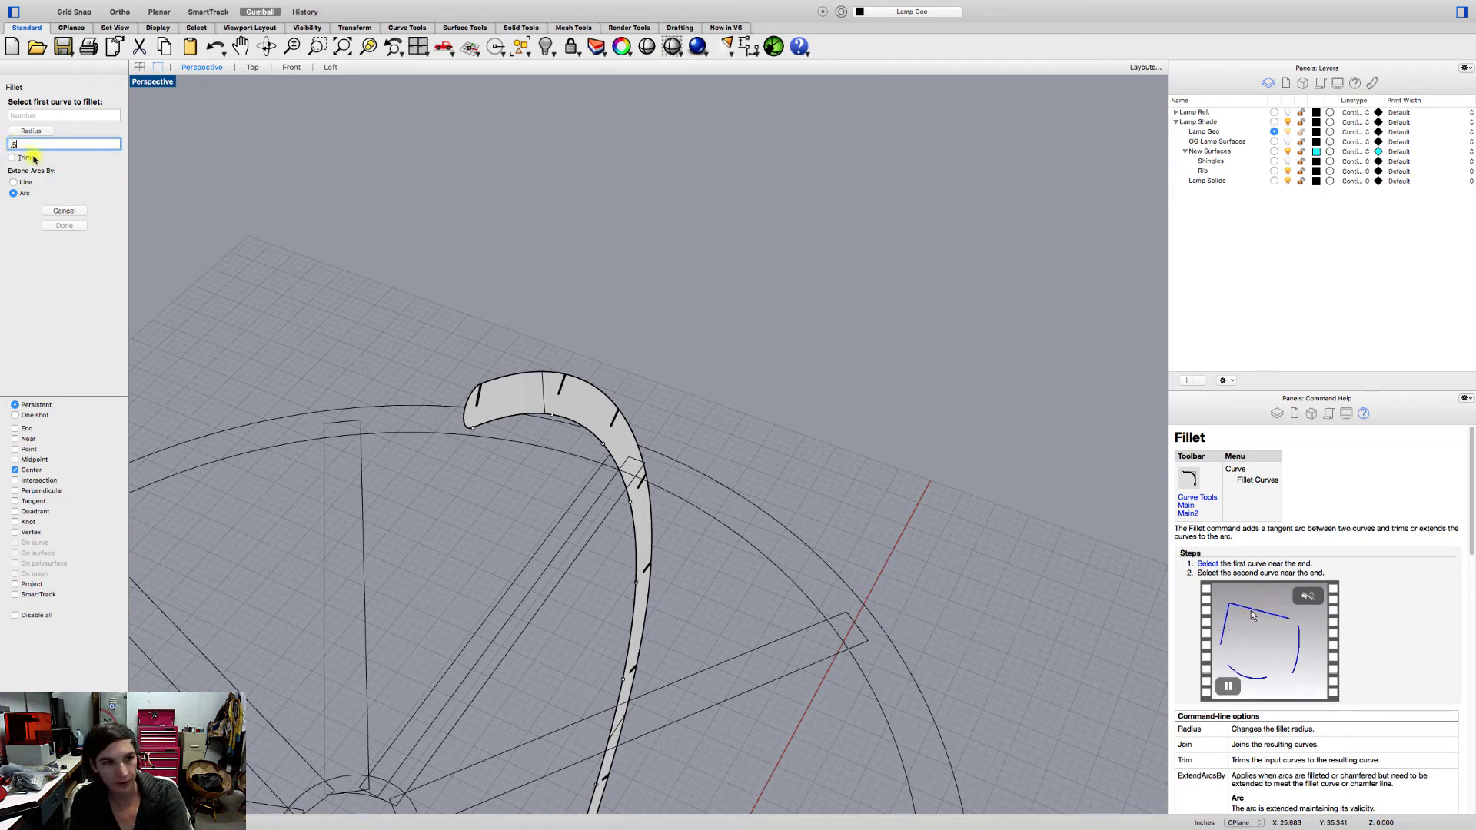
{"action": "key", "text": "Return"}
{"action": "right_click_drag", "start_coordinate": [439, 737], "coordinate": [404, 644]}
{"action": "left_click", "coordinate": [388, 643]}
{"action": "left_click", "coordinate": [408, 658]}
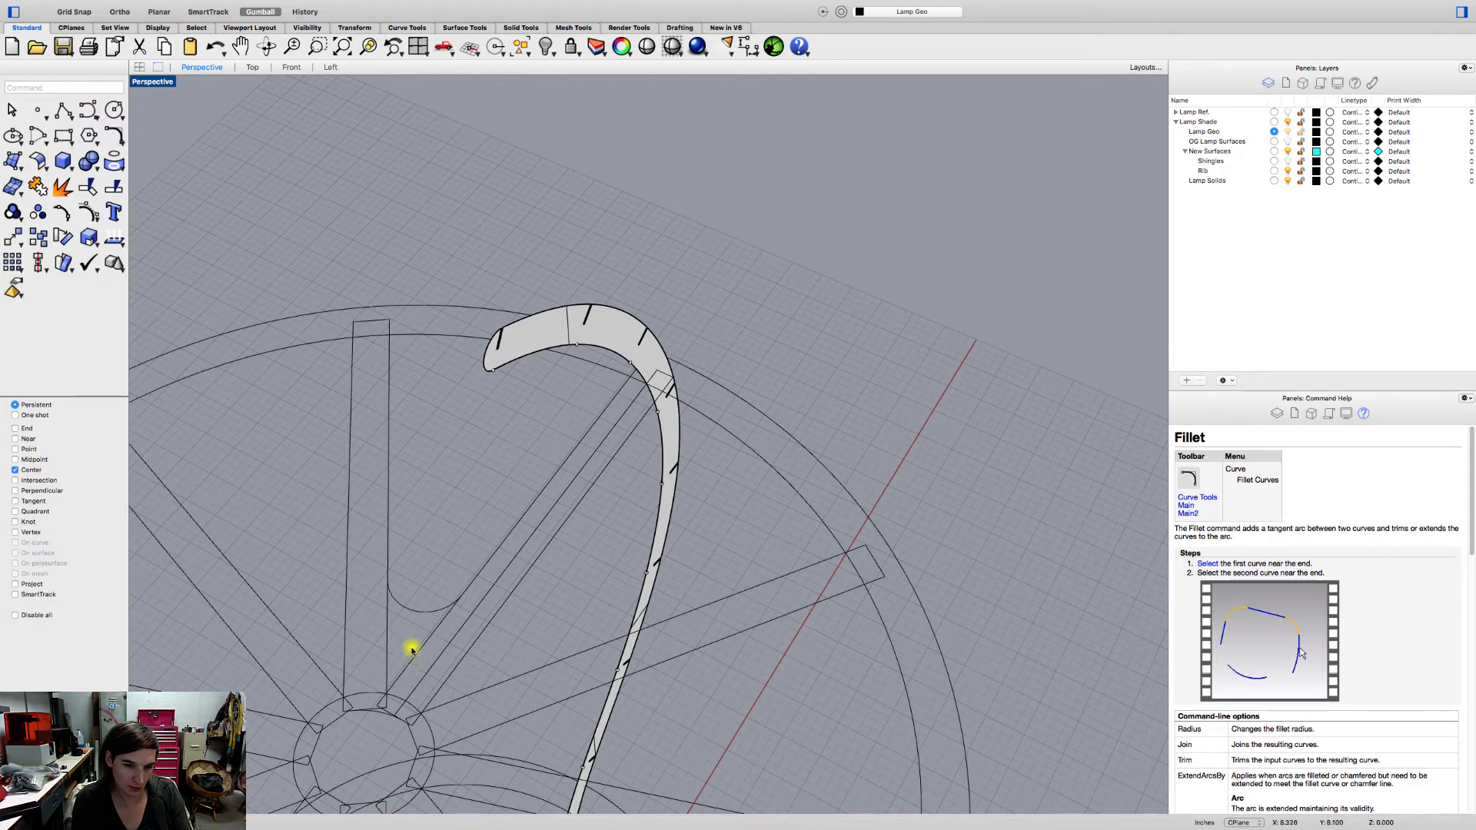
- Fillet the top ring's inner circle and the adjoining edge of the rib's spoke with a 0.5 in radius, untrimmed
{"action": "mouse_move", "coordinate": [595, 399]}
{"action": "right_mouse_down"}
{"action": "mouse_move", "coordinate": [600, 415]}
{"action": "mouse_move", "coordinate": [619, 402]}
{"action": "right_mouse_up"}
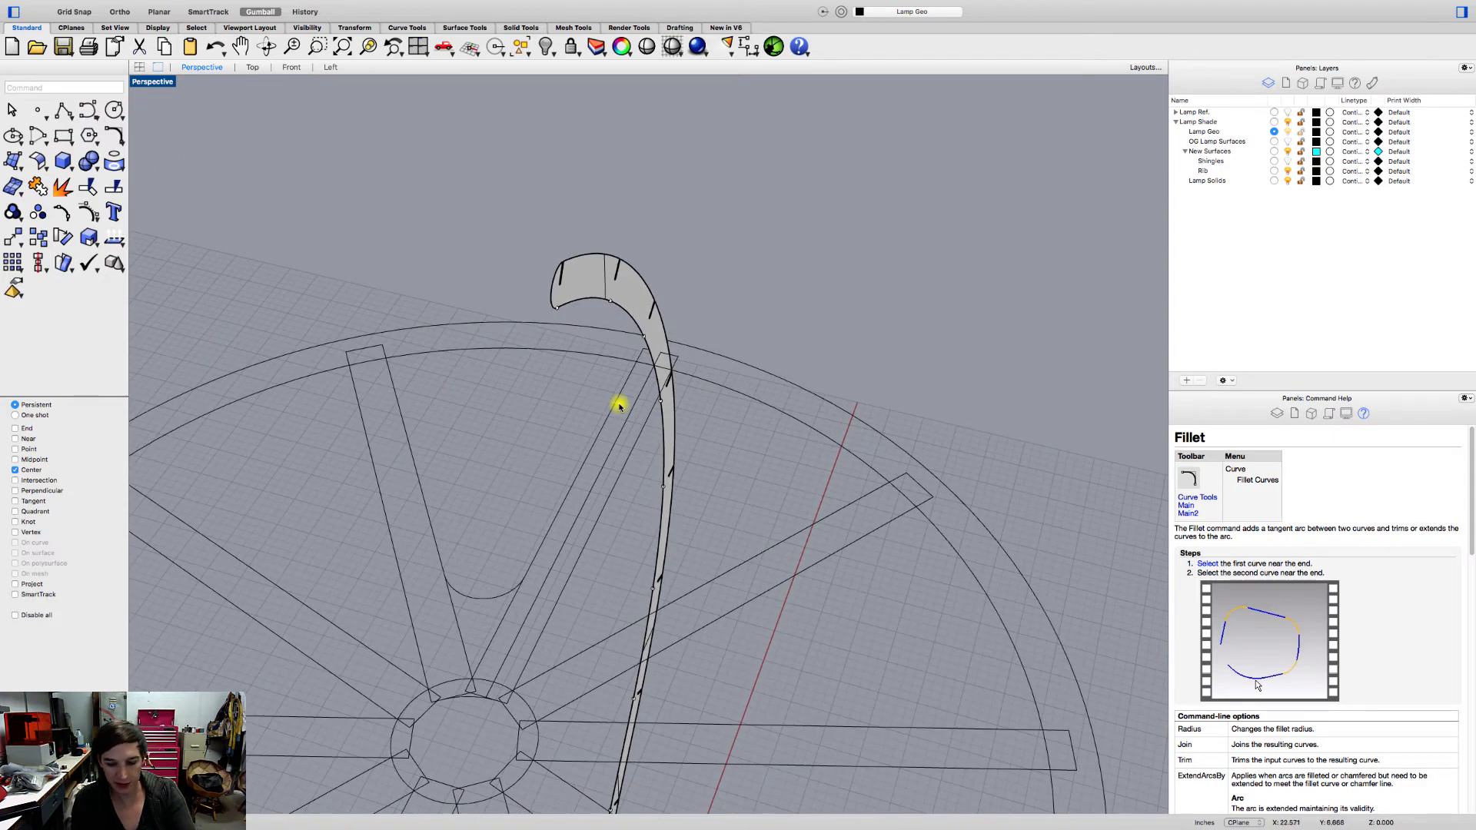
{"action": "right_click", "coordinate": [626, 367]}
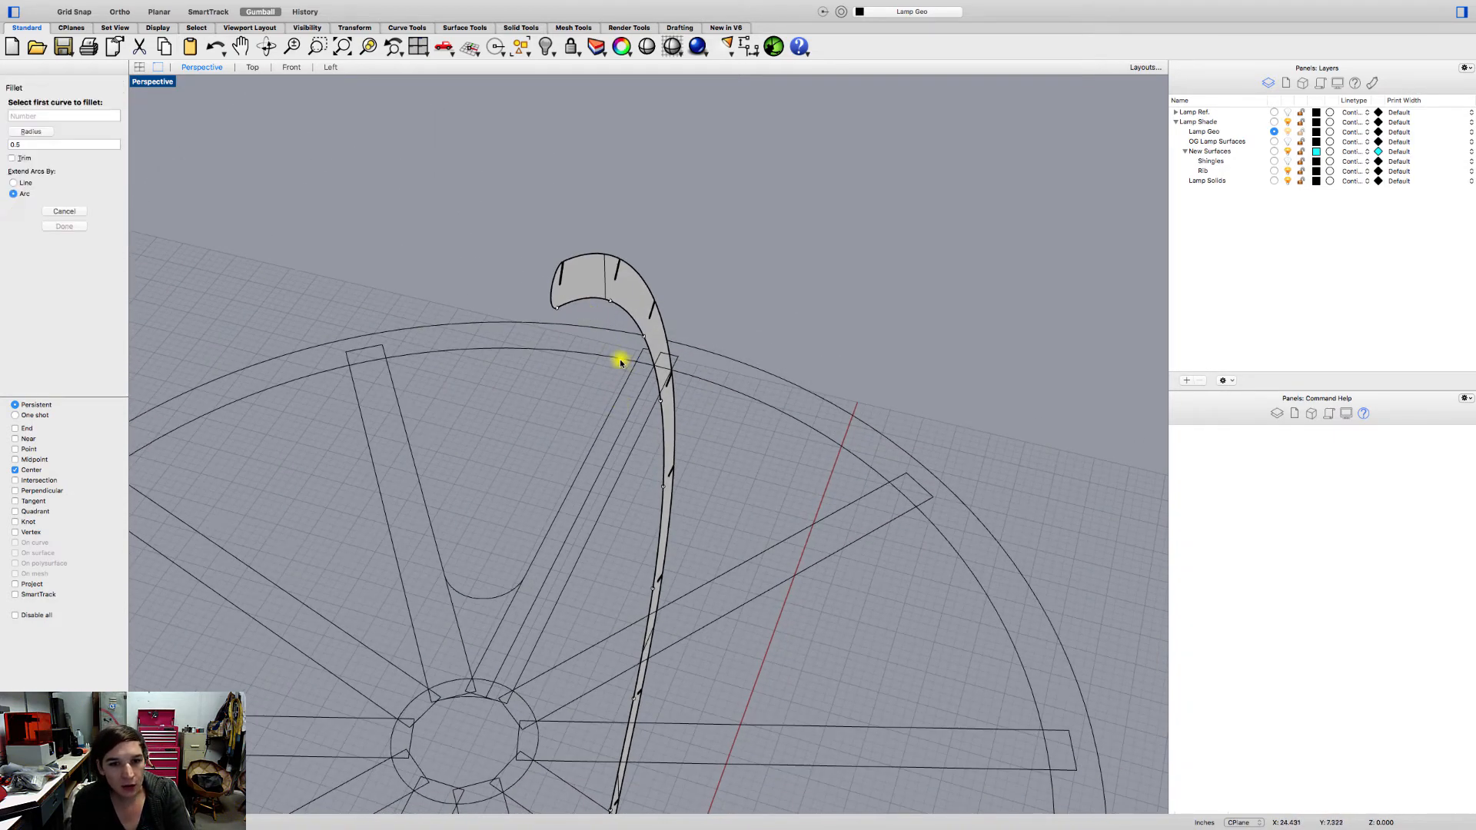
{"action": "left_click", "coordinate": [619, 359]}
{"action": "left_click", "coordinate": [629, 375]}
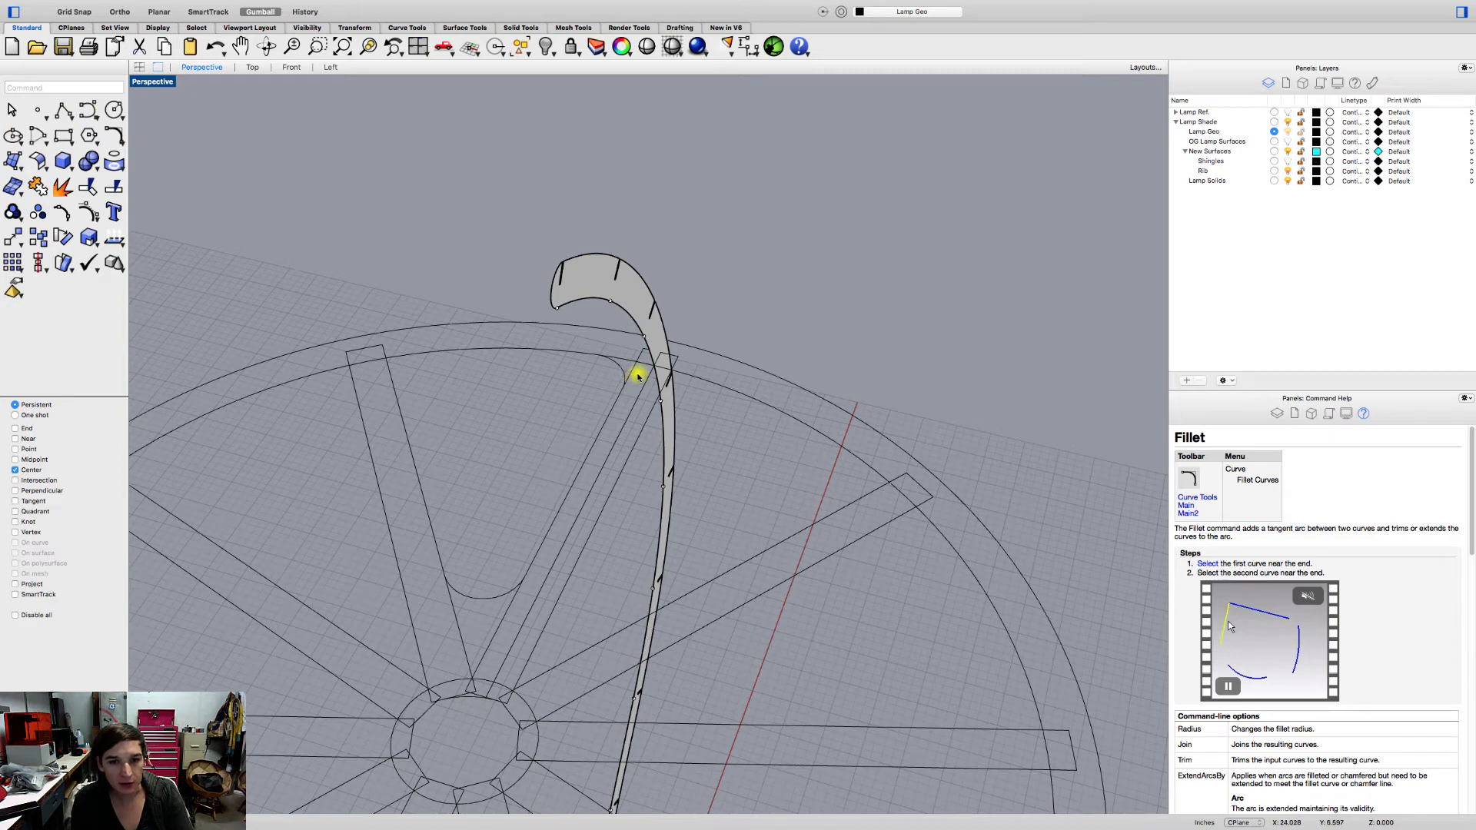
- Mirror a copy of the fillet arc at the top ring across a plane from the socket ring's centre to the rib spoke's outer end
{"action": "mouse_move", "coordinate": [639, 372]}
{"action": "right_mouse_down"}
{"action": "mouse_move", "coordinate": [659, 359]}
{"action": "mouse_move", "coordinate": [664, 375]}
{"action": "mouse_move", "coordinate": [616, 356]}
{"action": "right_mouse_up"}
{"action": "left_click", "coordinate": [619, 360]}
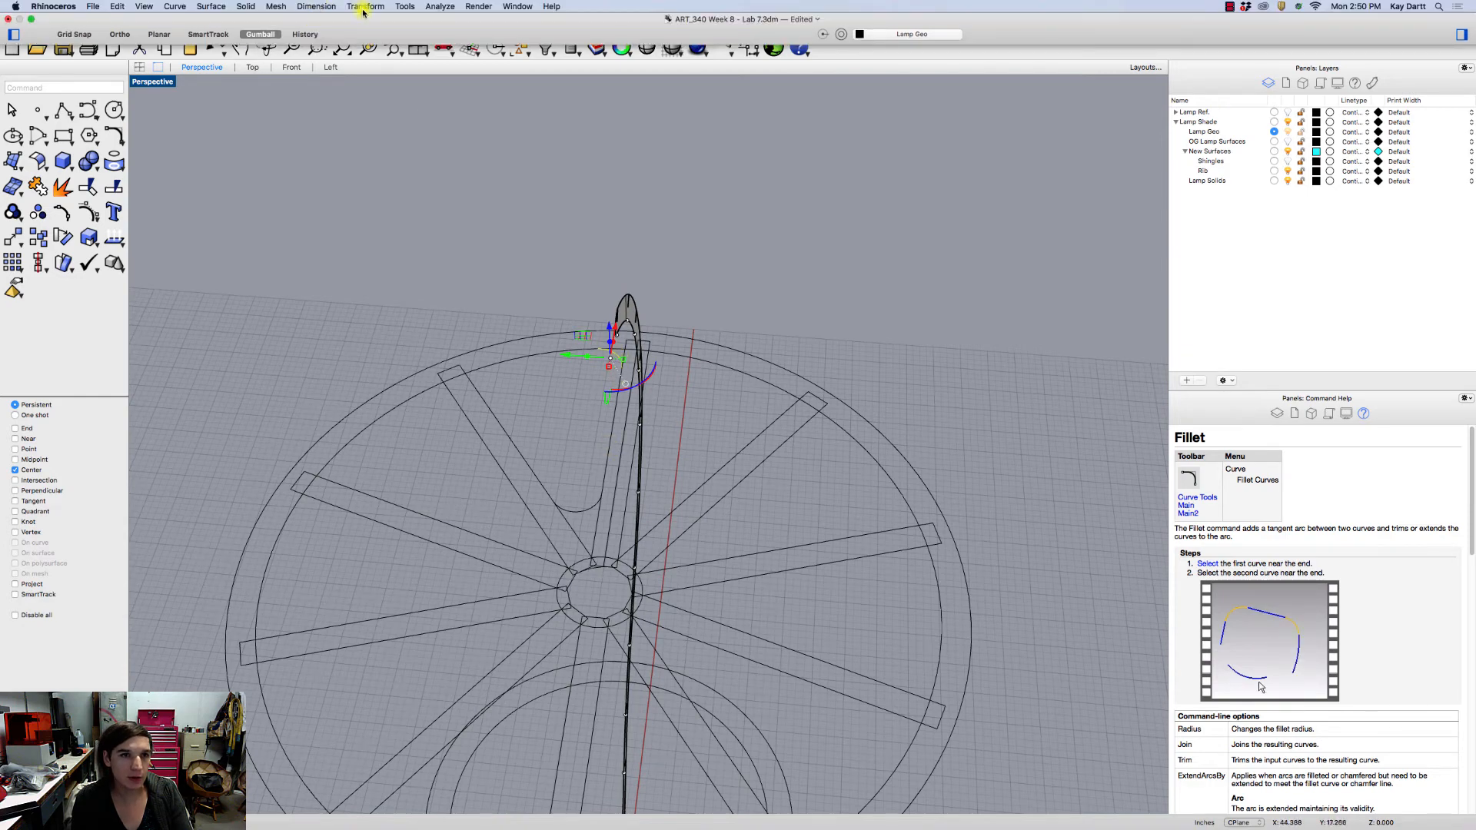
{"action": "left_click", "coordinate": [366, 6]}
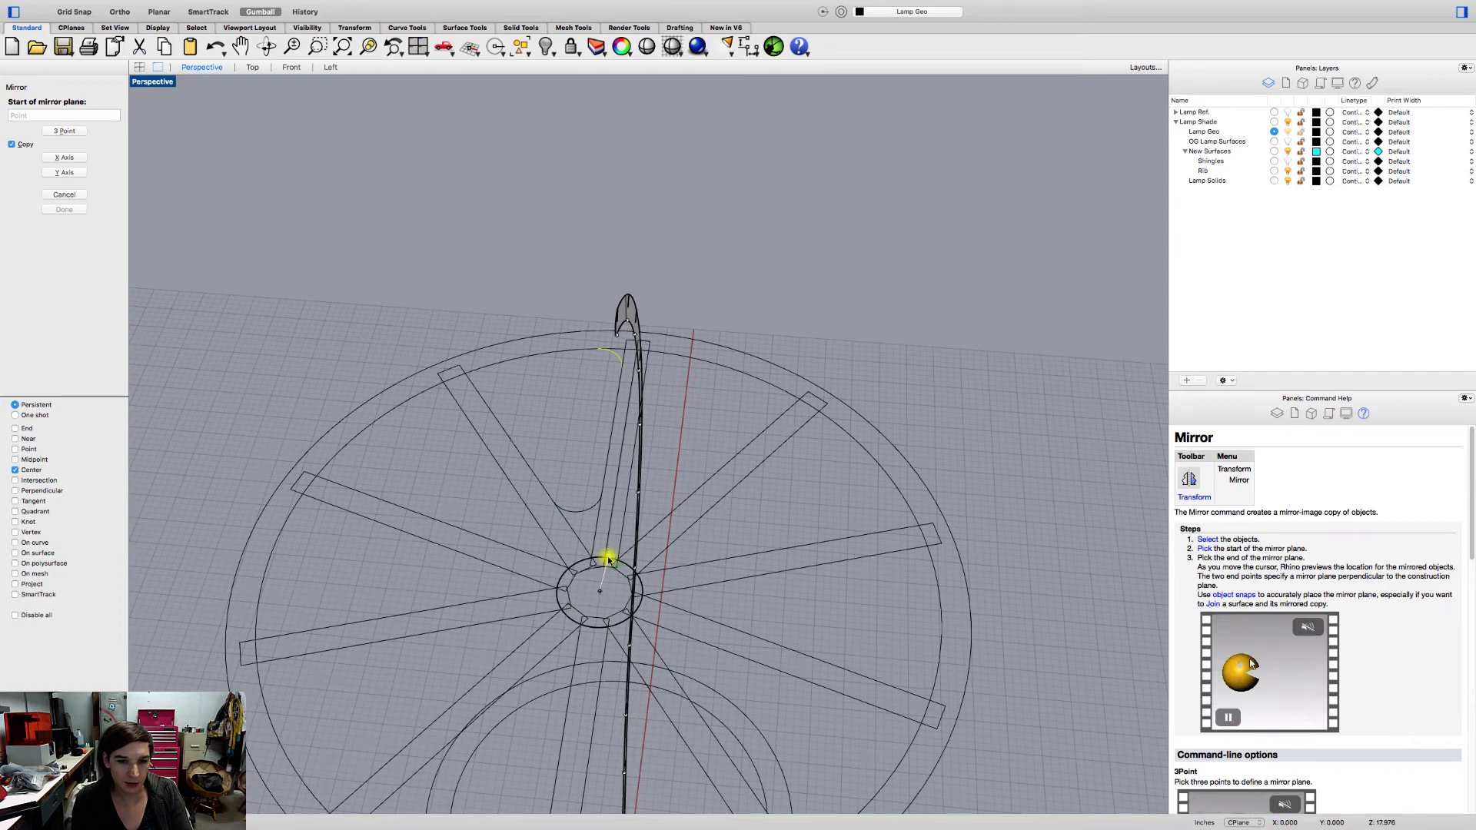
{"action": "left_click", "coordinate": [607, 560]}
{"action": "scroll", "coordinate": [637, 346], "scroll_direction": "up", "scroll_amount": 5}
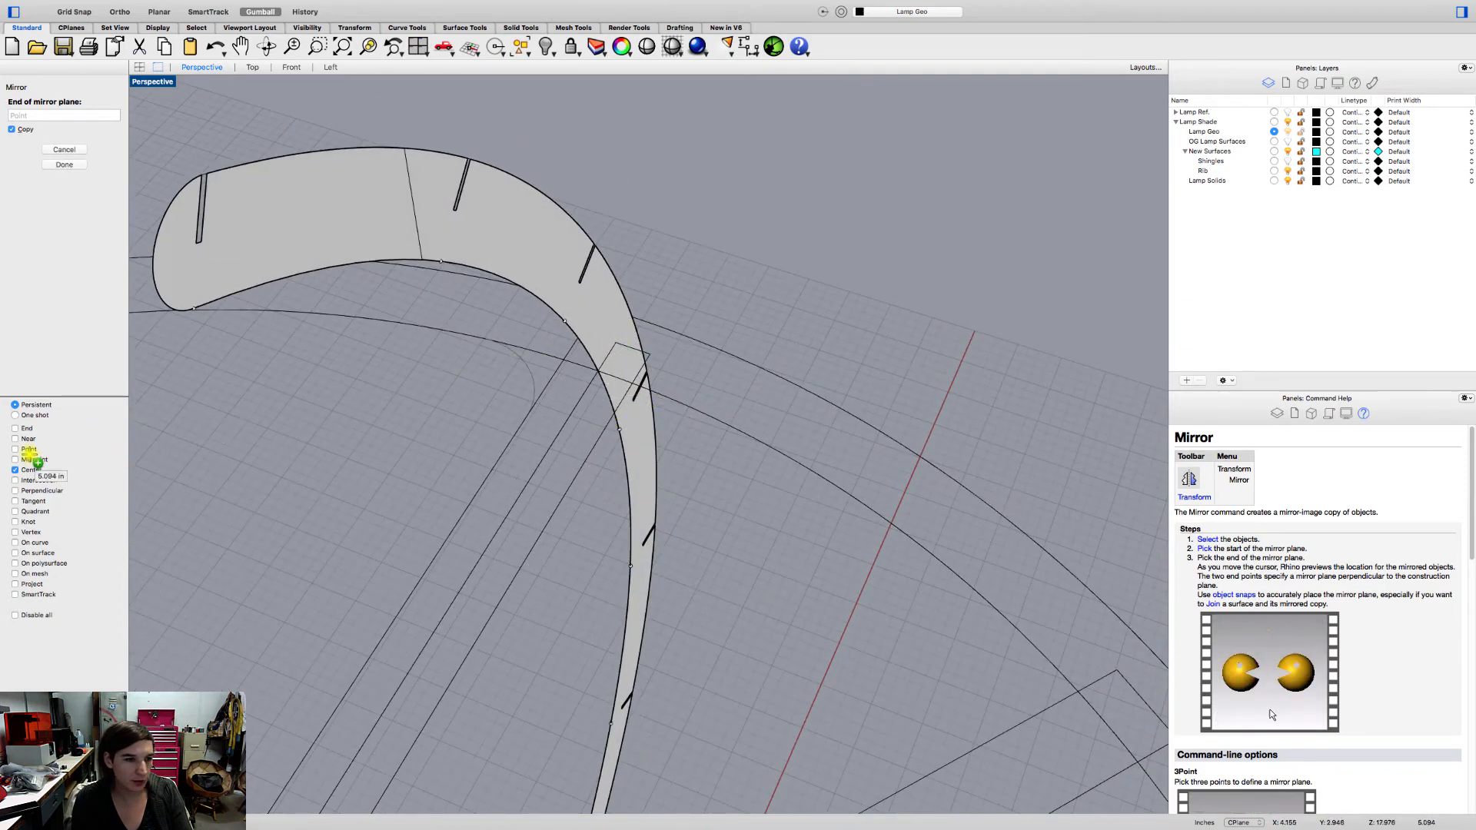
{"action": "left_click", "coordinate": [15, 428]}
{"action": "left_click", "coordinate": [16, 470]}
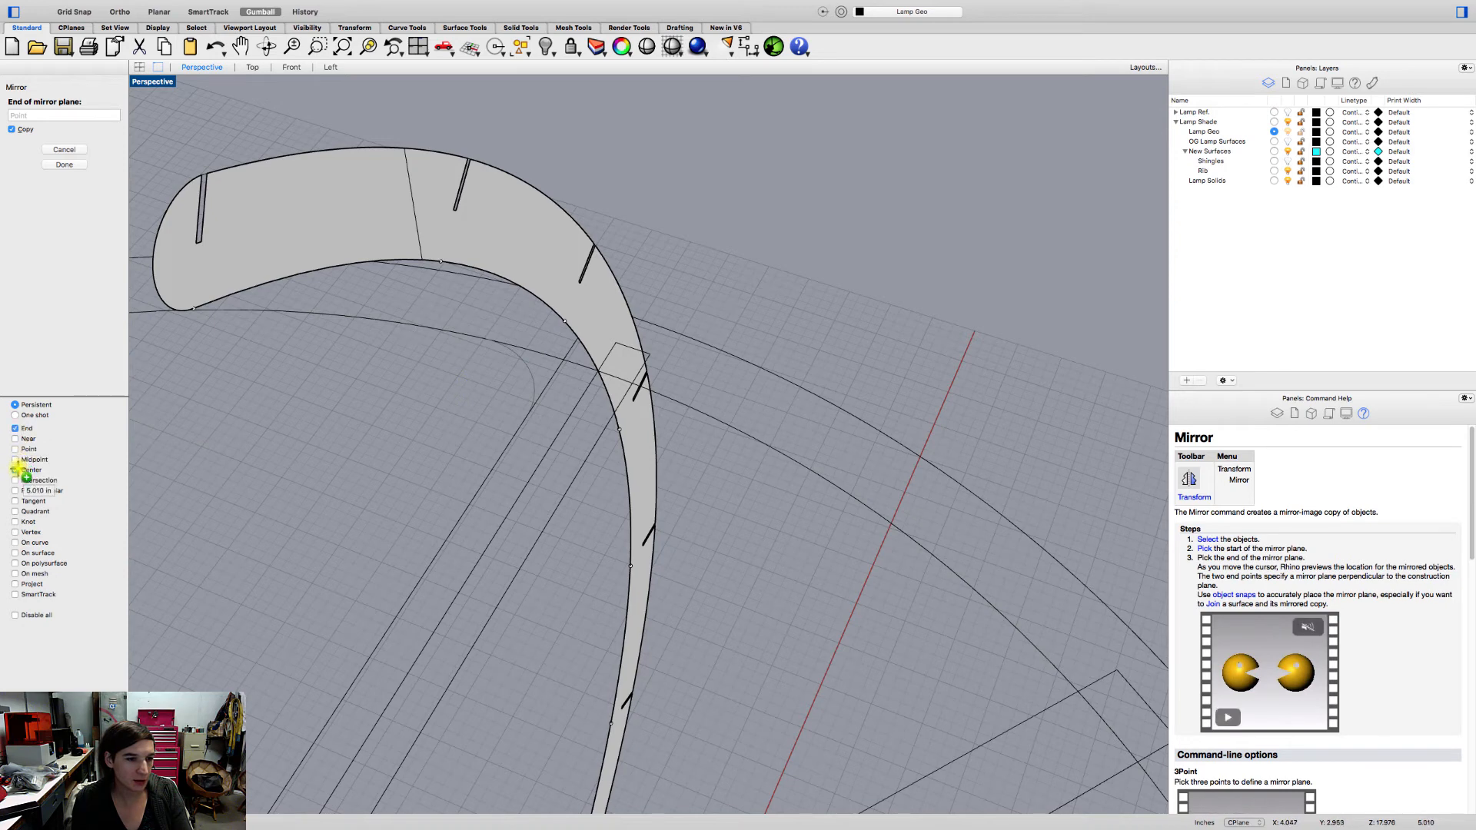
{"action": "left_click", "coordinate": [618, 343]}
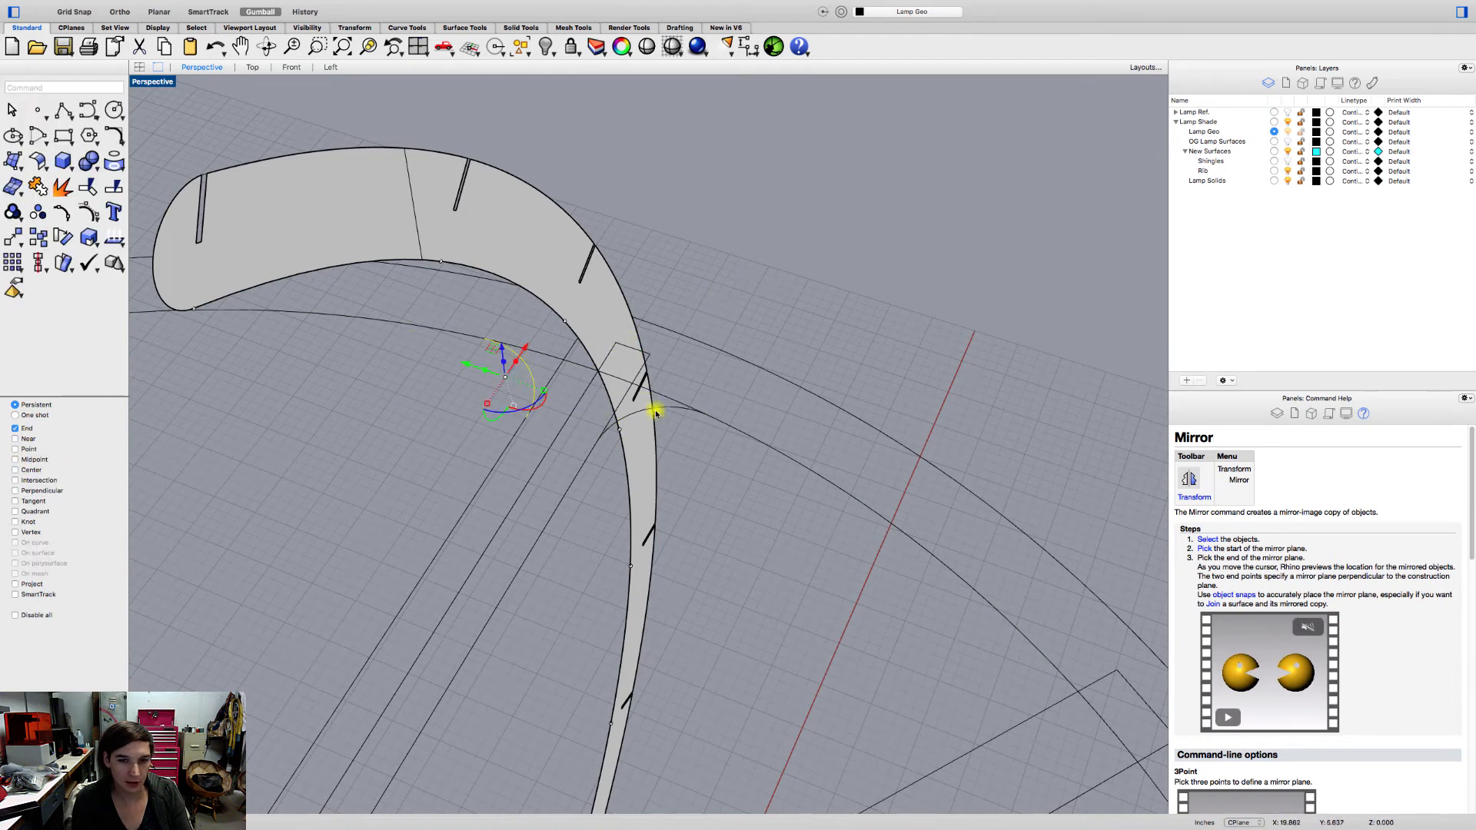
- Polar array the three fillet arcs around the socket ring's centre with 10 items over 360 degrees
{"action": "scroll", "coordinate": [581, 481], "scroll_direction": "down", "scroll_amount": 5}
{"action": "left_click", "coordinate": [484, 584], "text": "shift"}
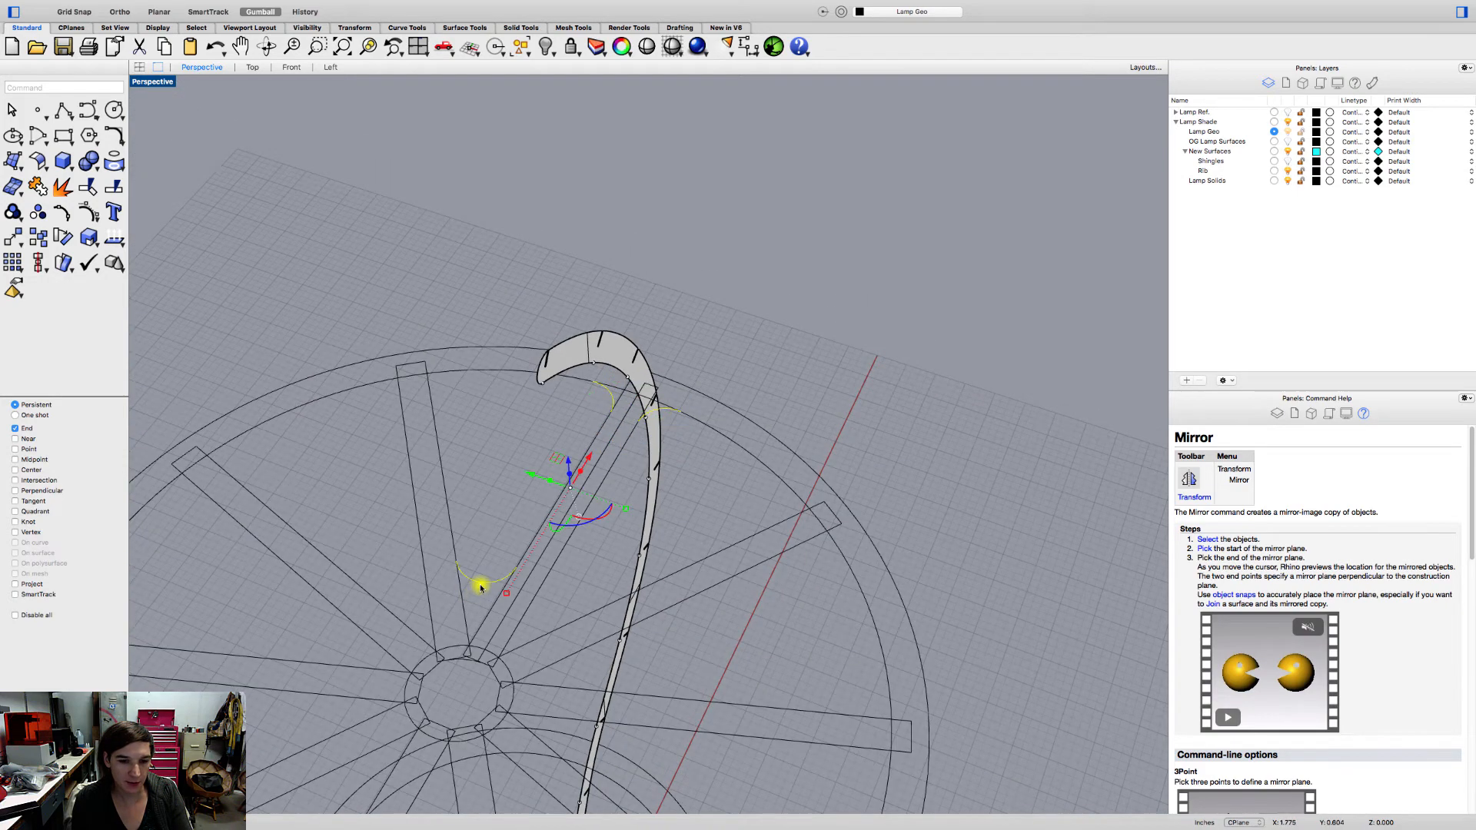
{"action": "left_click", "coordinate": [23, 273]}
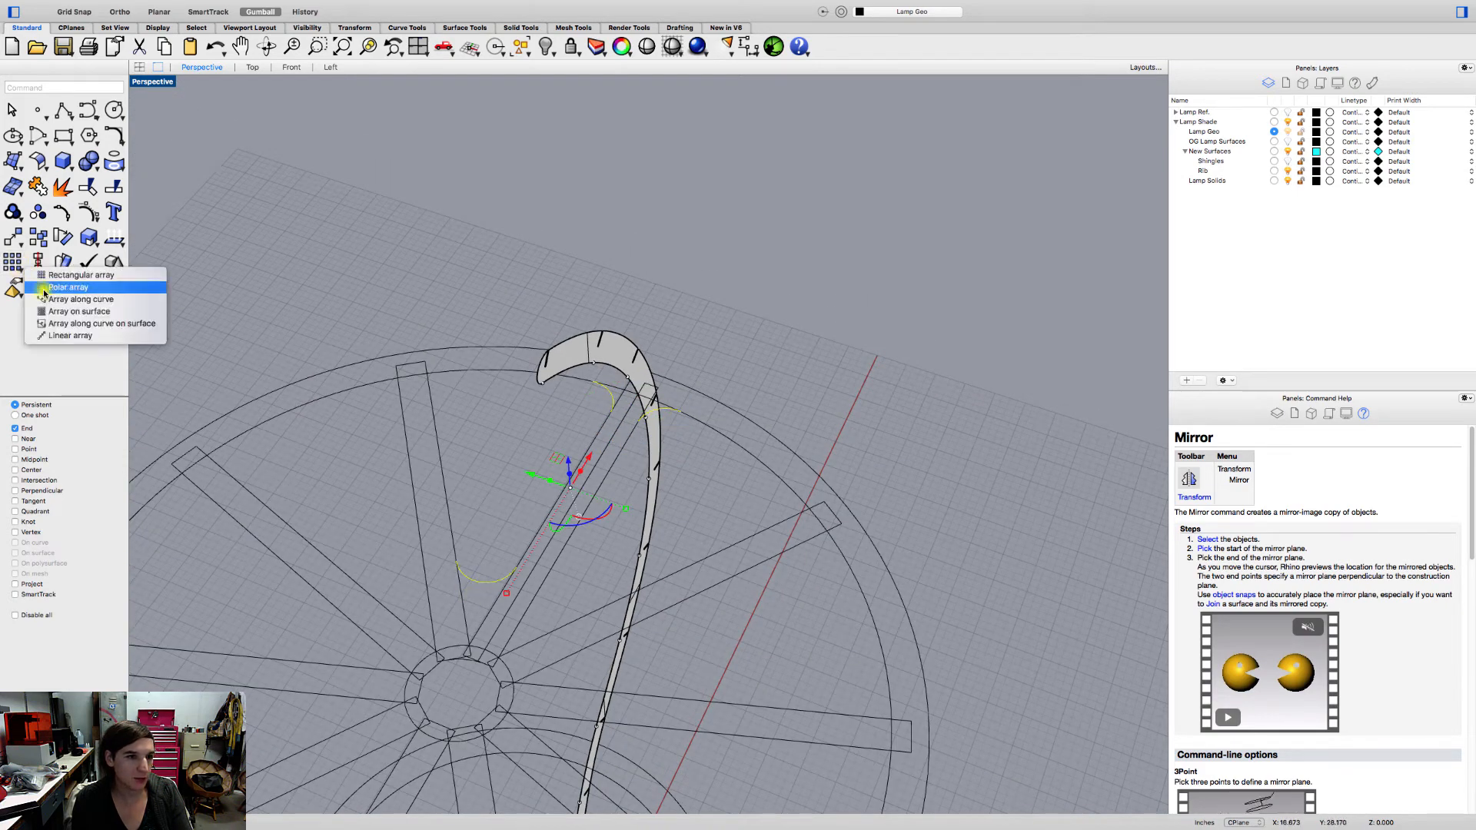
{"action": "left_click", "coordinate": [39, 290]}
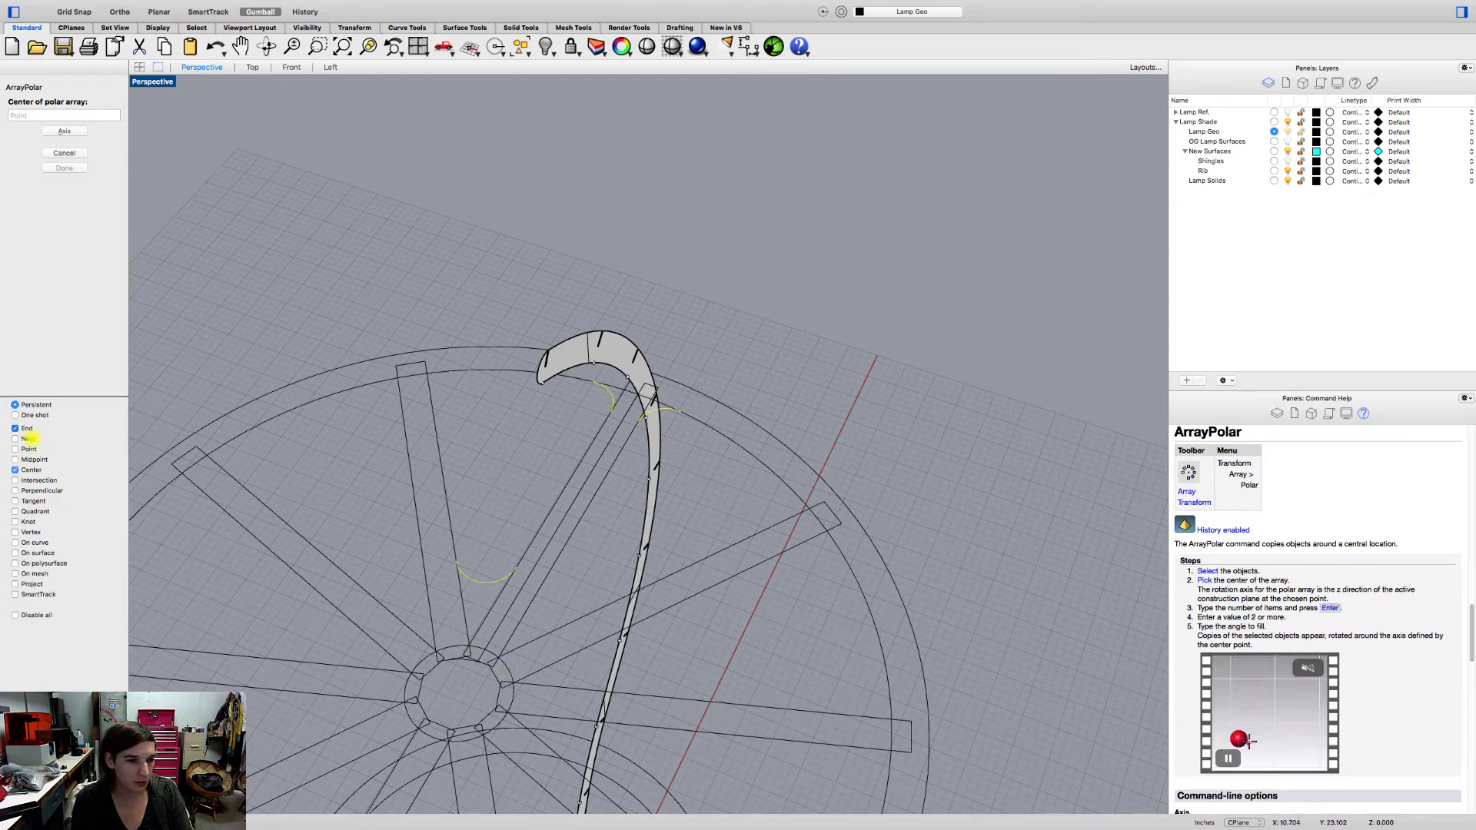
{"action": "left_click", "coordinate": [26, 429]}
{"action": "left_click", "coordinate": [508, 668]}
{"action": "right_click_drag", "start_coordinate": [506, 662], "coordinate": [433, 560]}
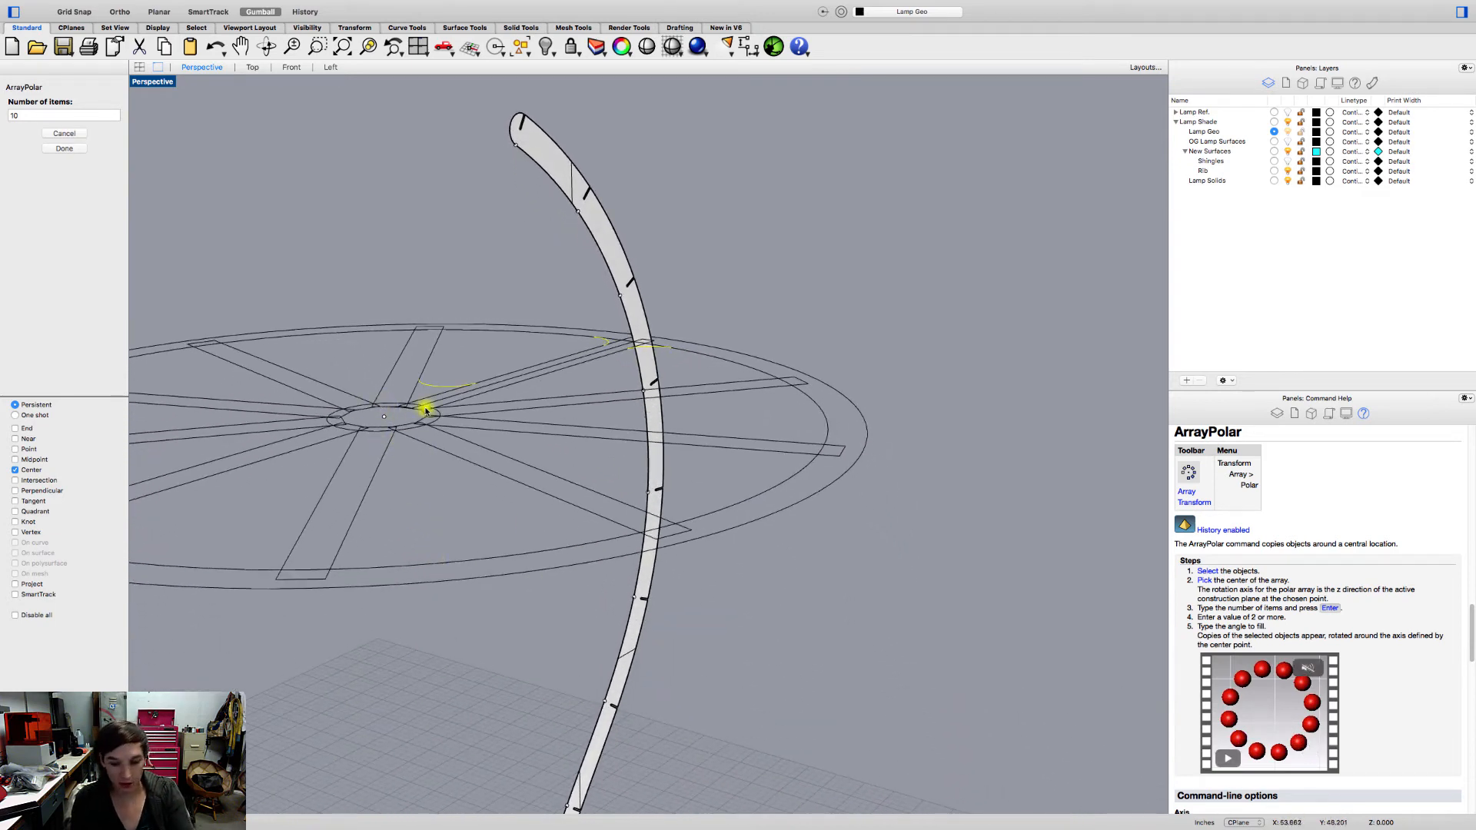
{"action": "key", "text": "Return"}
{"action": "right_click_drag", "start_coordinate": [425, 408], "coordinate": [619, 362]}
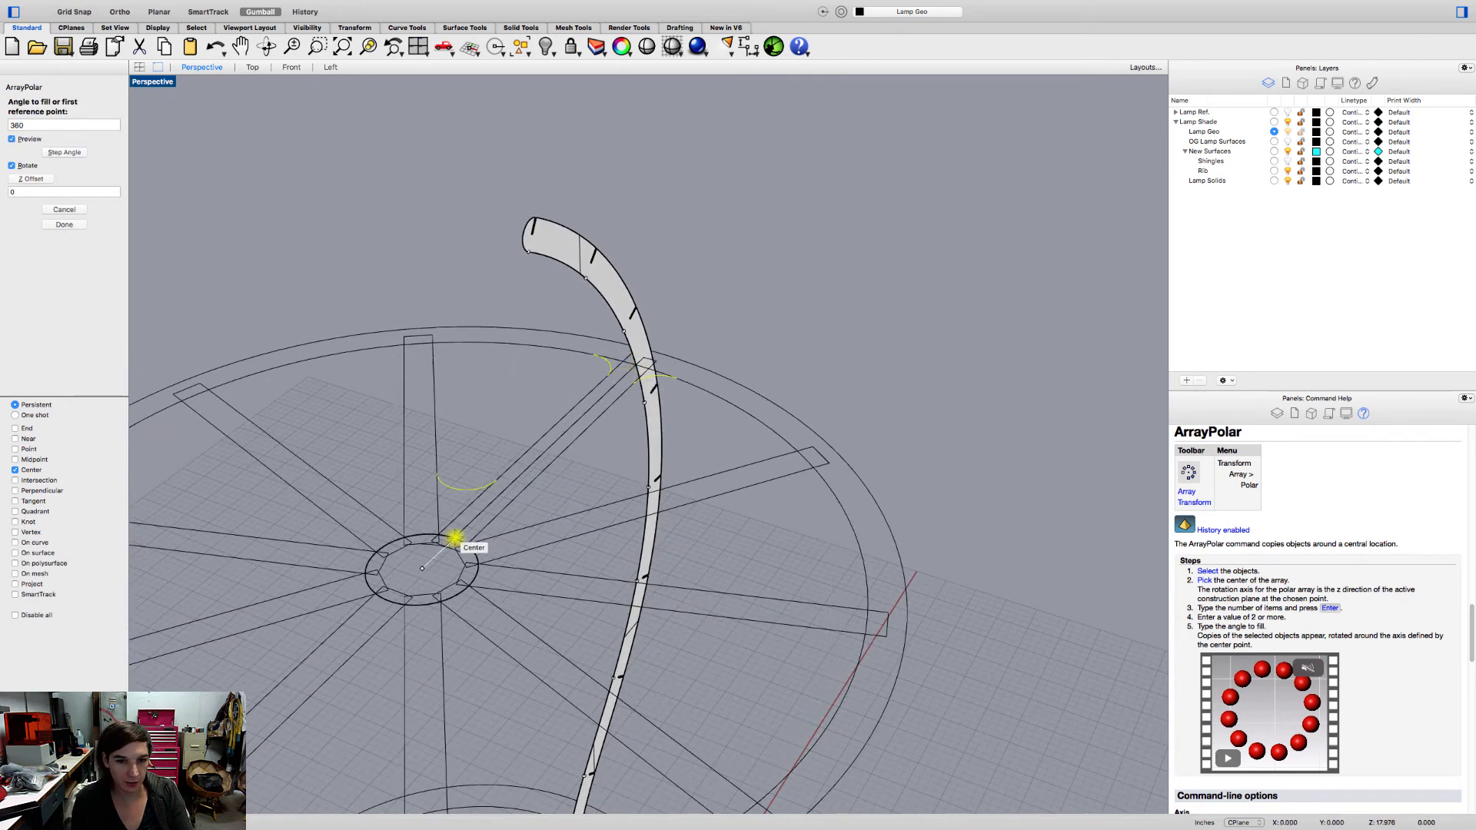
{"action": "left_click", "coordinate": [14, 481]}
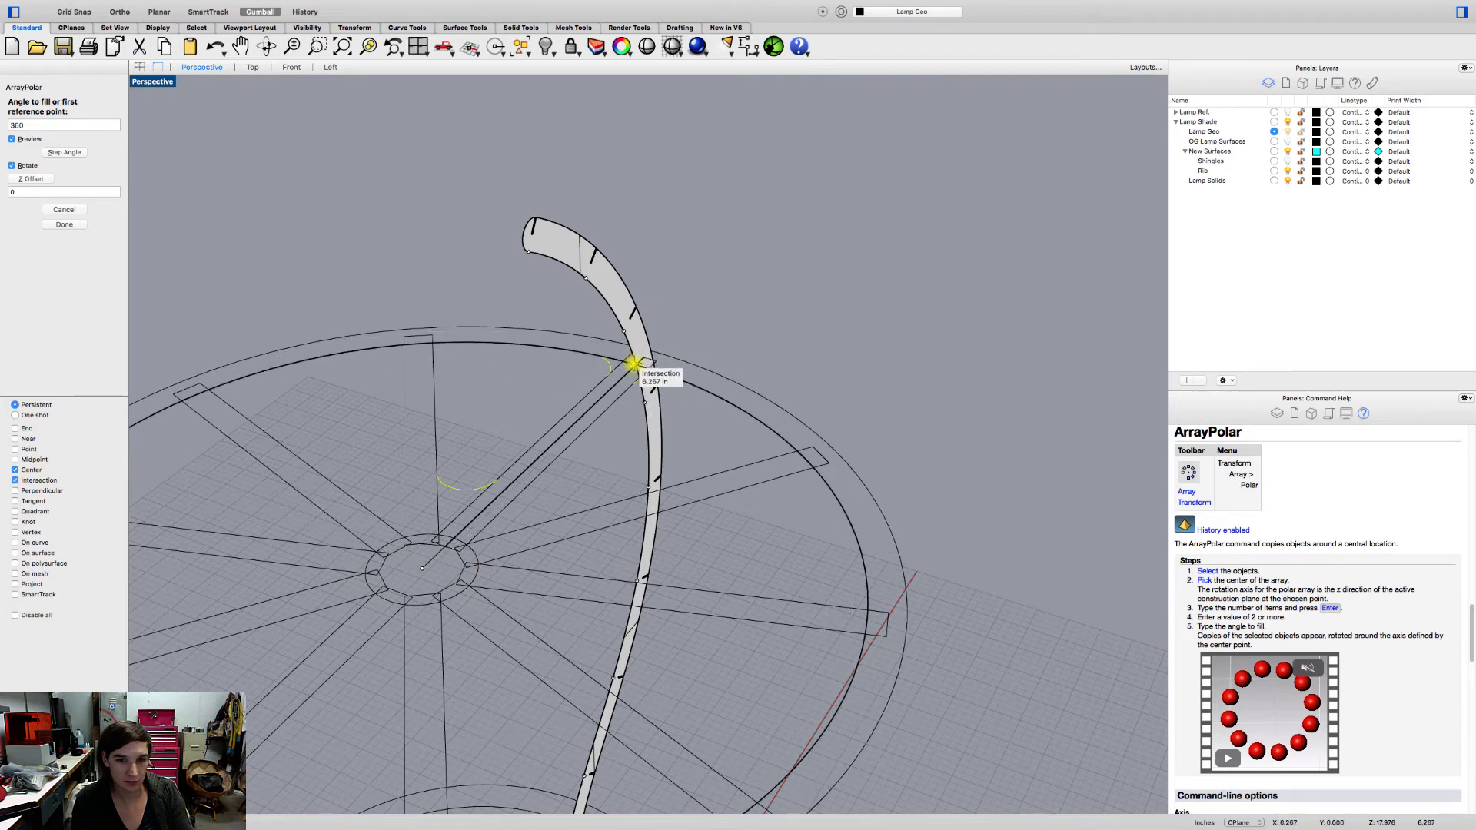
{"action": "key", "text": "Return"}
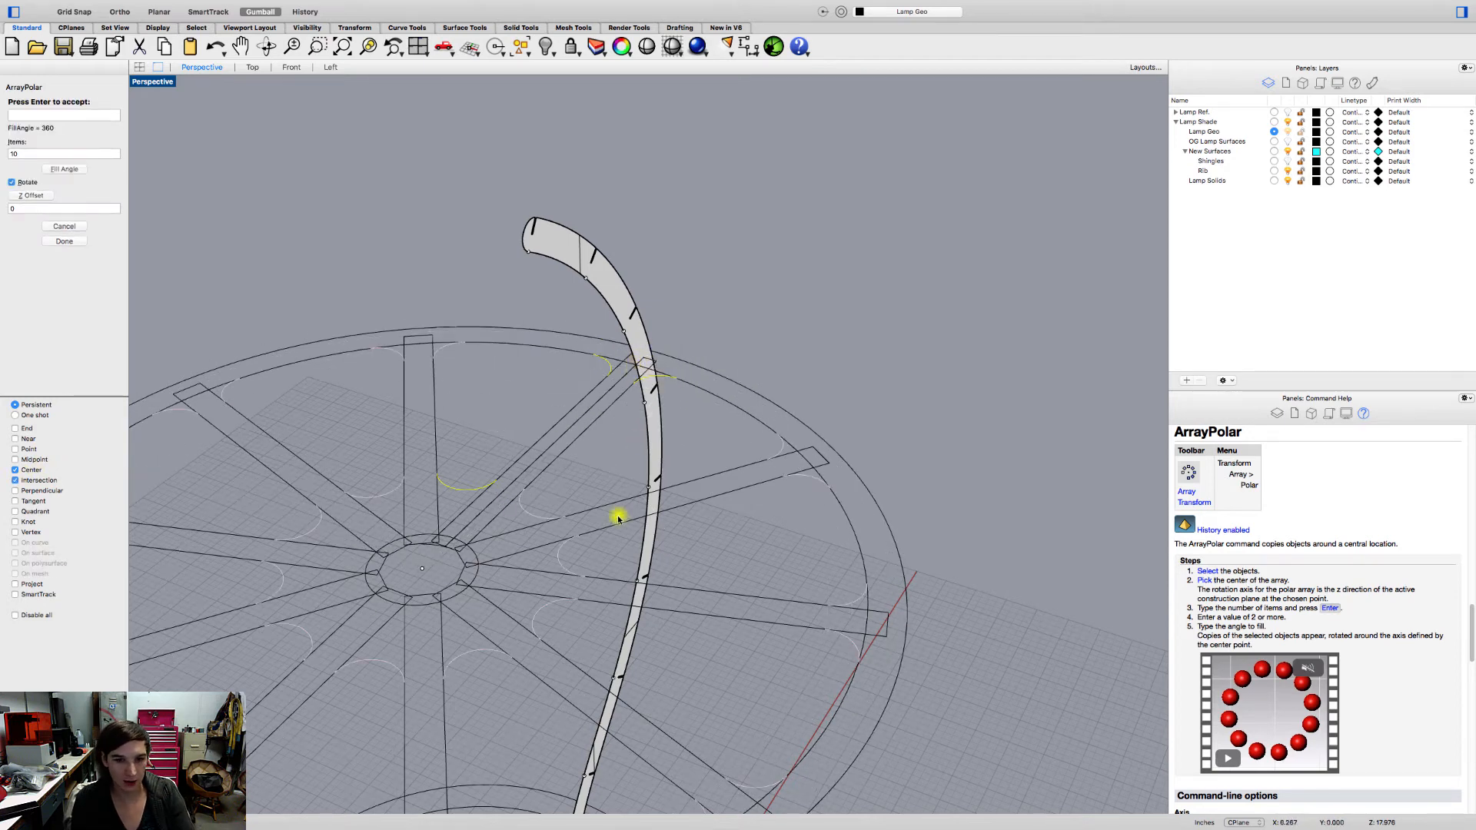
{"action": "key", "text": "Return"}
- Run CurveBoolean on the top ring, spoke, socket and fillet curves without the rib, picking the openings between the spokes
{"action": "scroll", "coordinate": [827, 492], "scroll_direction": "down", "scroll_amount": 2}
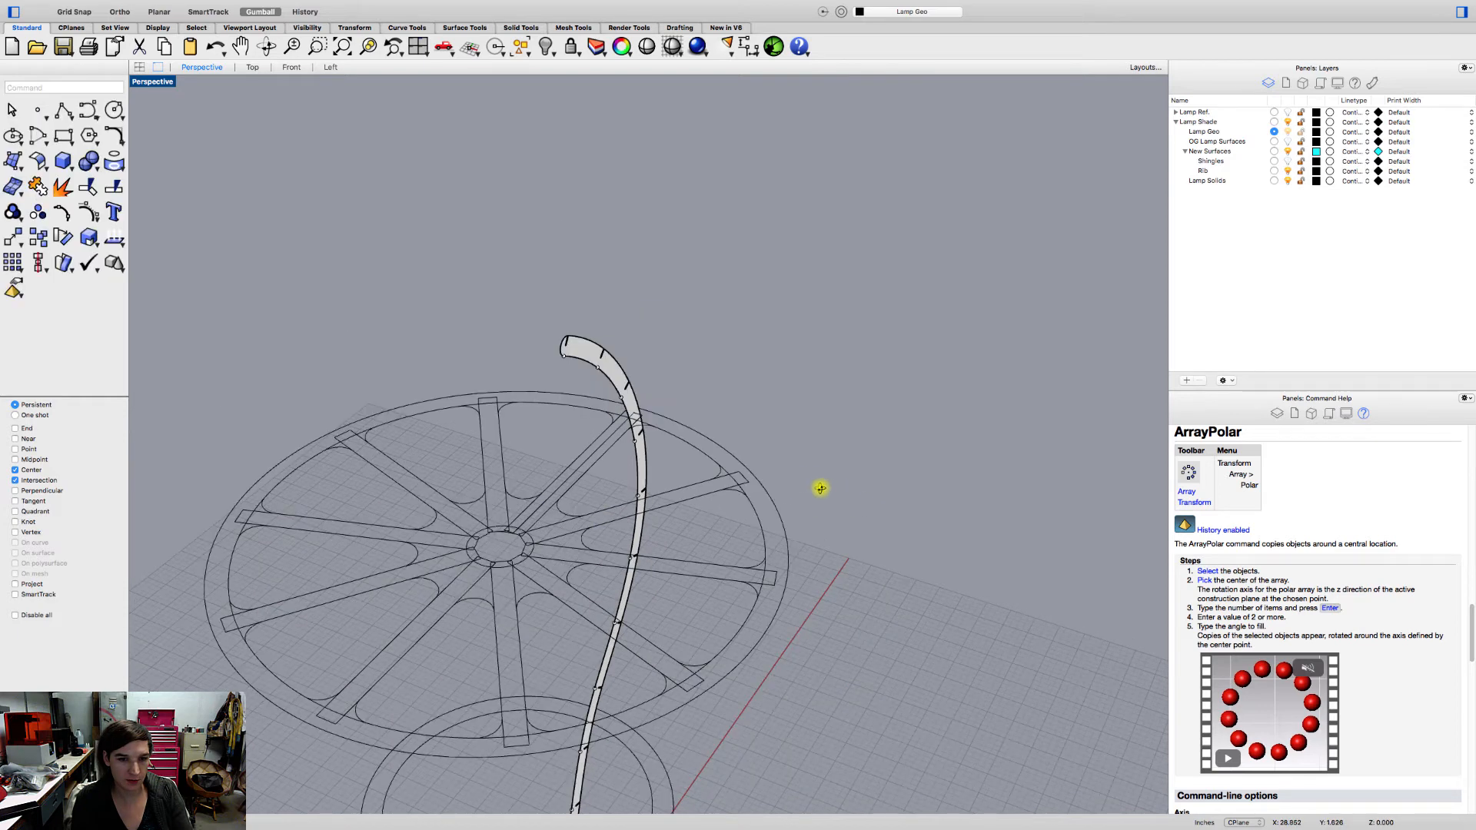
{"action": "right_click_drag", "start_coordinate": [716, 505], "coordinate": [708, 481]}
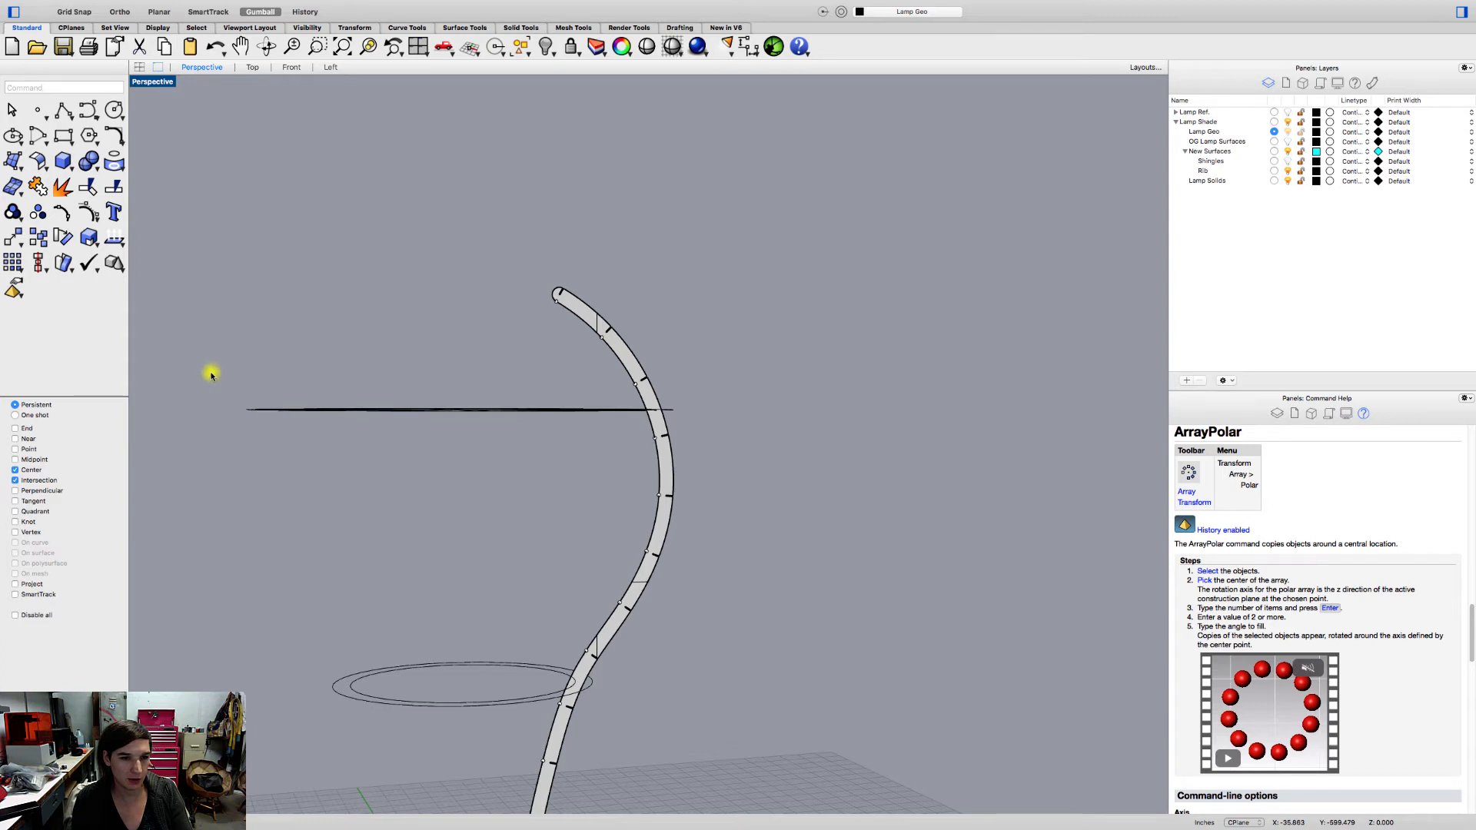
{"action": "left_click_drag", "start_coordinate": [215, 376], "coordinate": [708, 421]}
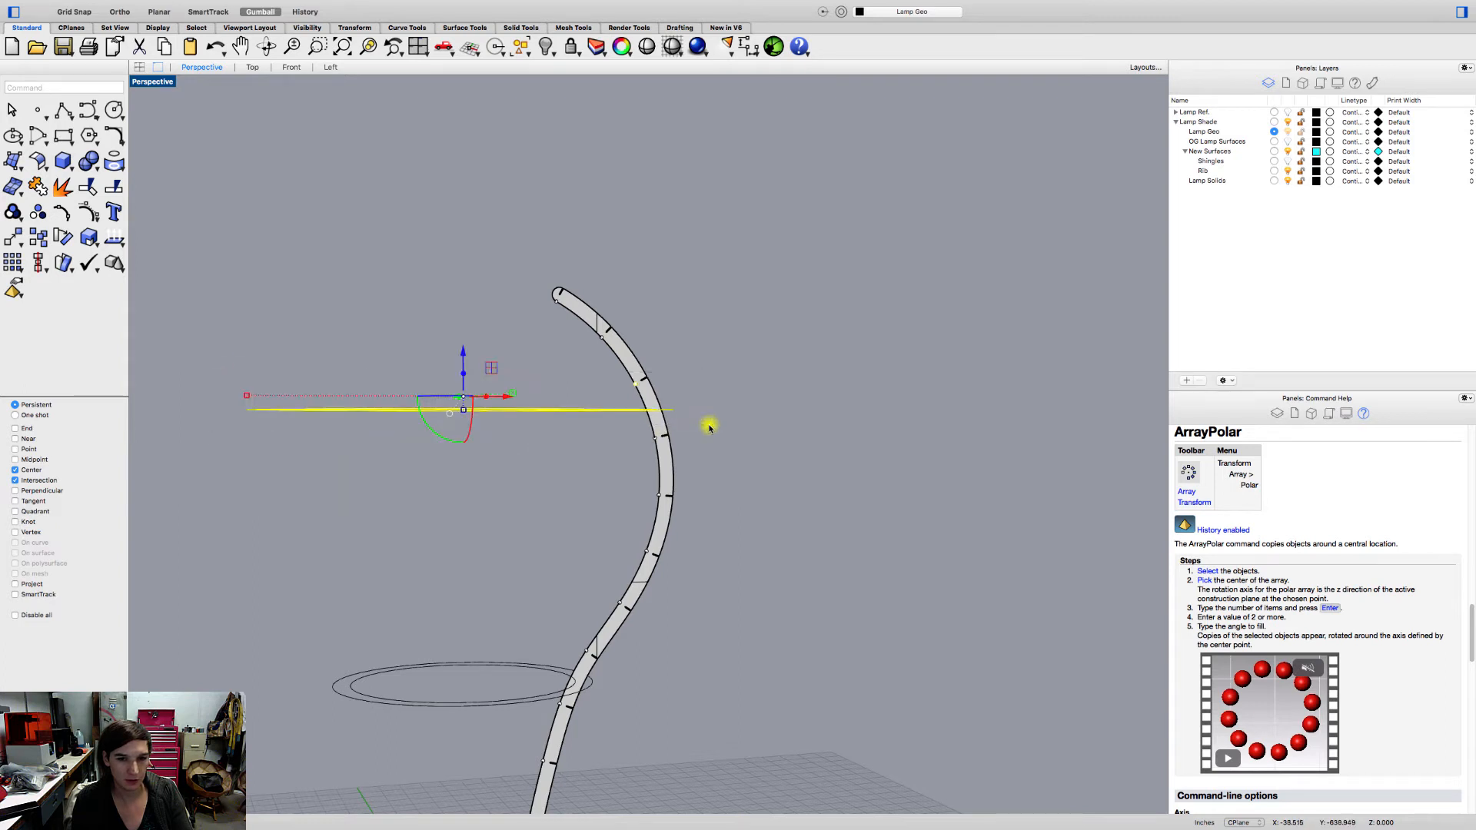
{"action": "left_click", "coordinate": [637, 385], "text": "super"}
{"action": "right_click_drag", "start_coordinate": [555, 384], "coordinate": [609, 461]}
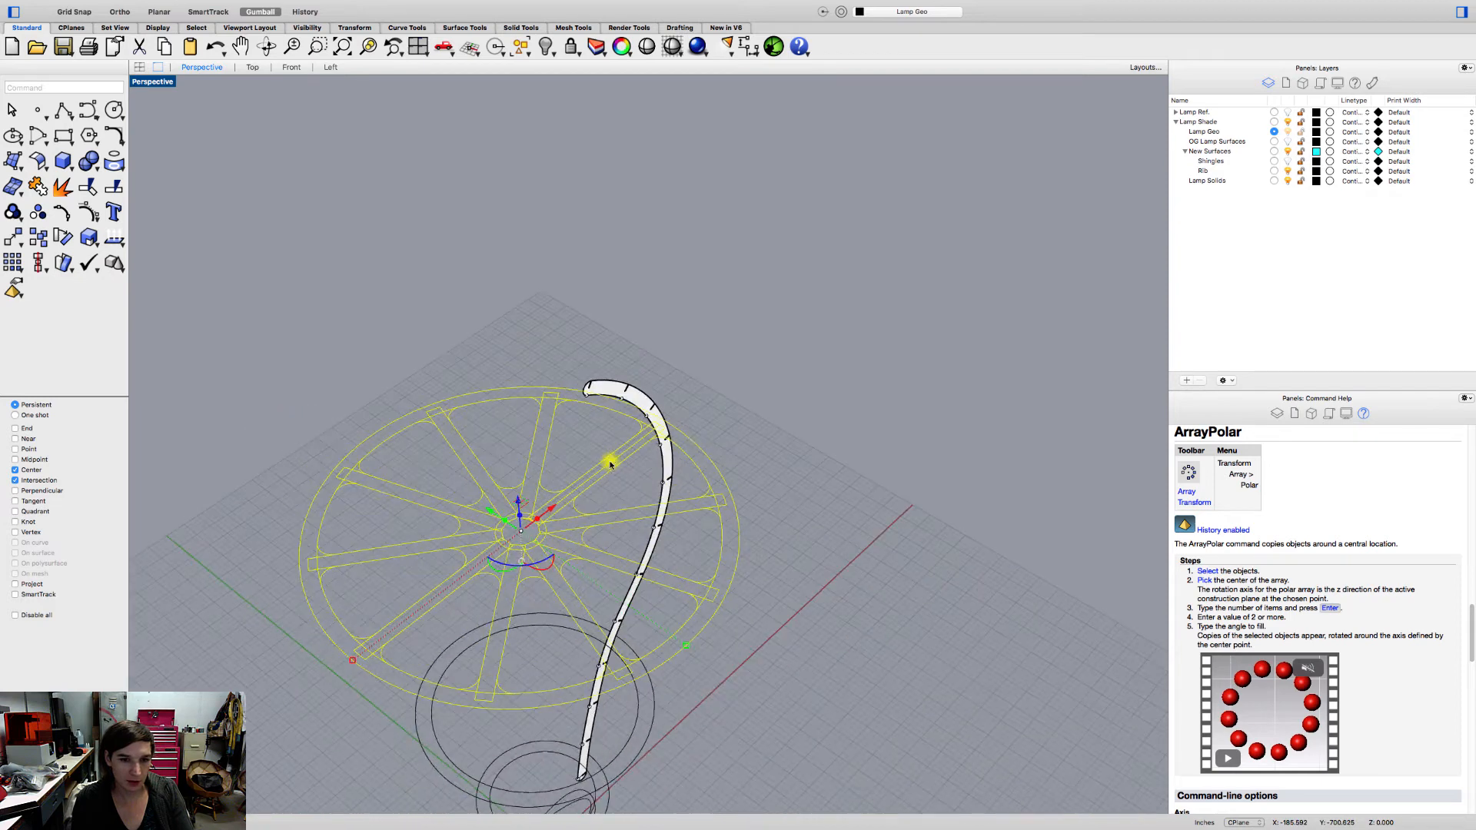
{"action": "mouse_move", "coordinate": [109, 6]}
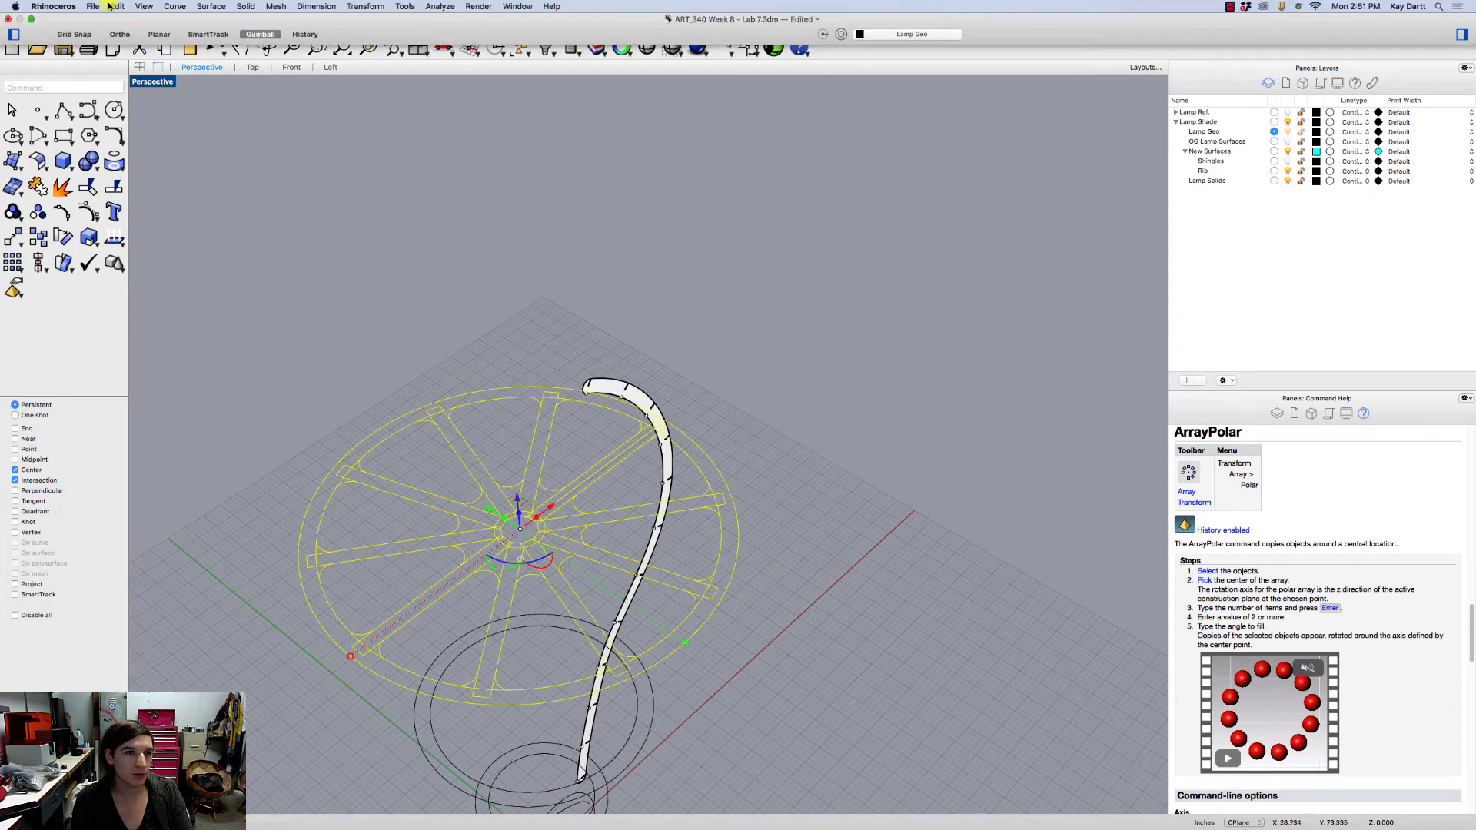
{"action": "left_click", "coordinate": [176, 6]}
{"action": "mouse_move", "coordinate": [222, 291]}
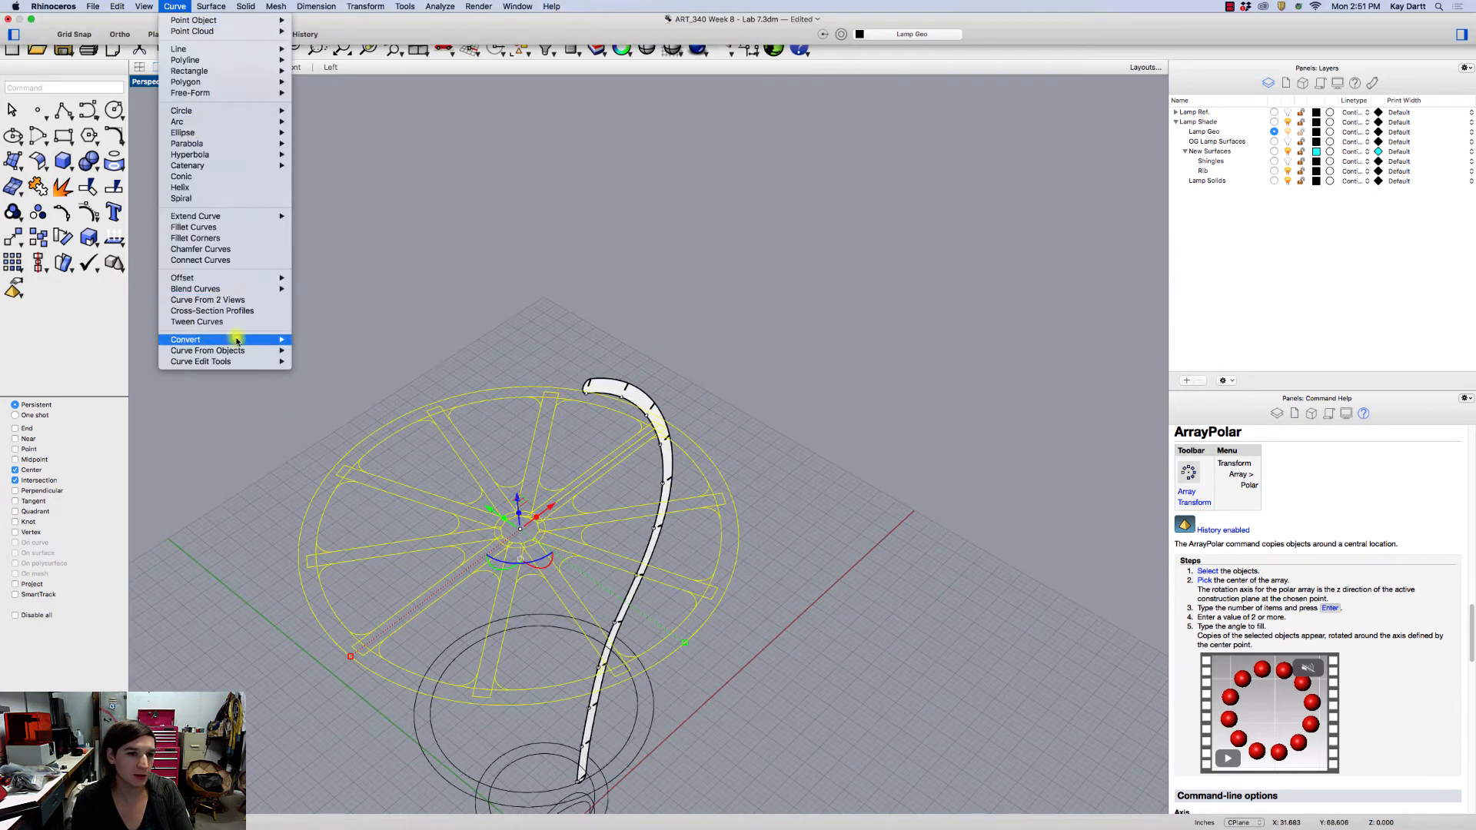
{"action": "mouse_move", "coordinate": [238, 341]}
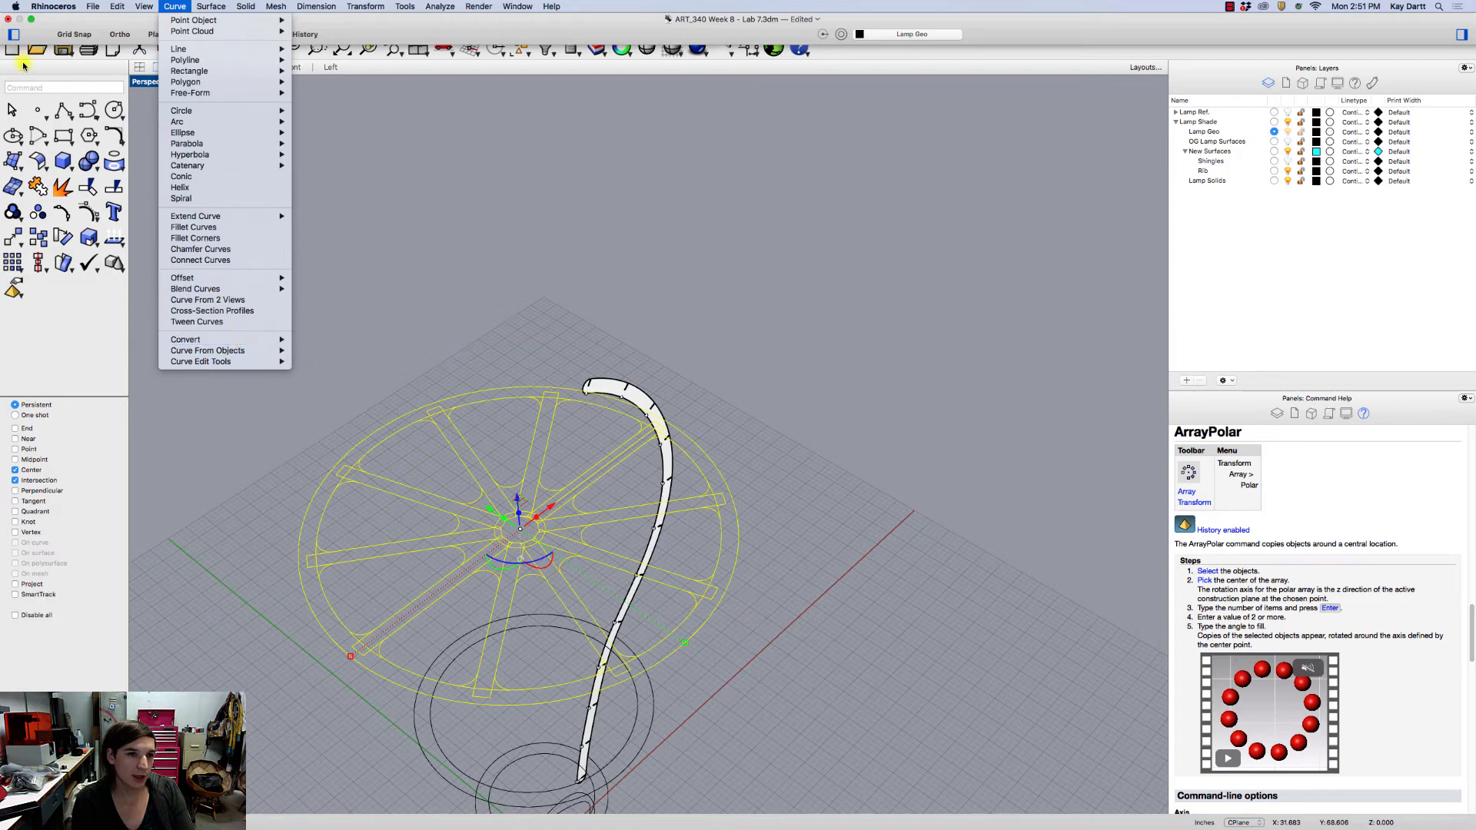
{"action": "left_click", "coordinate": [35, 86]}
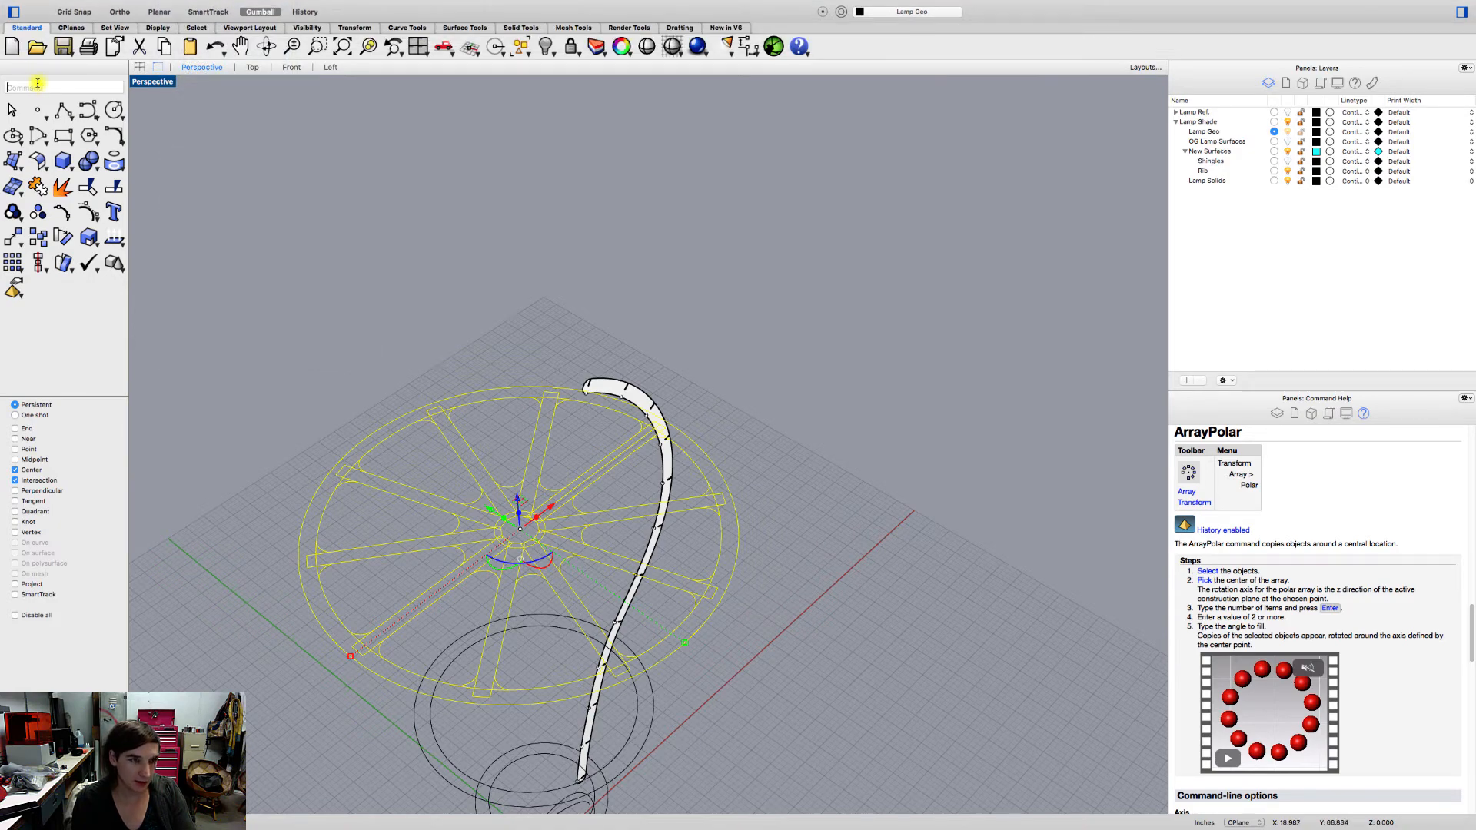
{"action": "type", "text": "curve"}
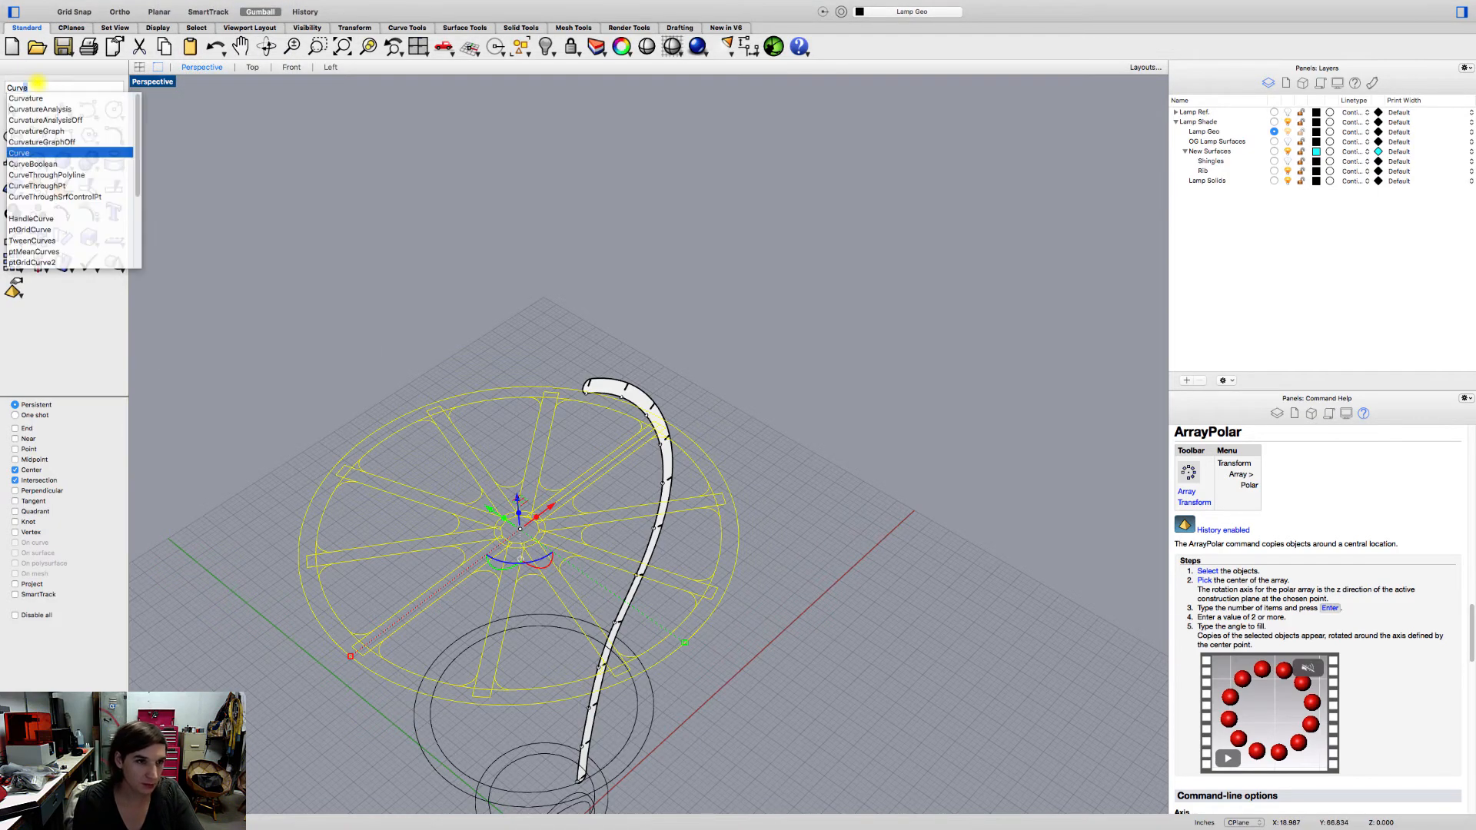
{"action": "left_click", "coordinate": [35, 164]}
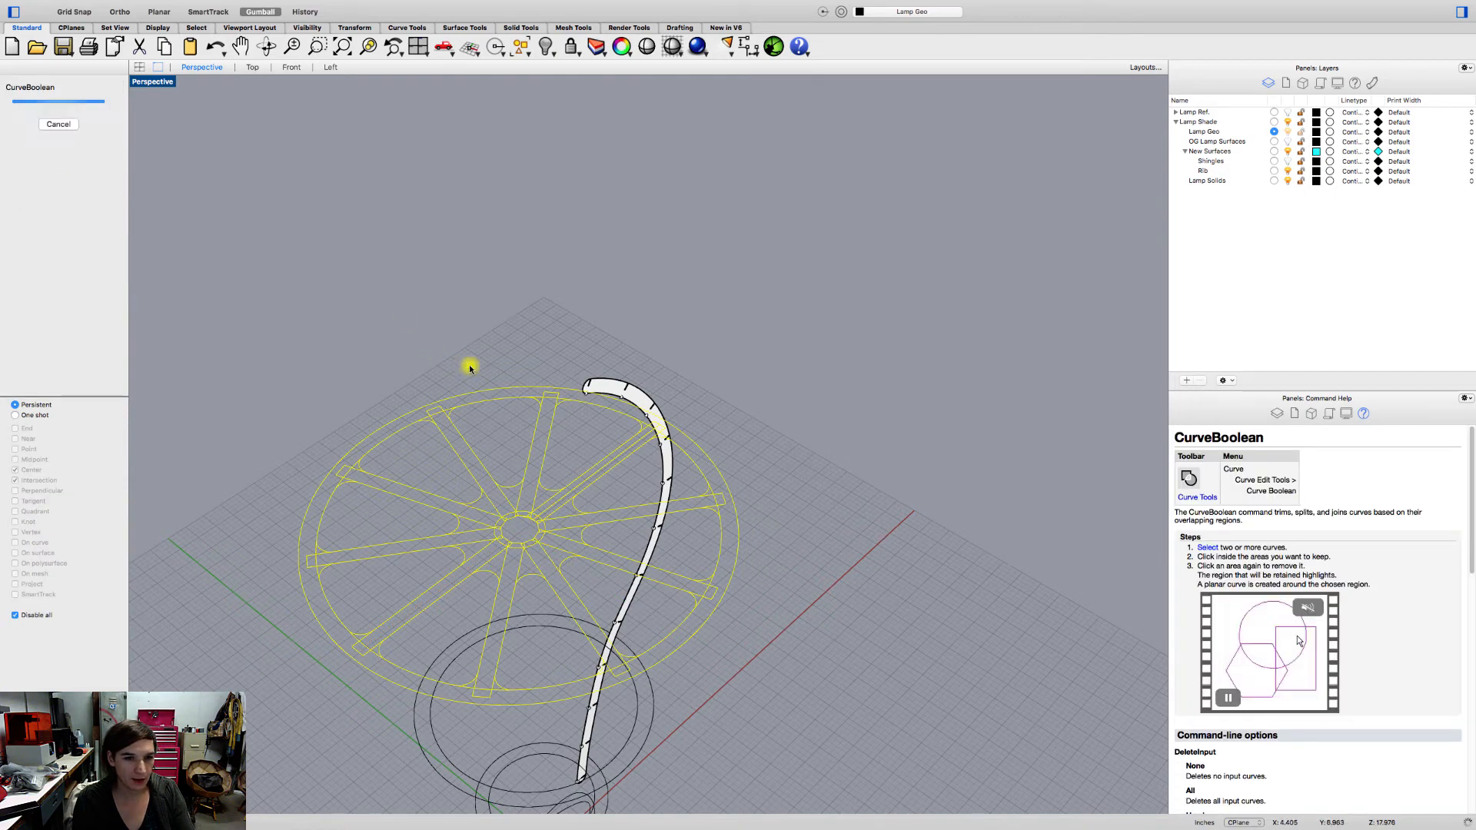
{"action": "left_click", "coordinate": [452, 481]}
{"action": "left_click", "coordinate": [397, 531]}
{"action": "key", "text": "Return"}
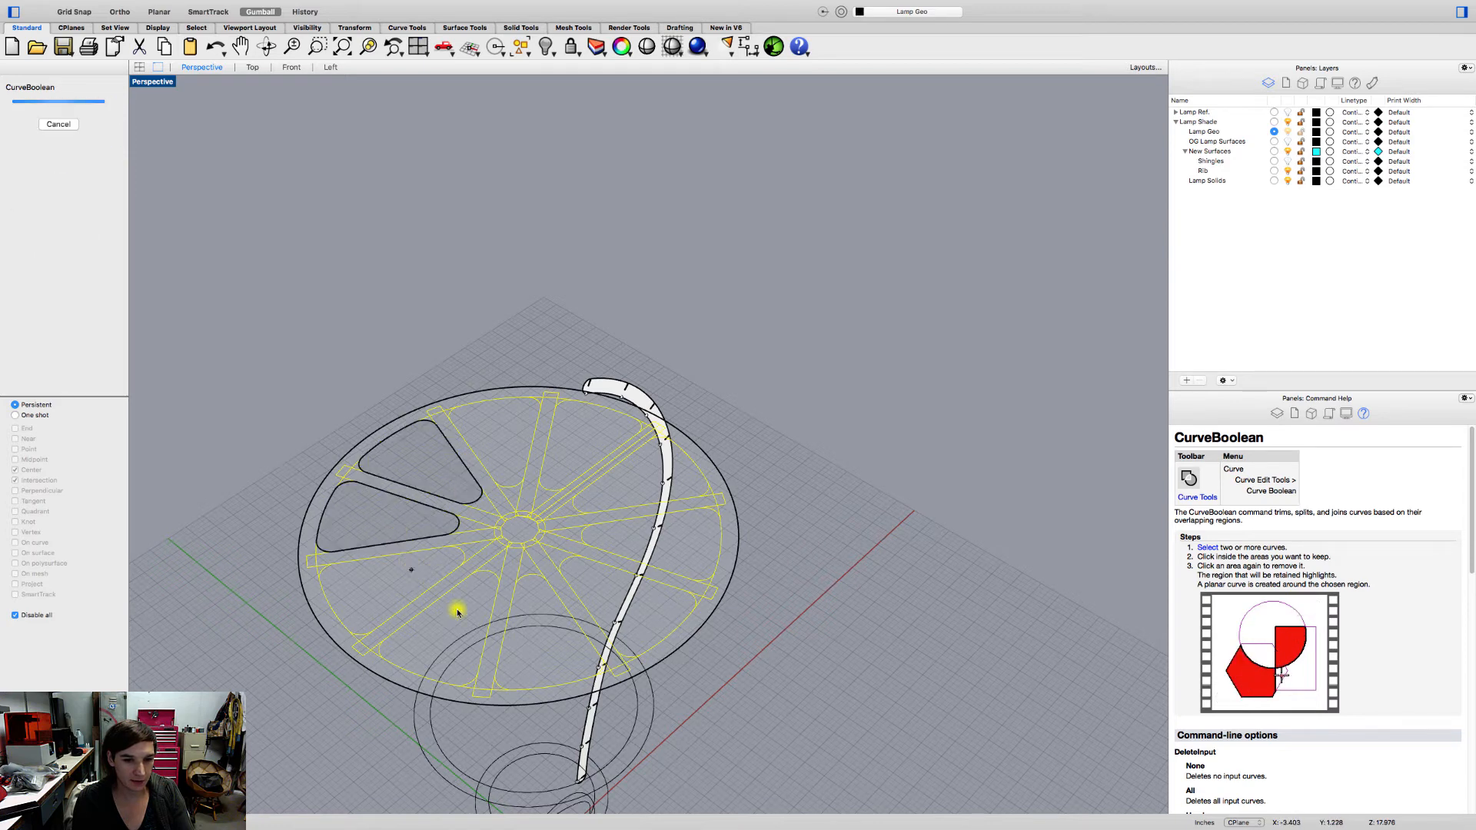
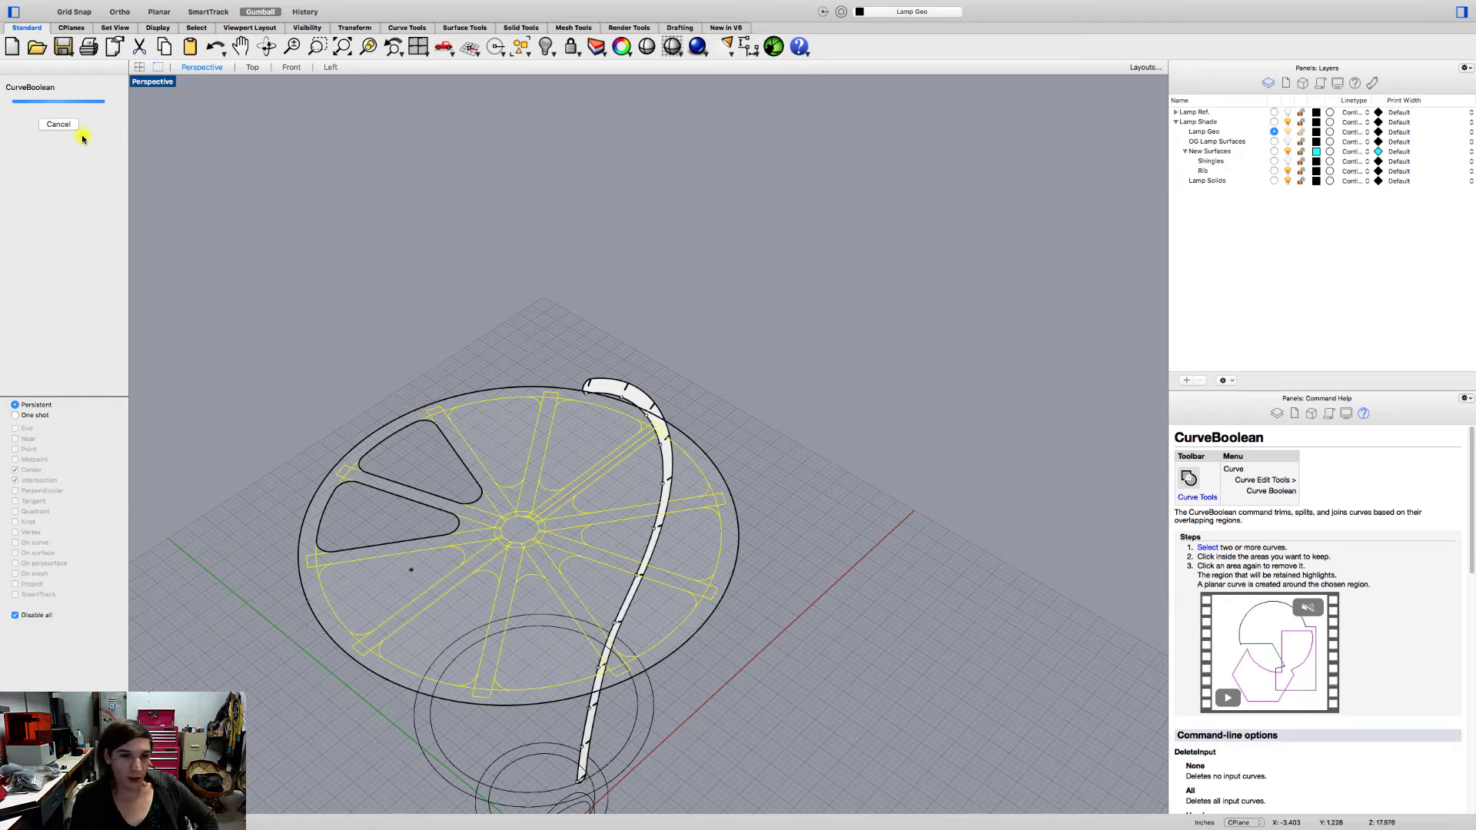
{"action": "left_click", "coordinate": [32, 7]}
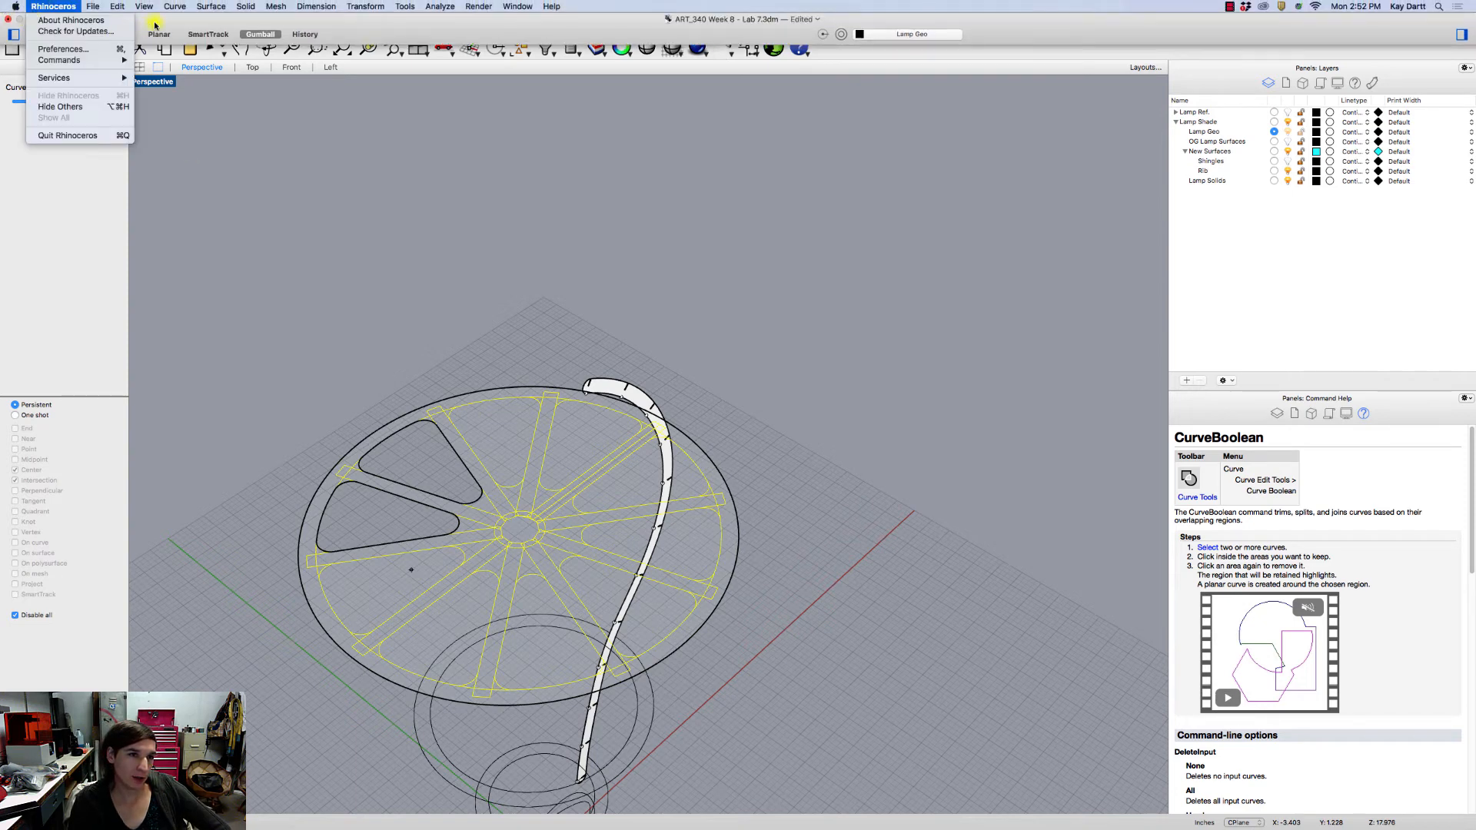
{"action": "left_click", "coordinate": [16, 7]}
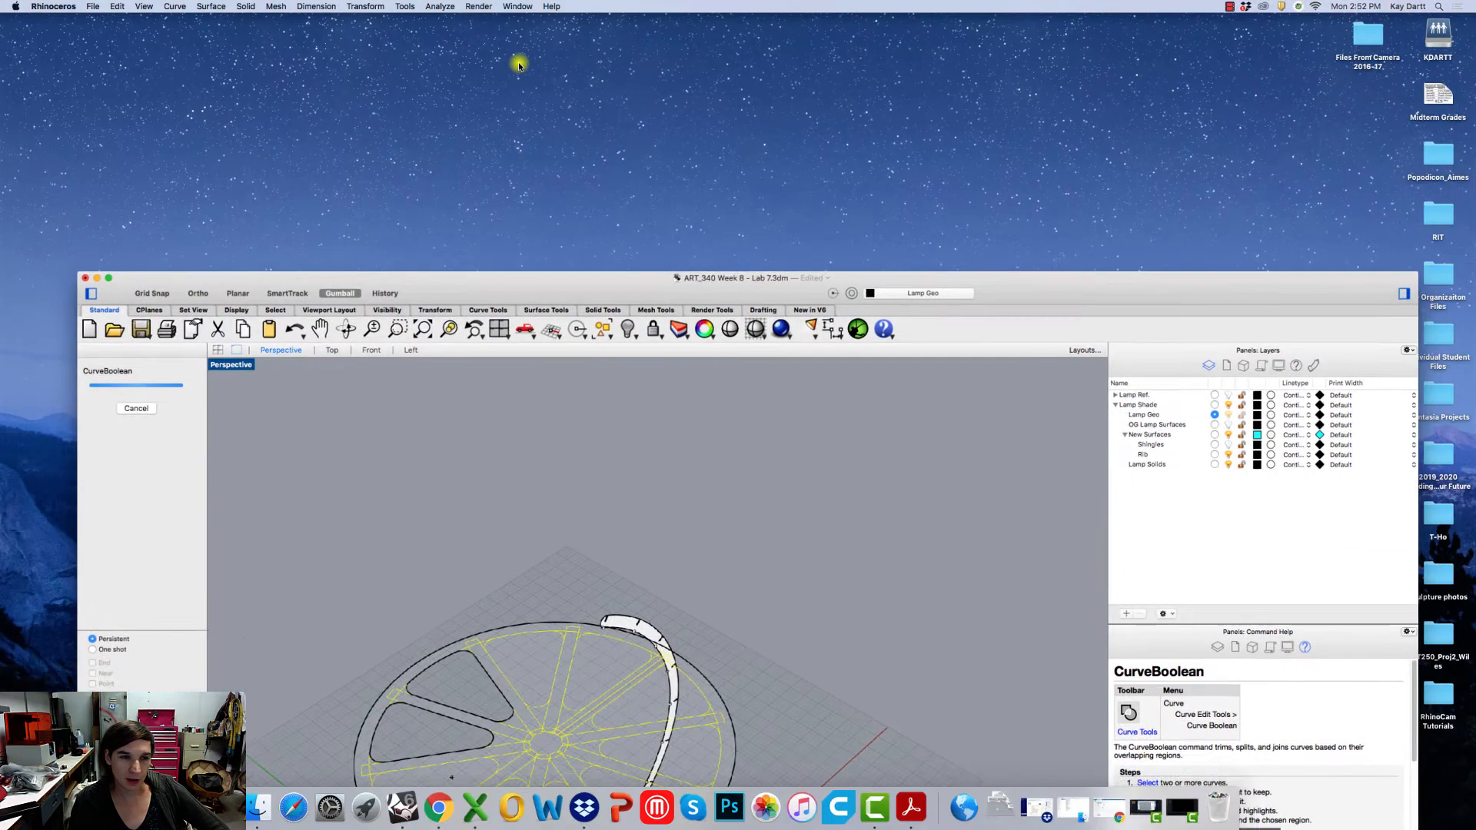
{"action": "left_click", "coordinate": [1228, 9]}
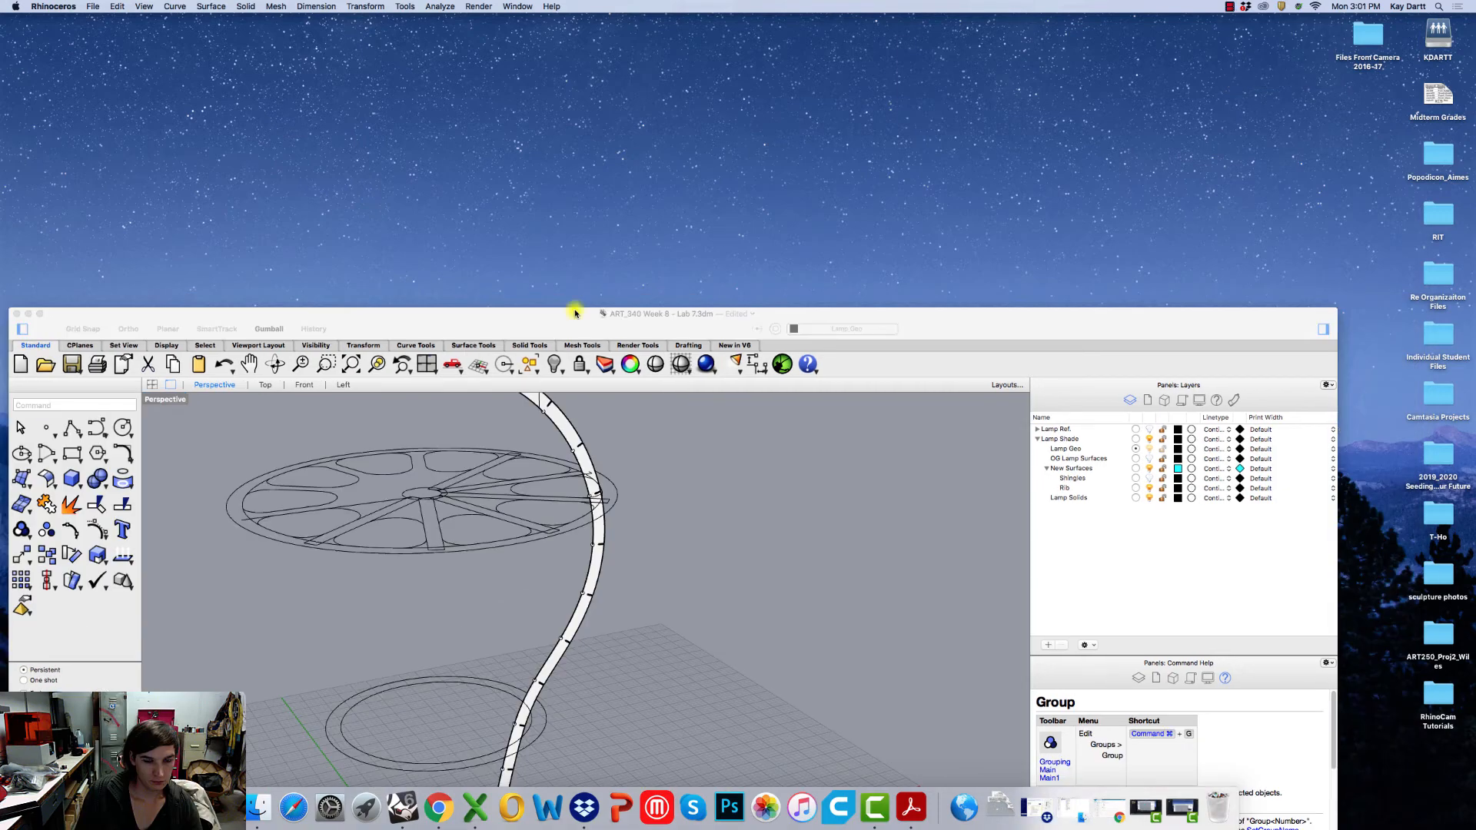
{"action": "left_click_drag", "start_coordinate": [533, 320], "coordinate": [552, 45]}
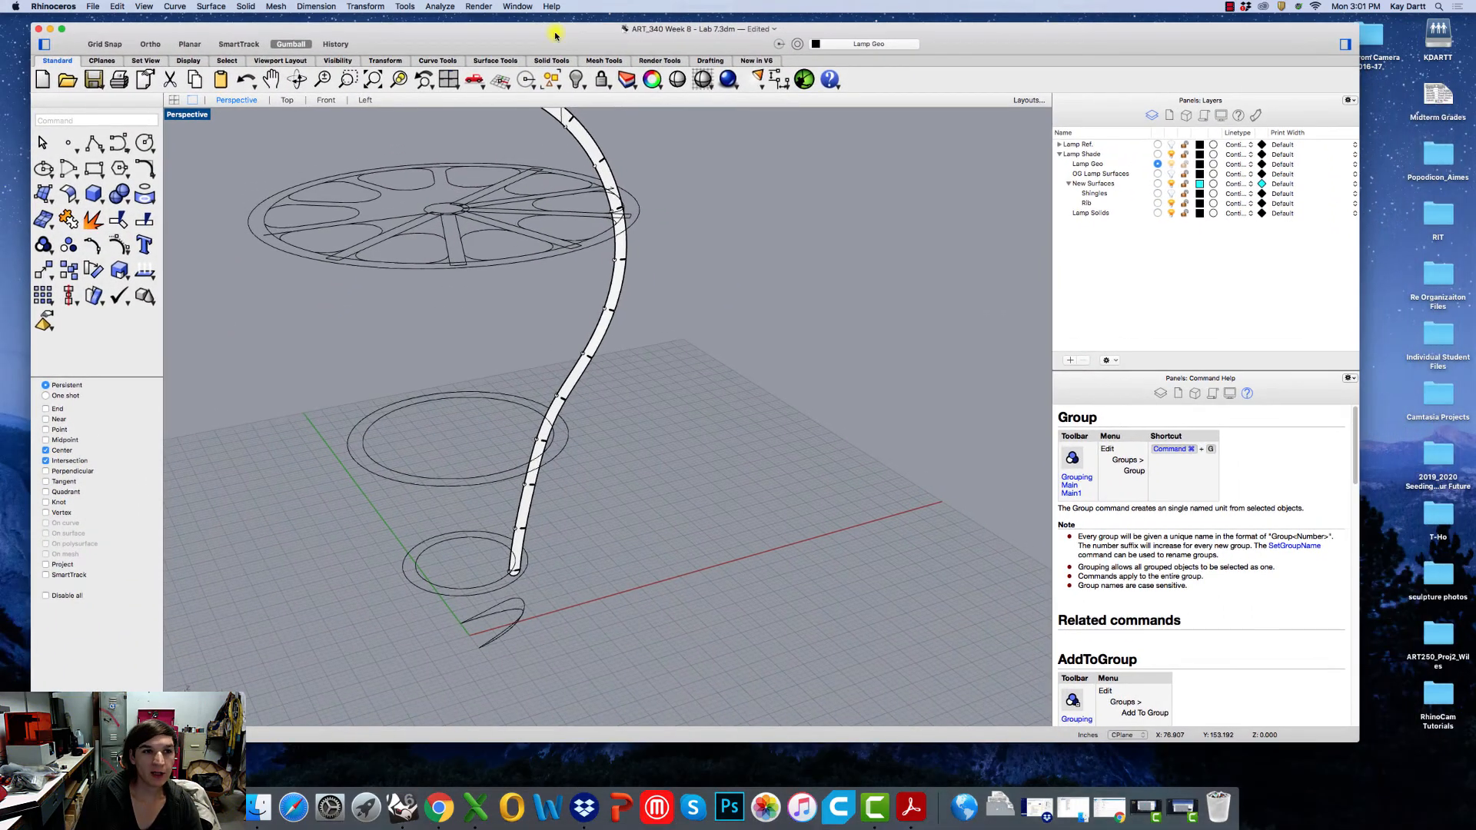
{"action": "left_click", "coordinate": [65, 32]}
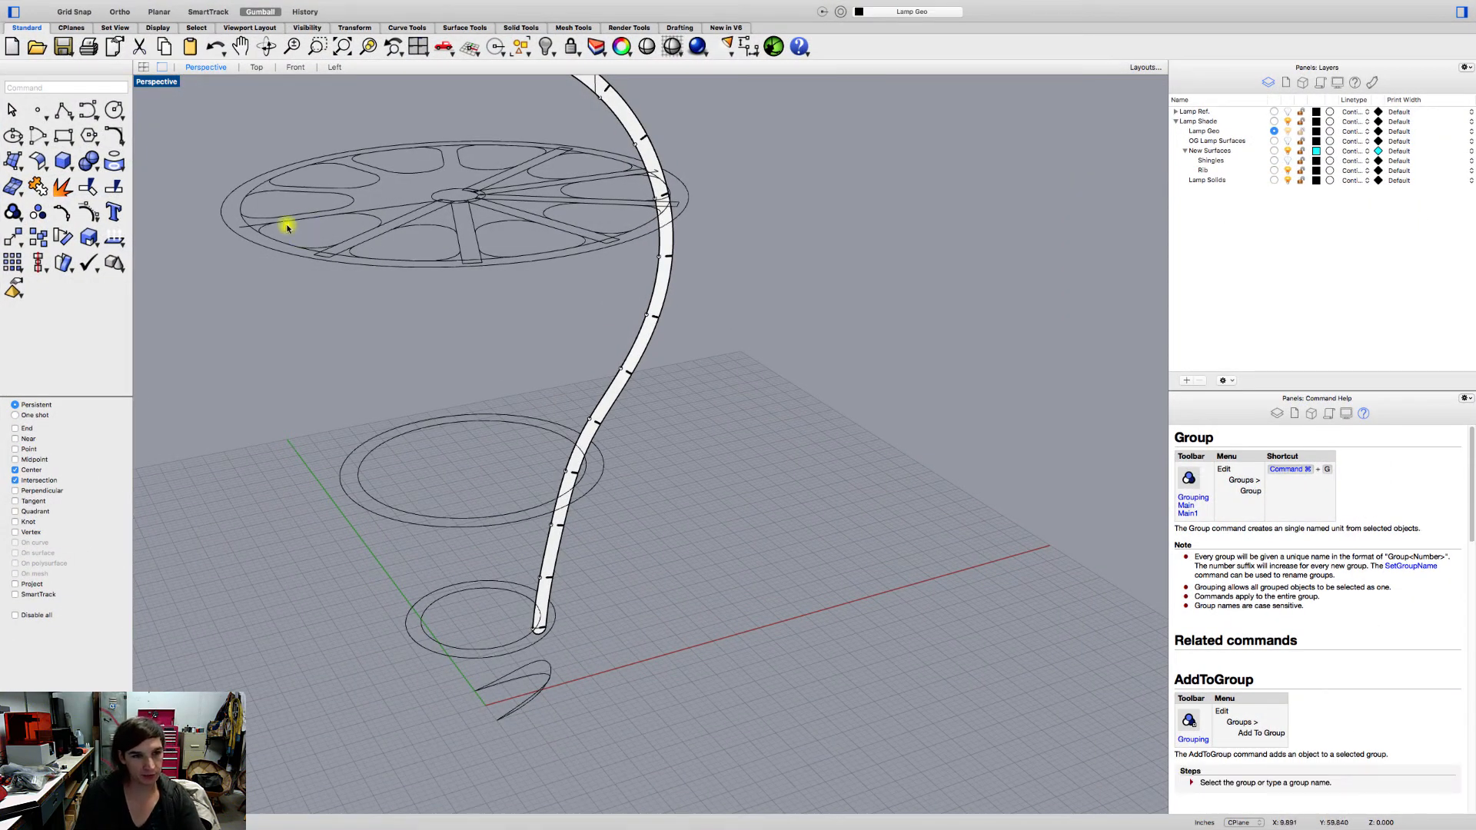
- Select the grouped outline of the spoked top ring and examine it together with the rib and the lower rings
{"action": "right_click_drag", "start_coordinate": [274, 228], "coordinate": [303, 257]}
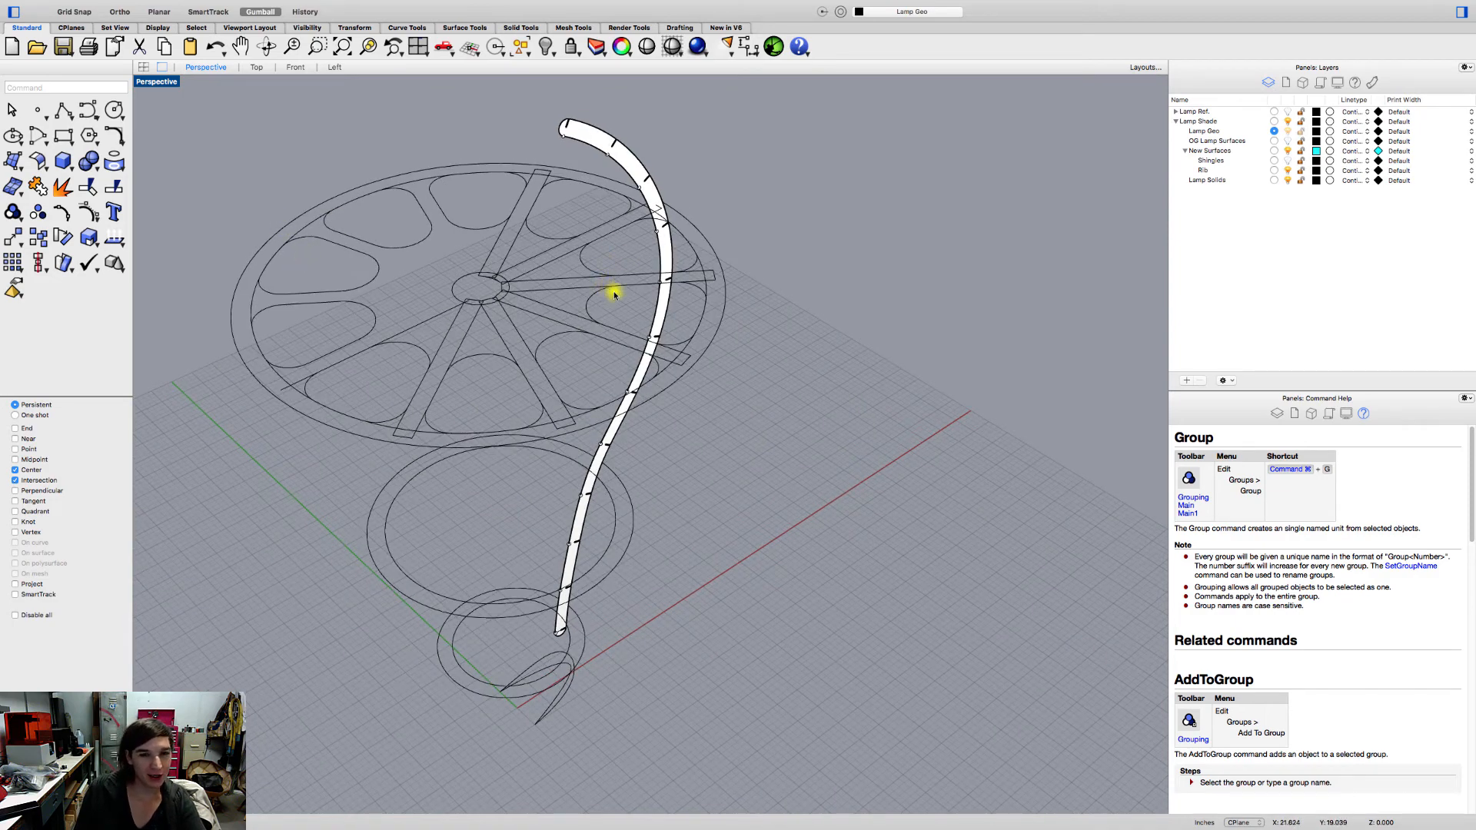
{"action": "scroll", "coordinate": [615, 295], "scroll_direction": "up", "scroll_amount": 5}
{"action": "right_click_drag", "start_coordinate": [612, 297], "coordinate": [653, 300], "text": "shift"}
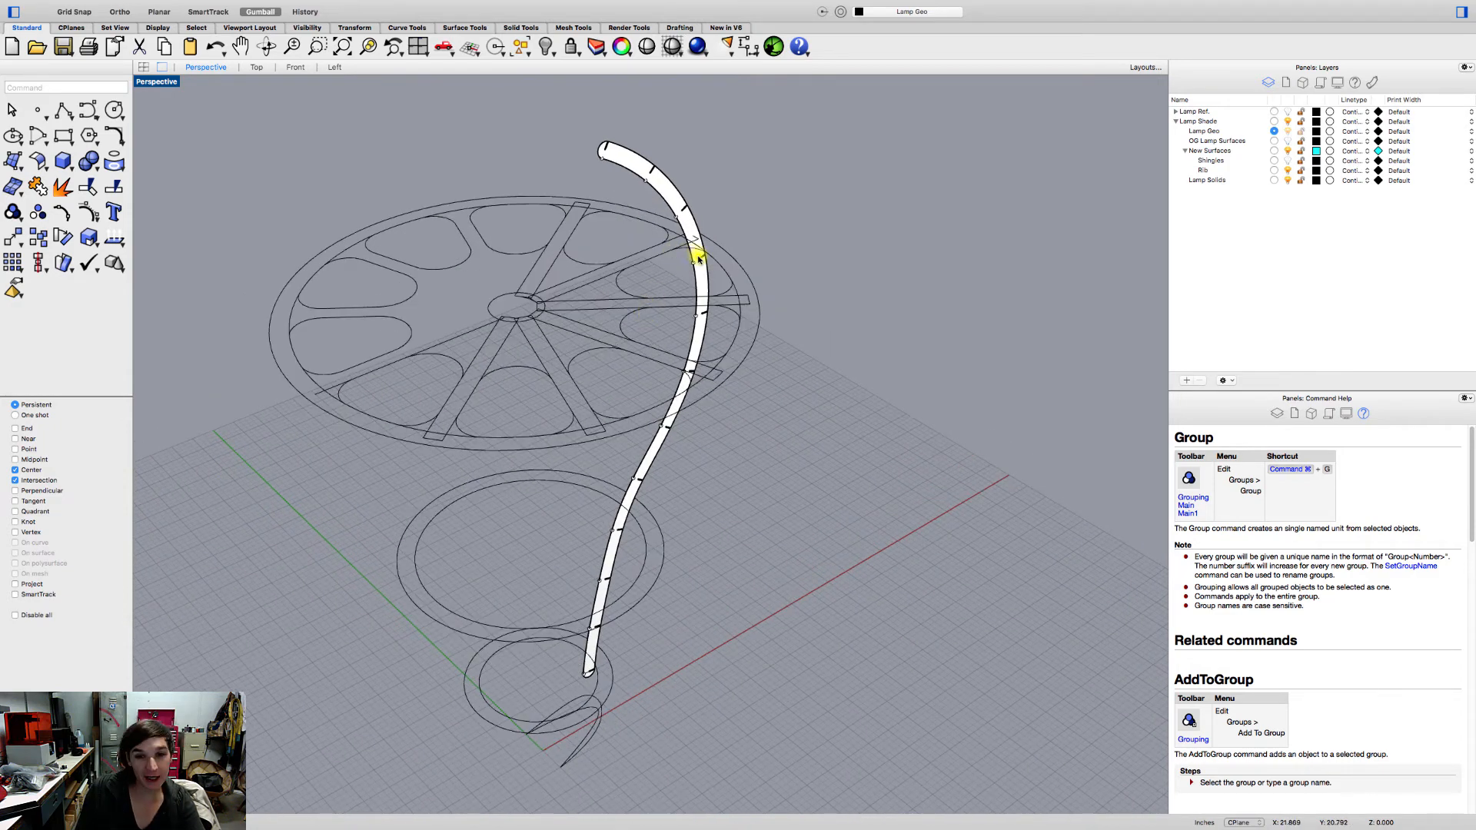
{"action": "left_click", "coordinate": [723, 392]}
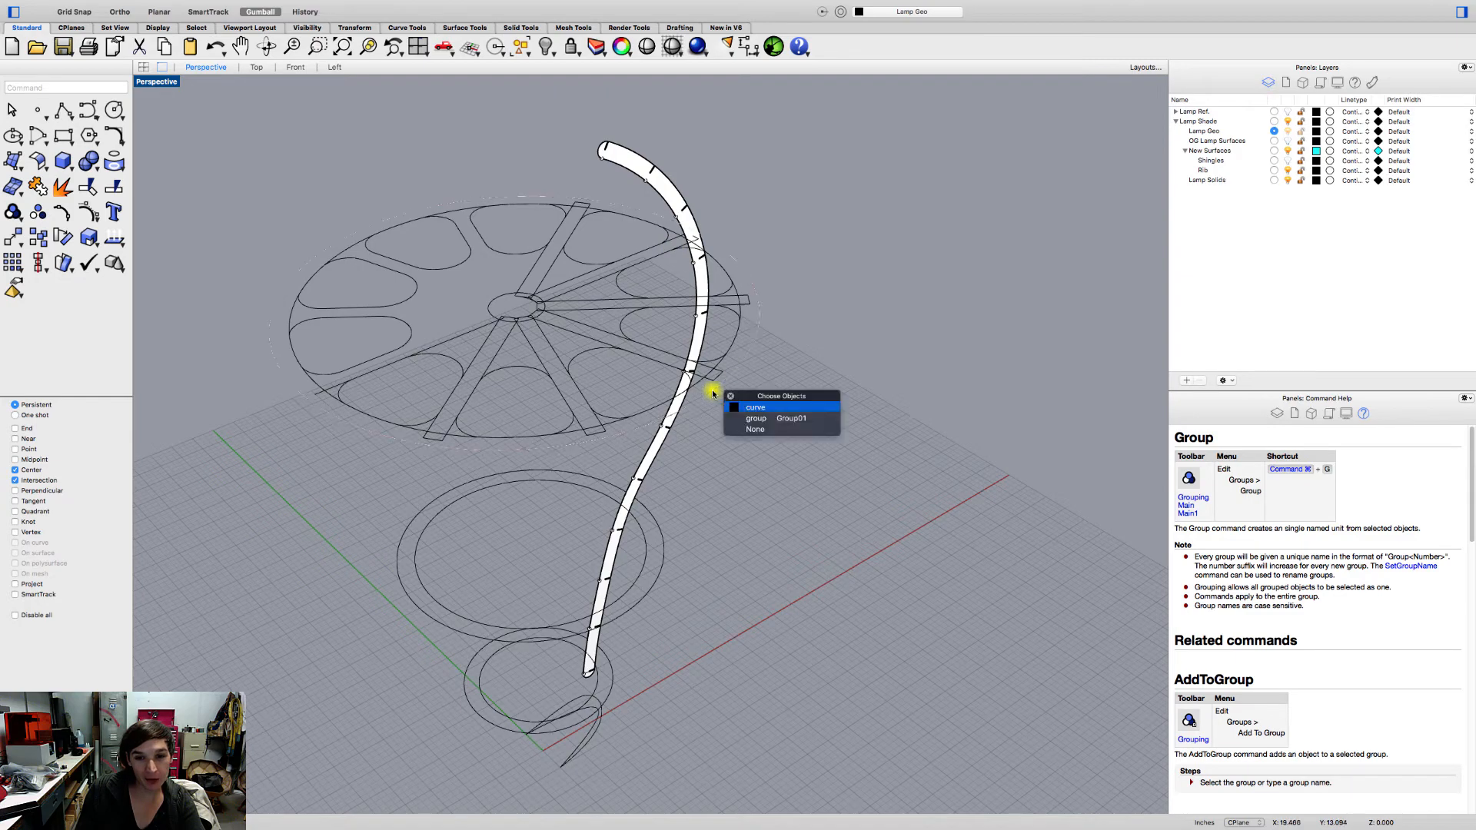
{"action": "left_click", "coordinate": [755, 419]}
{"action": "right_click_drag", "start_coordinate": [412, 228], "coordinate": [379, 243]}
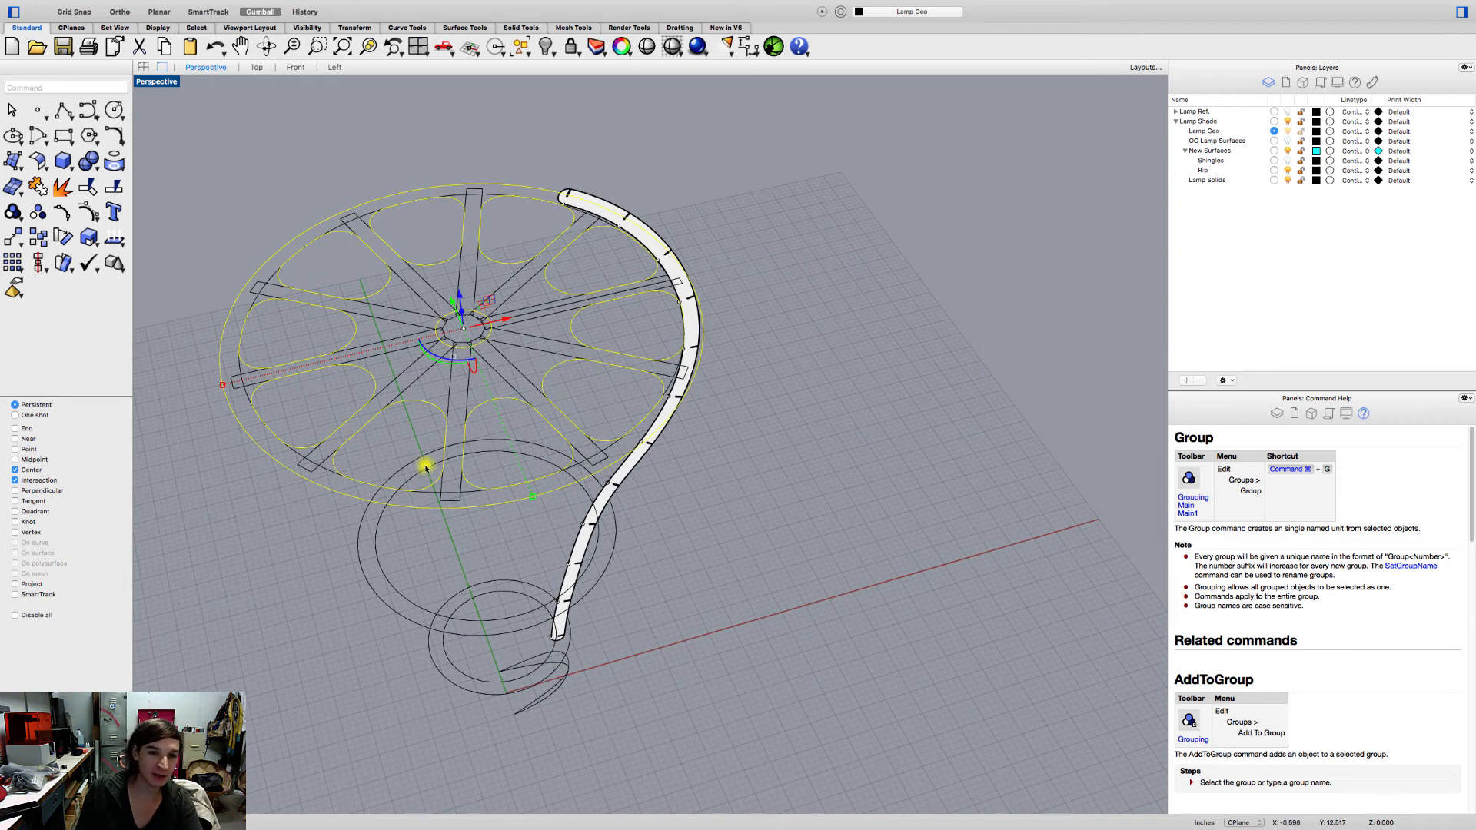
{"action": "right_click_drag", "start_coordinate": [586, 301], "coordinate": [541, 337]}
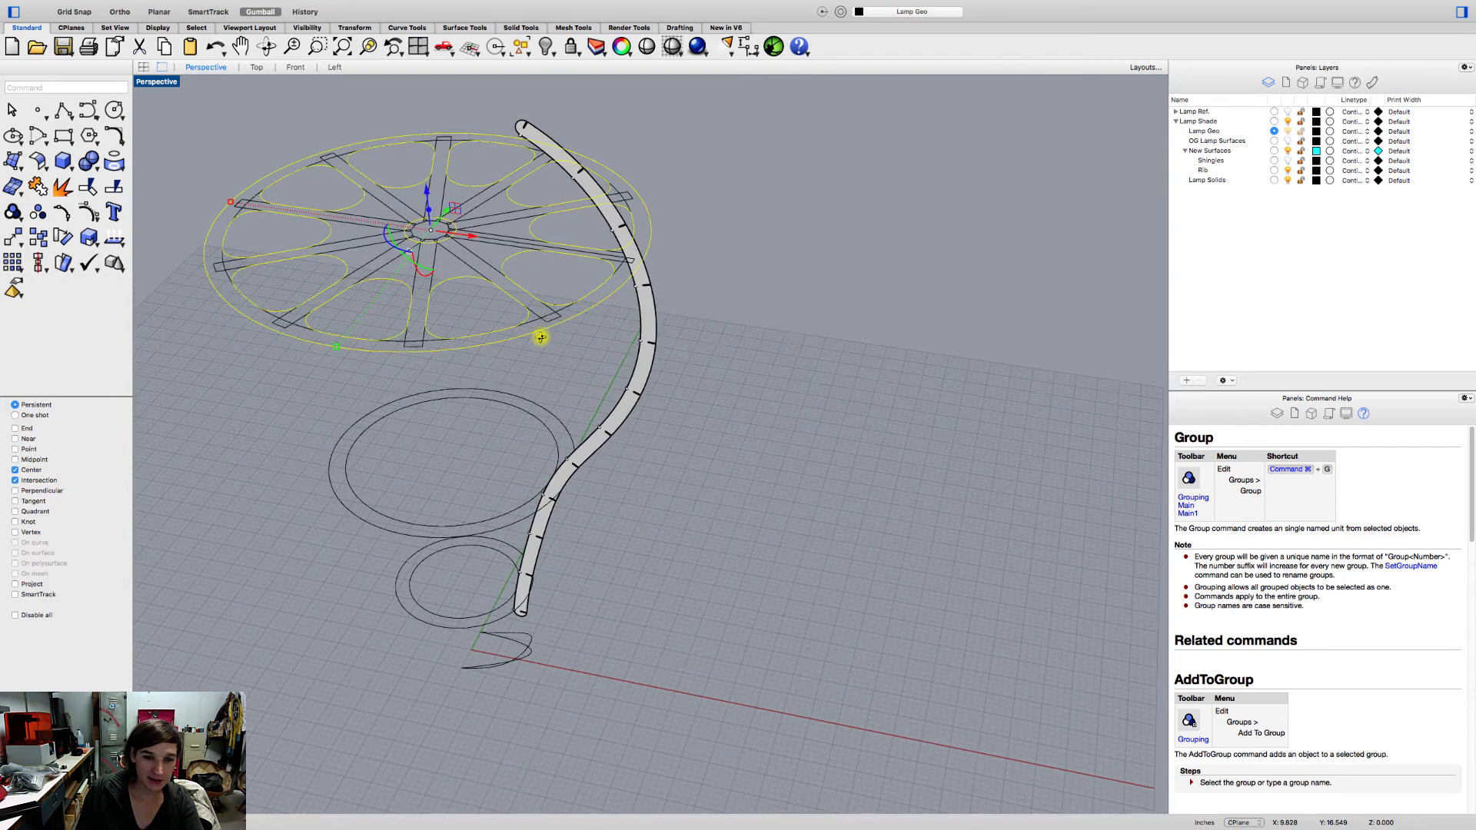
{"action": "scroll", "coordinate": [563, 483], "scroll_direction": "up", "scroll_amount": 6}
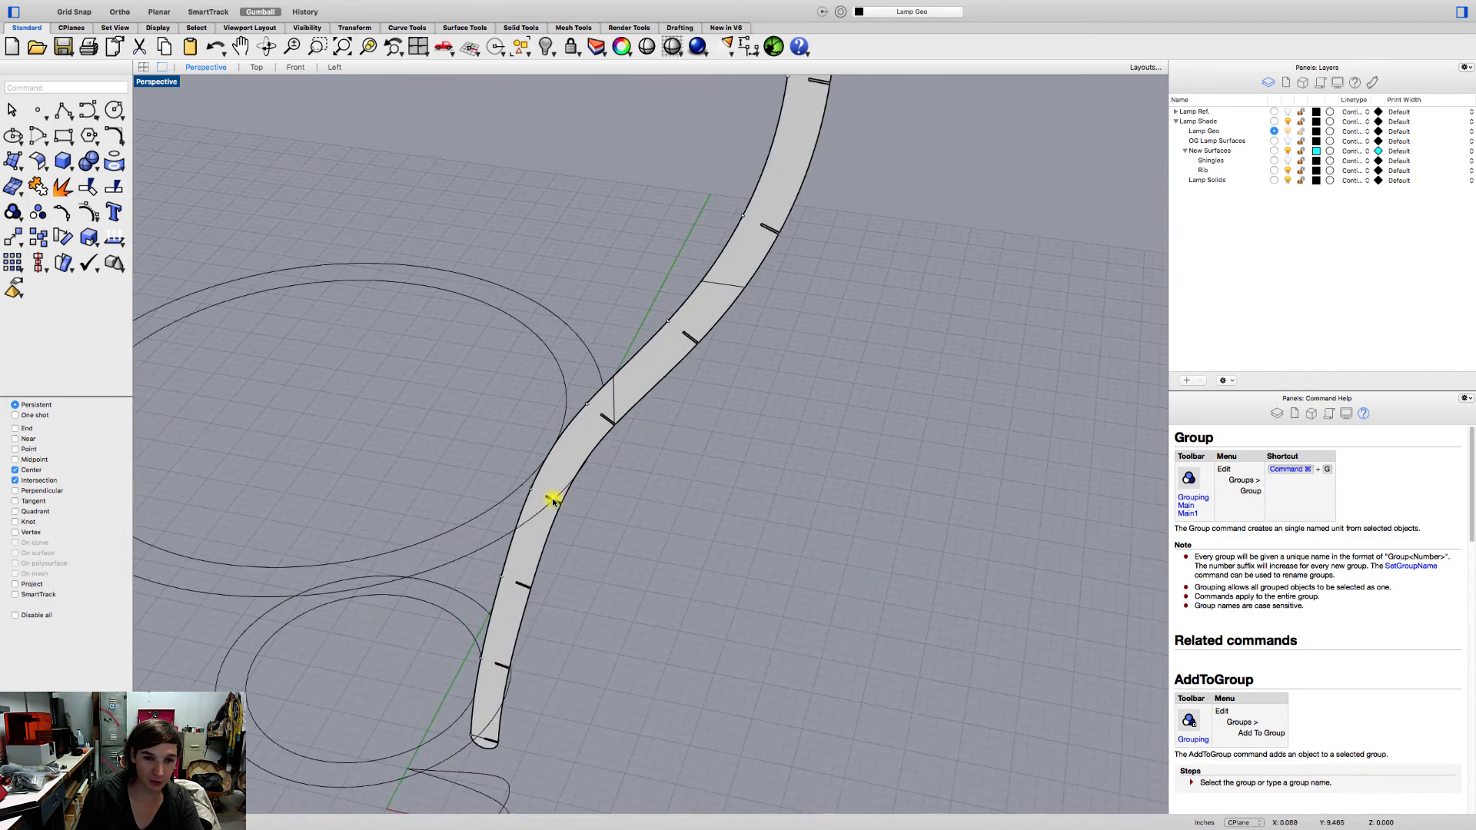
- Draw a straight polyline across the rib at the top ring's height, from the rib's inner edge to its outer edge
{"action": "scroll", "coordinate": [561, 468], "scroll_direction": "down", "scroll_amount": 2}
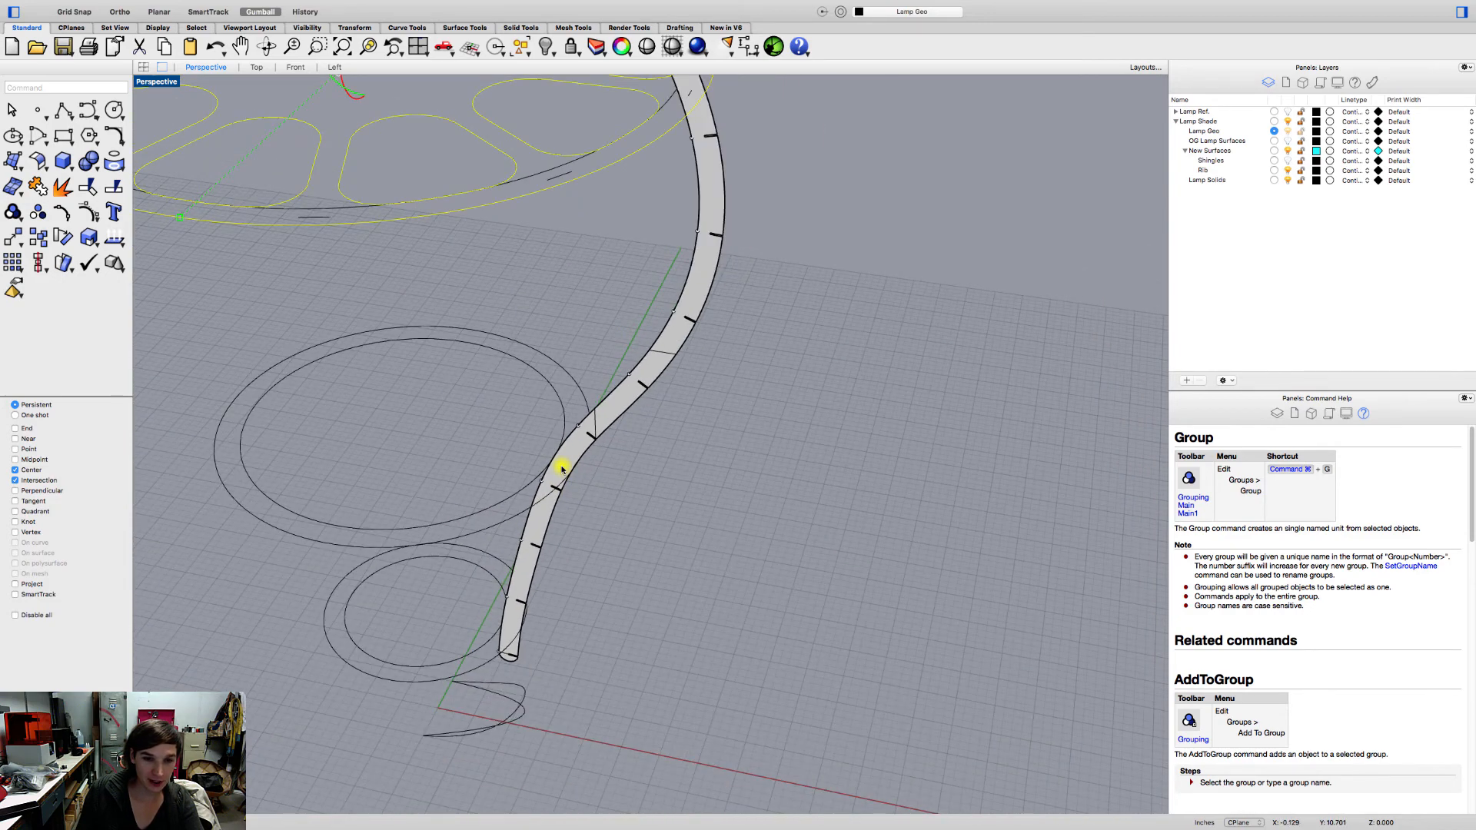
{"action": "scroll", "coordinate": [616, 297], "scroll_direction": "down", "scroll_amount": 4}
{"action": "right_click_drag", "start_coordinate": [623, 280], "coordinate": [621, 428], "text": "shift"}
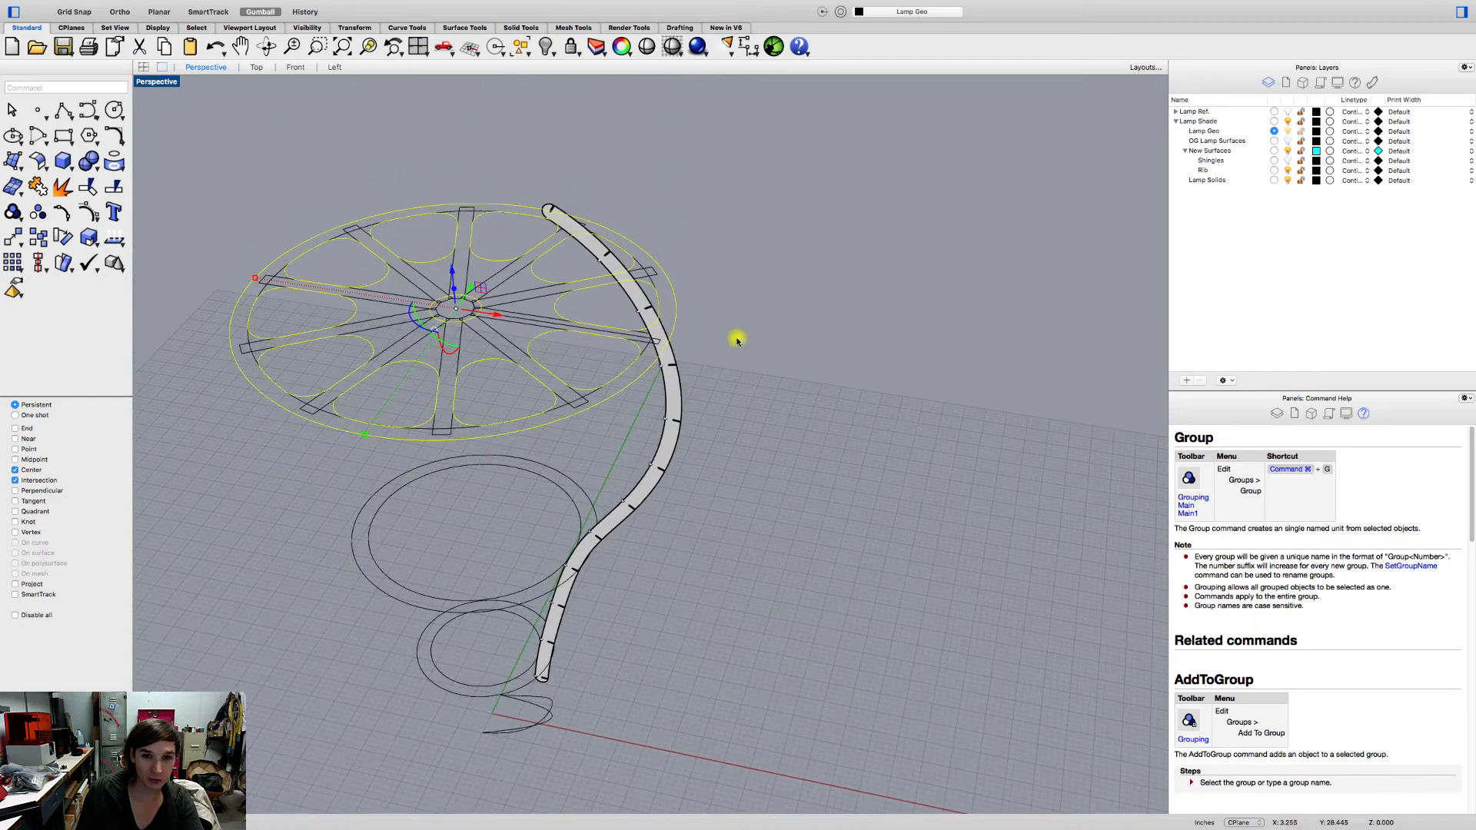
{"action": "left_click", "coordinate": [737, 340]}
{"action": "scroll", "coordinate": [682, 346], "scroll_direction": "up", "scroll_amount": 6}
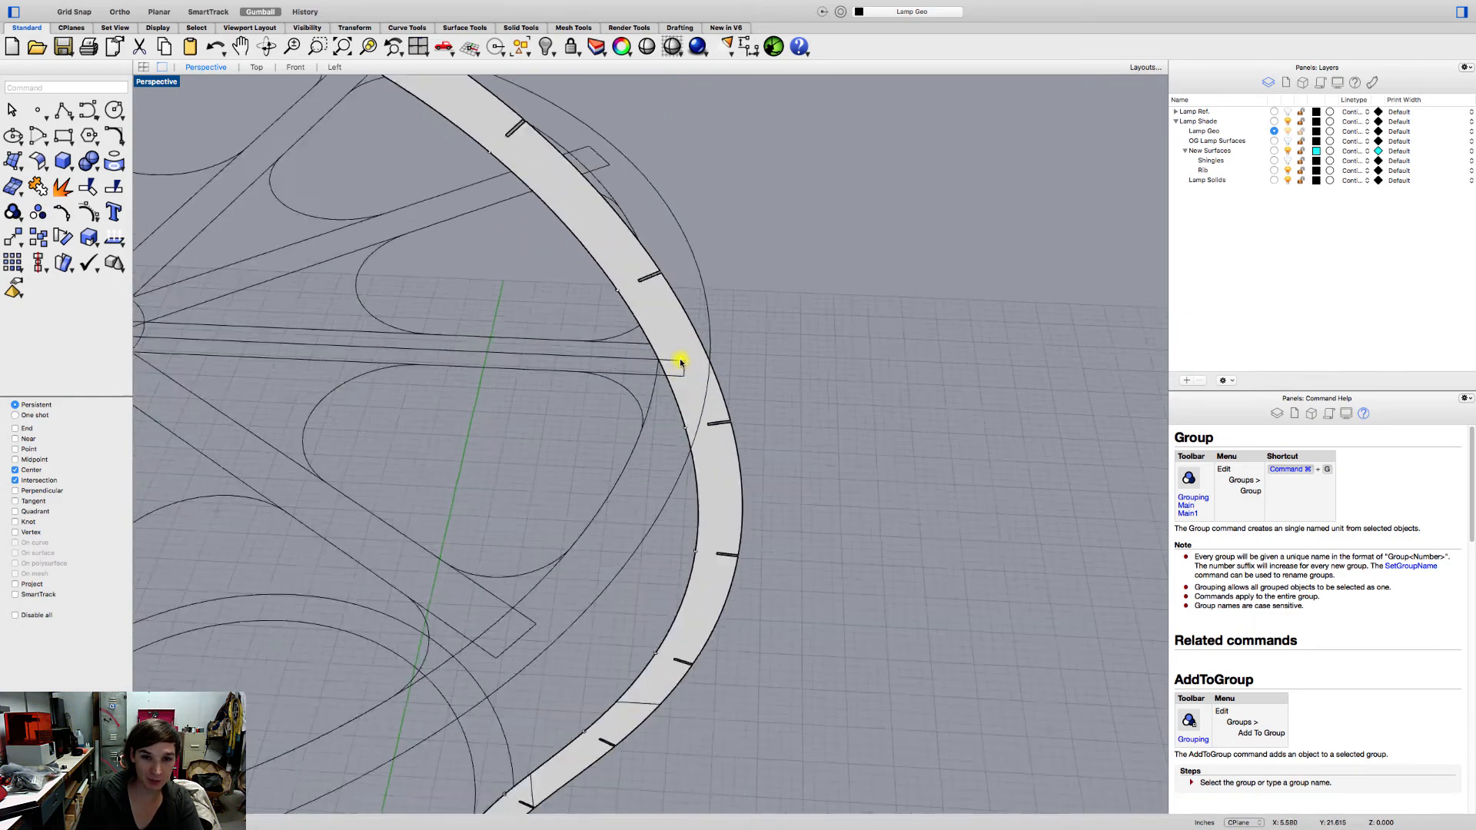
{"action": "scroll", "coordinate": [680, 363], "scroll_direction": "up", "scroll_amount": 3}
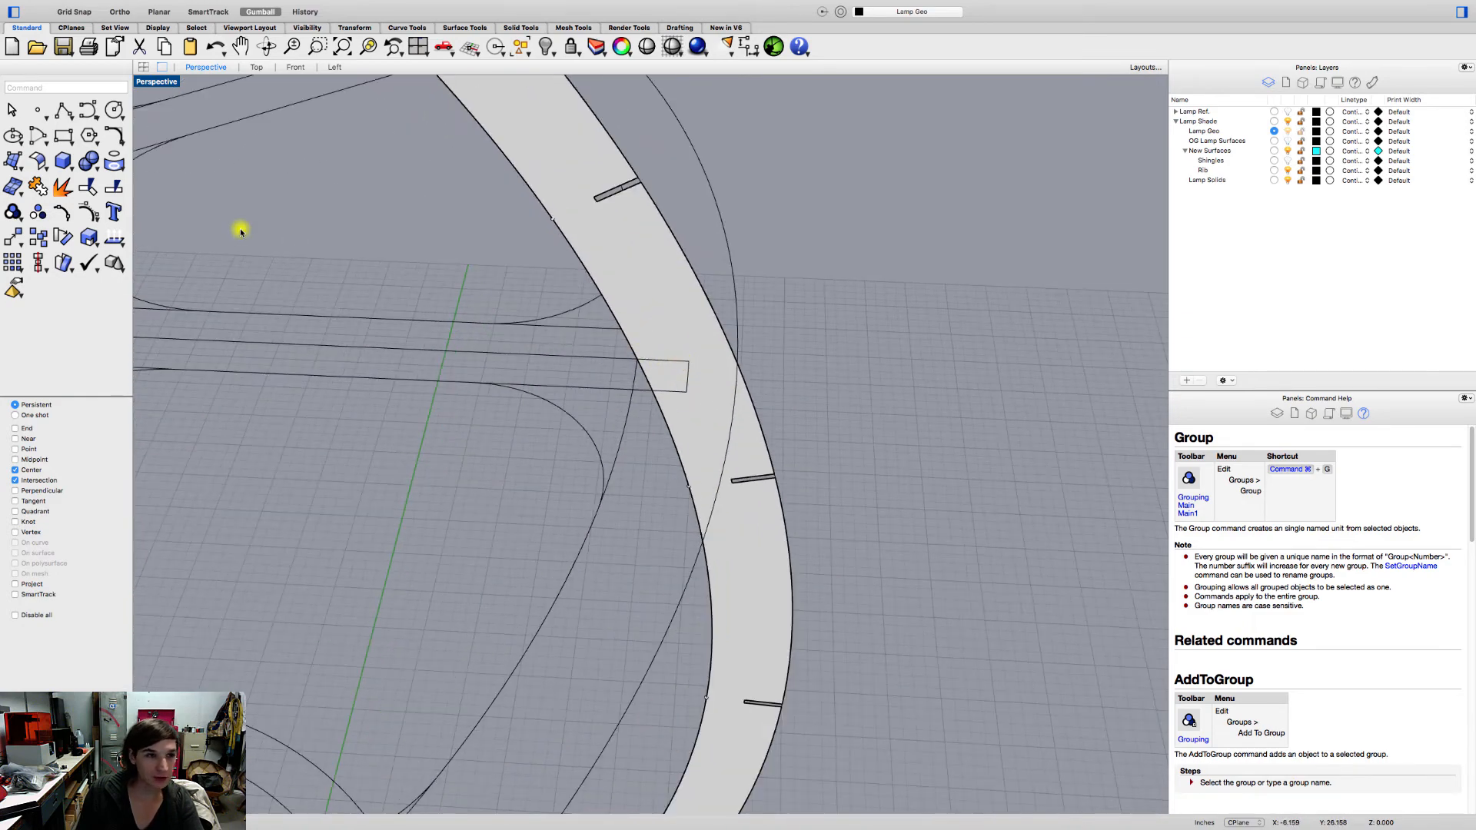
{"action": "left_click", "coordinate": [66, 113]}
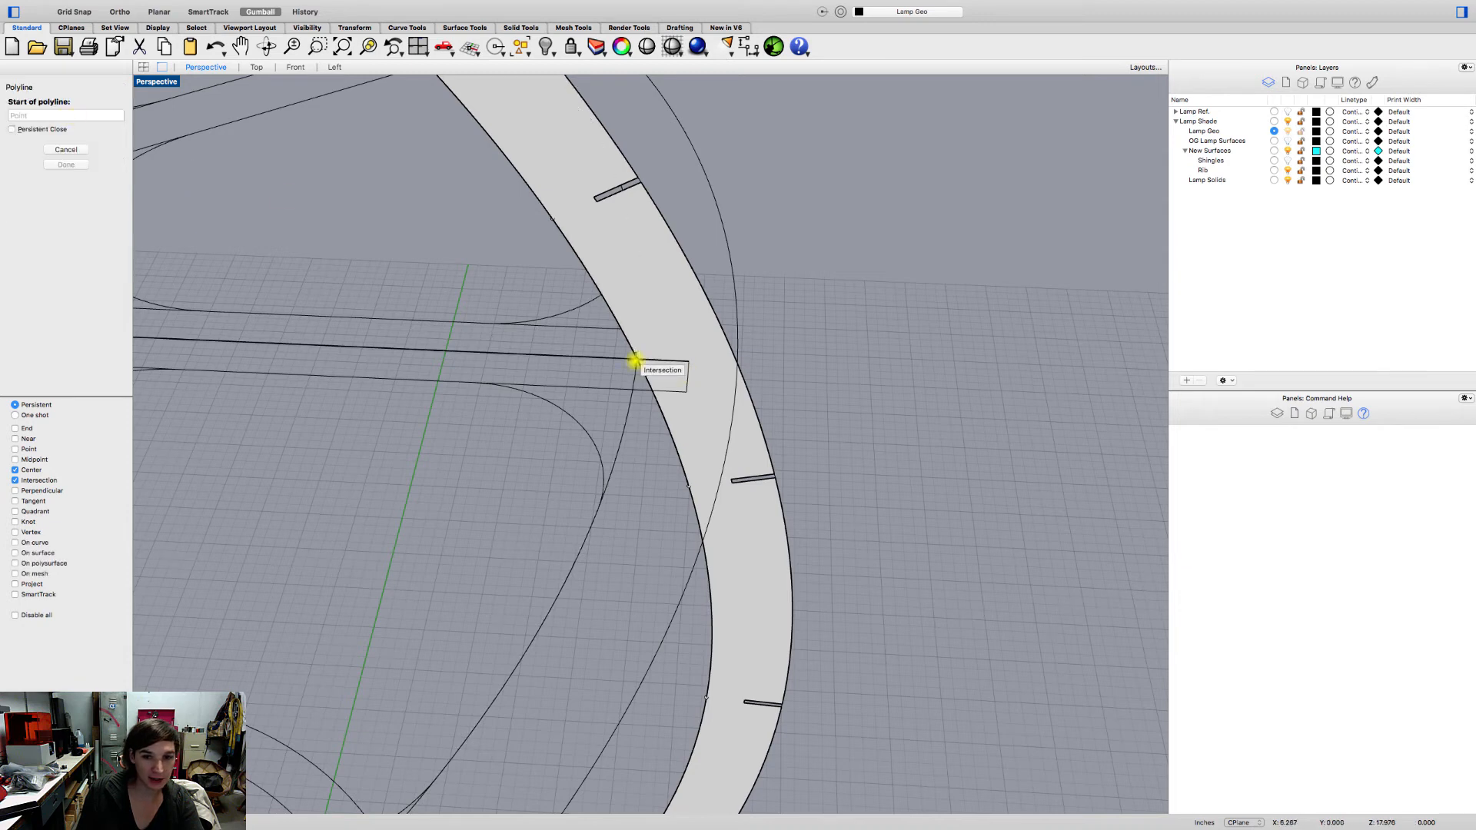
{"action": "left_click", "coordinate": [638, 359]}
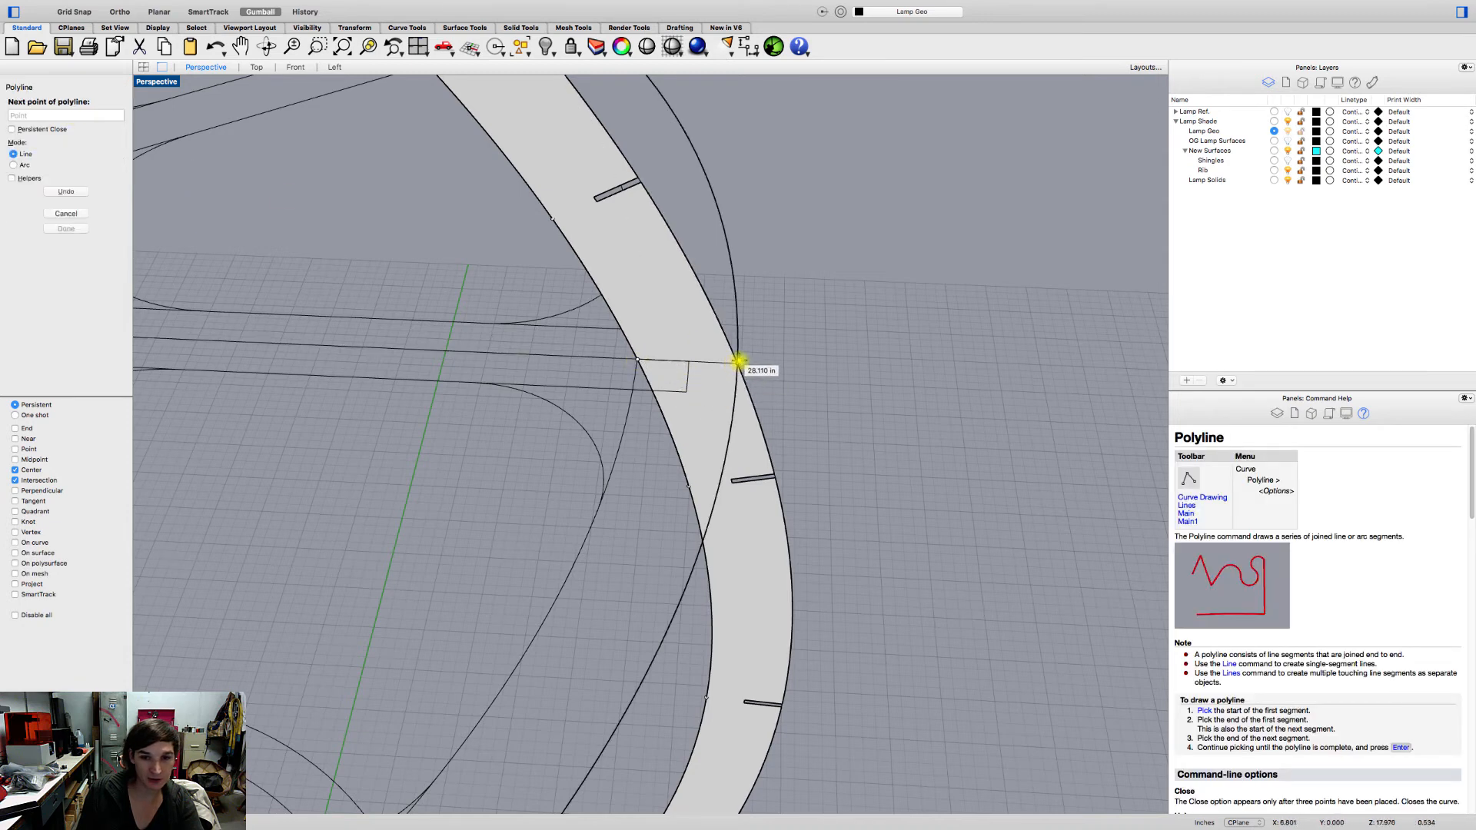
{"action": "left_click", "coordinate": [735, 362]}
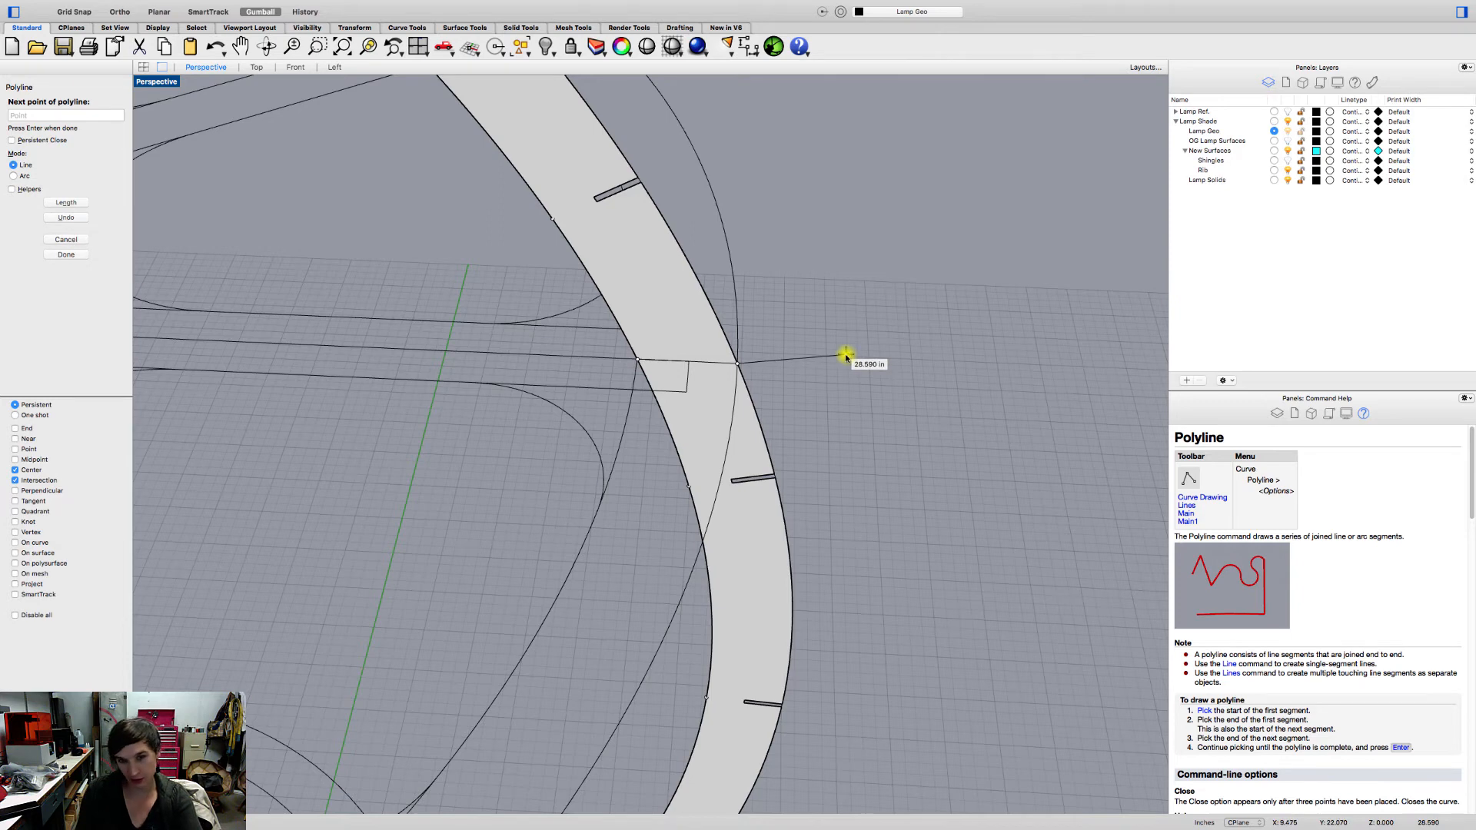
{"action": "key", "text": "Return"}
{"action": "left_click", "coordinate": [707, 366]}
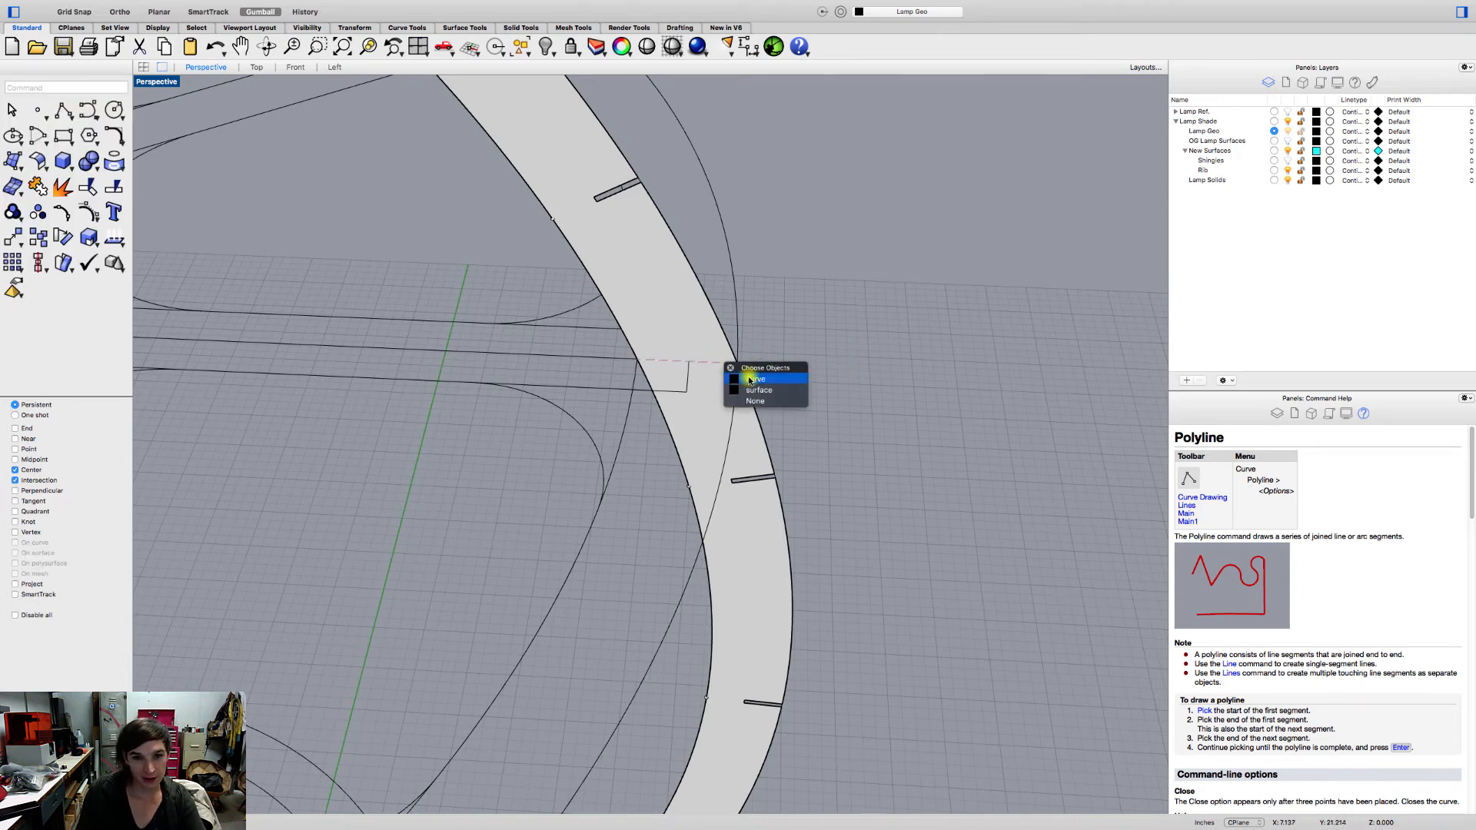
{"action": "left_click", "coordinate": [749, 379]}
{"action": "left_click", "coordinate": [803, 356]}
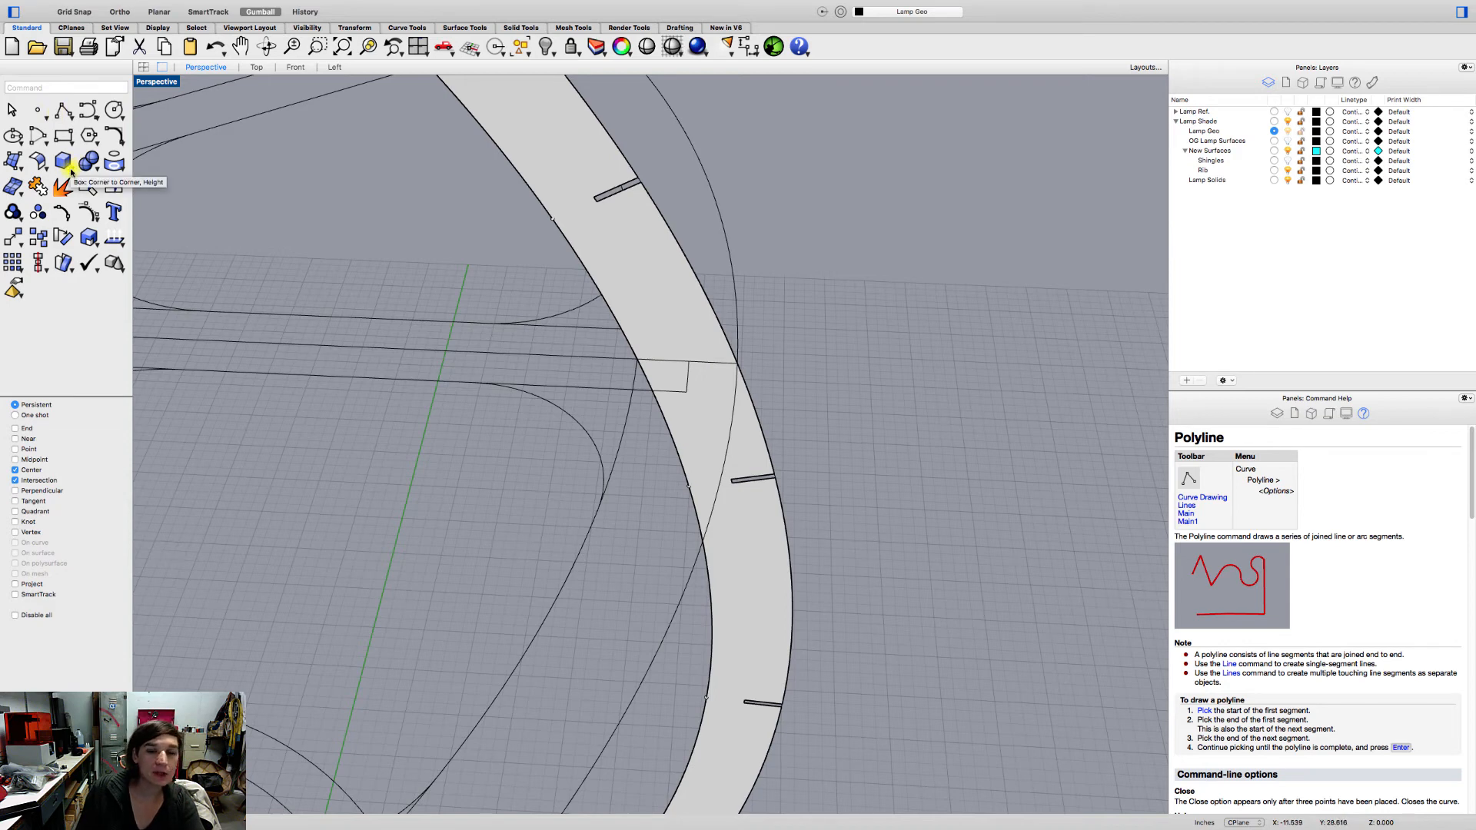
- Draw a half-length line from the rib's inner edge to the midpoint of the crossing line, and delete the full-length line
{"action": "left_click", "coordinate": [708, 366]}
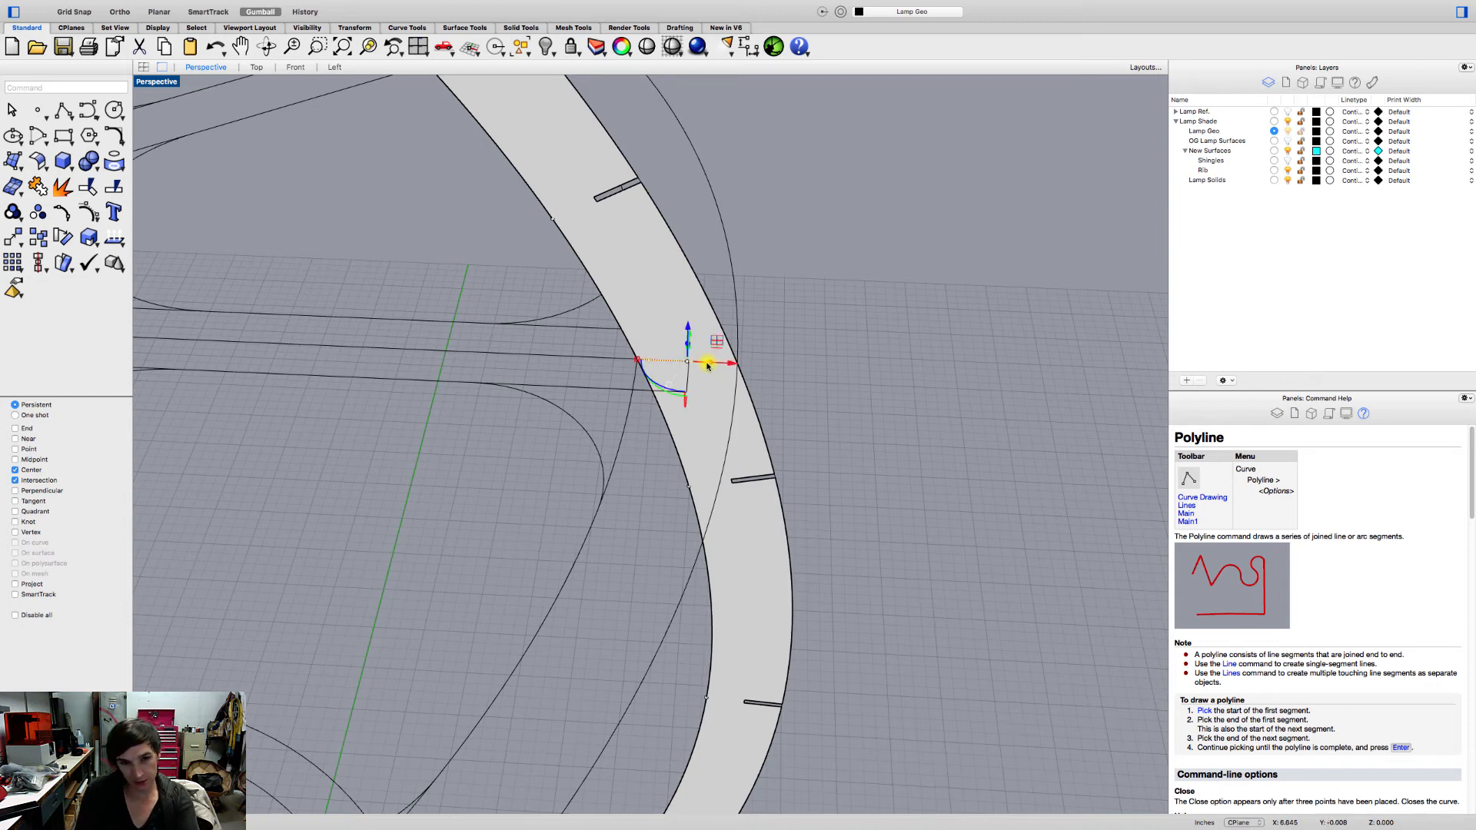
{"action": "left_click", "coordinate": [57, 111]}
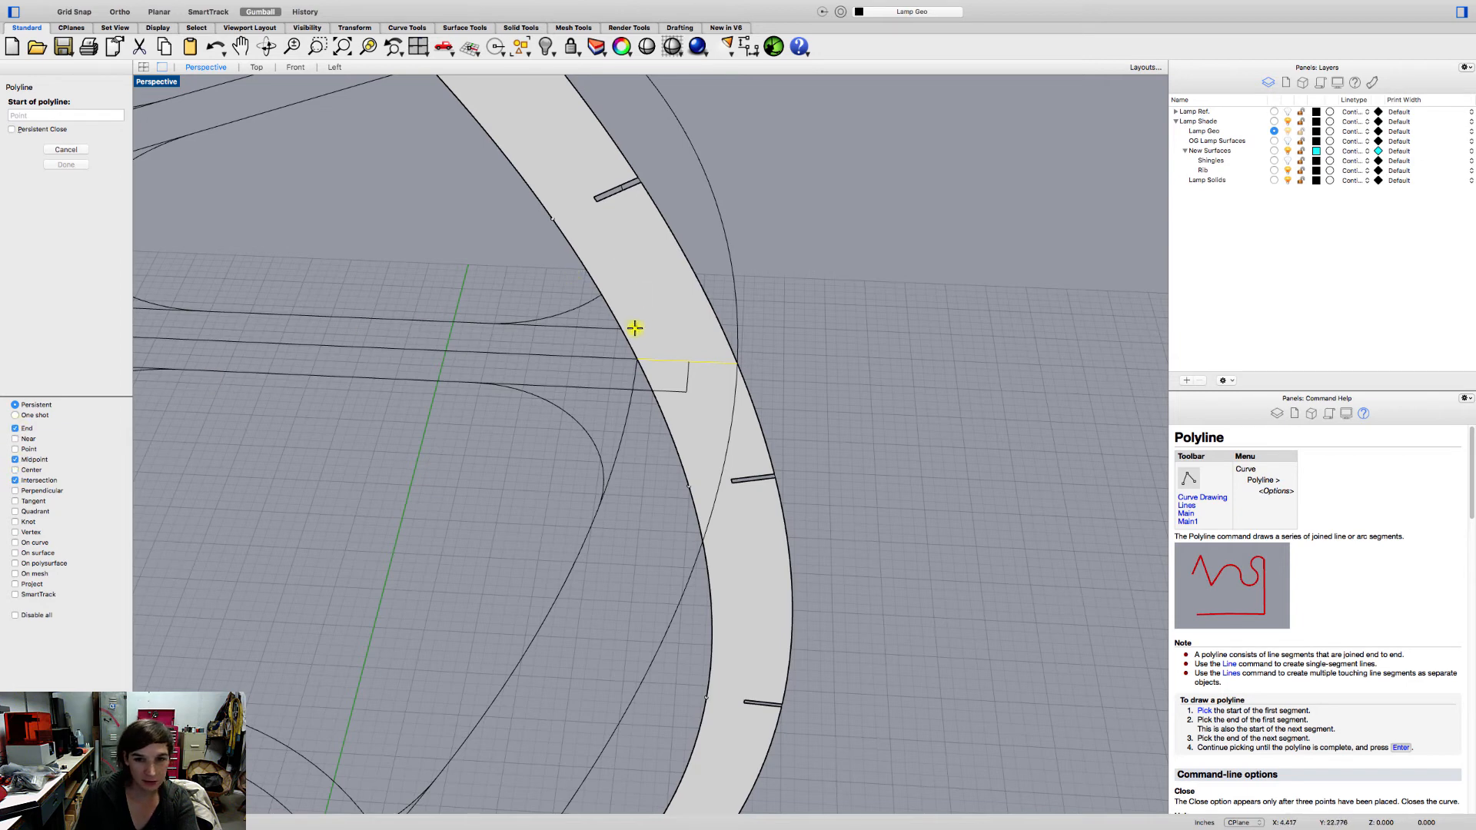
{"action": "left_click", "coordinate": [635, 358]}
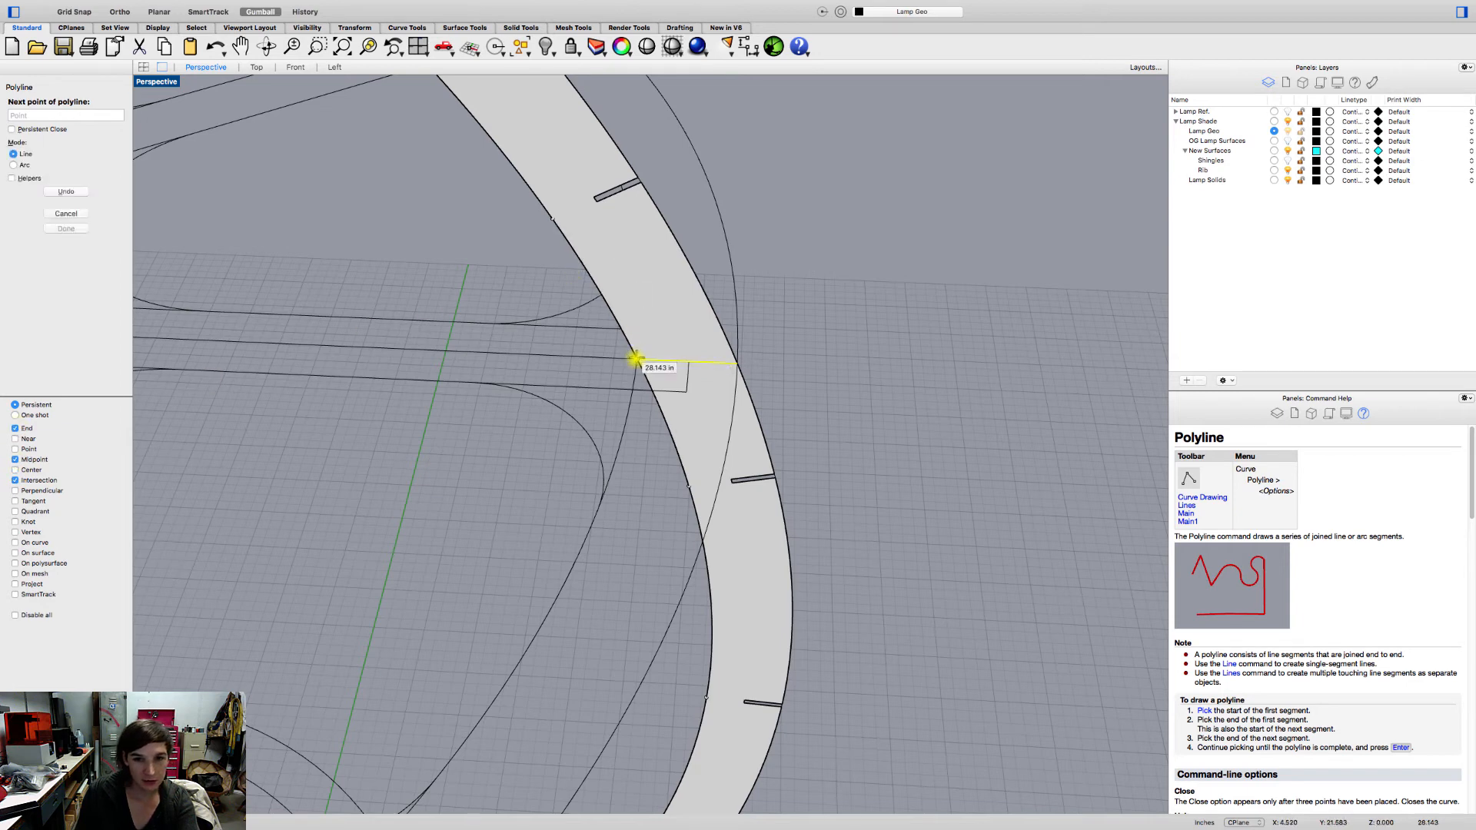
{"action": "left_click", "coordinate": [688, 360]}
{"action": "key", "text": "Return"}
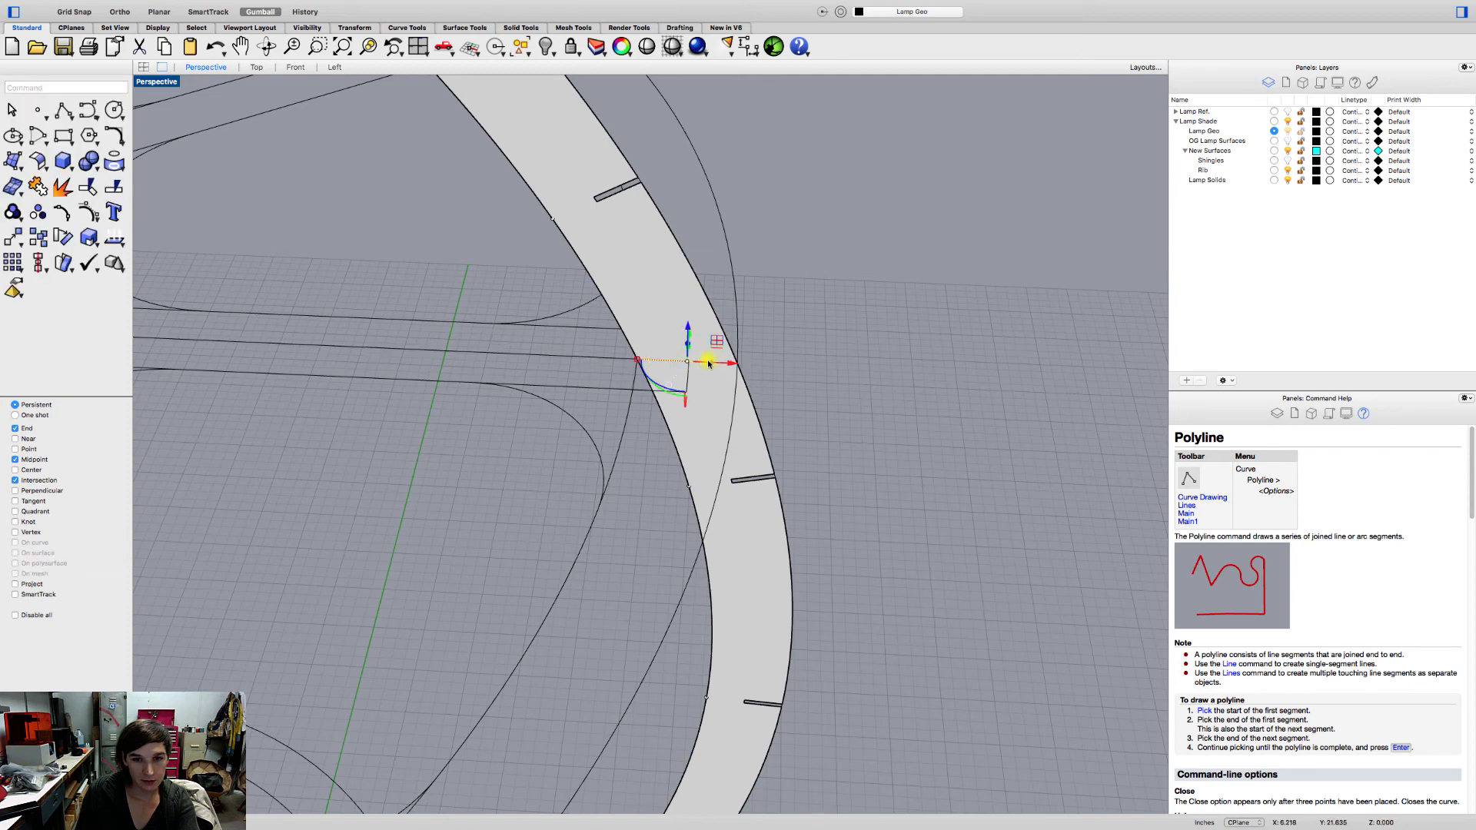
{"action": "key", "text": "Delete"}
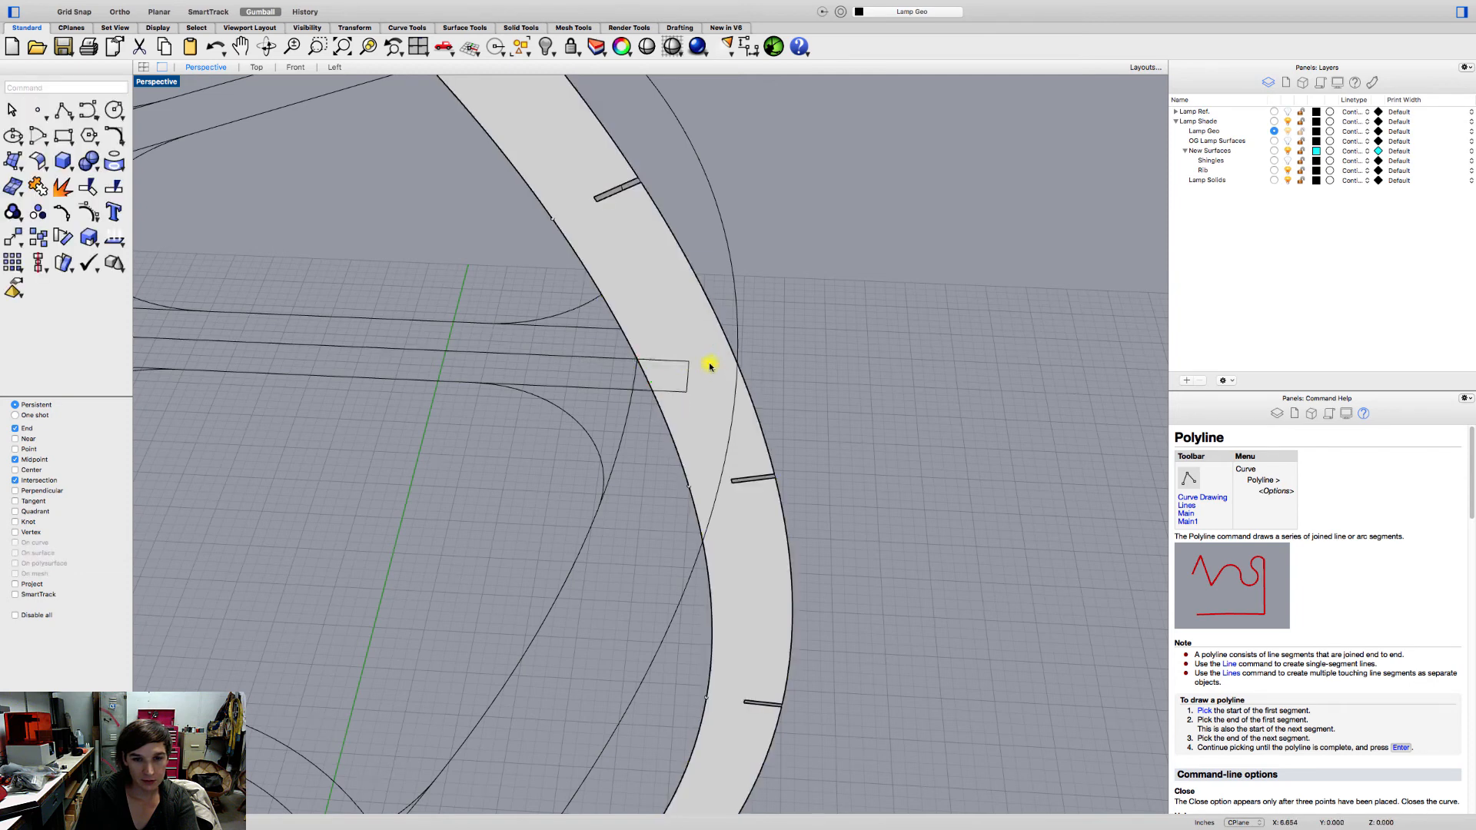
- Create a flat-capped pipe with a 0.03 in radius at both ends along the half-length line, and select the pipe
{"action": "left_click", "coordinate": [661, 358]}
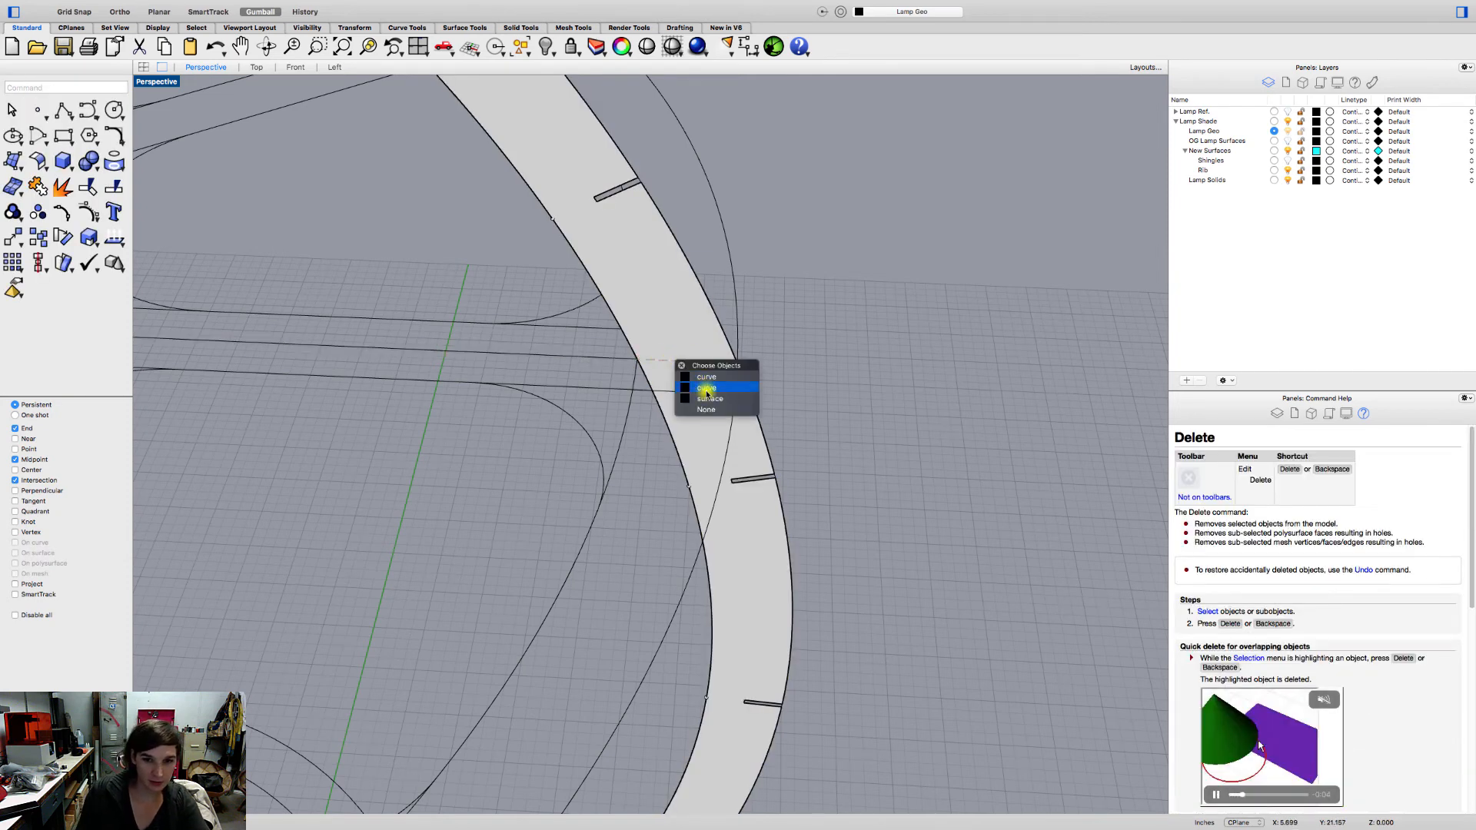
{"action": "left_click", "coordinate": [704, 389]}
{"action": "type", "text": "dipe"}
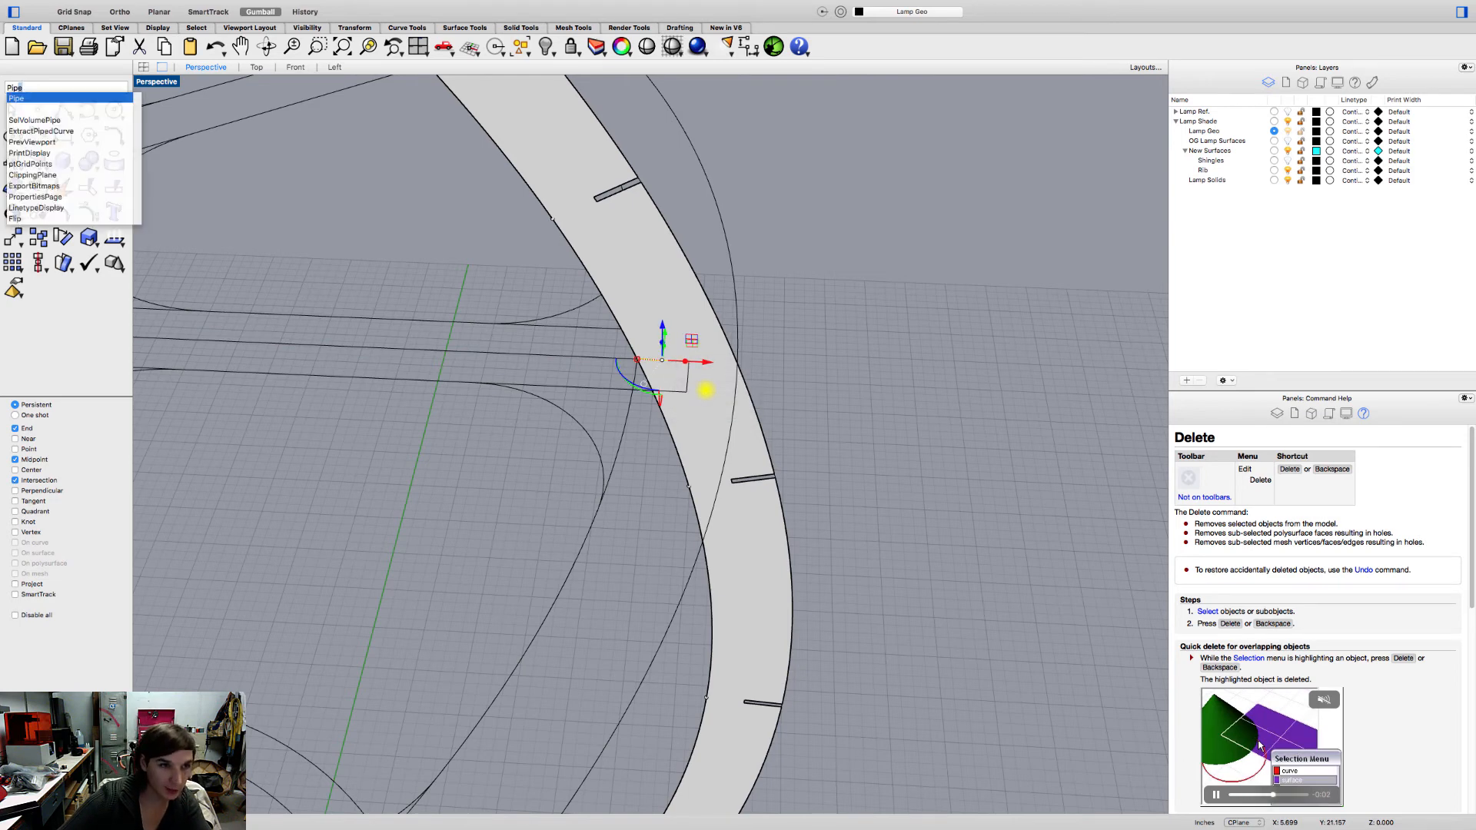
{"action": "key", "text": "Return"}
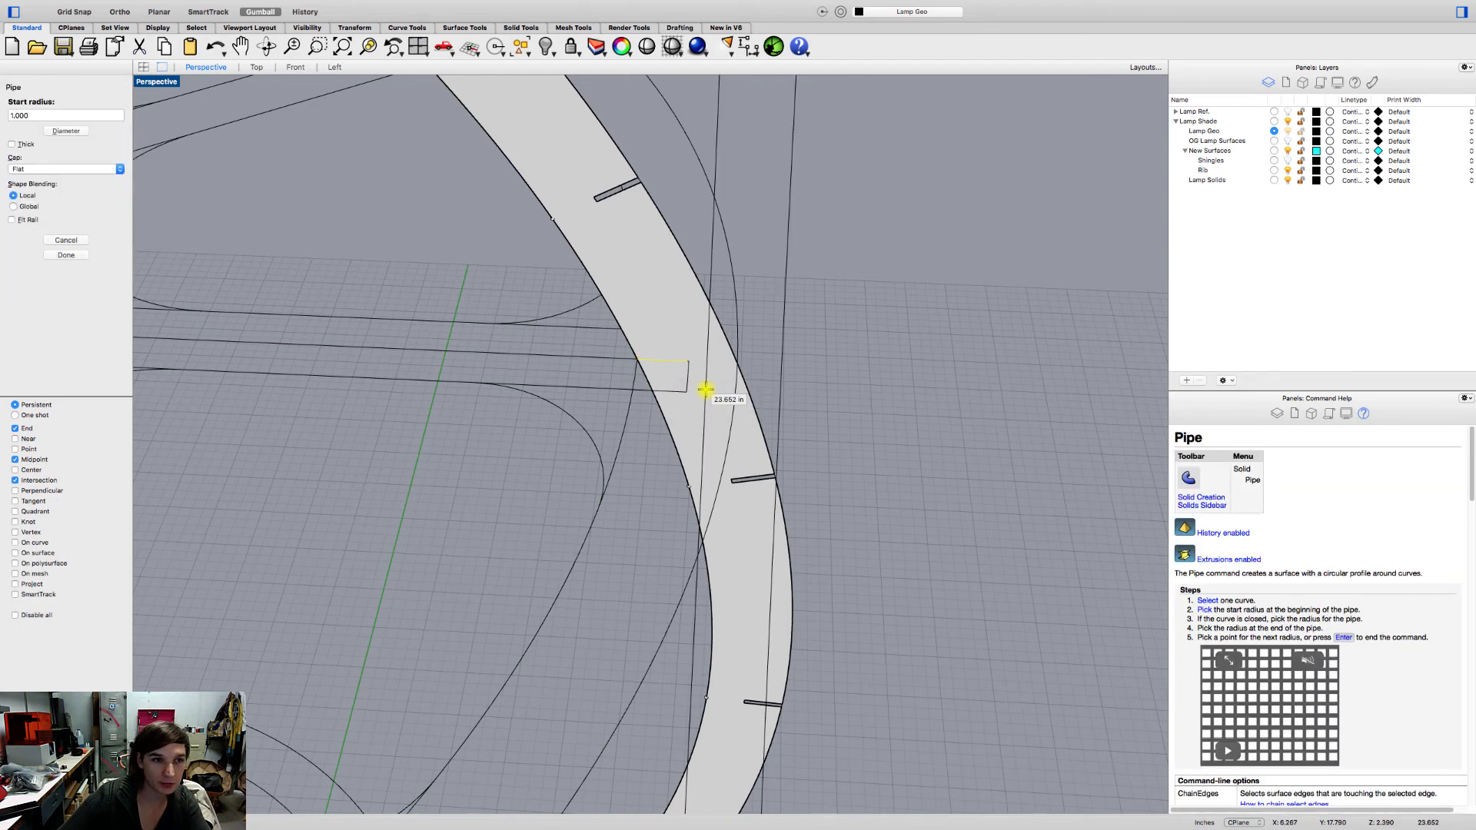
{"action": "type", "text": "0.03"}
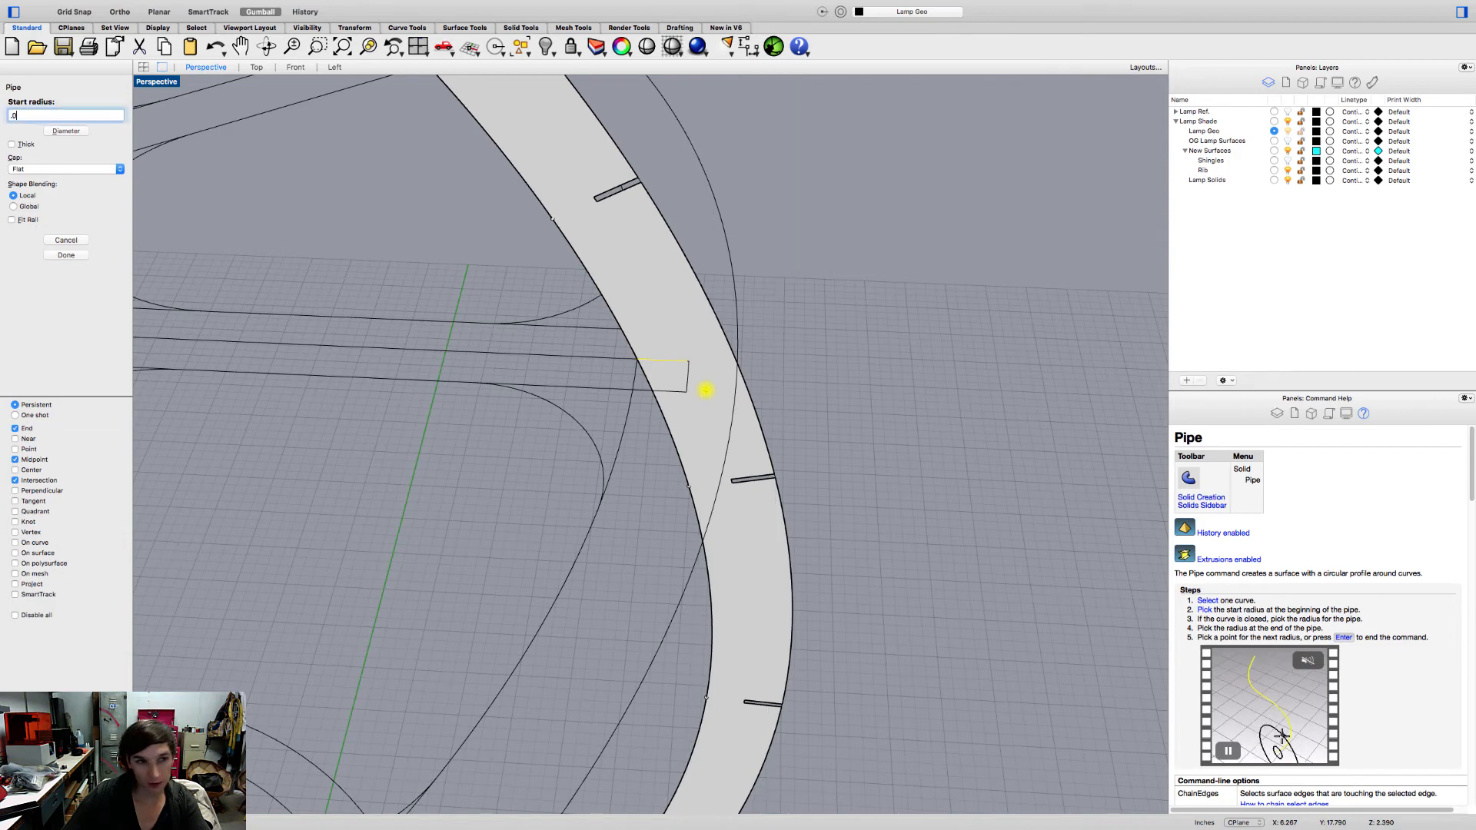
{"action": "key", "text": "Return"}
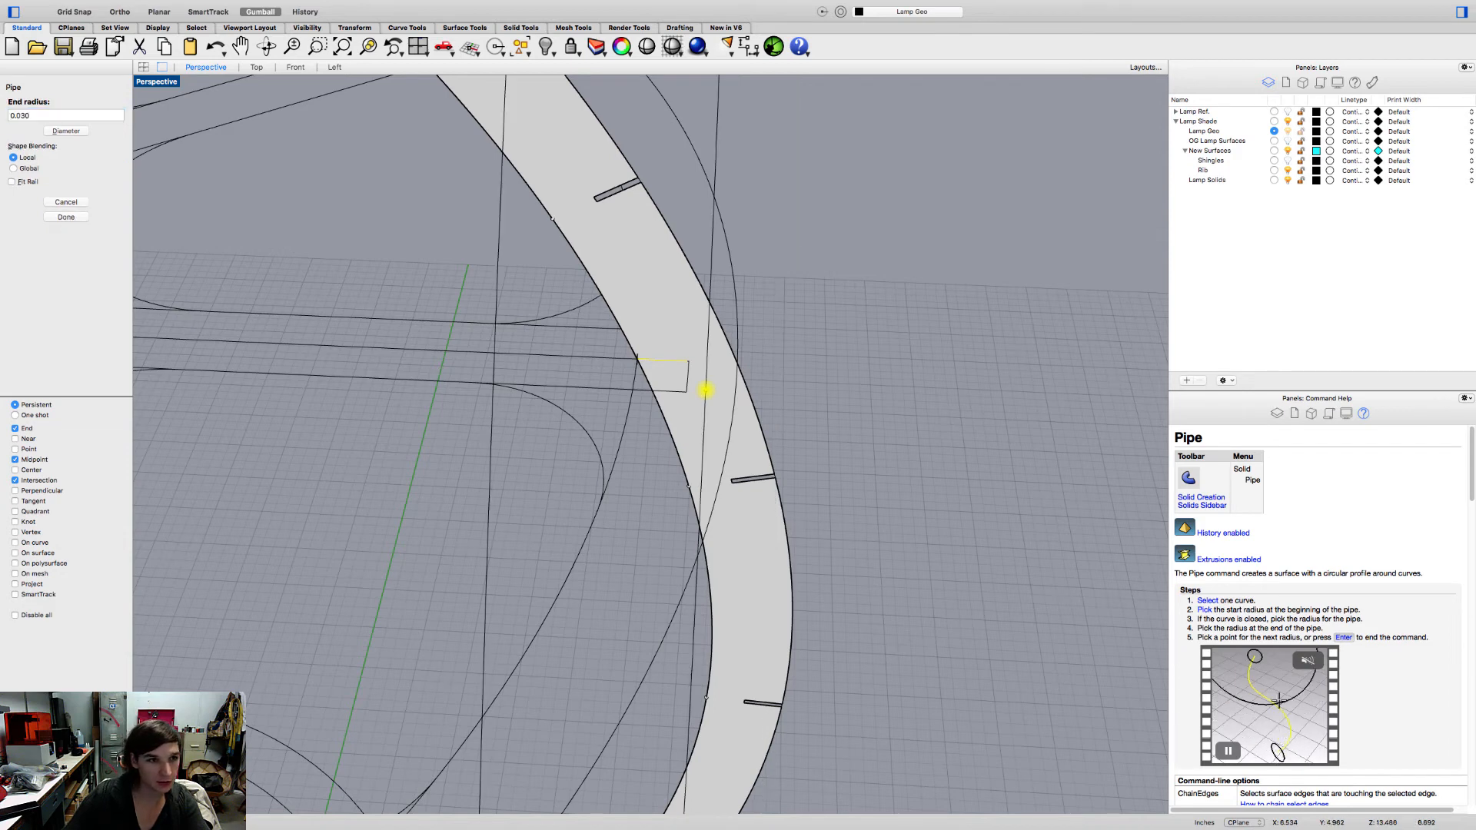
{"action": "key", "text": "Return"}
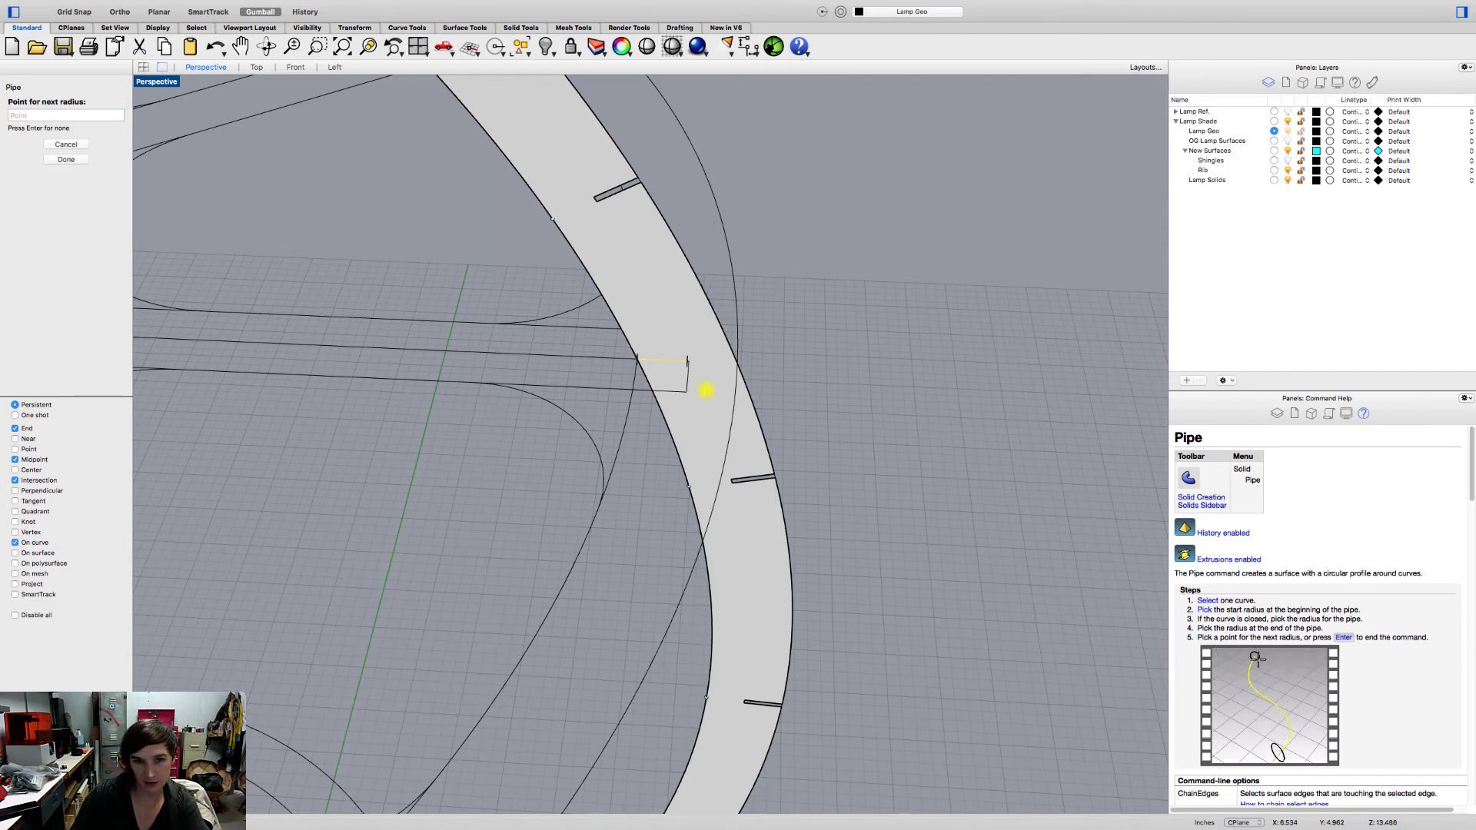
{"action": "key", "text": "Return"}
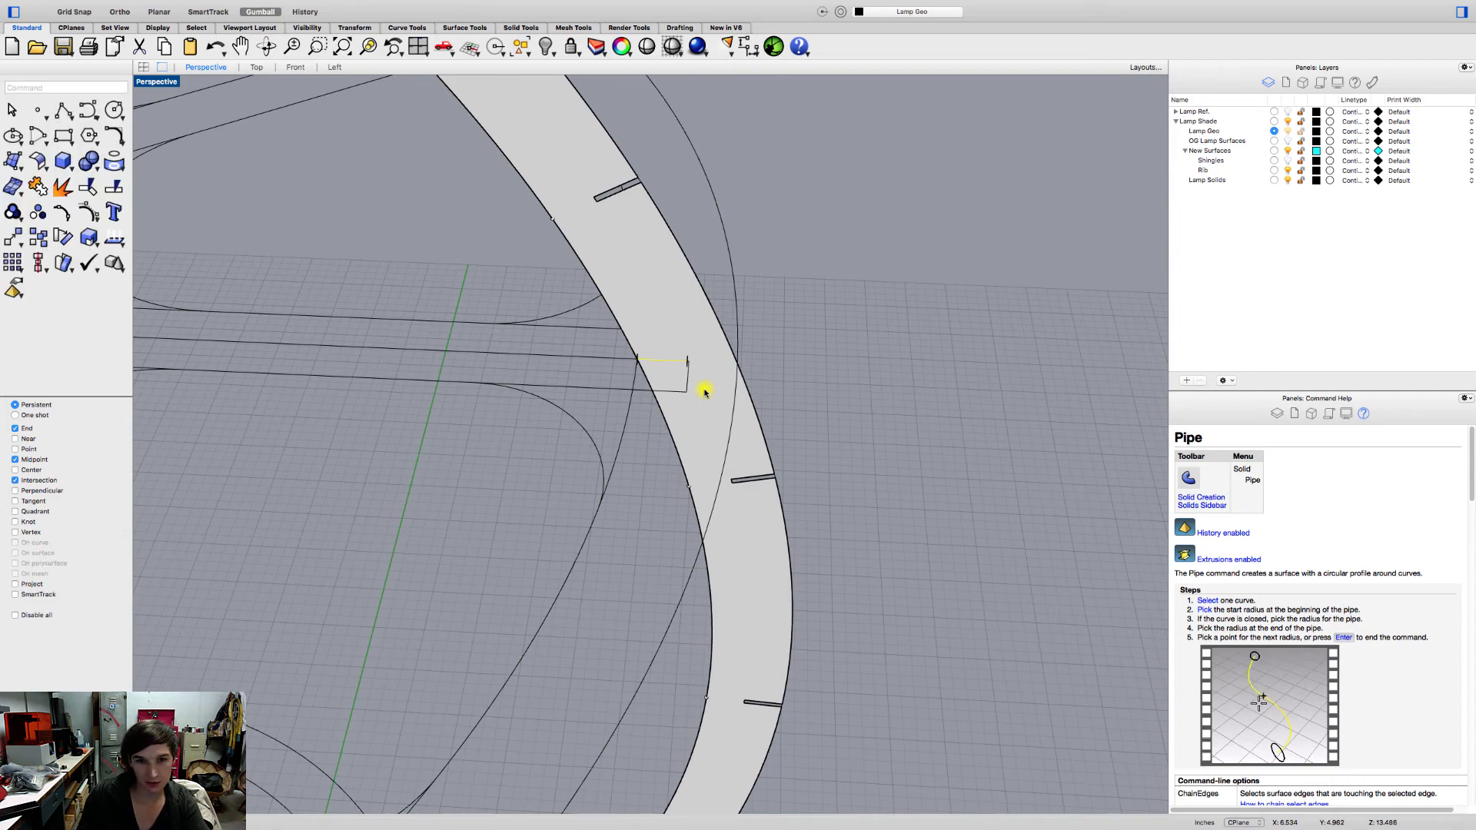
{"action": "mouse_move", "coordinate": [675, 369]}
{"action": "right_mouse_down"}
{"action": "mouse_move", "coordinate": [682, 339]}
{"action": "mouse_move", "coordinate": [685, 353]}
{"action": "right_mouse_up"}
{"action": "left_click", "coordinate": [769, 319]}
{"action": "left_click", "coordinate": [770, 314]}
{"action": "right_click", "coordinate": [770, 314]}
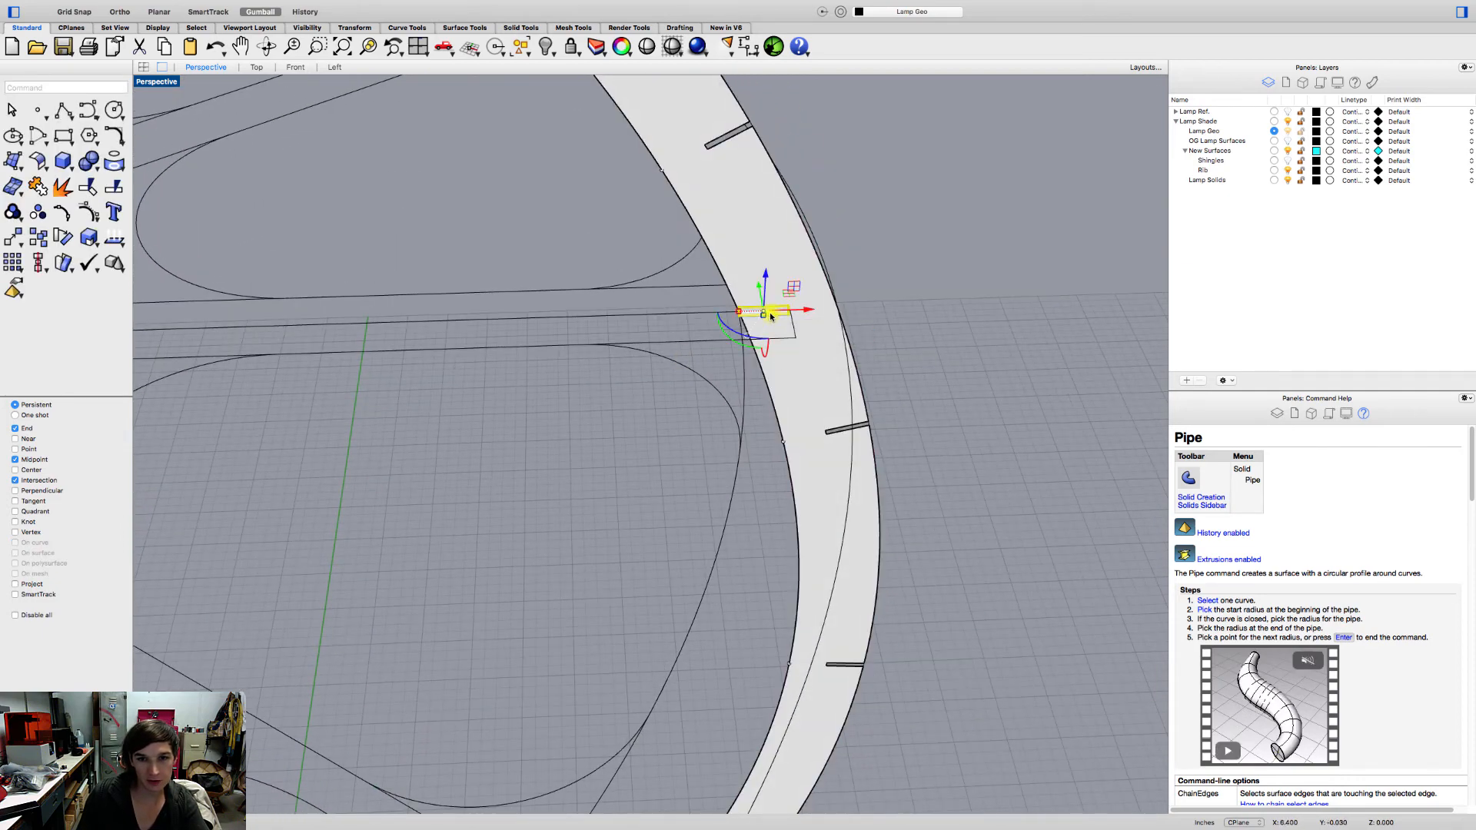
{"action": "right_click_drag", "start_coordinate": [770, 314], "coordinate": [665, 370], "text": "shift"}
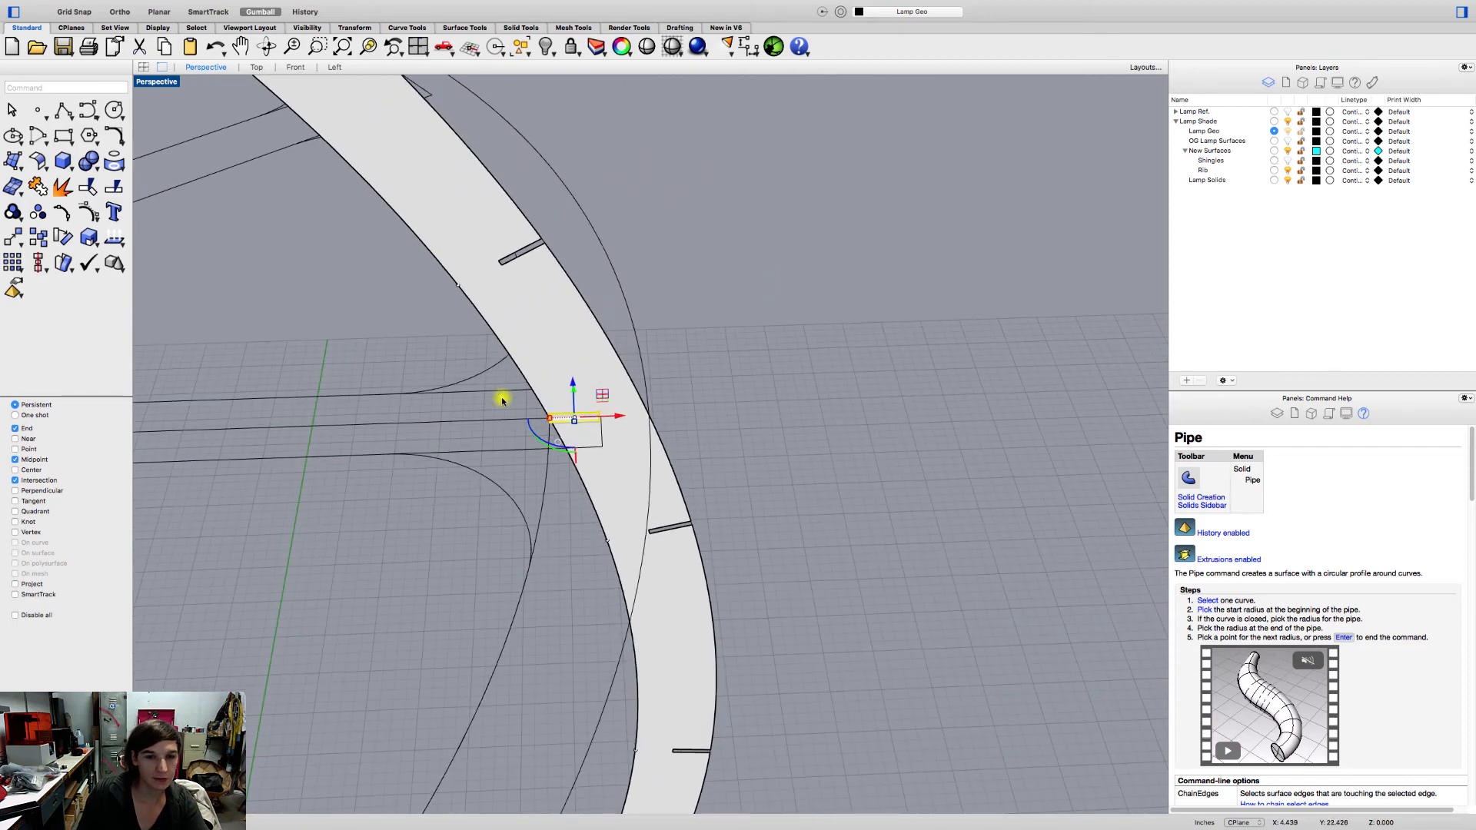
- Try to stretch the pipe past the rib's inner edge with the gumball, and undo the stretch
{"action": "scroll", "coordinate": [501, 400], "scroll_direction": "up", "scroll_amount": 5}
{"action": "left_click_drag", "start_coordinate": [486, 345], "coordinate": [442, 343]}
{"action": "key", "text": "super+z"}
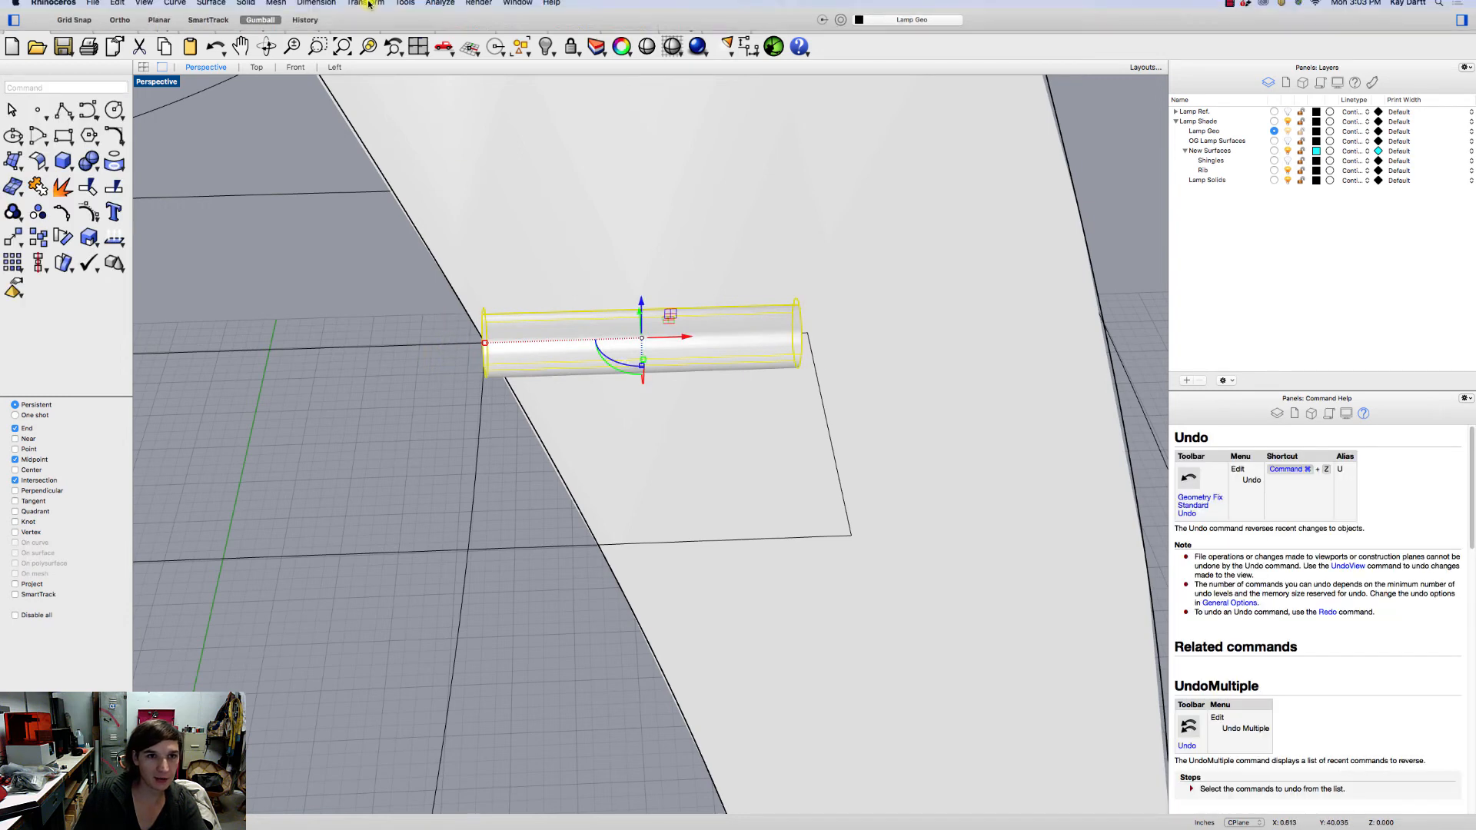
- Lengthen the pipe with Scale1D from its end at the rib's middle, so its inner end extends past the rib's inner edge
{"action": "left_click", "coordinate": [375, 8]}
{"action": "mouse_move", "coordinate": [385, 64]}
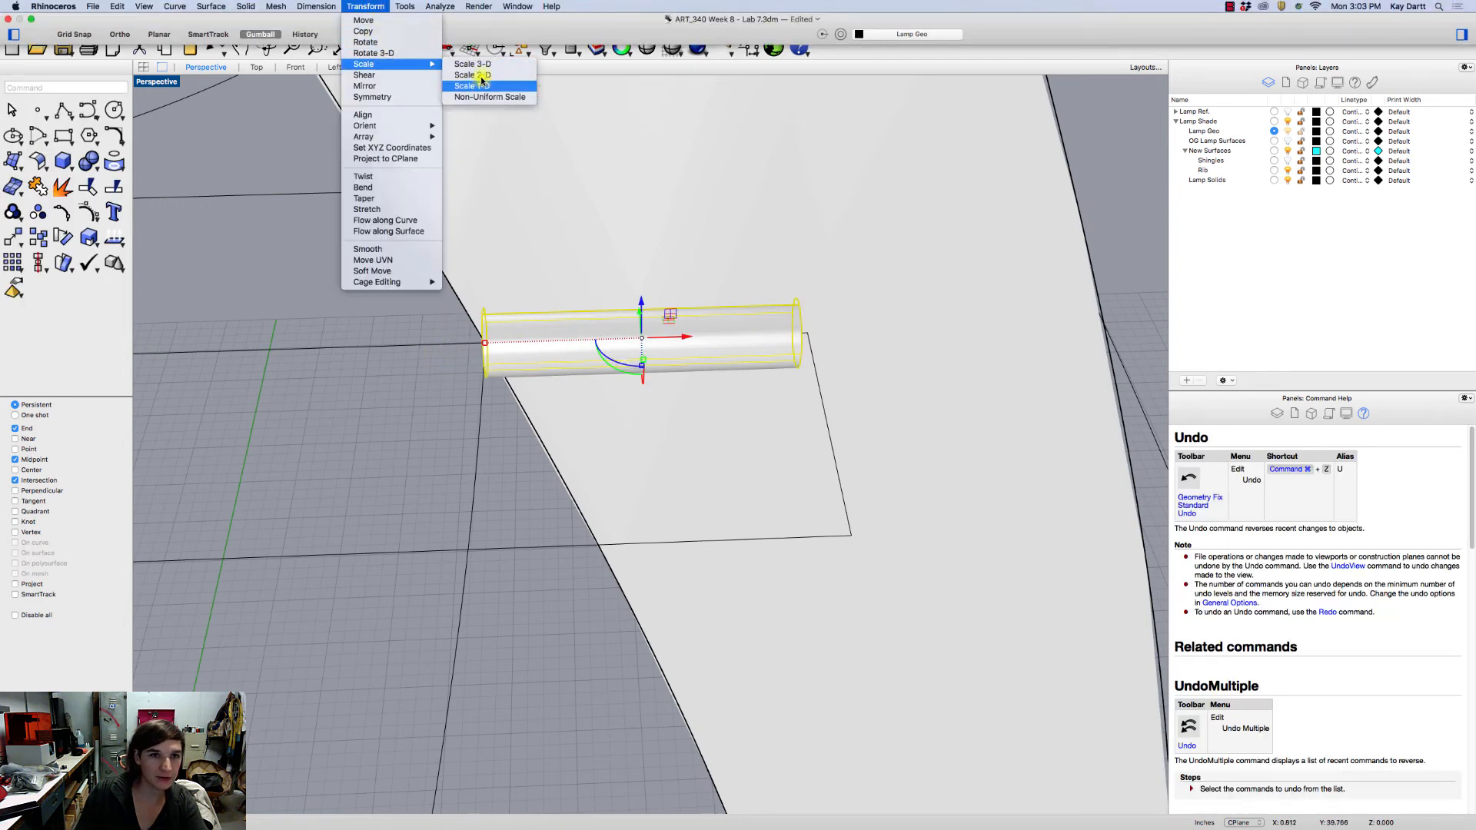
{"action": "left_click", "coordinate": [483, 86]}
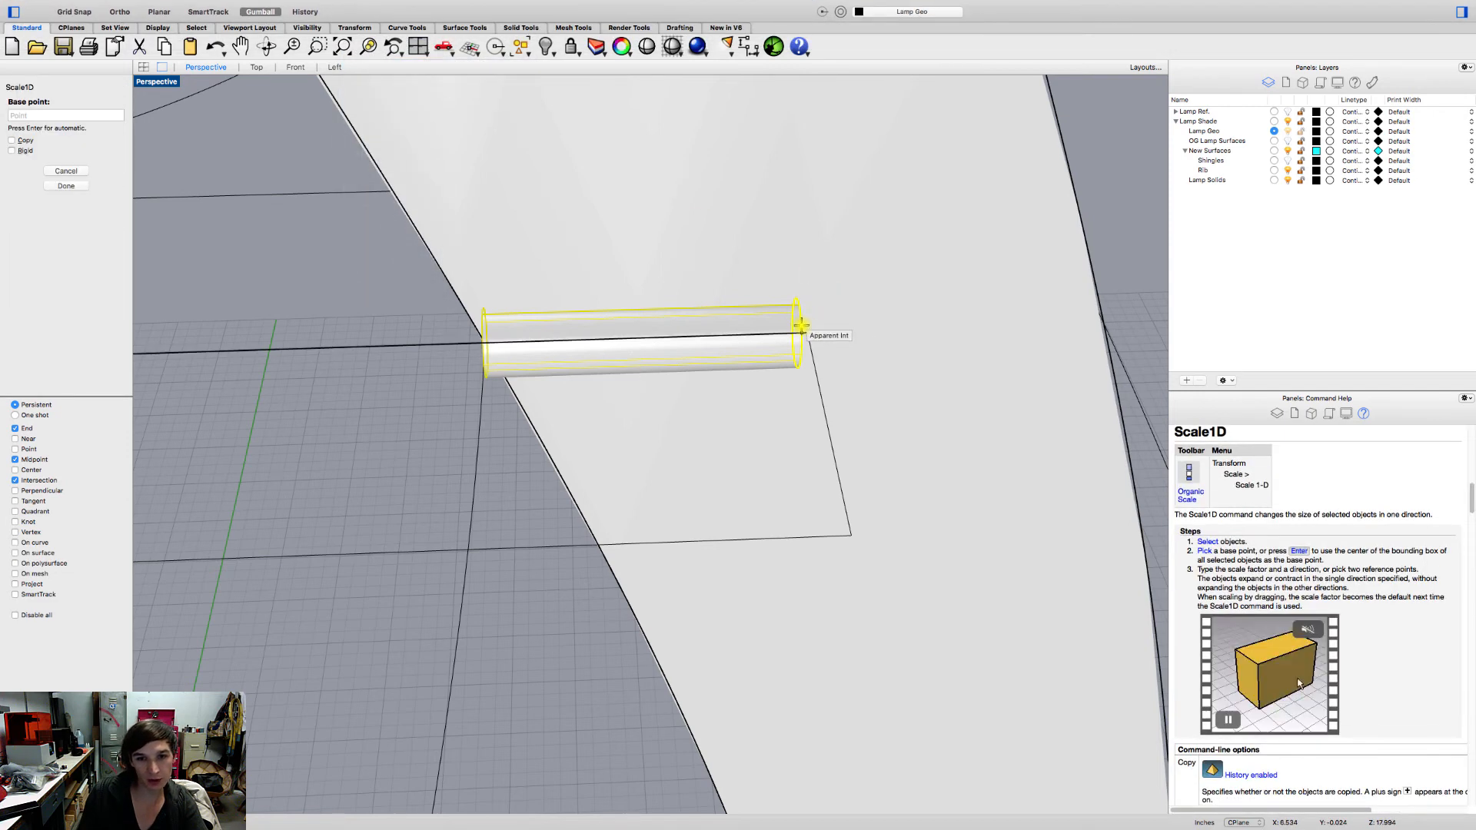
{"action": "left_click", "coordinate": [801, 327]}
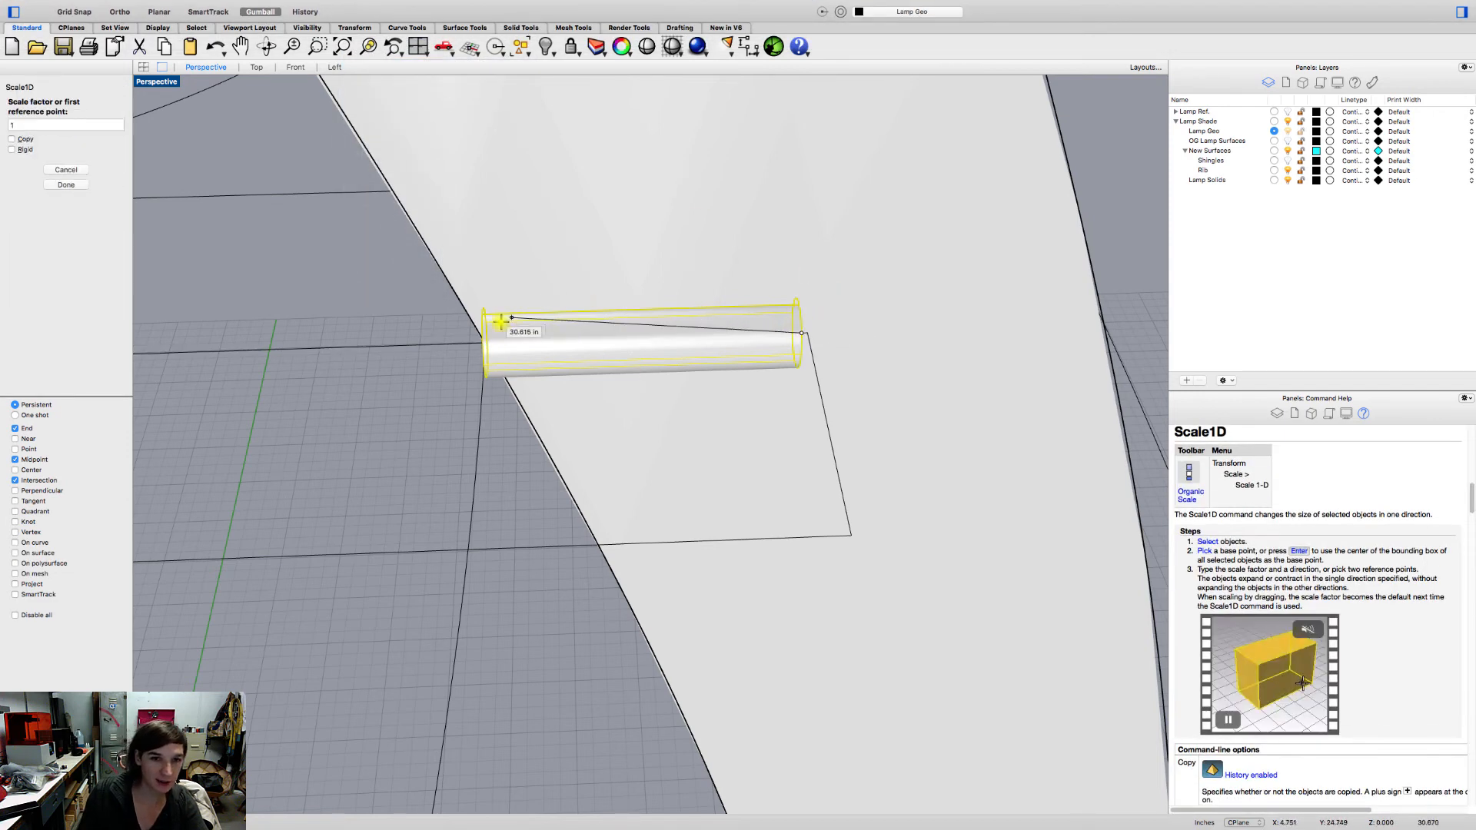
{"action": "left_click", "coordinate": [15, 469]}
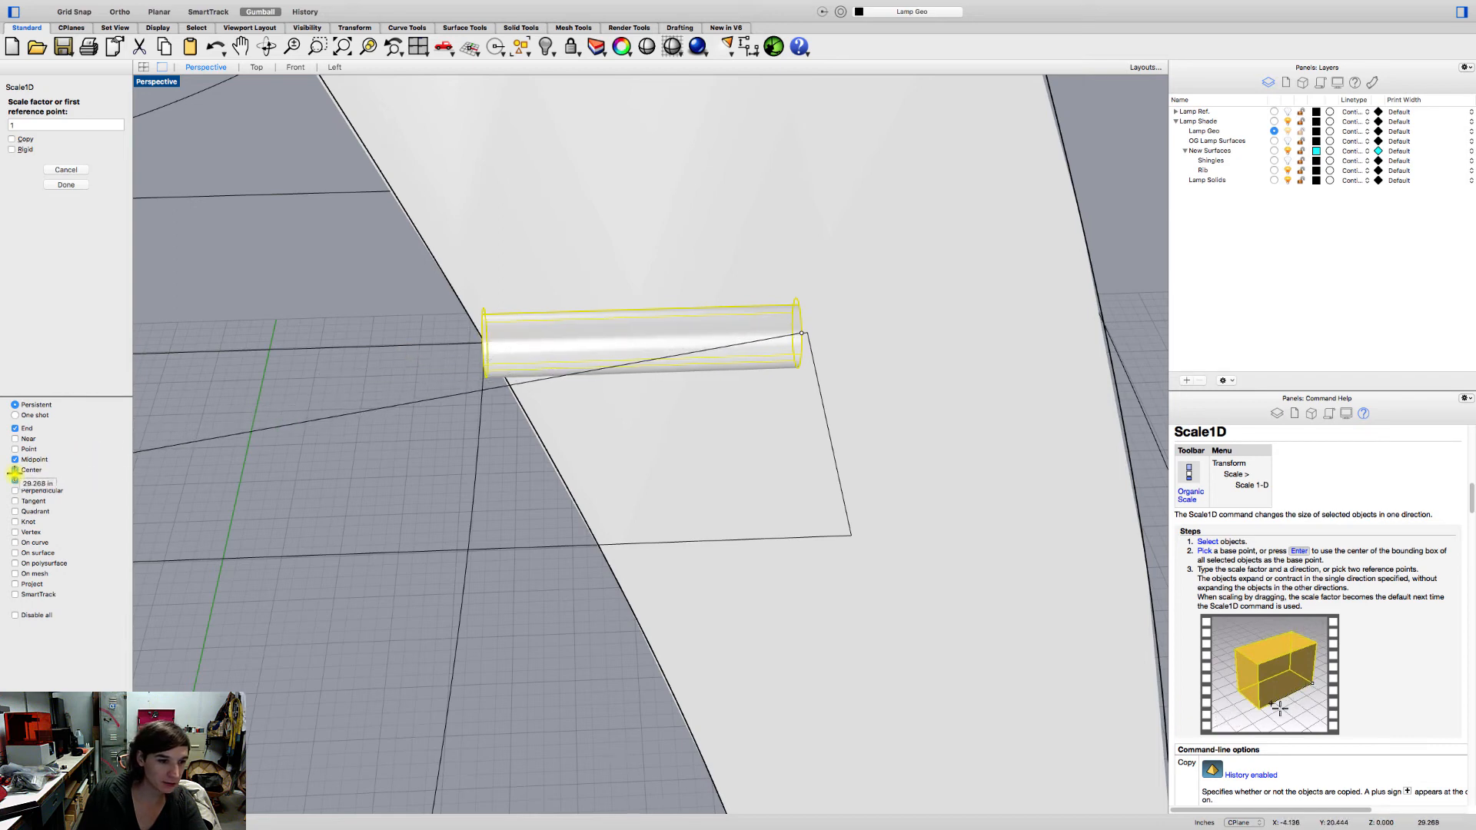
{"action": "left_click", "coordinate": [483, 338]}
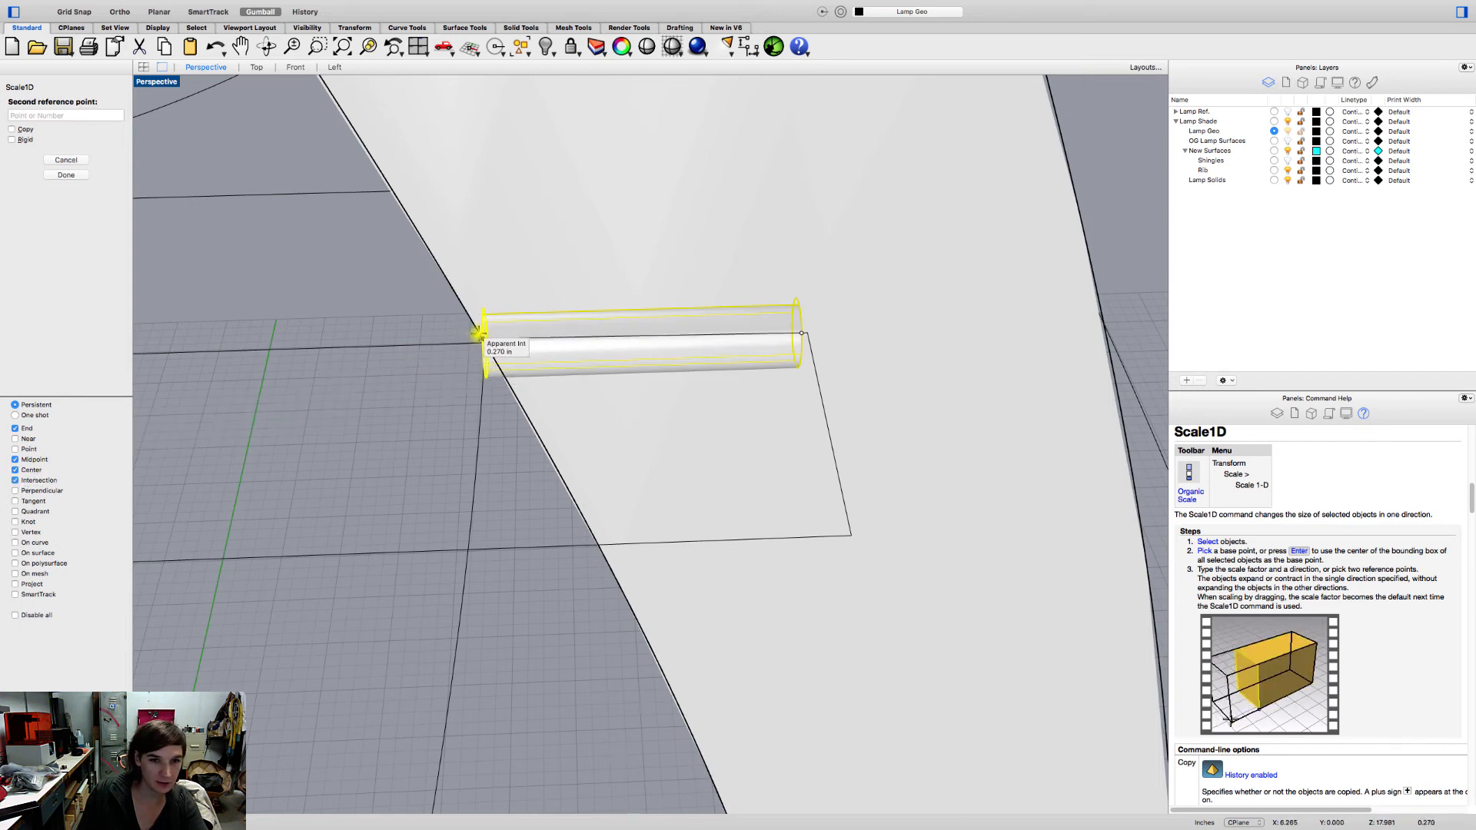
{"action": "left_click", "coordinate": [415, 335]}
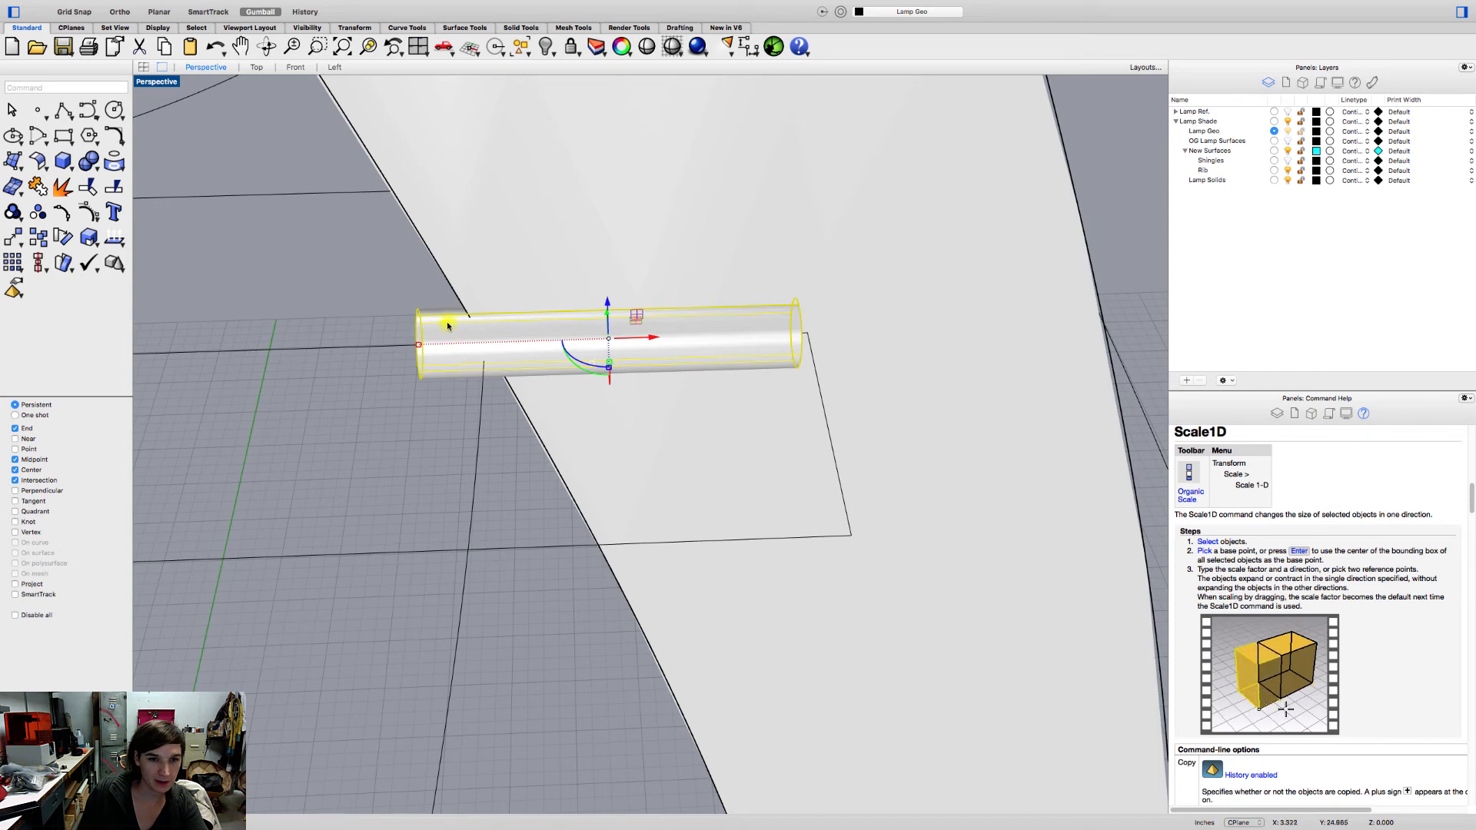
{"action": "key", "text": "Escape"}
- Copy the pipe from its inner end's centre to its other end's centre, so the copy extends past the rib's outer edge
{"action": "left_click", "coordinate": [424, 324]}
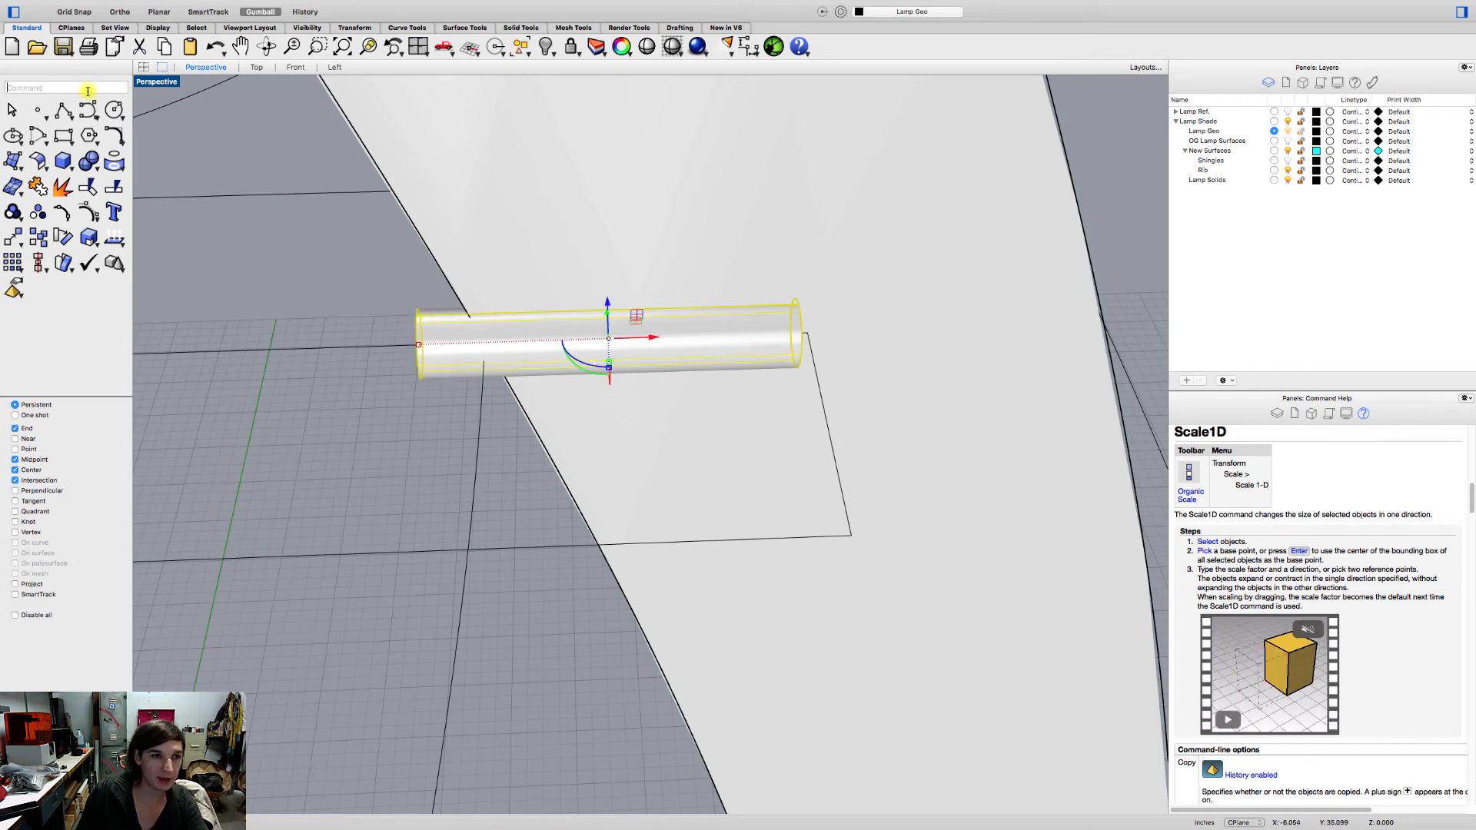
{"action": "type", "text": "Copy"}
{"action": "key", "text": "Return"}
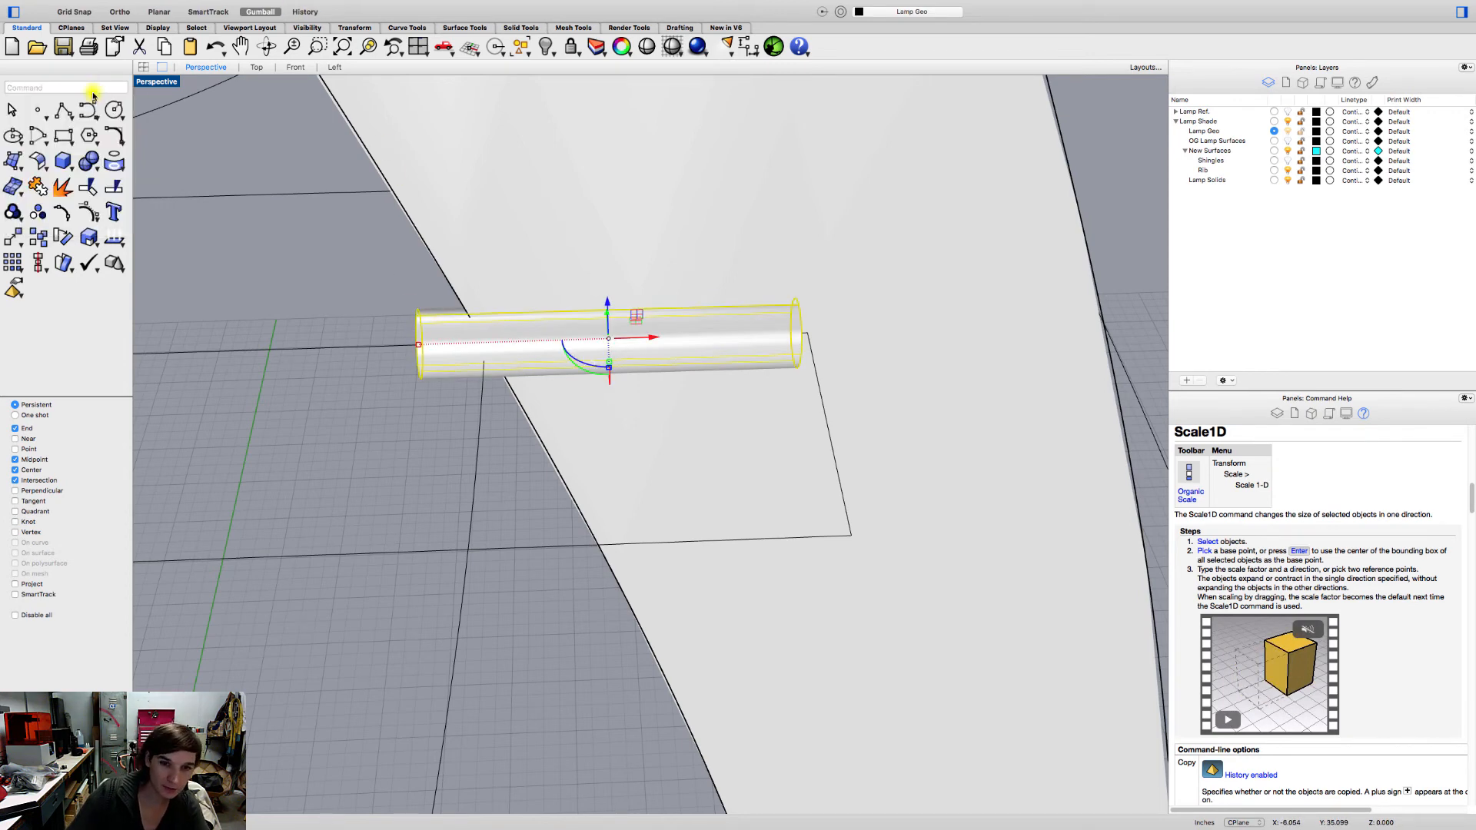
{"action": "left_click", "coordinate": [419, 343]}
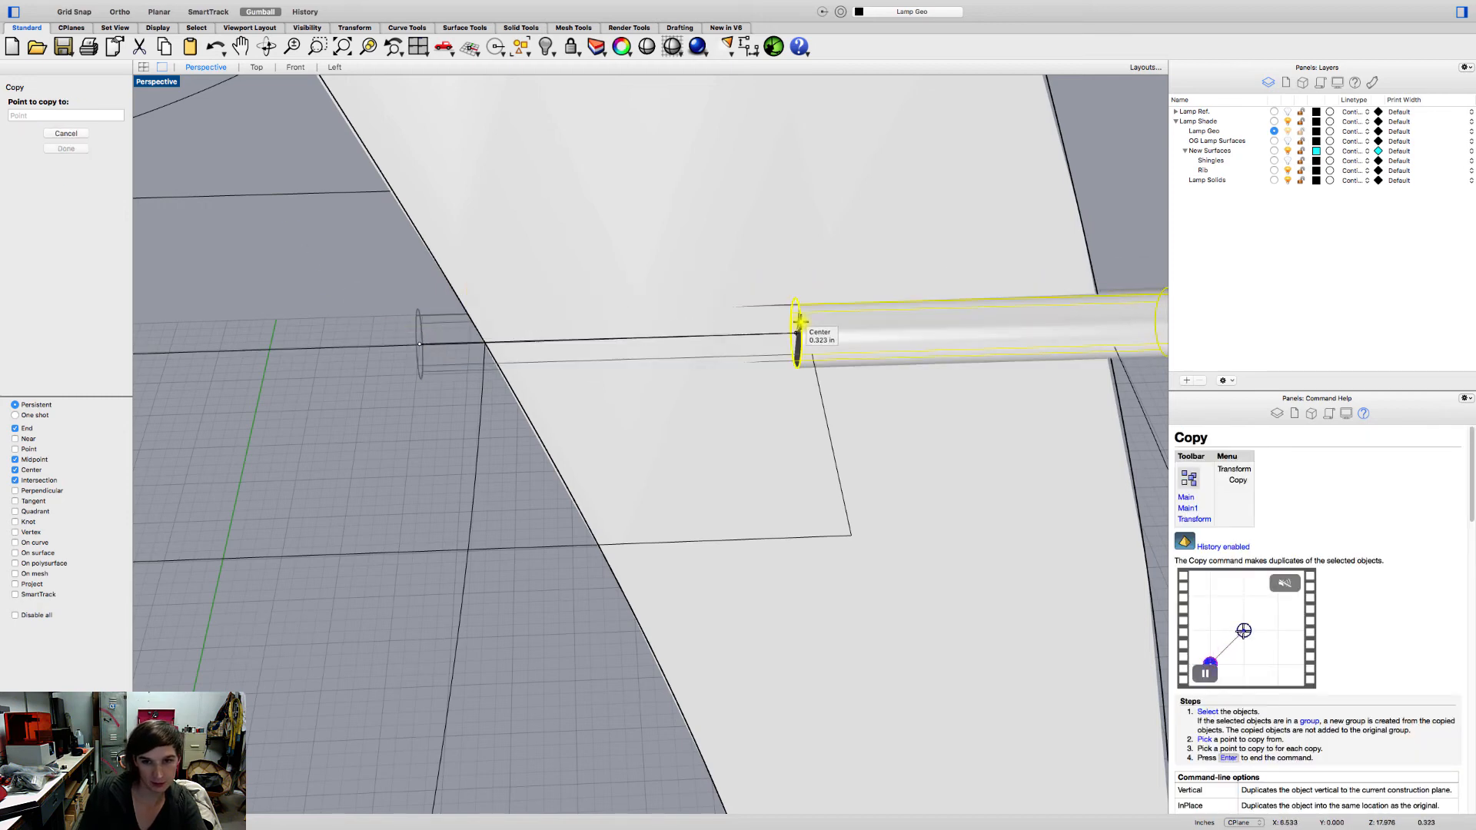
{"action": "left_click", "coordinate": [799, 319]}
{"action": "scroll", "coordinate": [800, 320], "scroll_direction": "down", "scroll_amount": 5}
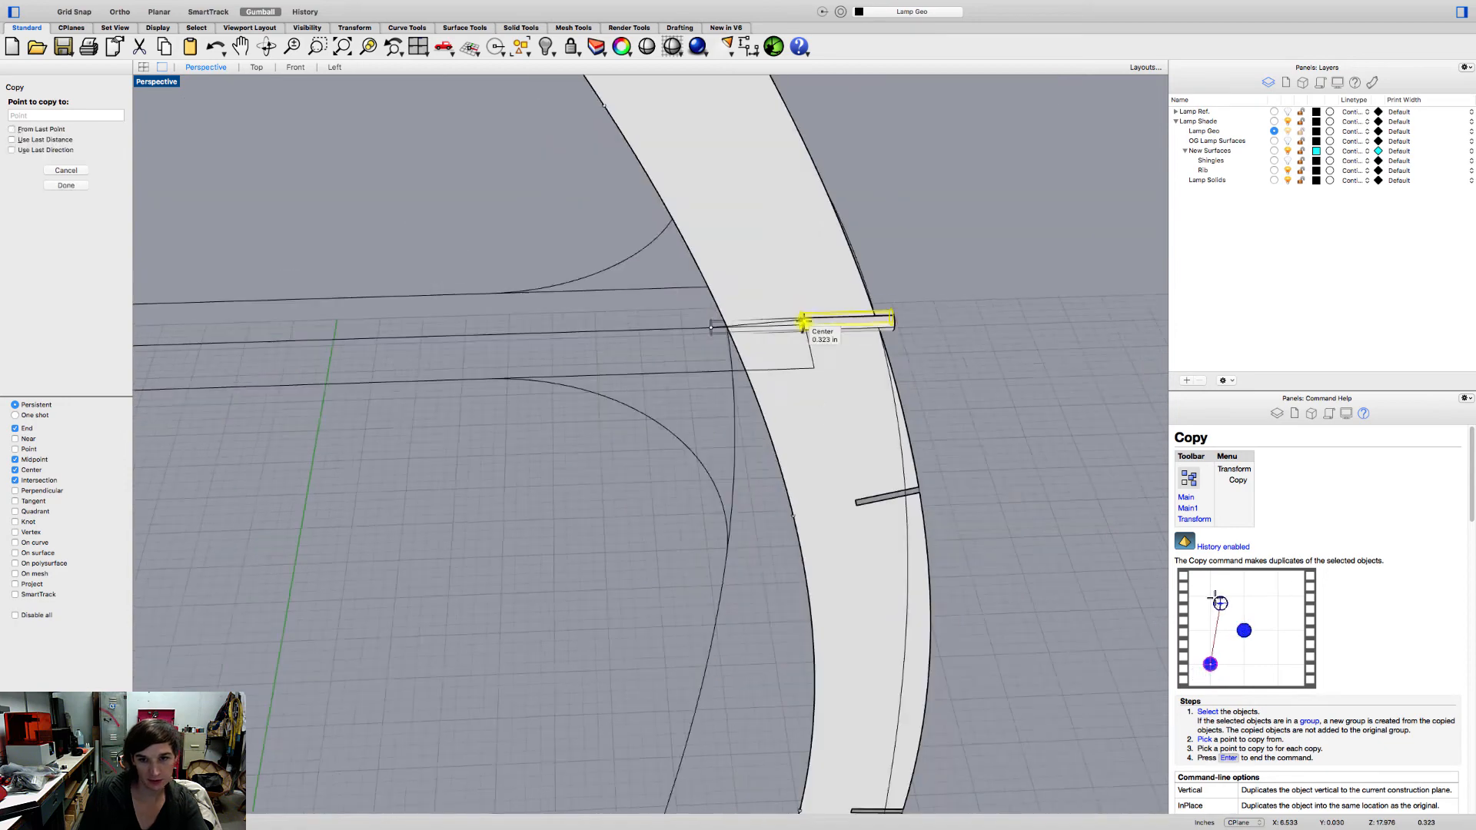
{"action": "key", "text": "Return"}
{"action": "left_click", "coordinate": [888, 295]}
{"action": "right_click_drag", "start_coordinate": [888, 295], "coordinate": [860, 304]}
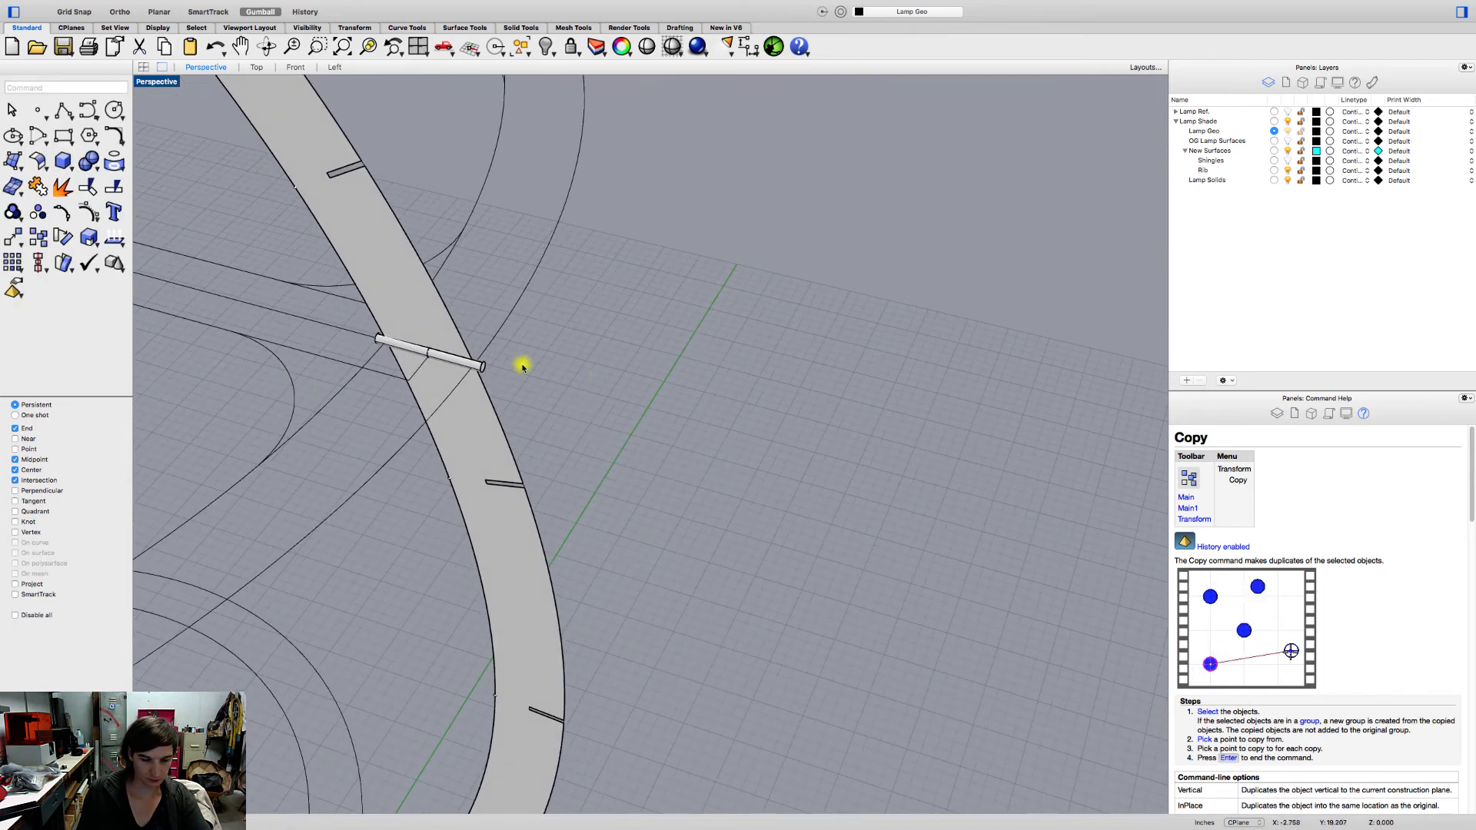
- Select the grouped top ring curves and create a planar surface from them
{"action": "right_click_drag", "start_coordinate": [515, 359], "coordinate": [618, 376], "text": "shift"}
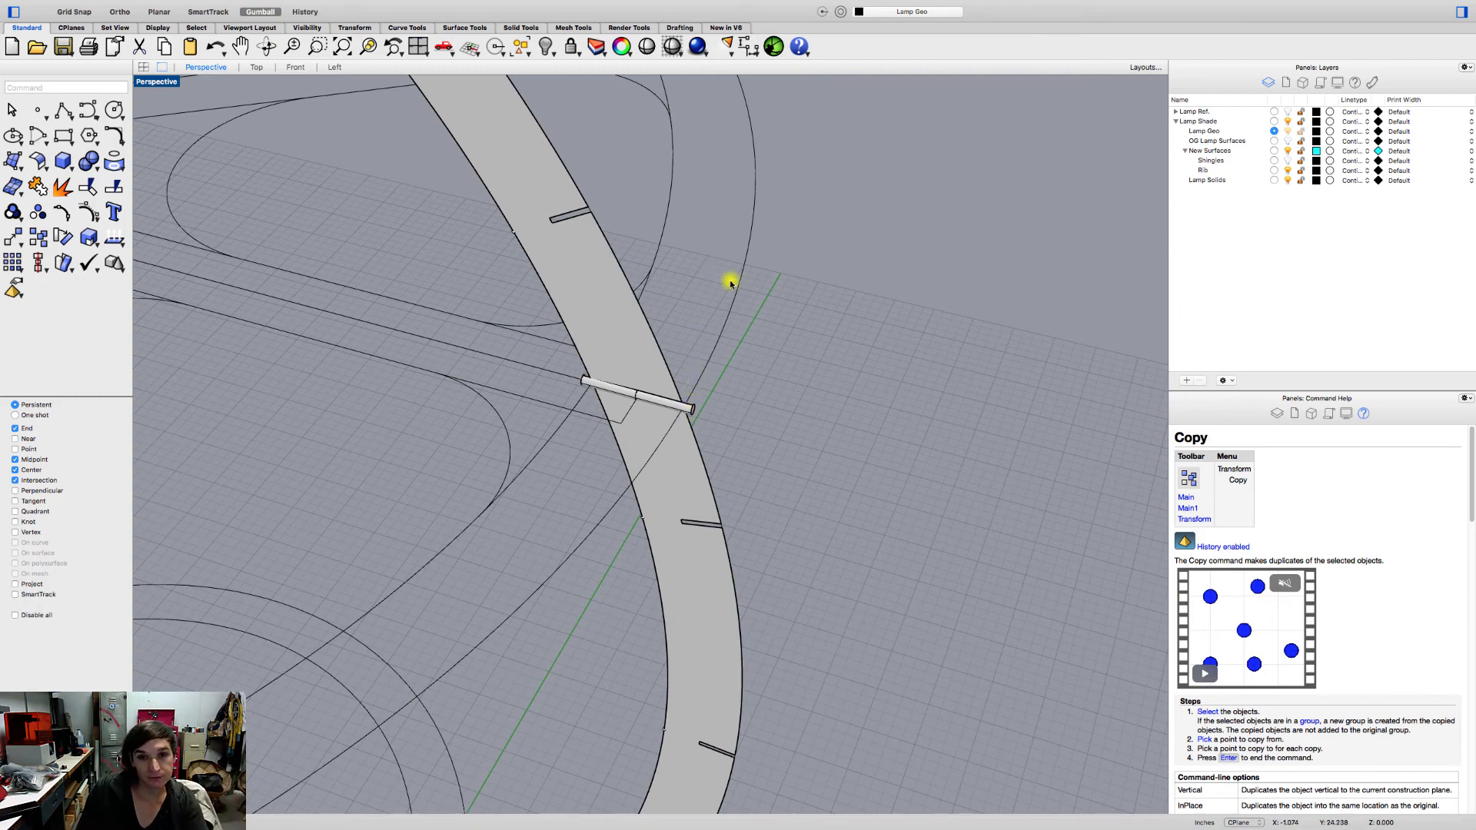
{"action": "left_click", "coordinate": [701, 382]}
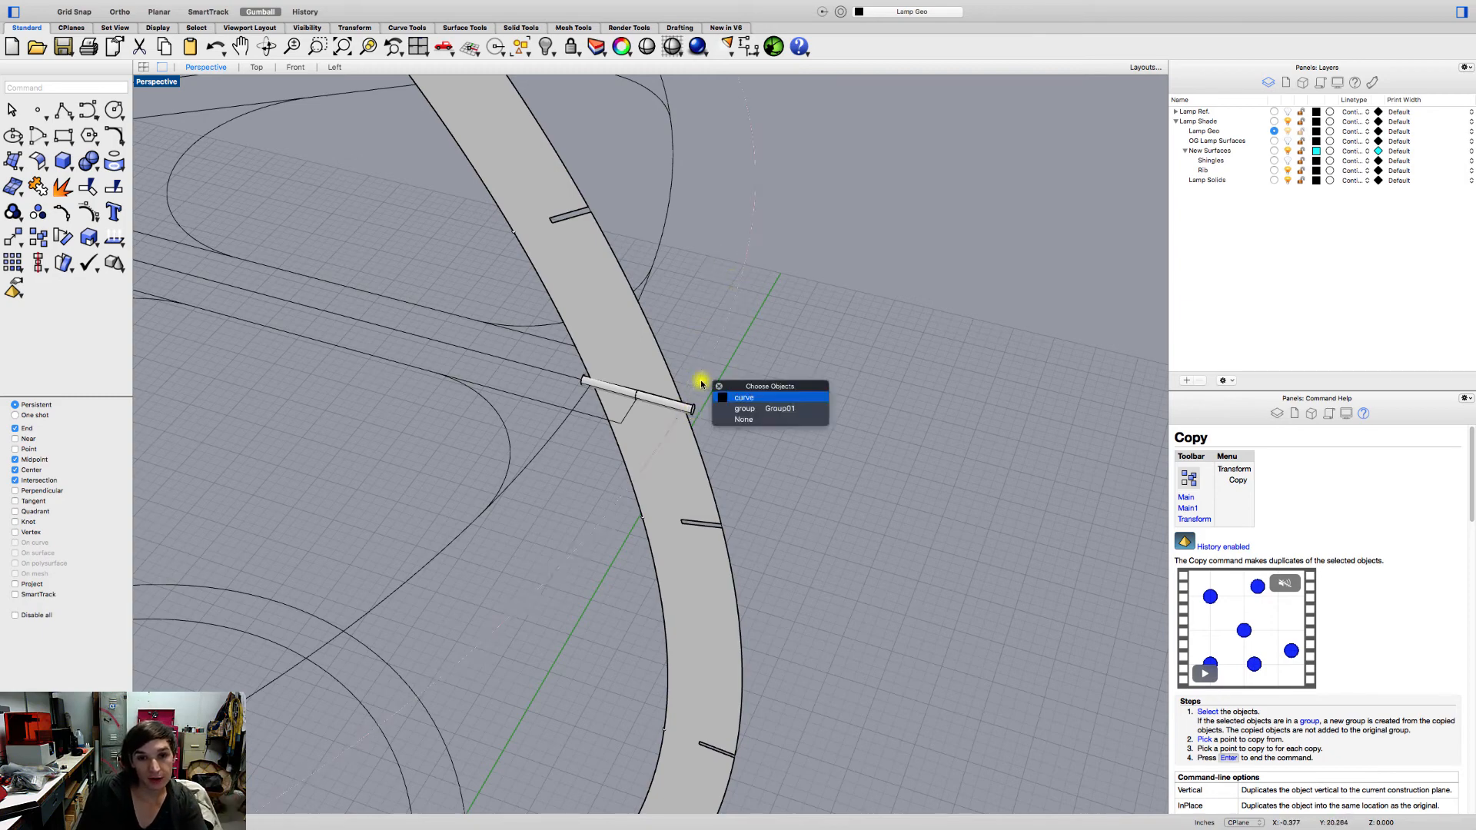
{"action": "left_click", "coordinate": [743, 409]}
{"action": "scroll", "coordinate": [741, 411], "scroll_direction": "down", "scroll_amount": 5}
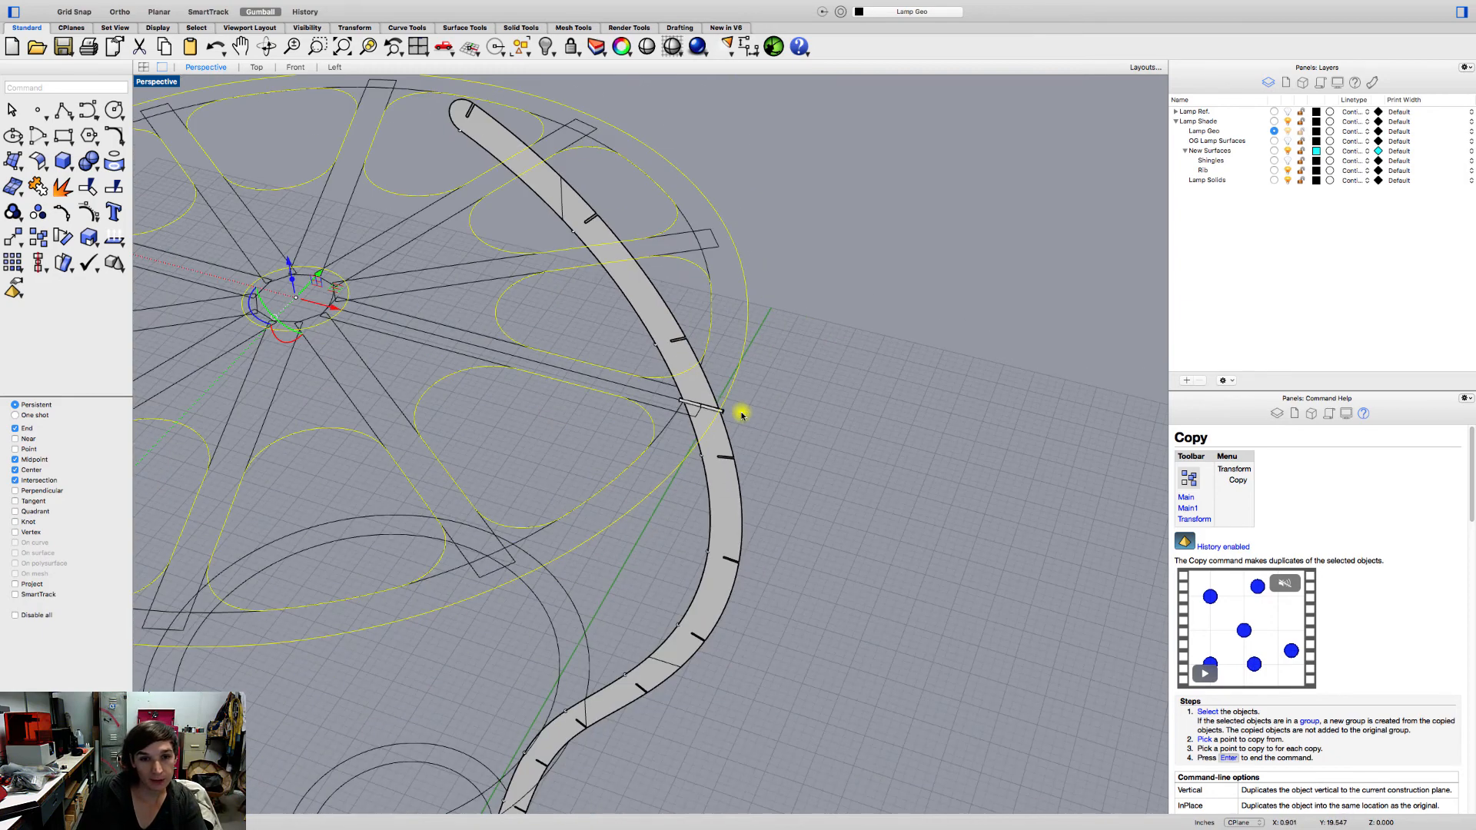
{"action": "mouse_move", "coordinate": [286, 11]}
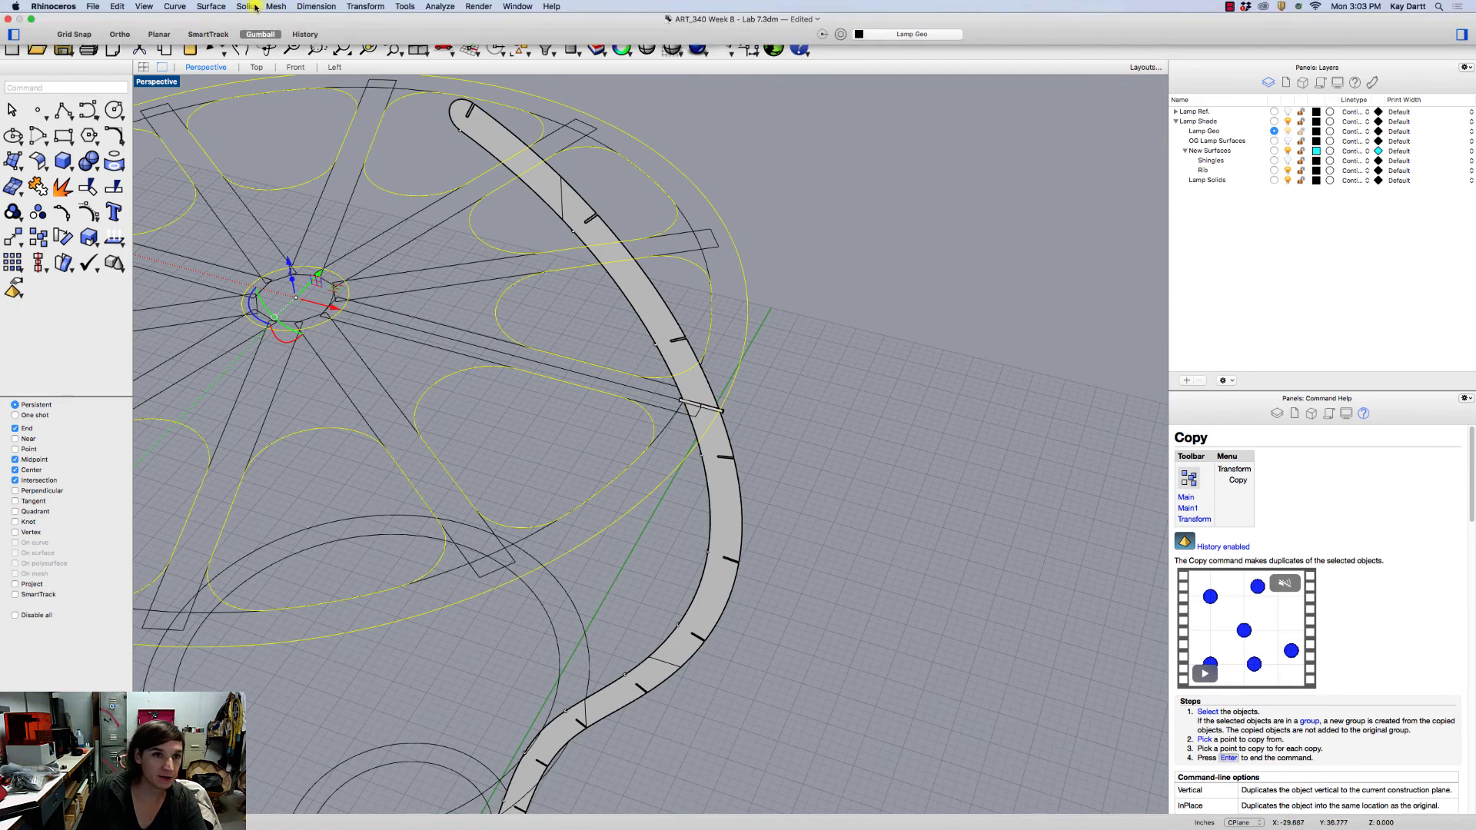
{"action": "left_click", "coordinate": [210, 7]}
{"action": "left_click", "coordinate": [281, 127]}
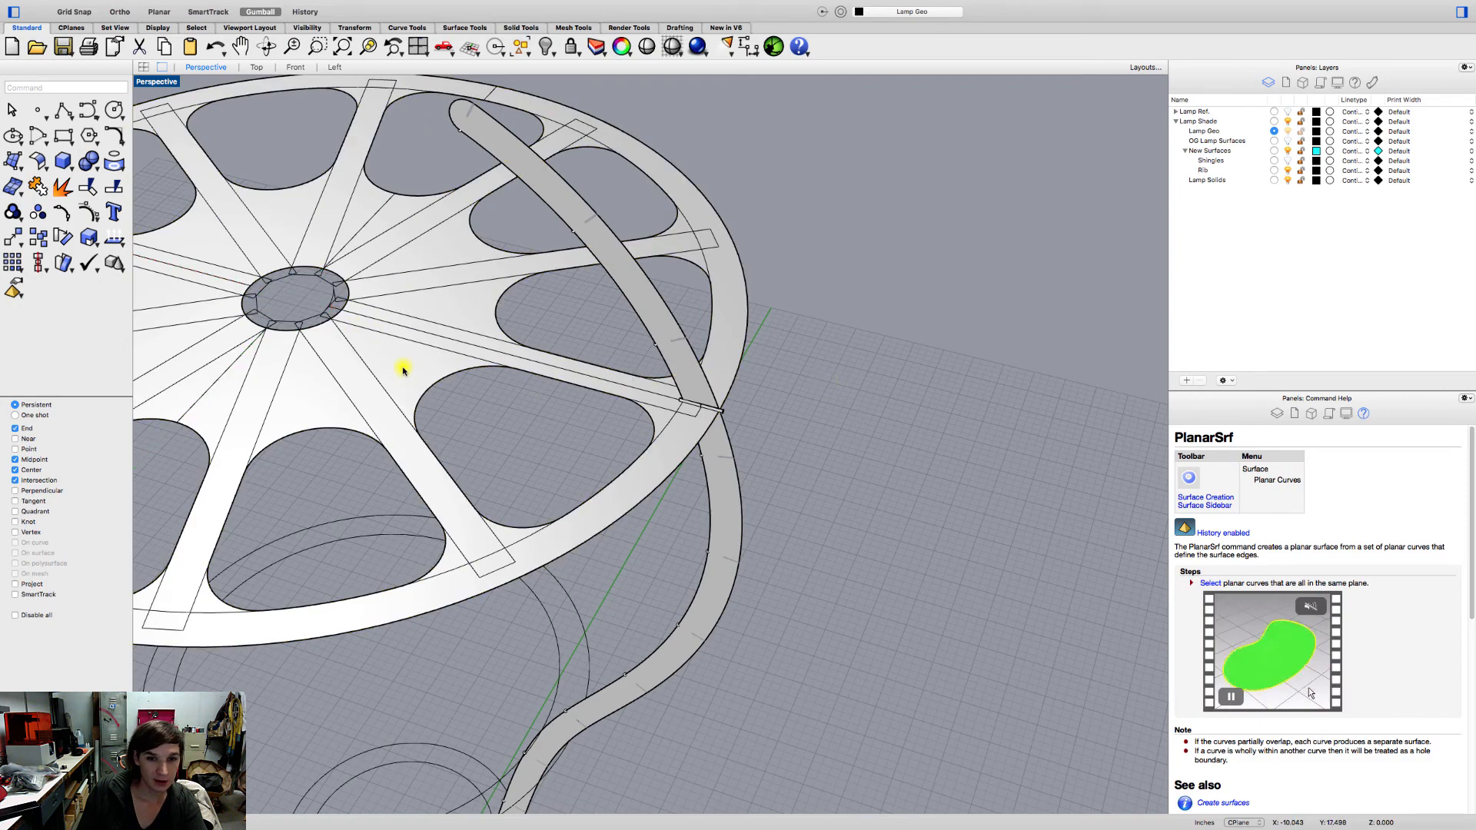
- Polar-array the pipe on the rib's outer edge around the top ring's centre, with 10 items filling 360 degrees
{"action": "scroll", "coordinate": [718, 416], "scroll_direction": "up", "scroll_amount": 2}
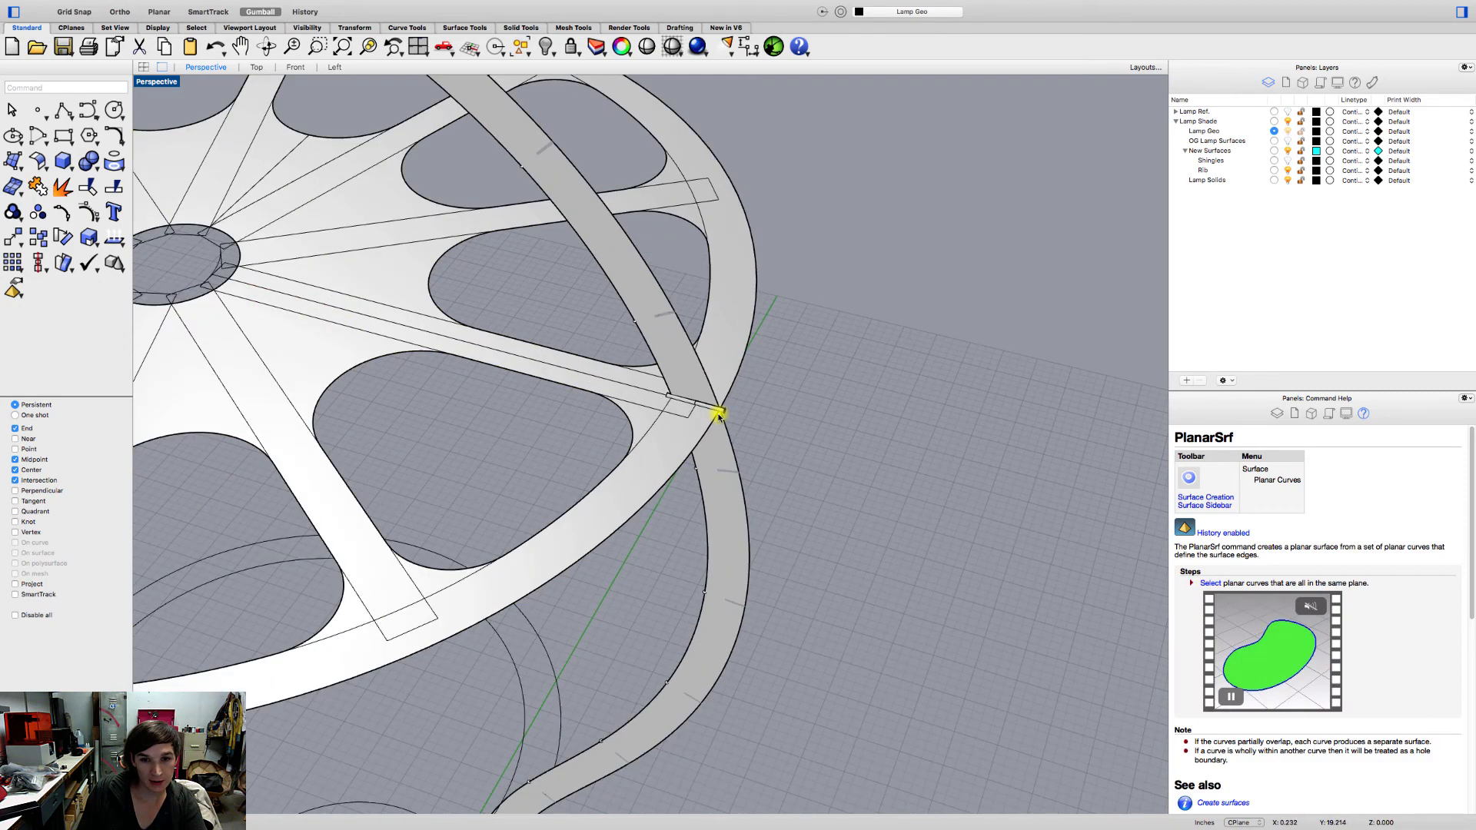
{"action": "left_click", "coordinate": [720, 411]}
{"action": "scroll", "coordinate": [723, 411], "scroll_direction": "up", "scroll_amount": 2}
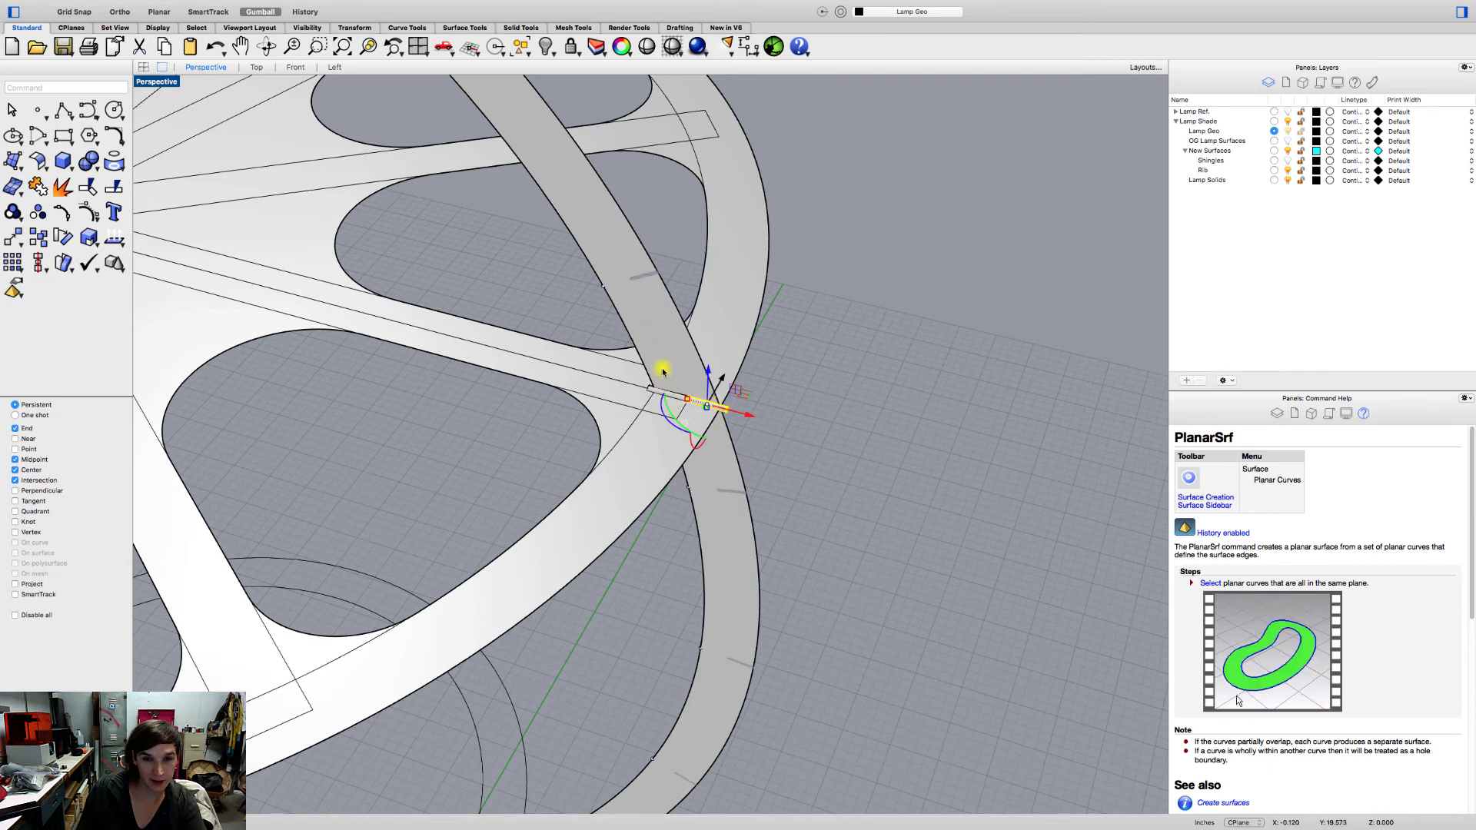
{"action": "scroll", "coordinate": [662, 371], "scroll_direction": "down", "scroll_amount": 2}
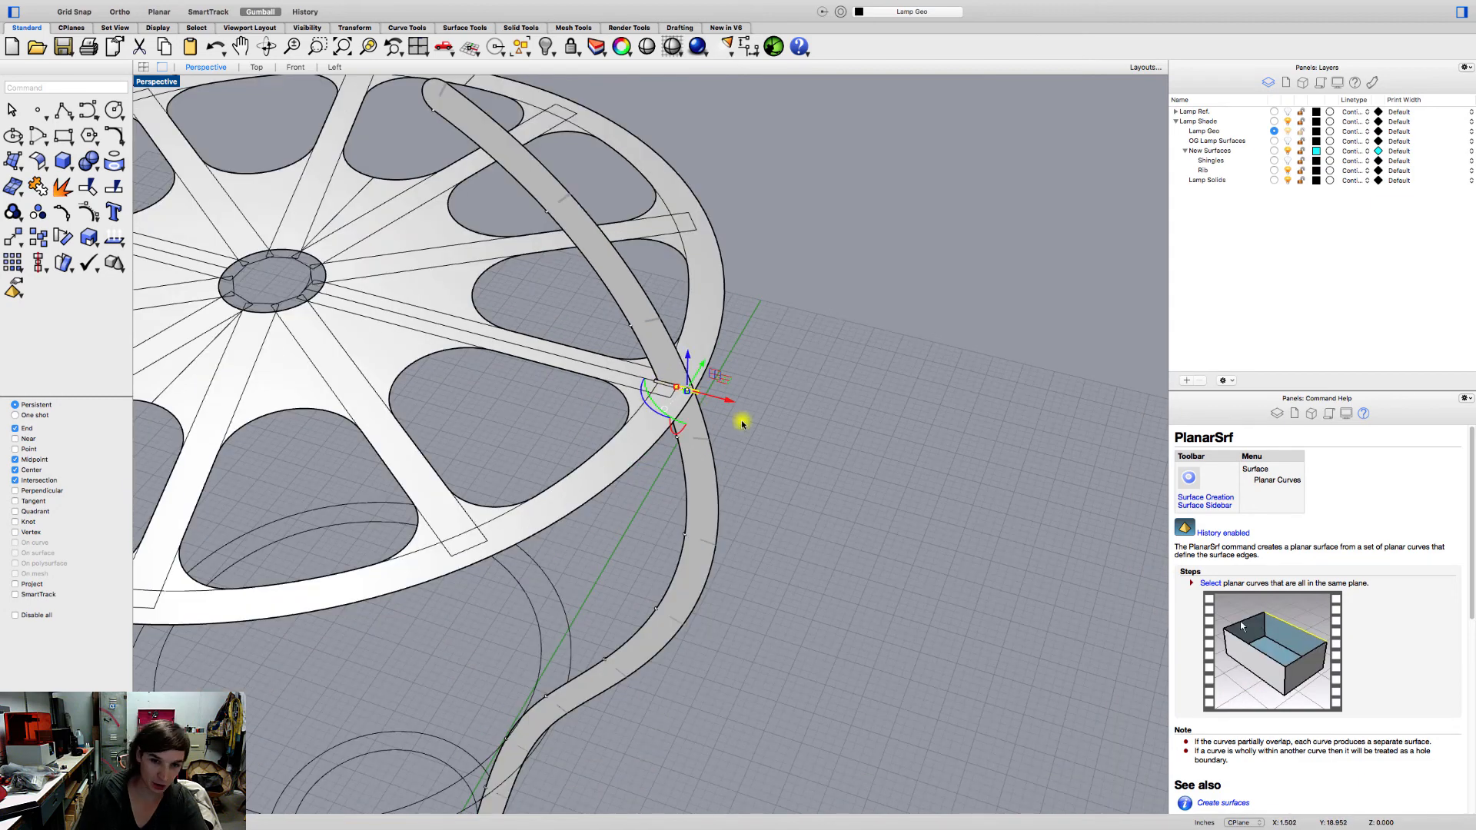
{"action": "scroll", "coordinate": [761, 419], "scroll_direction": "down", "scroll_amount": 2}
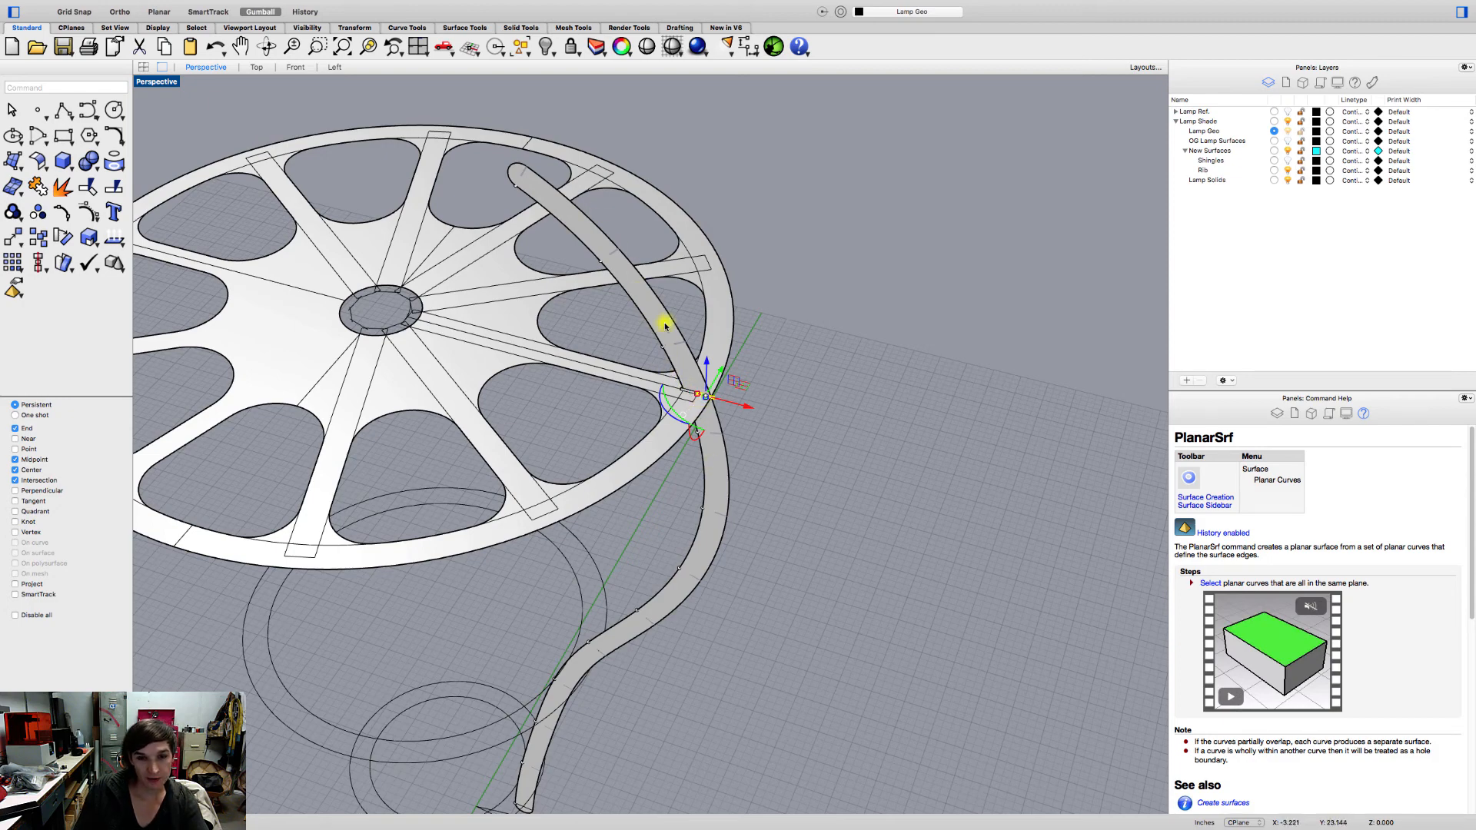
{"action": "right_click_drag", "start_coordinate": [666, 327], "coordinate": [719, 294]}
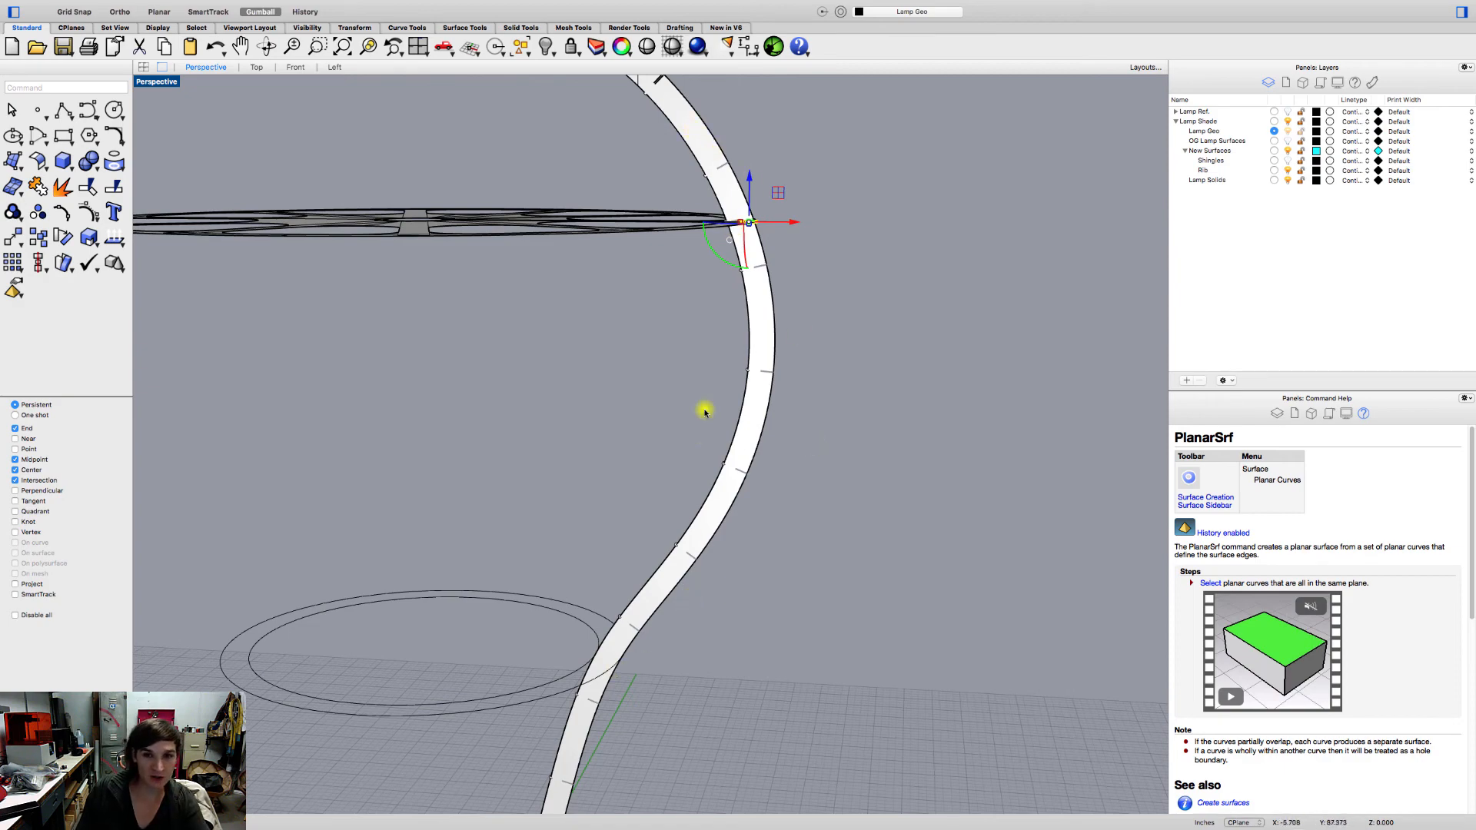
{"action": "right_click_drag", "start_coordinate": [705, 413], "coordinate": [712, 477]}
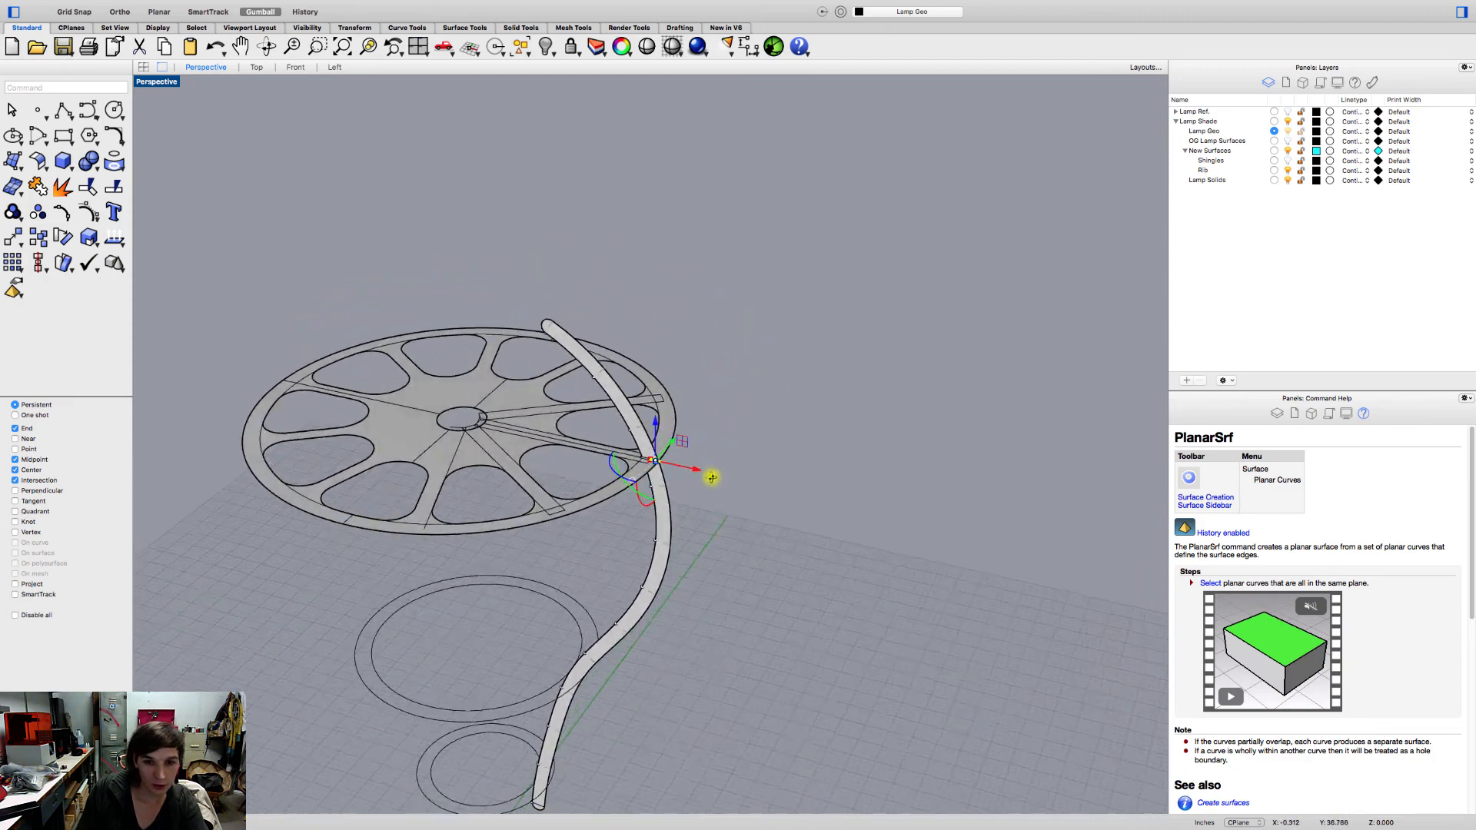
{"action": "scroll", "coordinate": [677, 477], "scroll_direction": "up", "scroll_amount": 6}
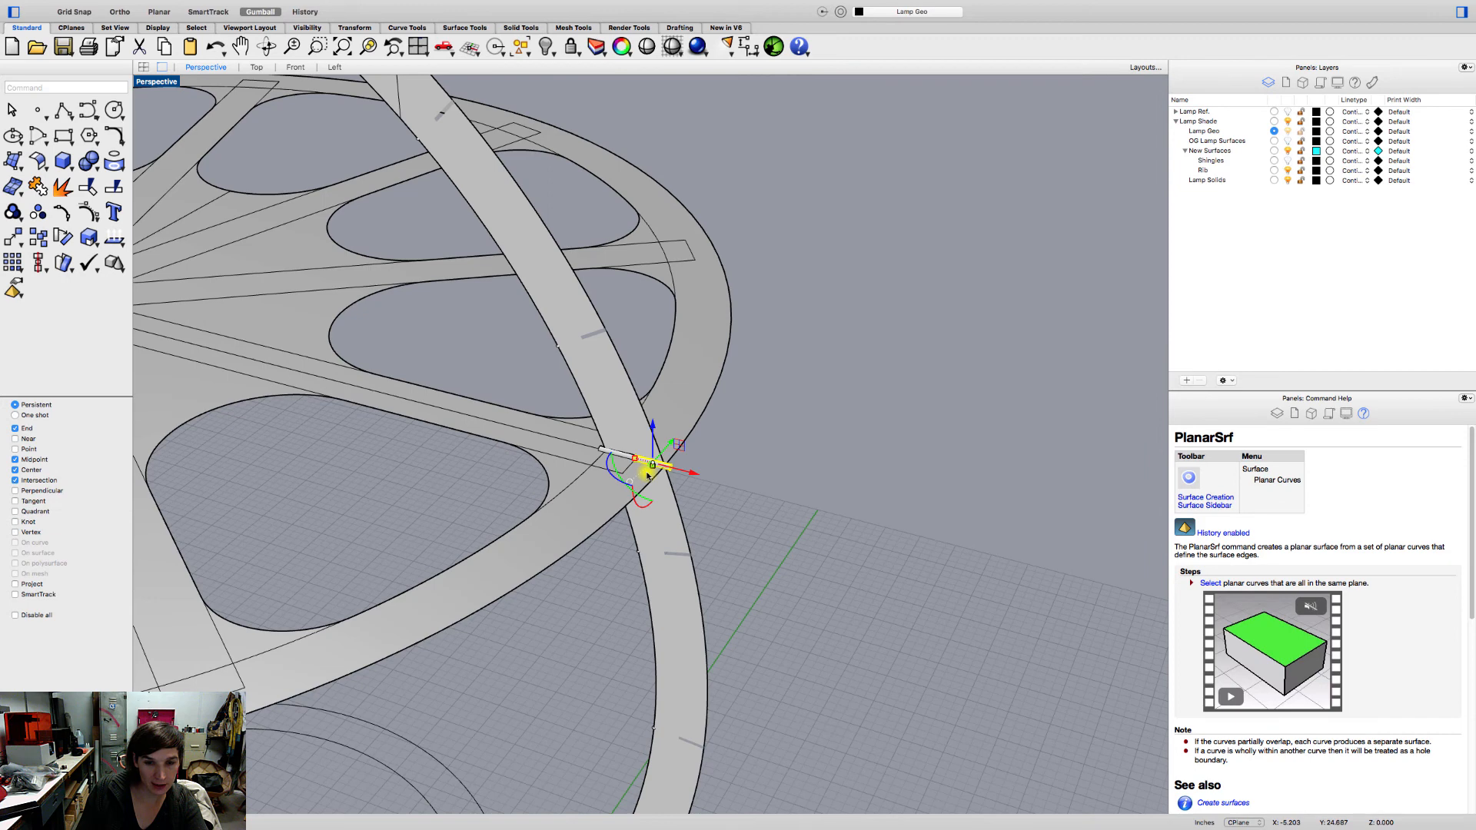
{"action": "left_click", "coordinate": [21, 273]}
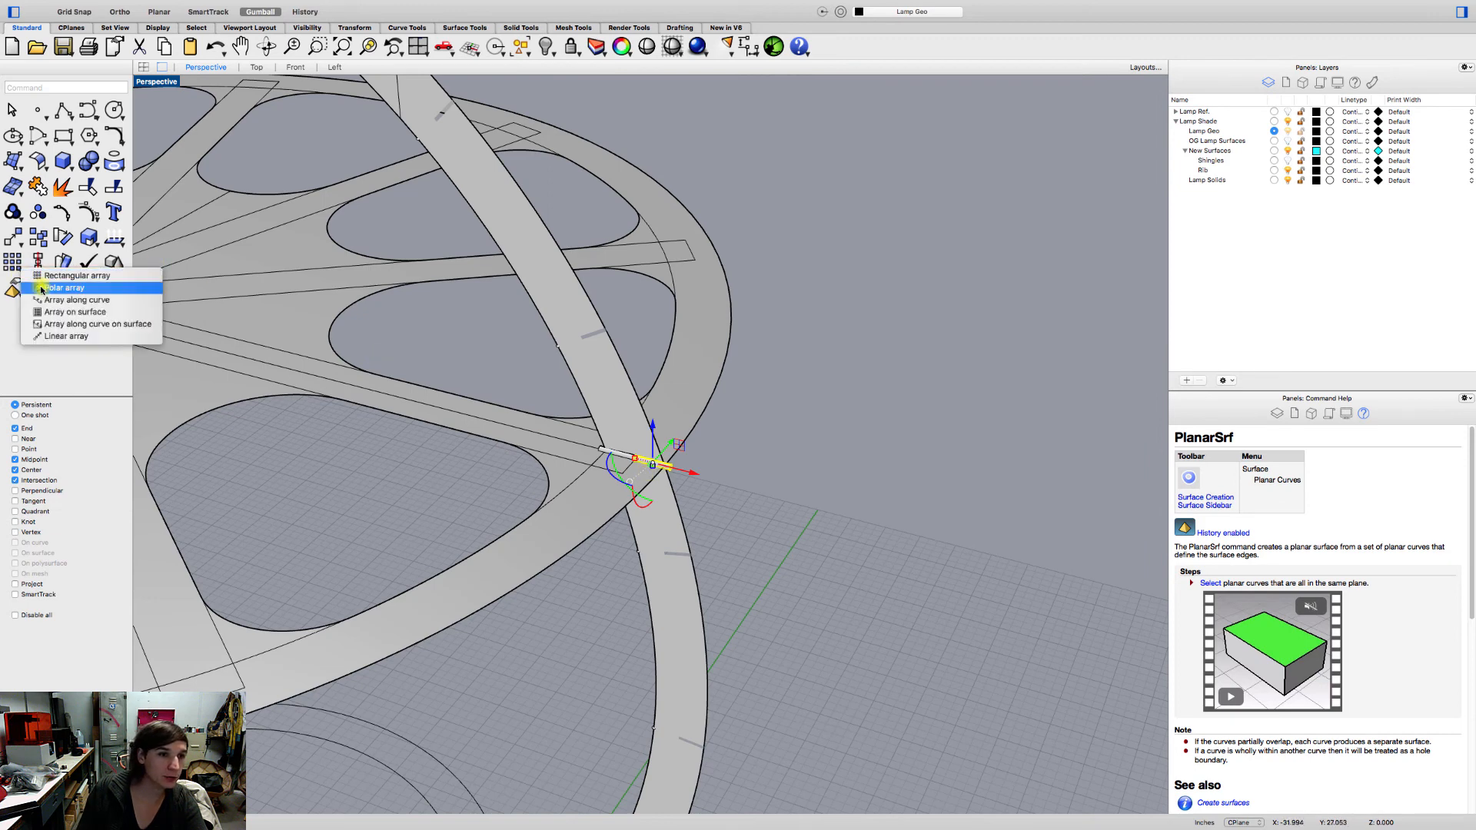
{"action": "left_click", "coordinate": [48, 284]}
{"action": "scroll", "coordinate": [323, 357], "scroll_direction": "down", "scroll_amount": 4}
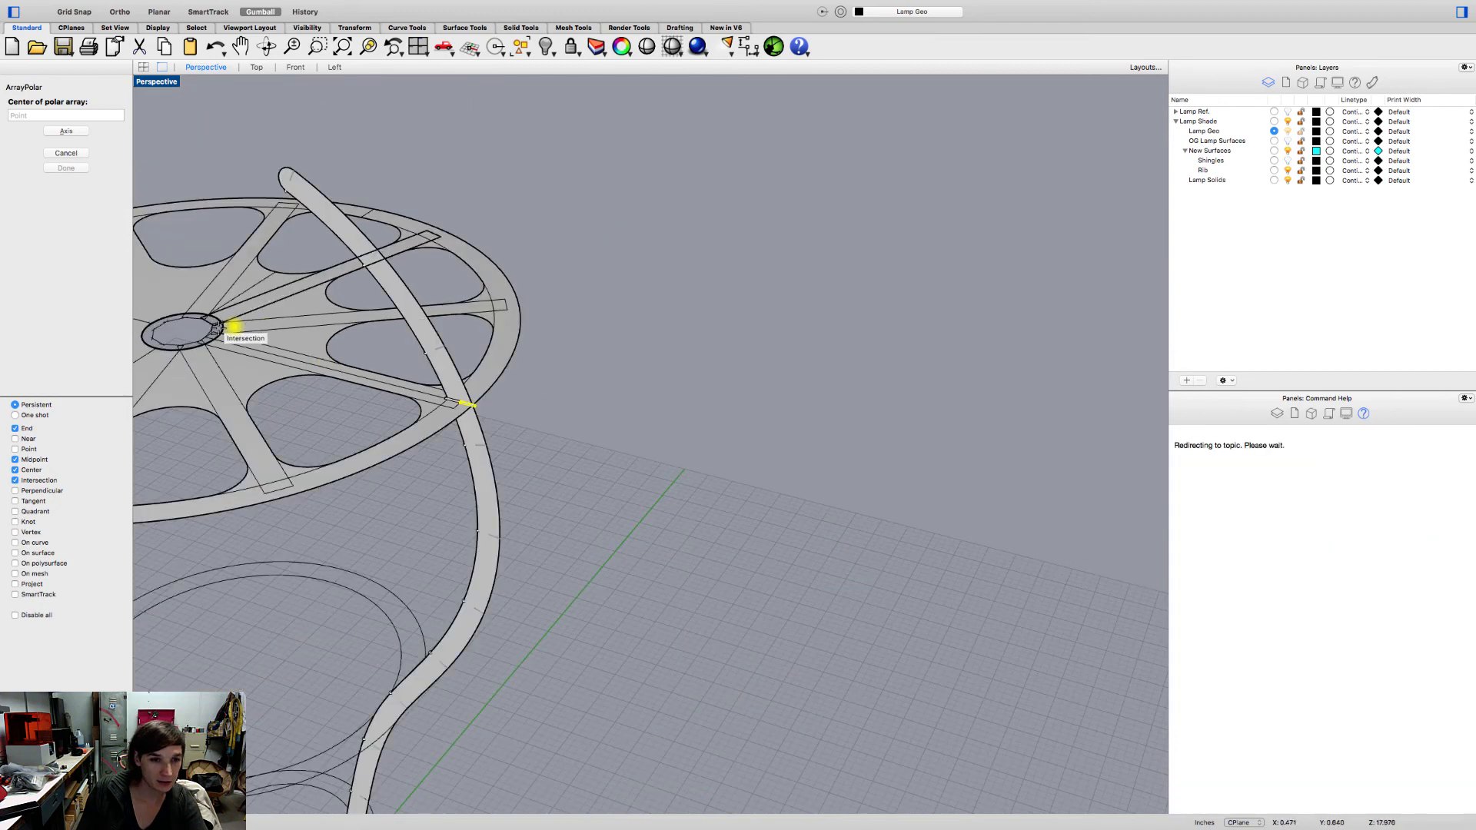
{"action": "scroll", "coordinate": [204, 343], "scroll_direction": "up", "scroll_amount": 3}
{"action": "left_click", "coordinate": [193, 355]}
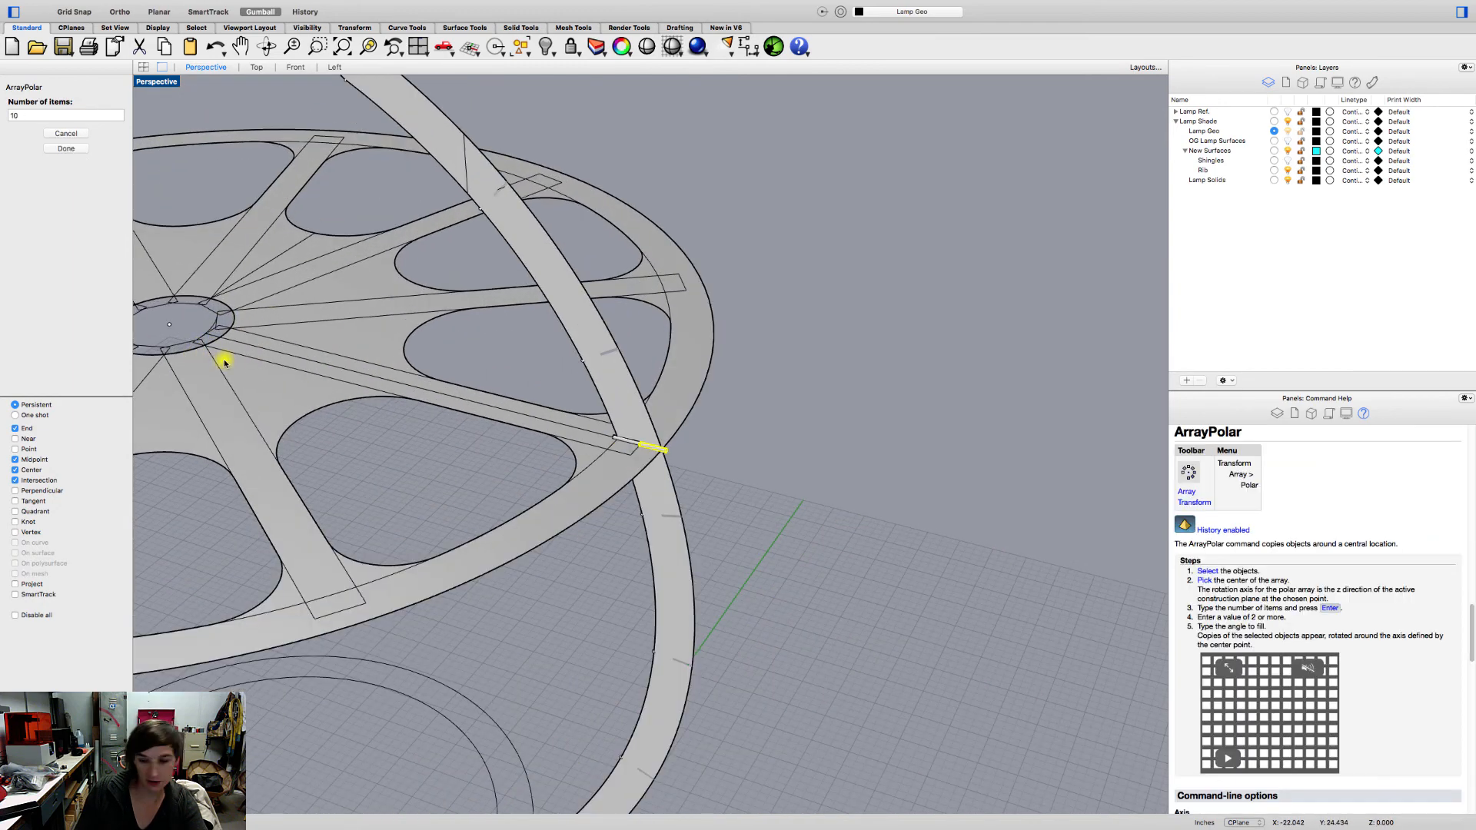
{"action": "key", "text": "Return"}
{"action": "key", "text": "Return"}
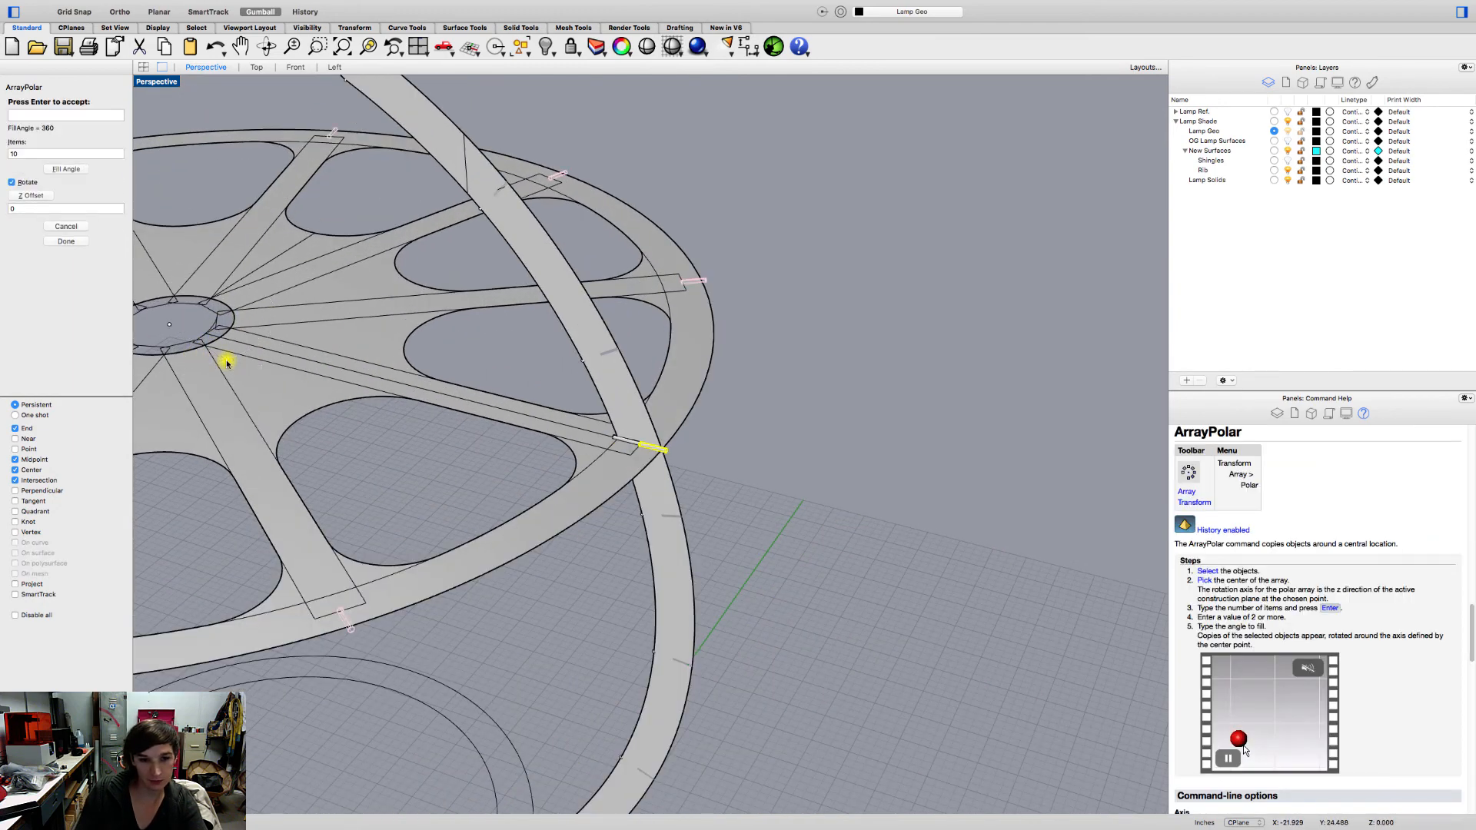
{"action": "key", "text": "Return"}
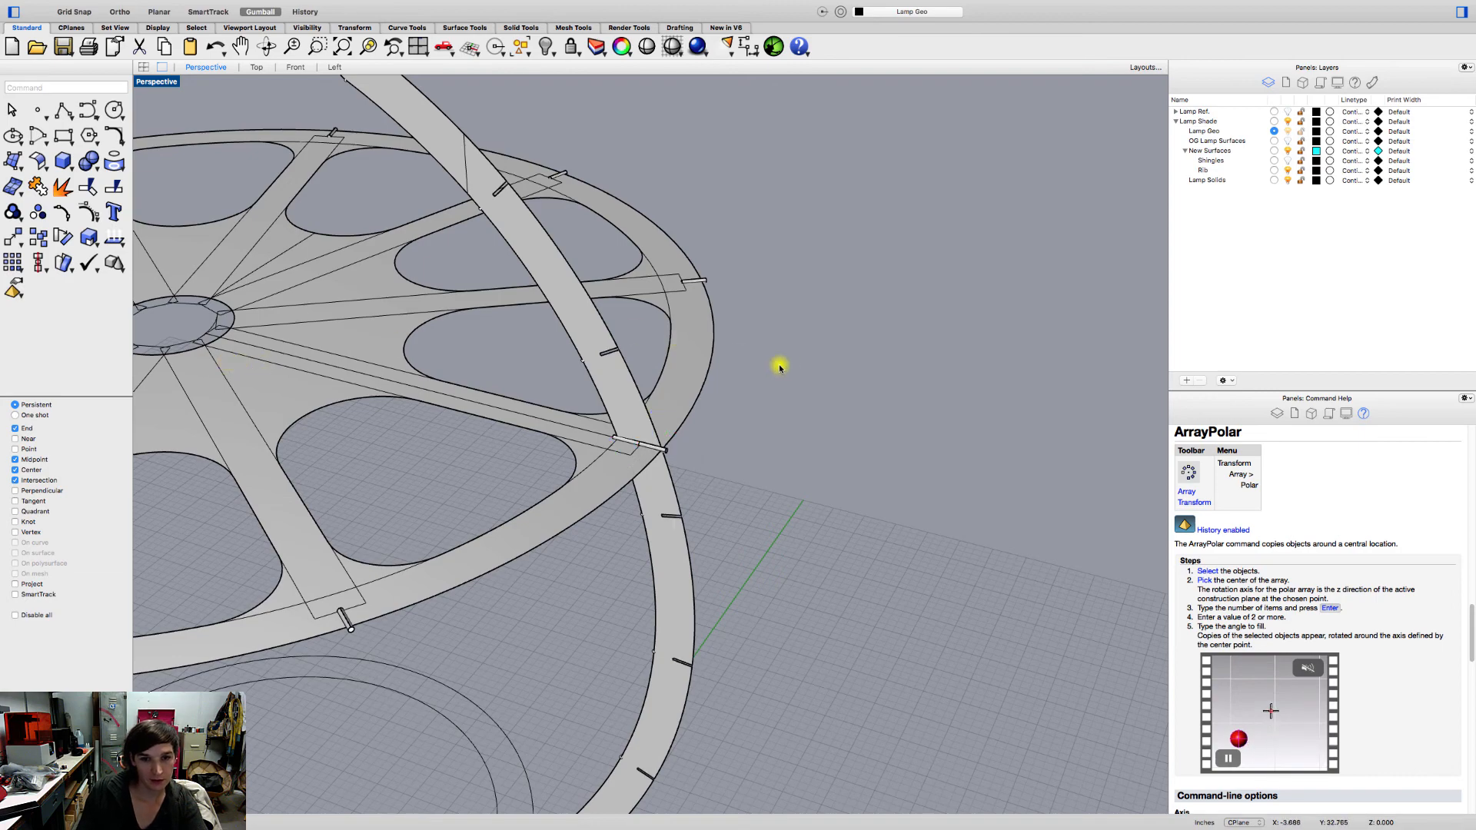
- Start splitting the top ring's planar surface group, choosing all polysurfaces as the cutting objects
{"action": "scroll", "coordinate": [768, 365], "scroll_direction": "down", "scroll_amount": 3}
{"action": "left_click", "coordinate": [724, 358]}
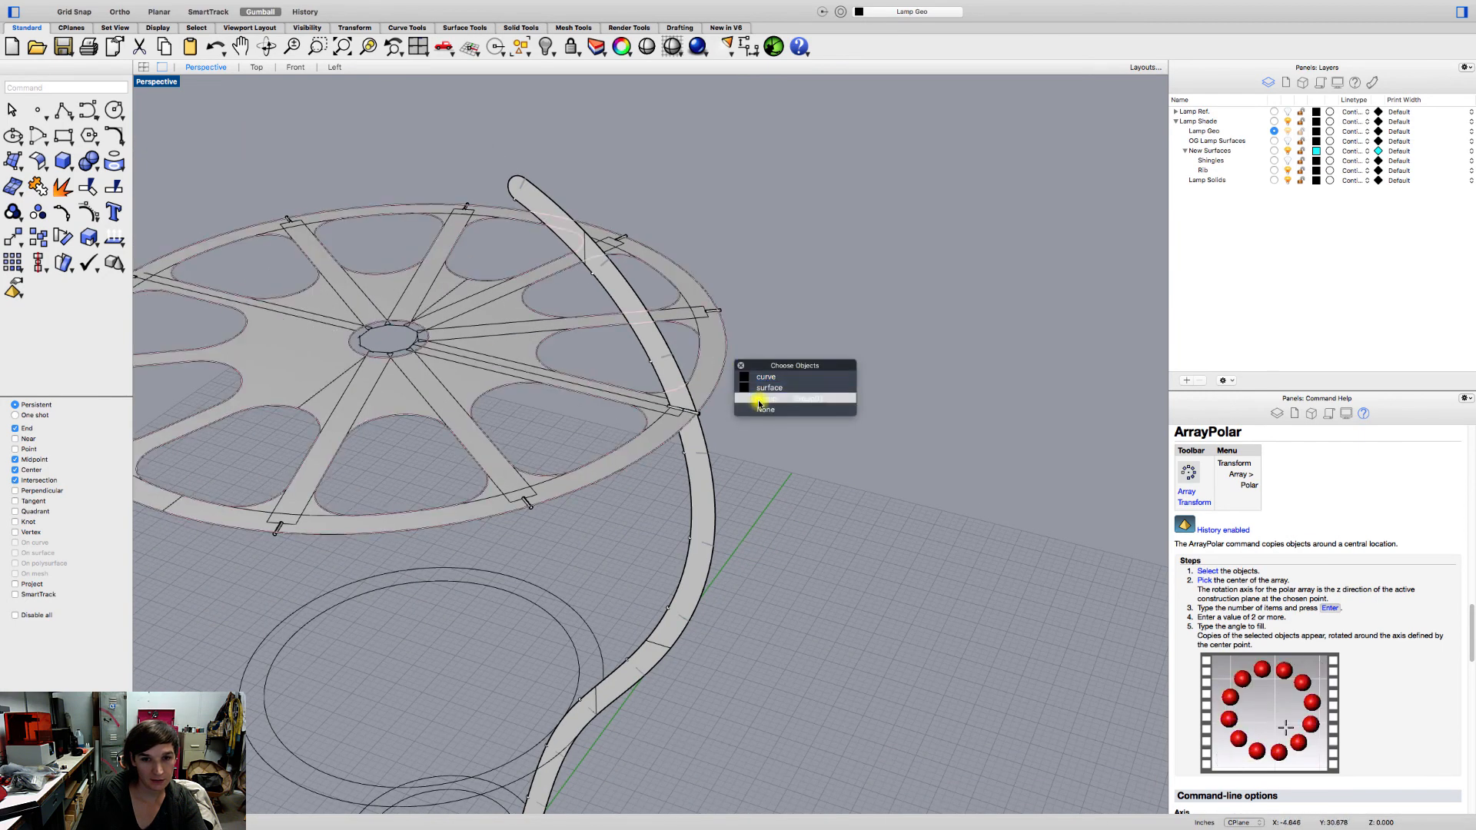
{"action": "left_click", "coordinate": [760, 399]}
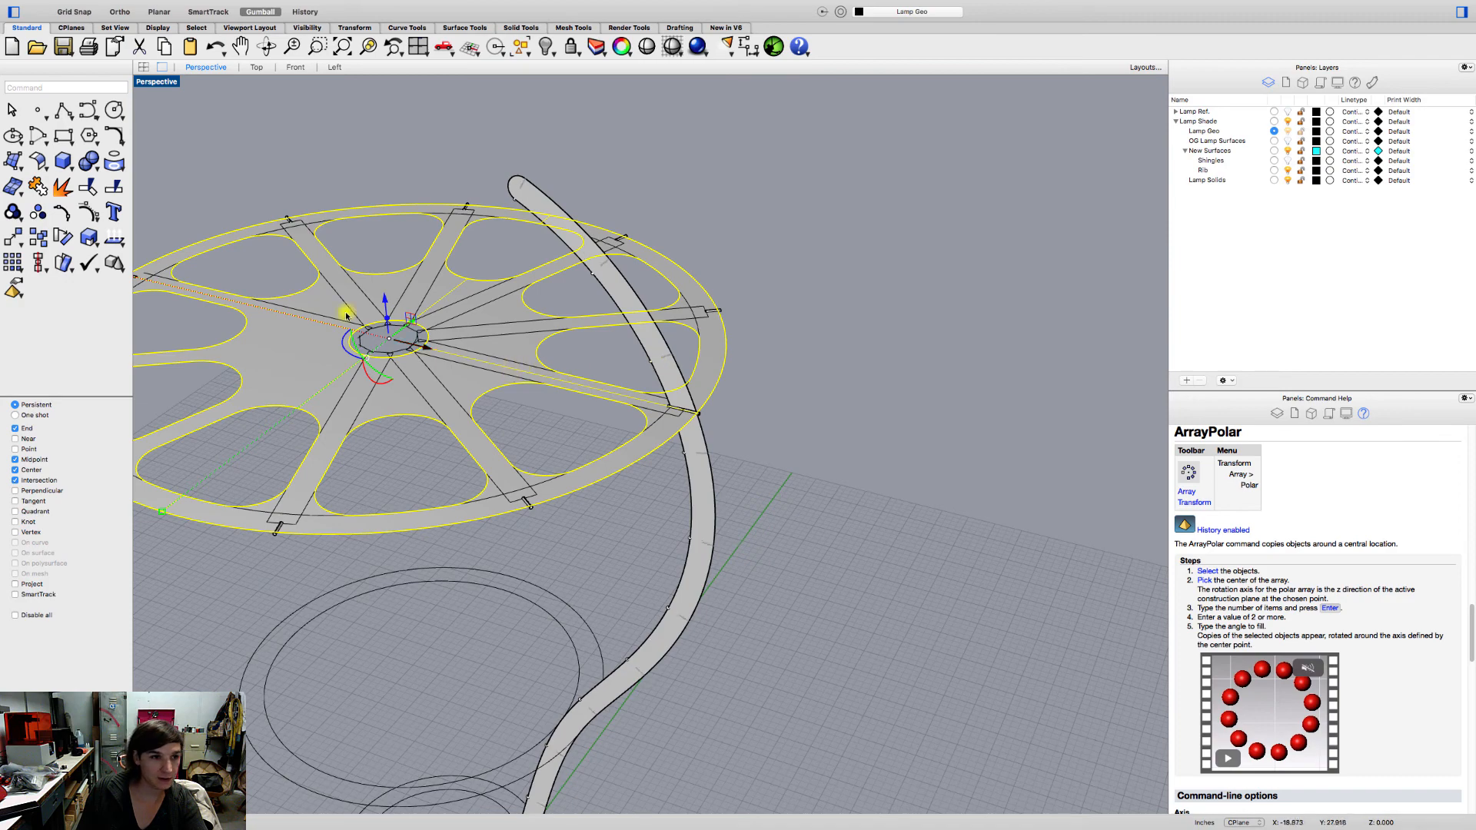
{"action": "left_click", "coordinate": [115, 189]}
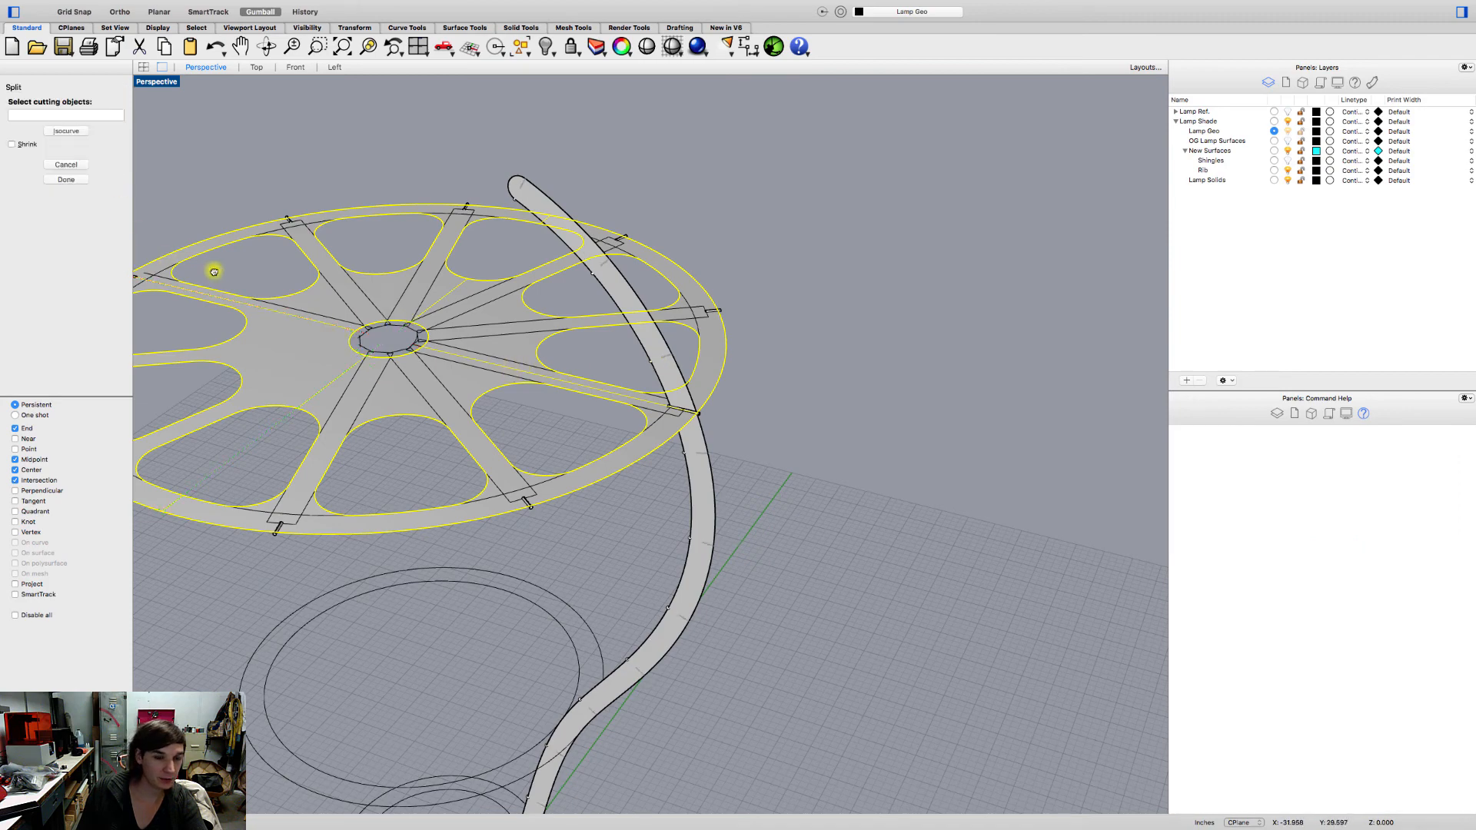
{"action": "right_click_drag", "start_coordinate": [214, 271], "coordinate": [319, 286], "text": "shift"}
{"action": "left_click", "coordinate": [185, 370]}
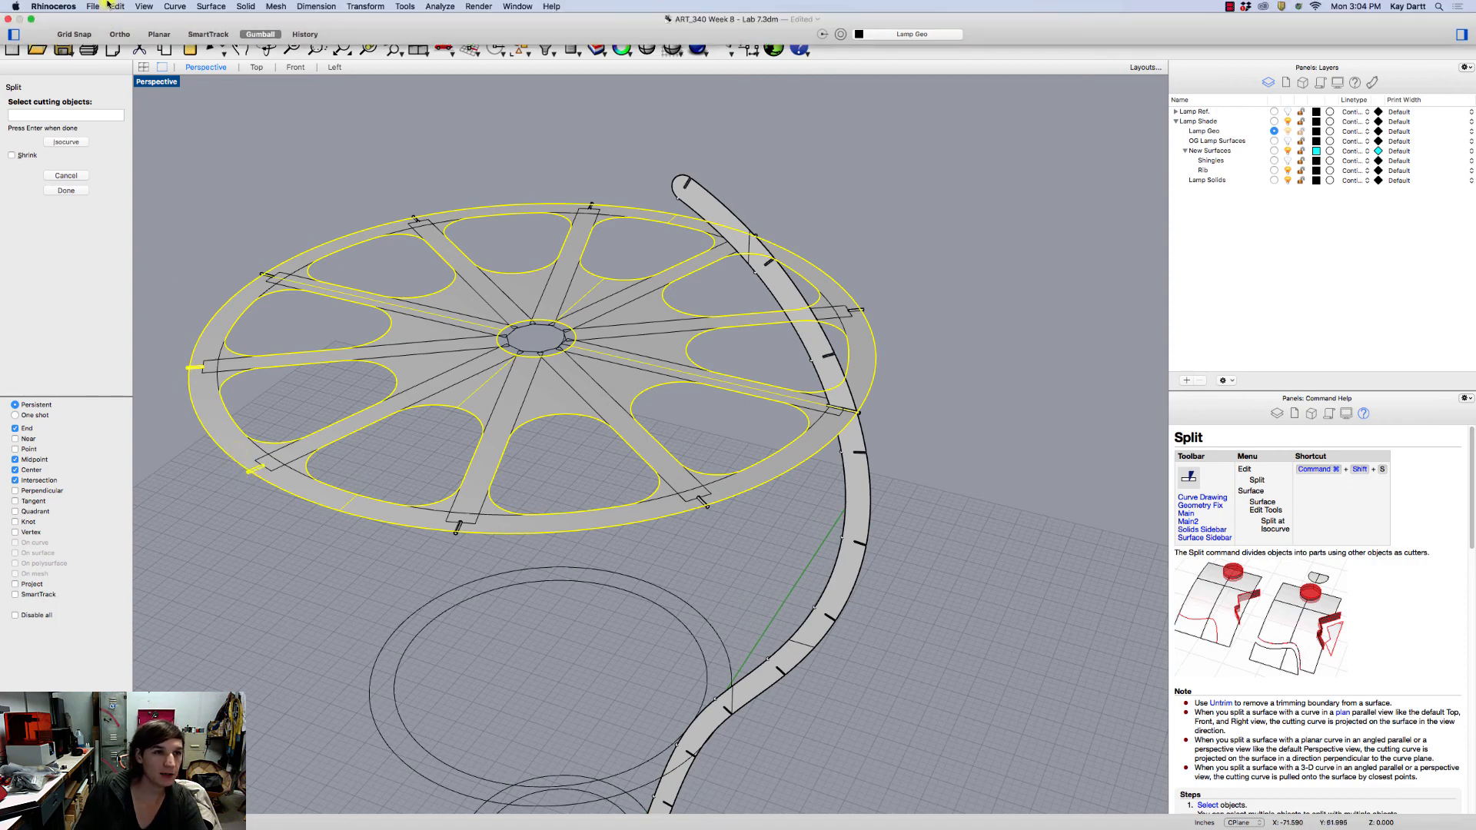
{"action": "left_click", "coordinate": [138, 6]}
{"action": "left_click", "coordinate": [195, 204]}
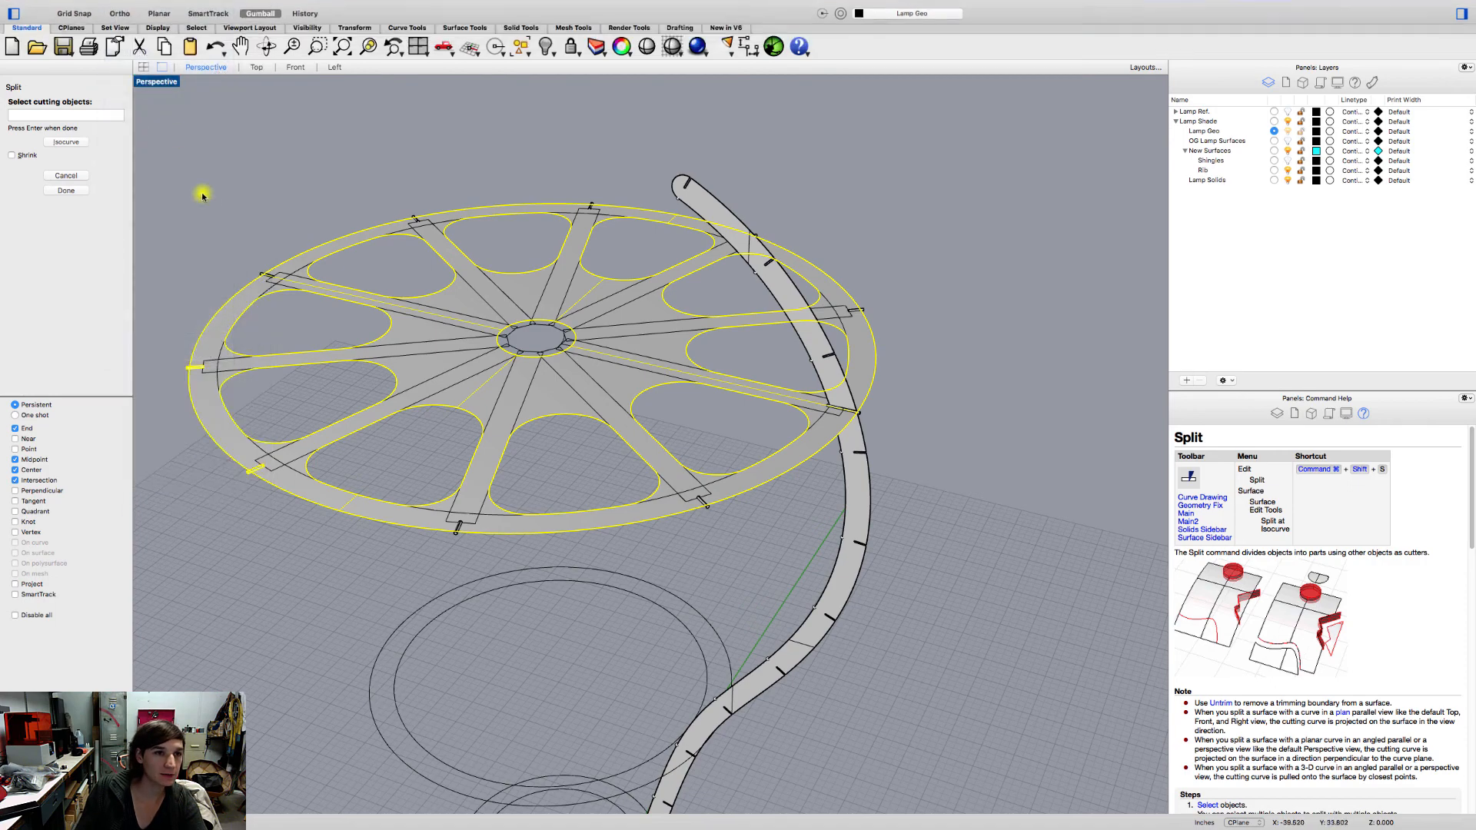
{"action": "left_click", "coordinate": [116, 6]}
{"action": "mouse_move", "coordinate": [173, 121]}
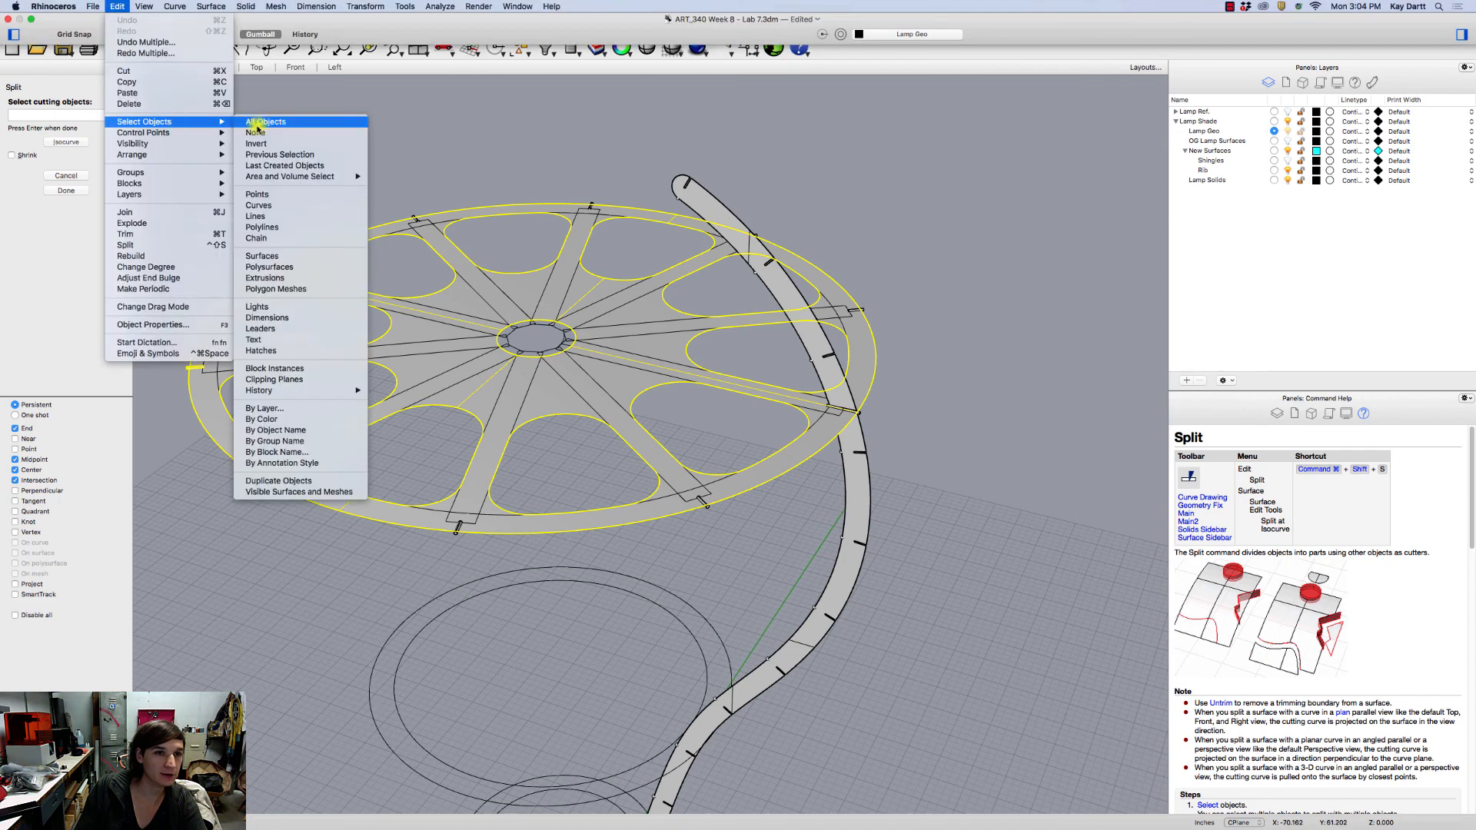
{"action": "left_click", "coordinate": [283, 270]}
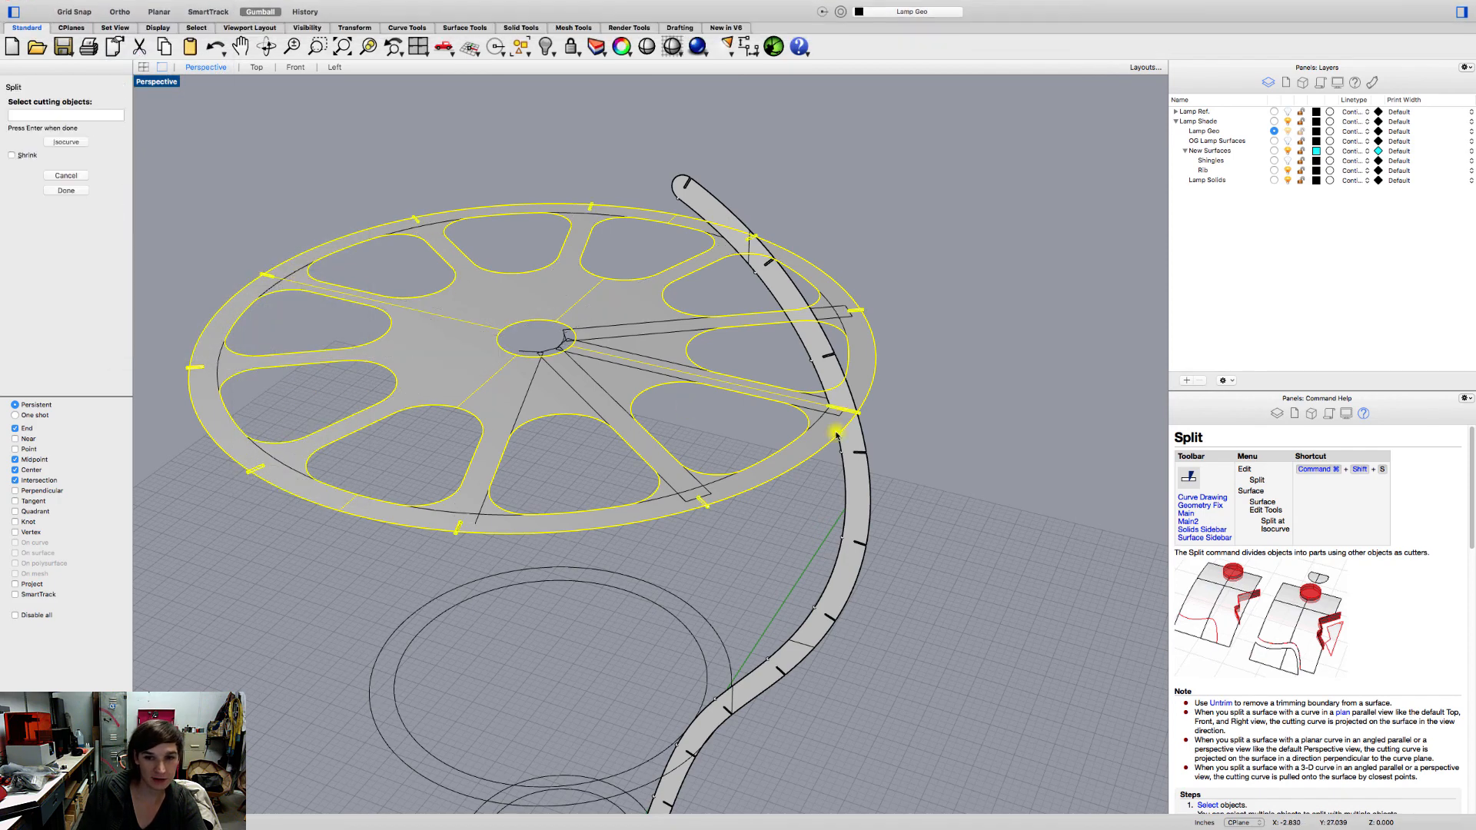
- Leave the inner pipe at the rib out of the cutting objects, complete the split, and clear the selection
{"action": "scroll", "coordinate": [838, 419], "scroll_direction": "up", "scroll_amount": 5}
{"action": "scroll", "coordinate": [834, 416], "scroll_direction": "up", "scroll_amount": 2}
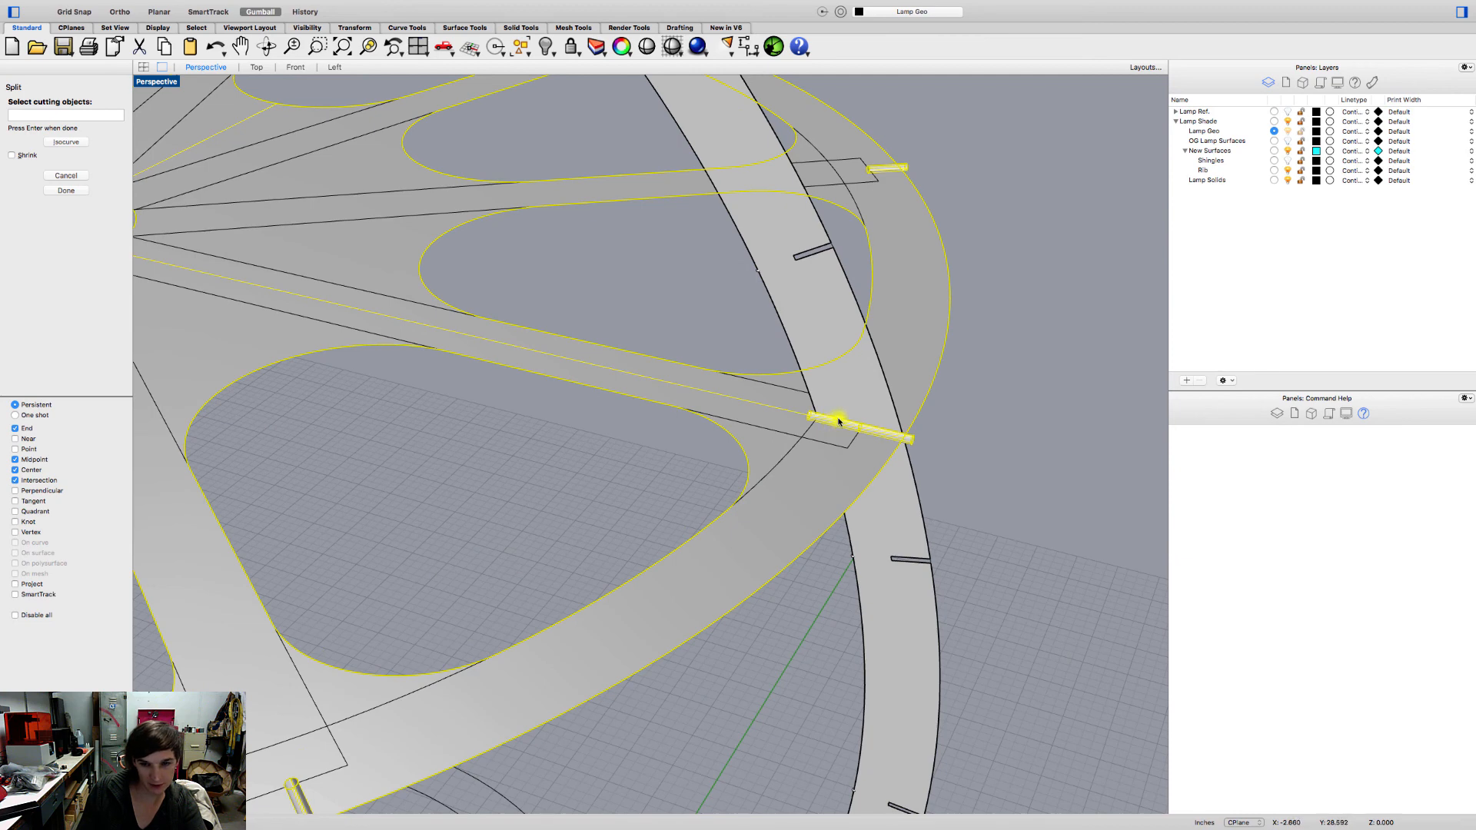
{"action": "scroll", "coordinate": [837, 419], "scroll_direction": "up", "scroll_amount": 2}
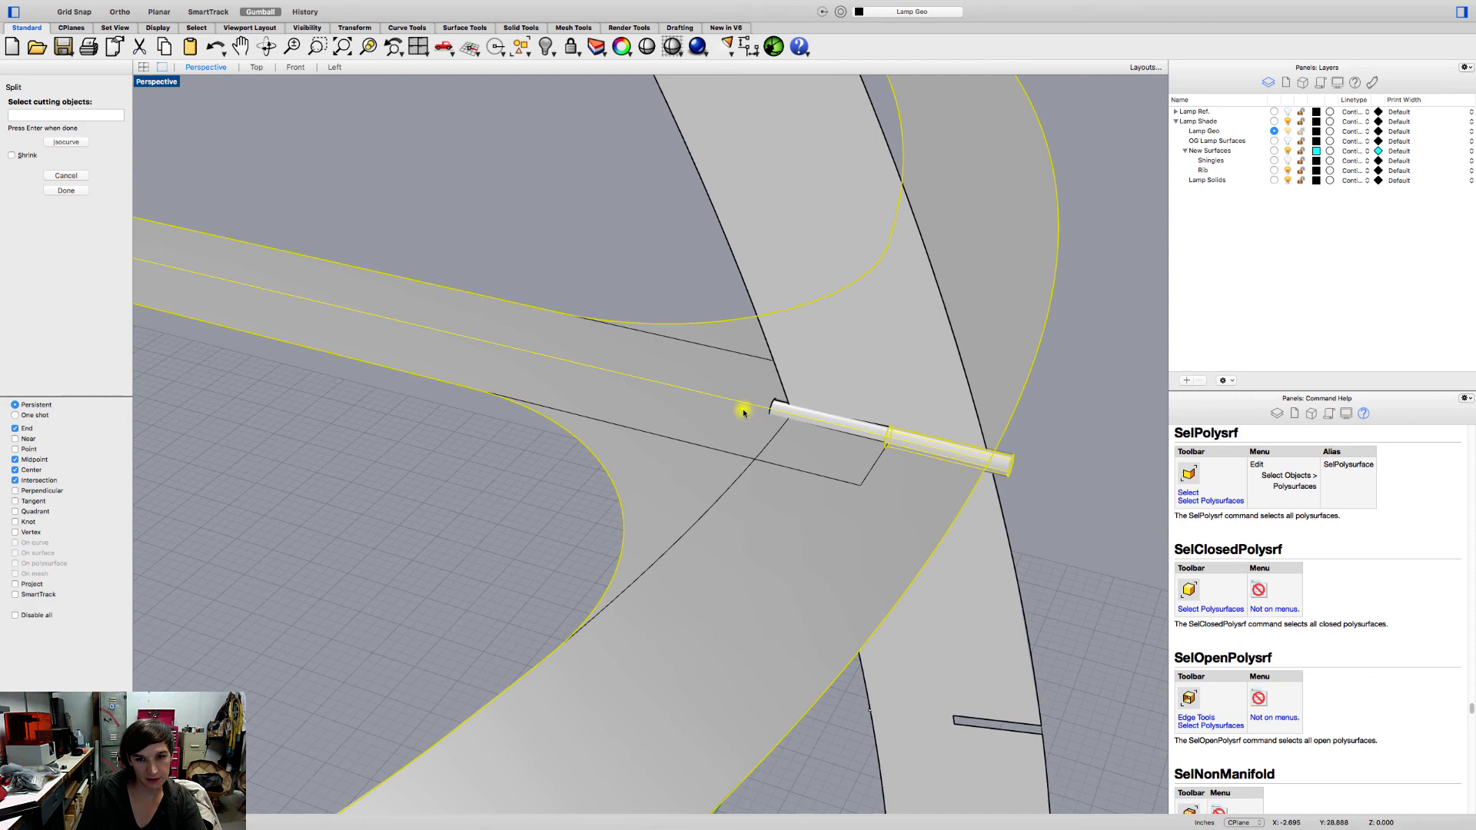
{"action": "scroll", "coordinate": [745, 415], "scroll_direction": "down", "scroll_amount": 4}
{"action": "key", "text": "Return"}
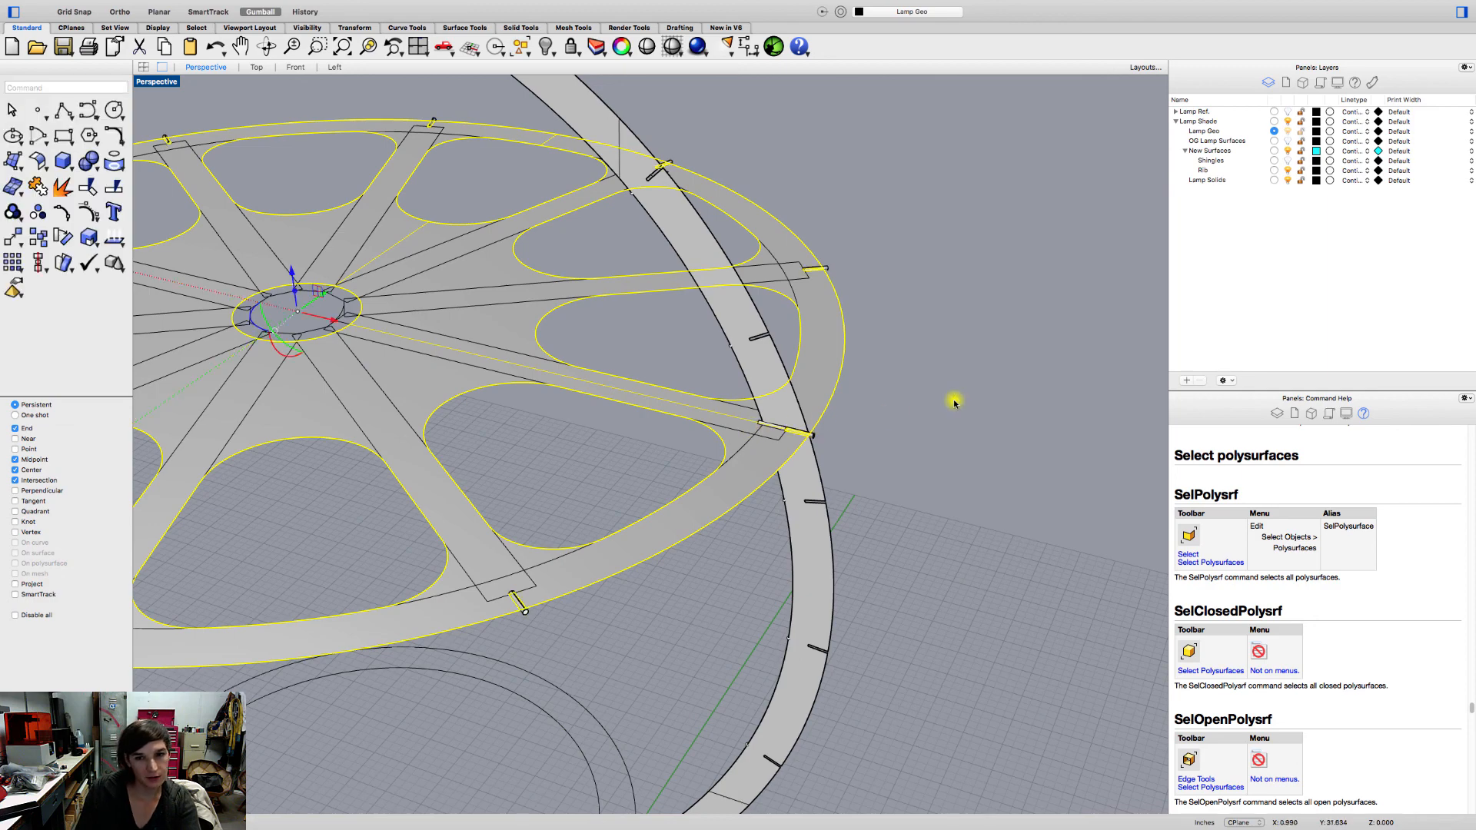
{"action": "key", "text": "Escape"}
- Delete the split-off piece of ring surface inside the outer pipe where the ring meets the rib
{"action": "scroll", "coordinate": [817, 431], "scroll_direction": "up", "scroll_amount": 4}
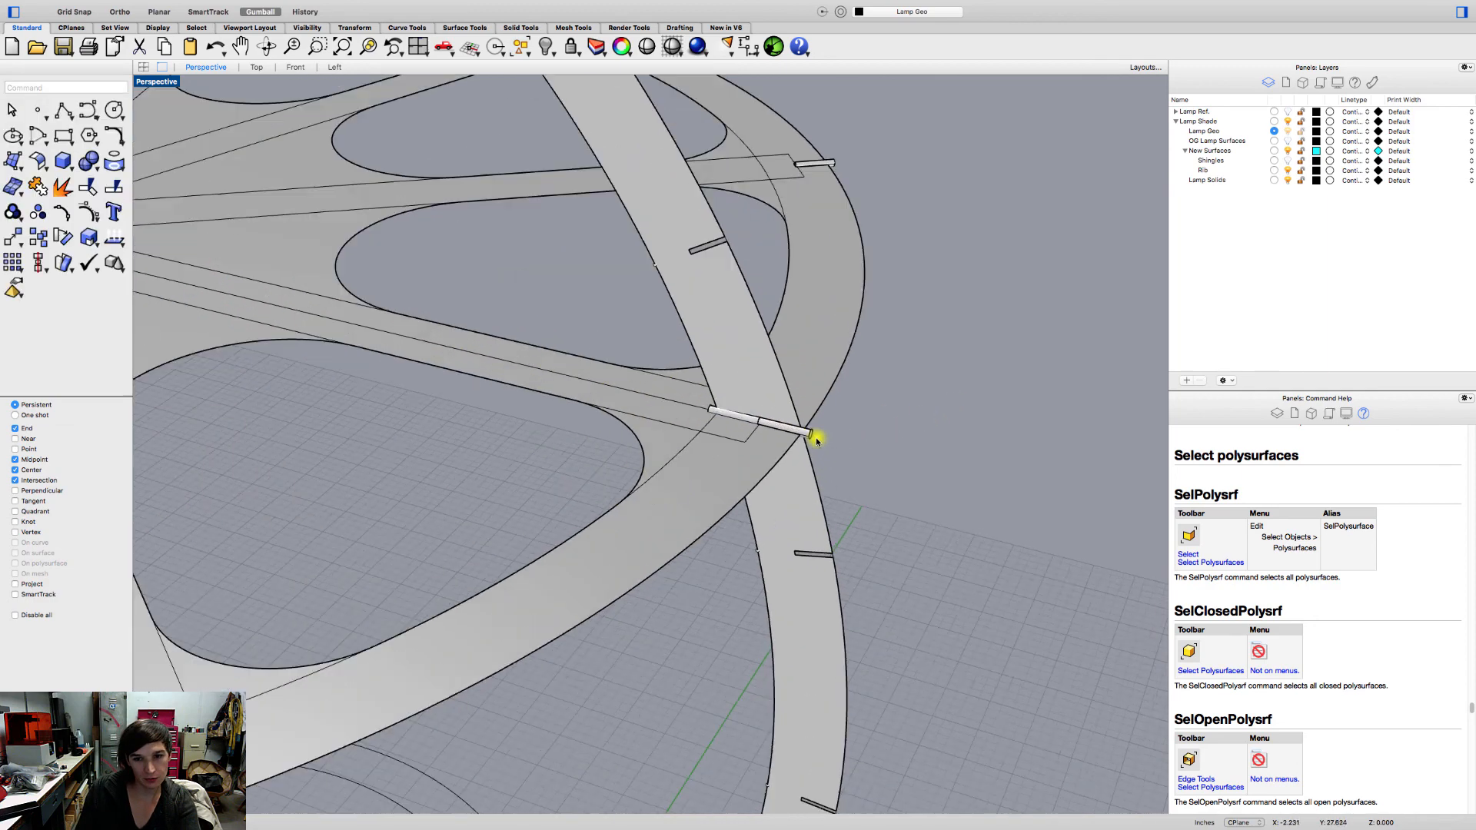
{"action": "left_click", "coordinate": [808, 434]}
{"action": "key", "text": "Escape"}
{"action": "scroll", "coordinate": [807, 438], "scroll_direction": "up", "scroll_amount": 4}
{"action": "left_click", "coordinate": [771, 423]}
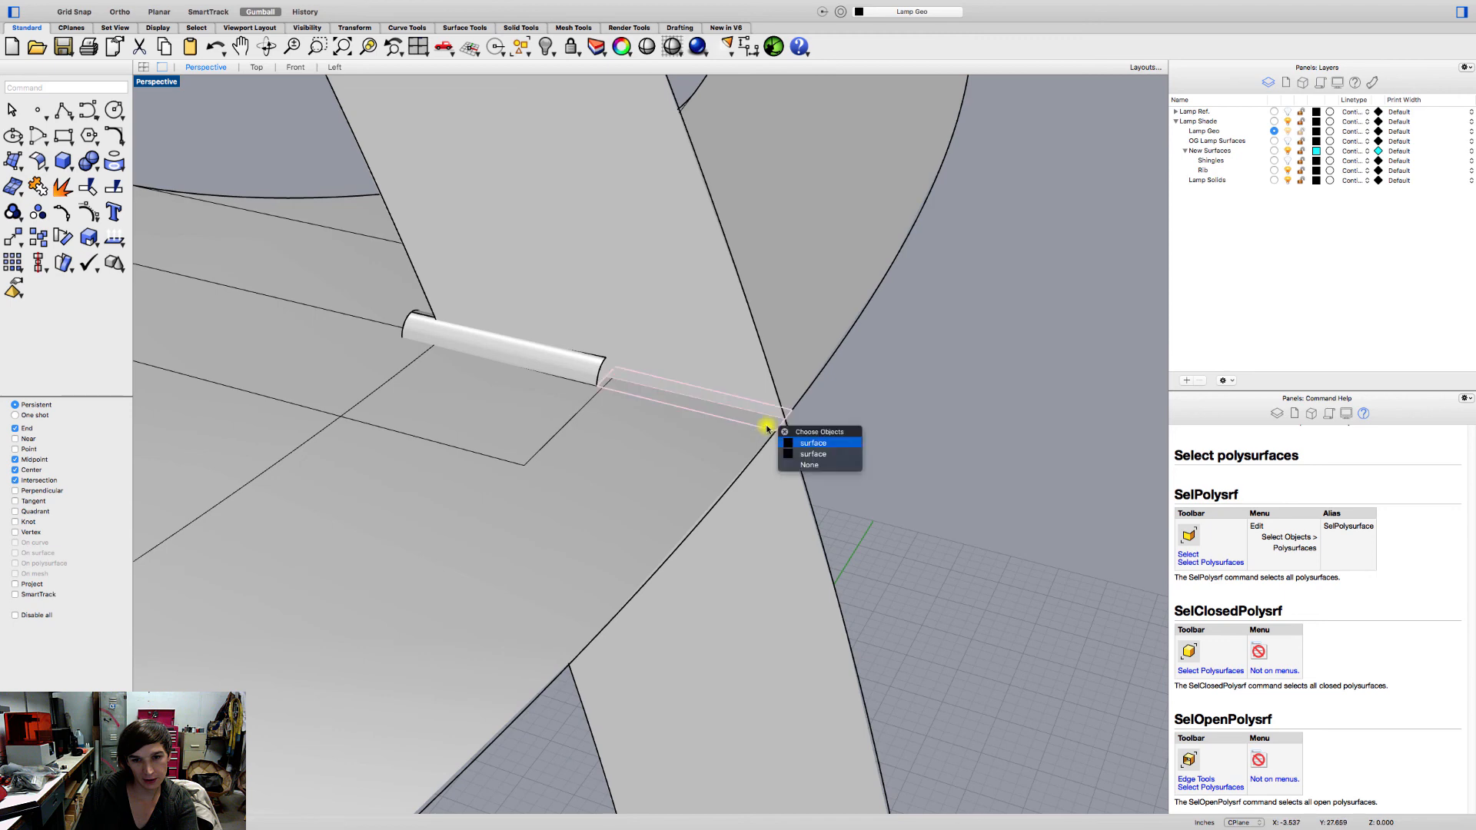
{"action": "left_click", "coordinate": [801, 444]}
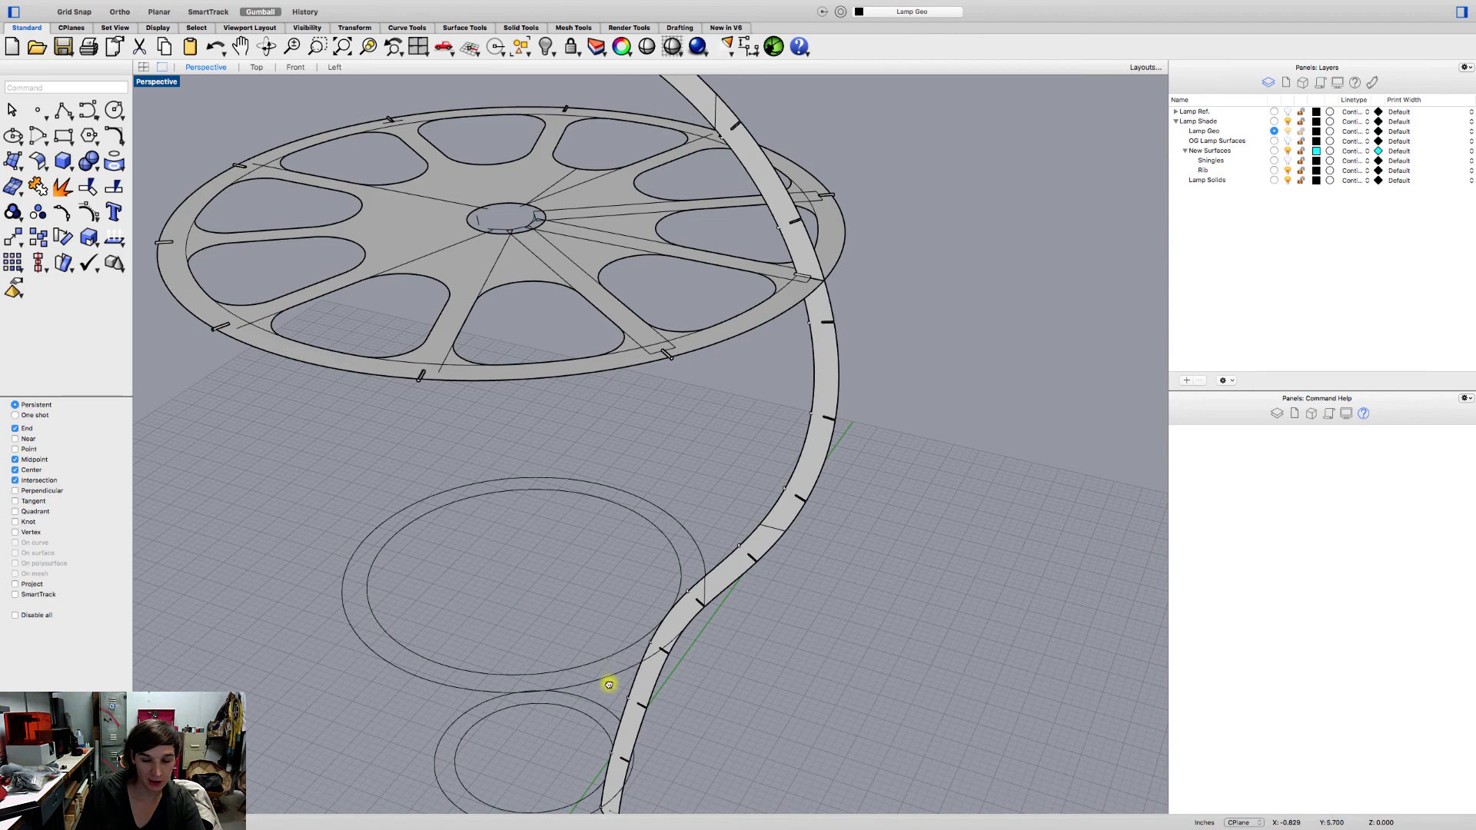
- Examine the top ring's pipe positions and the rib's joints with the two lower rings from several sides
{"action": "right_click_drag", "start_coordinate": [608, 684], "coordinate": [718, 233], "text": "shift"}
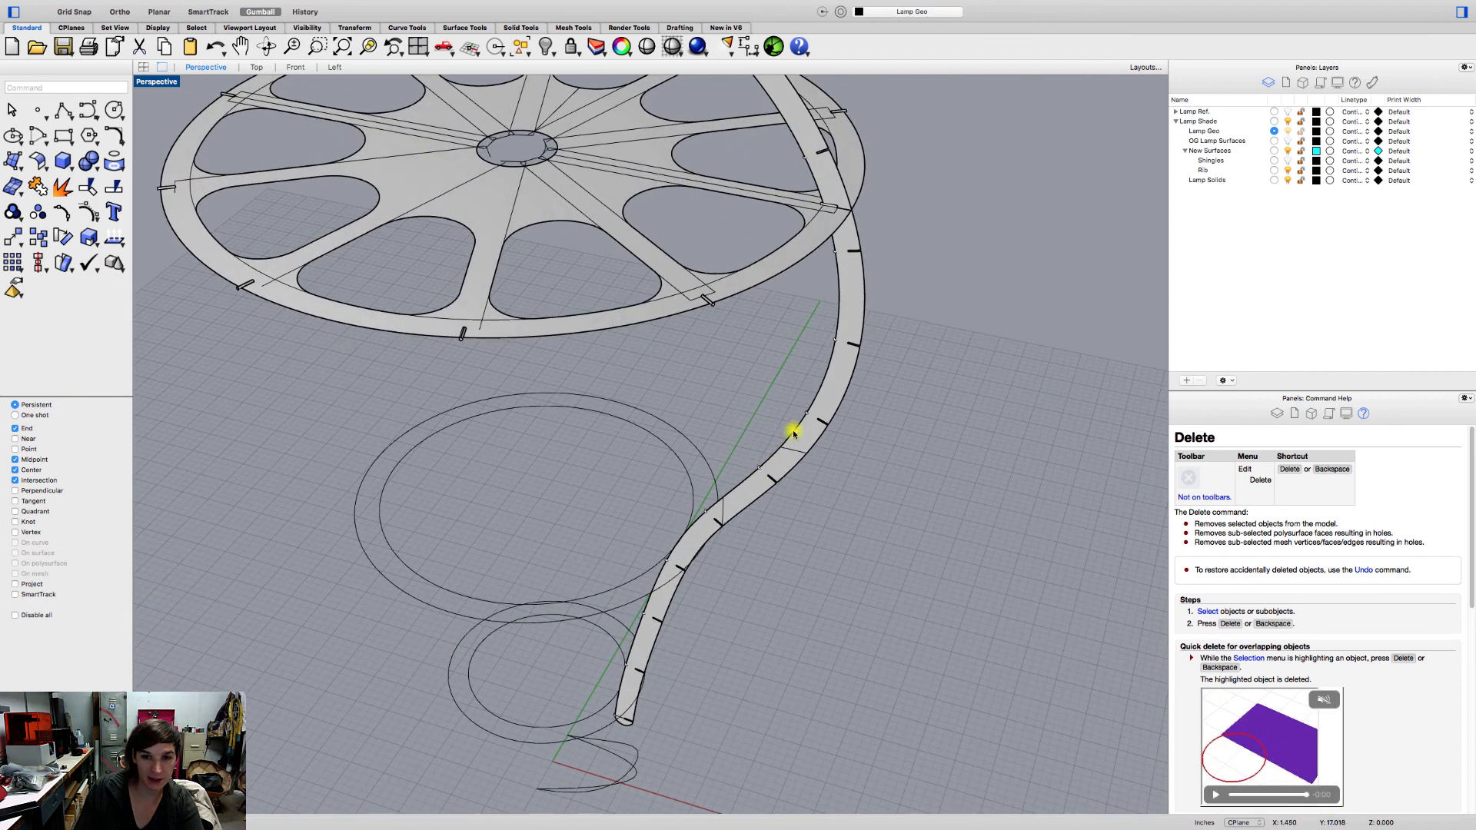
{"action": "mouse_move", "coordinate": [721, 530]}
{"action": "right_mouse_down"}
{"action": "mouse_move", "coordinate": [768, 487]}
{"action": "mouse_move", "coordinate": [735, 537]}
{"action": "right_mouse_up"}
{"action": "scroll", "coordinate": [949, 385], "scroll_direction": "down", "scroll_amount": 2}
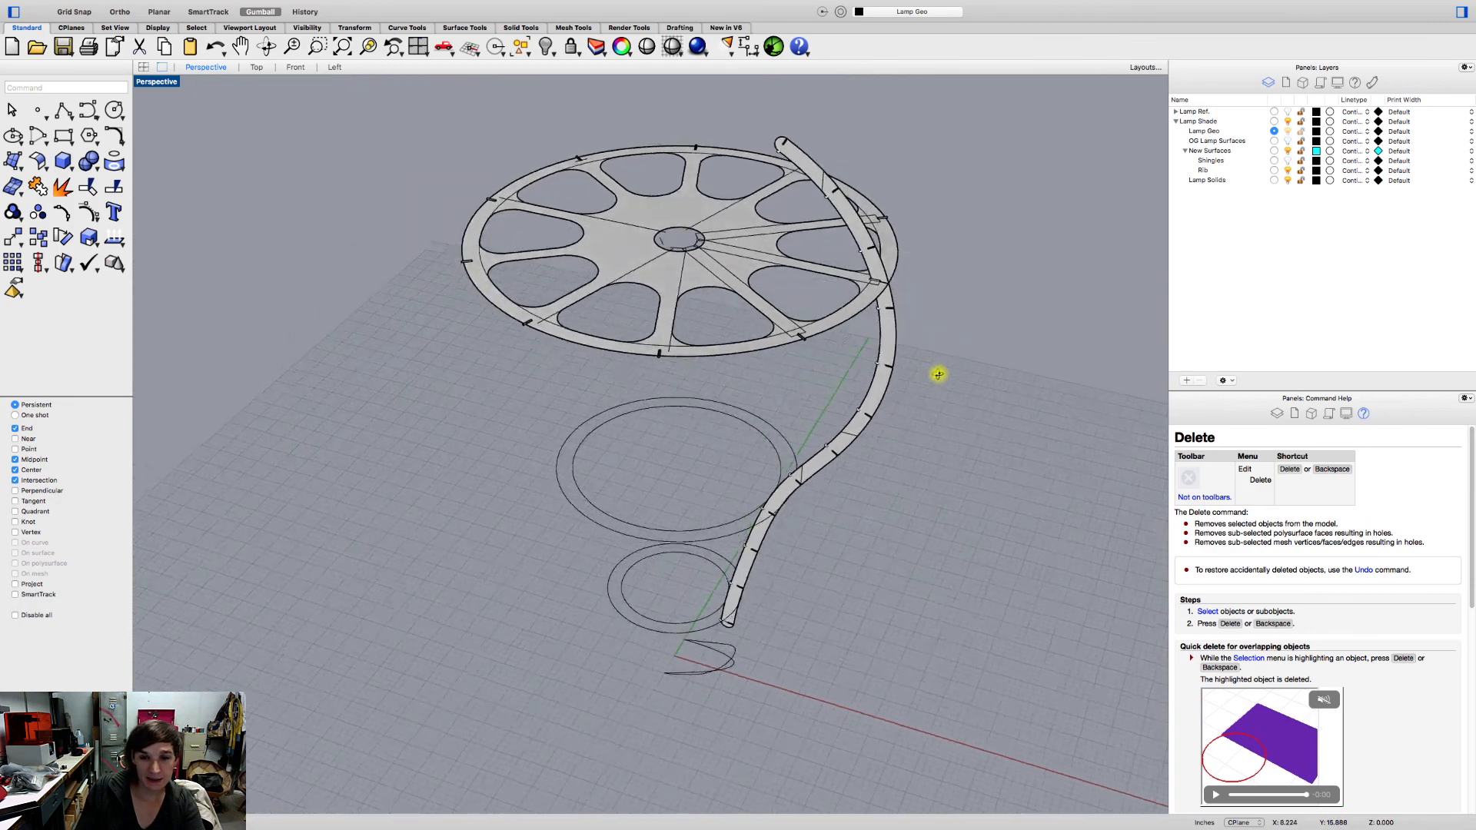
{"action": "right_click_drag", "start_coordinate": [938, 374], "coordinate": [706, 364]}
{"action": "left_click", "coordinate": [705, 263]}
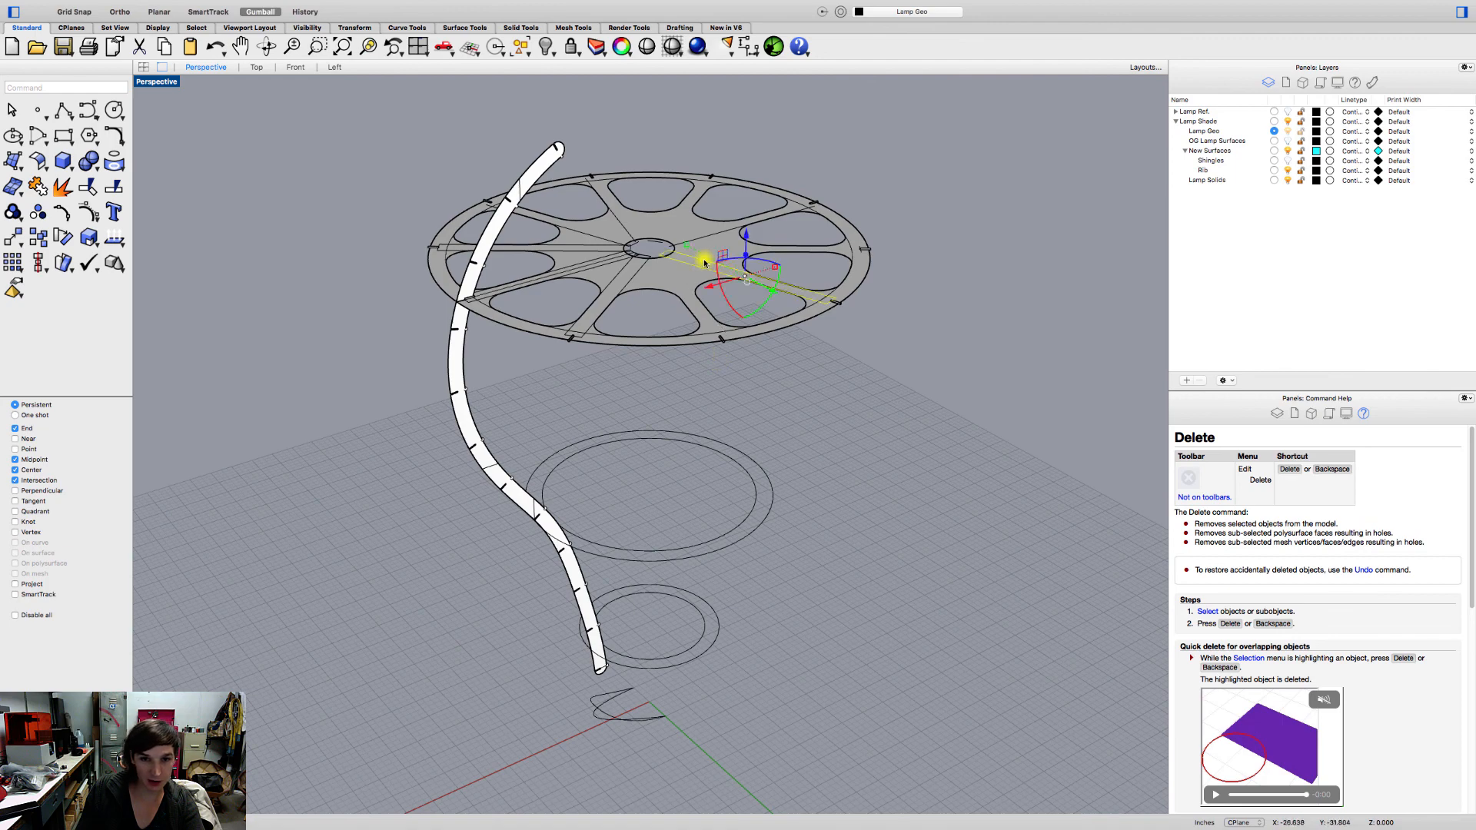
{"action": "left_click", "coordinate": [708, 244]}
{"action": "left_click", "coordinate": [741, 336]}
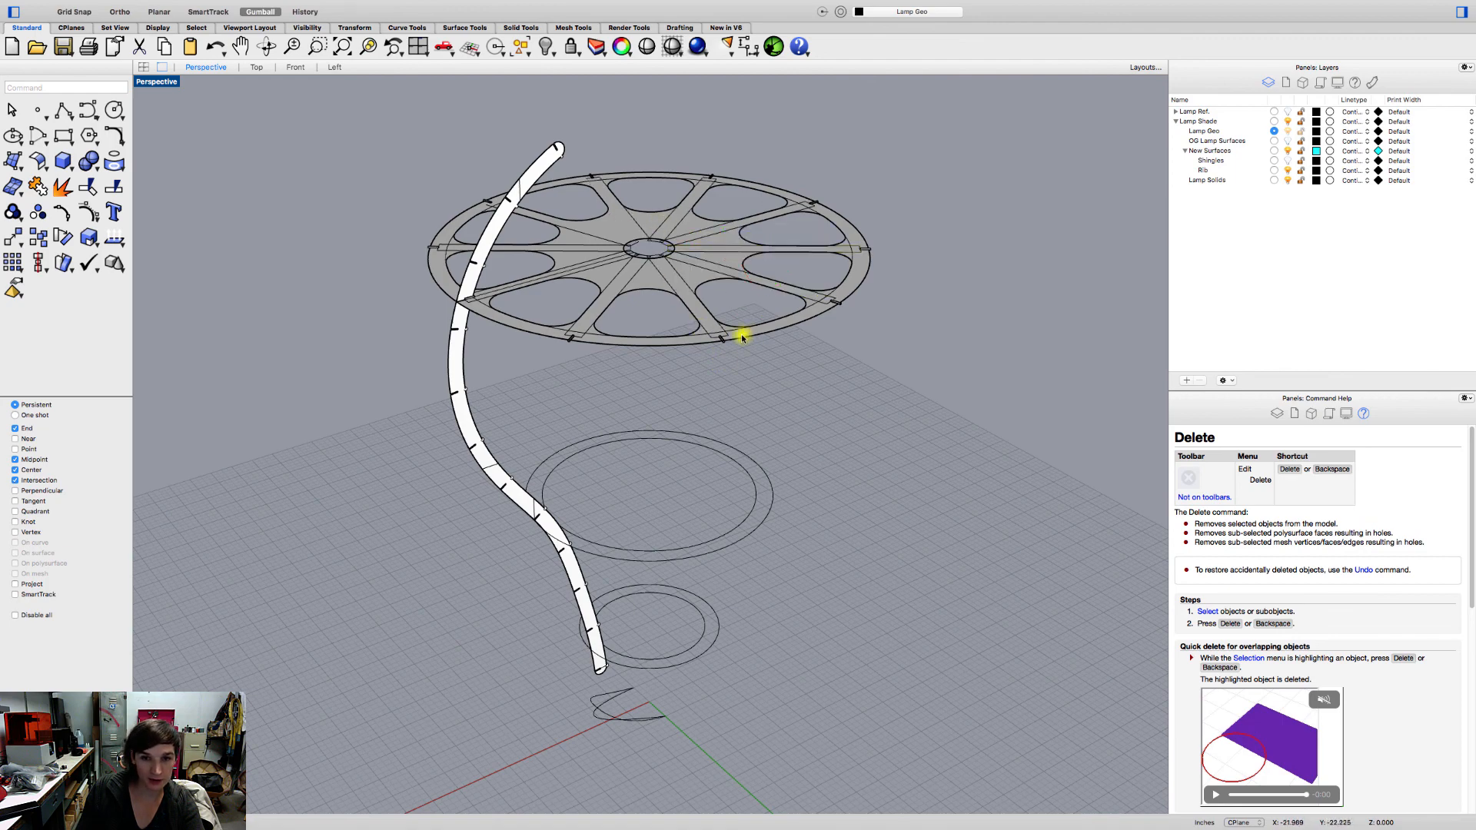
{"action": "left_click", "coordinate": [428, 395]}
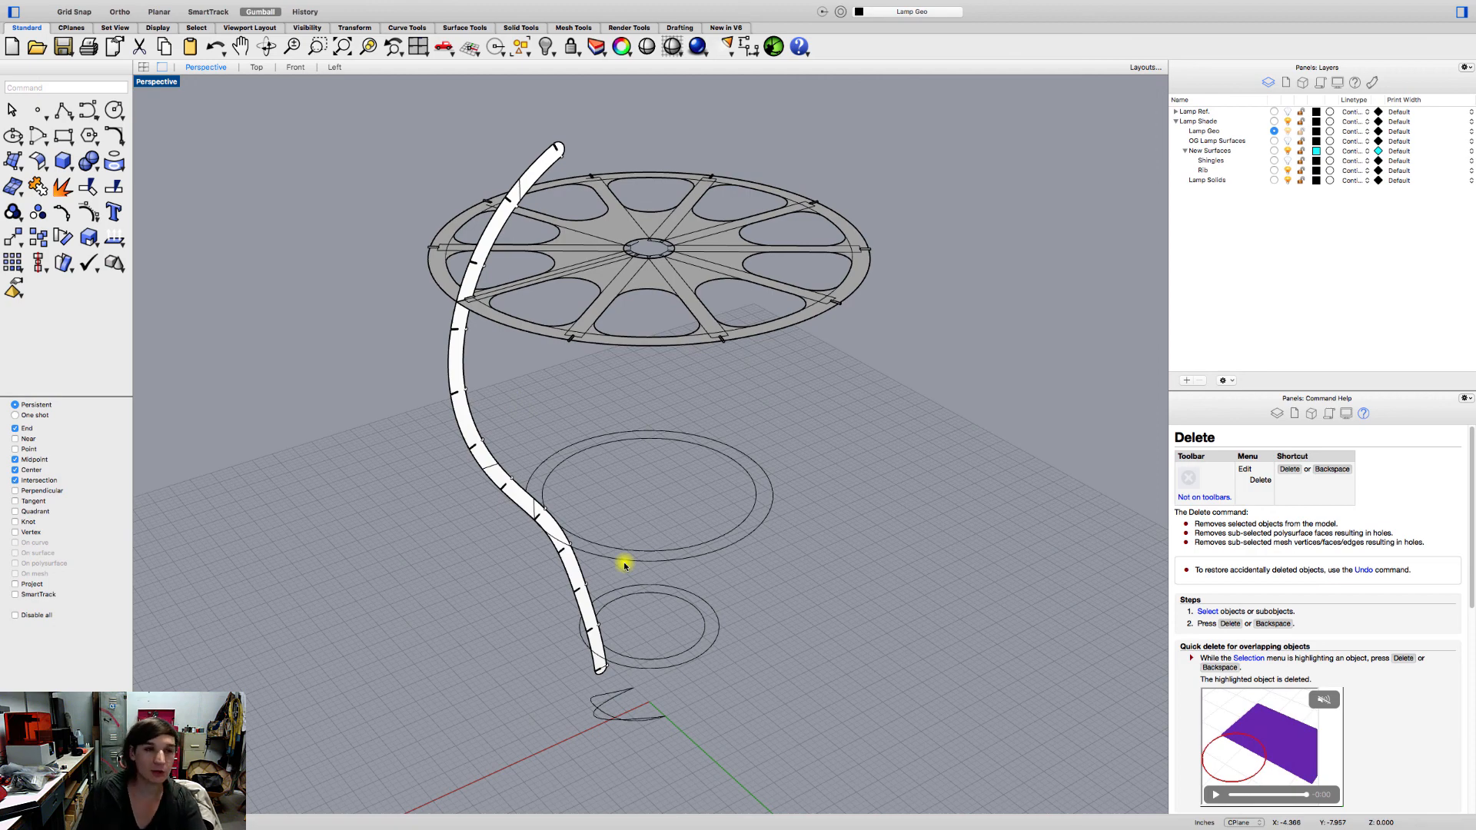
{"action": "right_click_drag", "start_coordinate": [824, 408], "coordinate": [714, 458]}
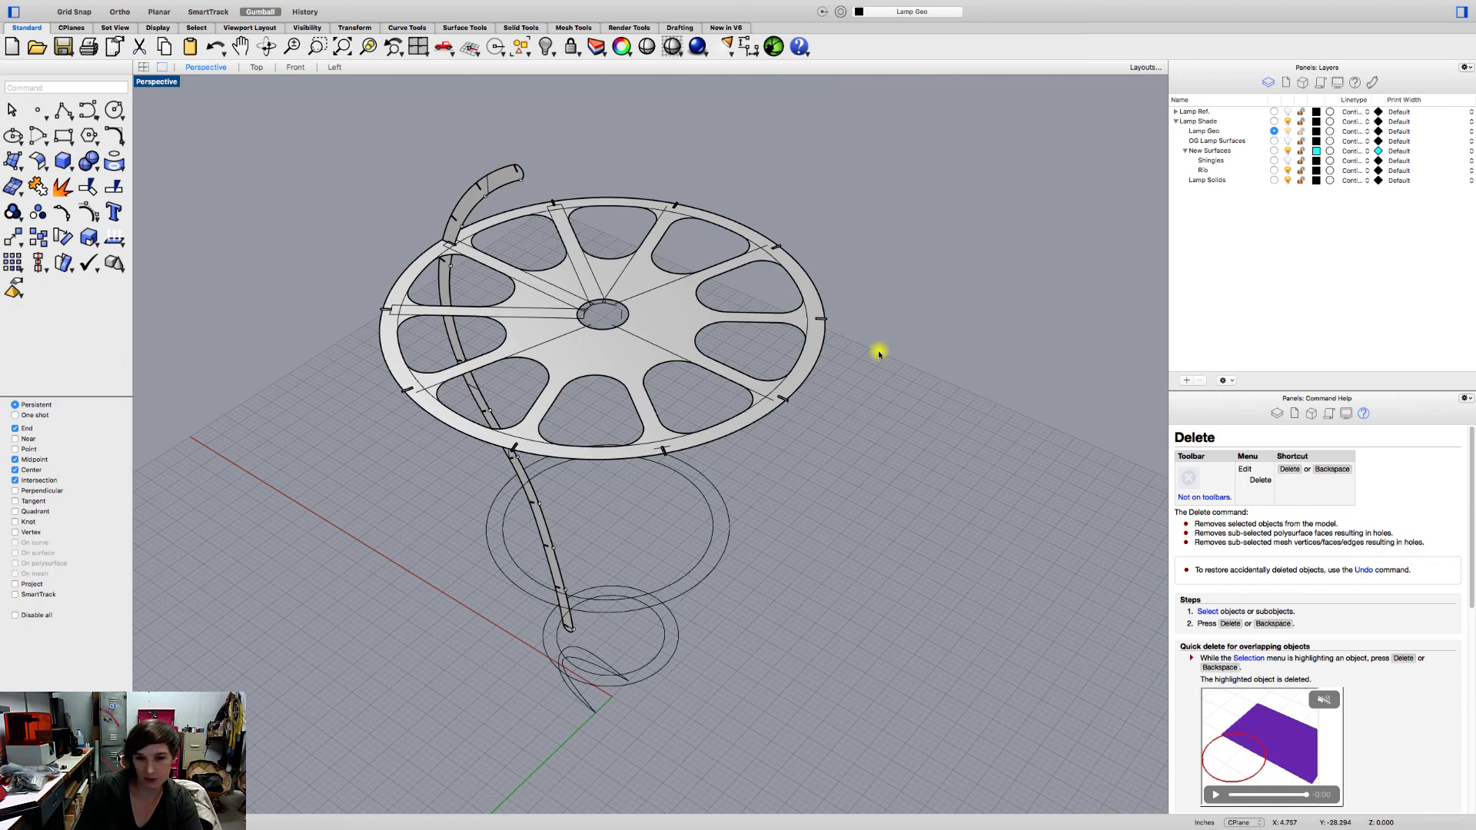
- Show the shingles and examine how they sit along the rib relative to the top ring
{"action": "right_click_drag", "start_coordinate": [879, 354], "coordinate": [733, 312]}
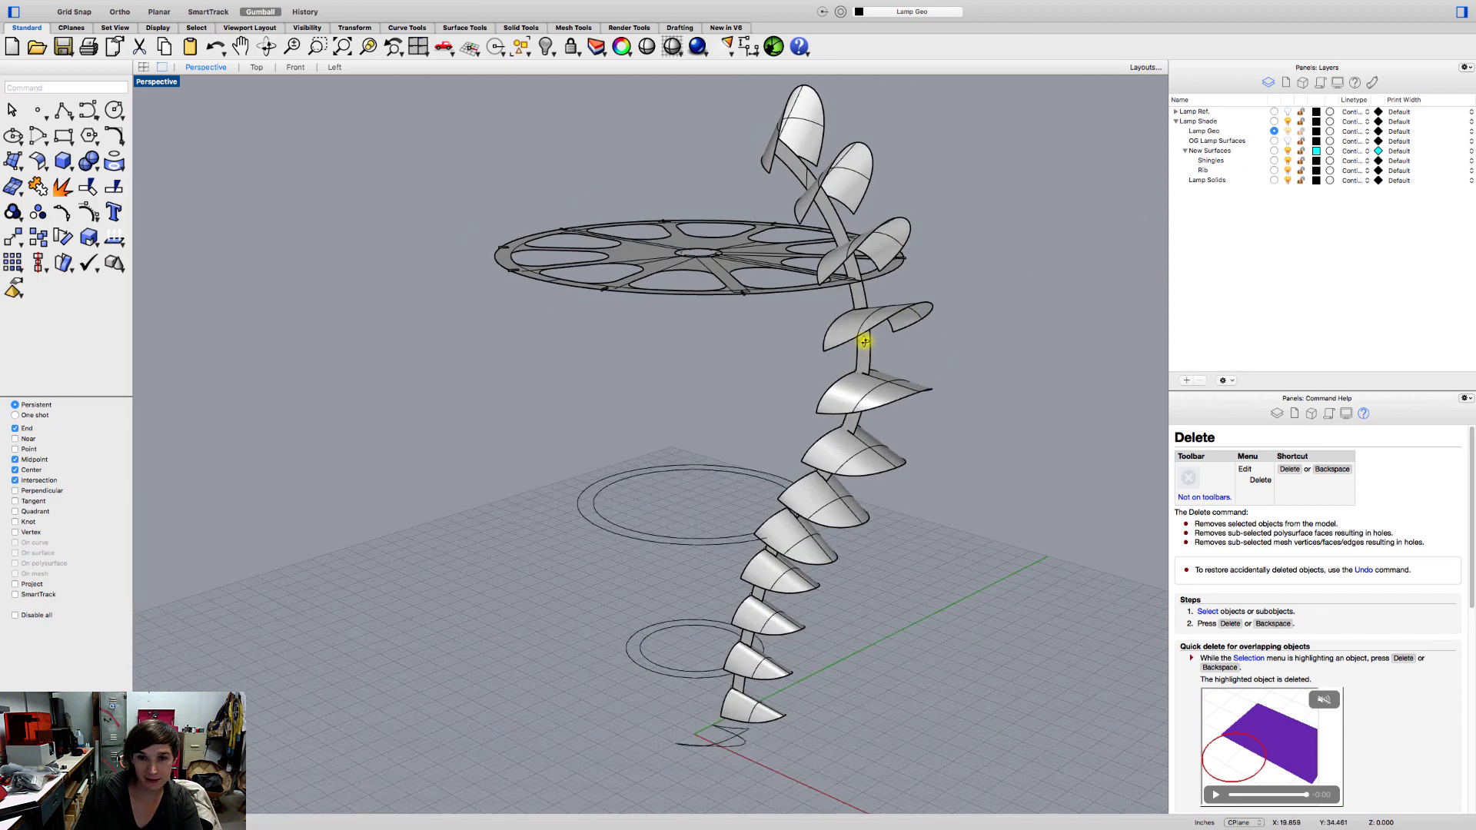
{"action": "right_click_drag", "start_coordinate": [863, 339], "coordinate": [884, 374]}
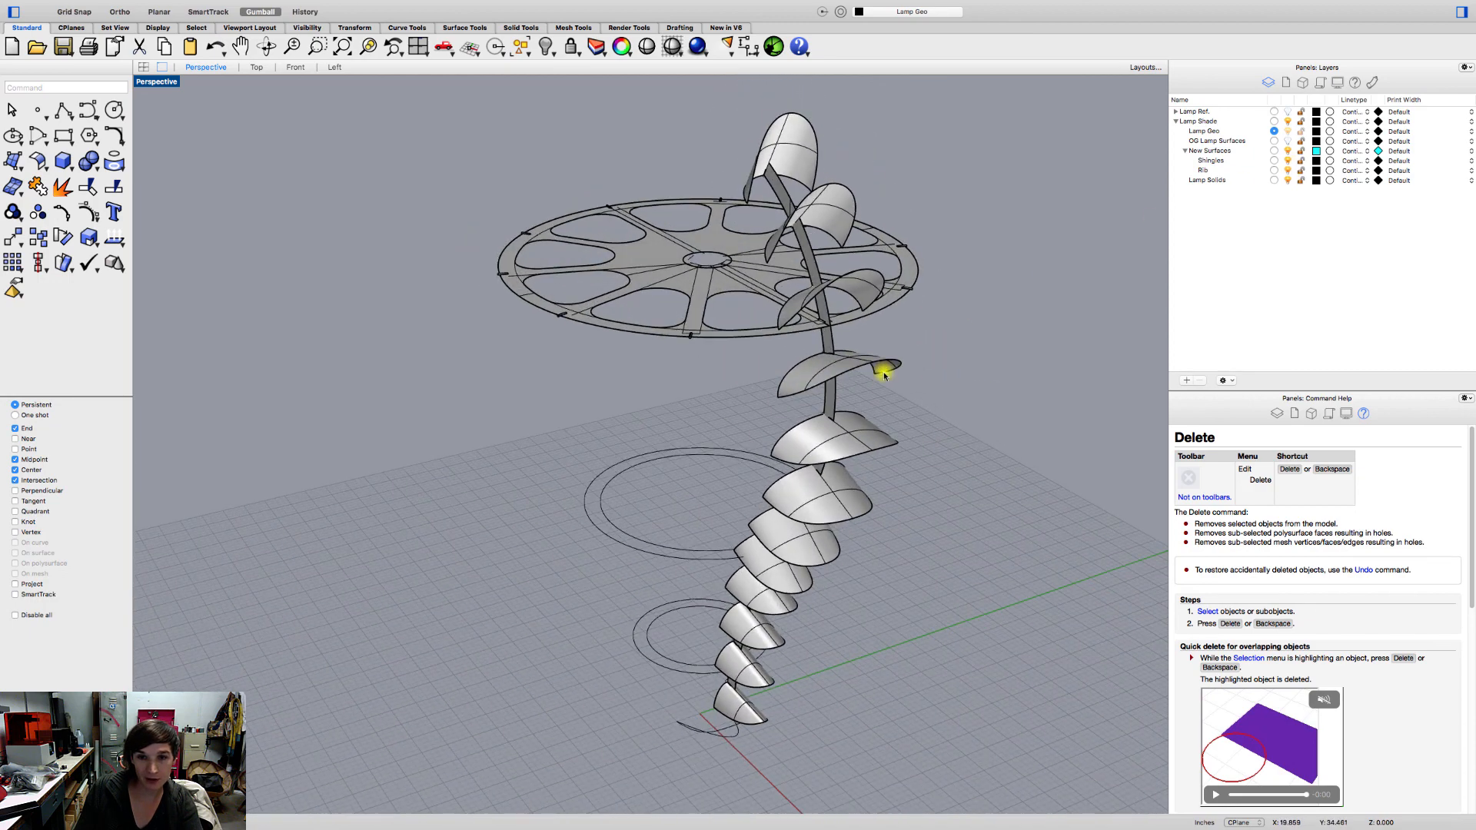
{"action": "scroll", "coordinate": [768, 332], "scroll_direction": "up", "scroll_amount": 10}
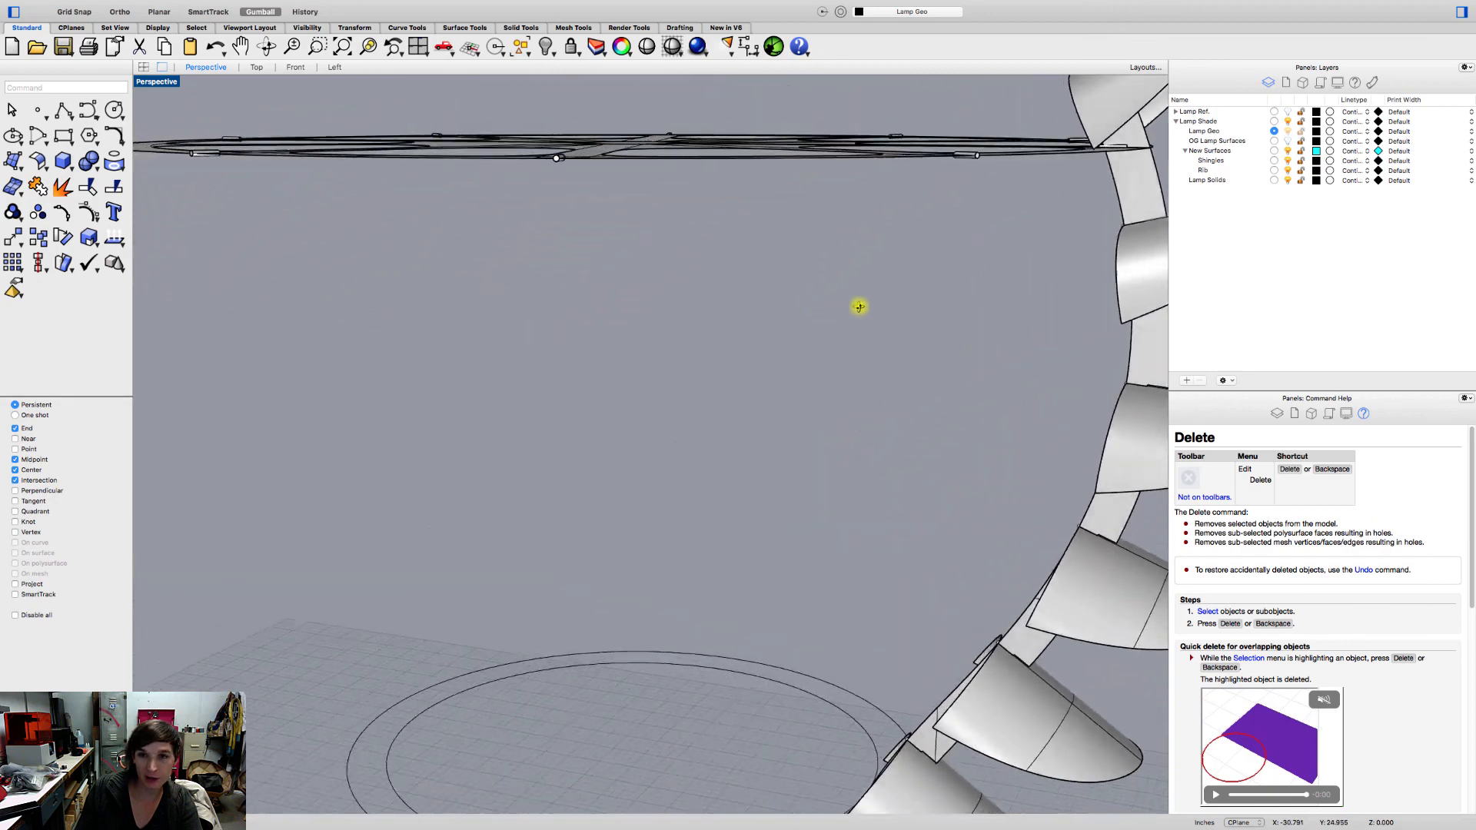
{"action": "right_click_drag", "start_coordinate": [869, 305], "coordinate": [801, 358]}
{"action": "scroll", "coordinate": [732, 333], "scroll_direction": "down", "scroll_amount": 8}
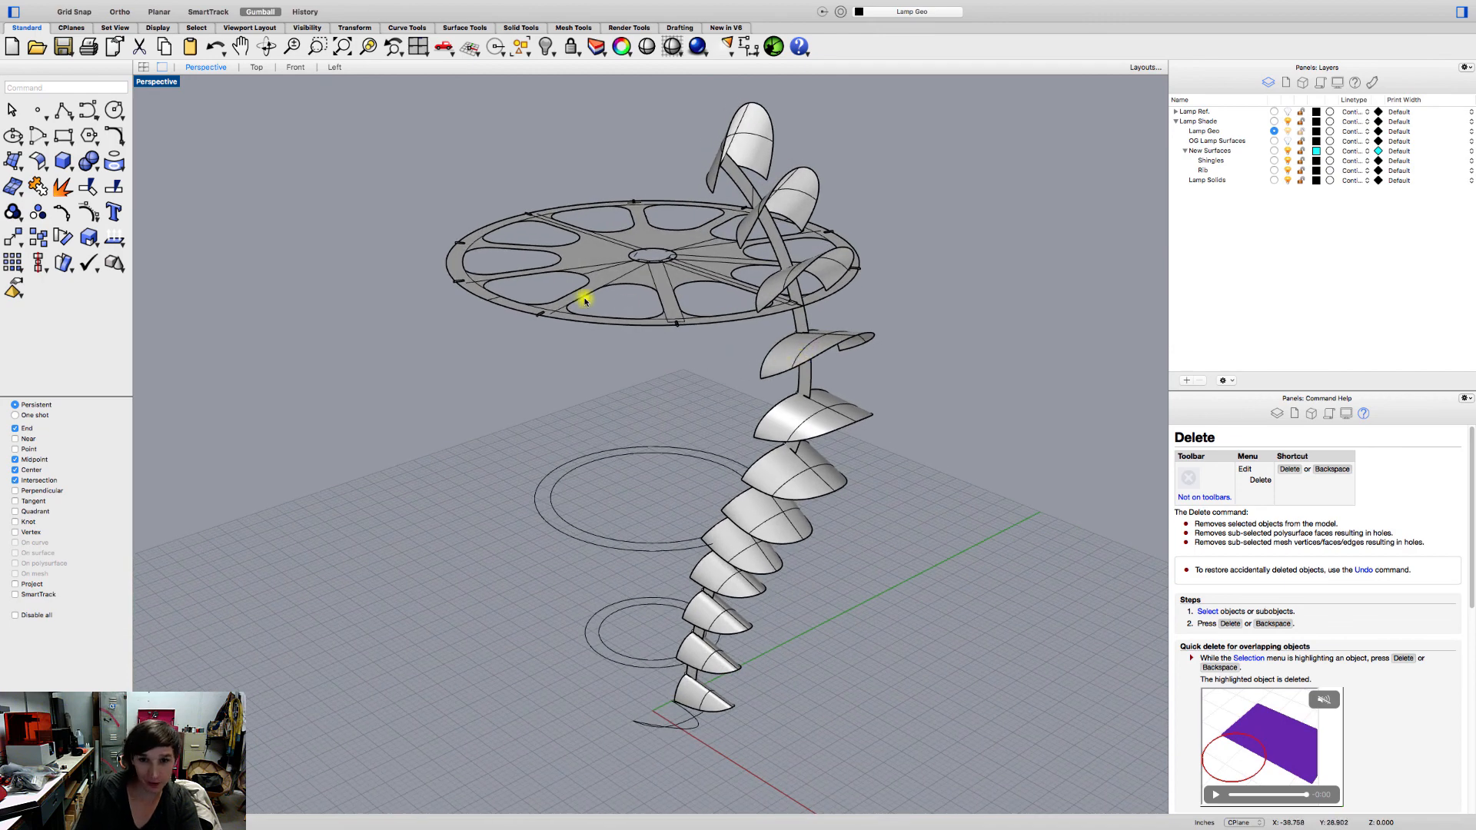